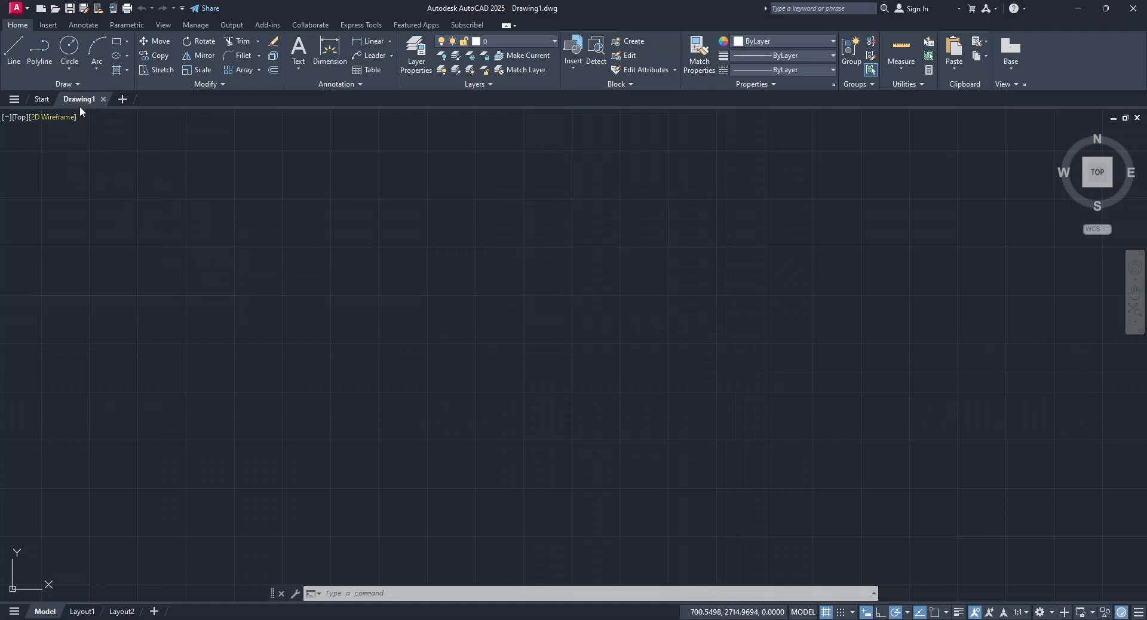
Look through the Insert, Annotate, Manage, Add-ins and Collaborate ribbon tools, and return to the Home tools.
mouse_move(80, 101)
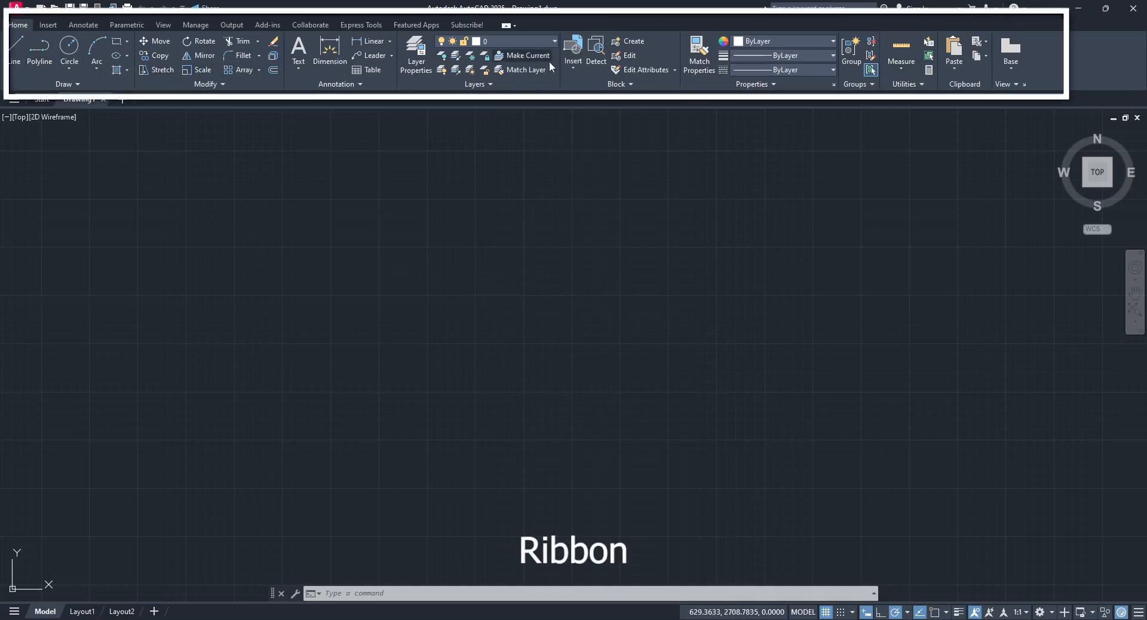
left_click(48, 24)
left_click(83, 24)
left_click(197, 26)
left_click(265, 26)
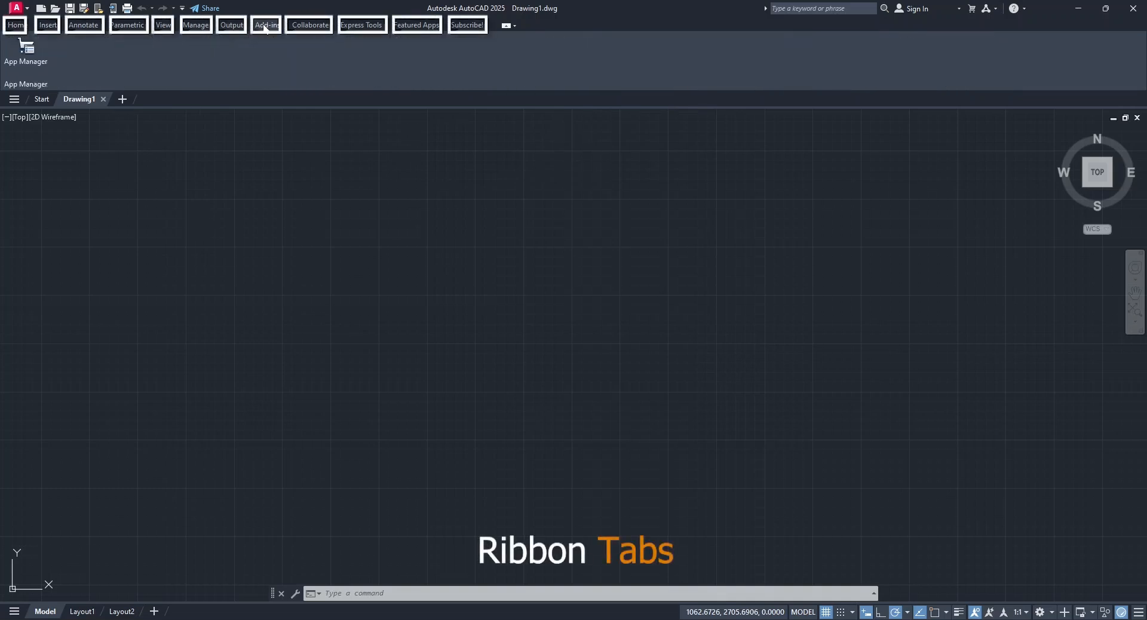
left_click(323, 26)
left_click(16, 26)
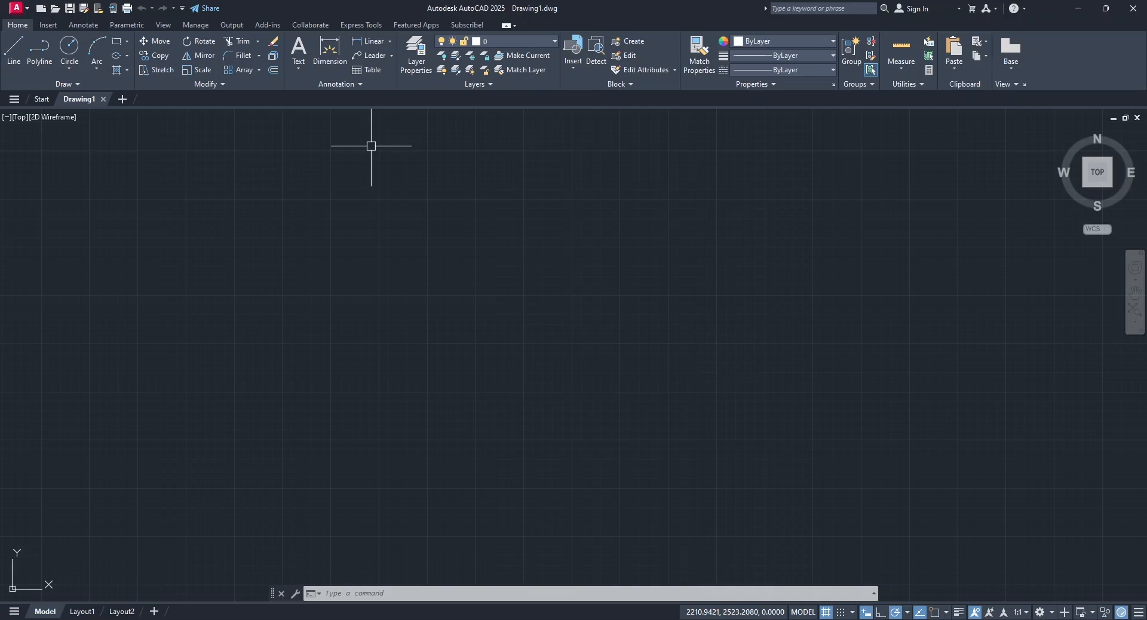
Start a line at a free point in the left half of the drawing area and turn off polar tracking.
left_click(15, 50)
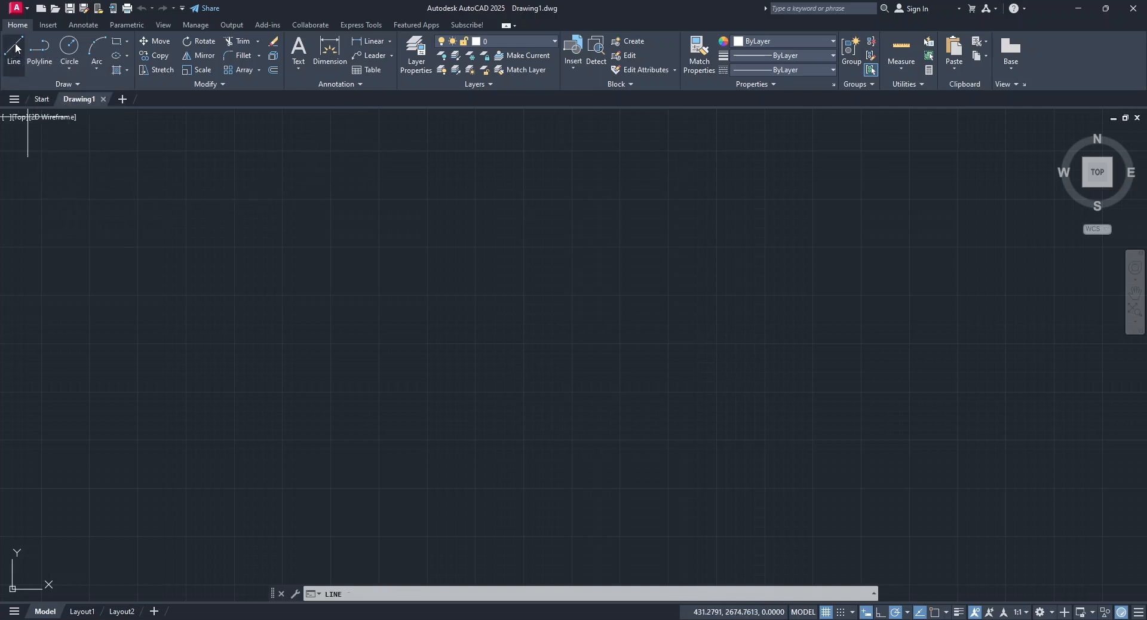
left_click(268, 315)
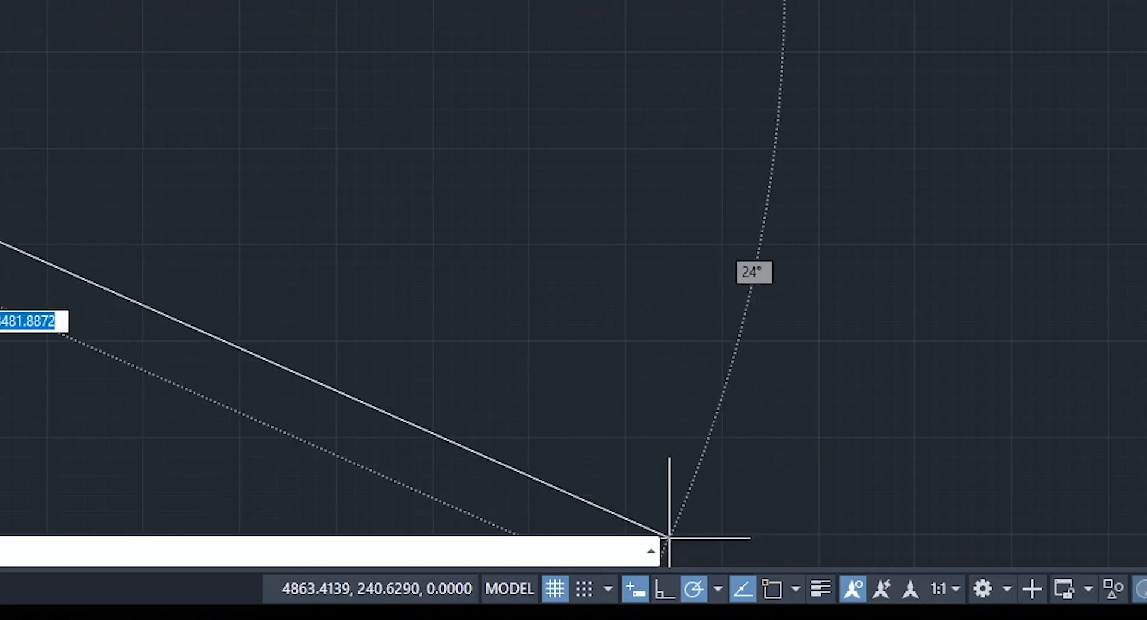
left_click(697, 595)
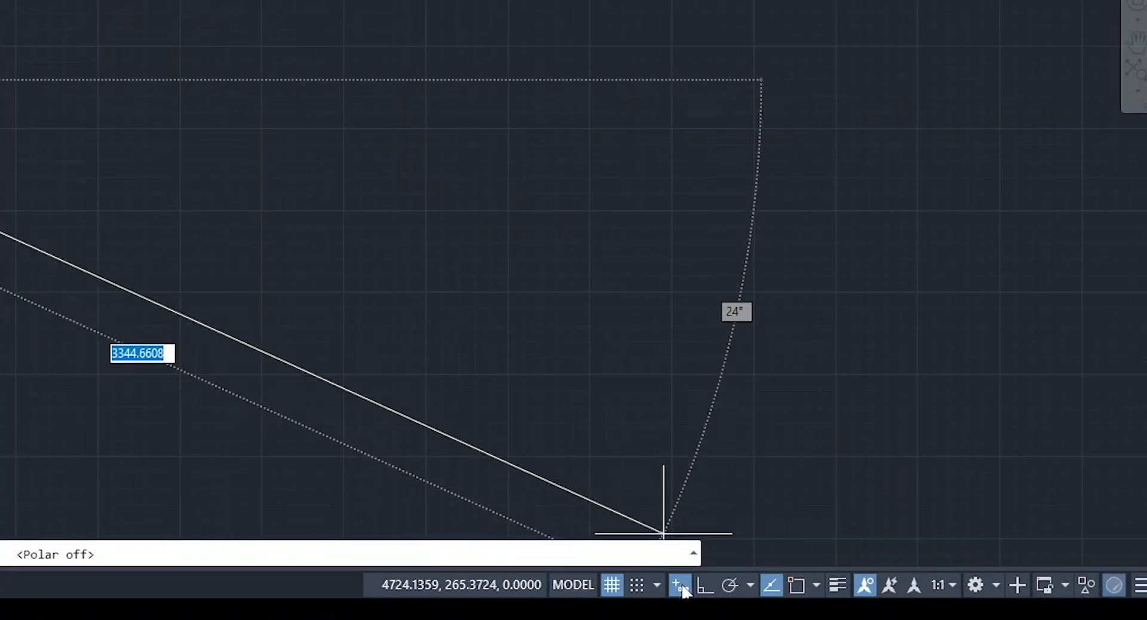
Turn dynamic input off and on again, and check its entry in the status bar customization list.
left_click(681, 585)
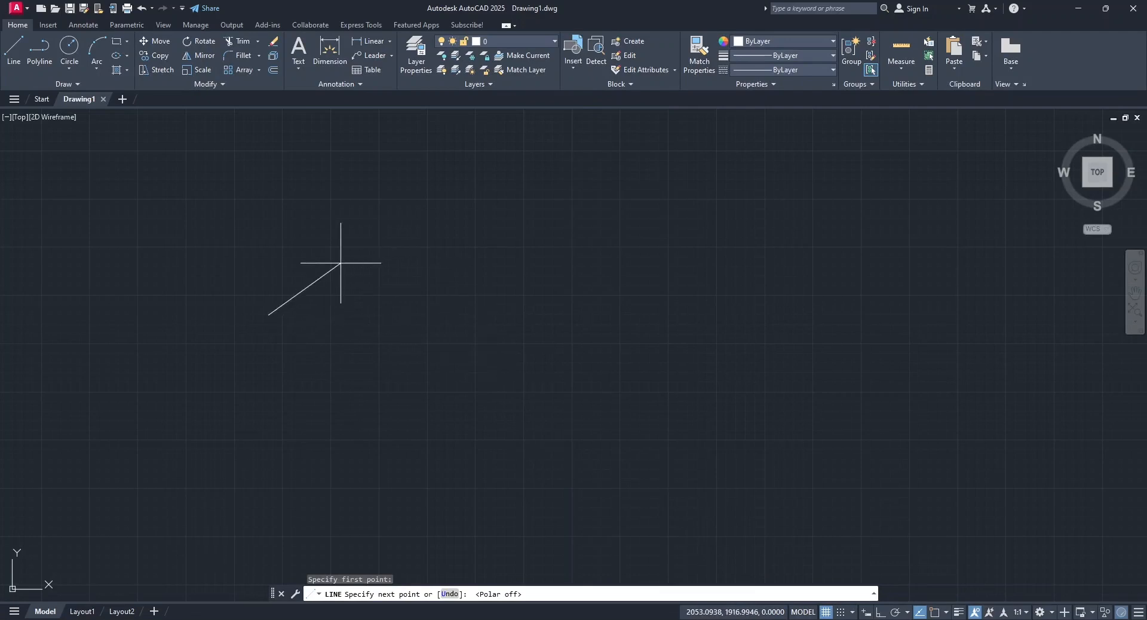
left_click(865, 612)
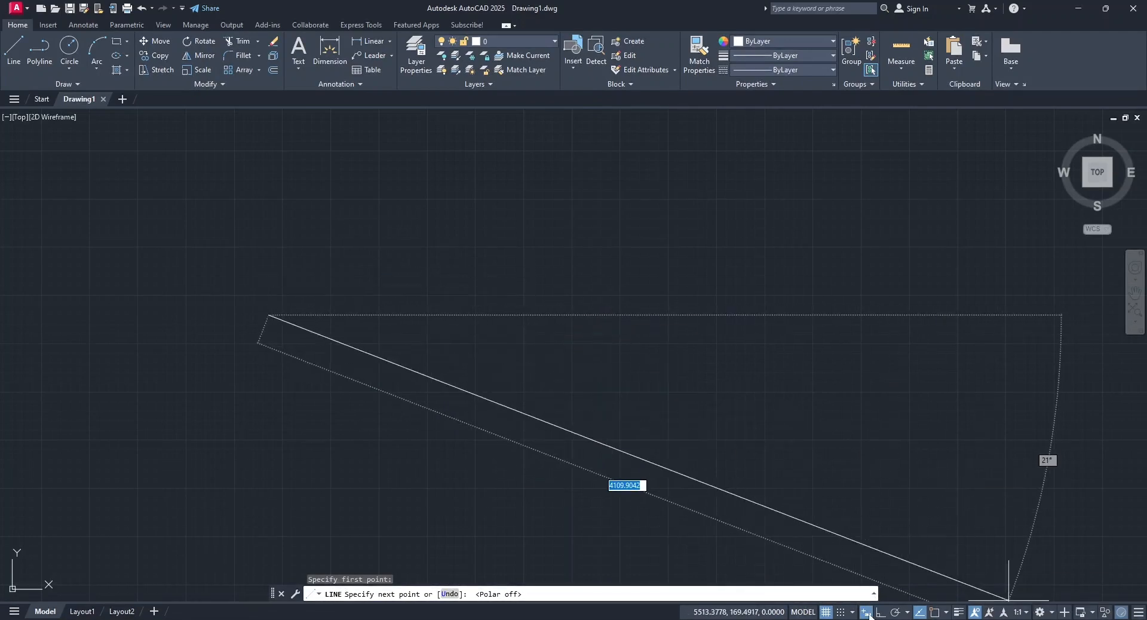
left_click(1139, 612)
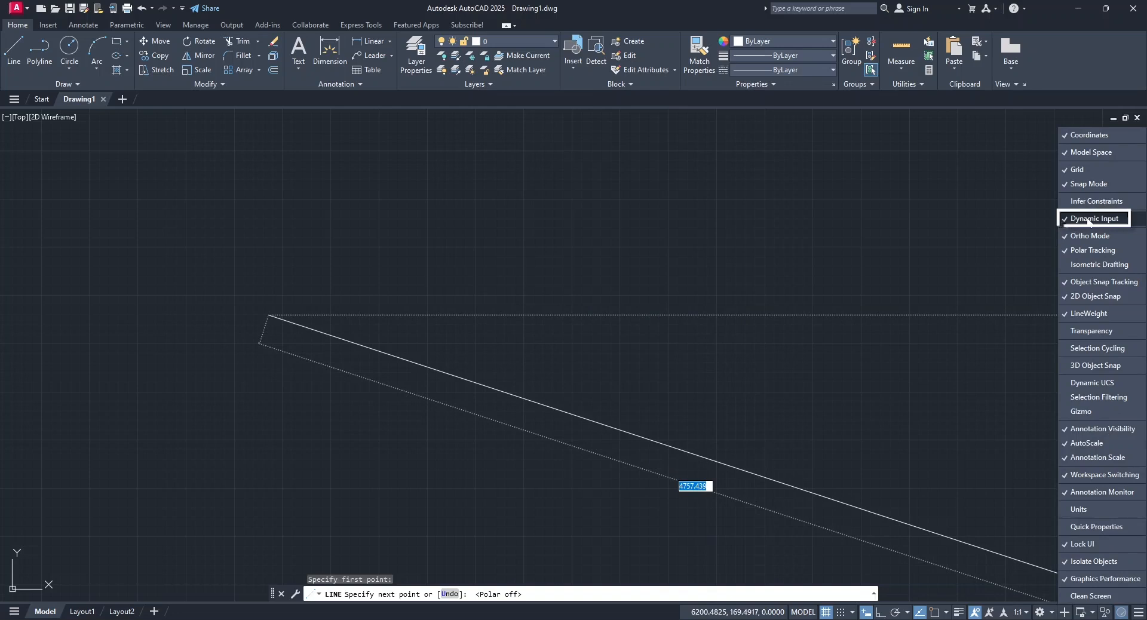
left_click(955, 201)
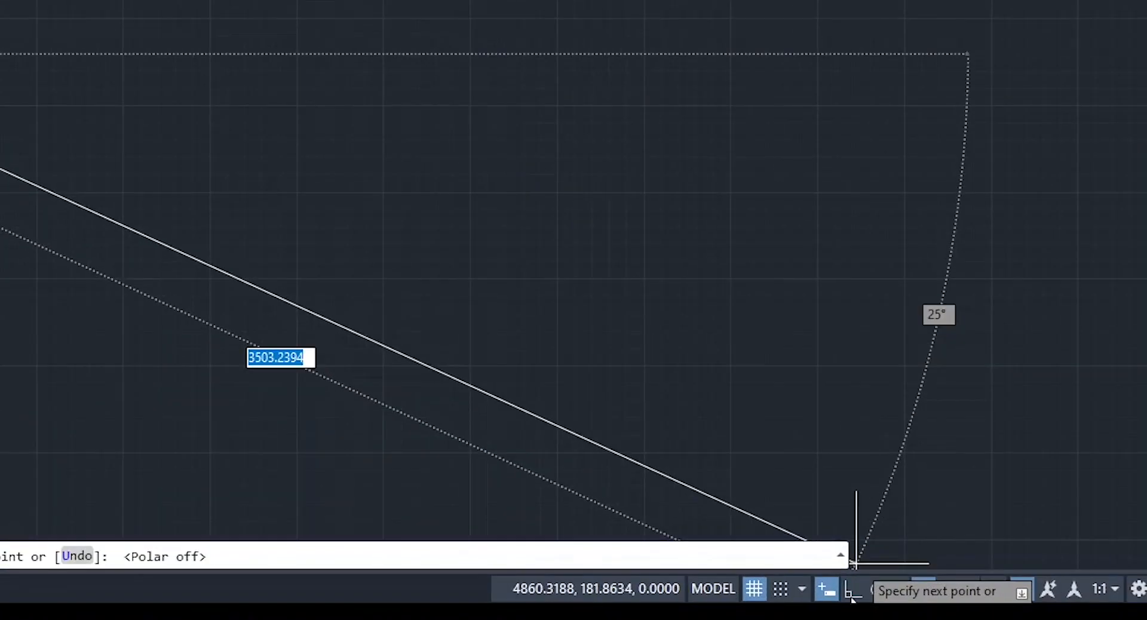
Turn on Ortho mode and draw a 600 horizontal segment to the right followed by a 400 segment straight down.
left_click(850, 591)
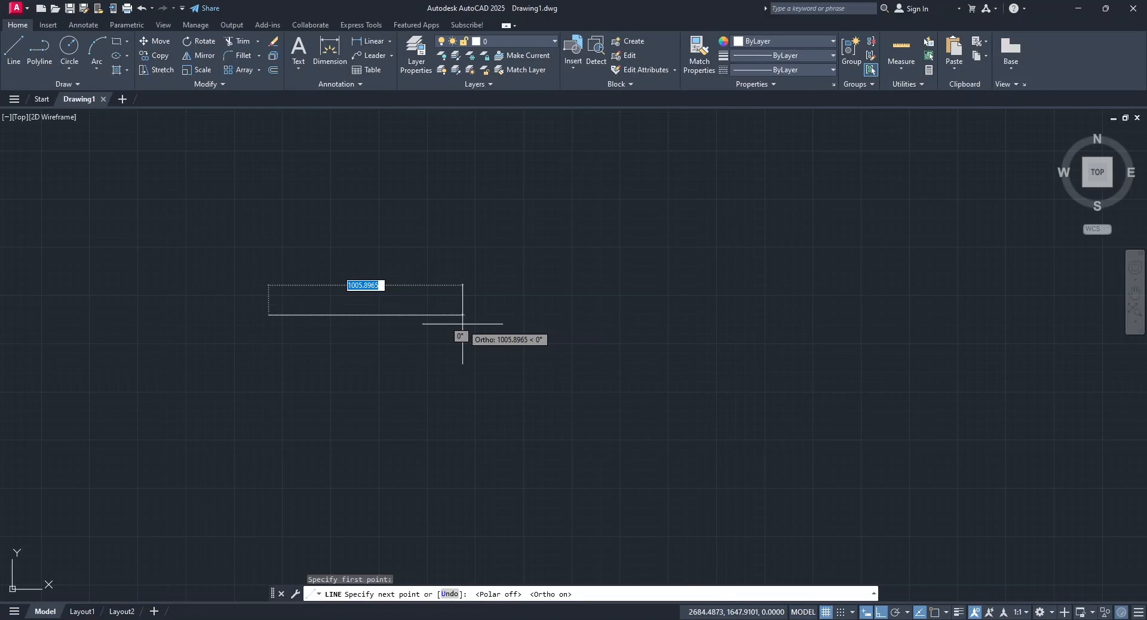
type("6")
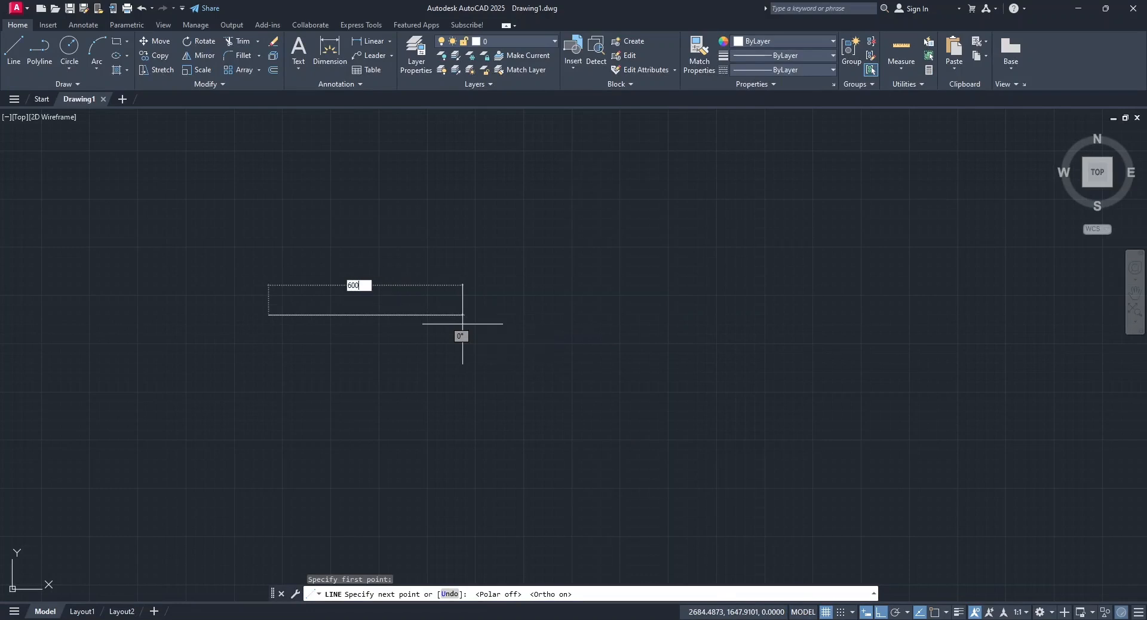
type("00")
key("Return")
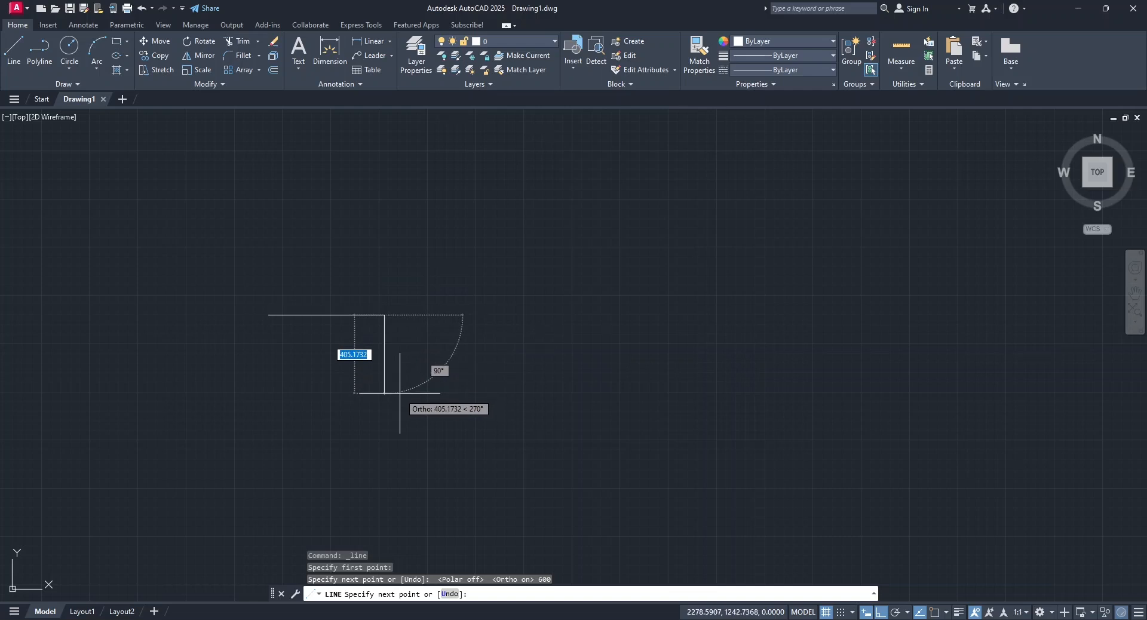
type("400")
key("Return")
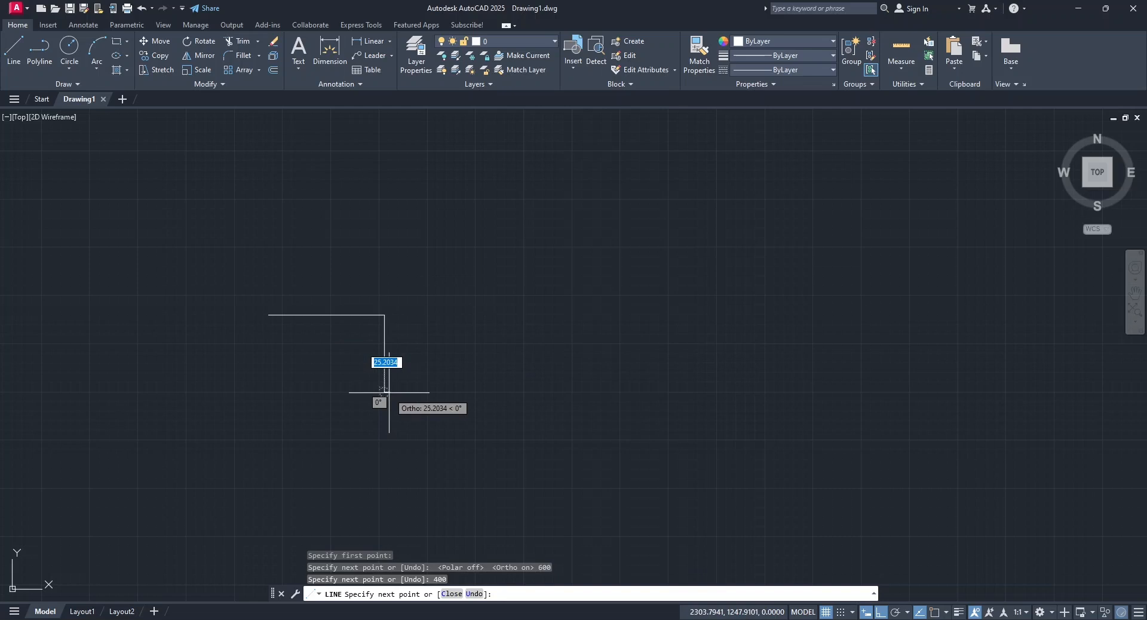
key("Return")
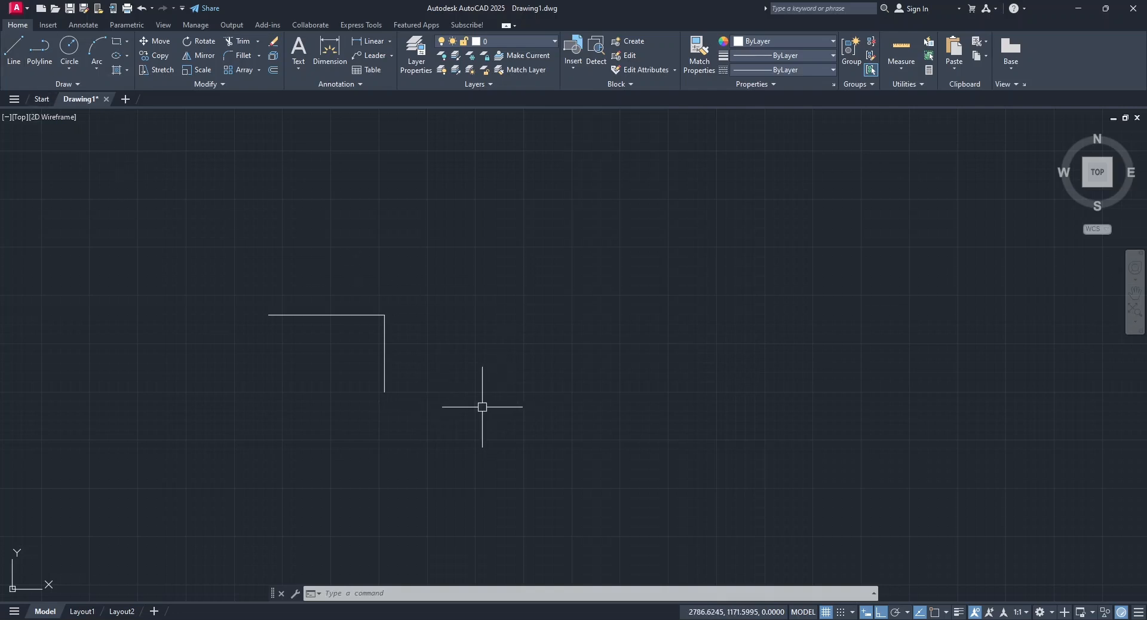
Draw a separate 600 horizontal line to the left from the lower end of the vertical segment, without object snap.
type("l")
key("Return")
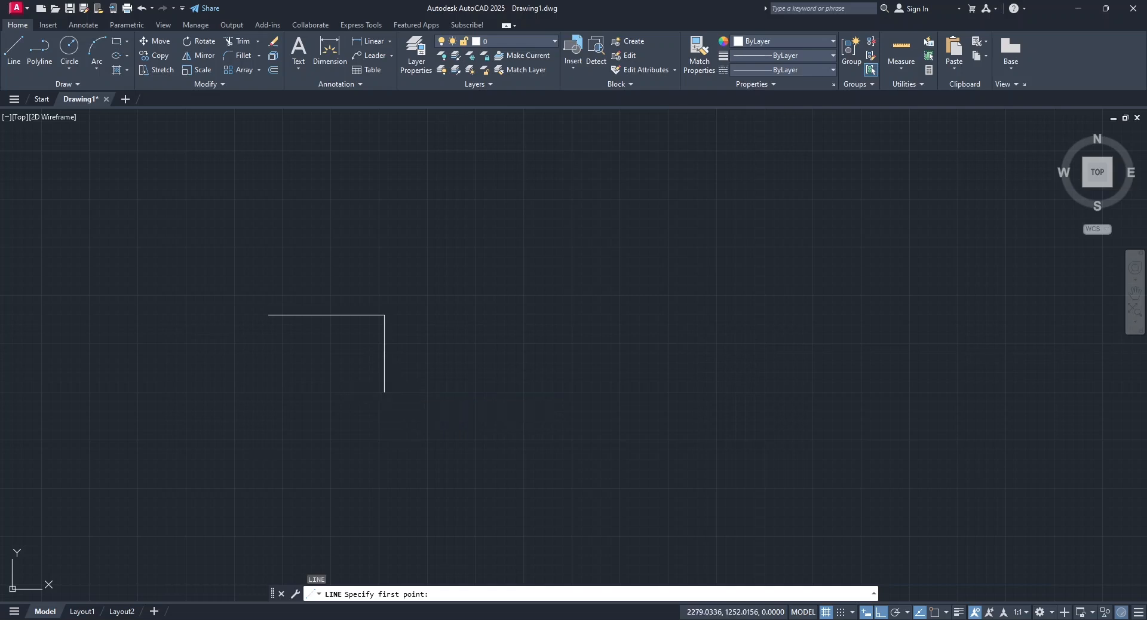
left_click(384, 391)
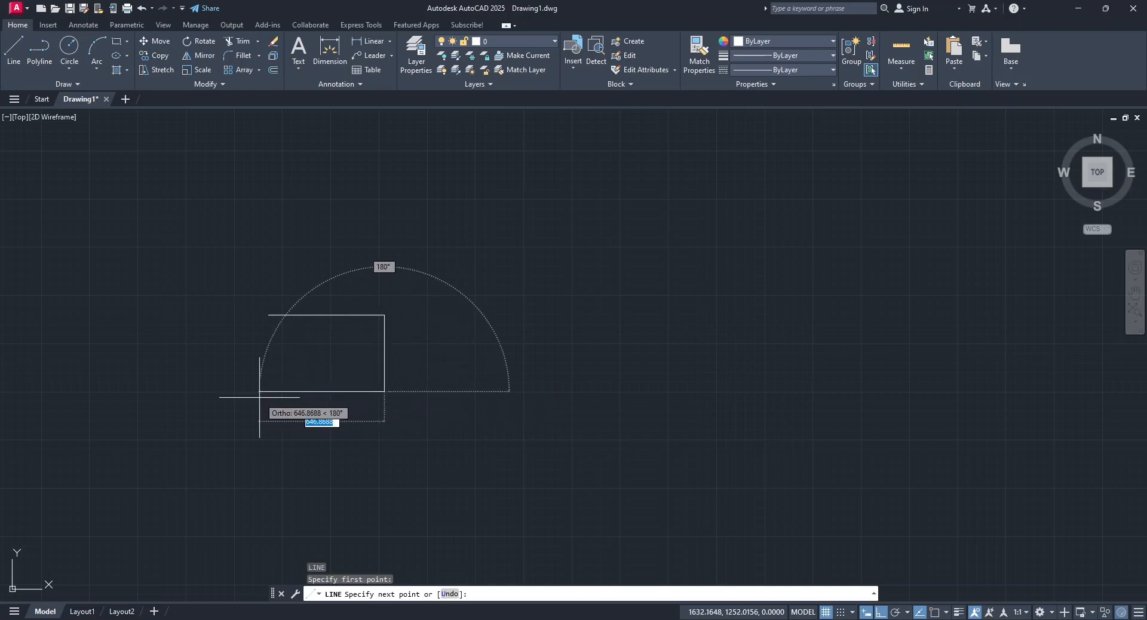
type("6")
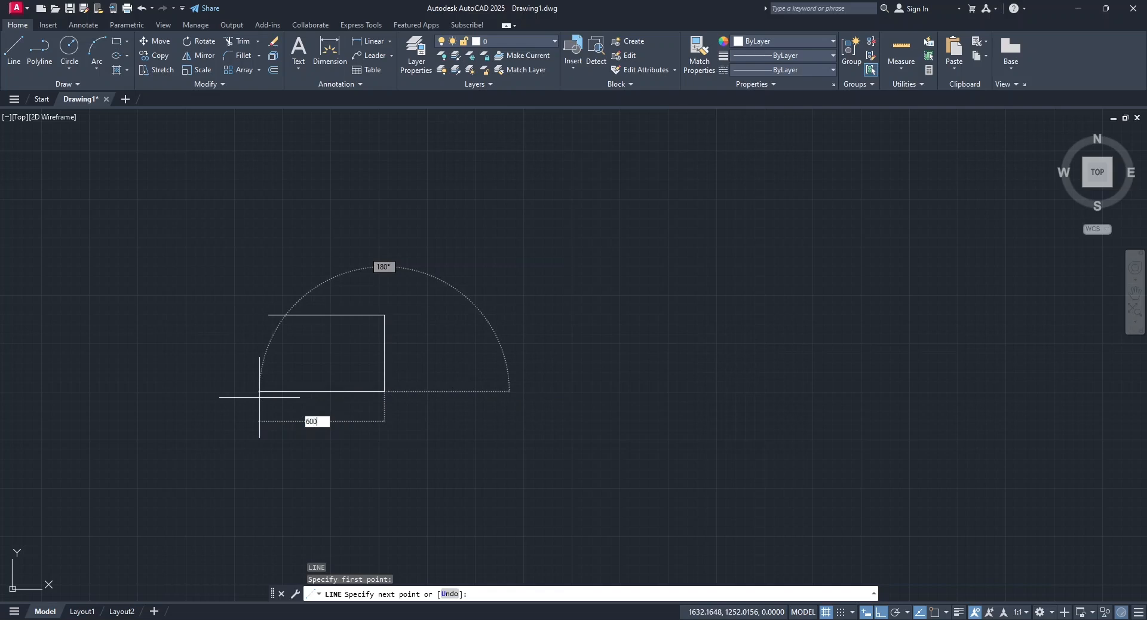
type("00")
key("Return")
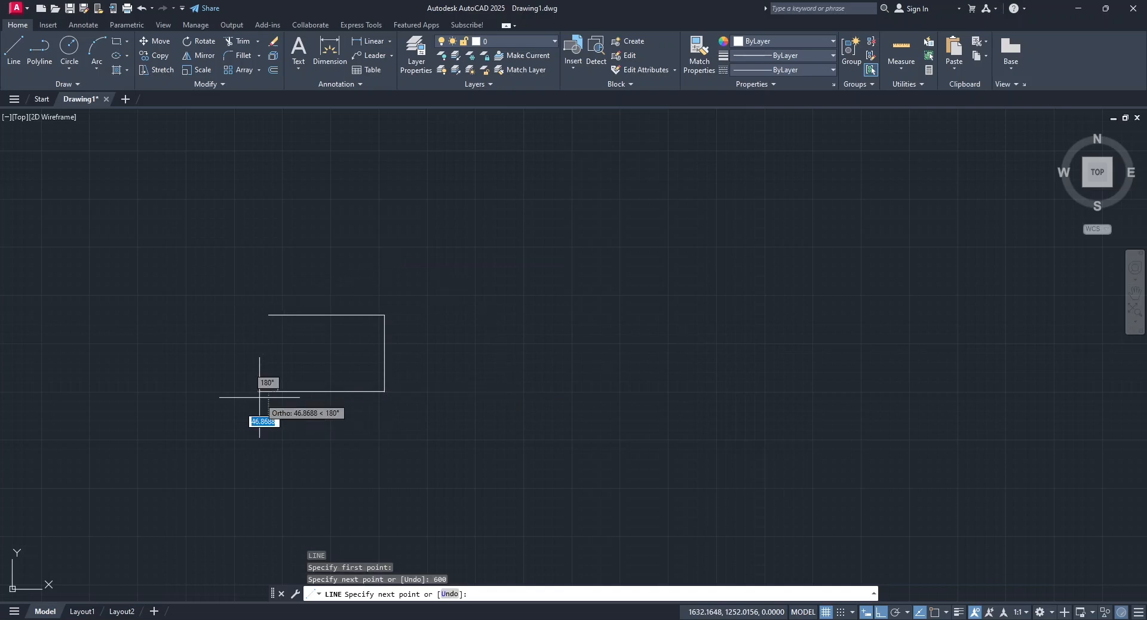
key("Return")
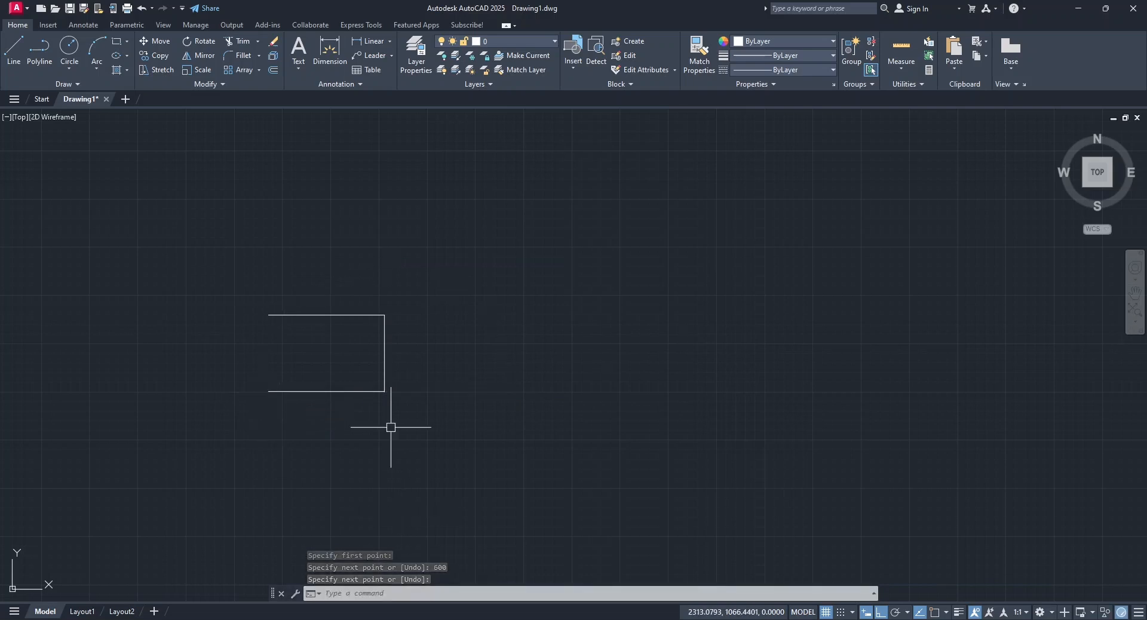
Turn on object snap for 2D reference points and review the list of available snap modes.
scroll(383, 393, "up", 5)
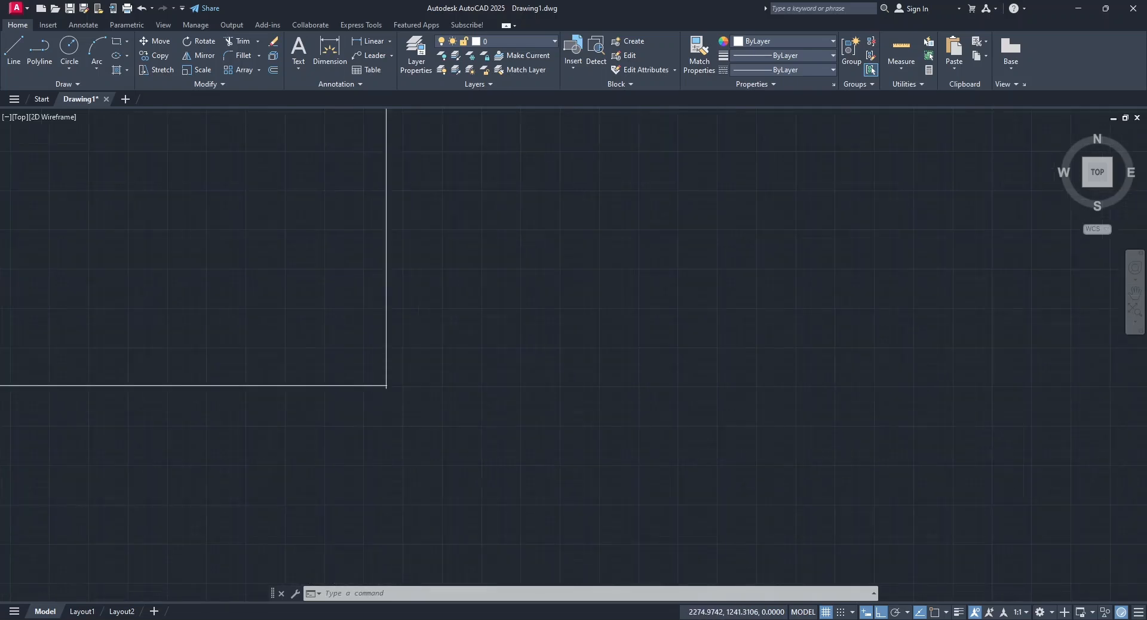
scroll(389, 364, "up", 2)
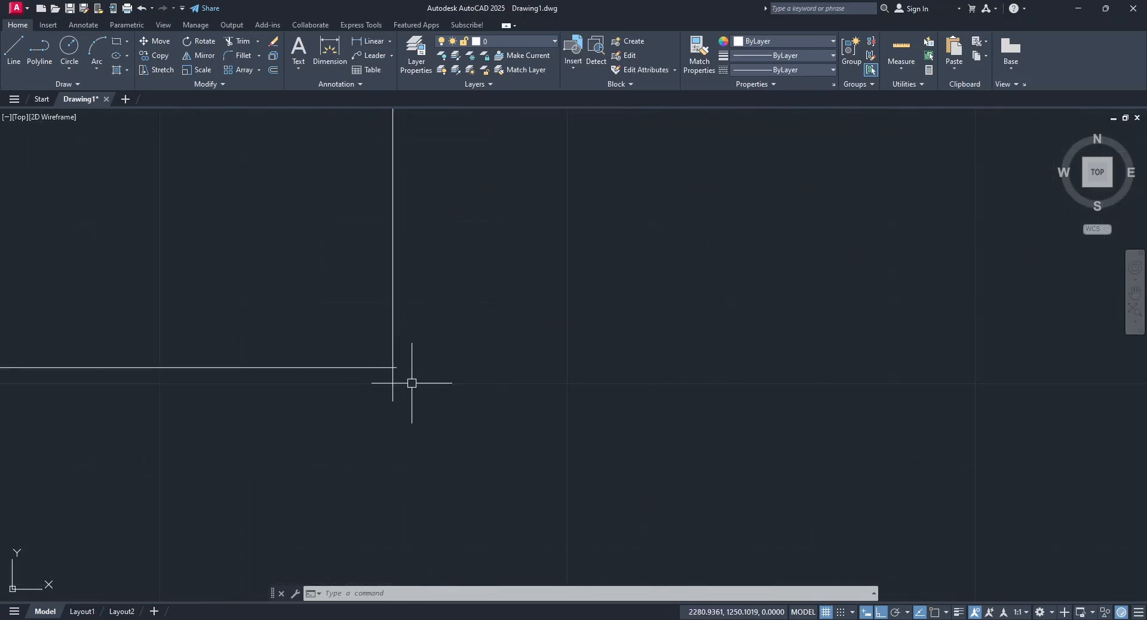
scroll(415, 371, "down", 5)
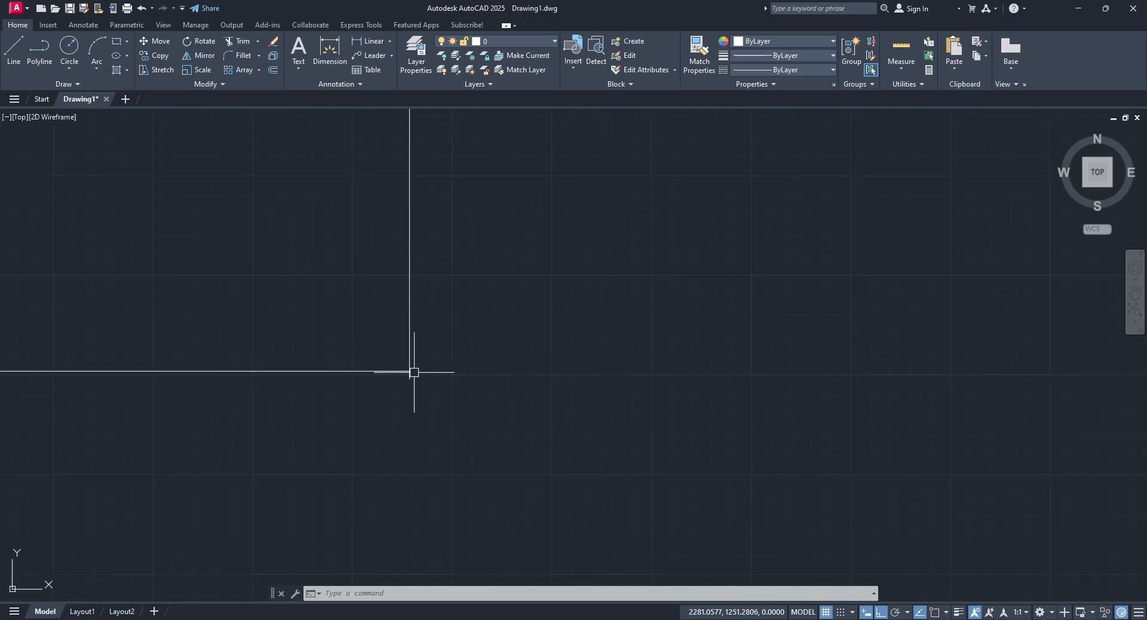
scroll(413, 372, "down", 3)
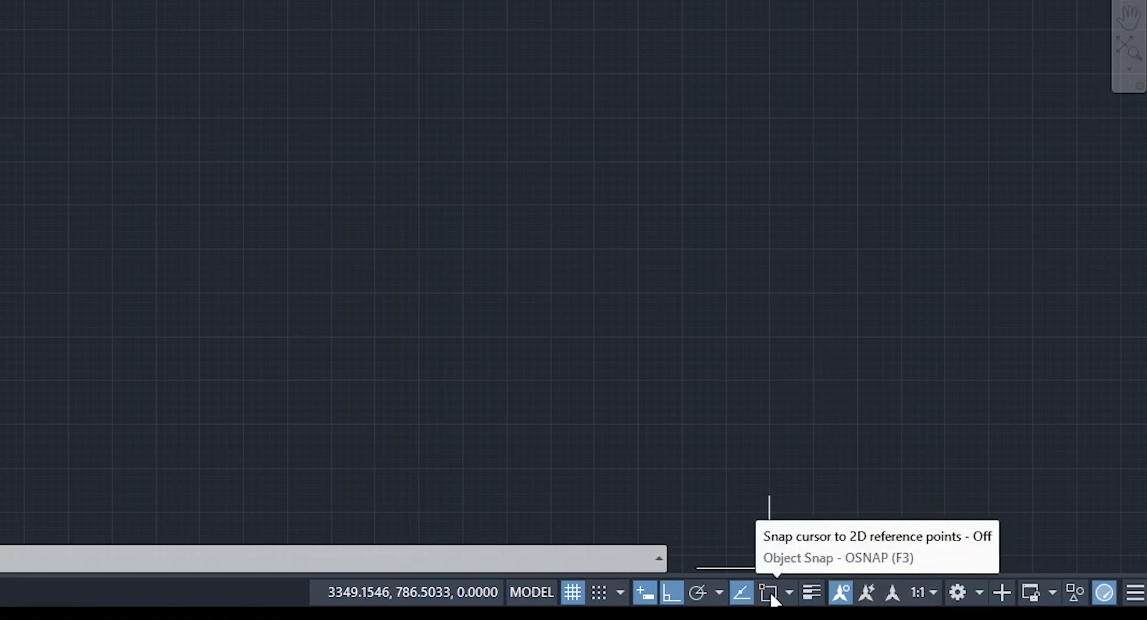
left_click(768, 593)
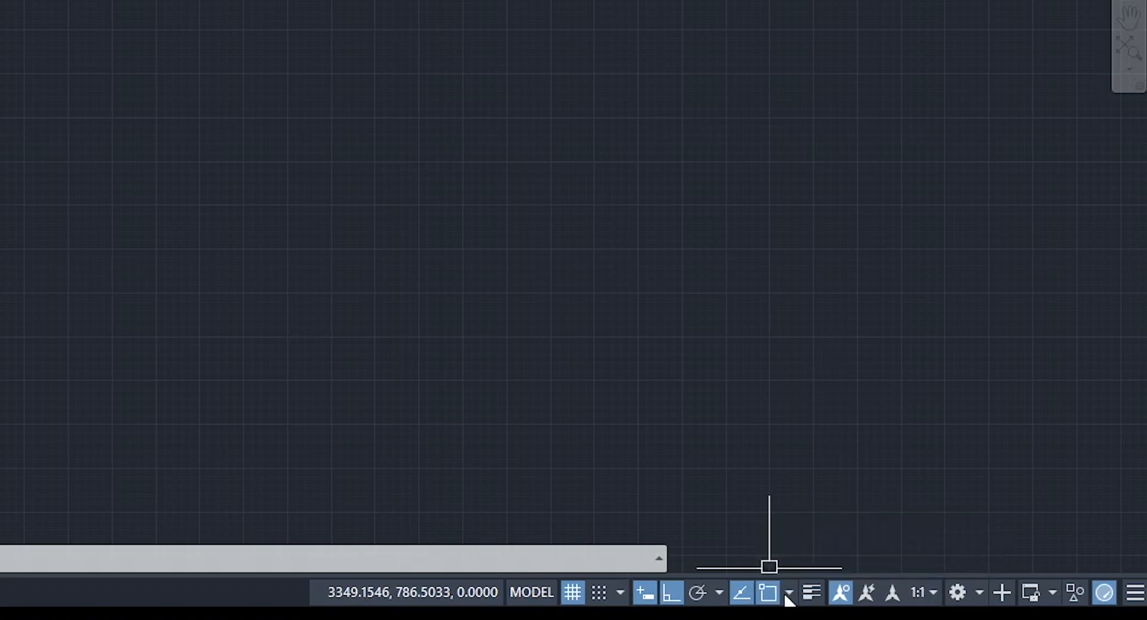
left_click(789, 592)
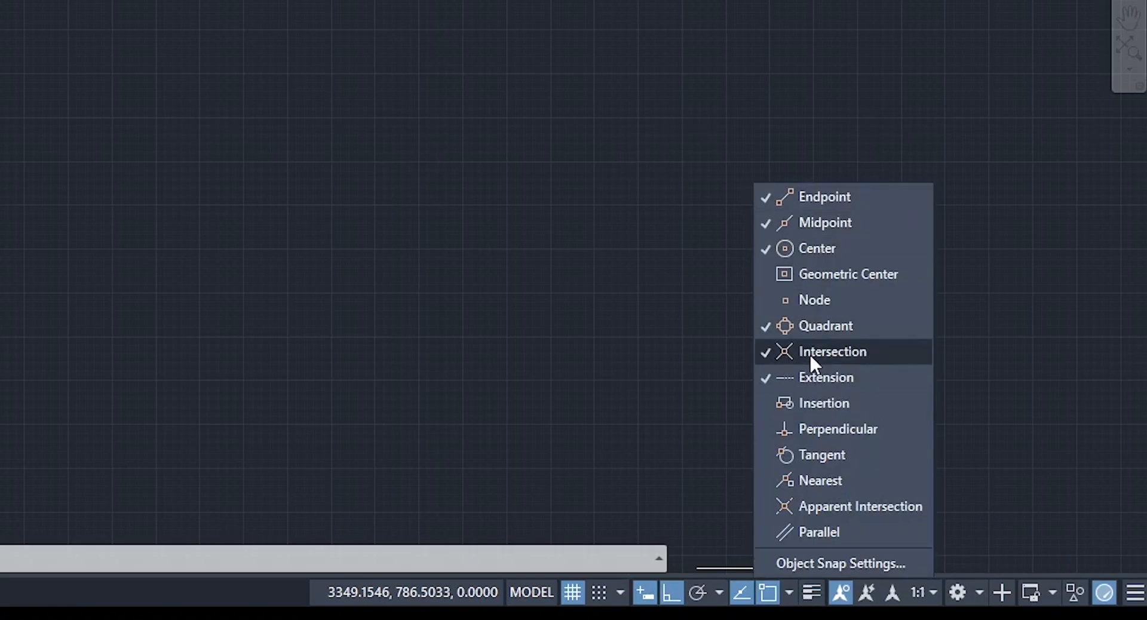
left_click(684, 197)
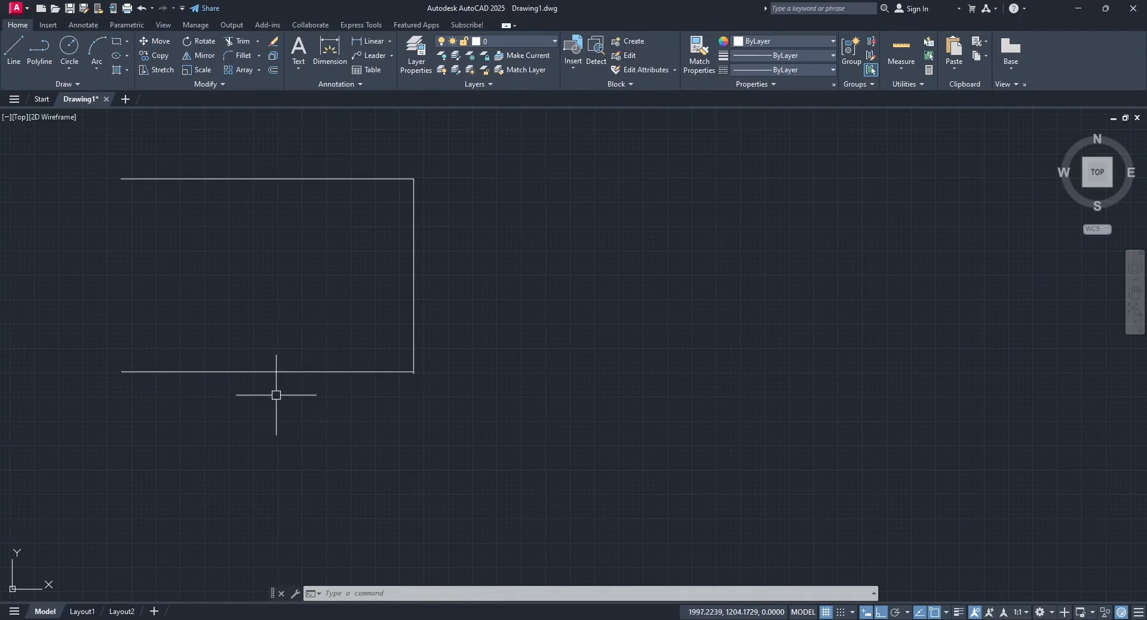
Erase the bottom line and redraw the bottom and left sides with object snap, closing the rectangle at the top line's left endpoint.
left_click(274, 372)
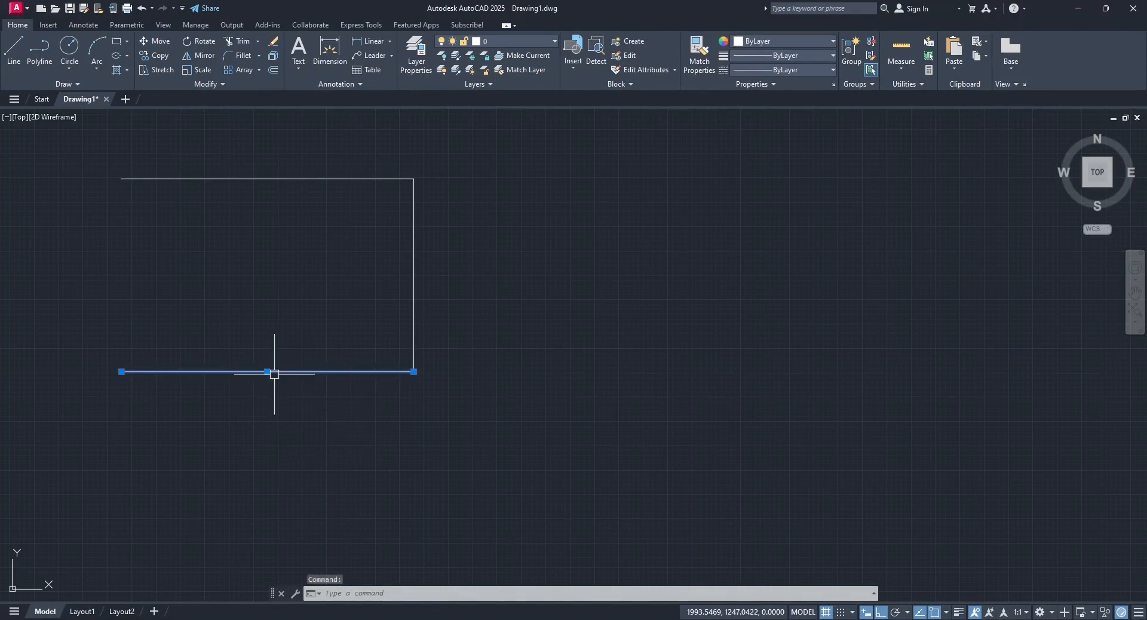
left_click(270, 42)
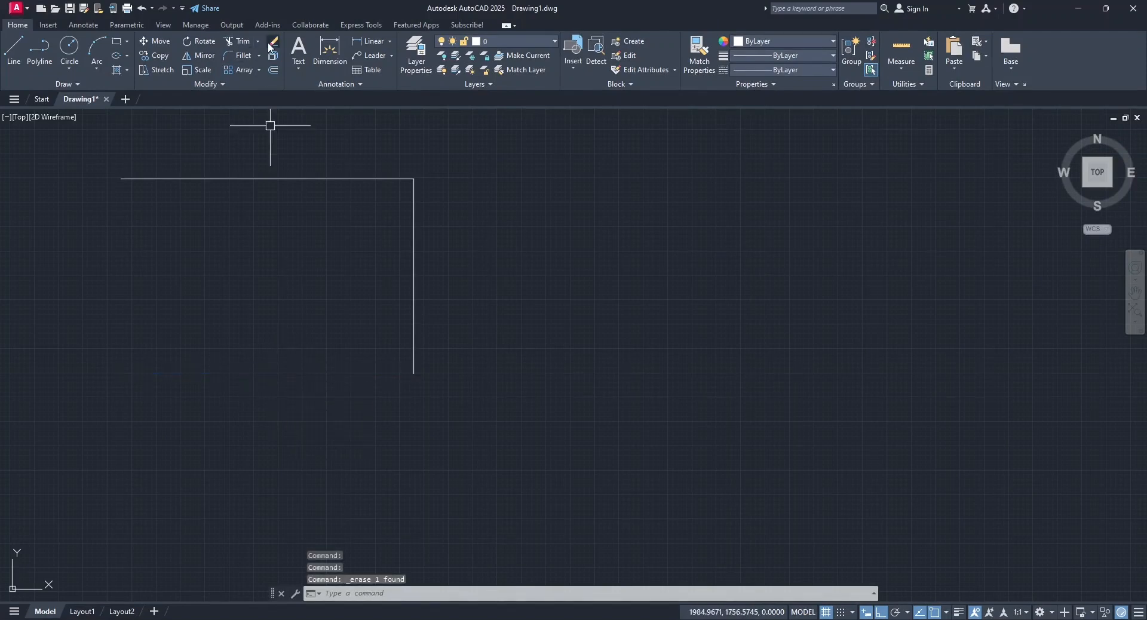
left_click(16, 49)
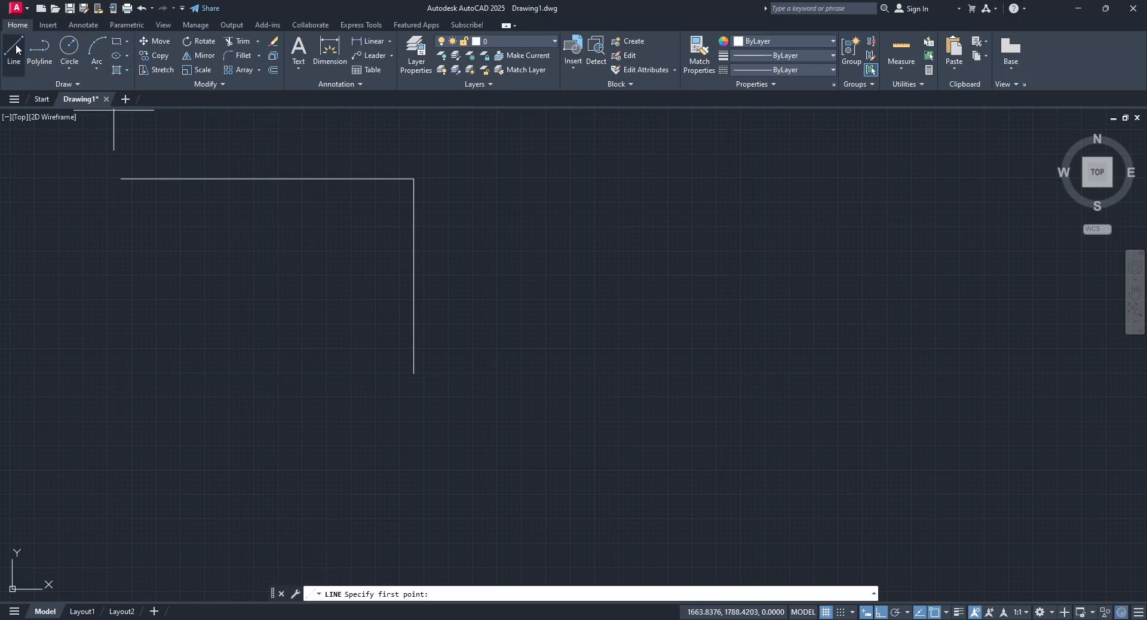
left_click(414, 373)
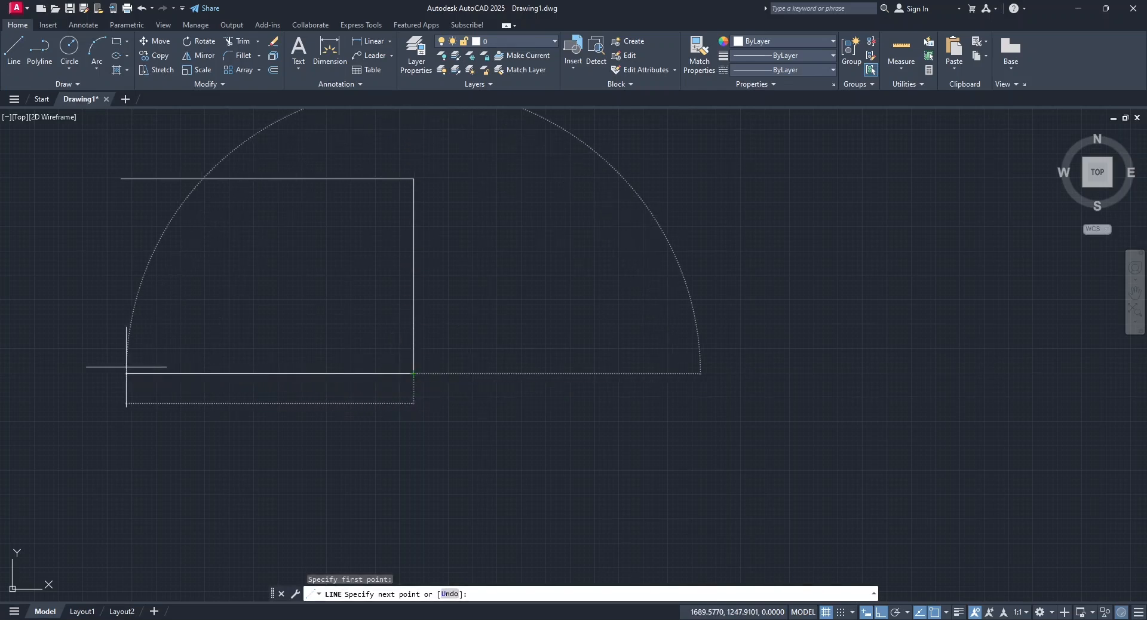
middle_click_drag(126, 366, 371, 402)
scroll(398, 408, "up", 2)
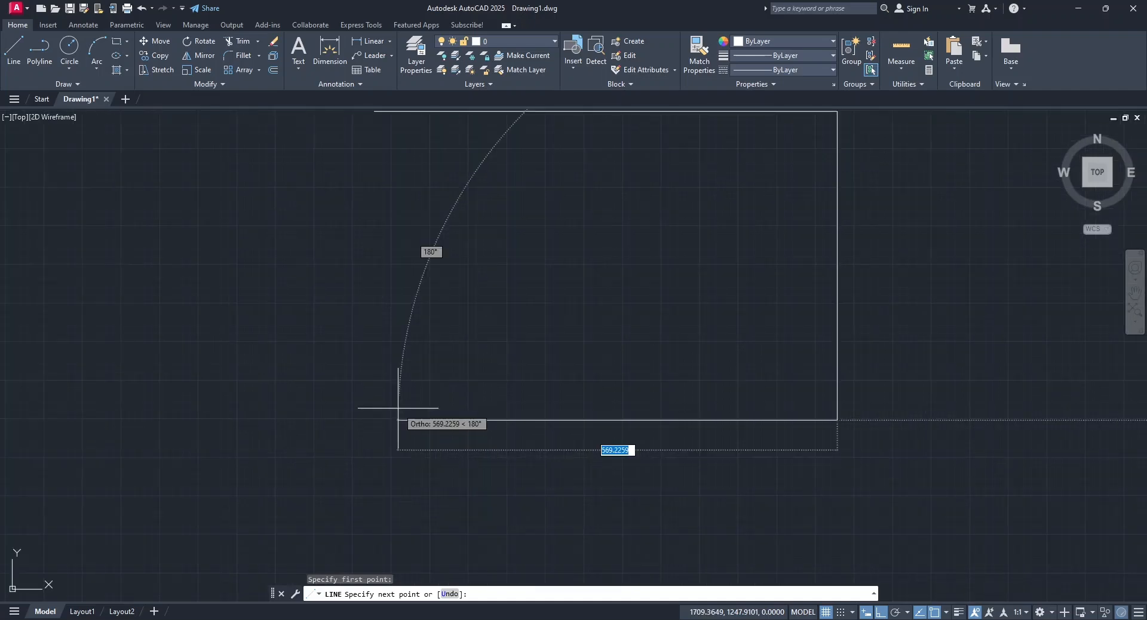
scroll(398, 408, "down", 6)
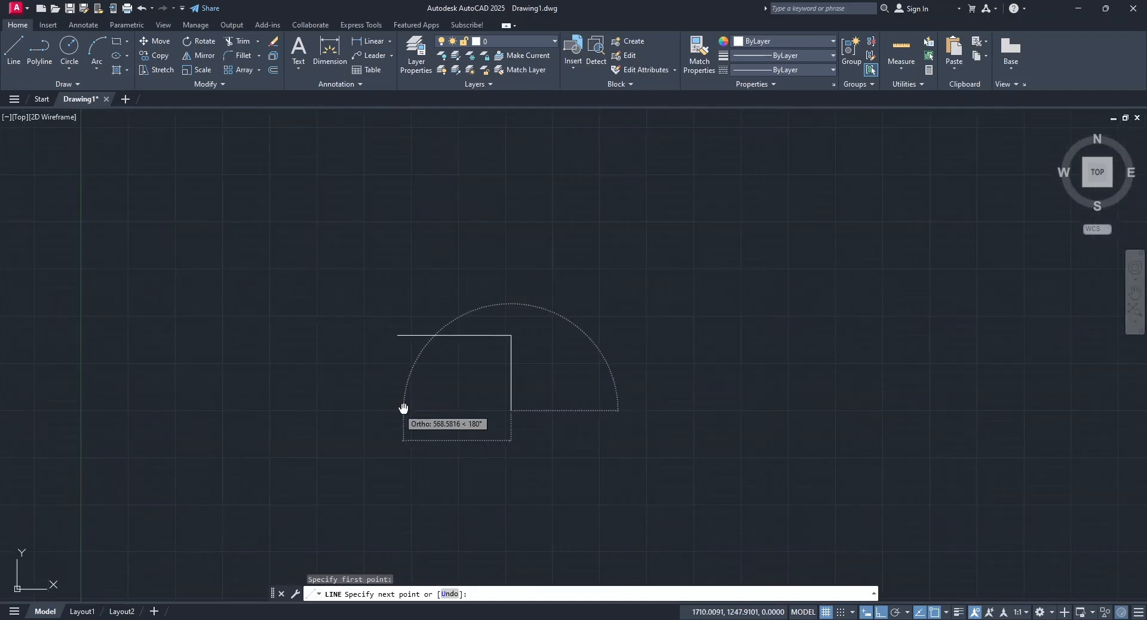
middle_click_drag(402, 404, 411, 407)
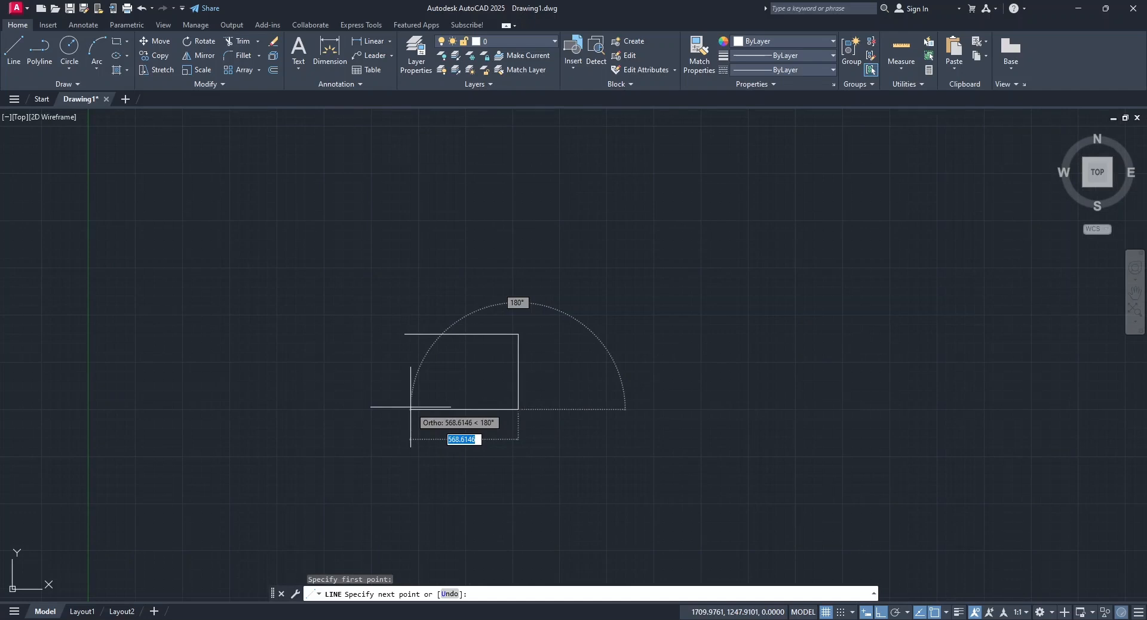
scroll(410, 406, "up", 3)
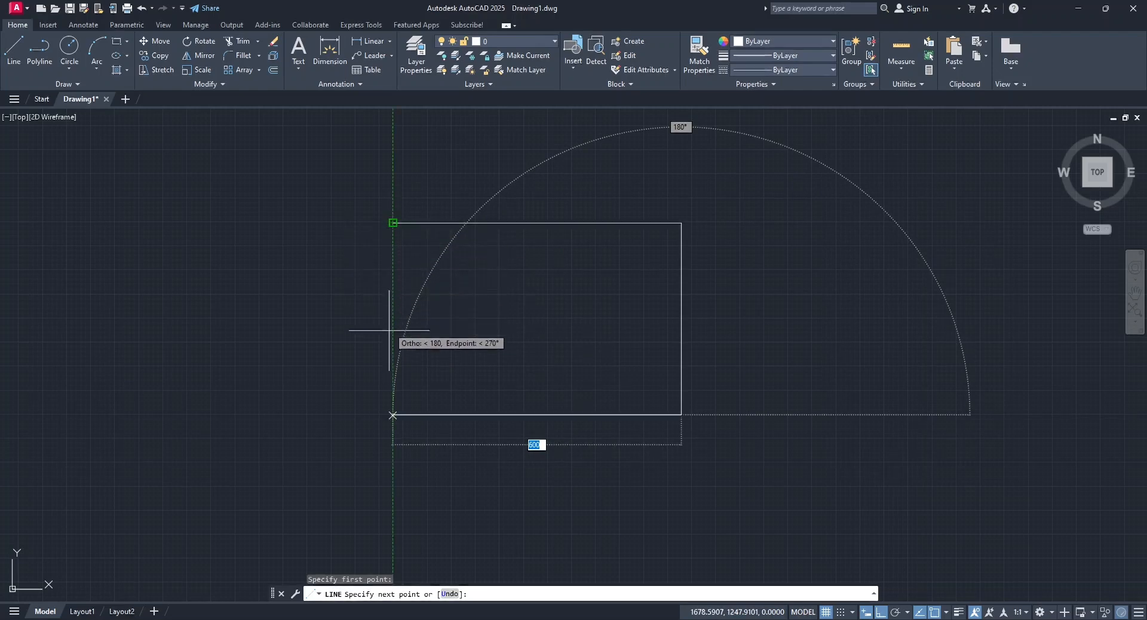
left_click(393, 415)
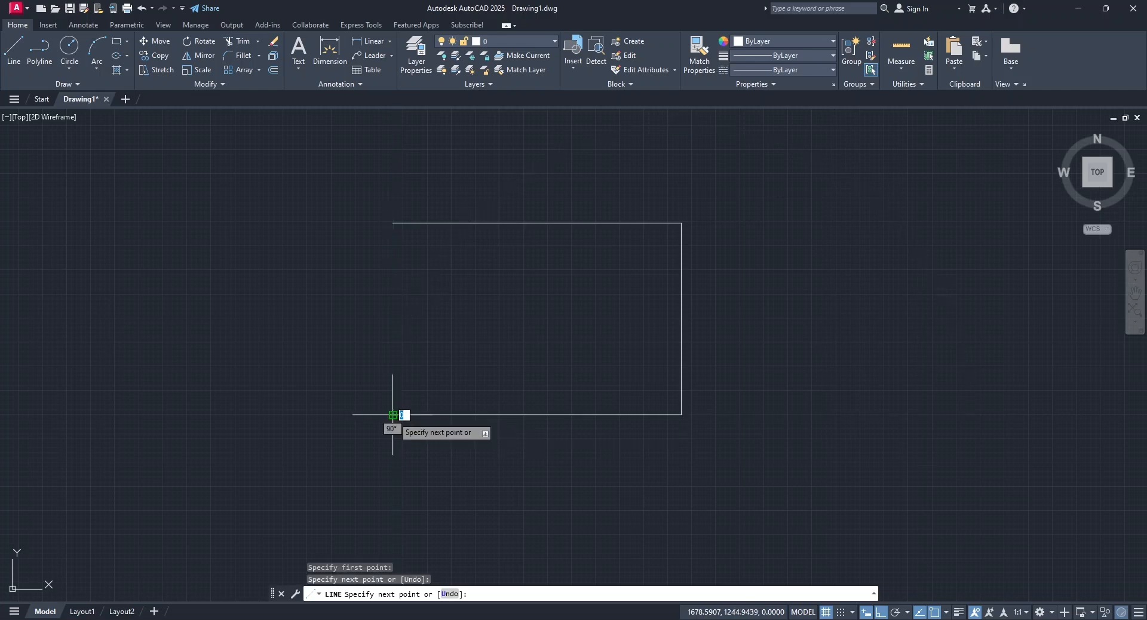
left_click(394, 222)
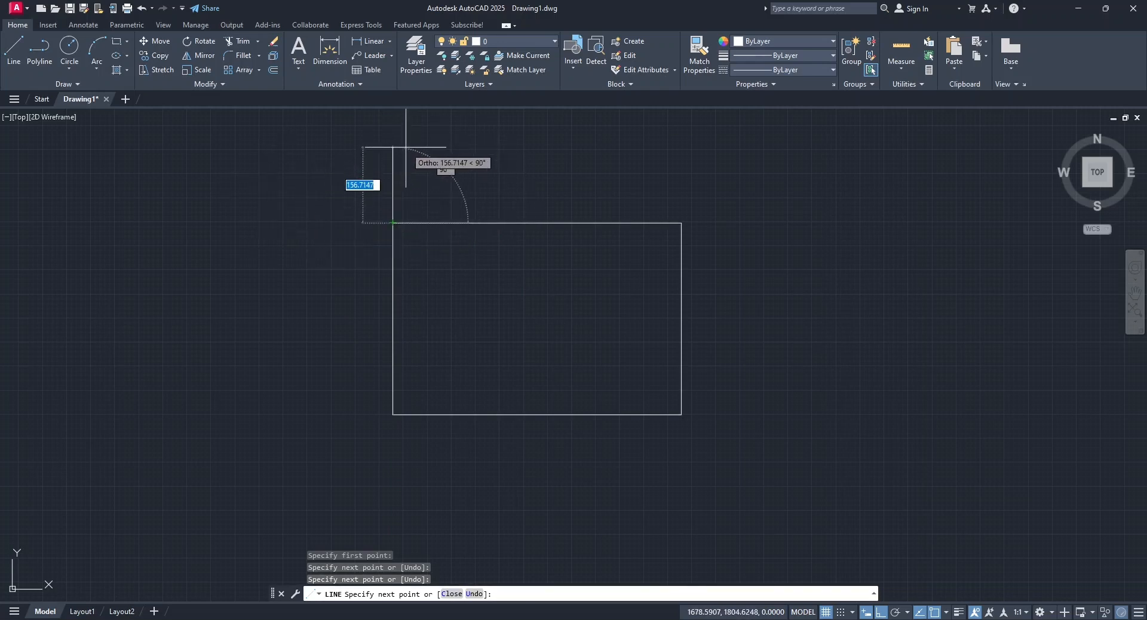
key("Return")
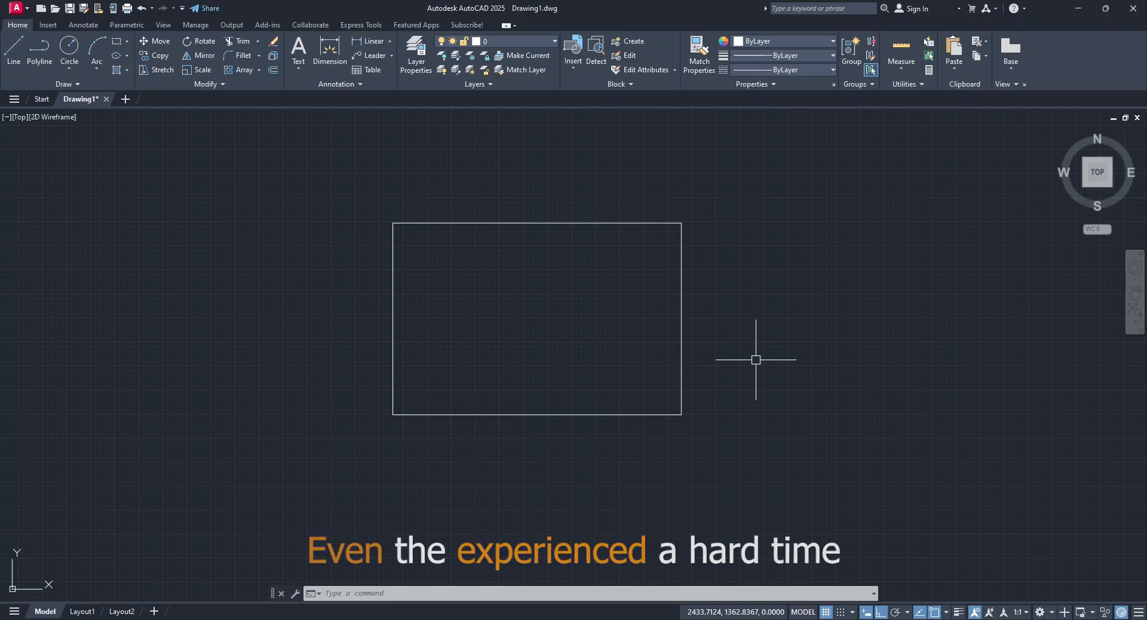
Draw a three-point arc to the right of the rectangle, turning Ortho mode off before placing its second point.
middle_click_drag(765, 356, 508, 368)
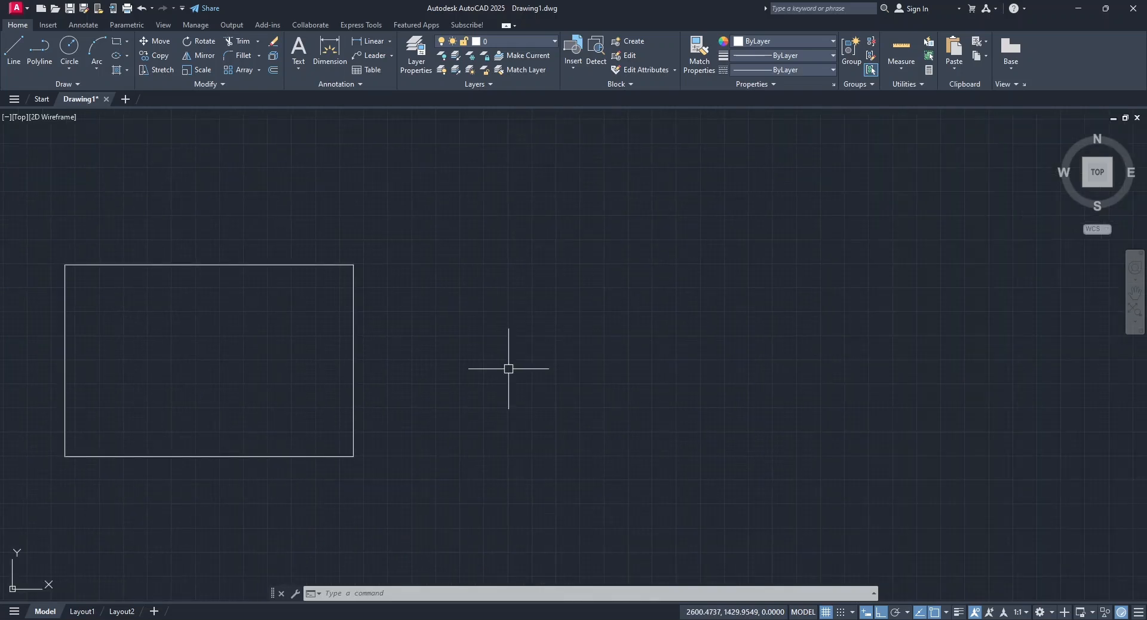
left_click(93, 48)
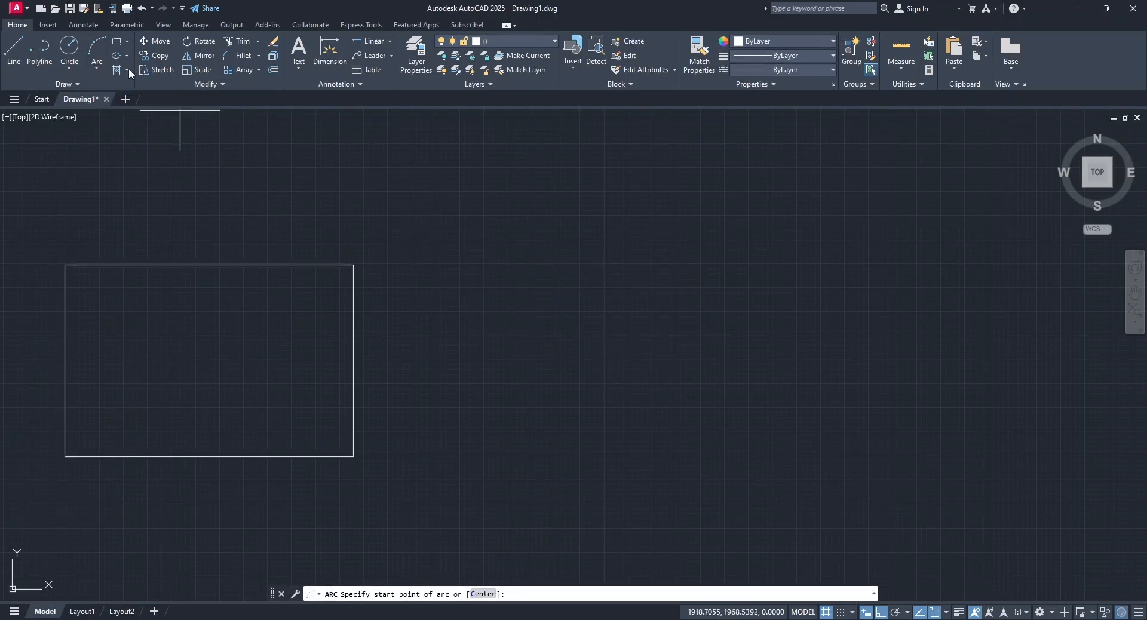
left_click(503, 327)
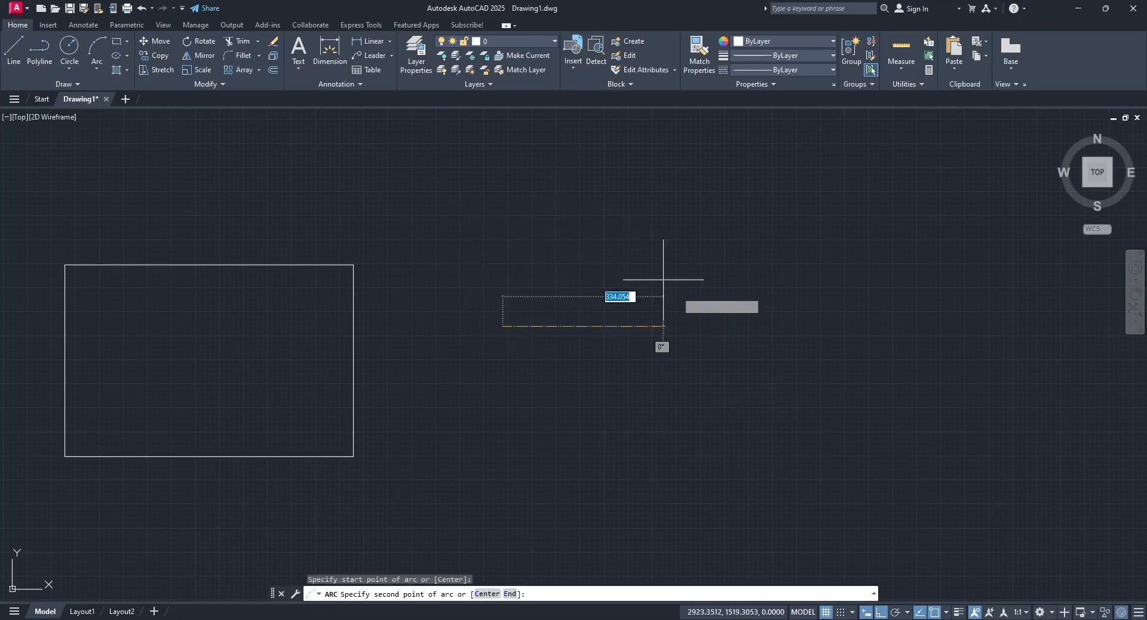
left_click(881, 611)
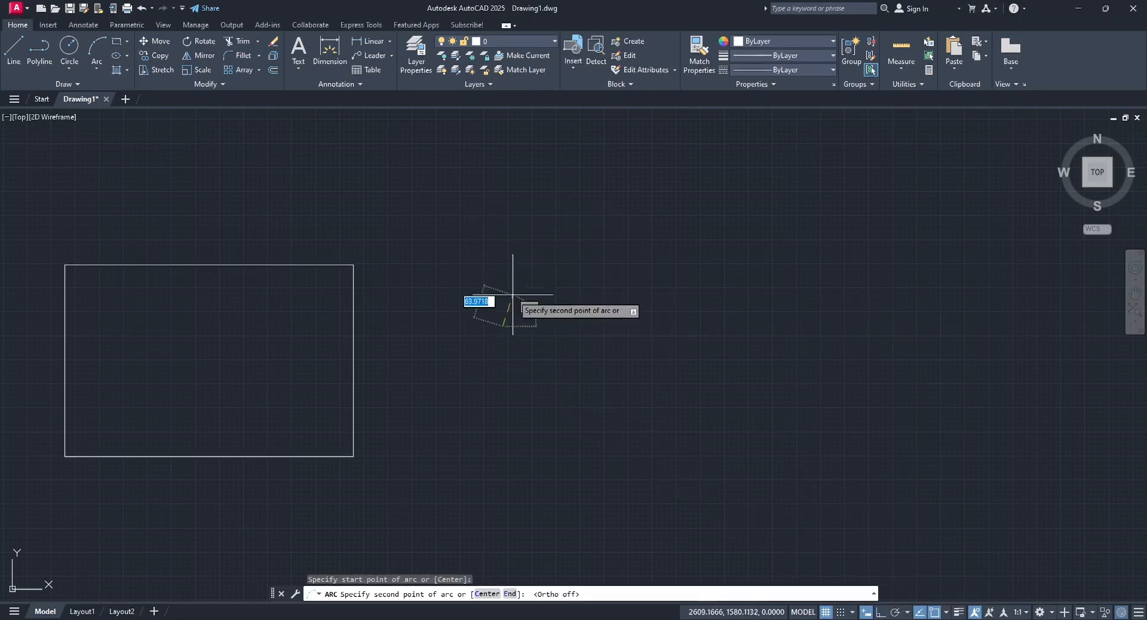
left_click(550, 238)
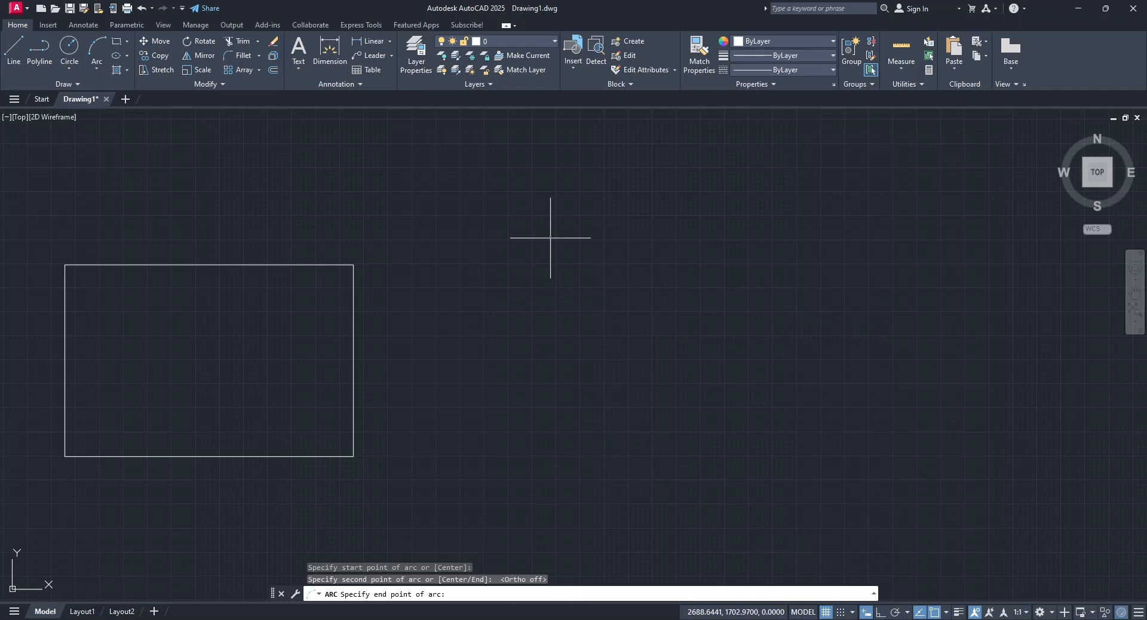
left_click(716, 261)
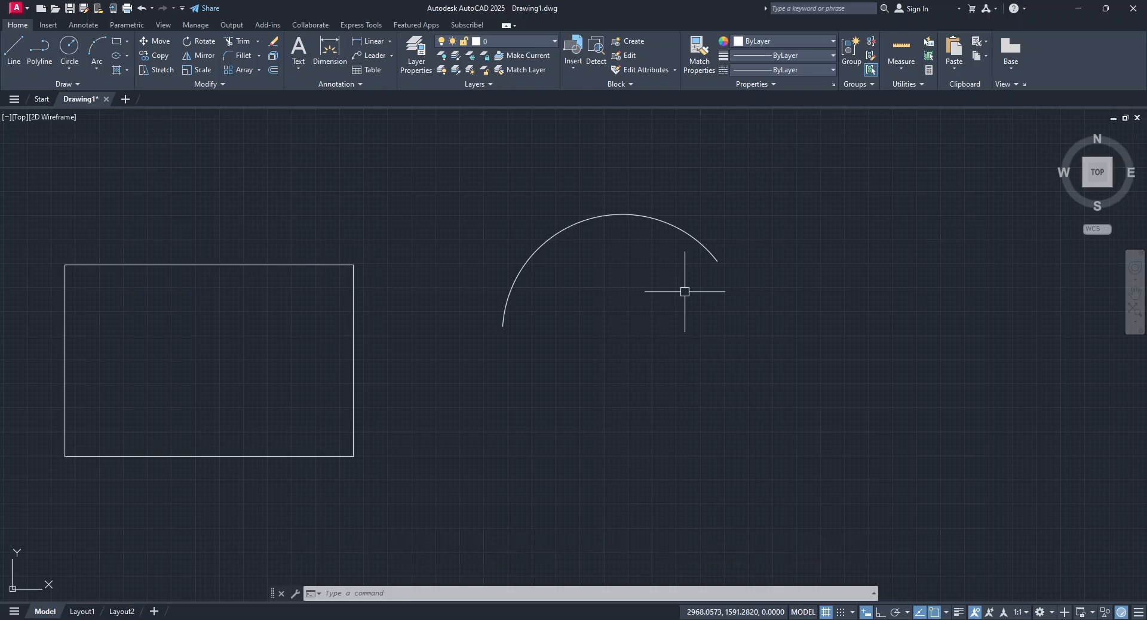
left_click(99, 70)
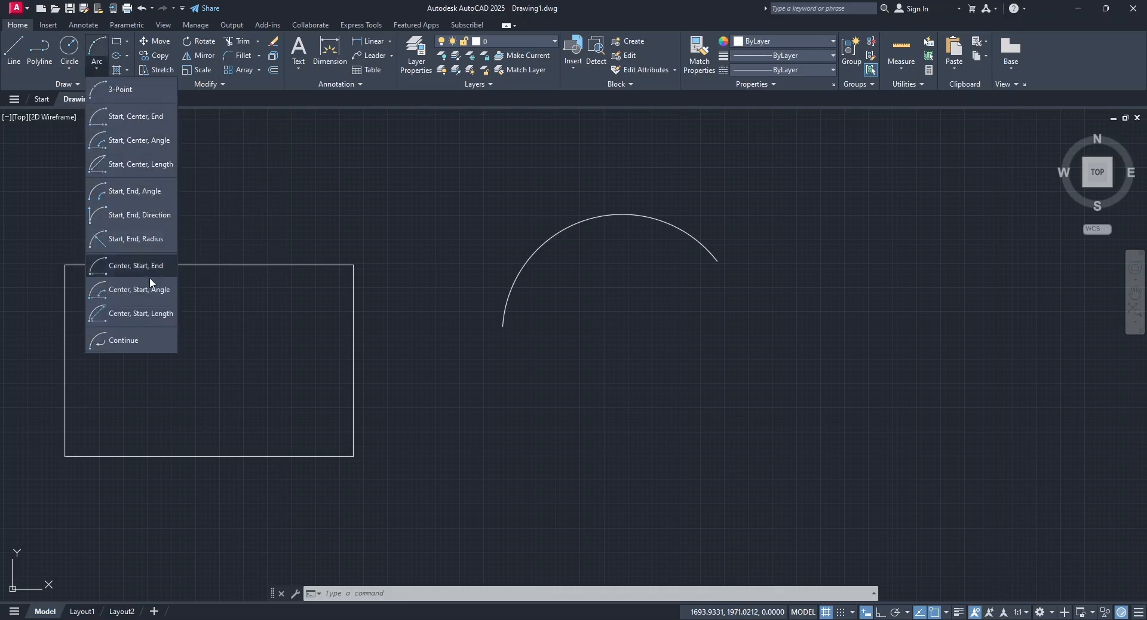
left_click(72, 73)
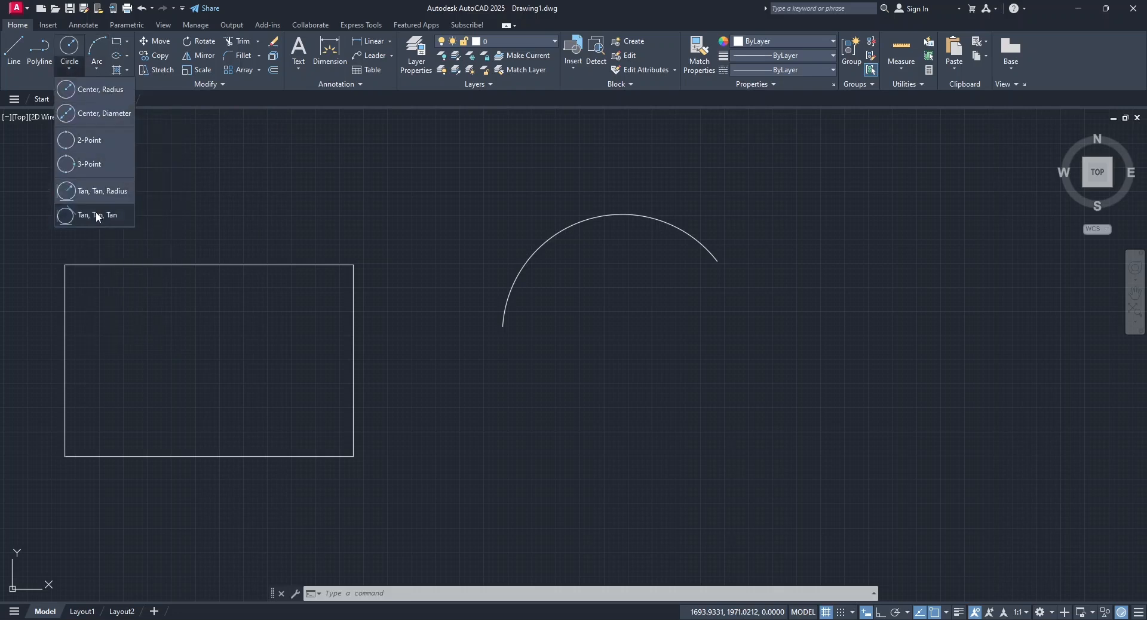
Draw a 90° arc inside the first arc using Start, Center, End, with Ortho mode on and the center left of the start point.
left_click(96, 71)
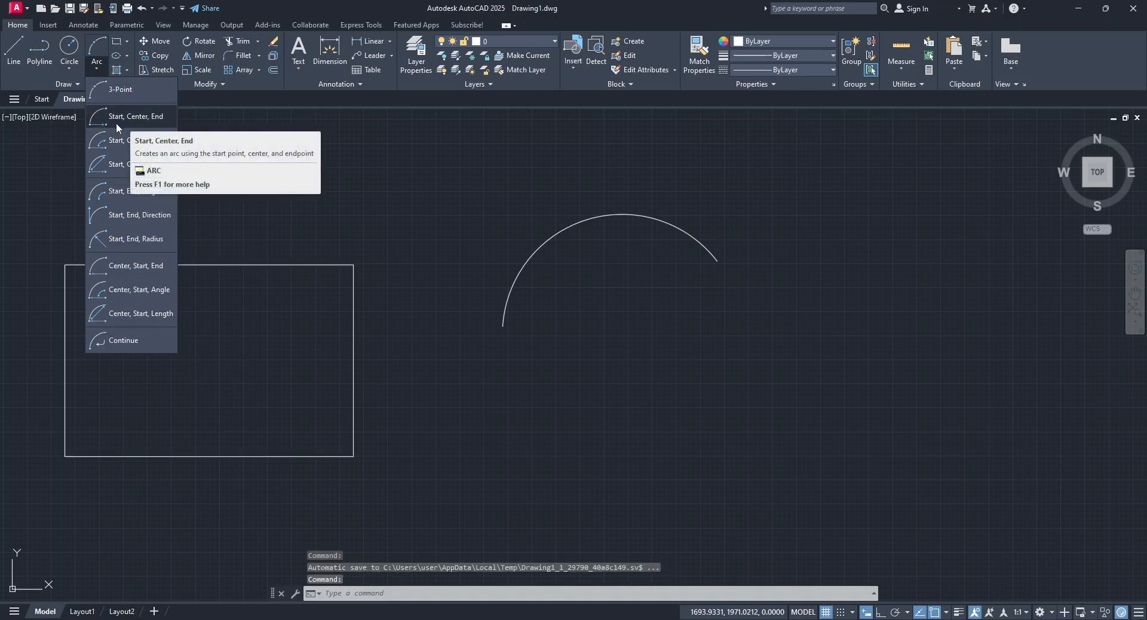
left_click(146, 121)
left_click(736, 366)
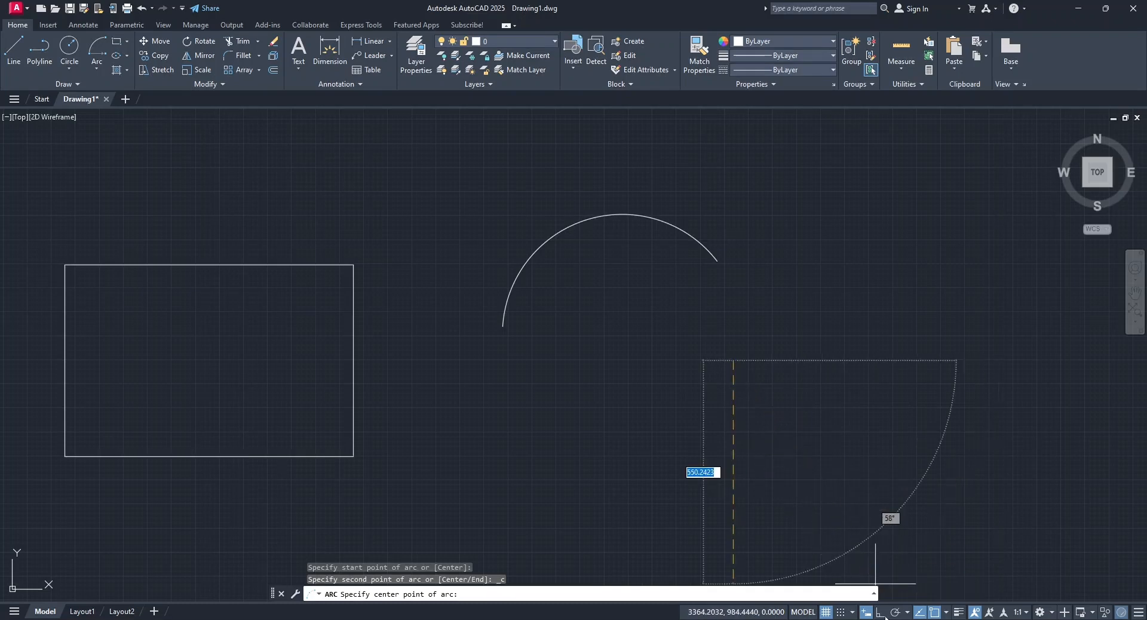
key("F8")
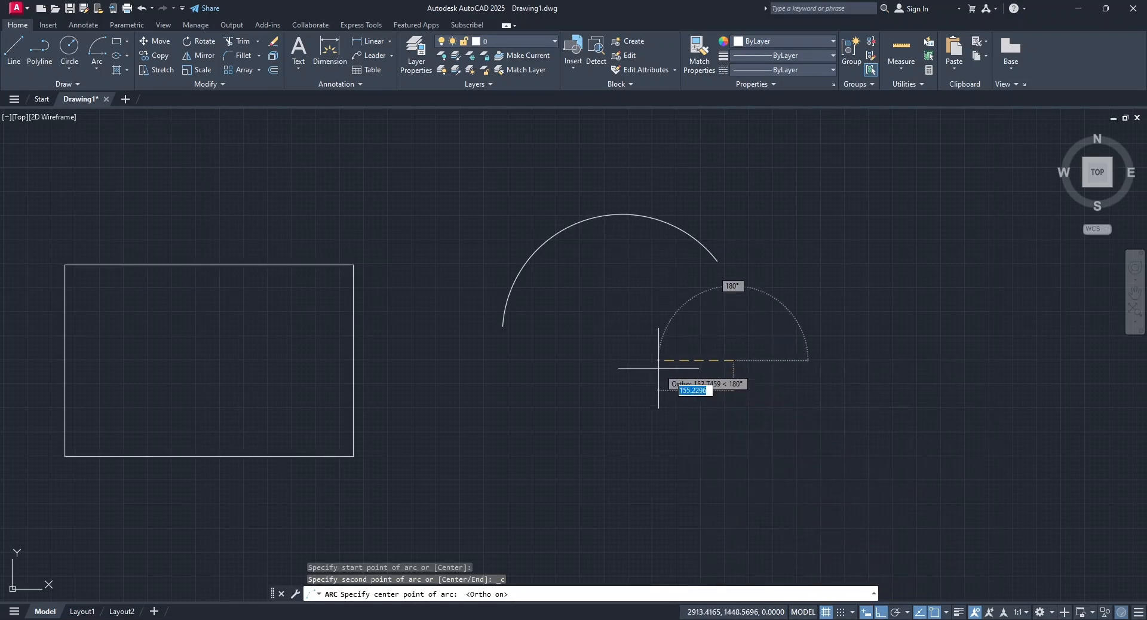
left_click(630, 356)
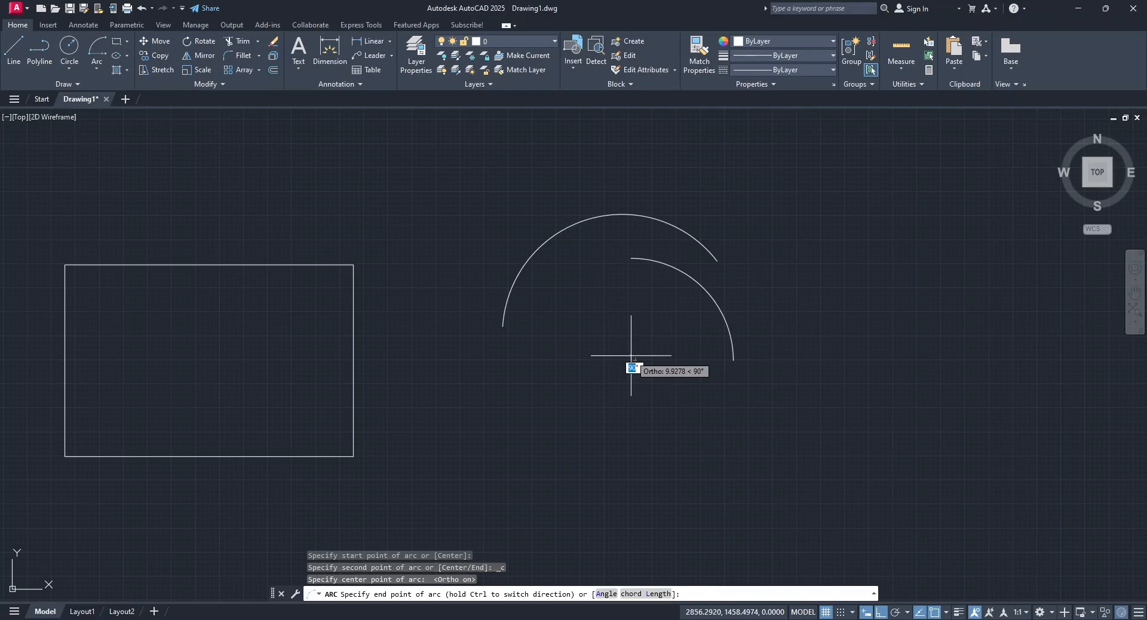
left_click(879, 612)
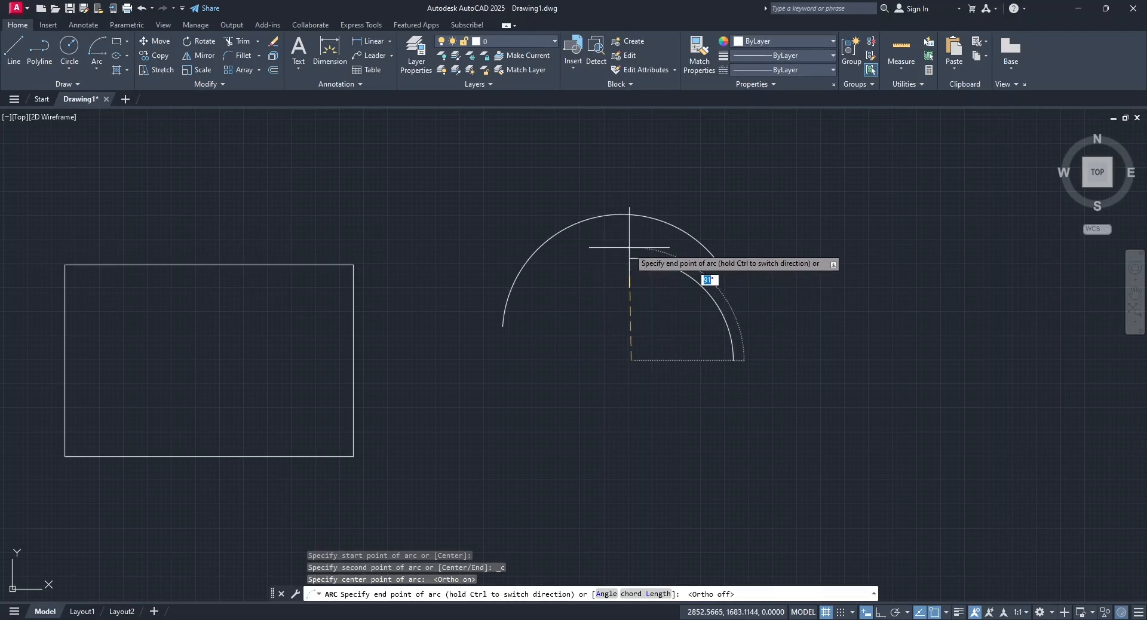
left_click(878, 612)
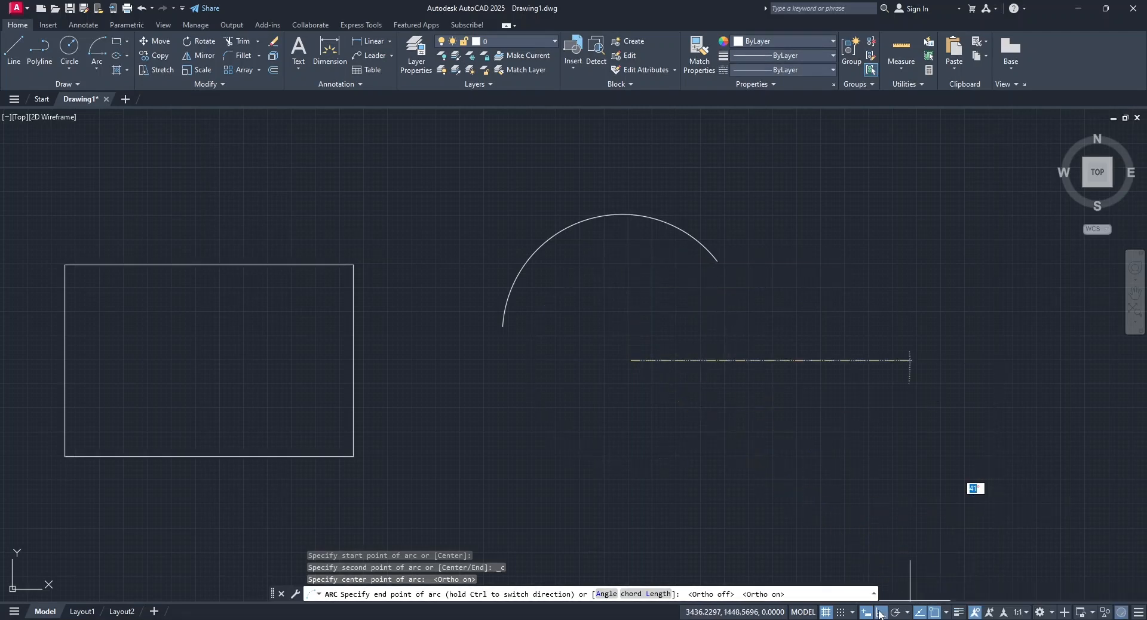
left_click(631, 234)
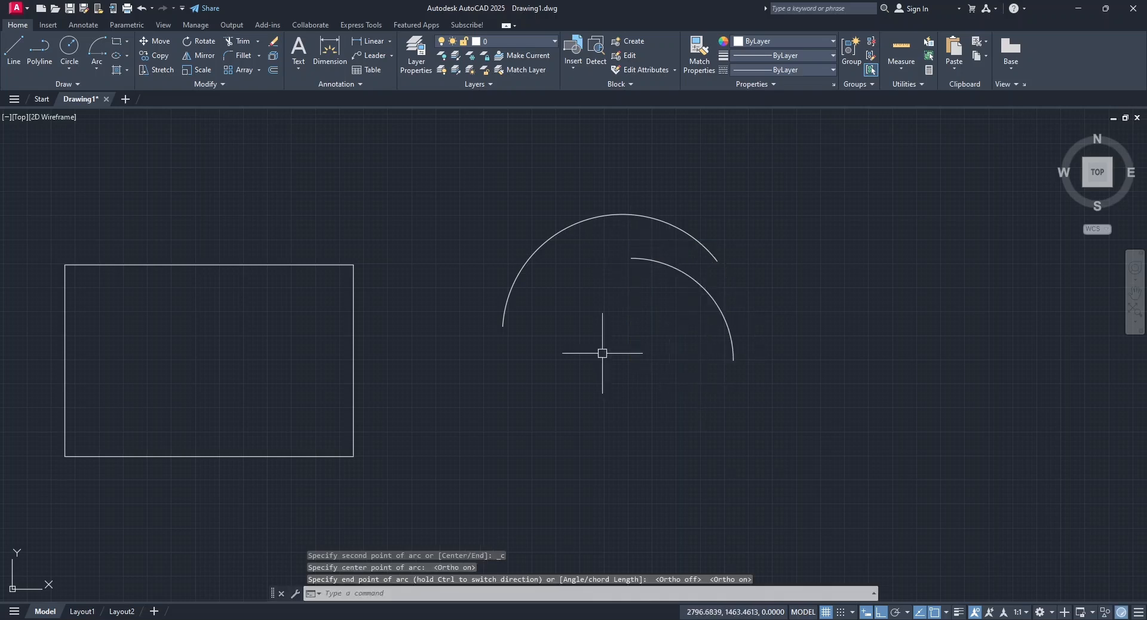
Draw a three-quarter arc below the other arcs using Start, Center, End, switching from Ortho to polar tracking to place its endpoint straight above the center.
left_click(93, 69)
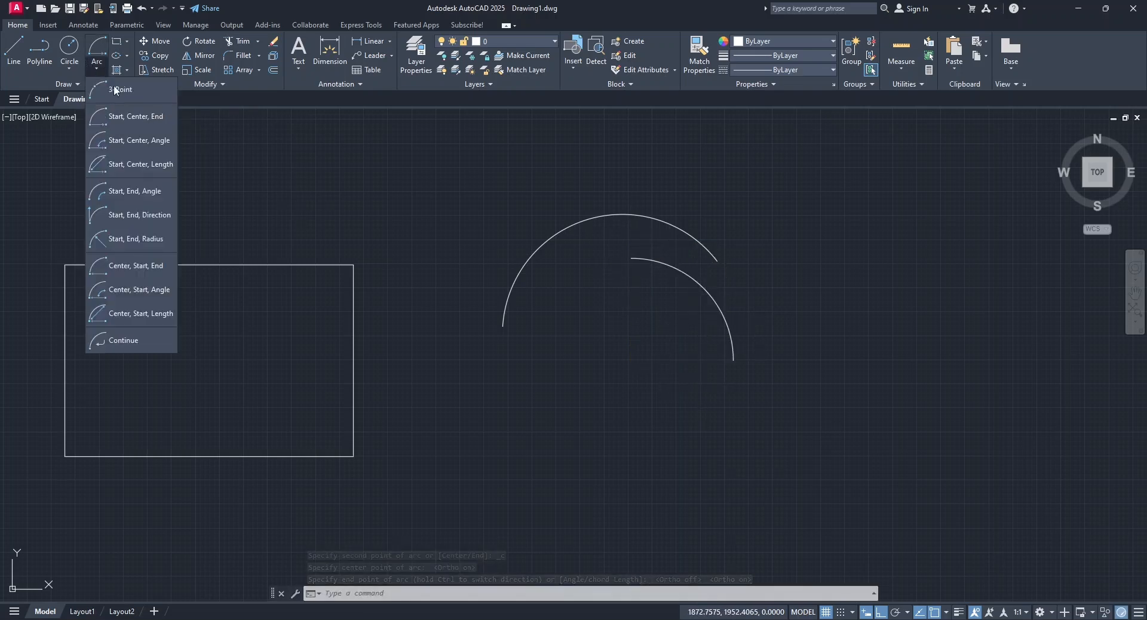
left_click(130, 116)
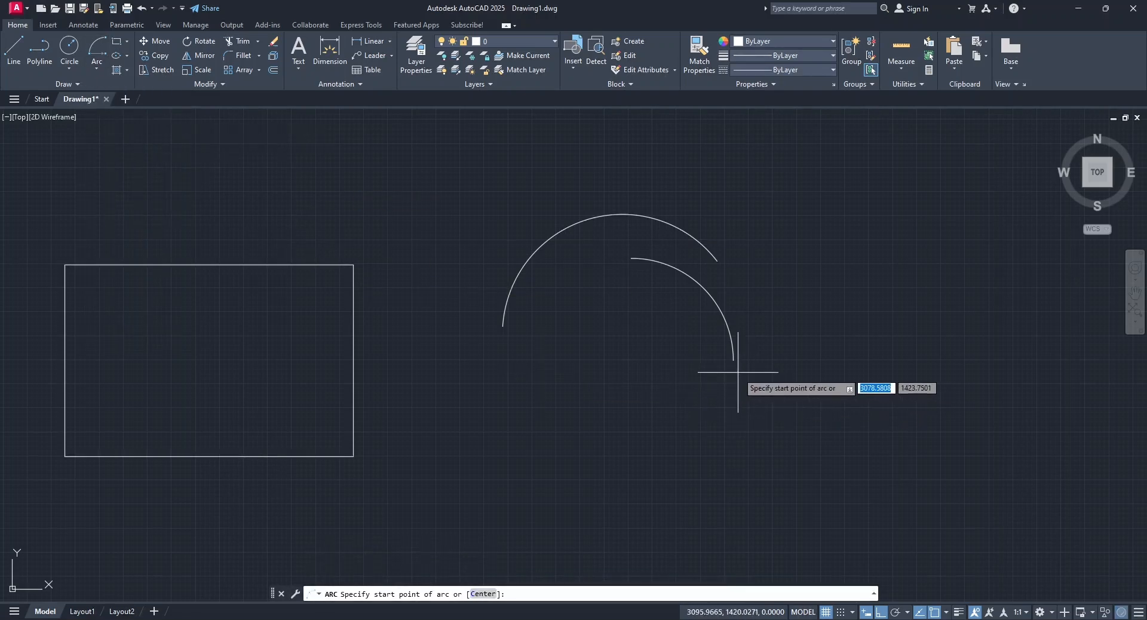
left_click(490, 457)
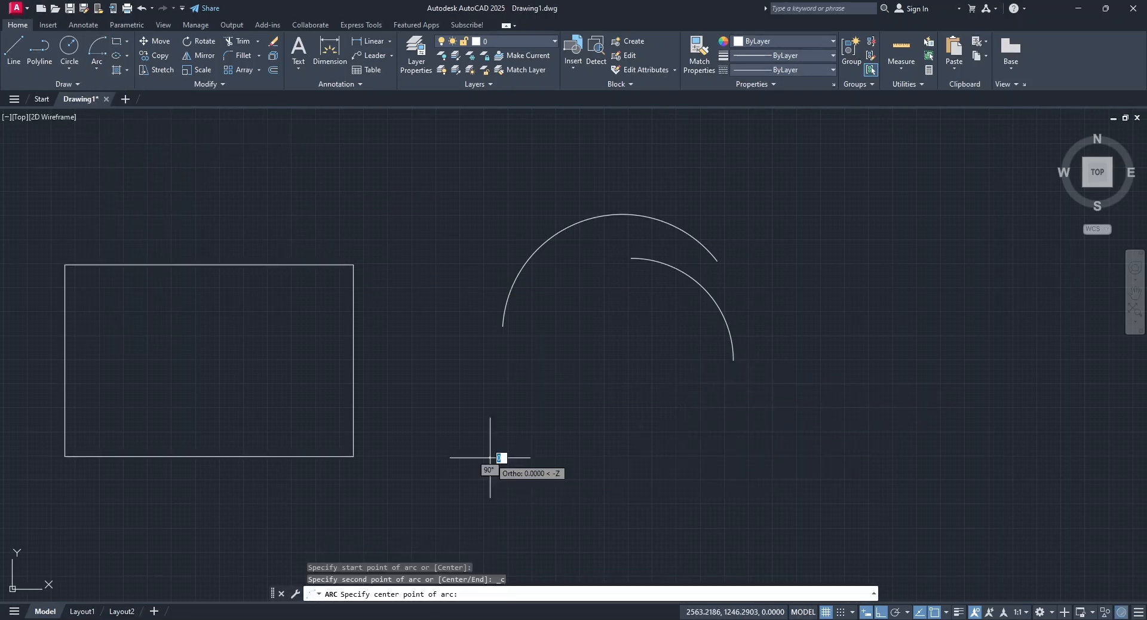
left_click(607, 458)
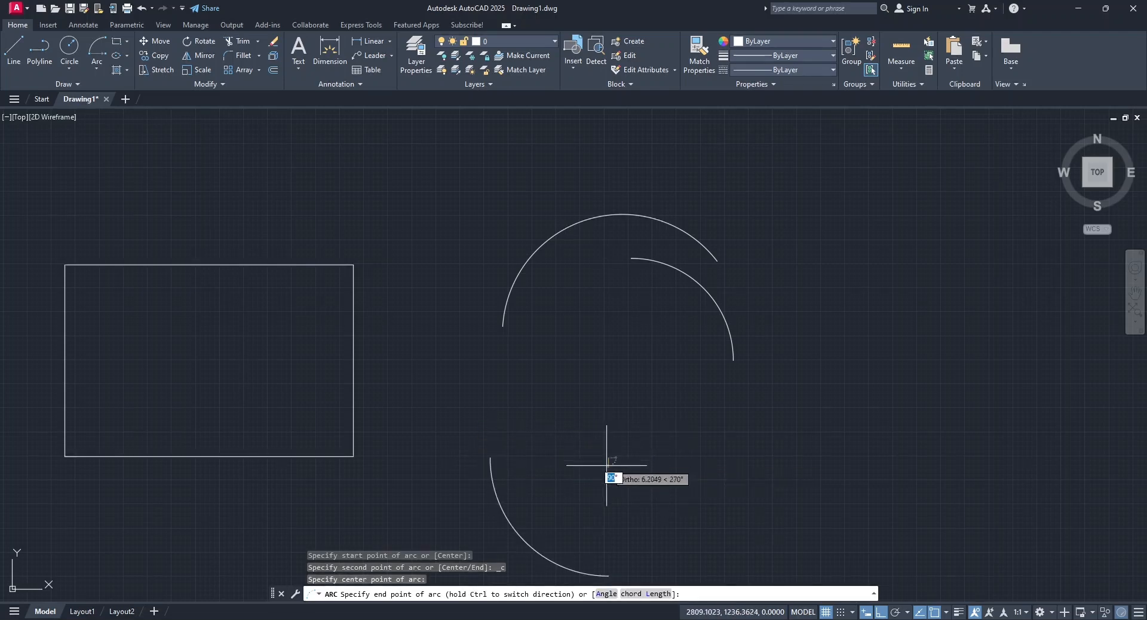
middle_click_drag(612, 517, 612, 357)
left_click(881, 612)
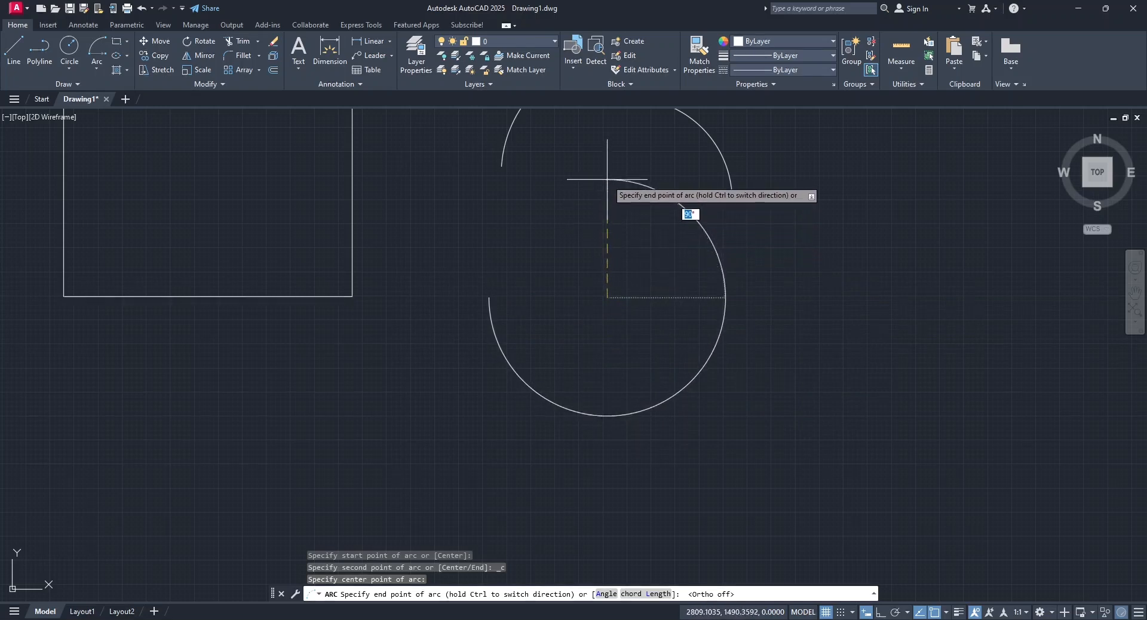
left_click(895, 612)
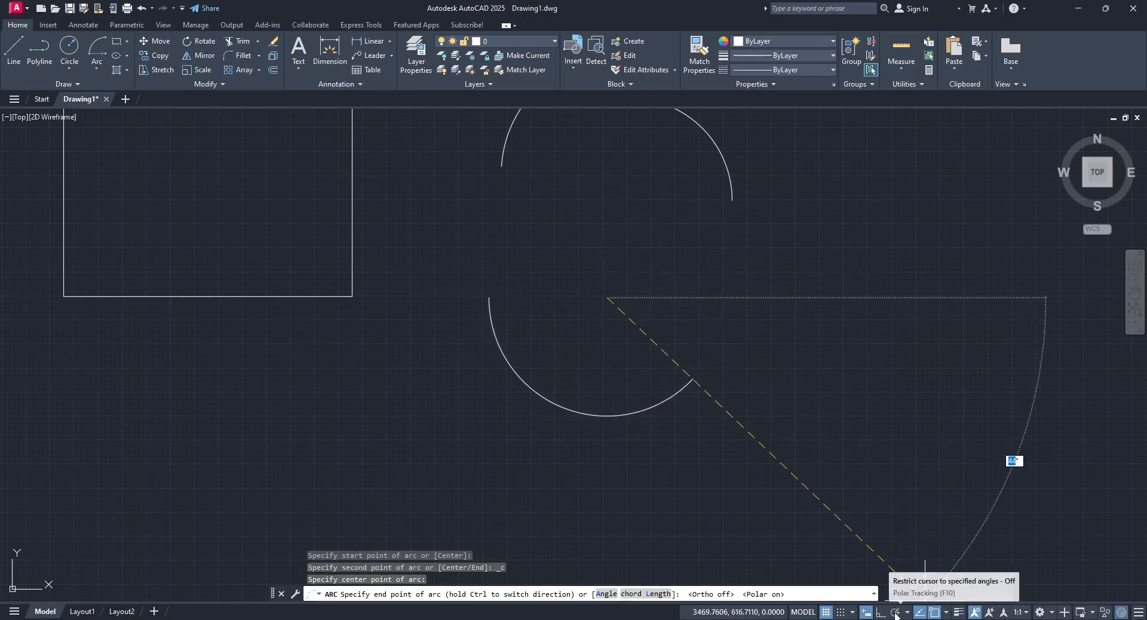
left_click(607, 170)
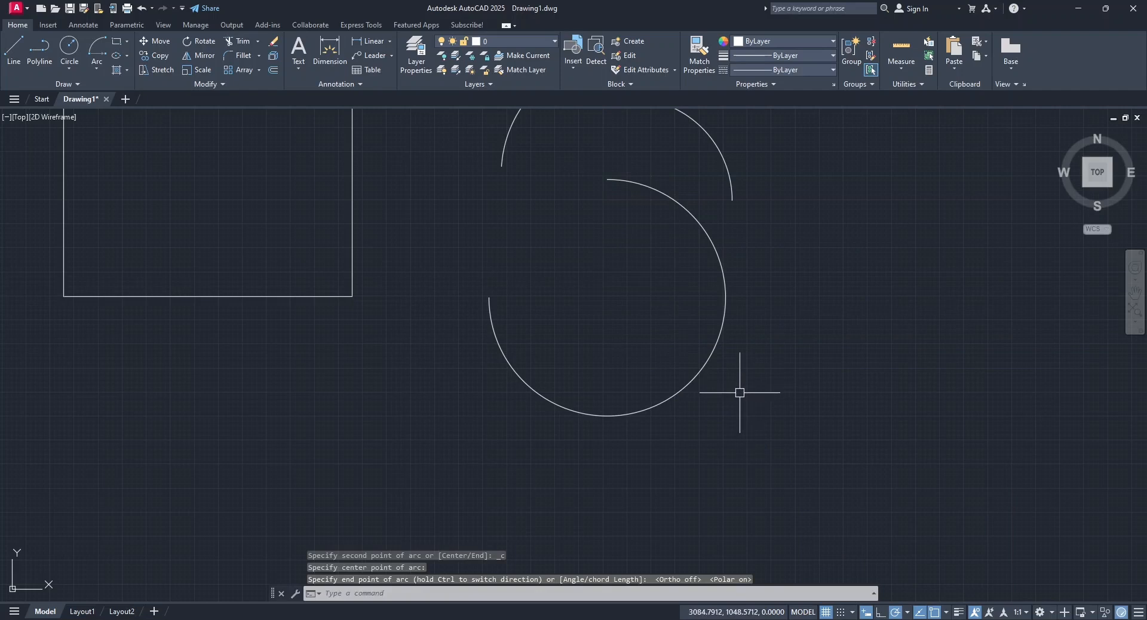
scroll(767, 355, "down", 2)
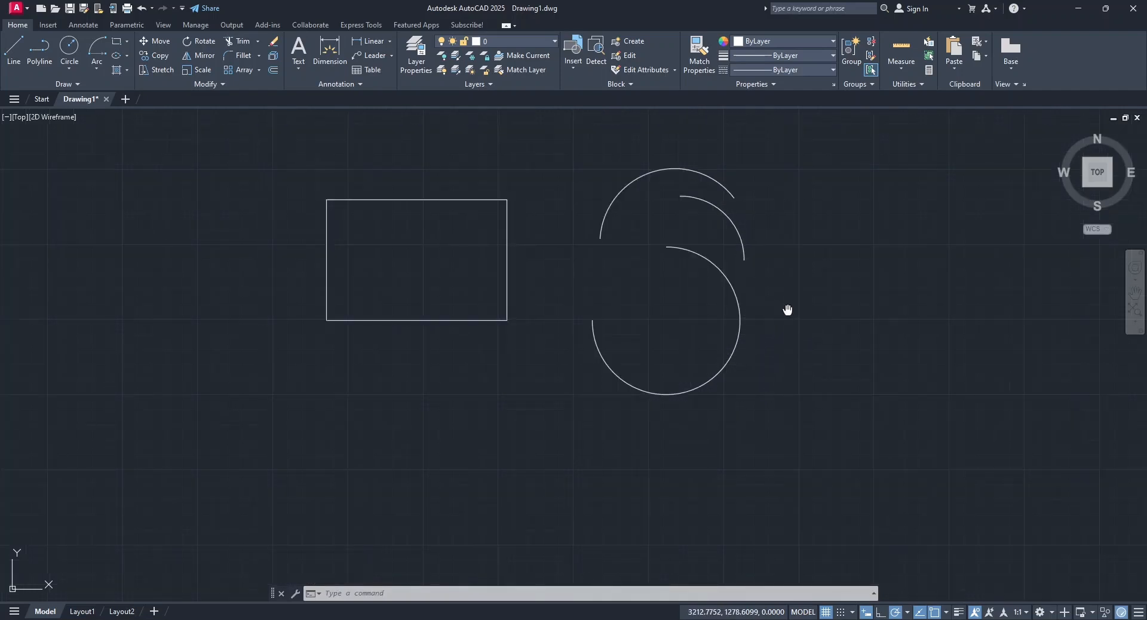
mouse_move(786, 310)
middle_mouse_down()
mouse_move(706, 397)
mouse_move(613, 445)
middle_mouse_up()
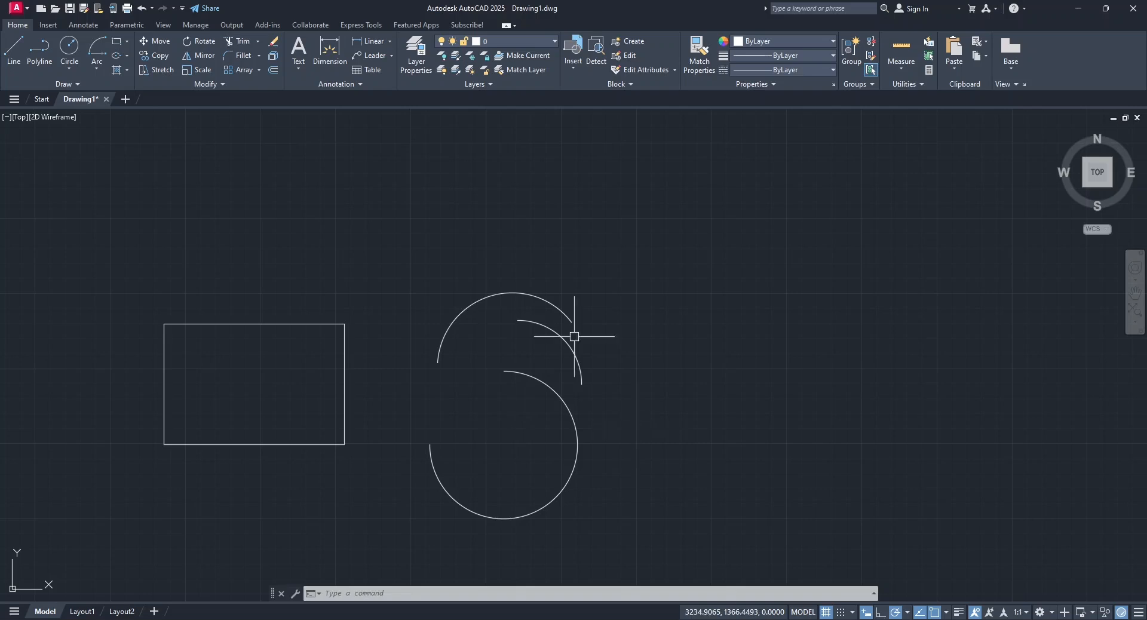
Draw a circle with a radius of 100 in the empty area to the right of the arcs.
left_click(73, 45)
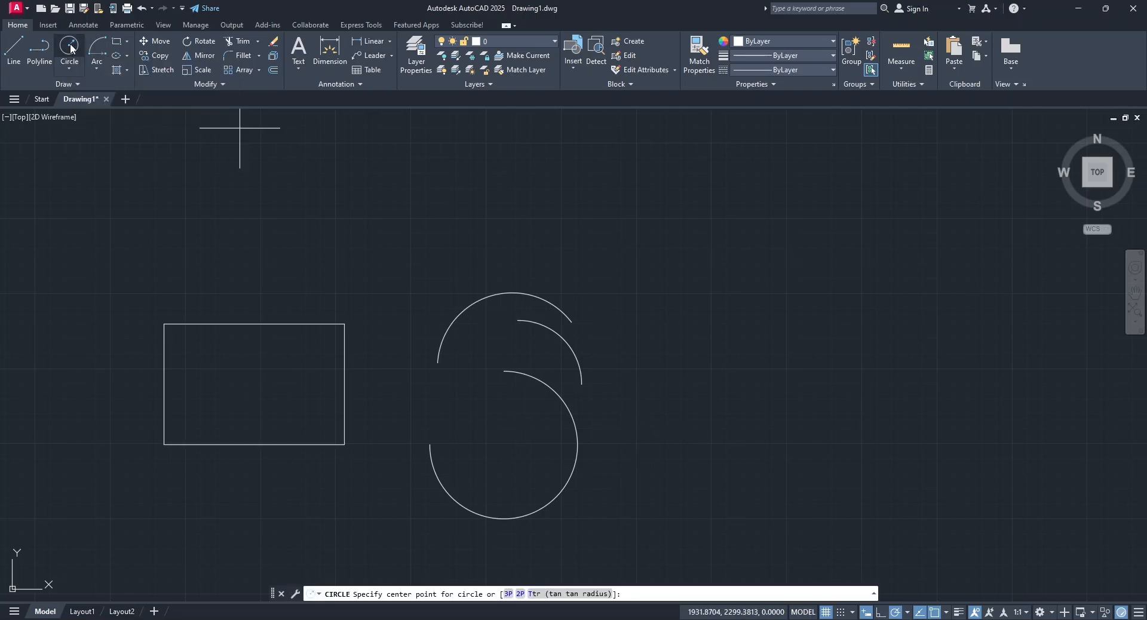
left_click(750, 287)
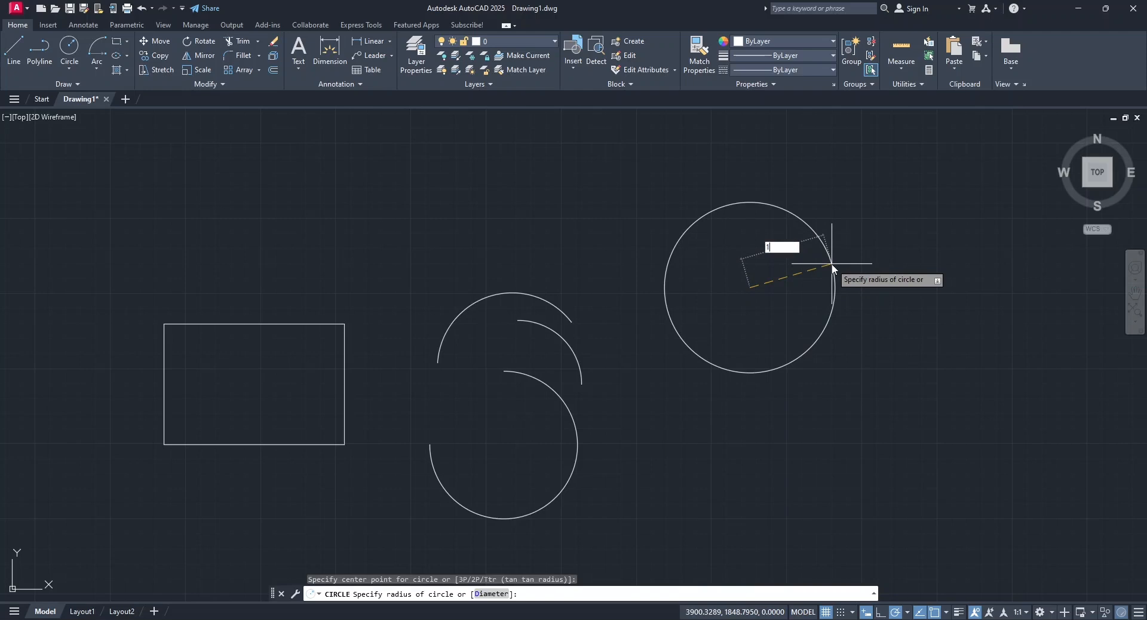
key("Return")
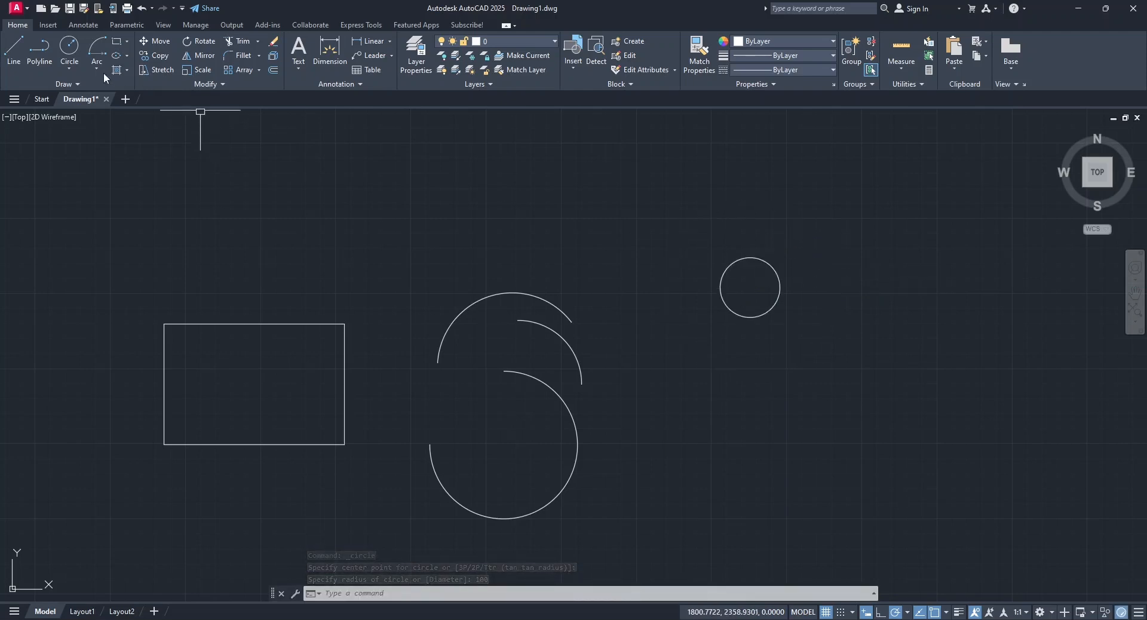
Draw a second circle to the right of the first using Center, Diameter with a diameter of 100.
left_click(68, 70)
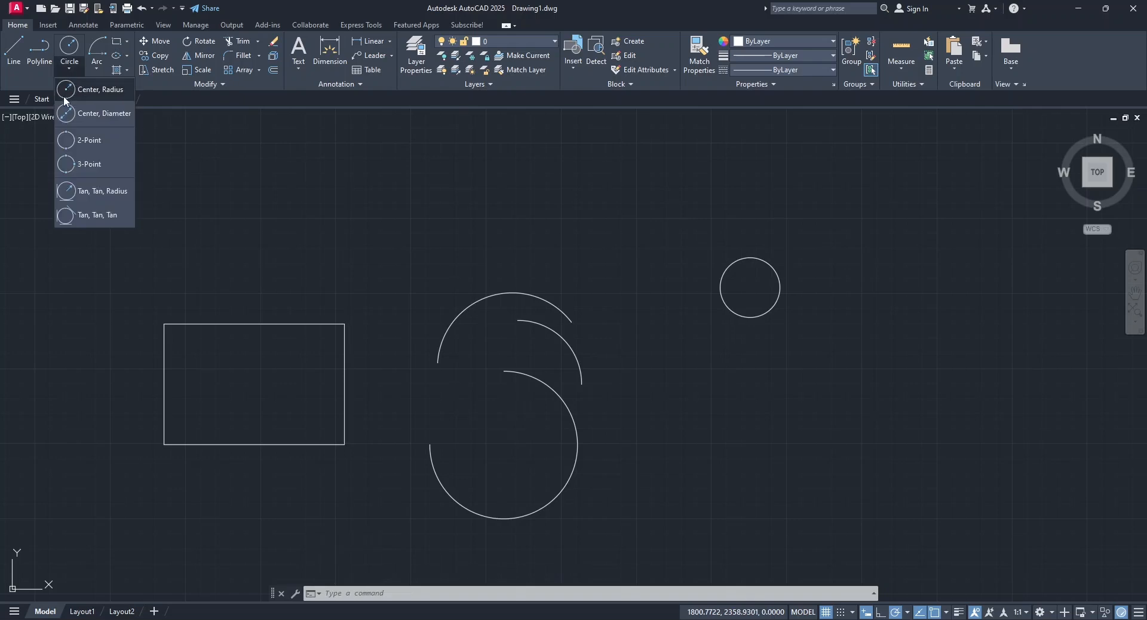
left_click(90, 114)
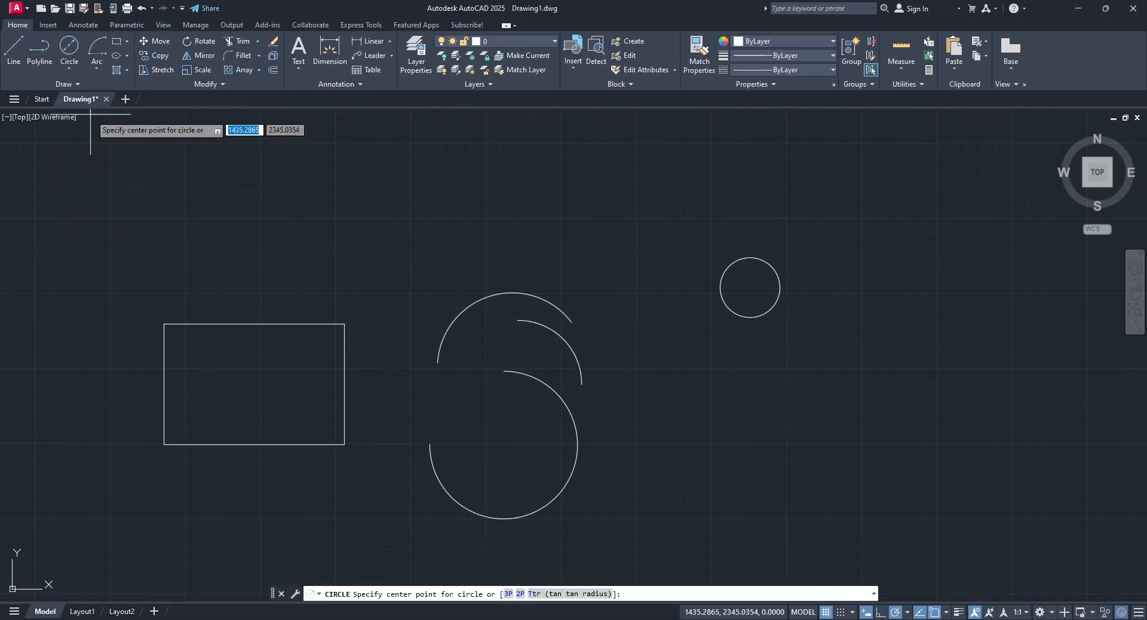
left_click(854, 281)
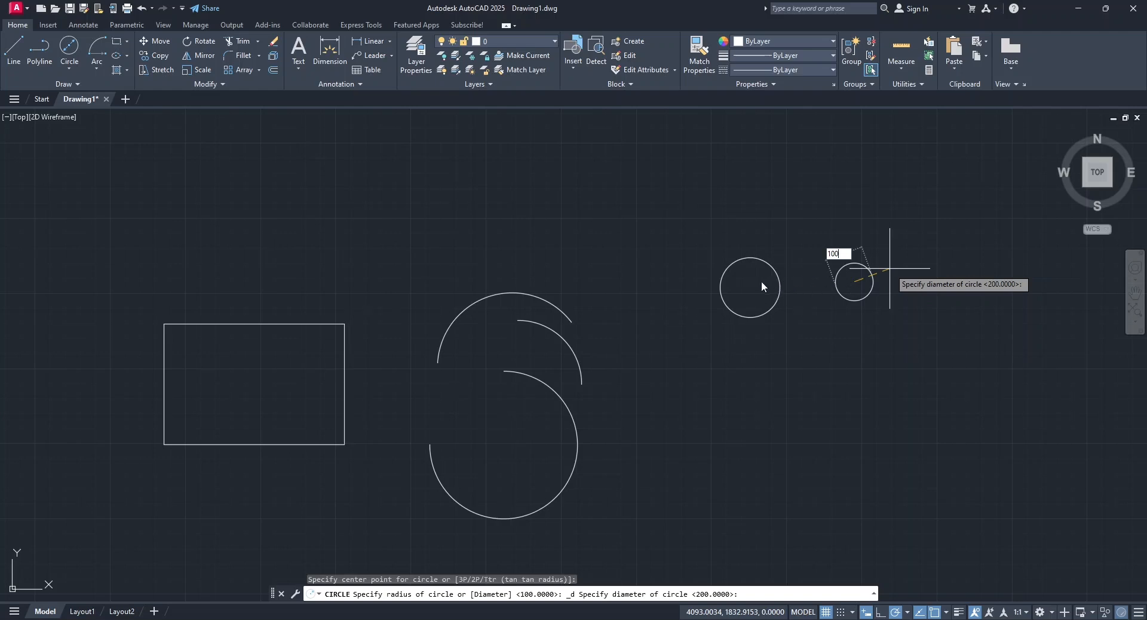
type("100")
key("Return")
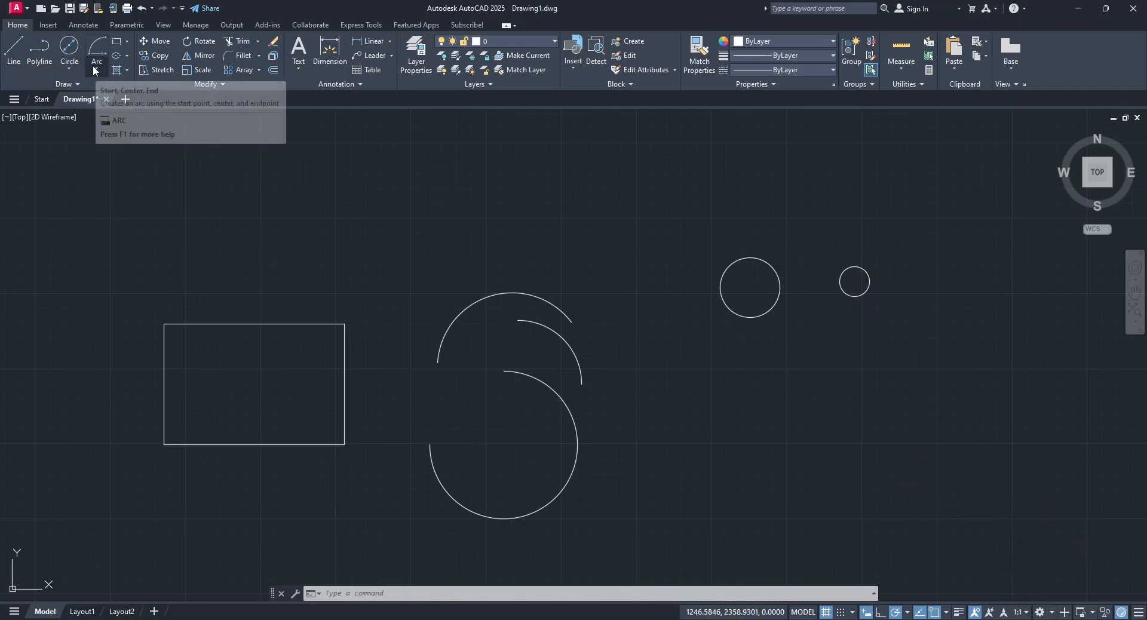
Draw a closed 300 by 200 rectangle as a polyline above the existing rectangle, aligning the lower-left corner with the start point.
left_click(39, 52)
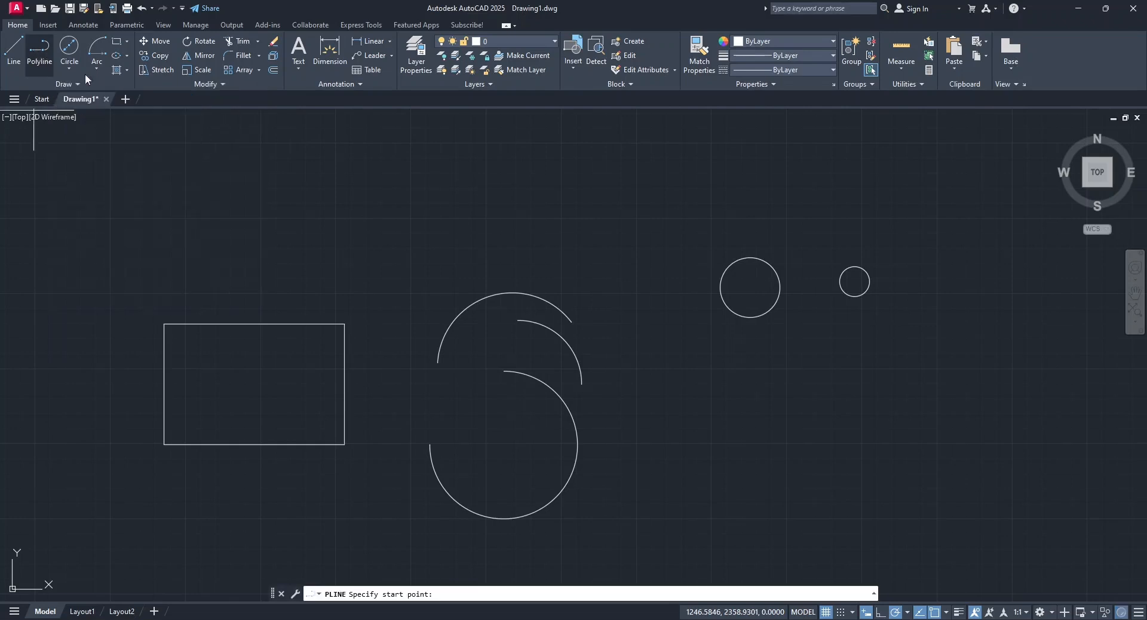
left_click(225, 192)
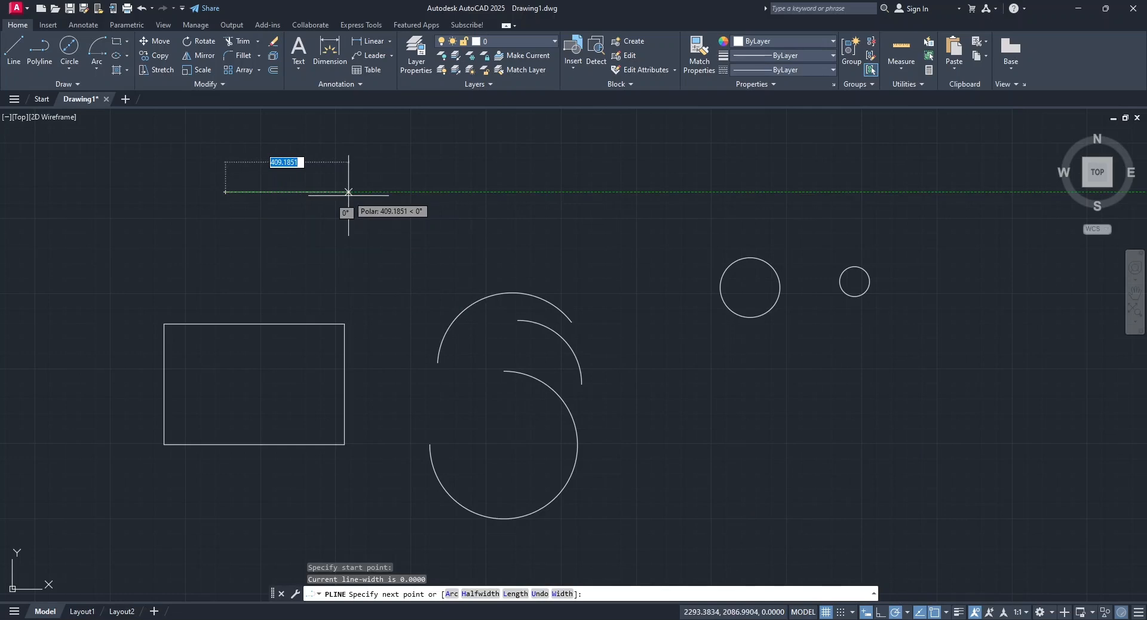
type("3")
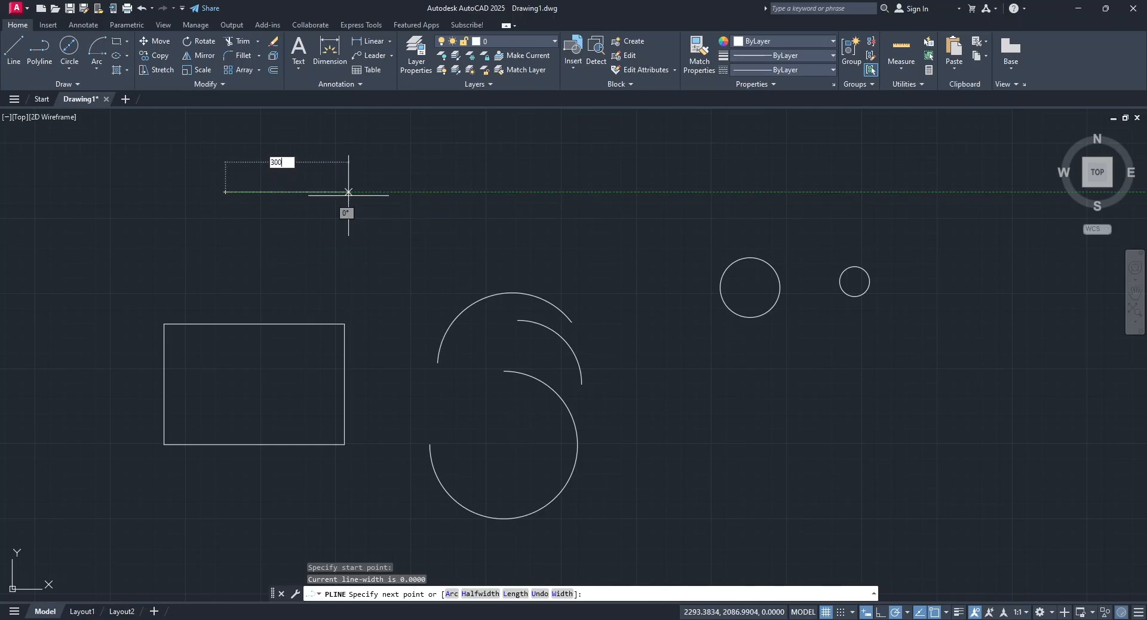
type("00")
key("Return")
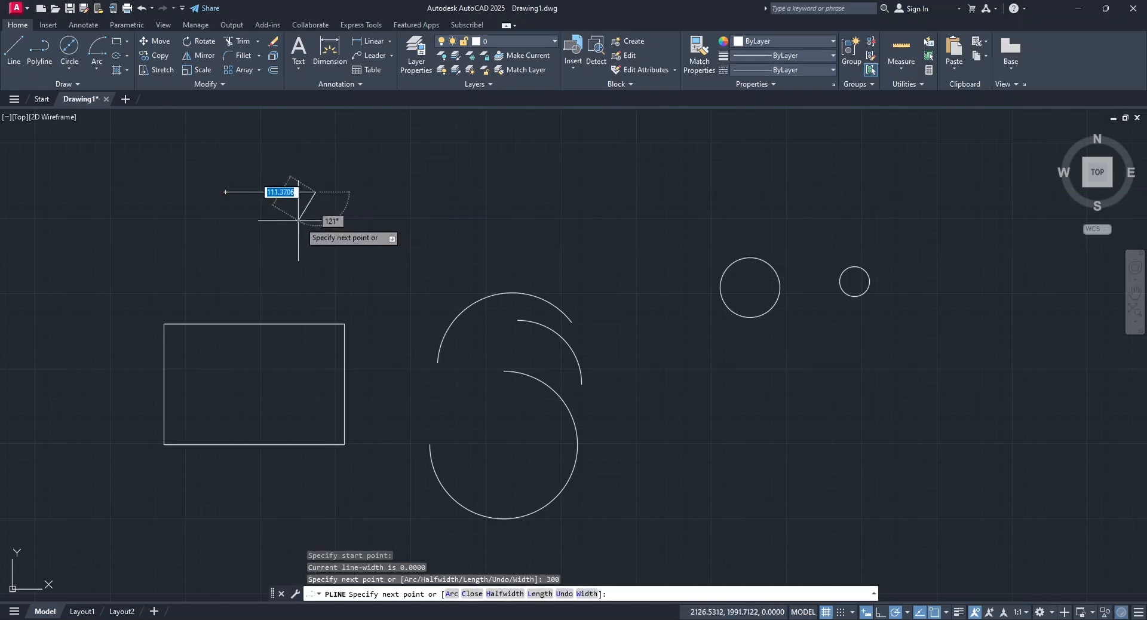
type("20")
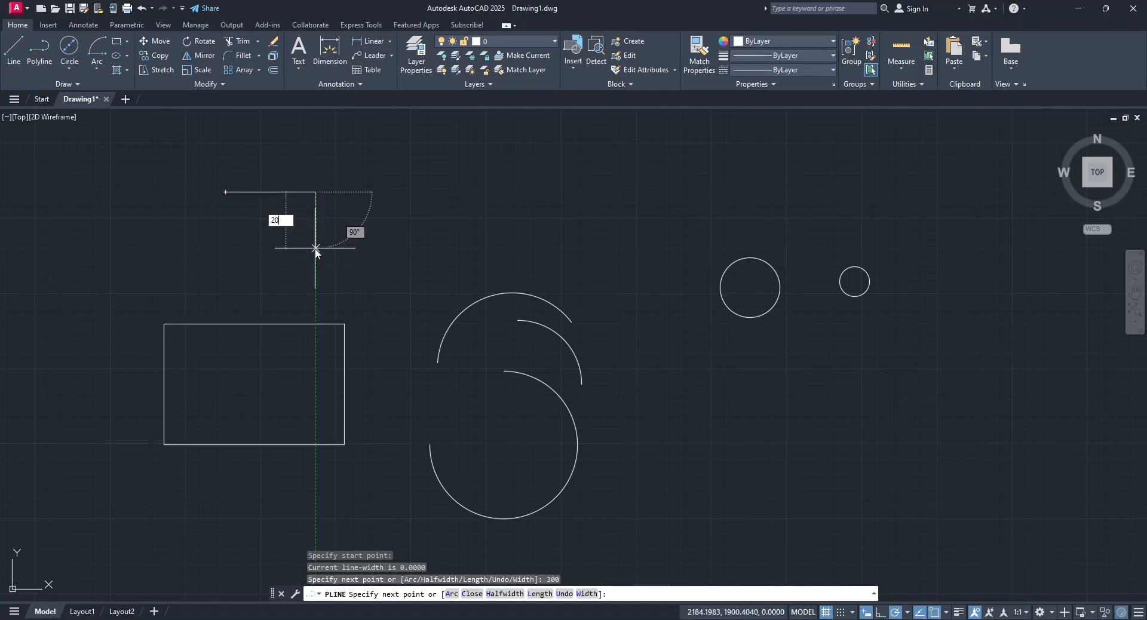
type("0")
key("Return")
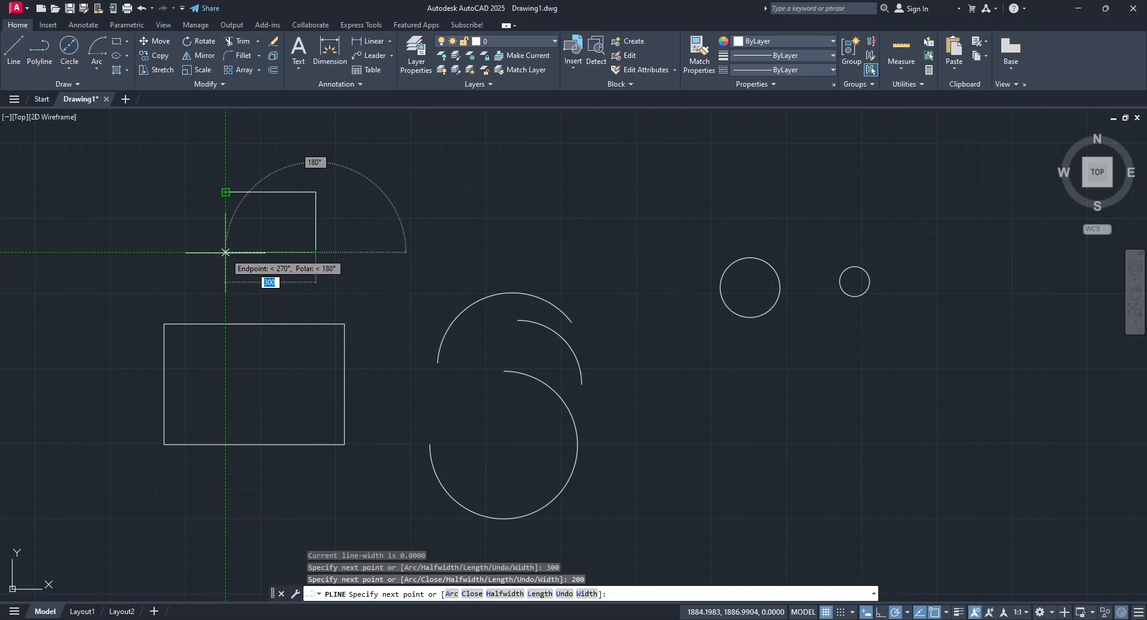
left_click(225, 252)
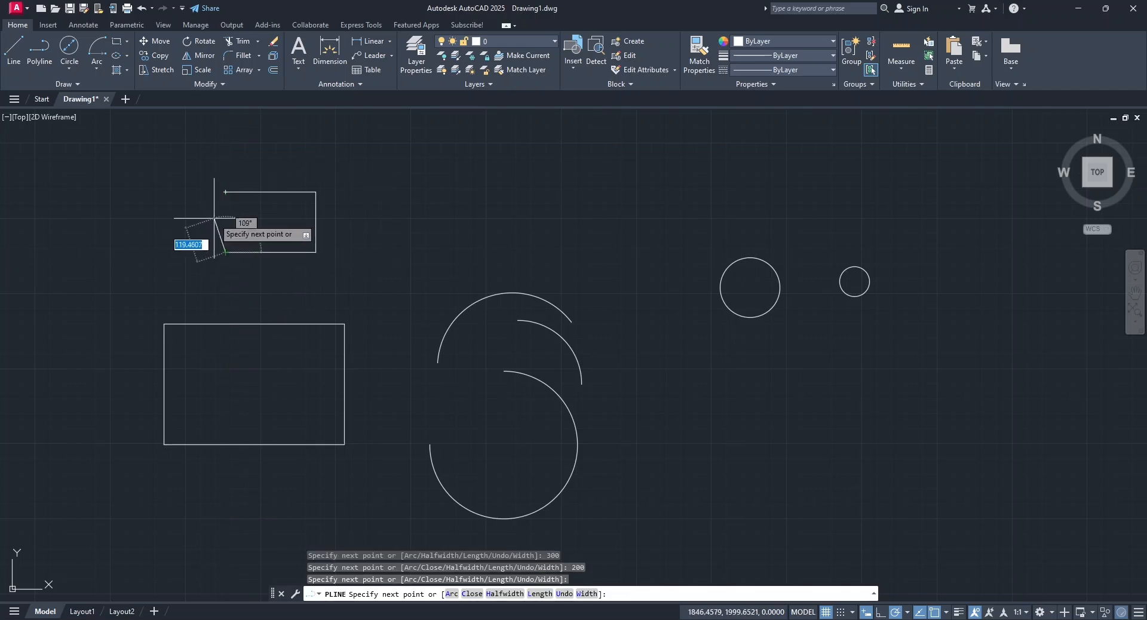
left_click(472, 594)
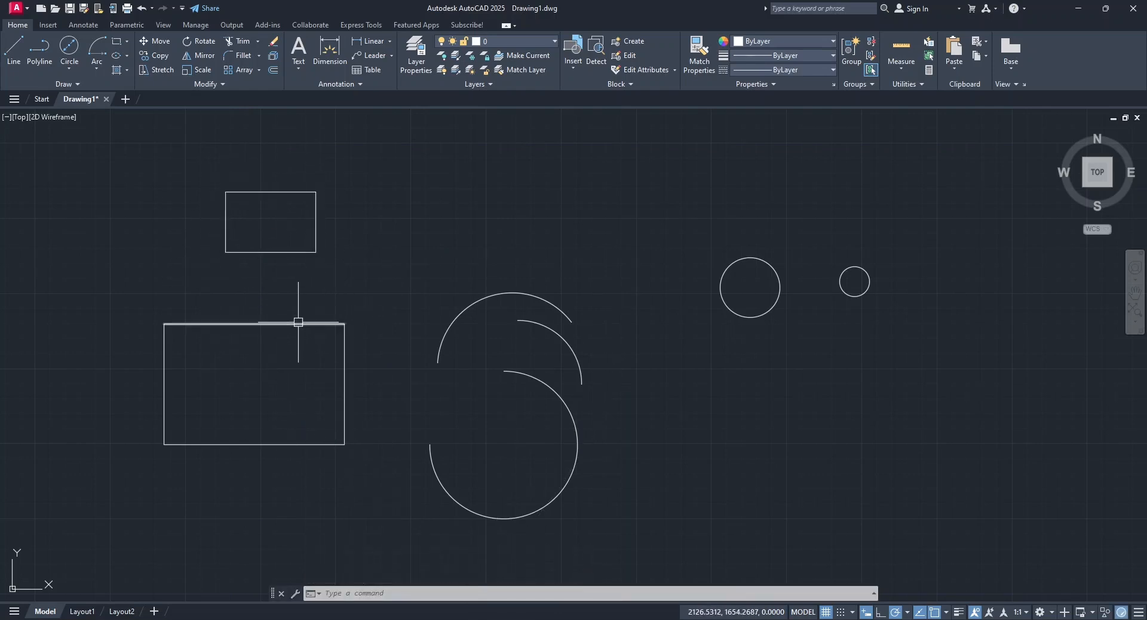
Compare how the large rectangle's four separate lines and the small polyline rectangle highlight and select, clearing each selection.
mouse_move(298, 322)
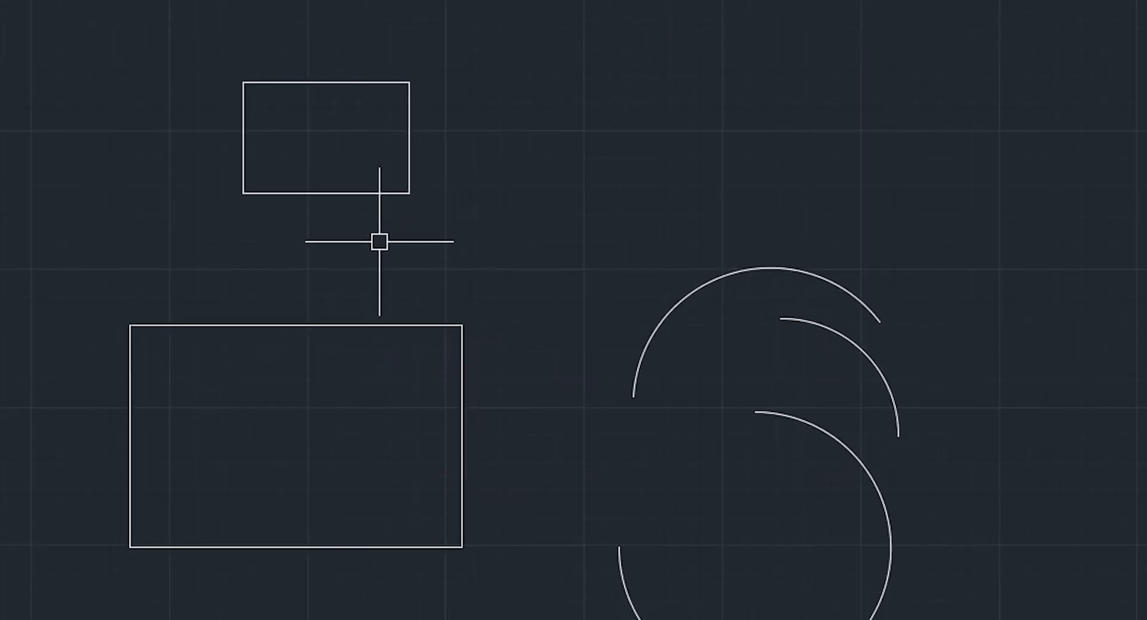
mouse_move(366, 198)
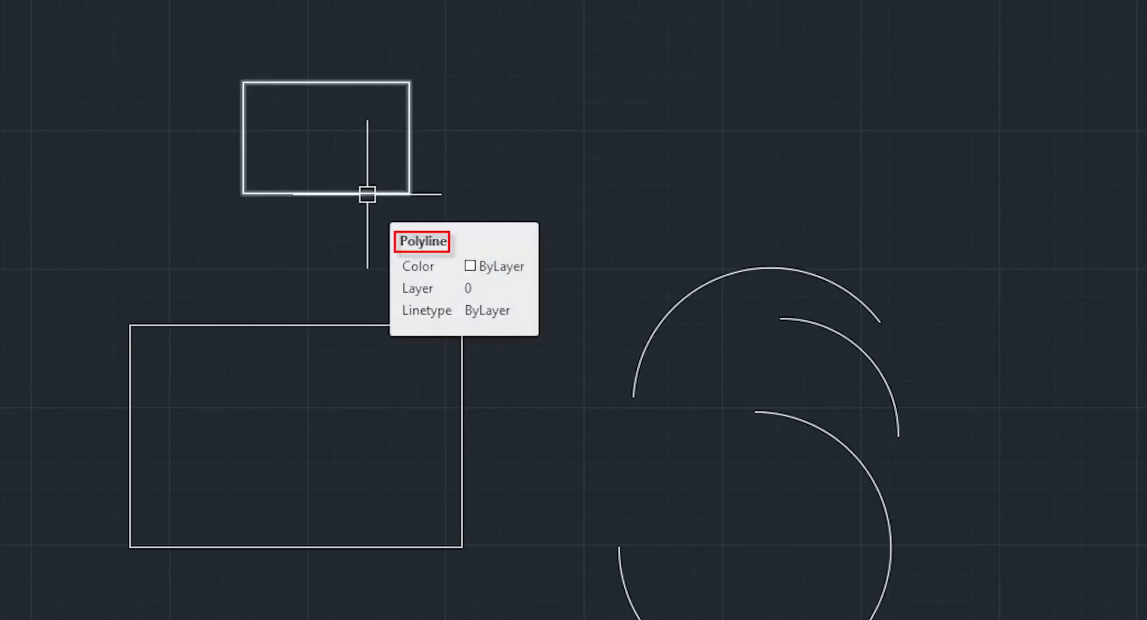
left_click(366, 324)
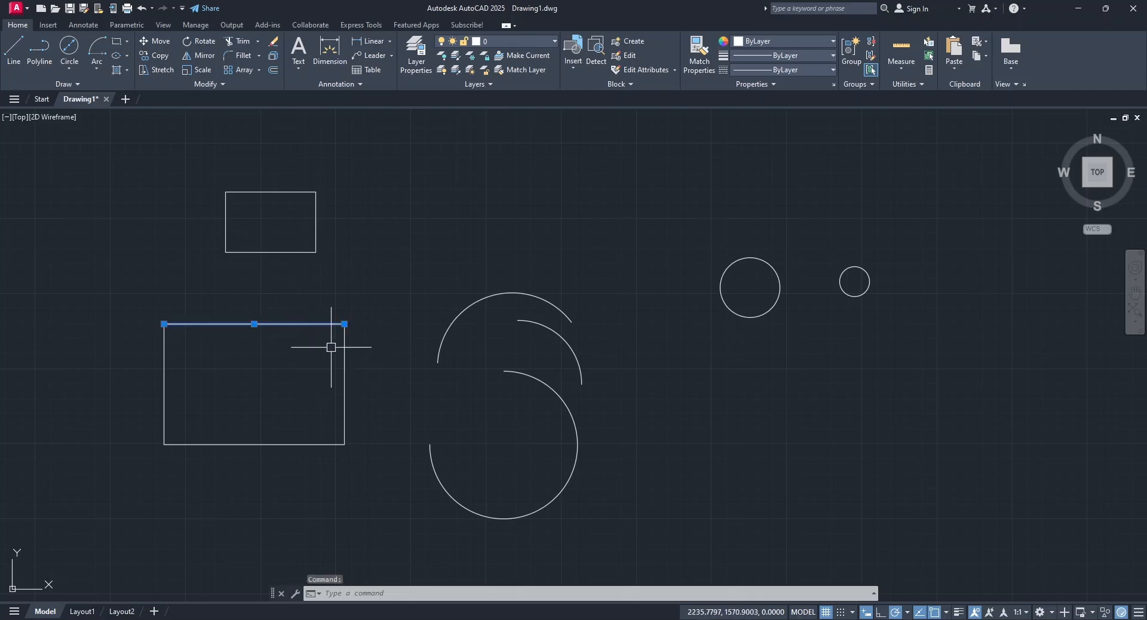
left_click(344, 347)
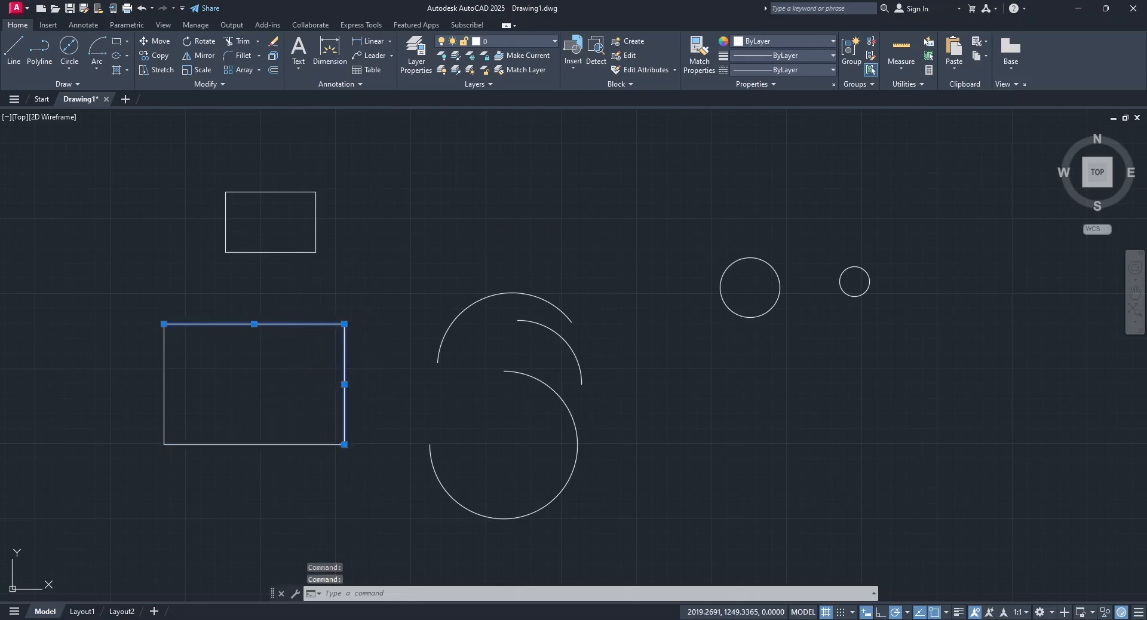
left_click(260, 444)
left_click(161, 378)
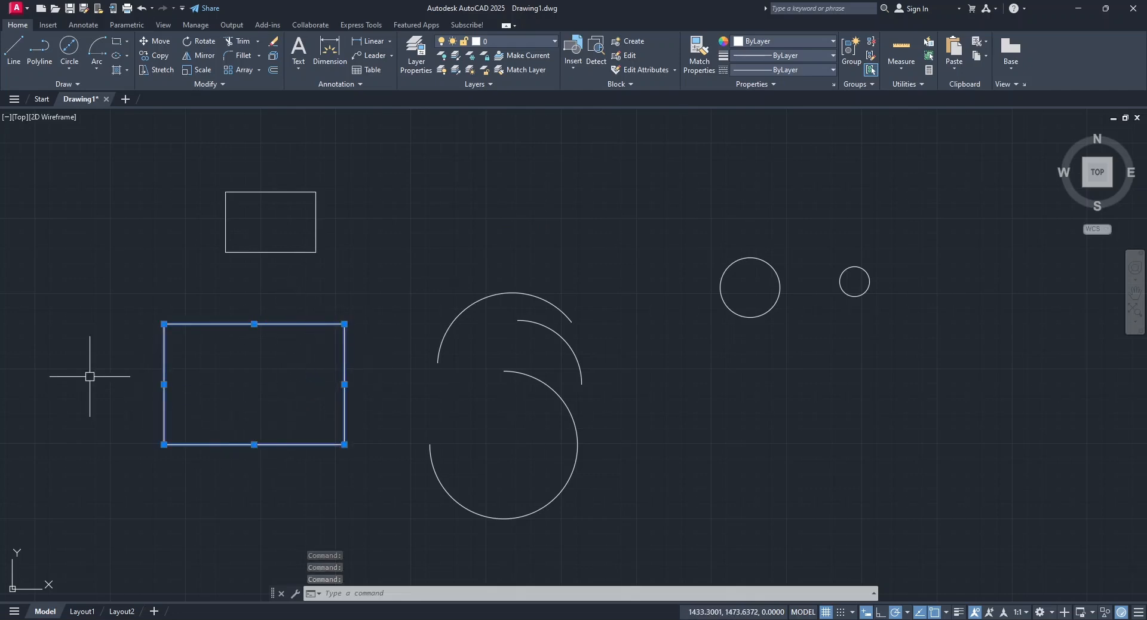
key("Escape")
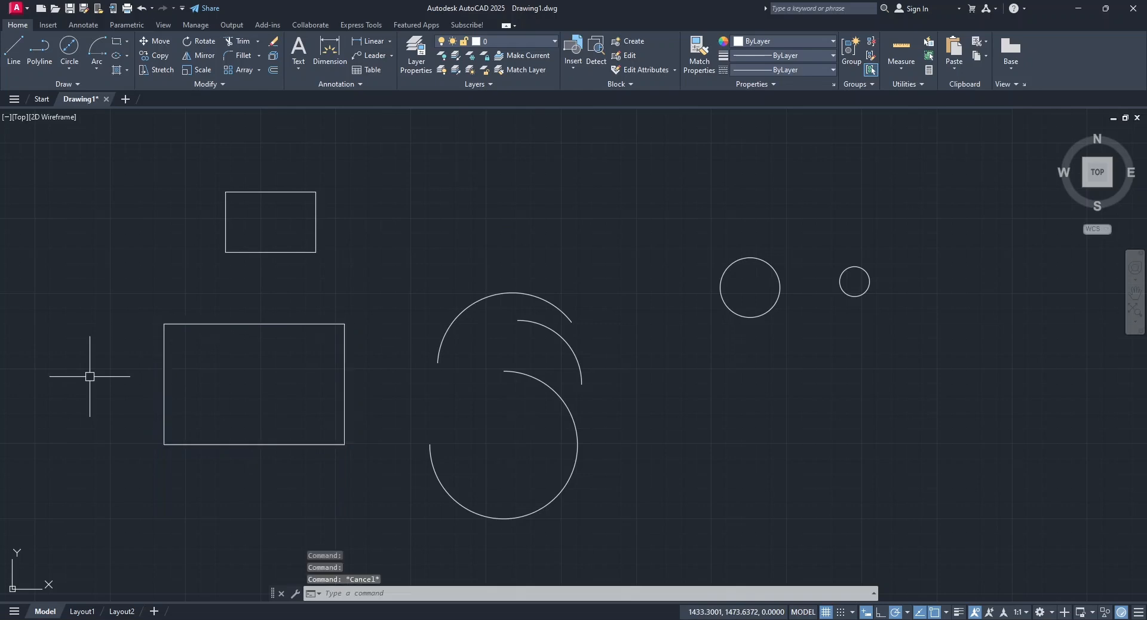
left_click(237, 250)
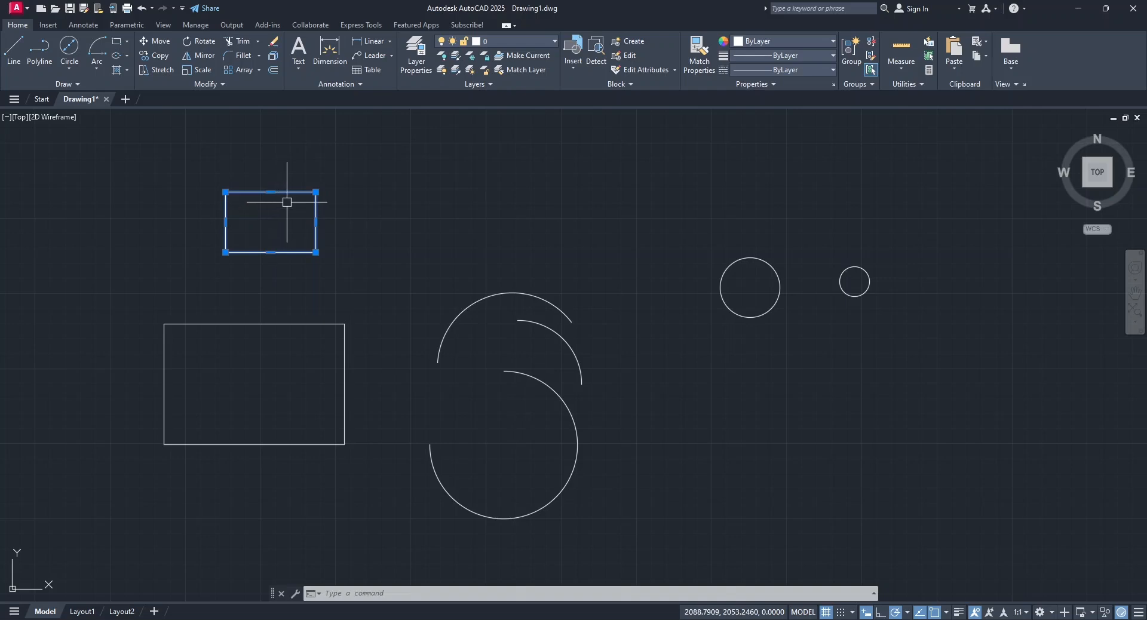
key("Escape")
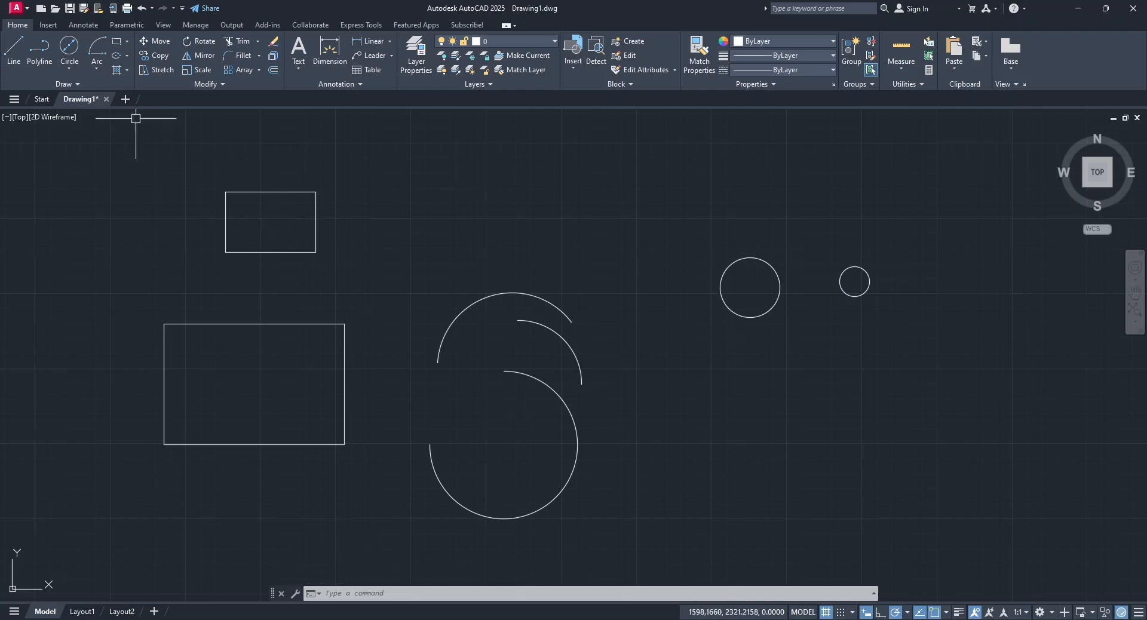
Start a polyline above the arcs with a horizontal segment about 314 long, followed by a semicircular arc ending about 154 straight below.
left_click(39, 49)
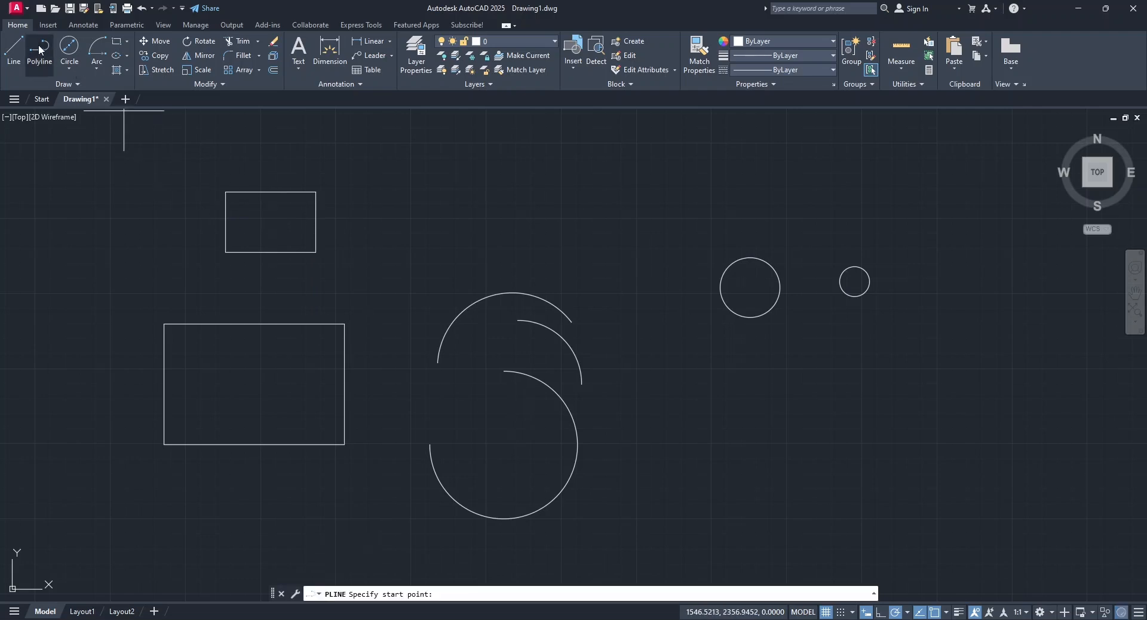
left_click(422, 177)
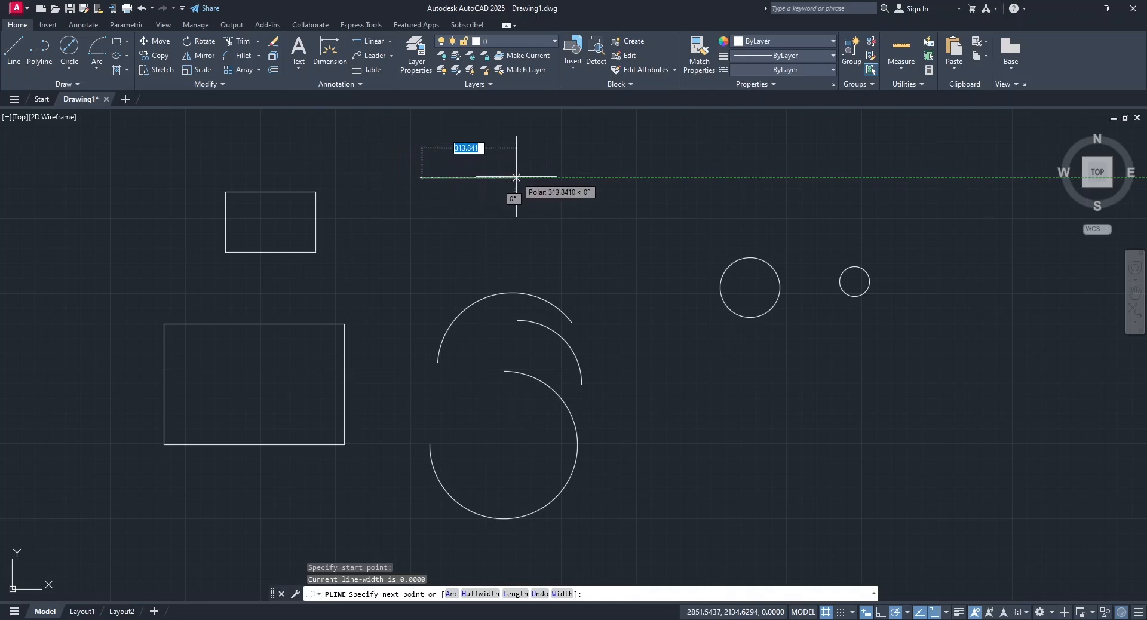
left_click(516, 177)
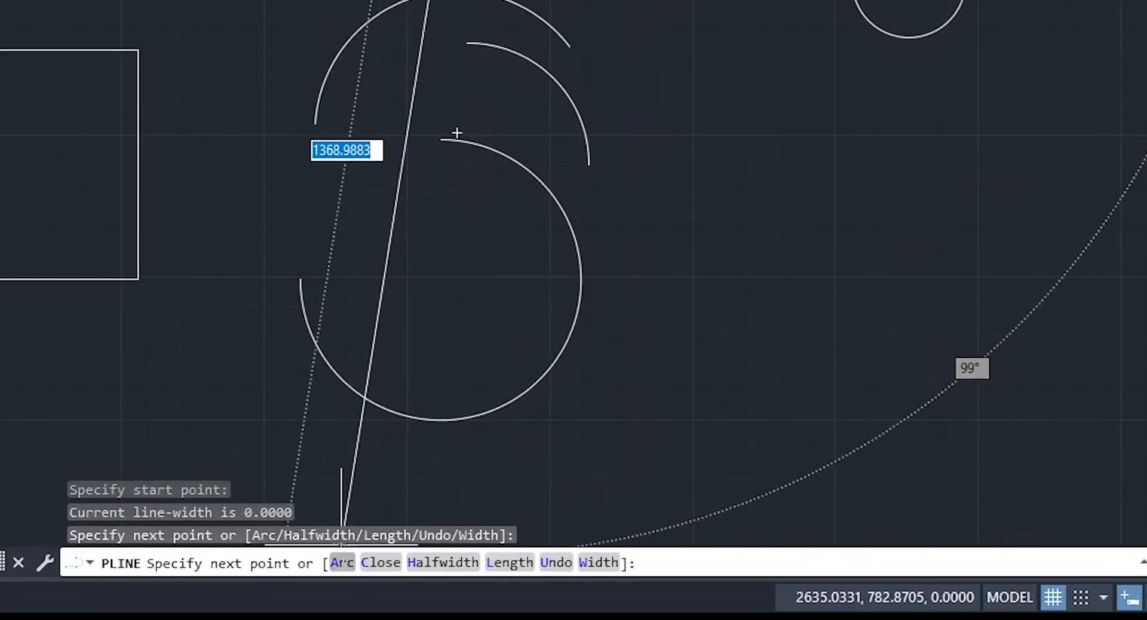
type("A")
key("Return")
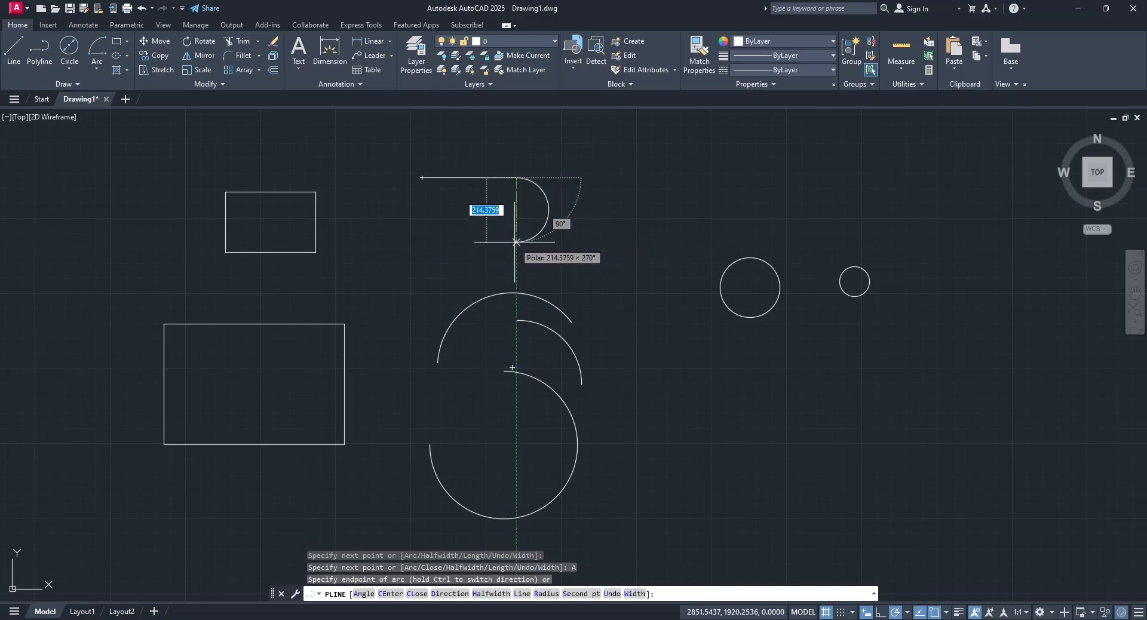
scroll(521, 345, "up", 4)
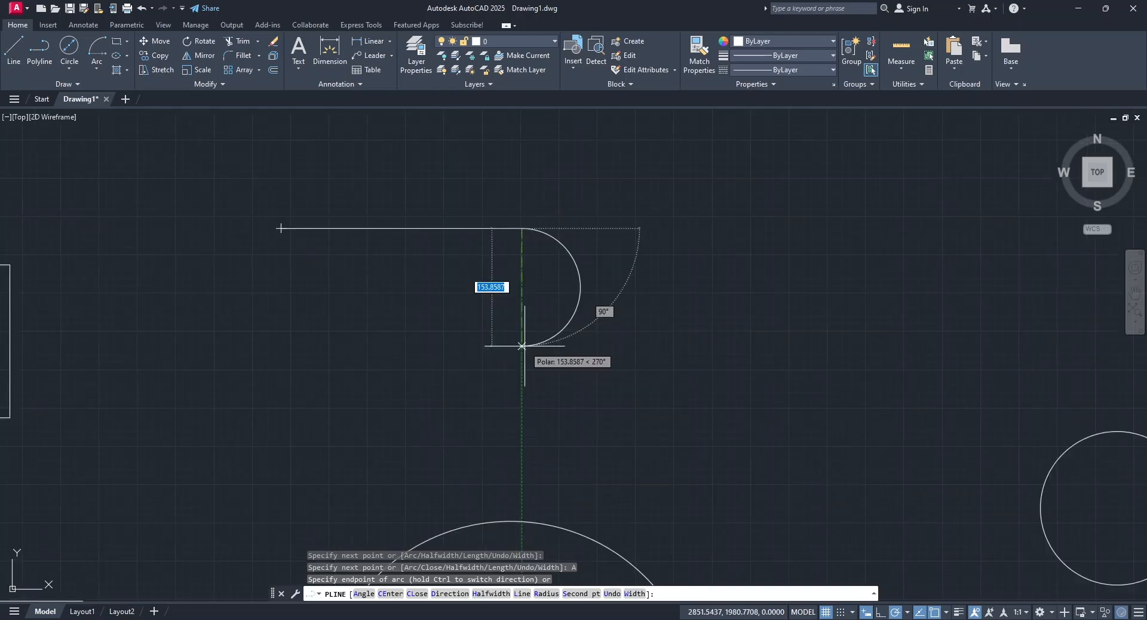
left_click(522, 346)
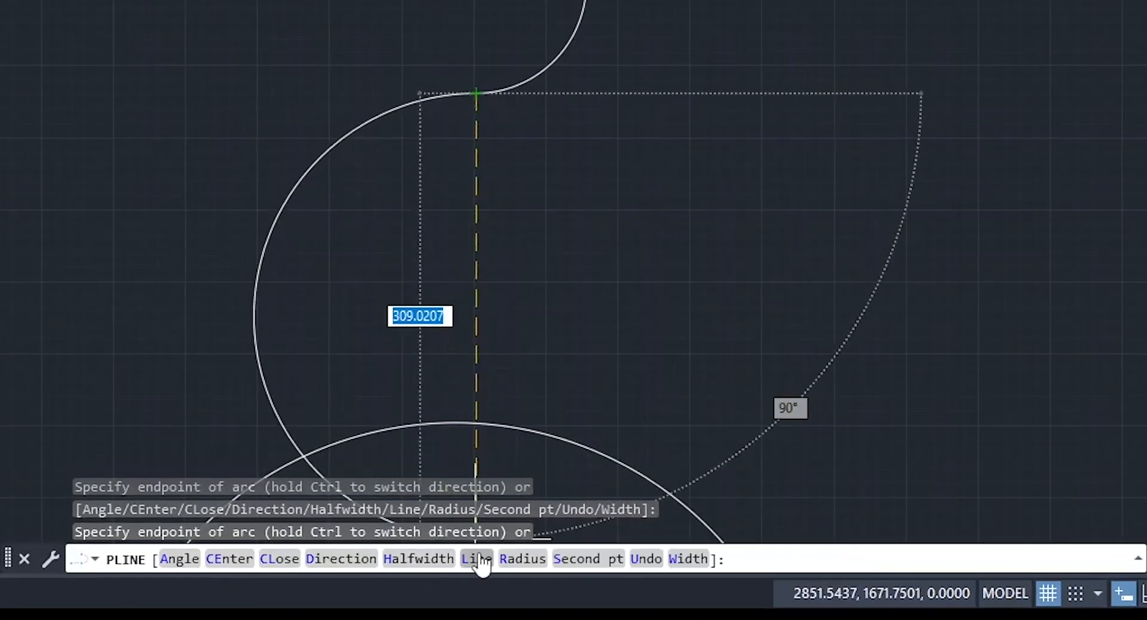
Switch the polyline back to Line, draw the bottom segment to a point directly below the start point and close the shape.
left_click(481, 561)
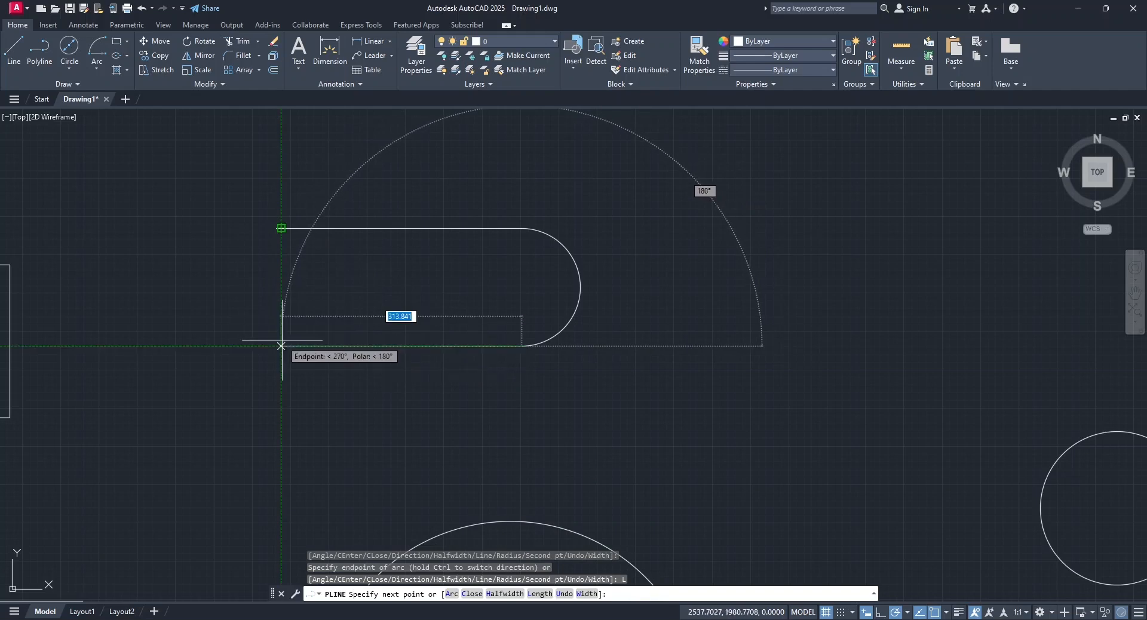
left_click(280, 345)
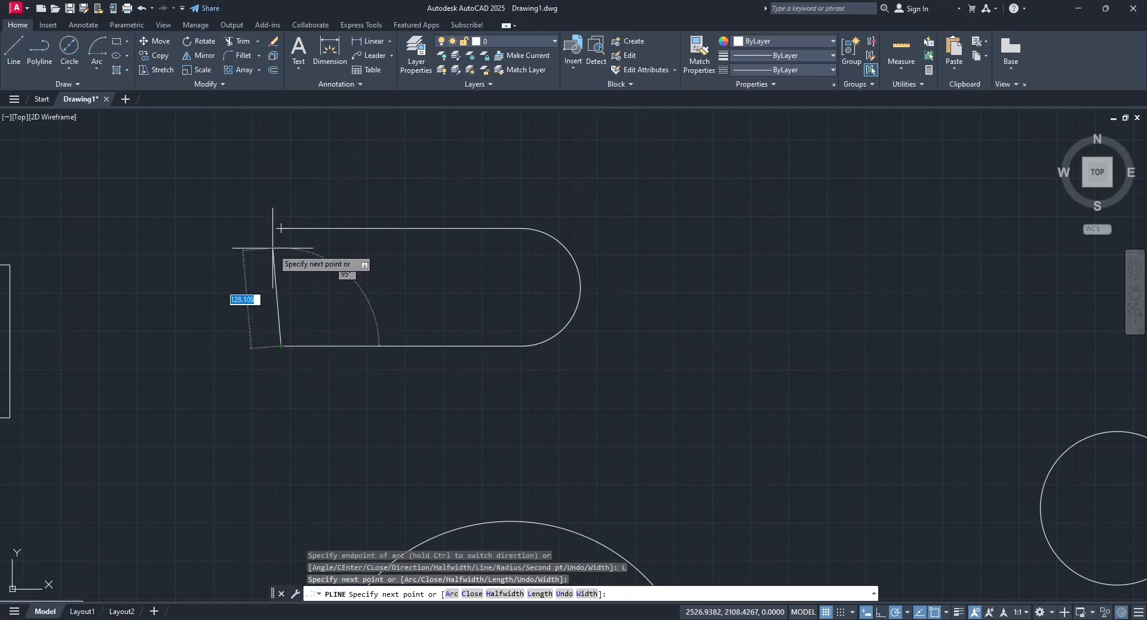
type("c")
key("Return")
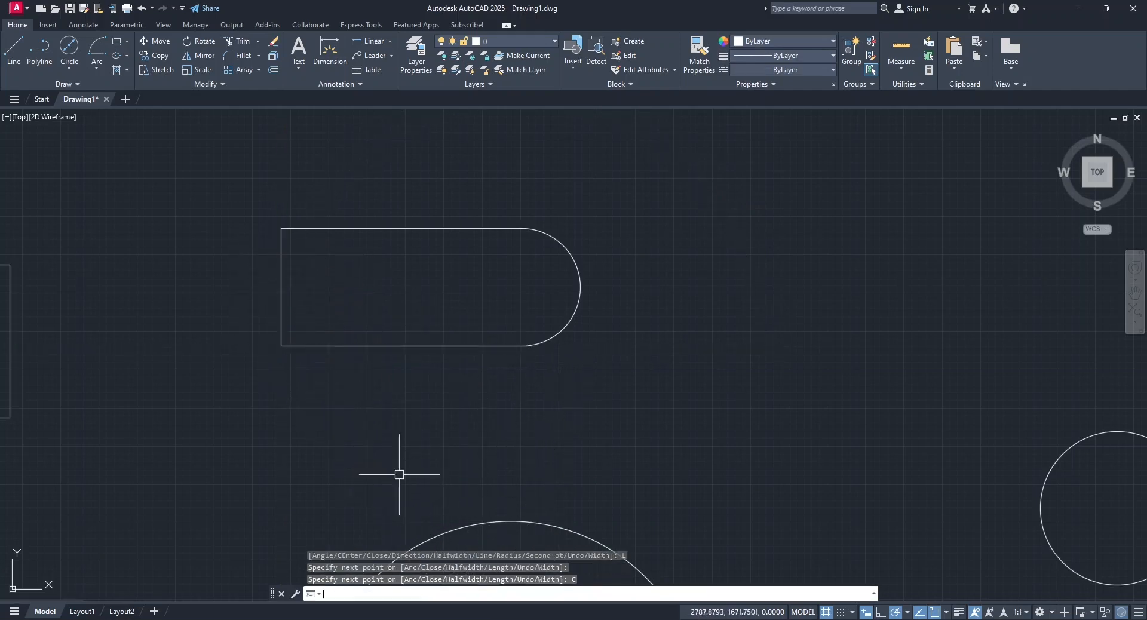
Check the round-ended polyline's selection and clear it, select the large rectangle's top line for comparison and dismiss its quick properties.
left_click(390, 228)
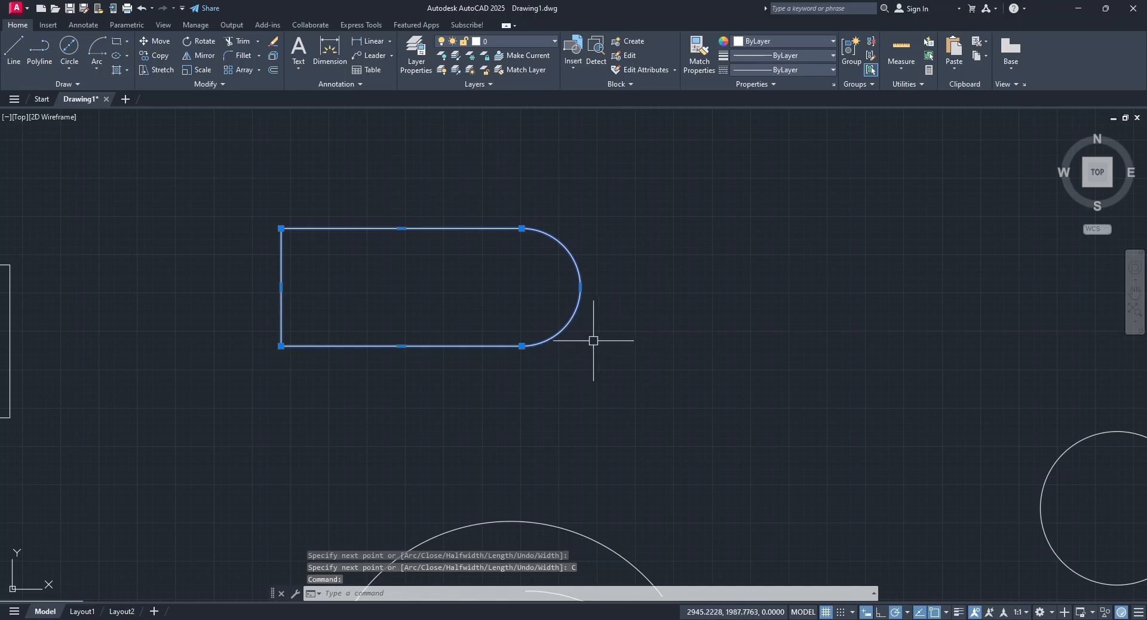
key("Escape")
scroll(597, 338, "down", 2)
middle_click_drag(397, 404, 540, 296)
left_click(366, 392)
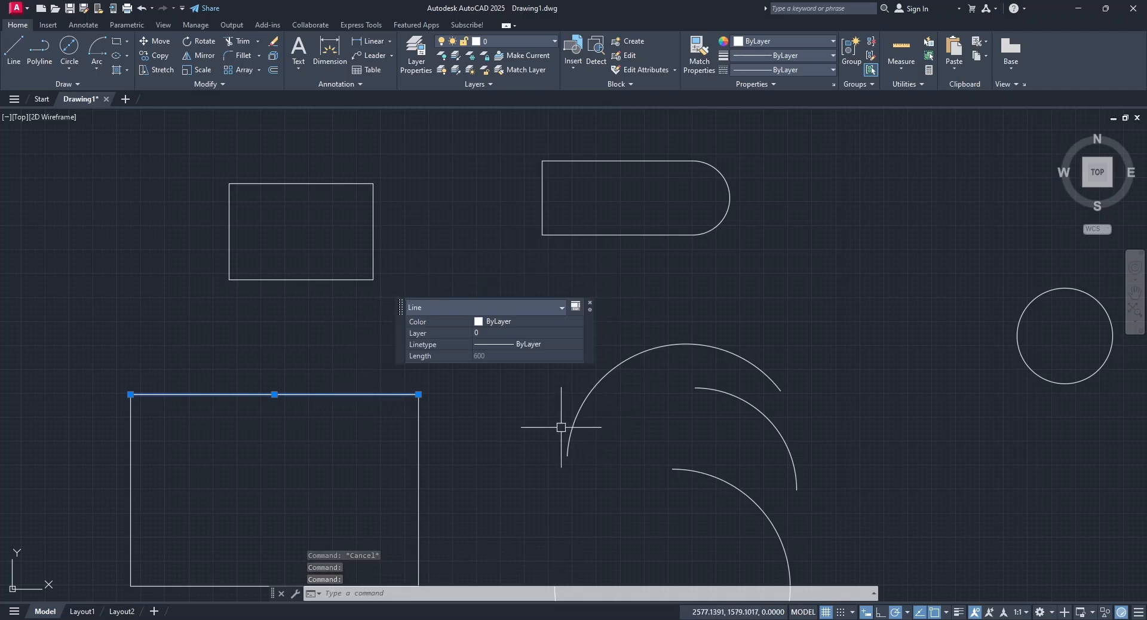
left_click(590, 305)
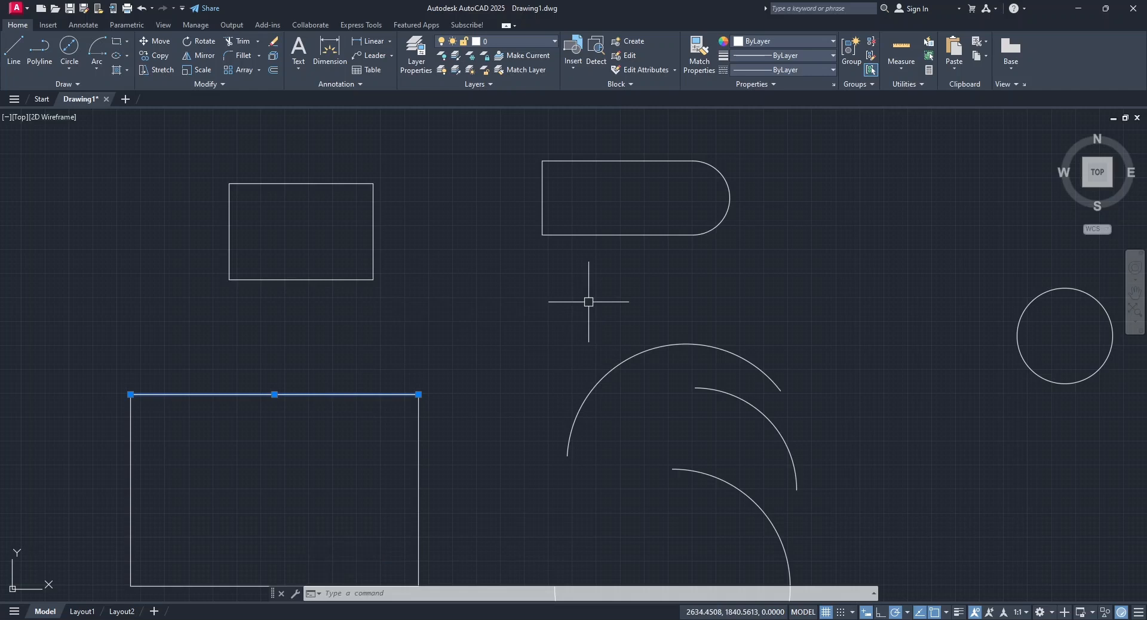
Clear the line selection and set the width of all segments of the round-ended polyline to 20.
key("Escape")
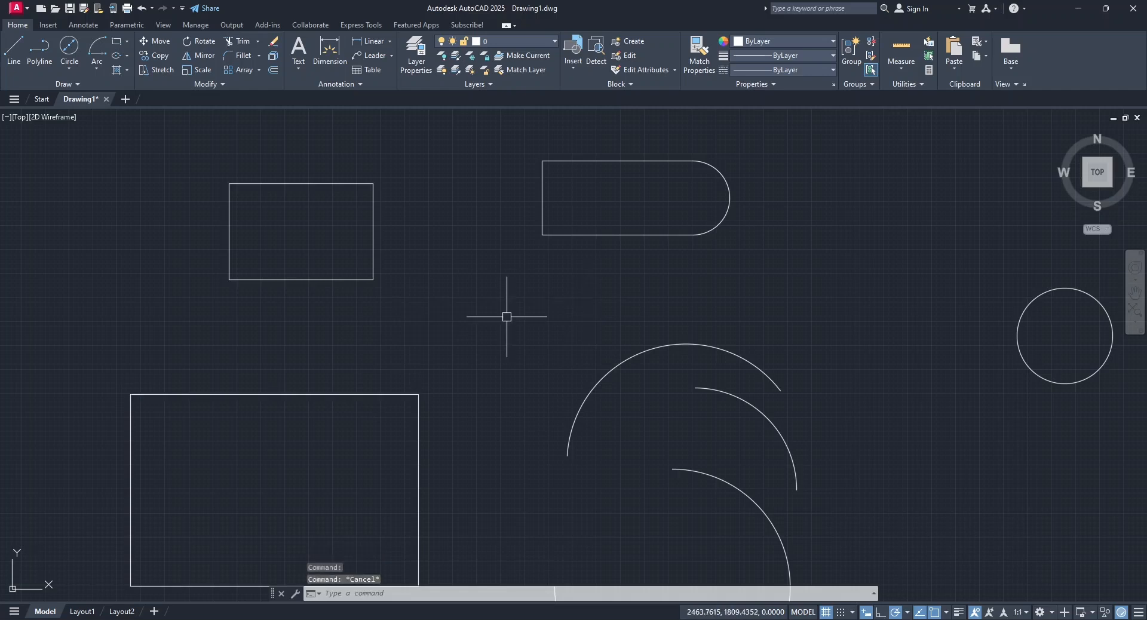
double_click(576, 234)
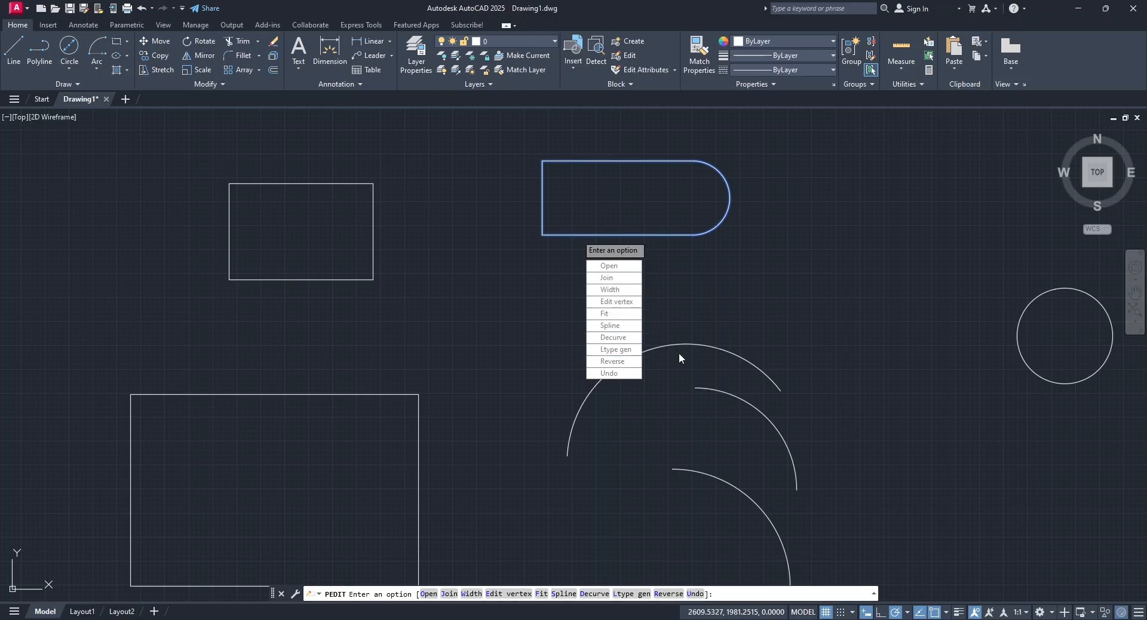
left_click(623, 289)
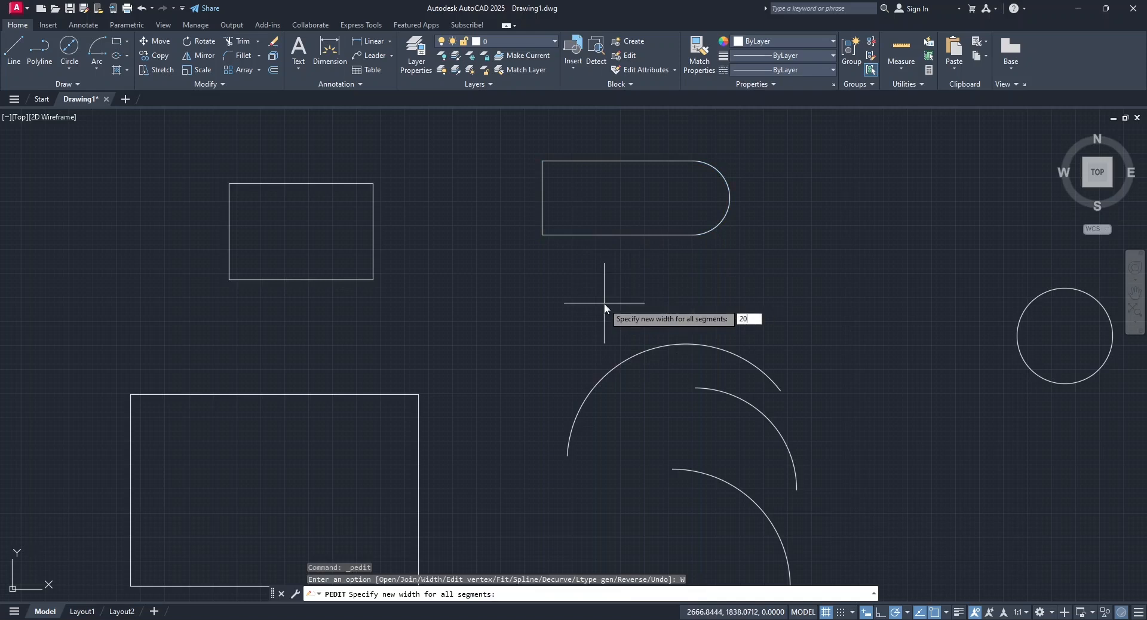
key("Return")
key("Escape")
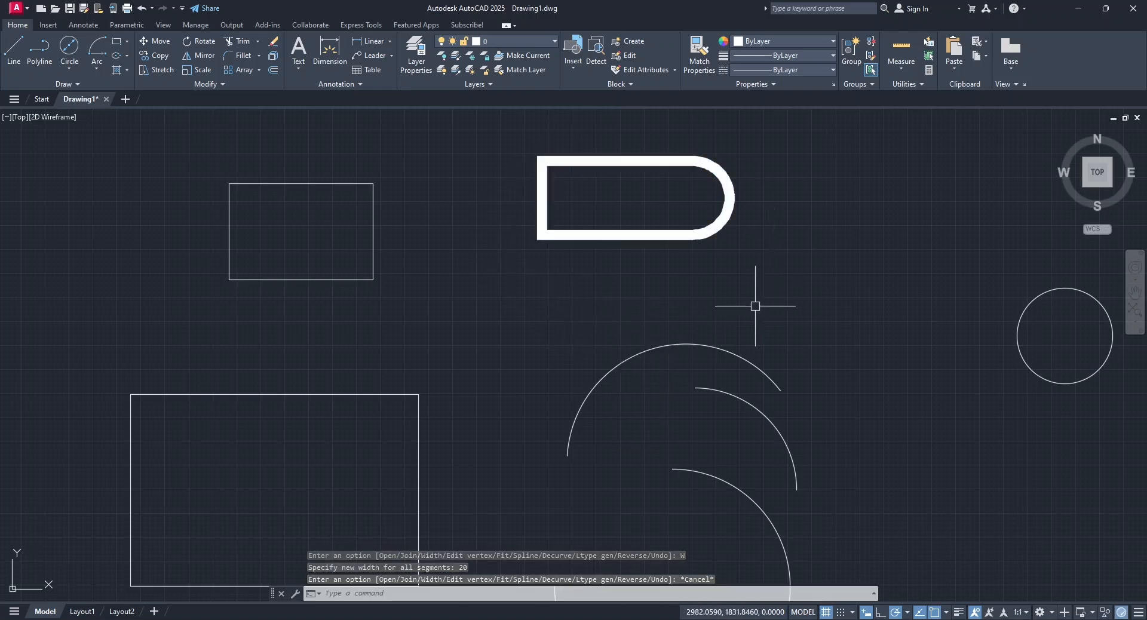
Draw a freehand rectangle by two opposite corners to the left of the small polyline rectangle.
scroll(545, 286, "down", 4)
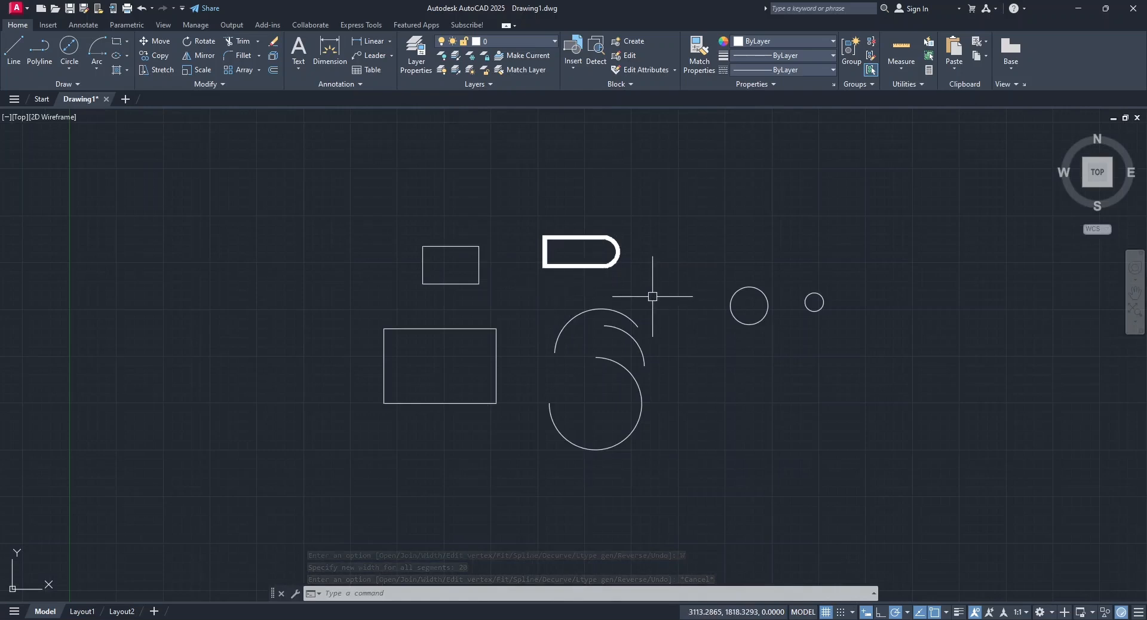
middle_click_drag(650, 297, 571, 306)
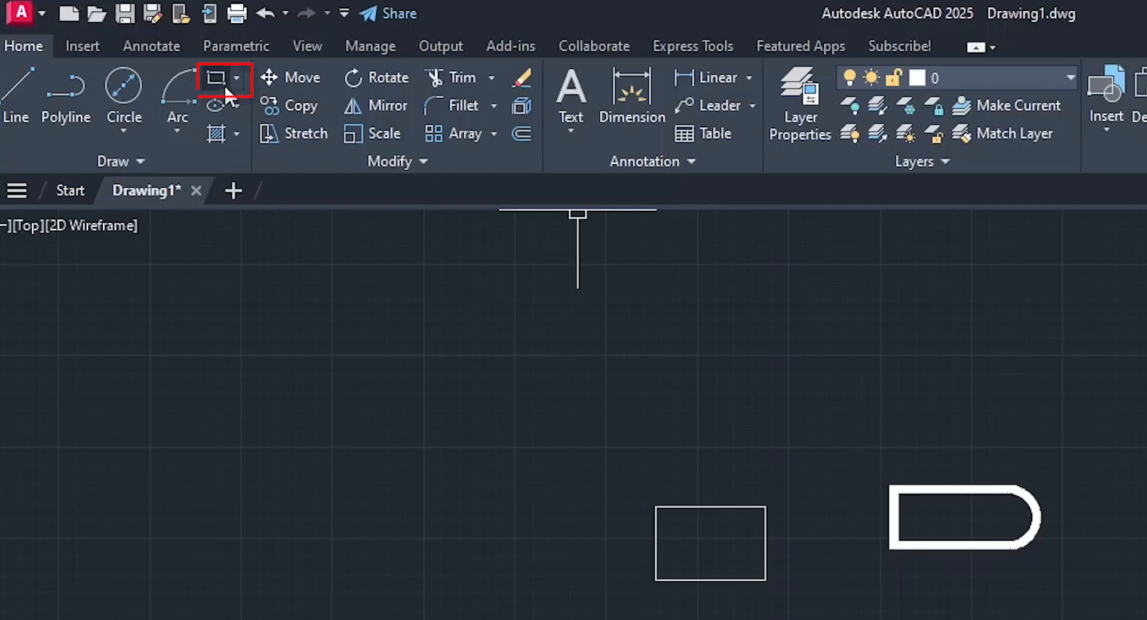
left_click(222, 77)
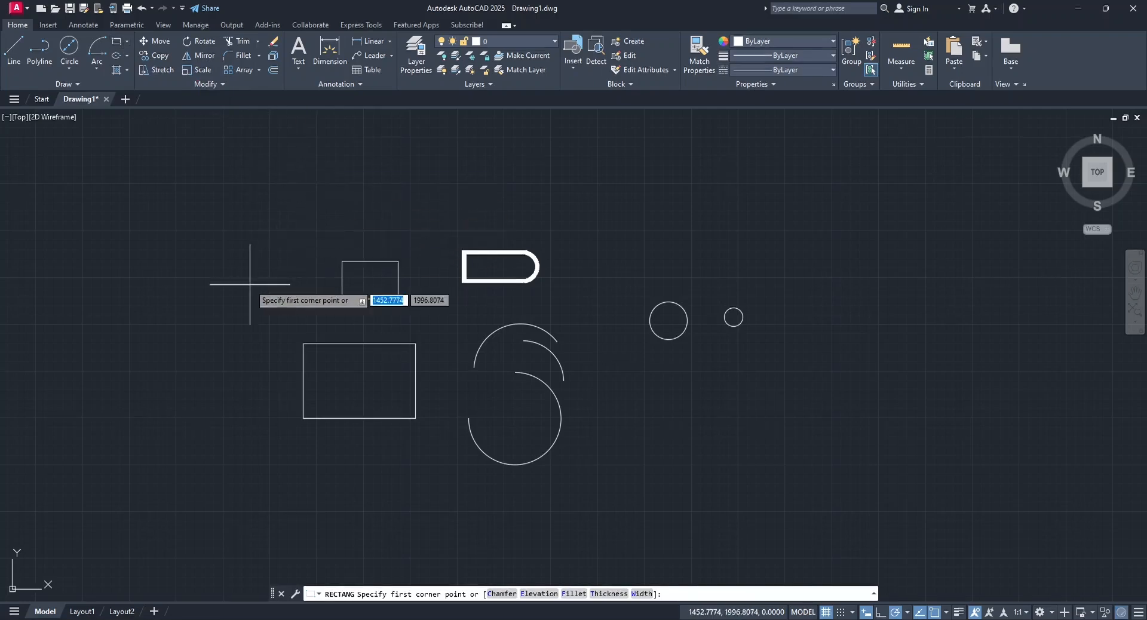
left_click(168, 313)
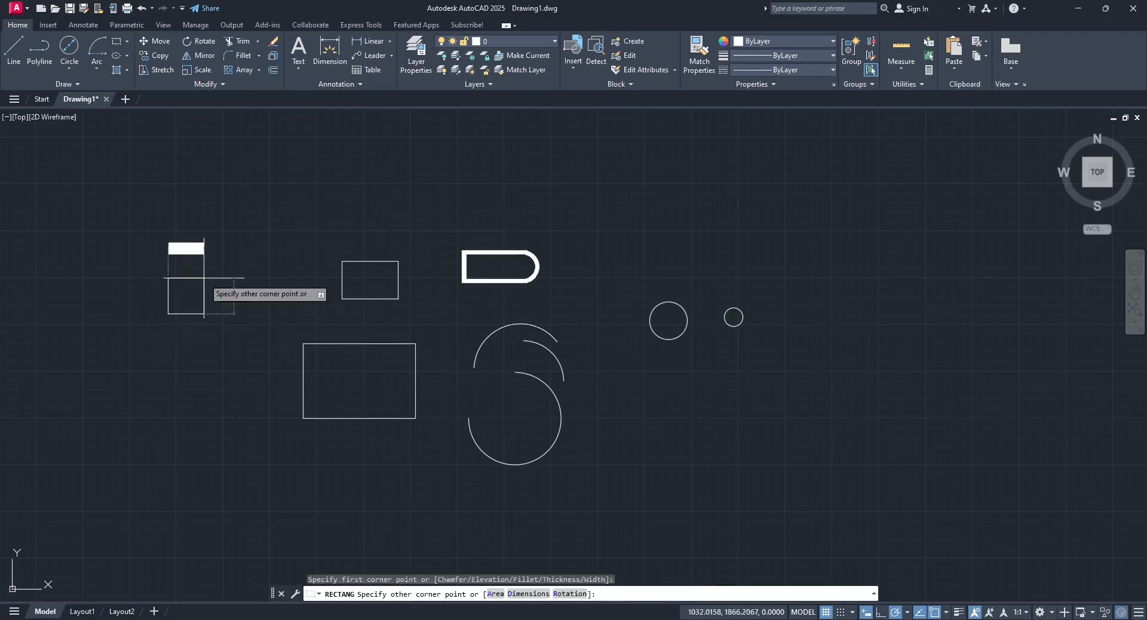
left_click(271, 235)
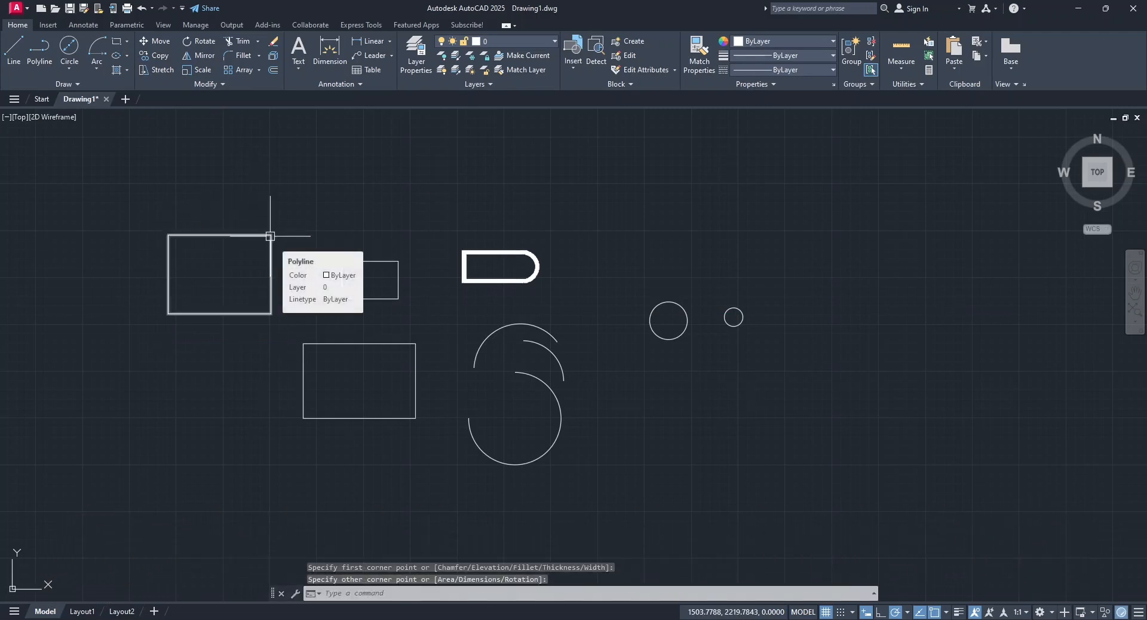
Draw a rectangle 300 wide and 100 high above the small polyline rectangle and the round-ended polyline.
left_click(116, 47)
left_click(388, 225)
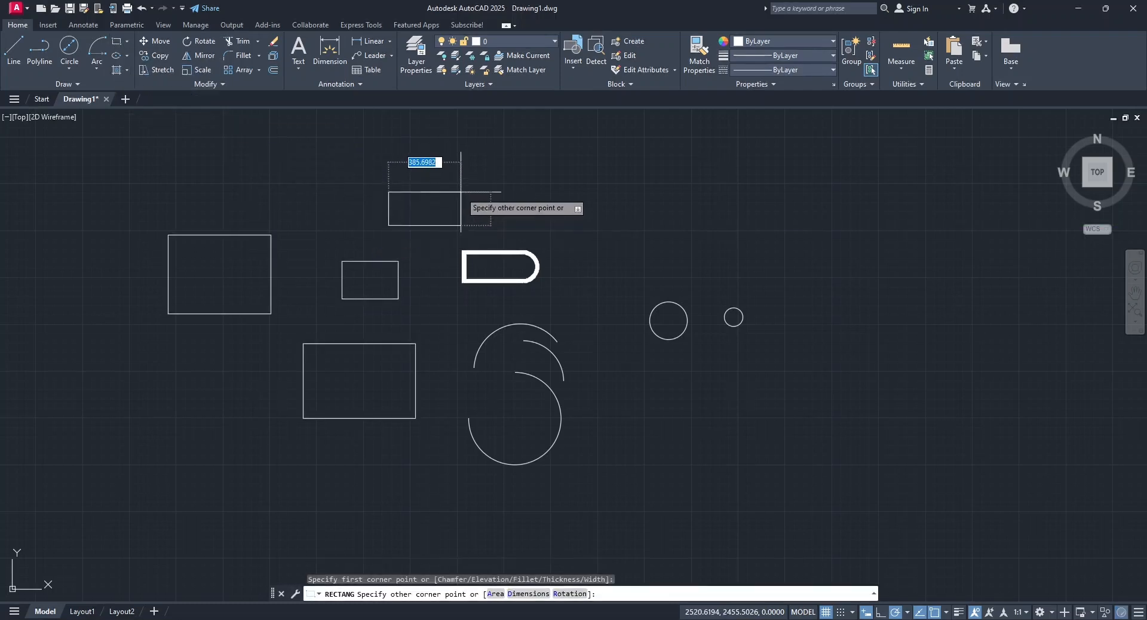
scroll(461, 191, "up", 4)
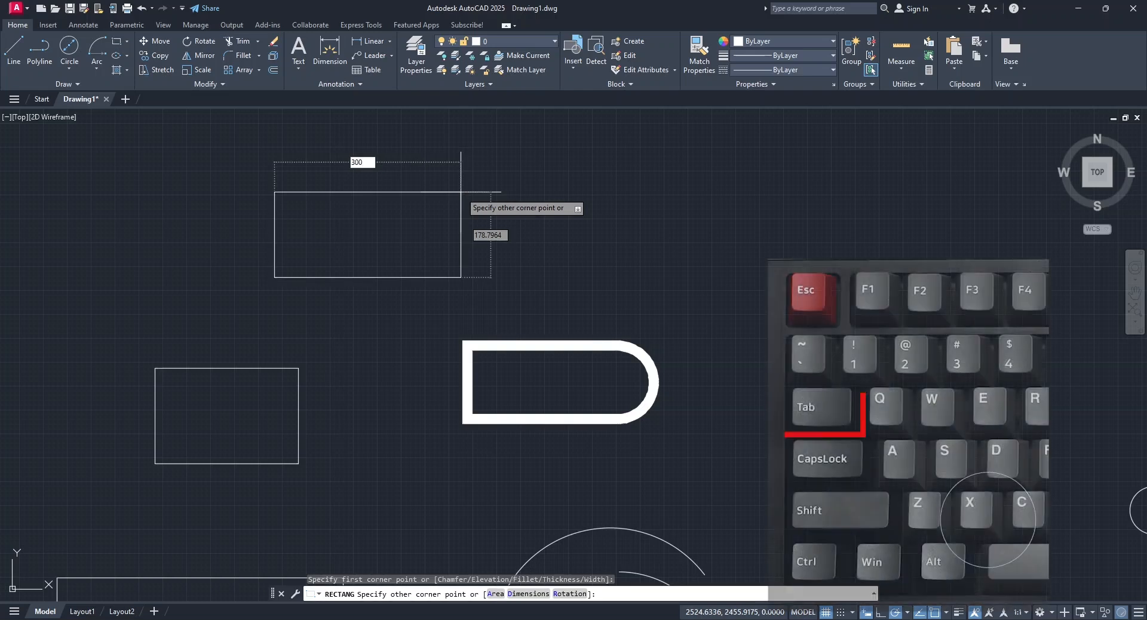
key("Tab")
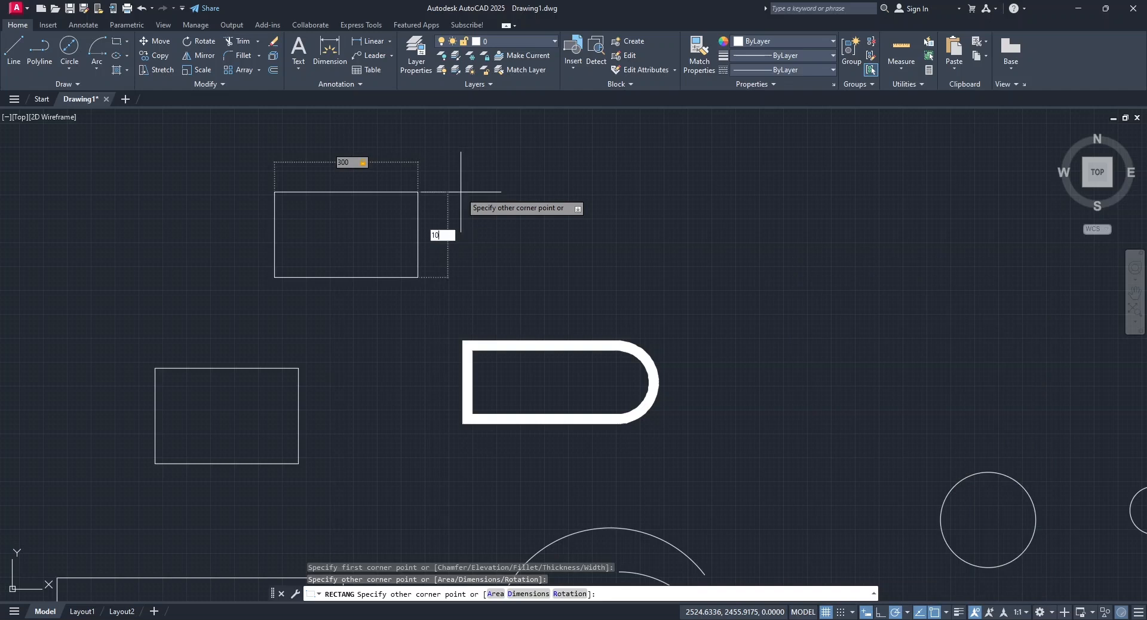
type("100")
key("Return")
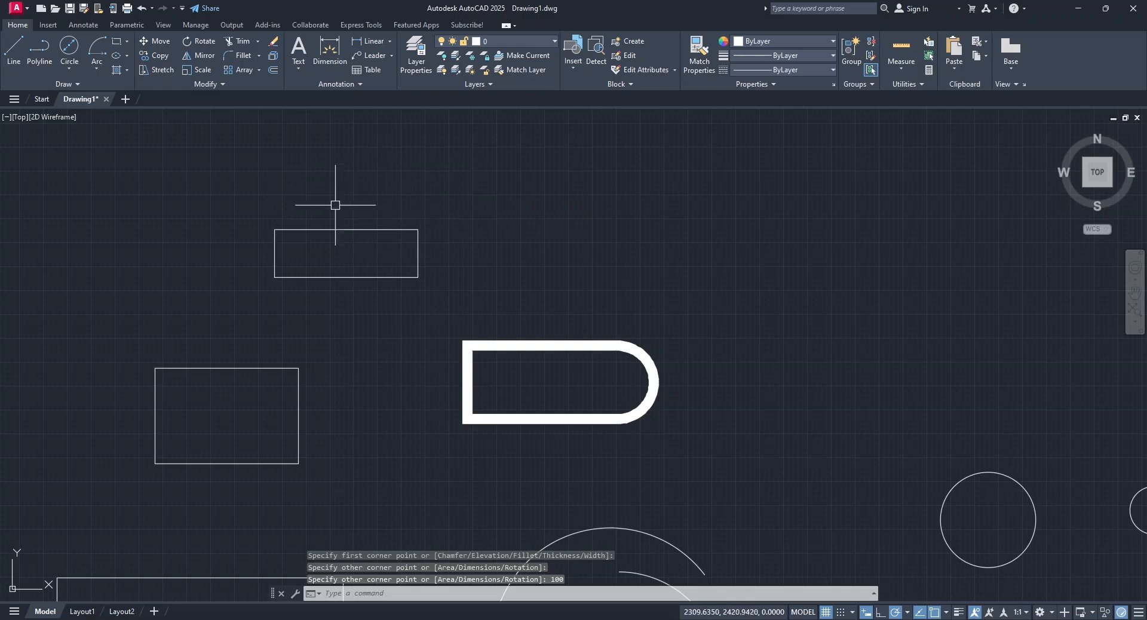
Start a line between the round-ended polyline and the circles, and set the polar tracking angles to 30, 60, 90, 120.
middle_click_drag(316, 200, 410, 149)
scroll(408, 154, "down", 2)
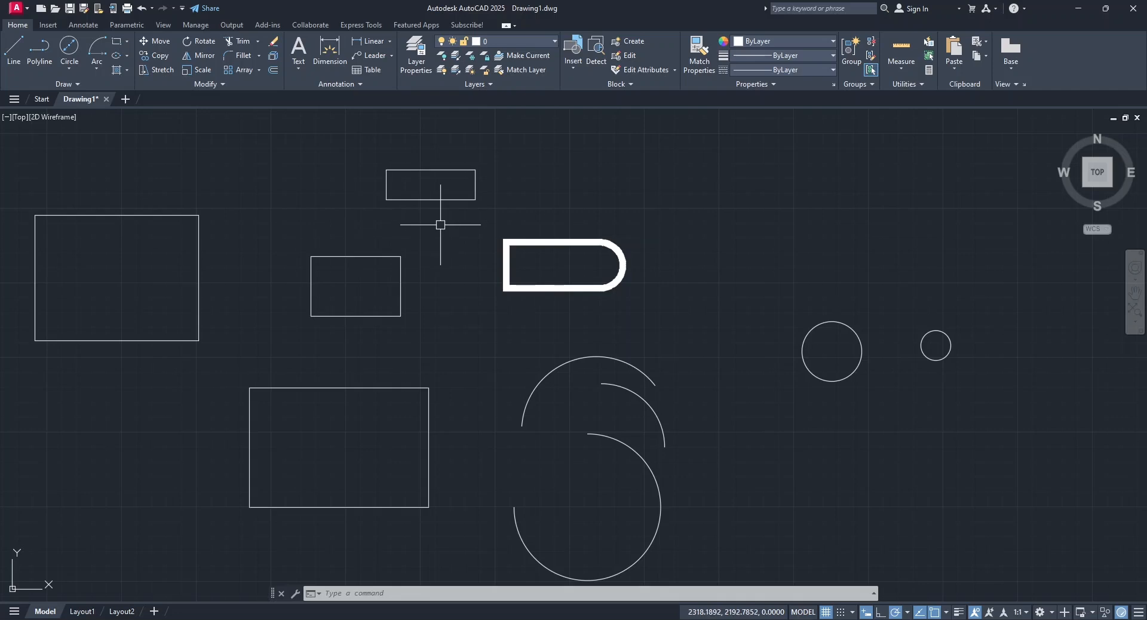
left_click(8, 56)
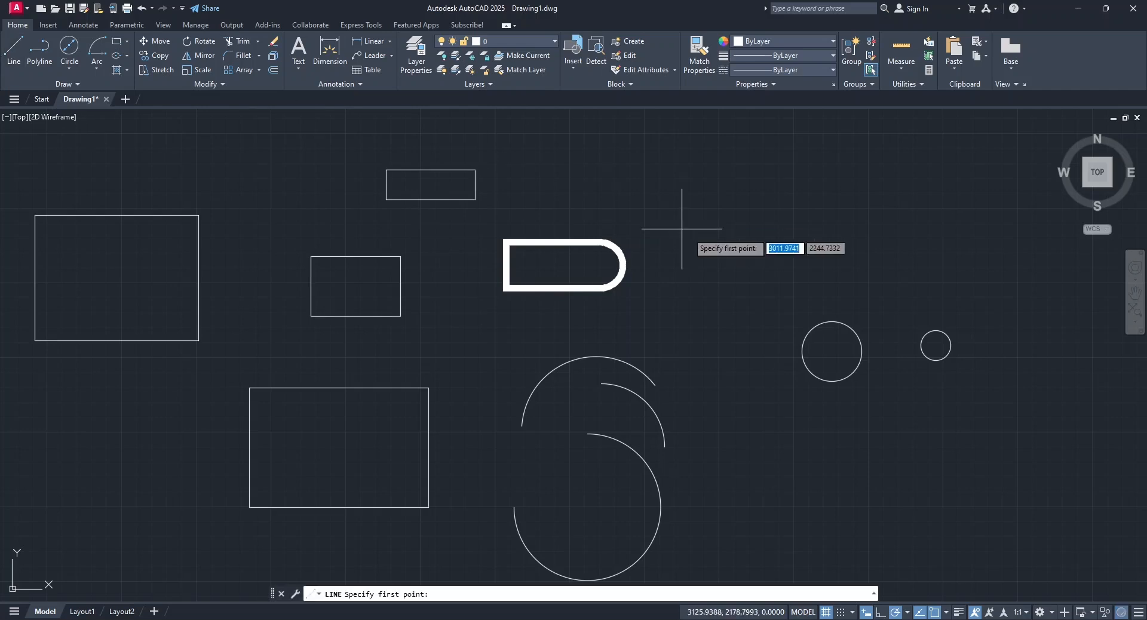
left_click(696, 313)
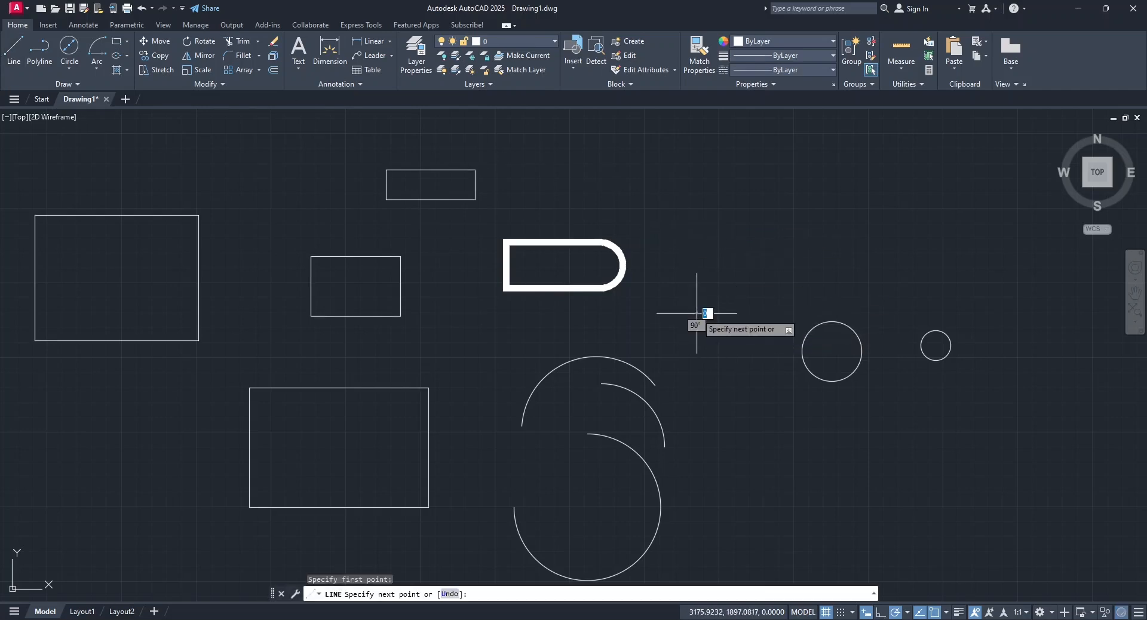
left_click(905, 614)
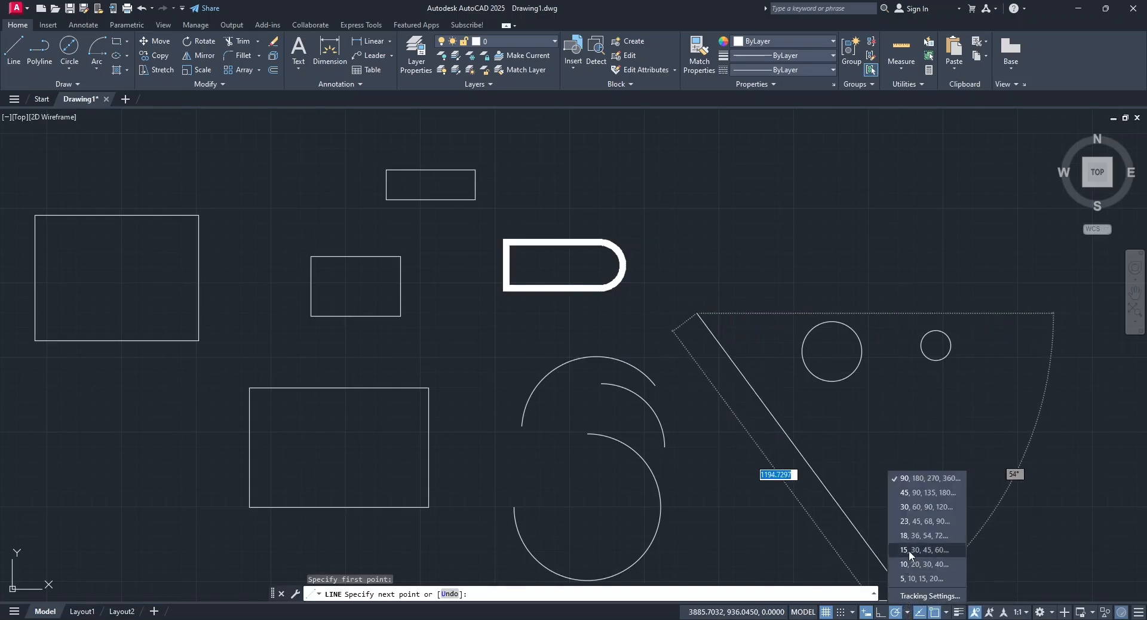
left_click(916, 506)
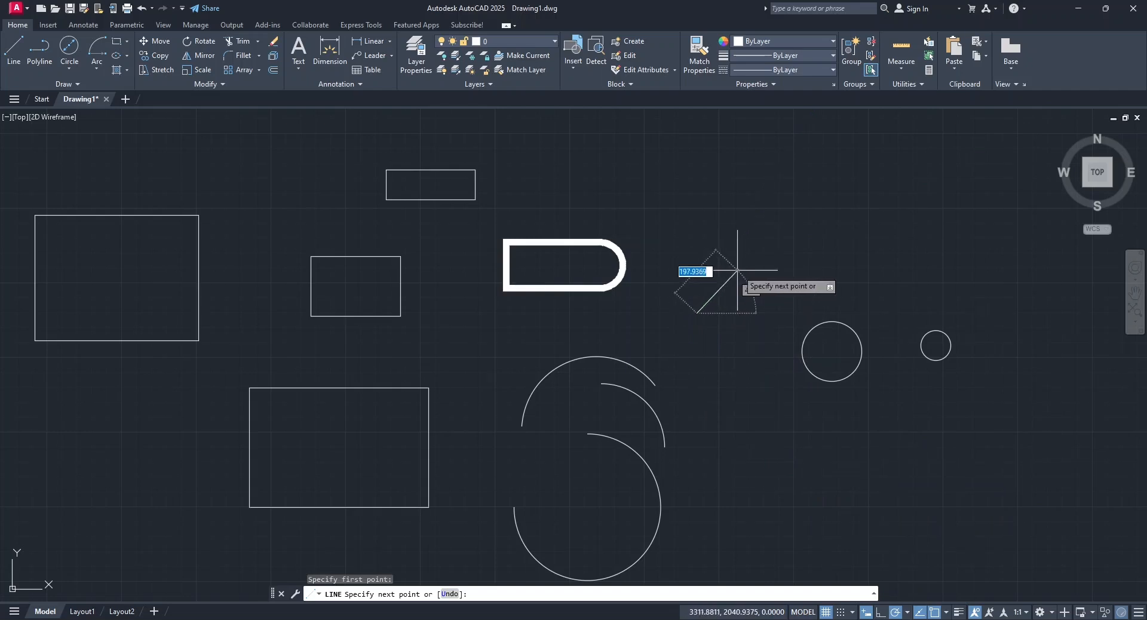
Draw the line 600 long at a 30° polar angle and end the command.
scroll(787, 259, "up", 4)
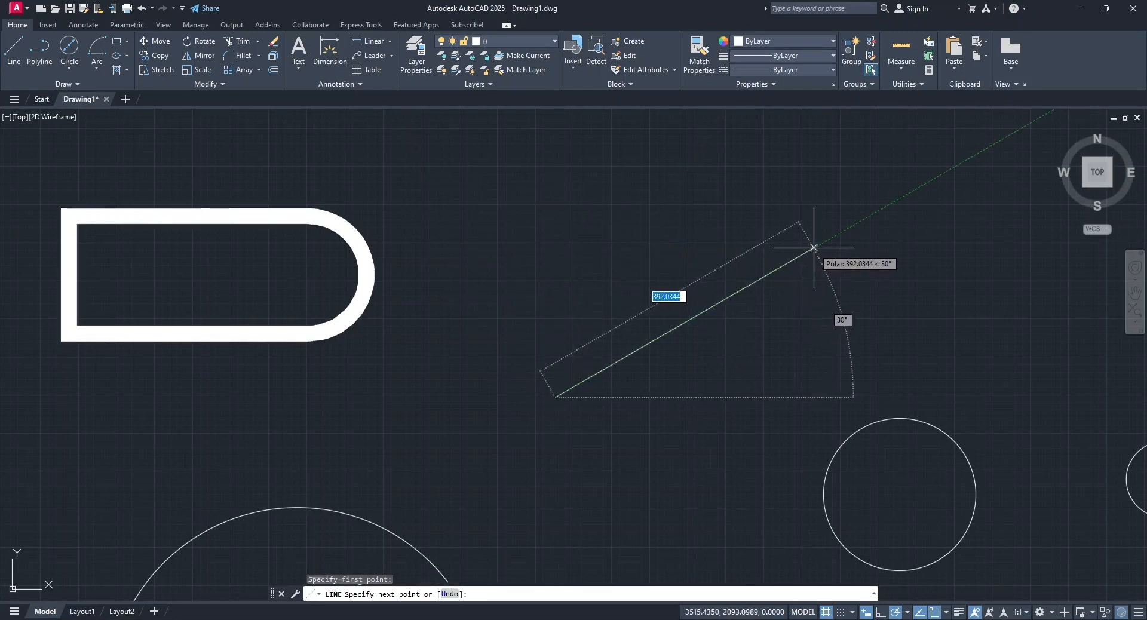
type("6")
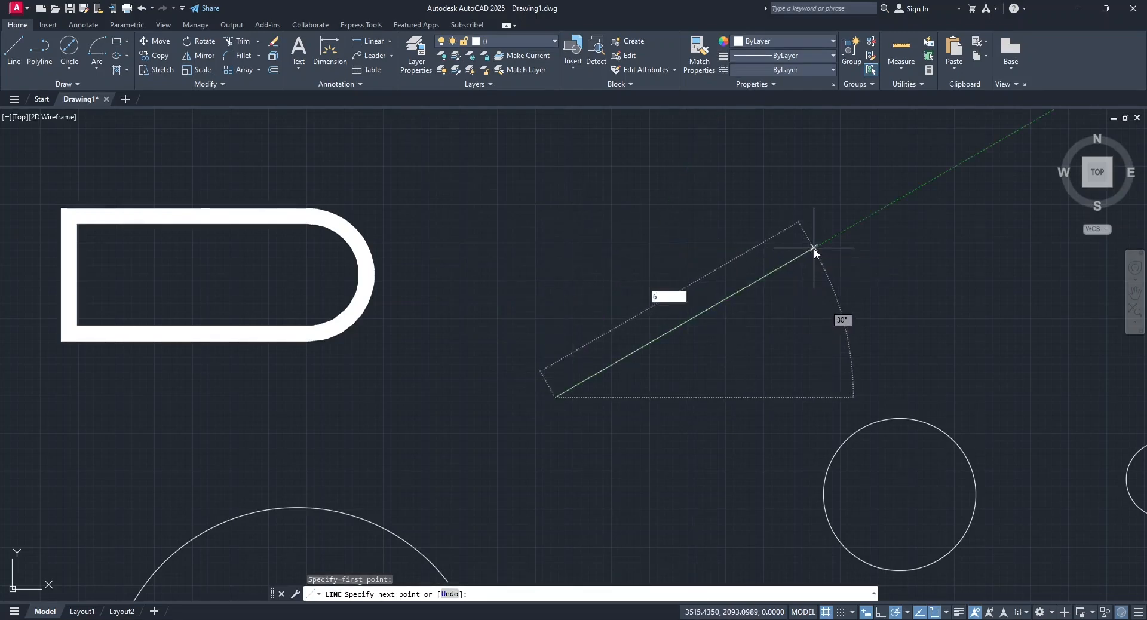
type("00")
key("Return")
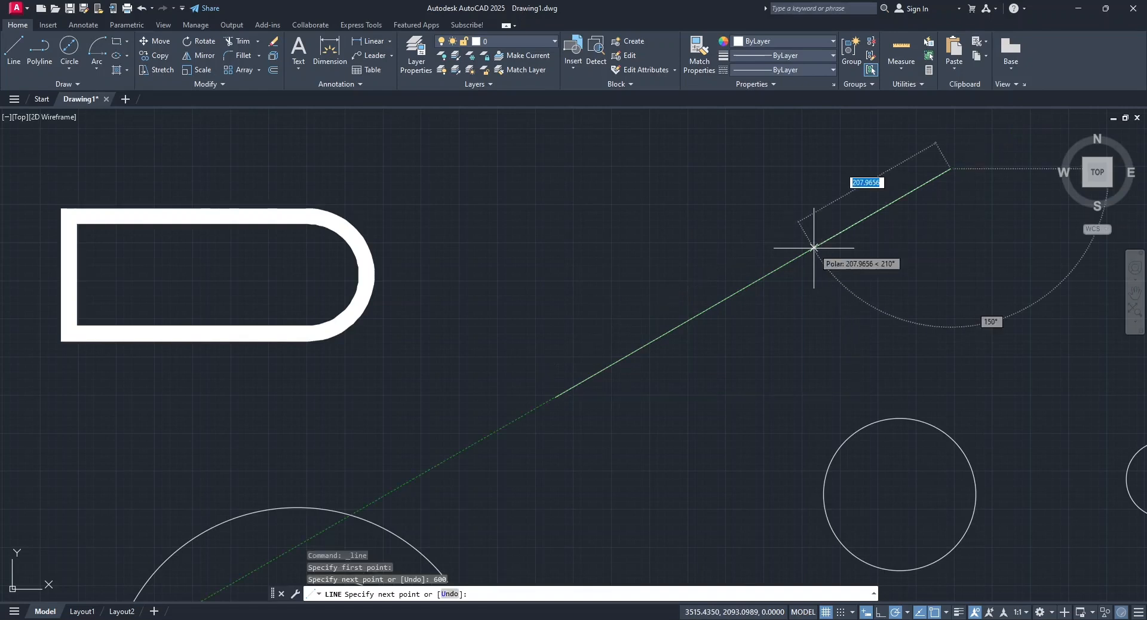
key("Return")
Draw a vertical line 500 long downward from a point just below the inclined line.
scroll(902, 303, "down", 3)
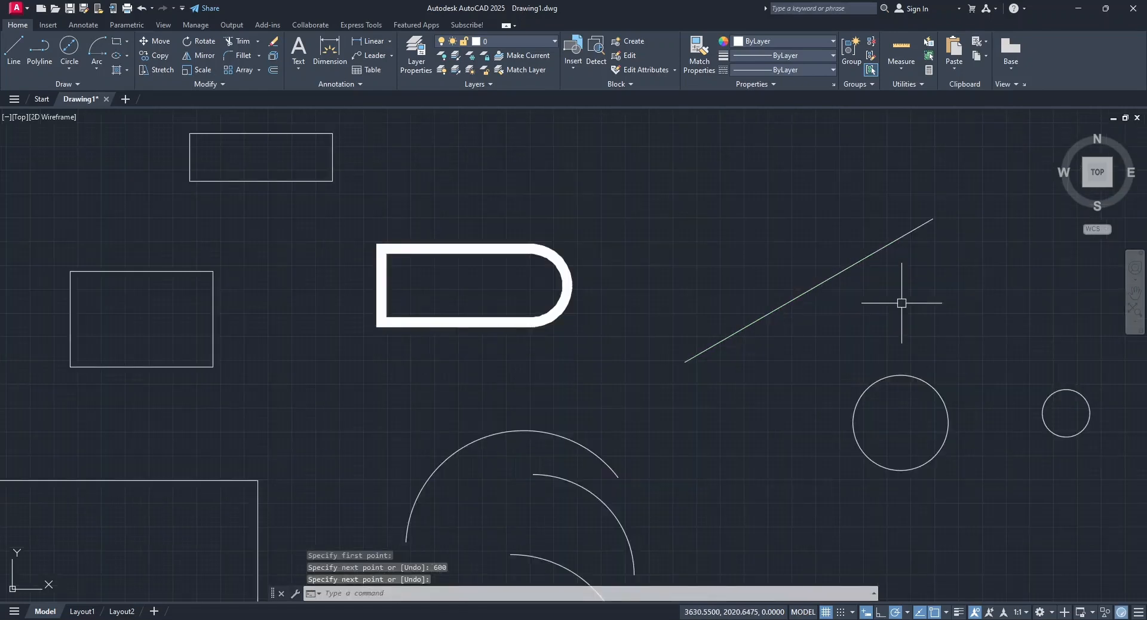
middle_click_drag(901, 302, 777, 318)
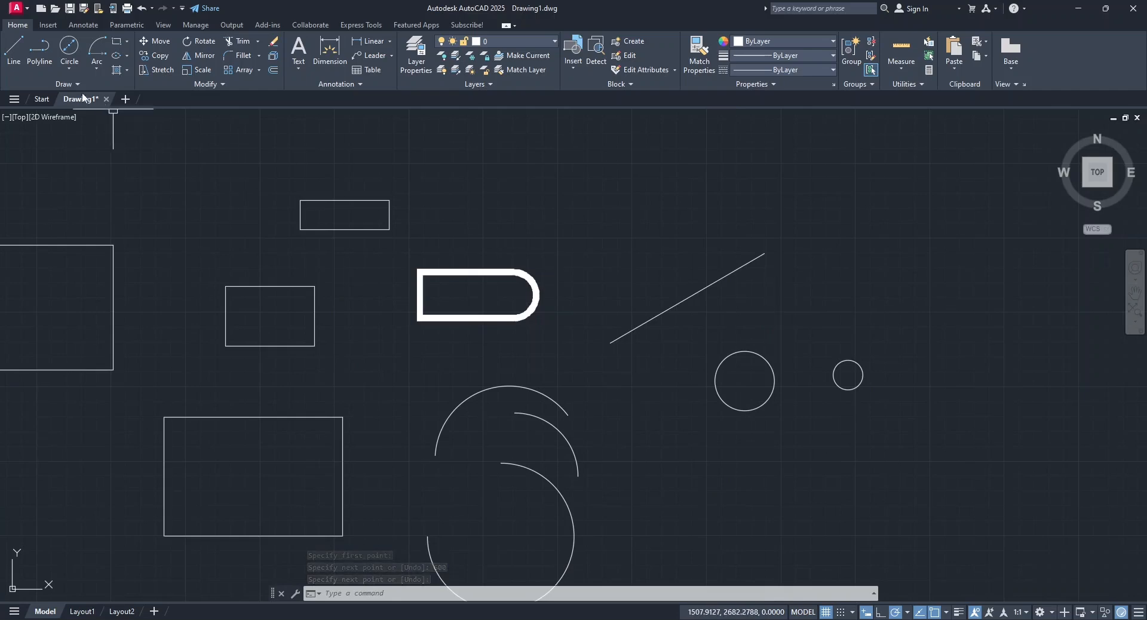
left_click(7, 52)
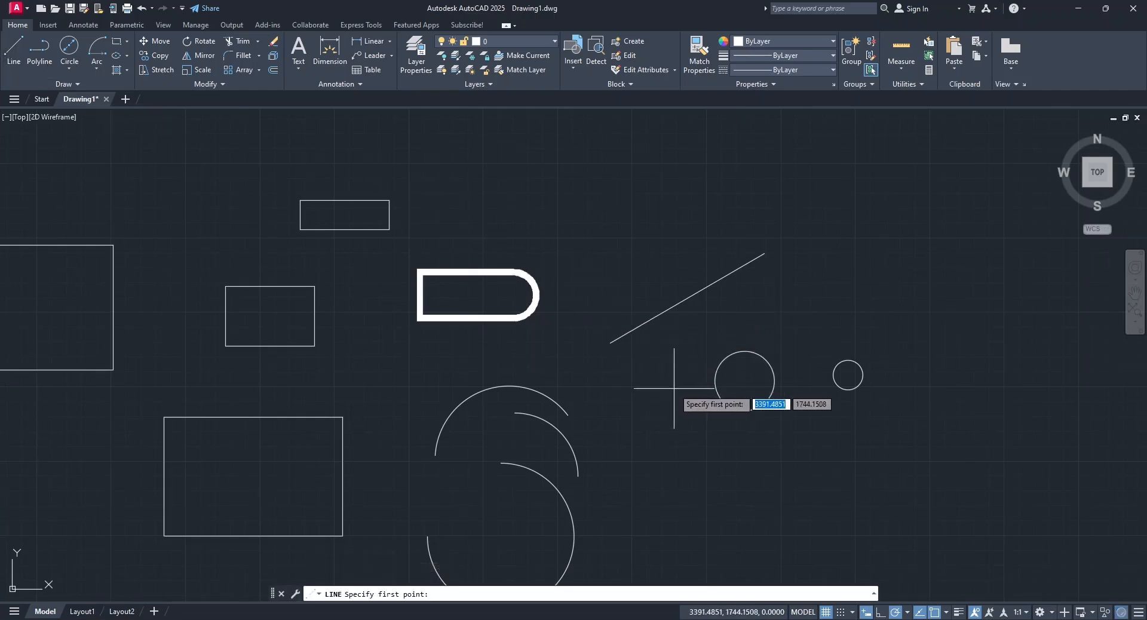
left_click(660, 342)
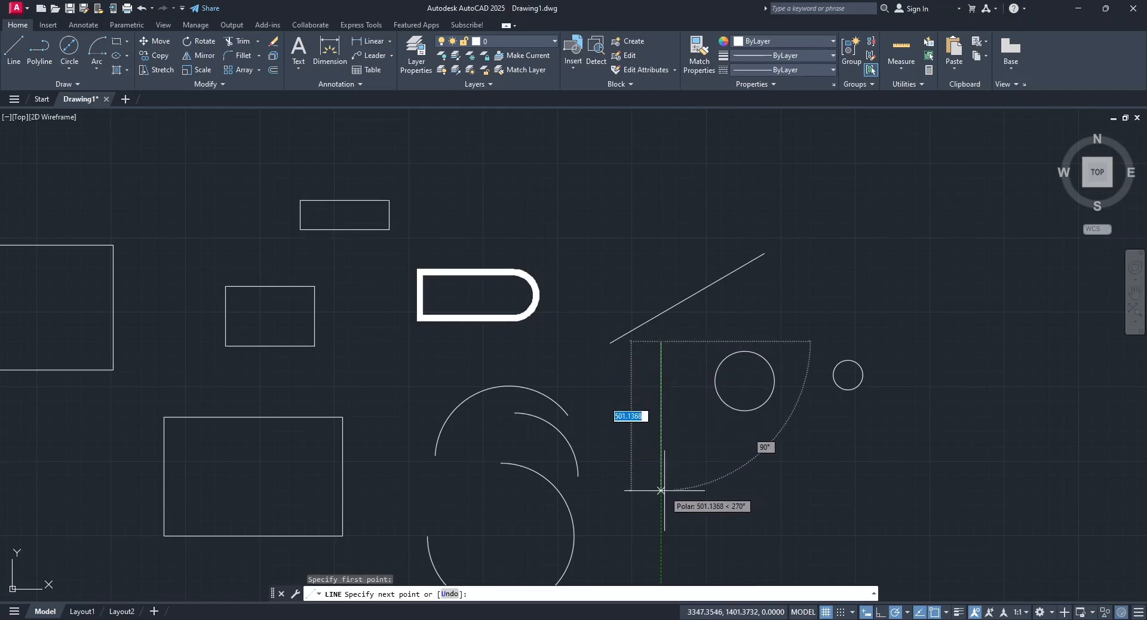
type("500")
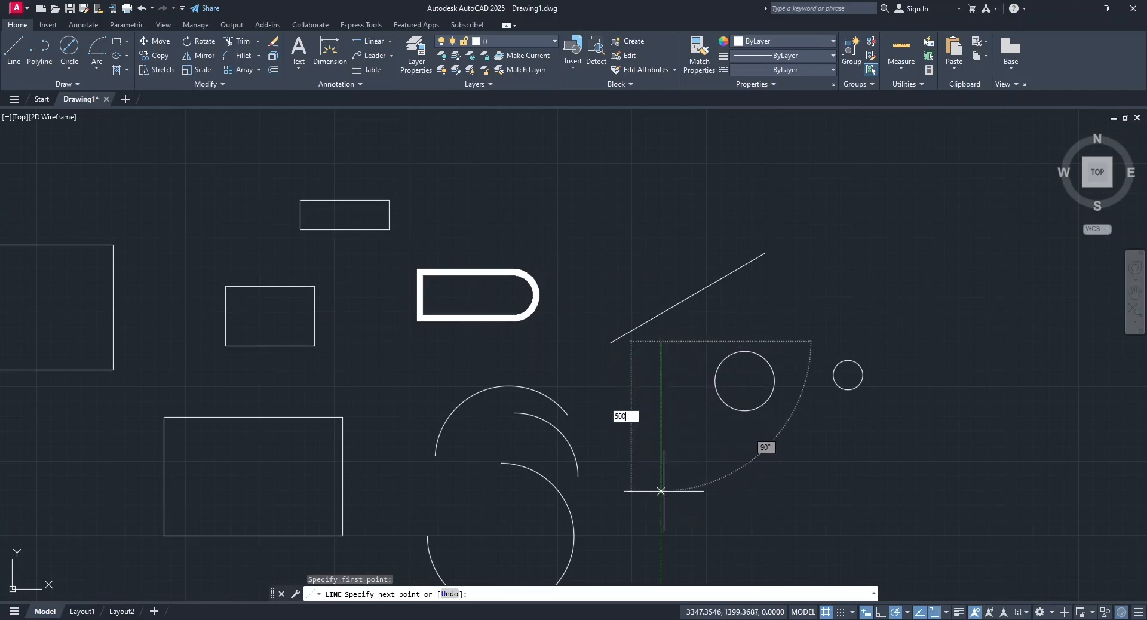
key("Return")
key("Return")
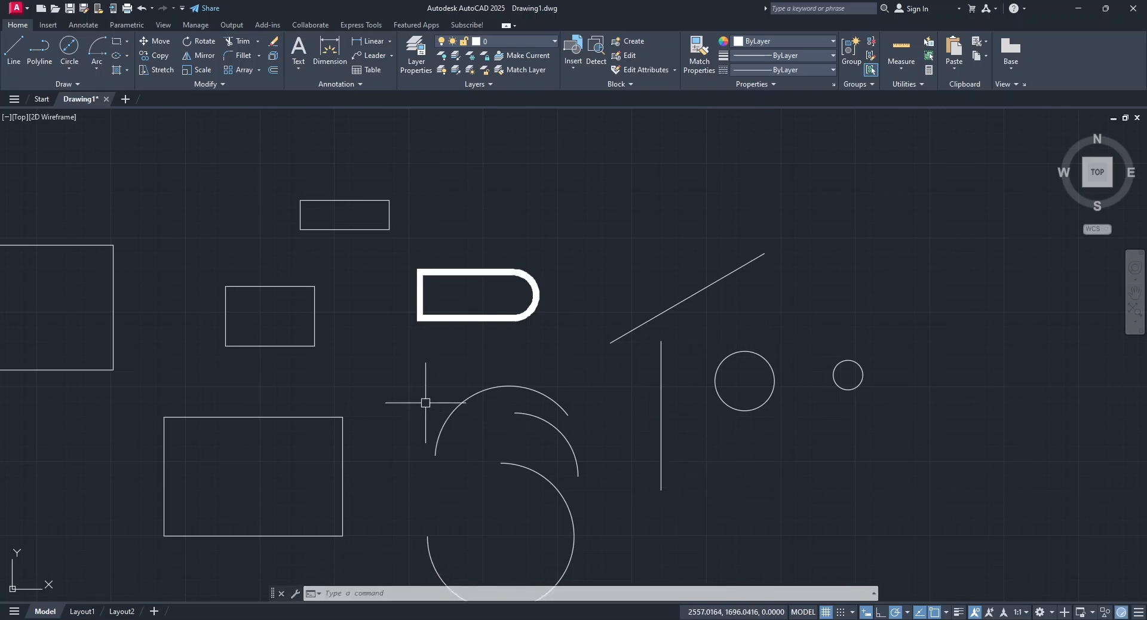
Start moving the 300 by 100 rectangle, confirming it as the only selected object.
mouse_move(425, 402)
middle_mouse_down()
mouse_move(609, 413)
mouse_move(588, 423)
mouse_move(606, 412)
mouse_move(635, 428)
middle_mouse_up()
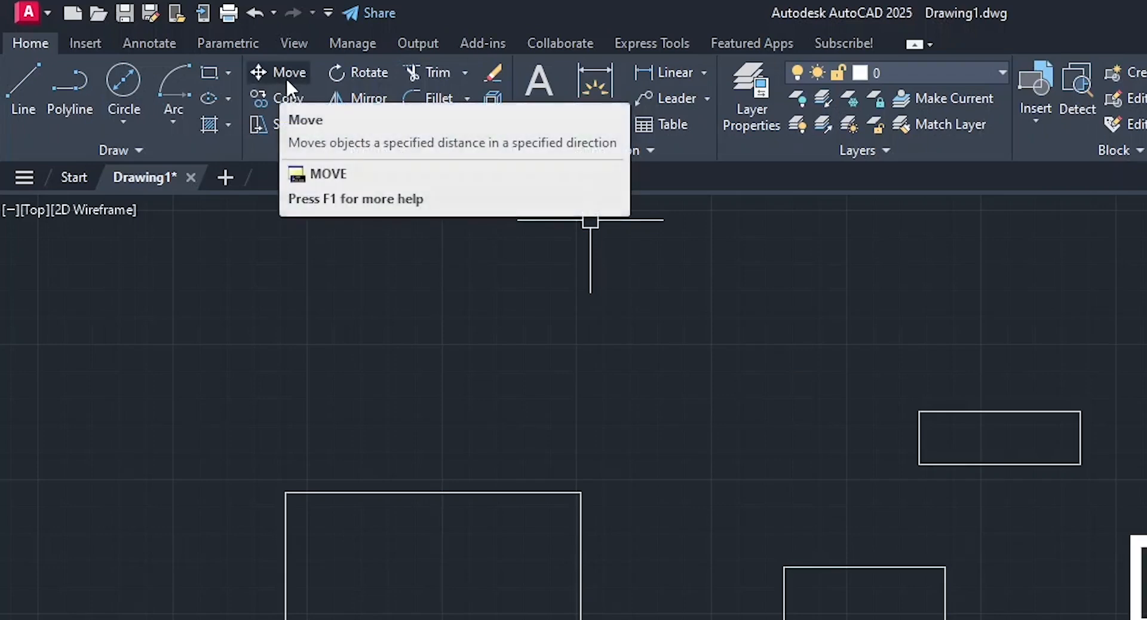
left_click(276, 77)
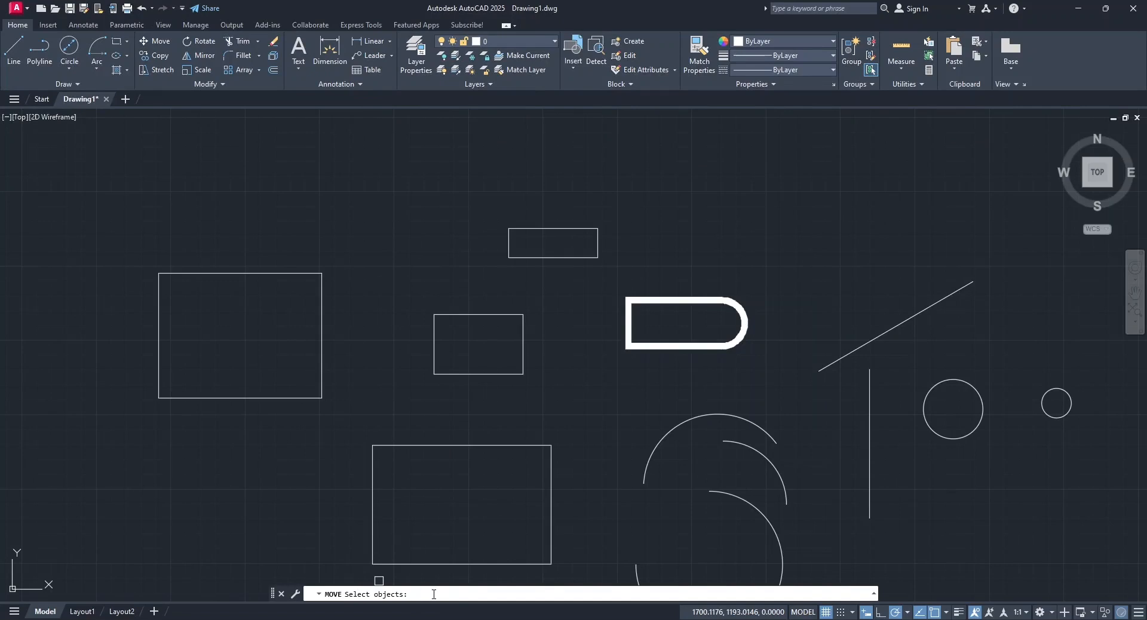
left_click(520, 261)
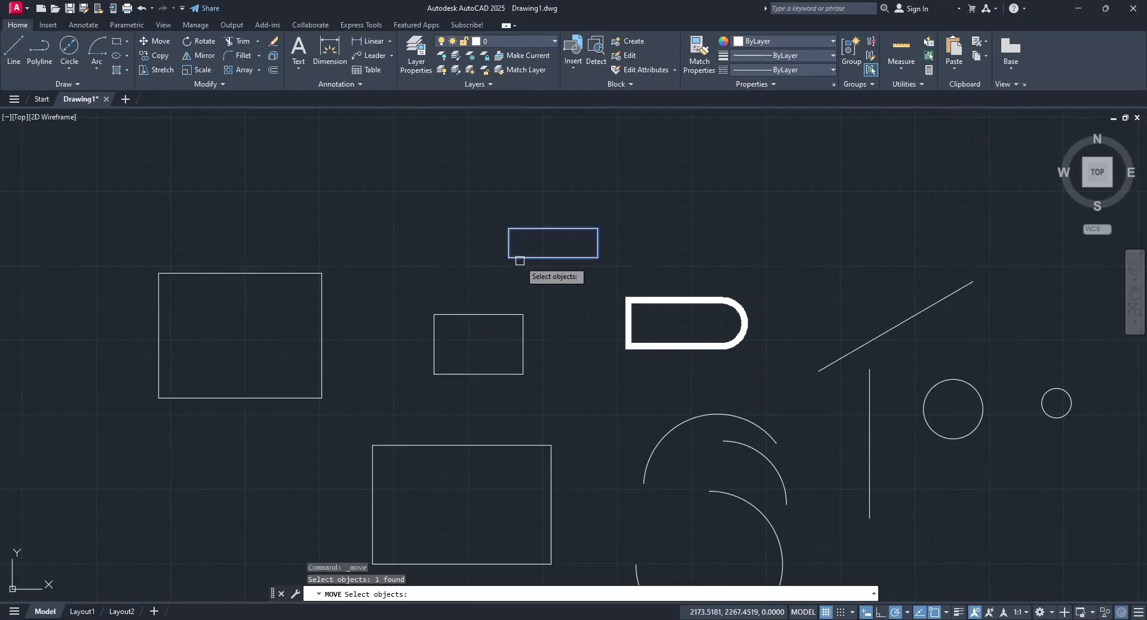
key("Return")
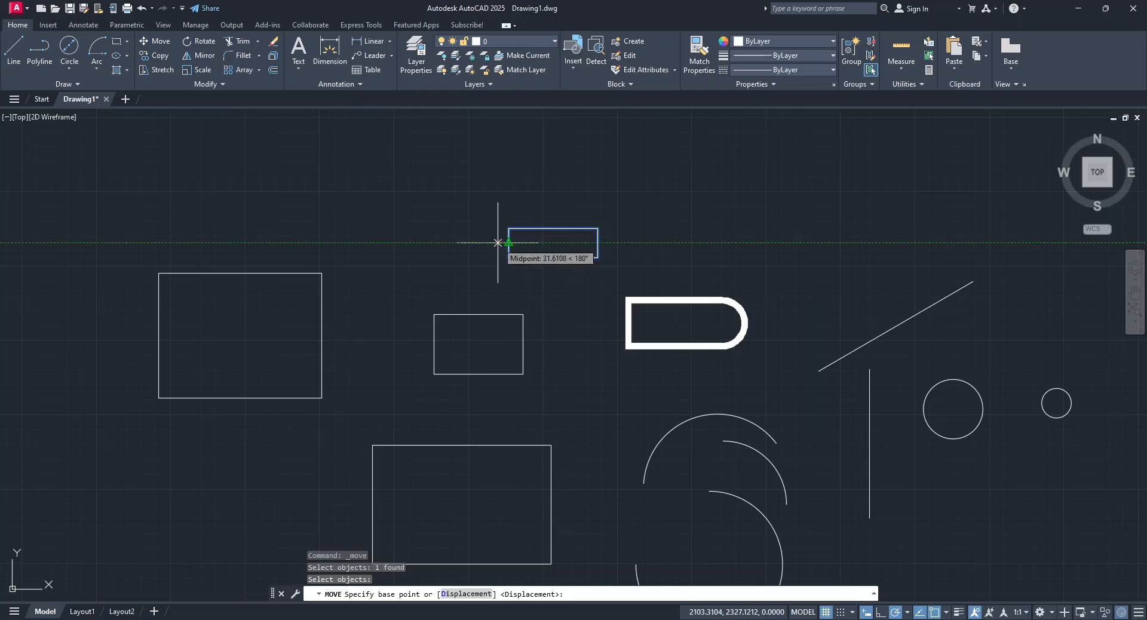
Turn the Midpoint object snap off to test base-point picking on the rectangle's left side, and turn it back on.
left_click(944, 612)
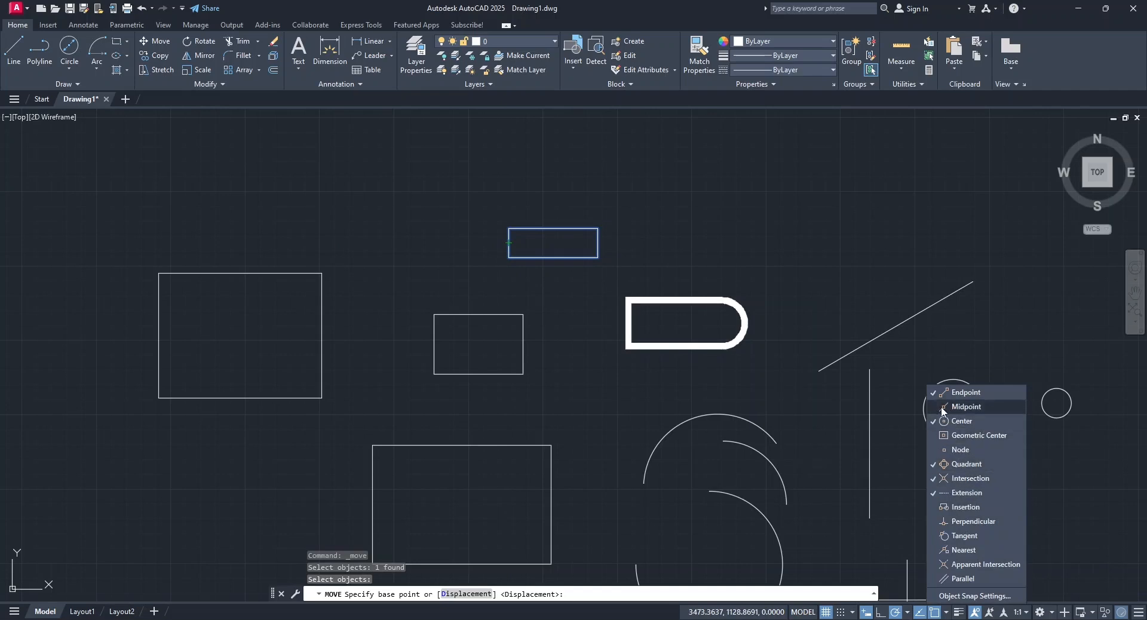
left_click(848, 403)
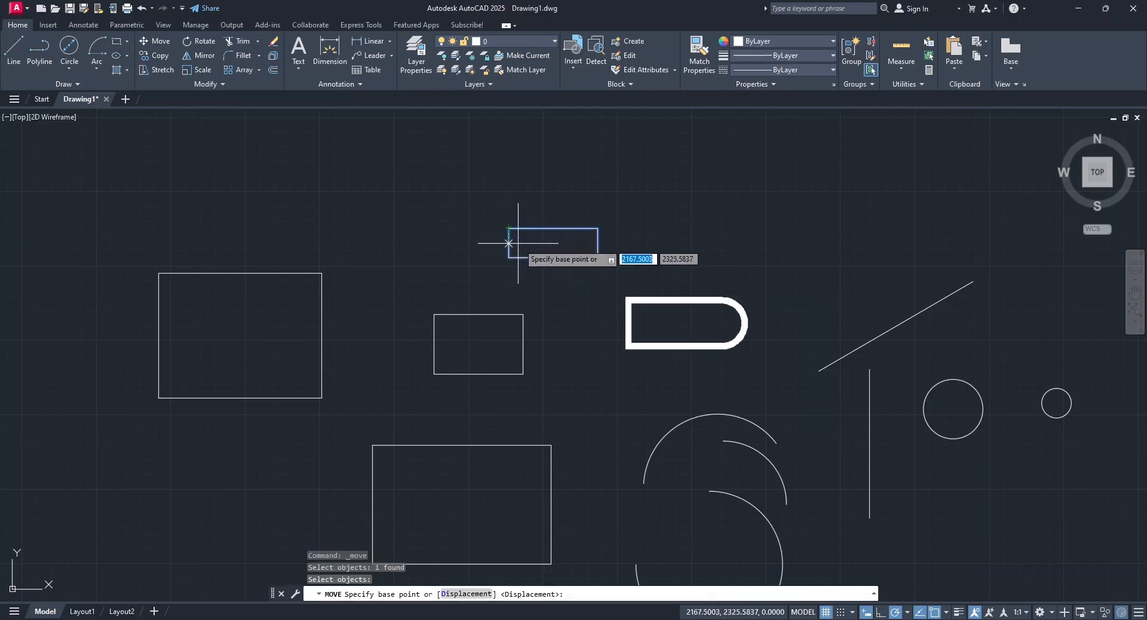
left_click(946, 612)
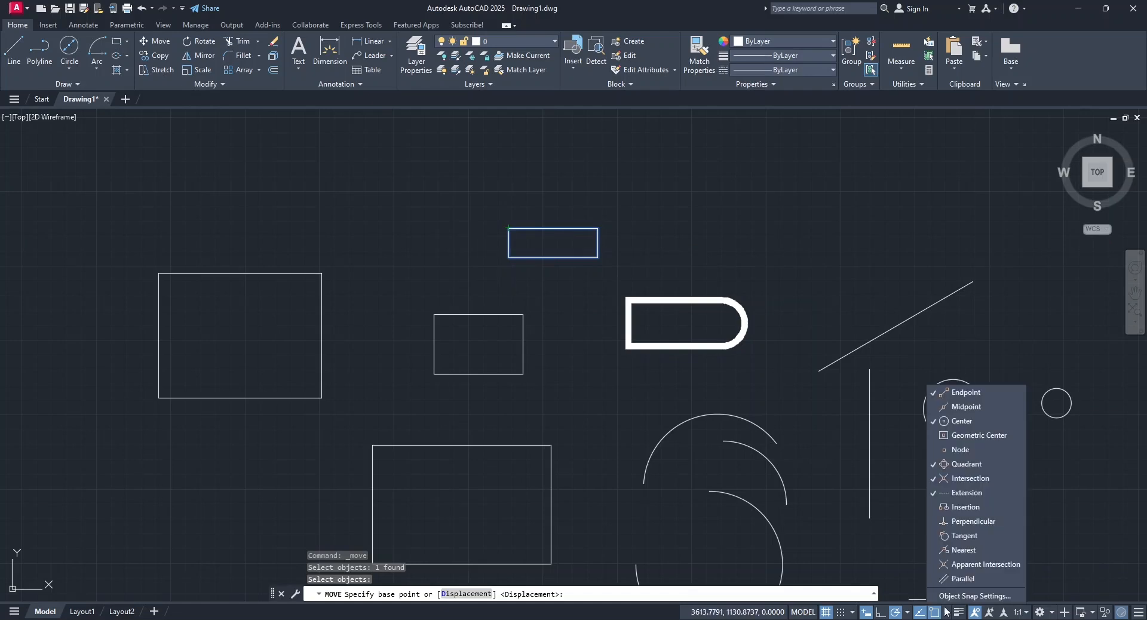
left_click(955, 409)
left_click(836, 303)
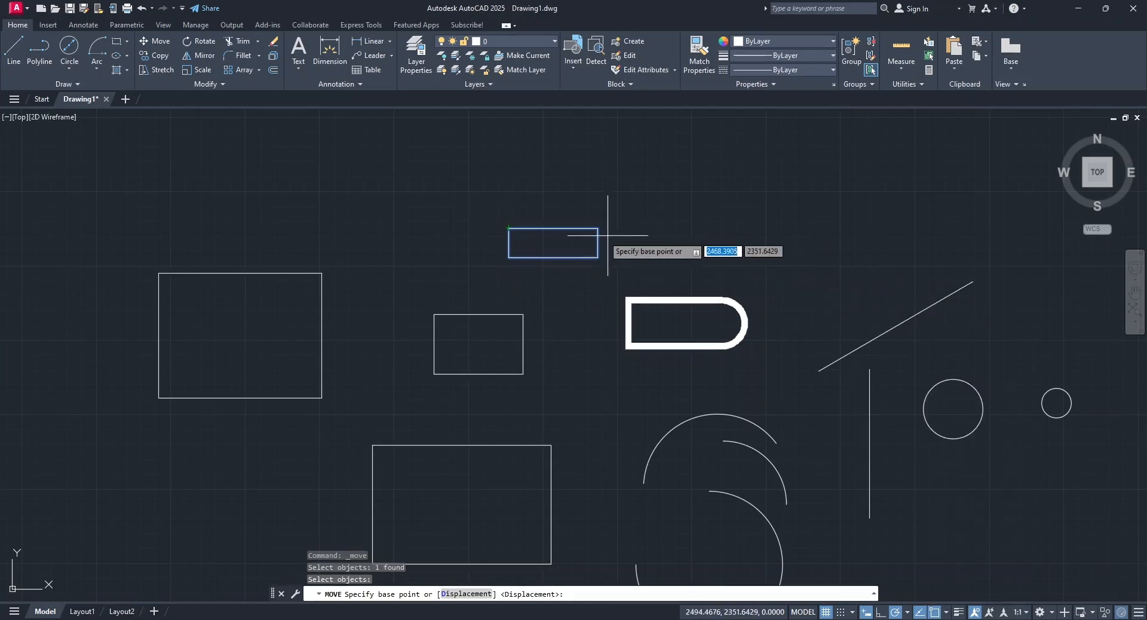
Move the selected rectangle from its left side's midpoint to the midpoint of the upper-left large rectangle's top edge.
left_click(508, 243)
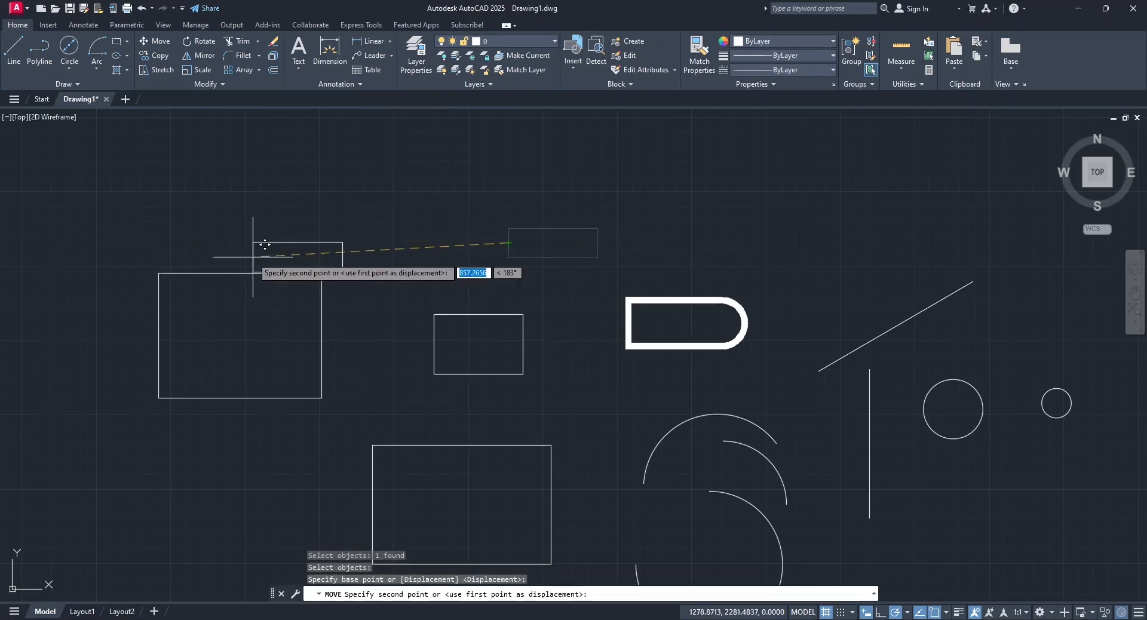
left_click(239, 273)
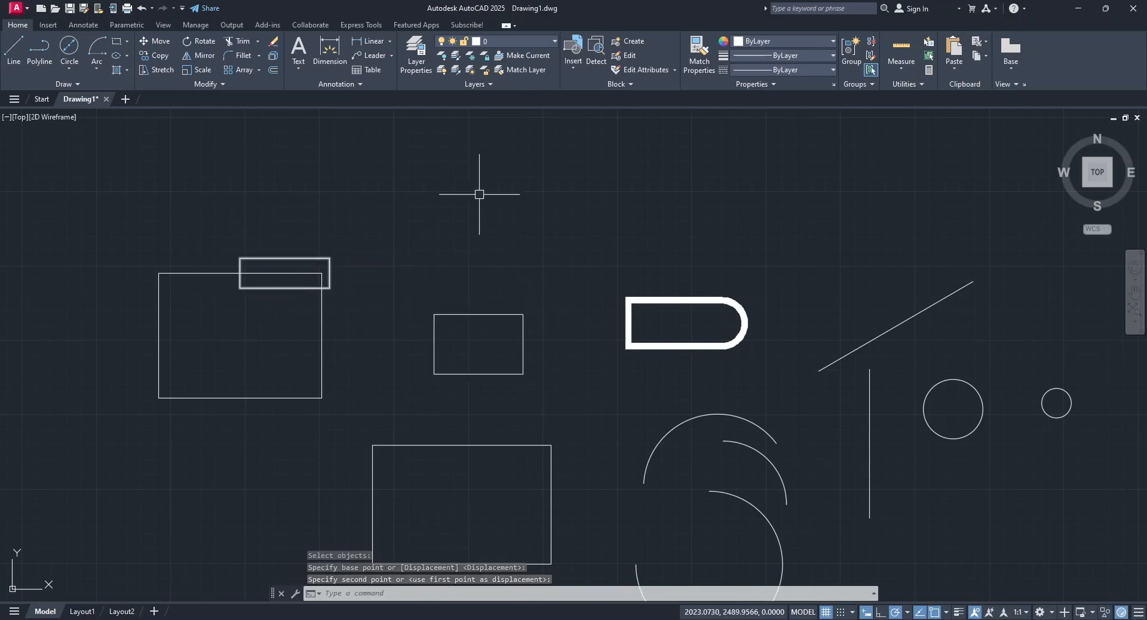
Move the 300 by 100 rectangle into the empty area above the thick polyline, using a base point away from the rectangle.
left_click(145, 44)
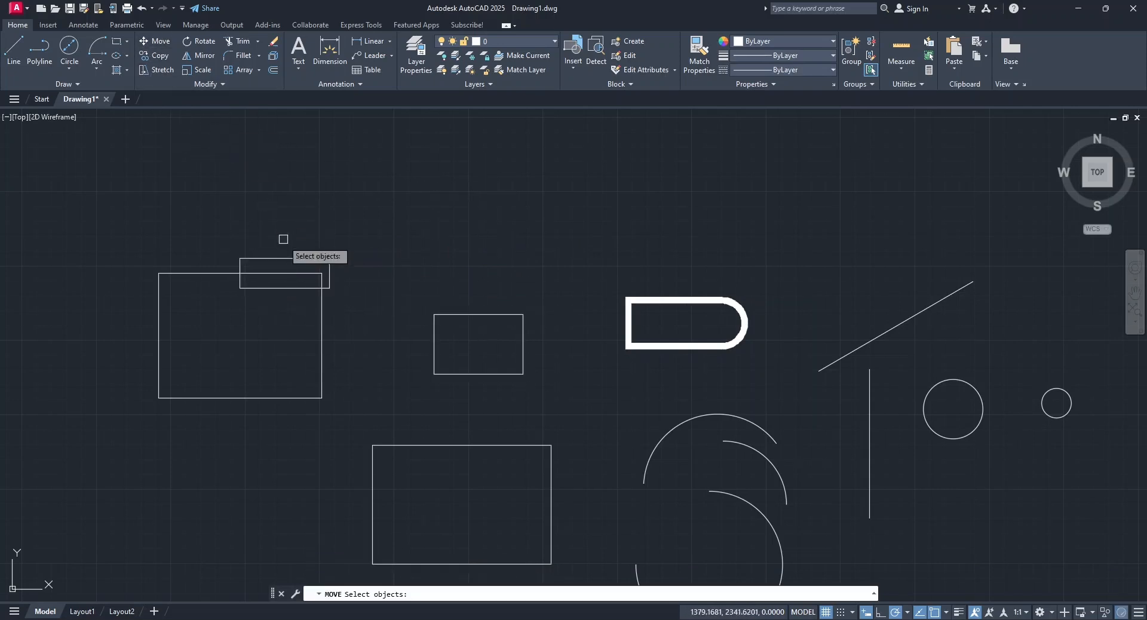
left_click(287, 258)
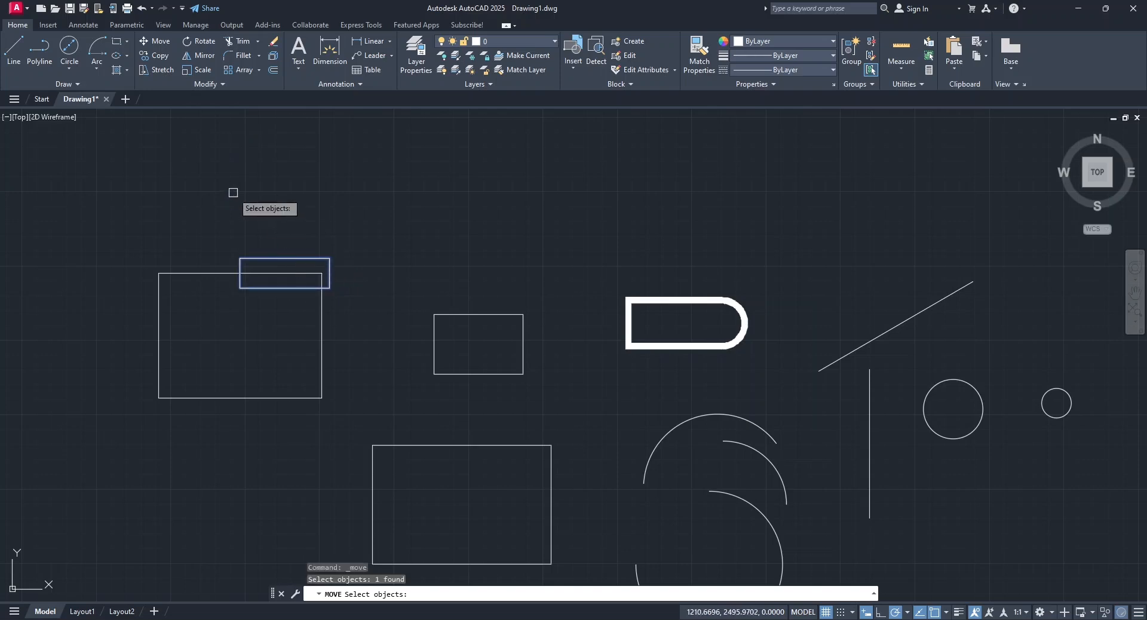
key("Return")
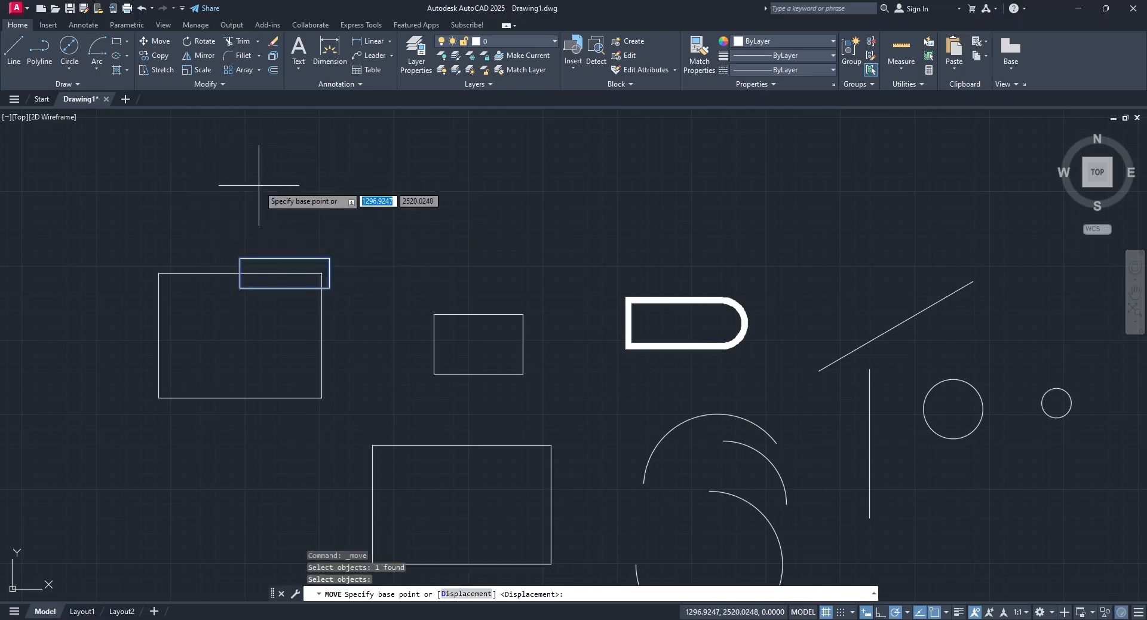
left_click(183, 187)
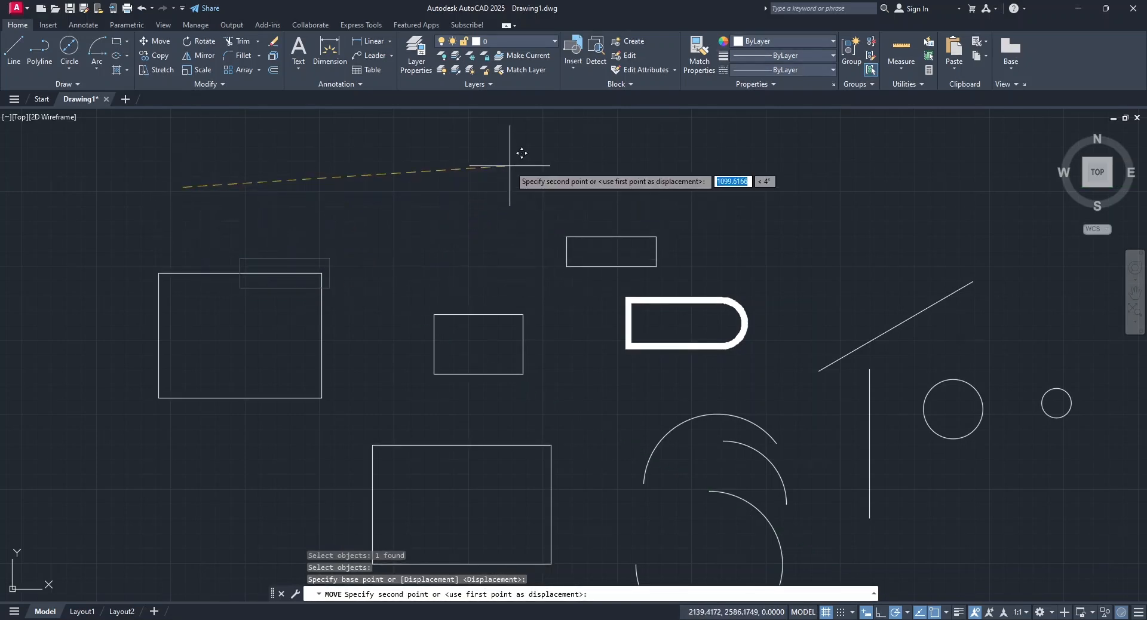
left_click(461, 151)
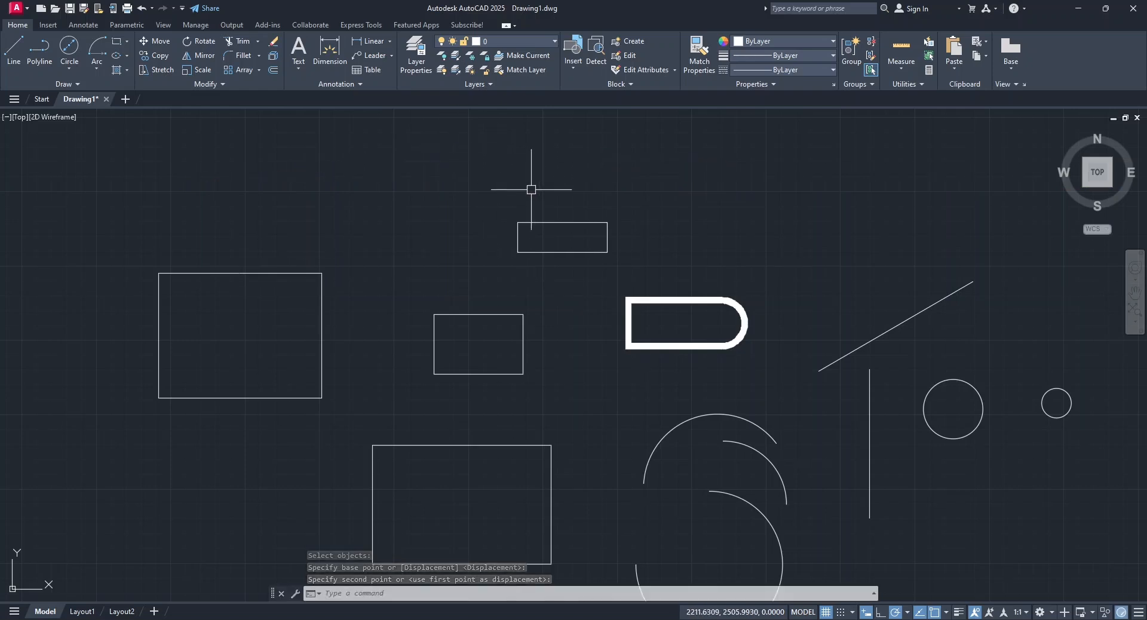
Copy the 300 by 100 rectangle to four free spots: above, below and upper left of the large left rectangle, and above the inclined line.
left_click(160, 57)
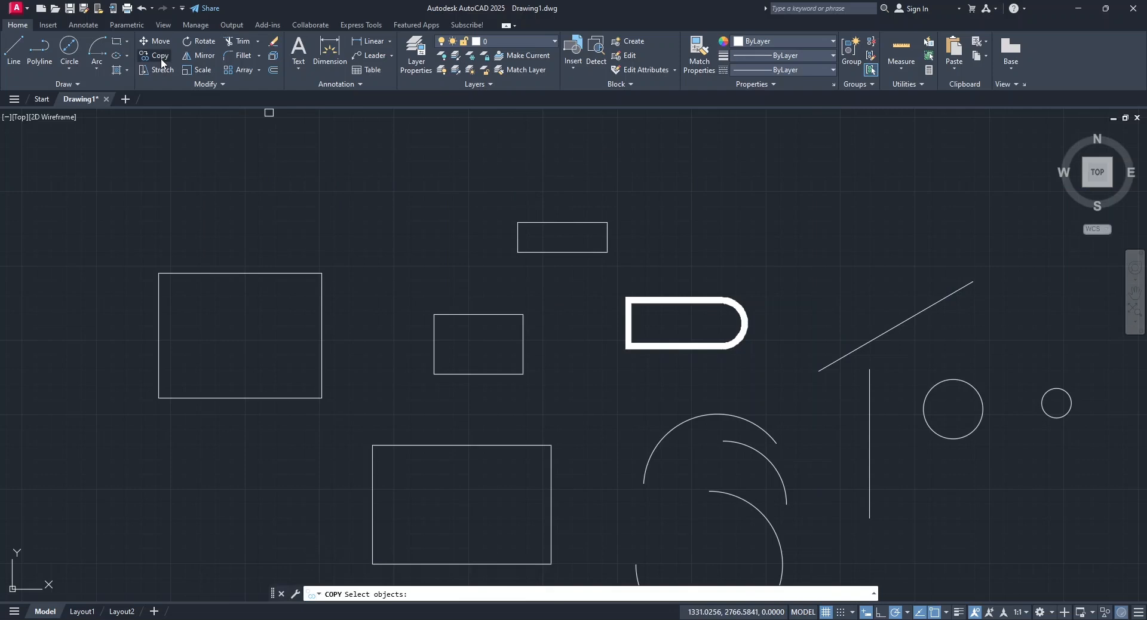
left_click(564, 222)
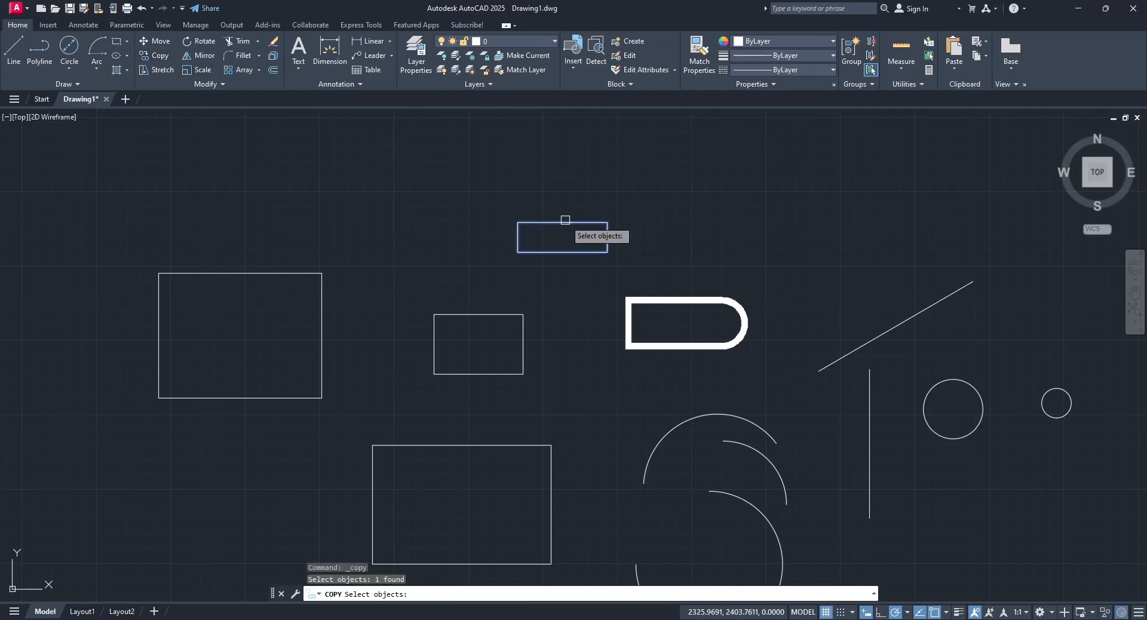
key("Return")
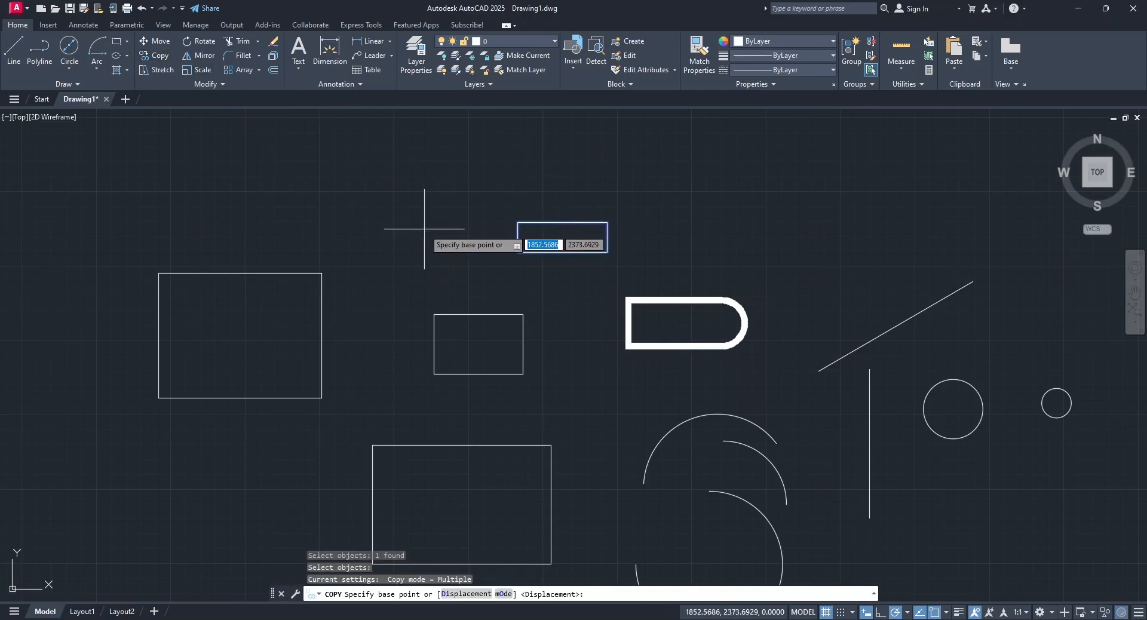
left_click(630, 271)
left_click(361, 244)
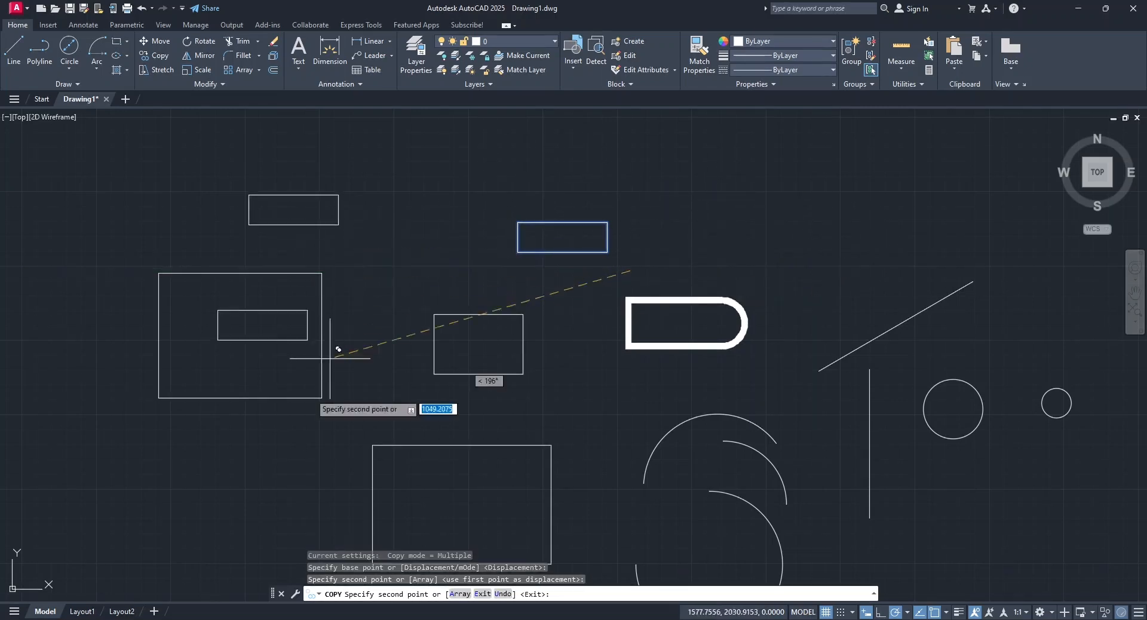
left_click(262, 484)
left_click(155, 271)
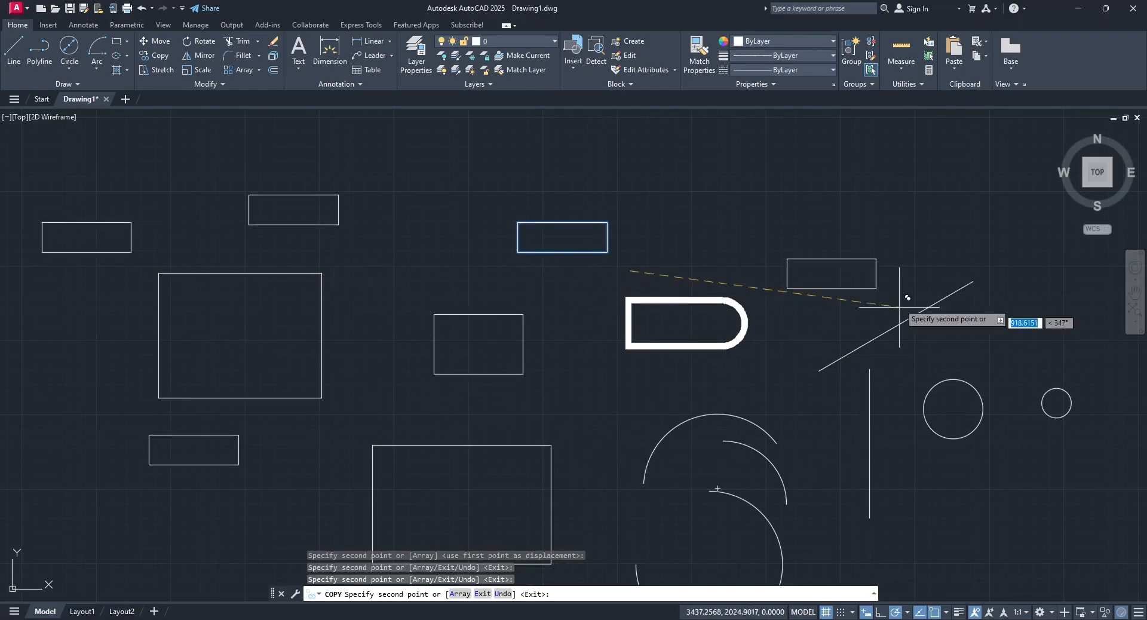
left_click(905, 262)
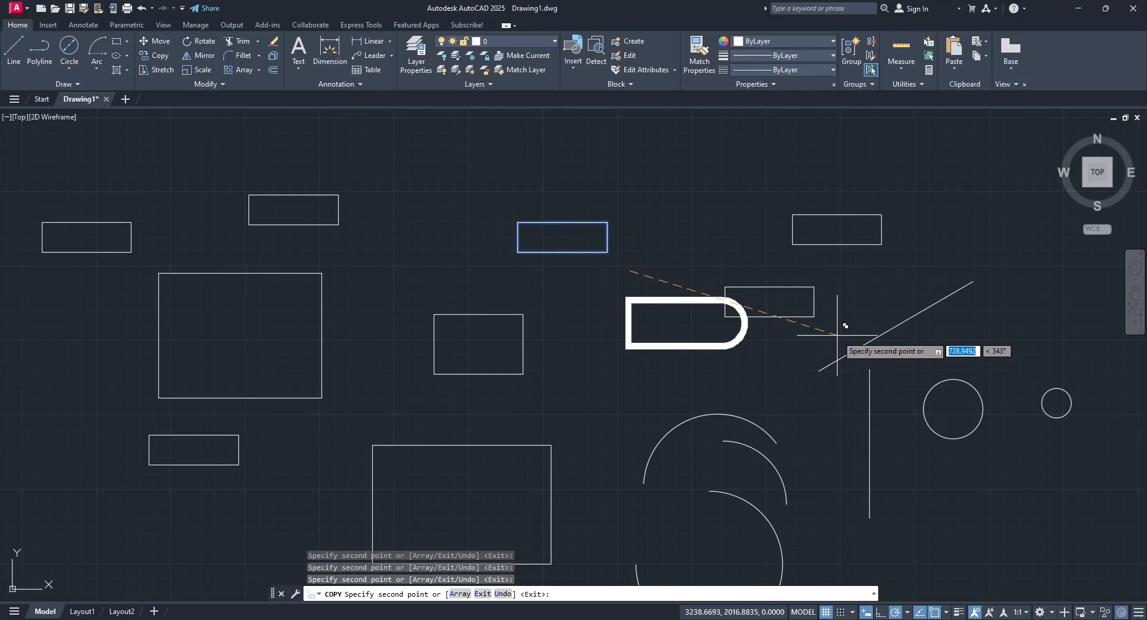
key("Escape")
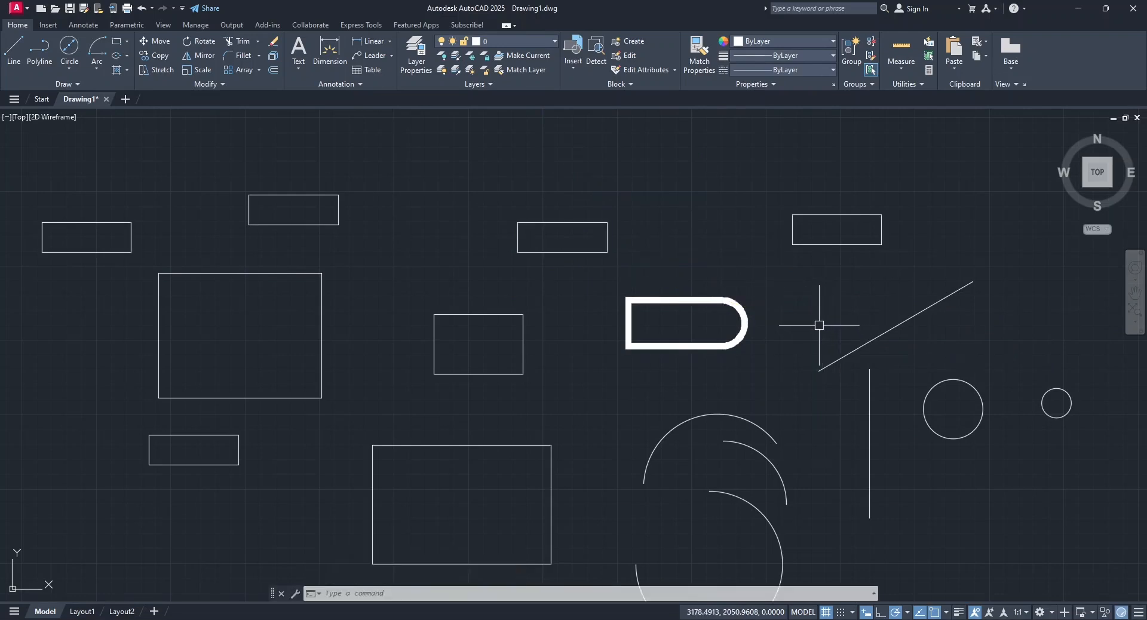
Erase the original 300 by 100 rectangle and delete its copy above the inclined line.
left_click(575, 220)
key("Escape")
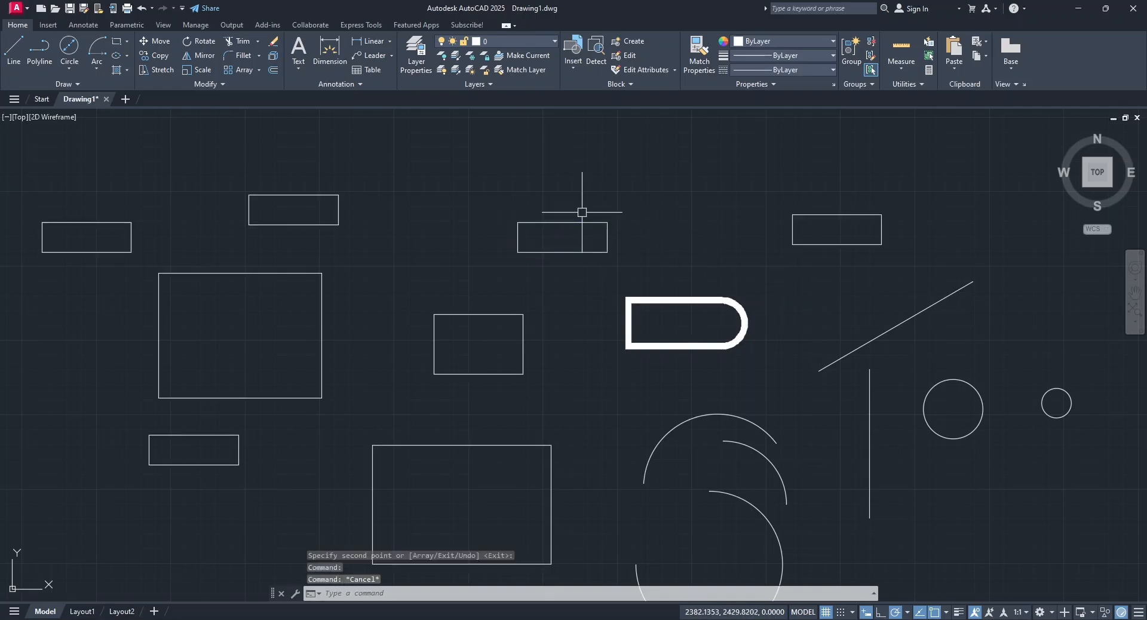
left_click(273, 42)
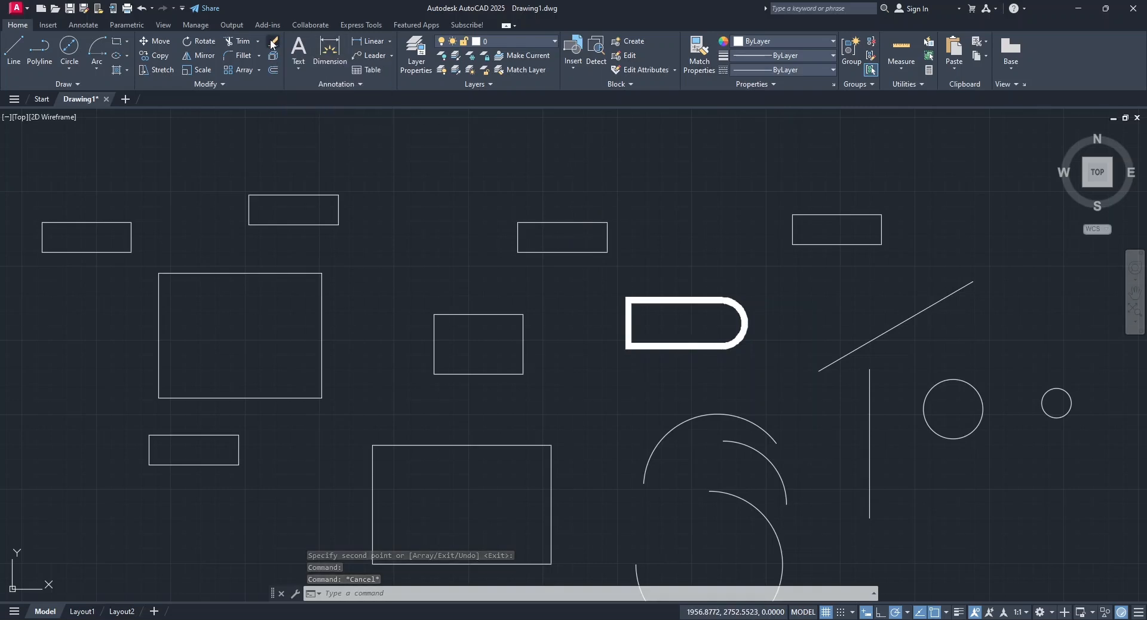
left_click(569, 222)
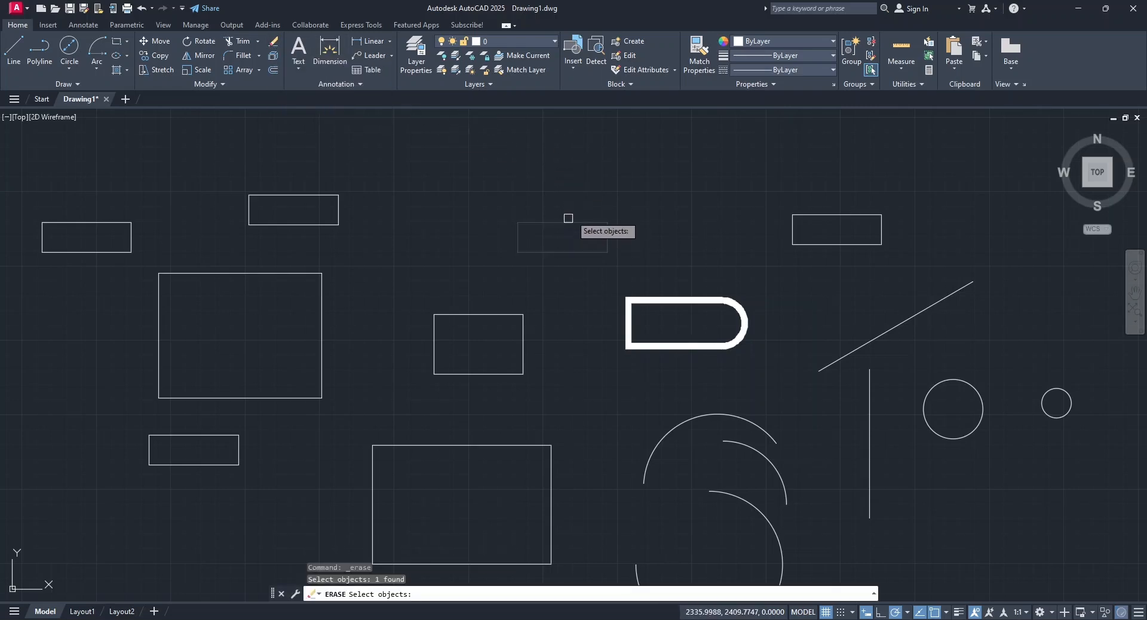
key("Return")
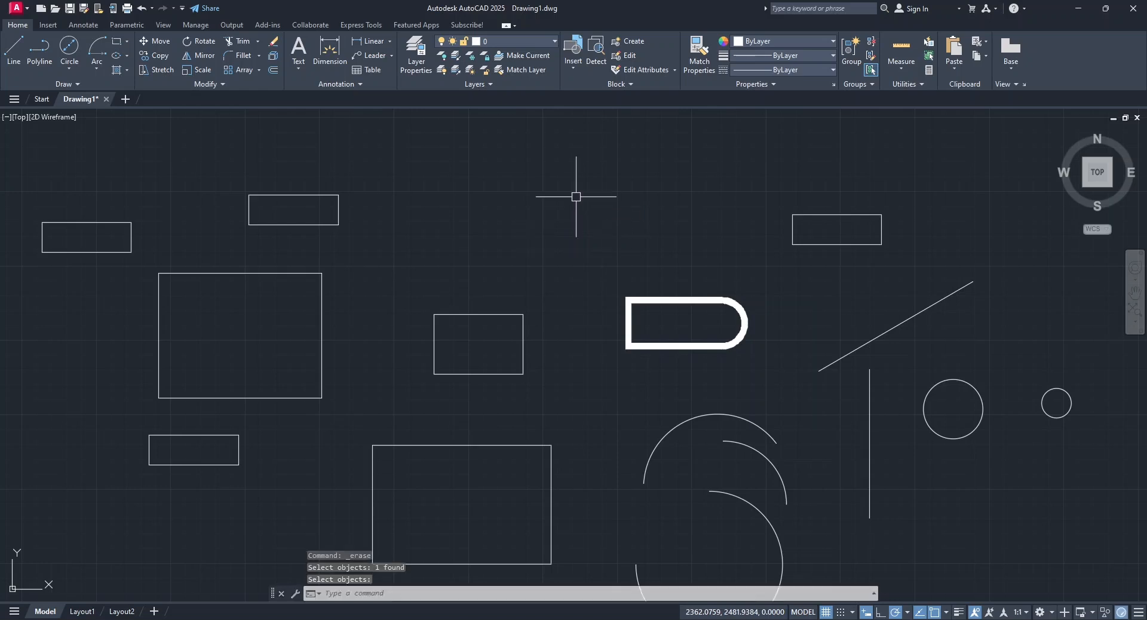
left_click(827, 214)
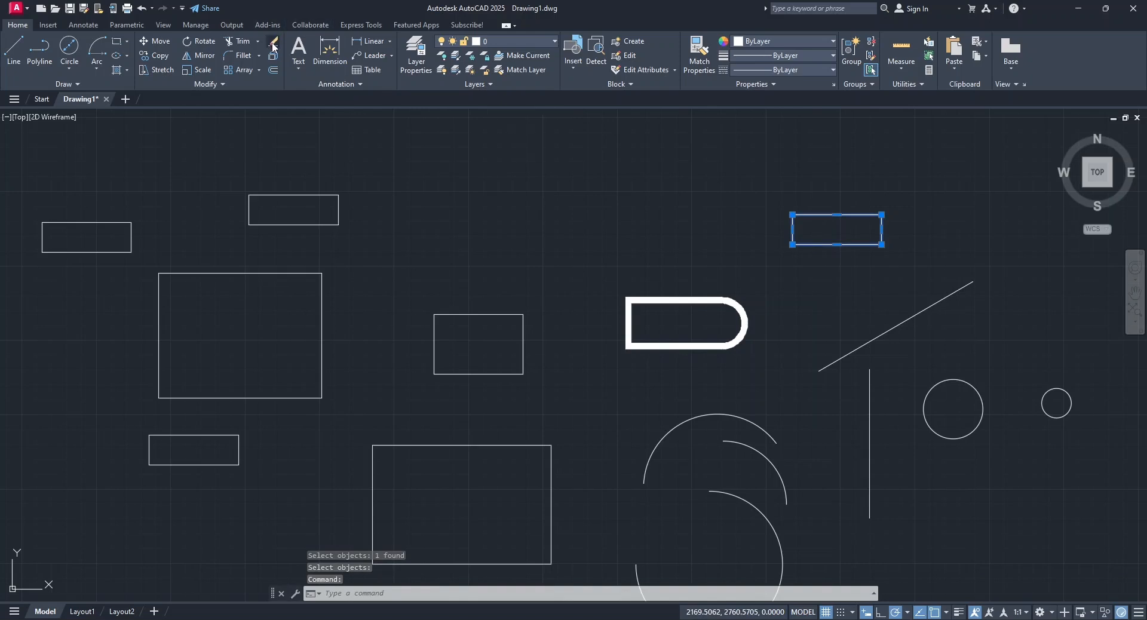
key("Delete")
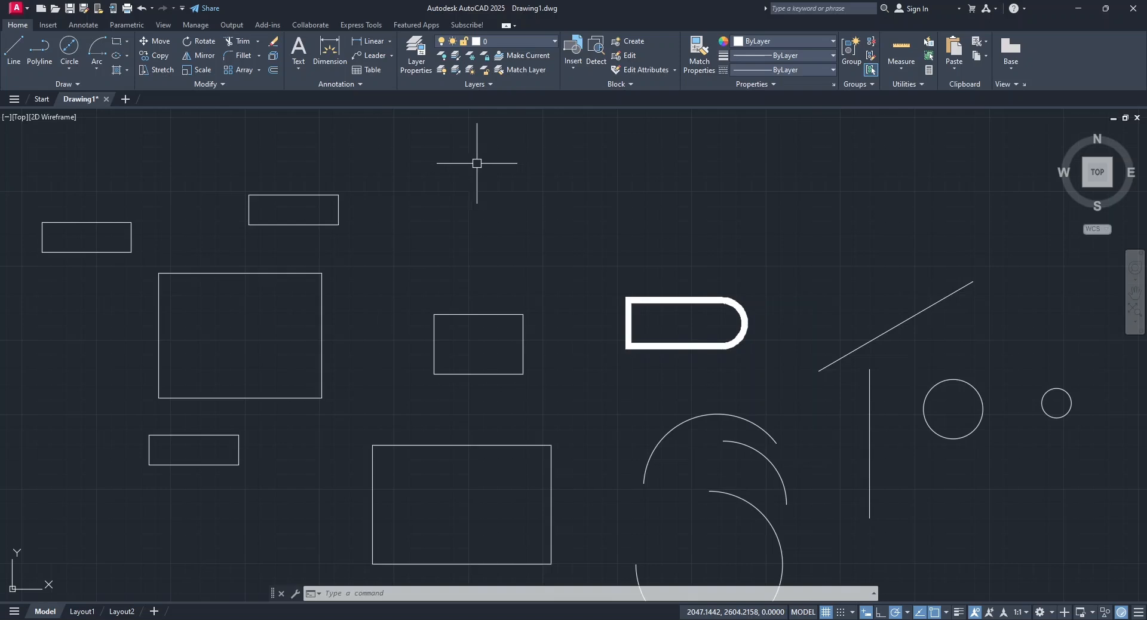
Draw a horizontal line crossing the large left rectangle and the smaller rectangle beside it, extending past both.
left_click(13, 49)
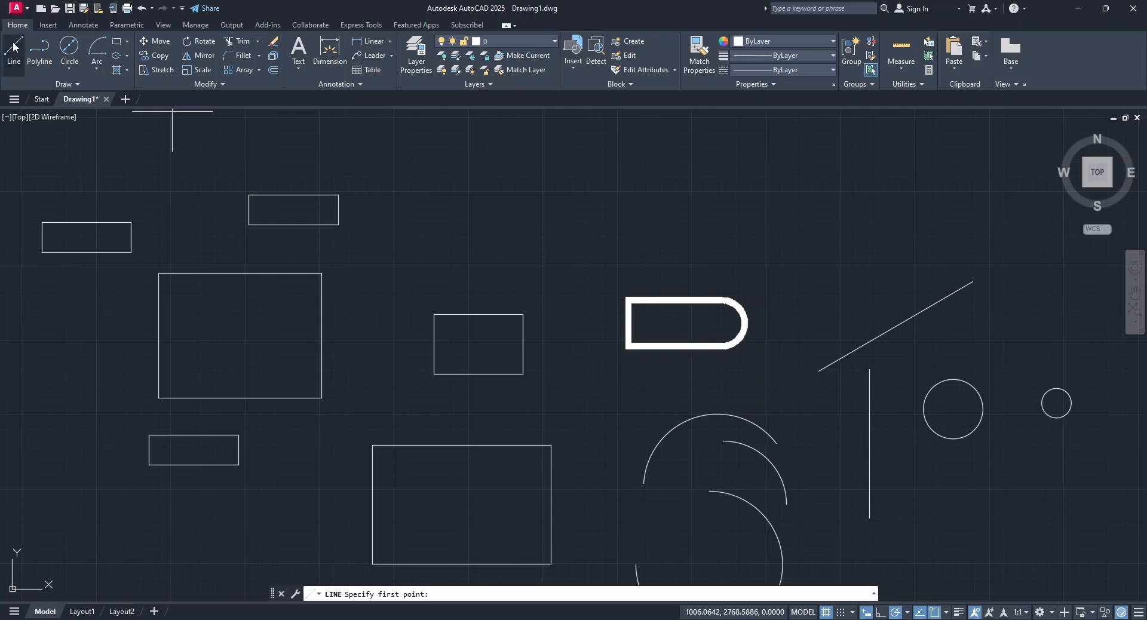
left_click(85, 339)
left_click(582, 349)
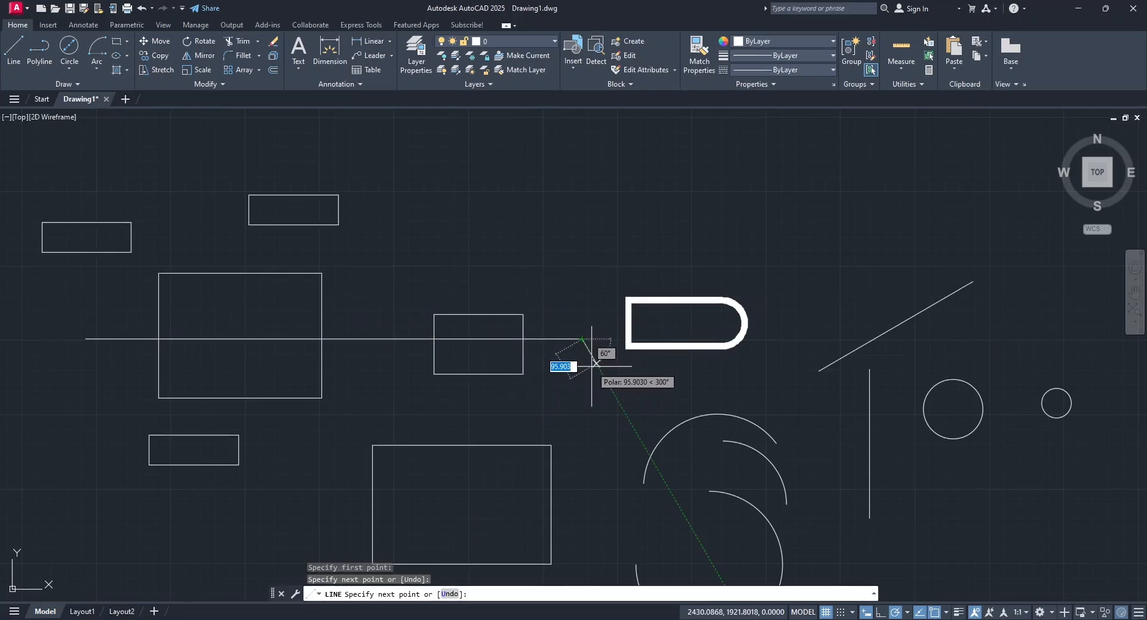
key("Escape")
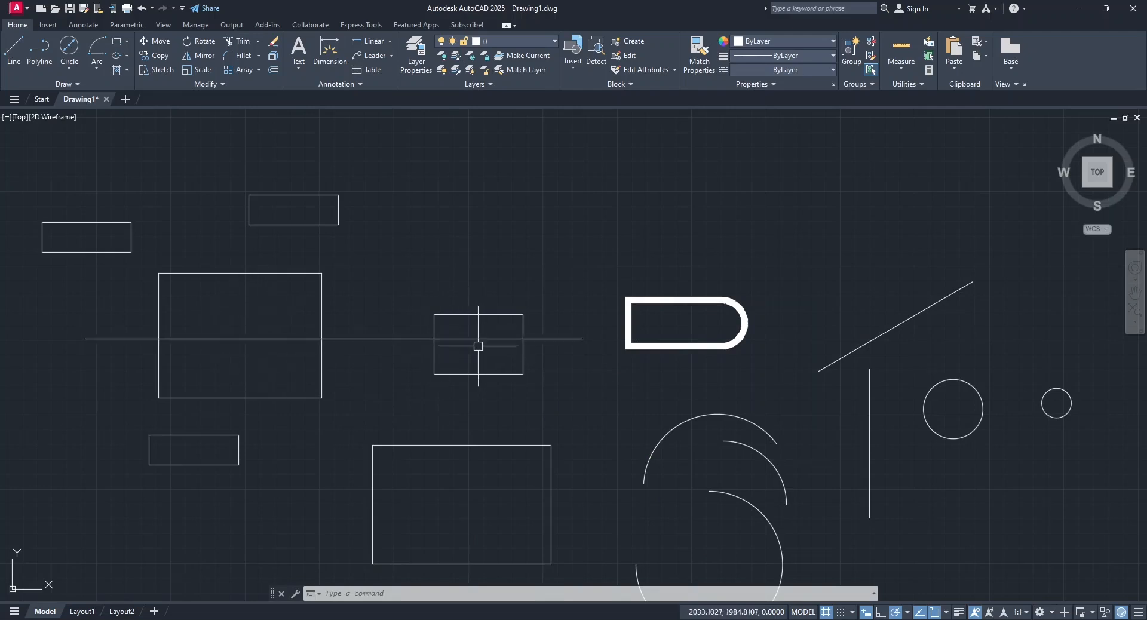
Erase the horizontal line crossing the two rectangles and undo the erasure.
left_click(277, 41)
left_click(402, 339)
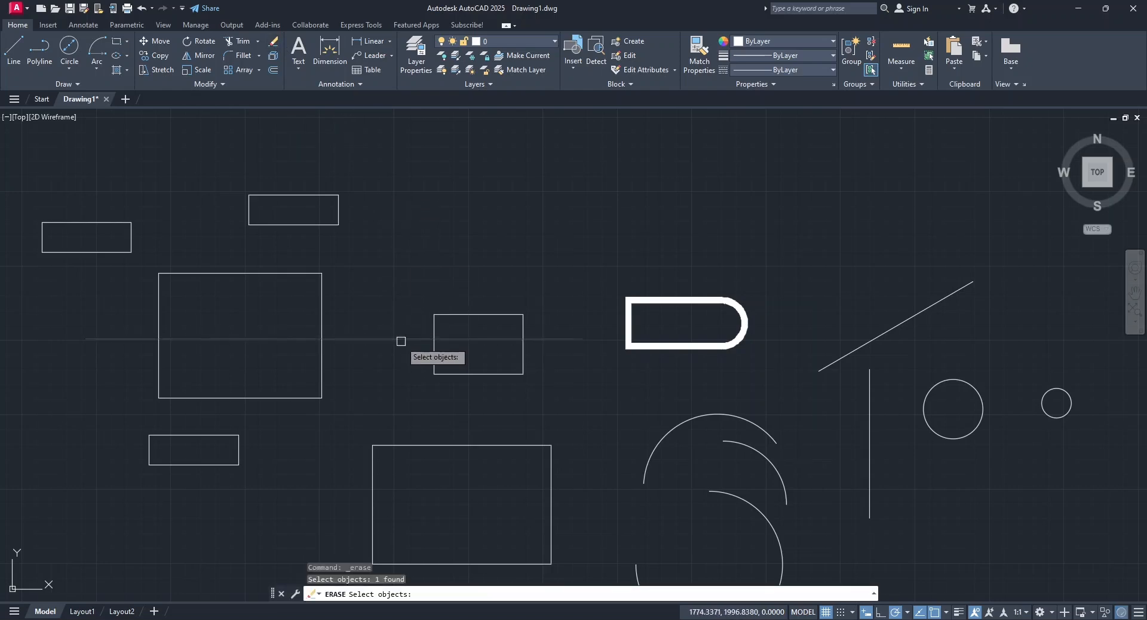
key("Return")
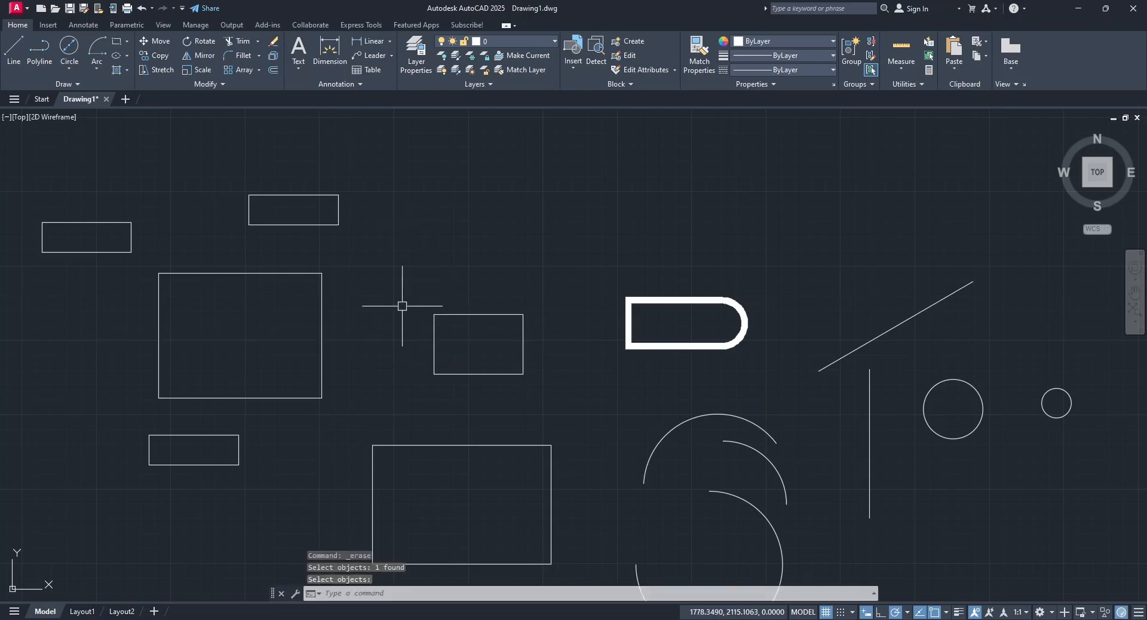
left_click(141, 12)
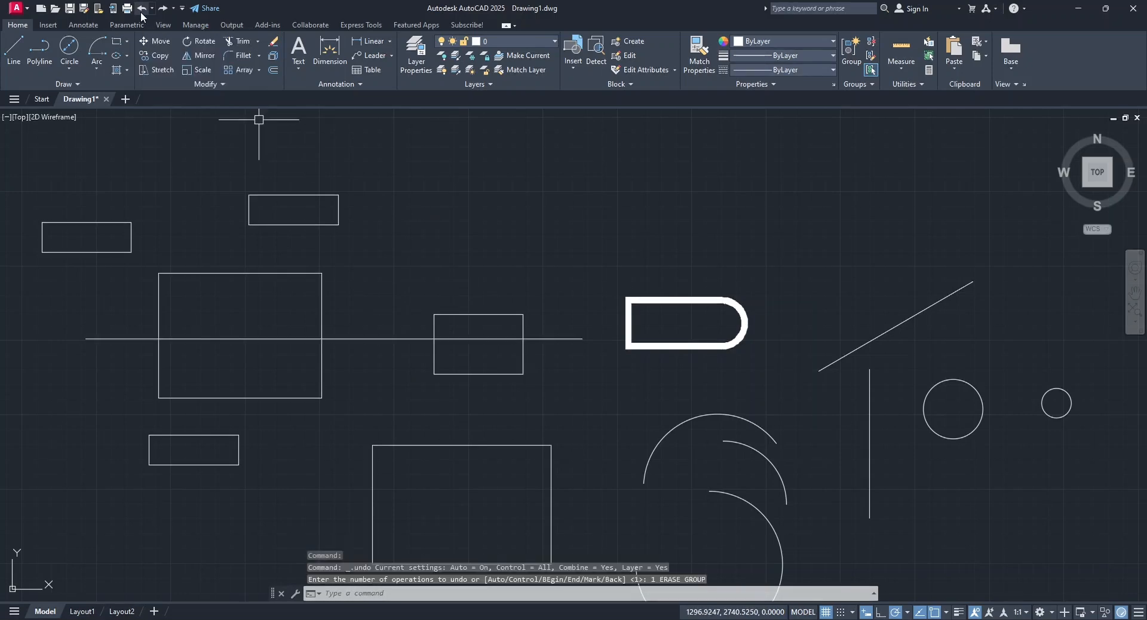
Trim away the parts of the horizontal line that lie inside the two rectangles it crosses.
left_click(235, 41)
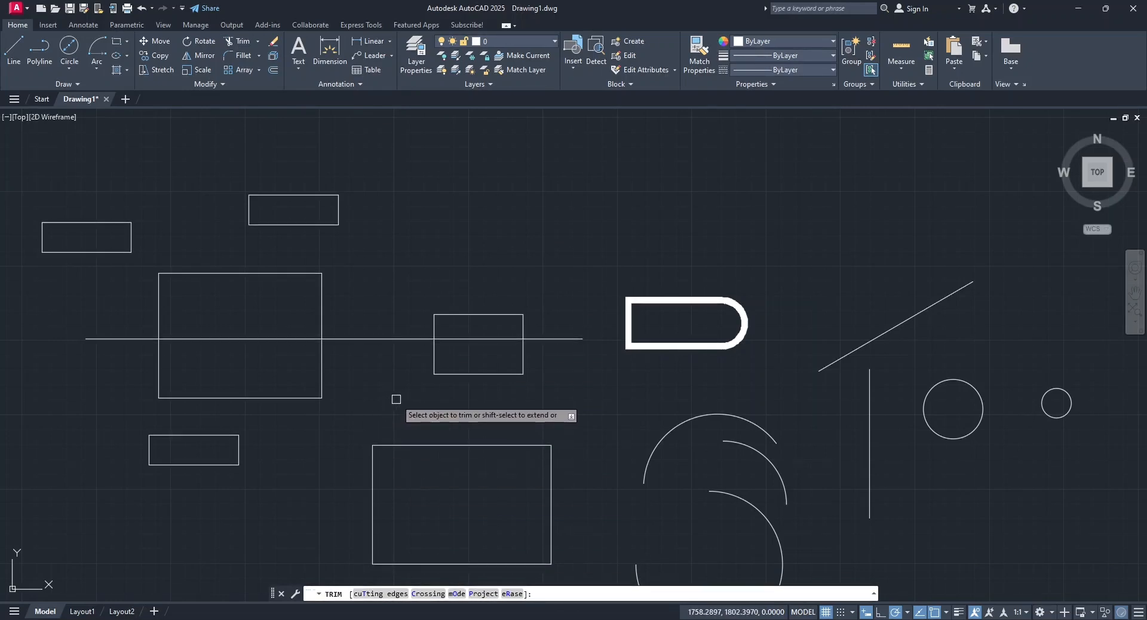
left_click(248, 338)
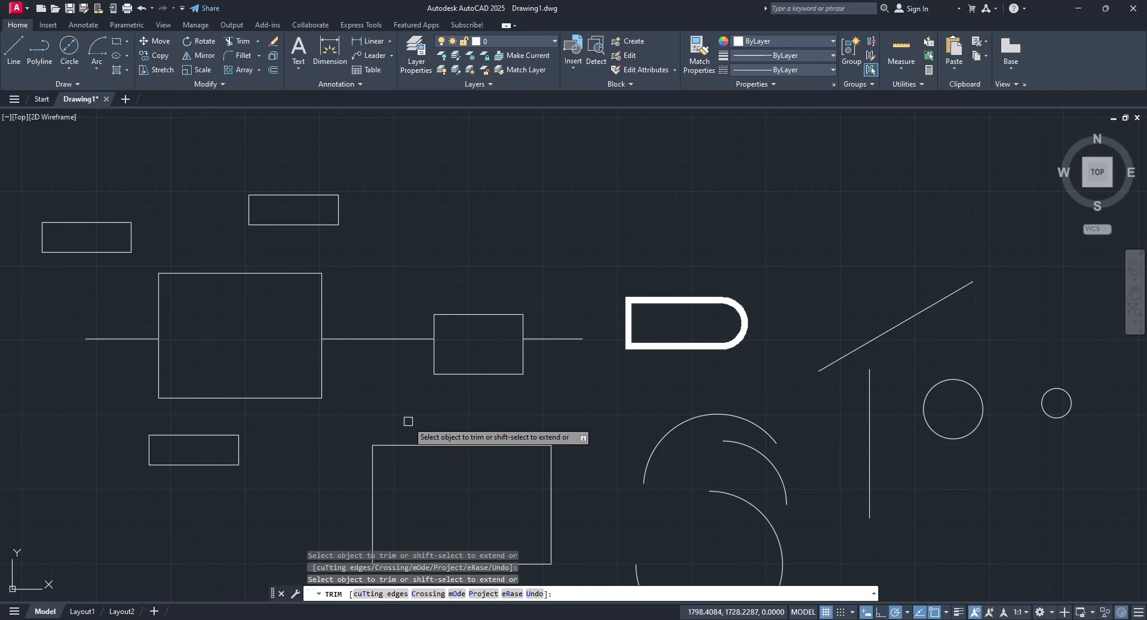
key("Escape")
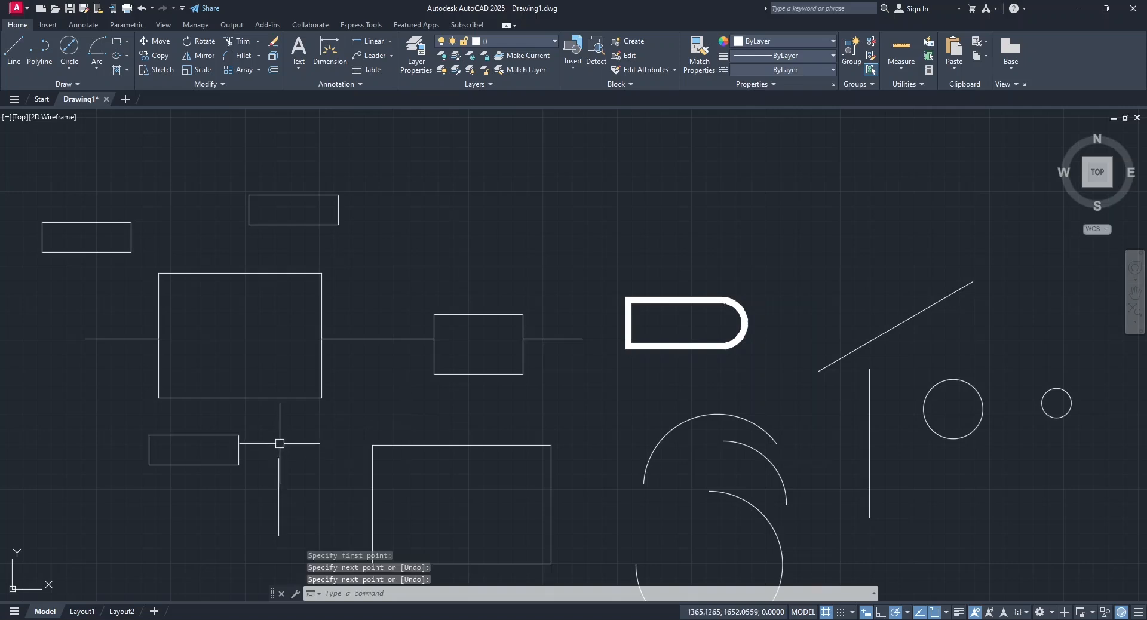
left_click(13, 51)
left_click(278, 459)
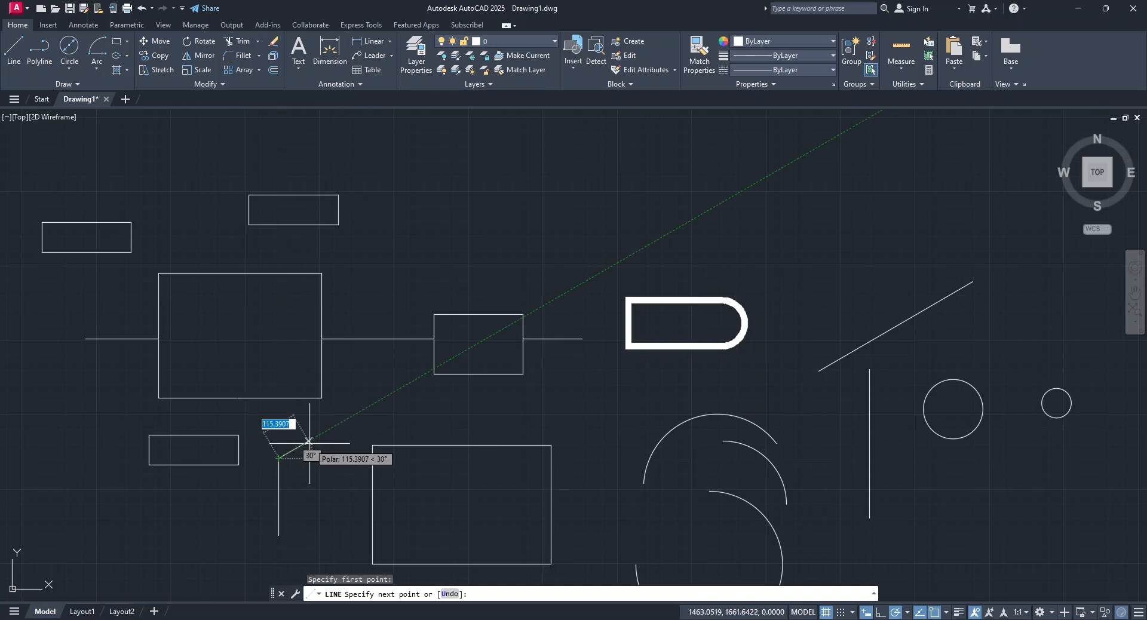
key("Escape")
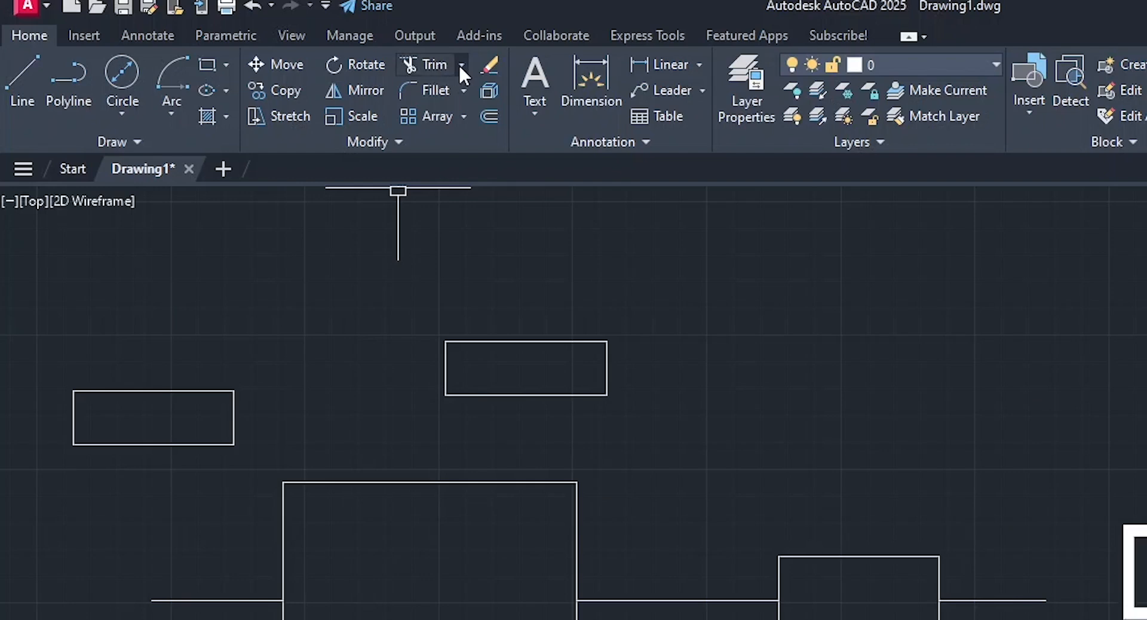
Extend the short vertical line up to the large left rectangle's bottom edge and on to its top edge.
left_click(461, 66)
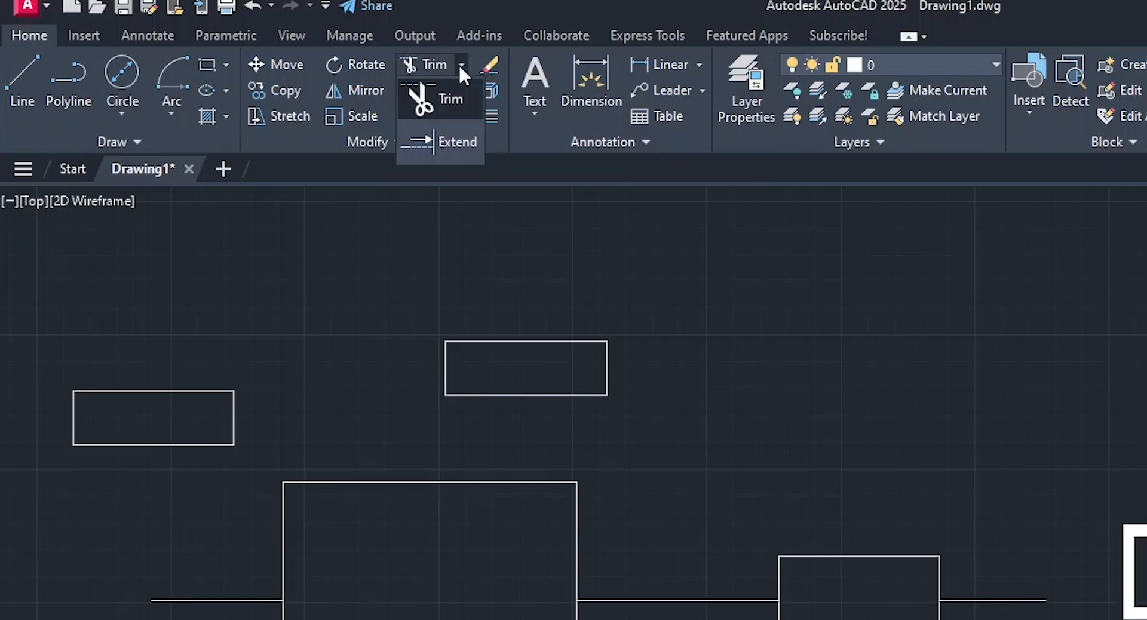
left_click(439, 140)
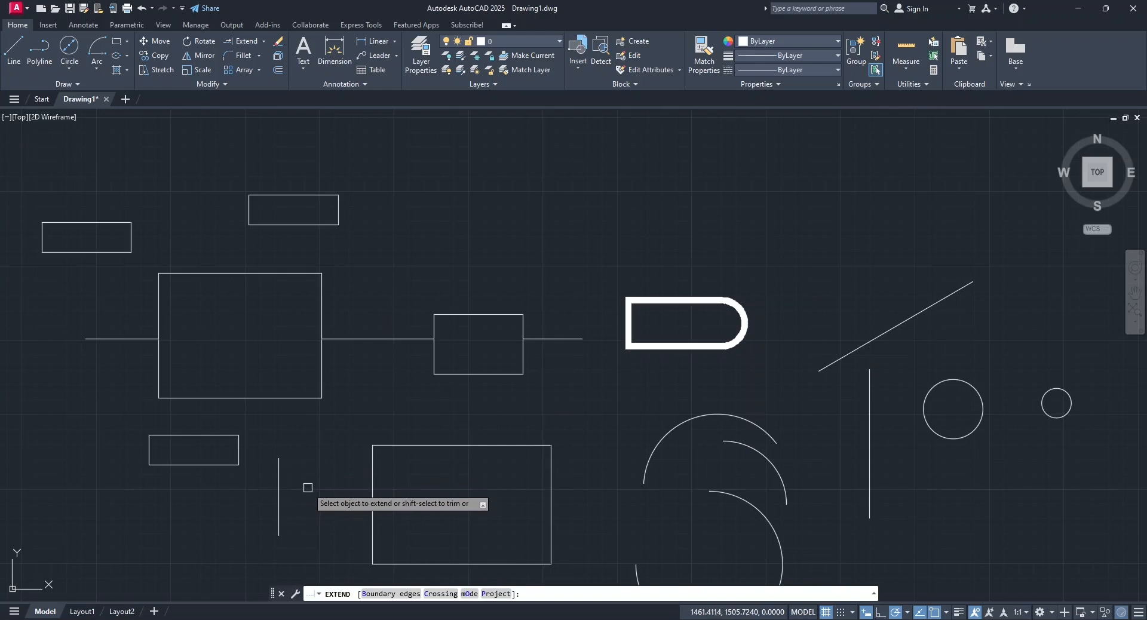
left_click(278, 468)
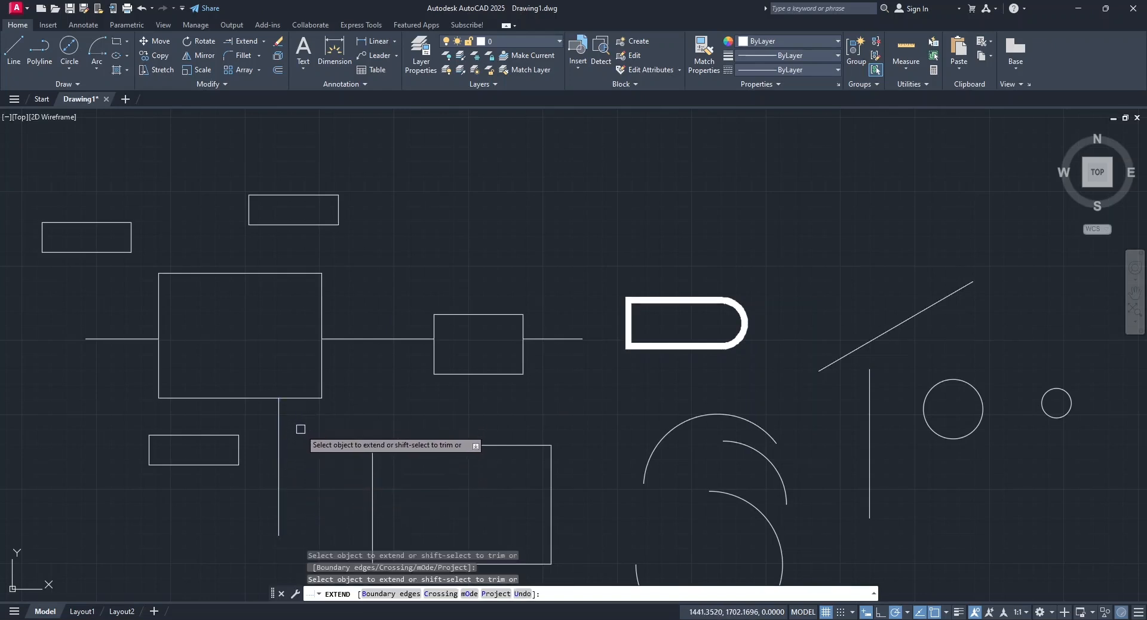
left_click(284, 413)
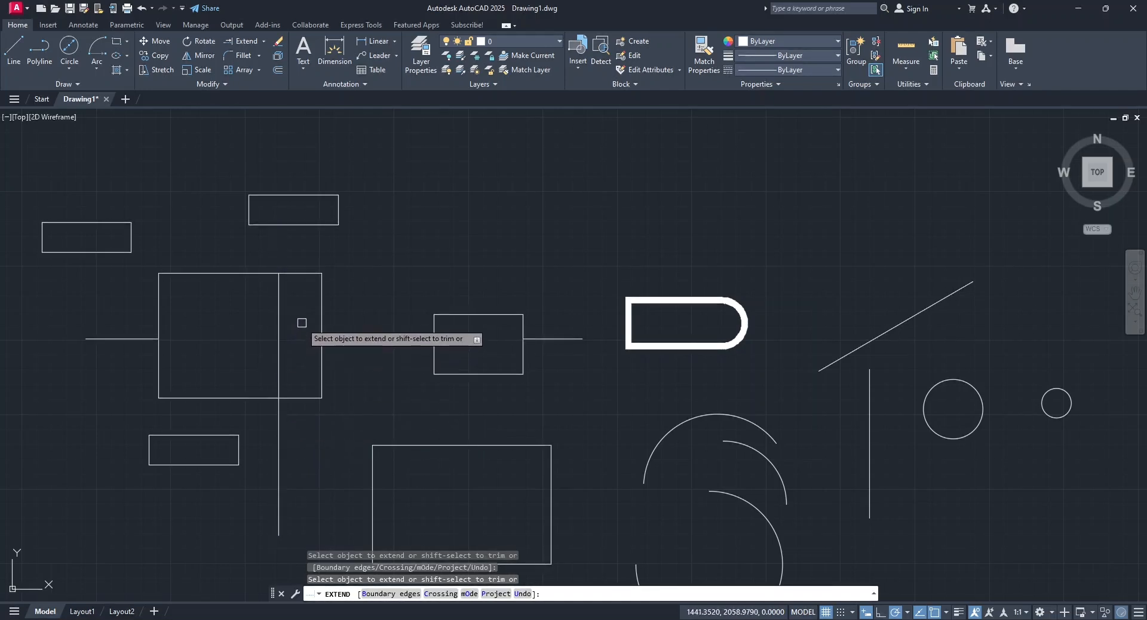
Extend the vertical line up to the small upper rectangle's bottom edge and on to its top edge.
left_click(282, 287)
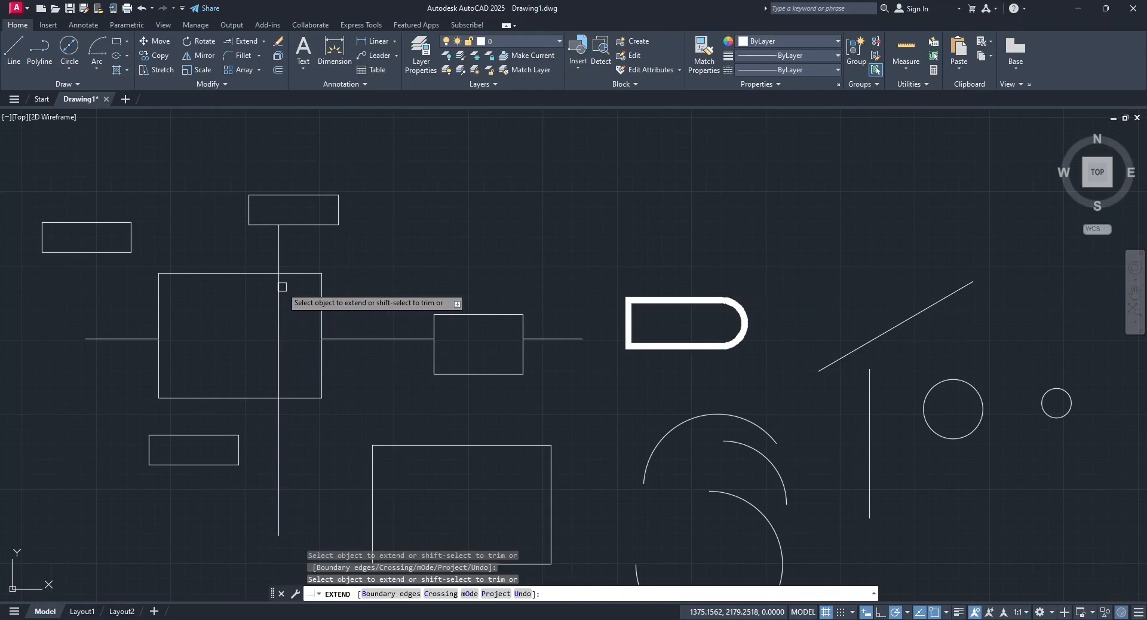
left_click(280, 247)
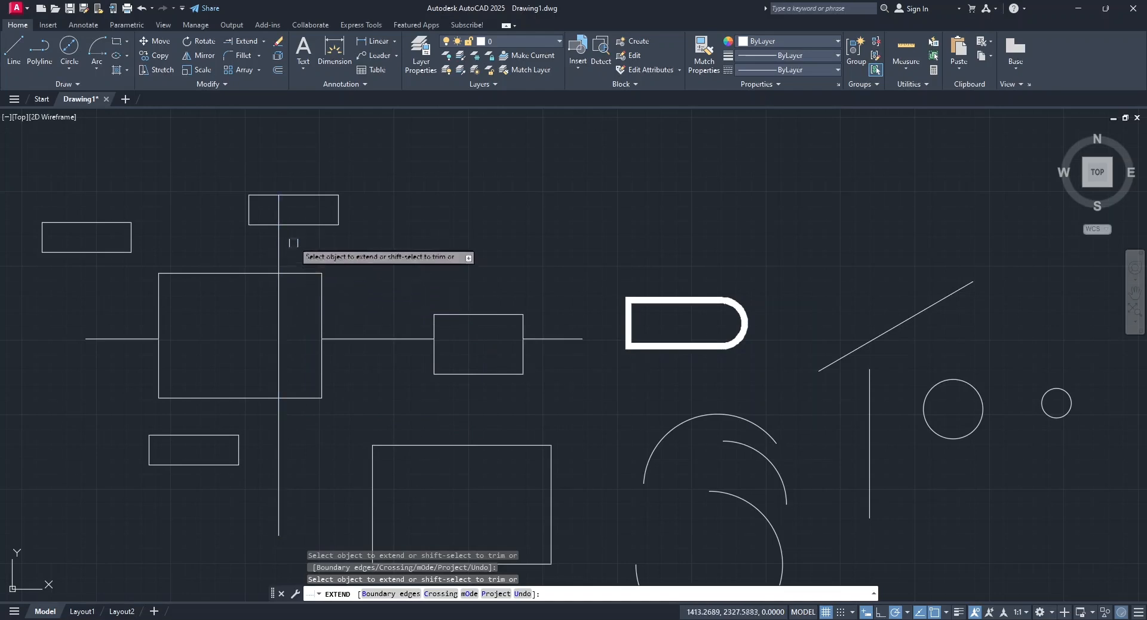
left_click(278, 211)
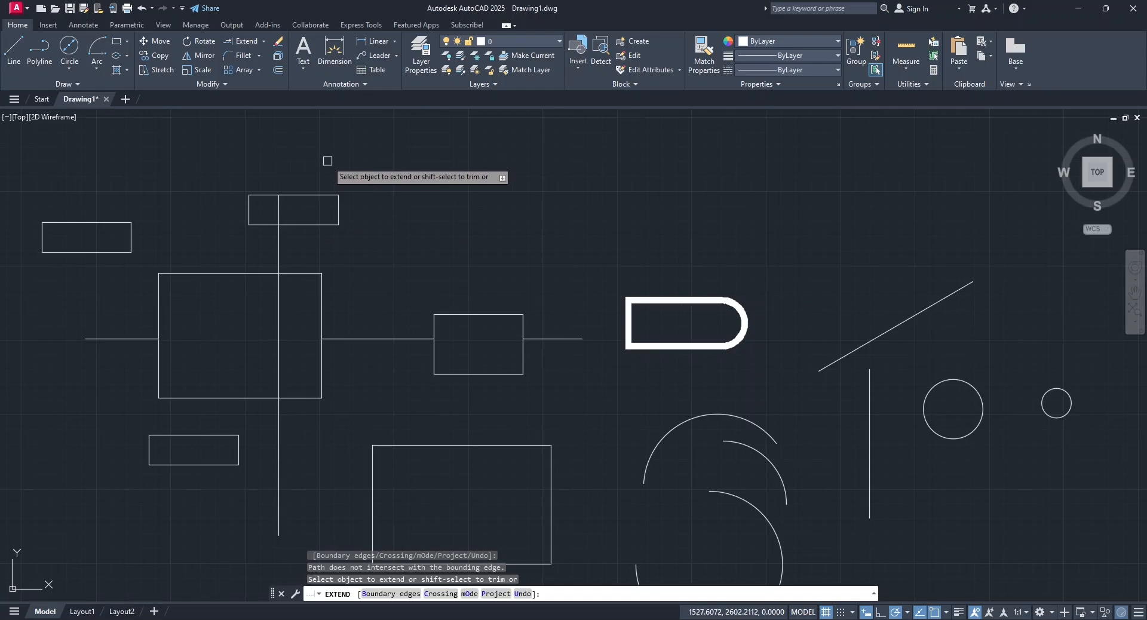
key("space")
Draw a horizontal line about 600 units long above the small upper rectangle, spanning past both of its sides.
type("l")
key("space")
left_click(210, 146)
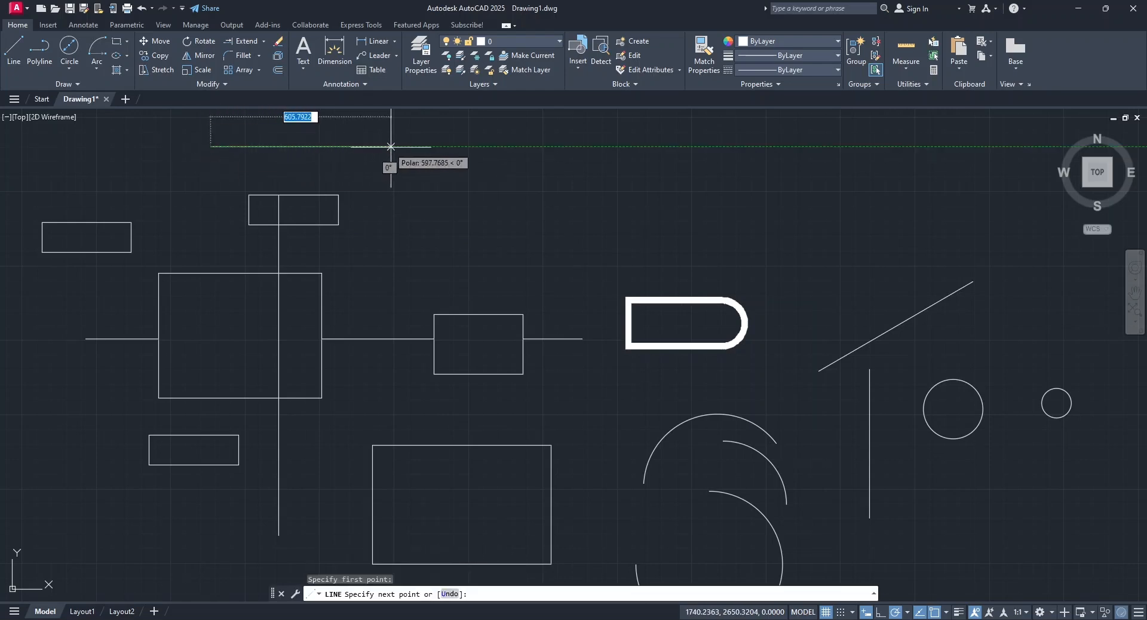
left_click(391, 147)
key("space")
Extend the vertical line up to the new horizontal line and trim away its parts inside the two rectangles it crosses.
left_click(239, 42)
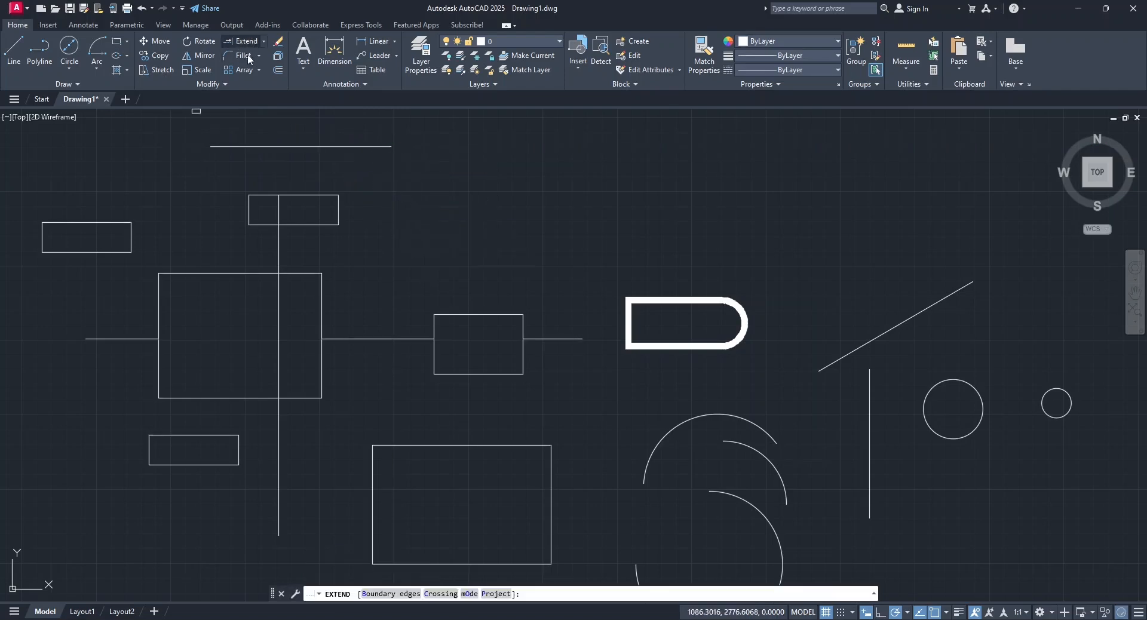
left_click(286, 197)
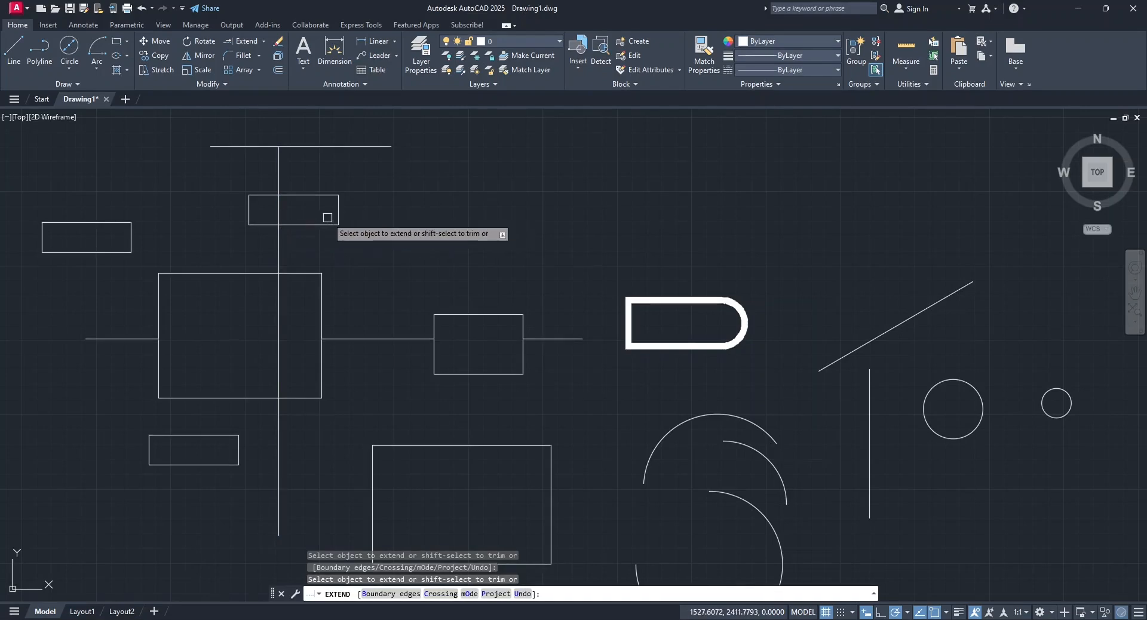
left_click(279, 210, "shift")
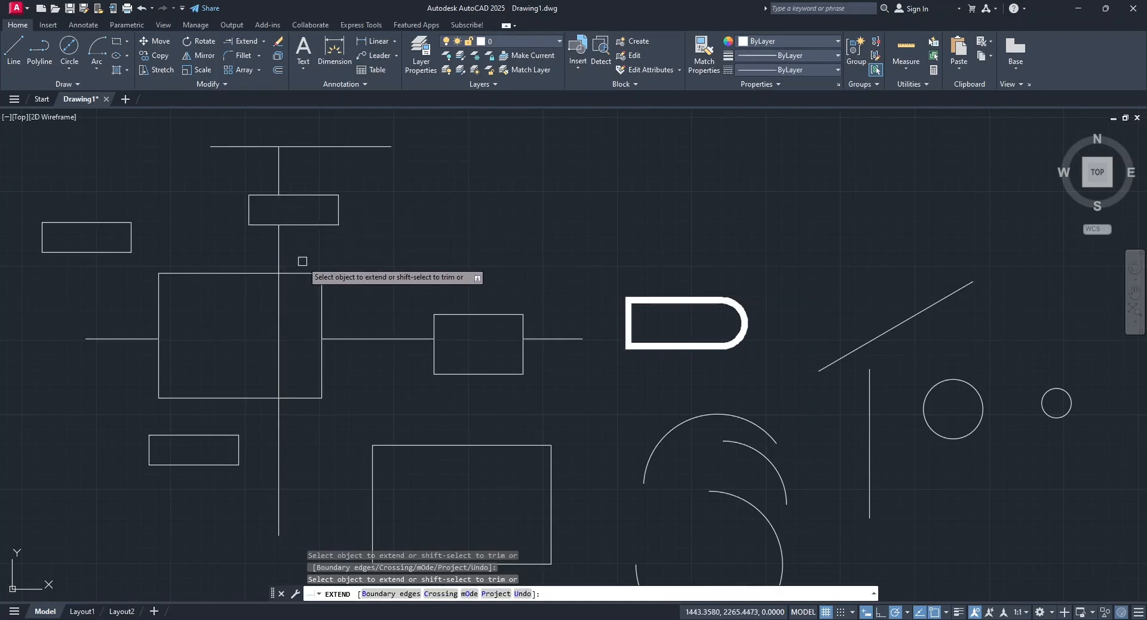
left_click(280, 304, "shift")
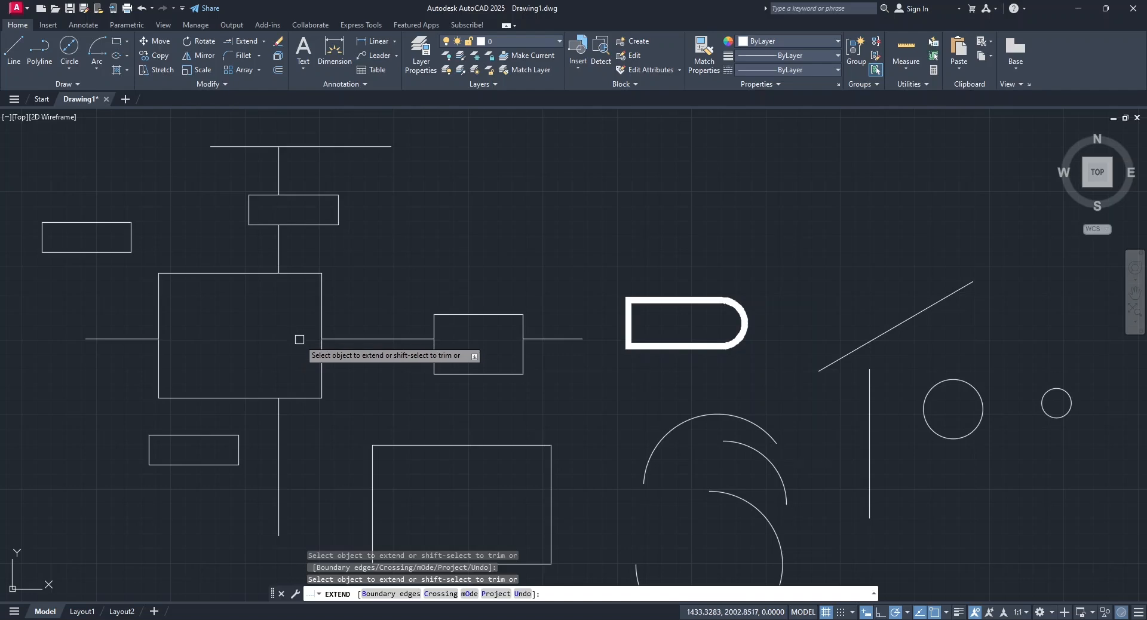
key("Return")
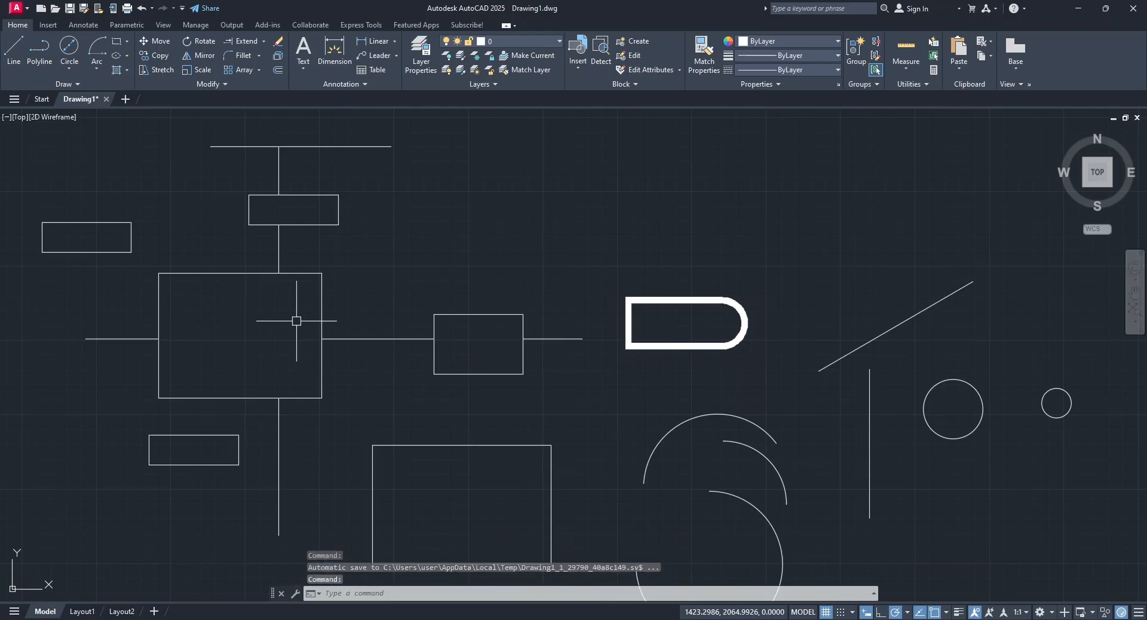
Fillet the upper vertical segment and the horizontal line above it with radius 30, and undo the fillet.
left_click(237, 57)
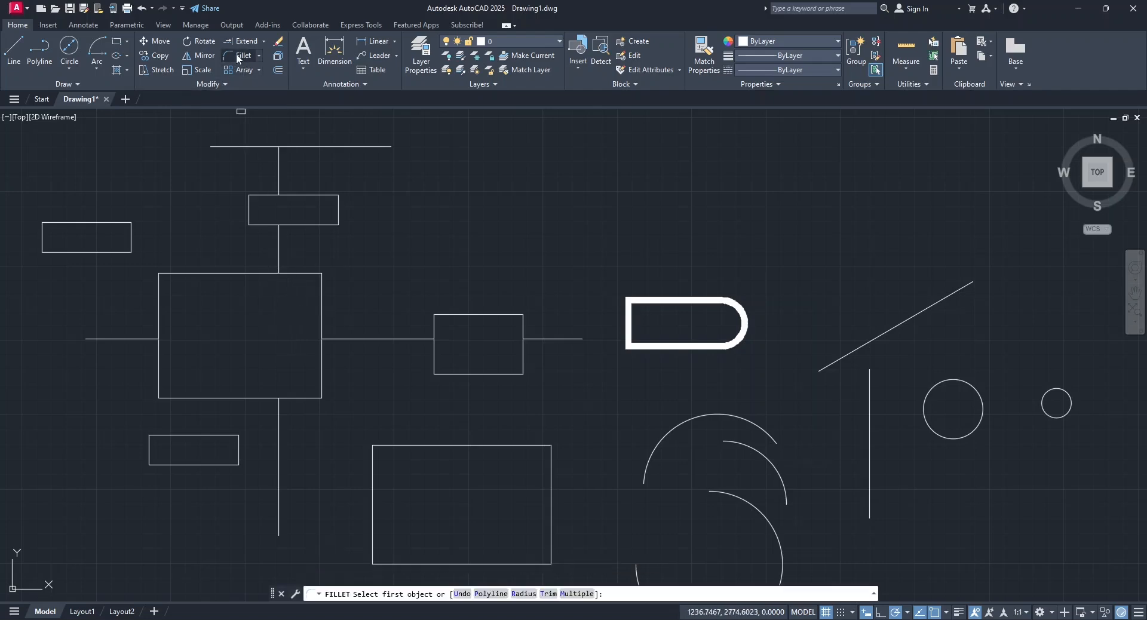
left_click(524, 594)
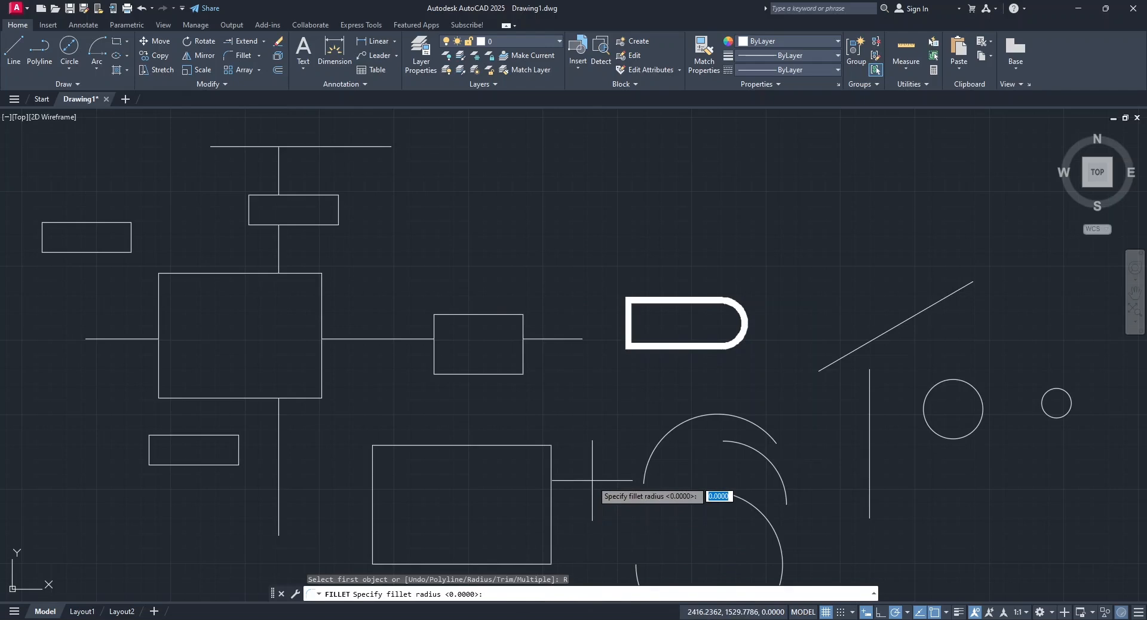
type("30")
key("Return")
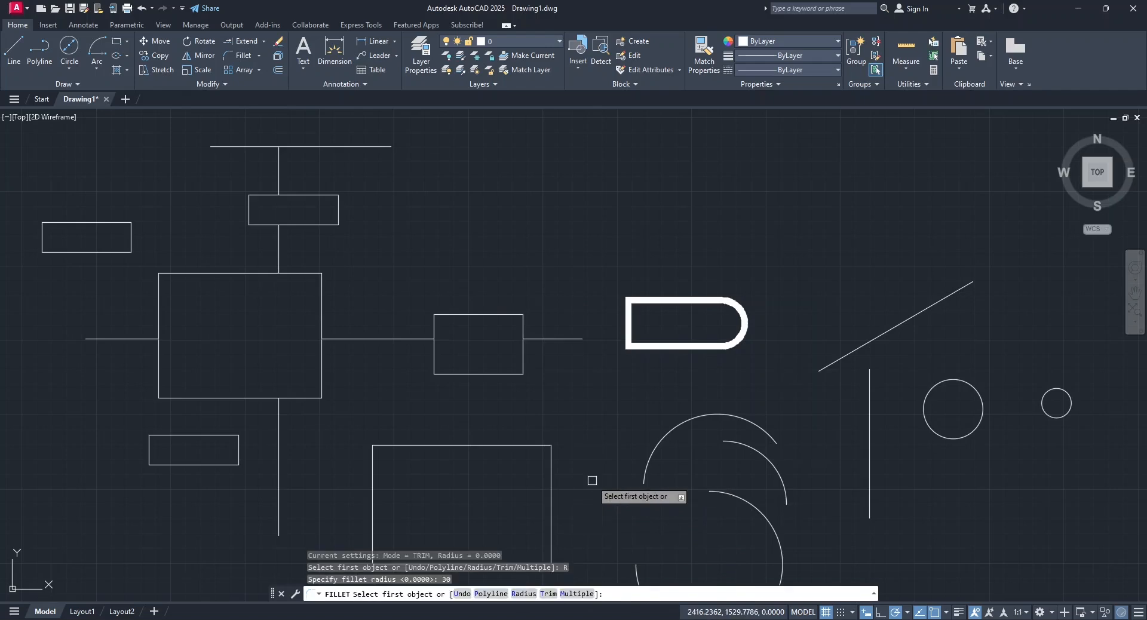
left_click(284, 174)
left_click(279, 173)
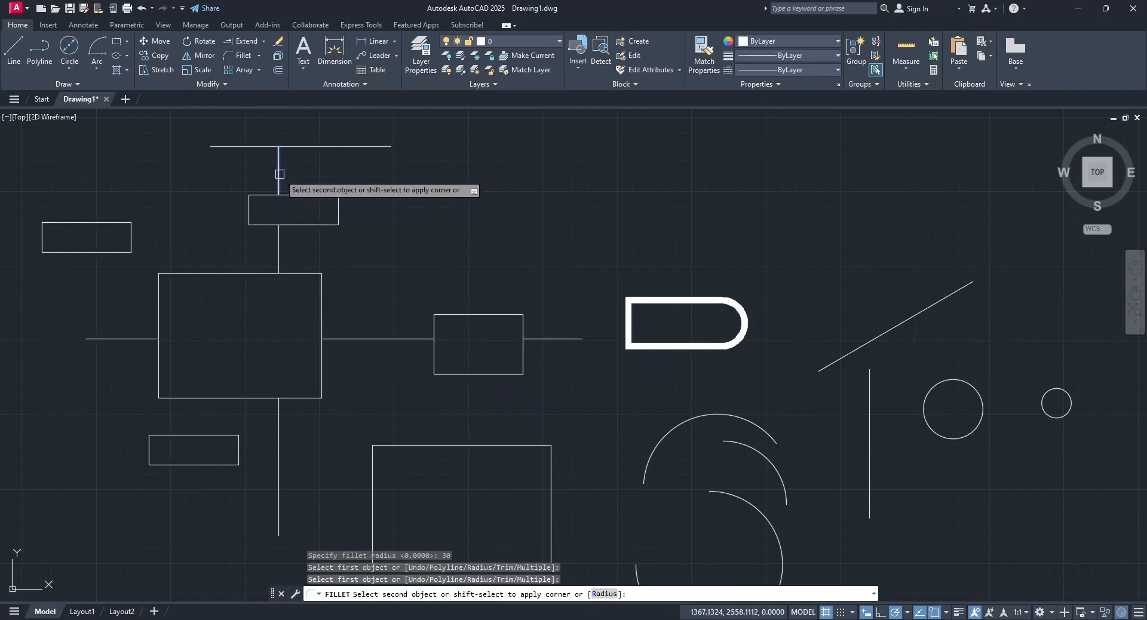
left_click(296, 147)
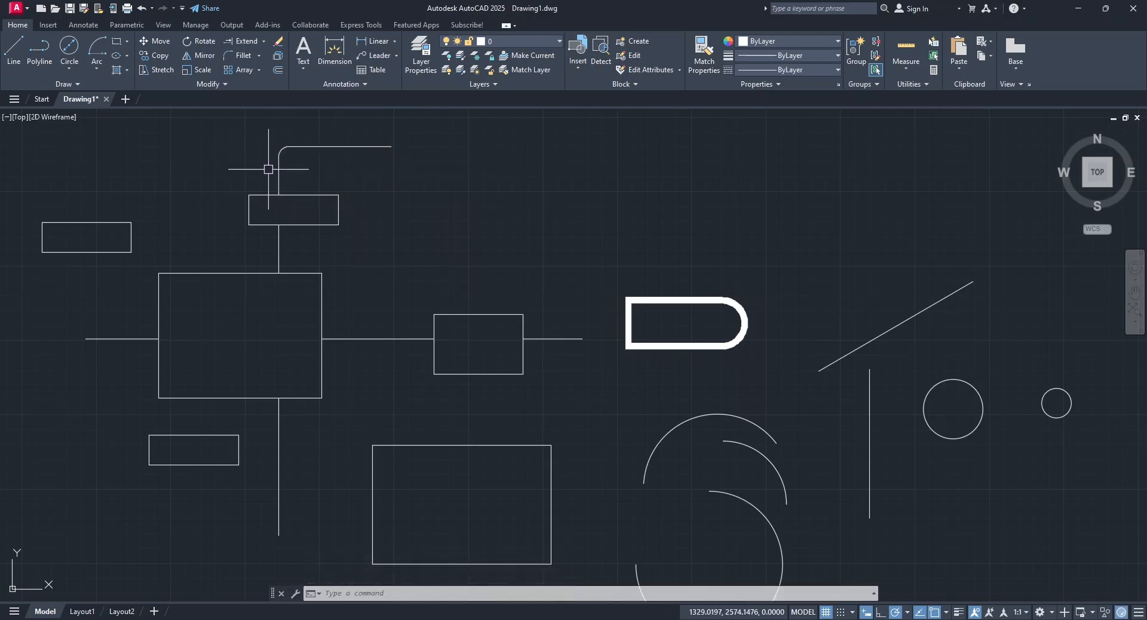
left_click(139, 8)
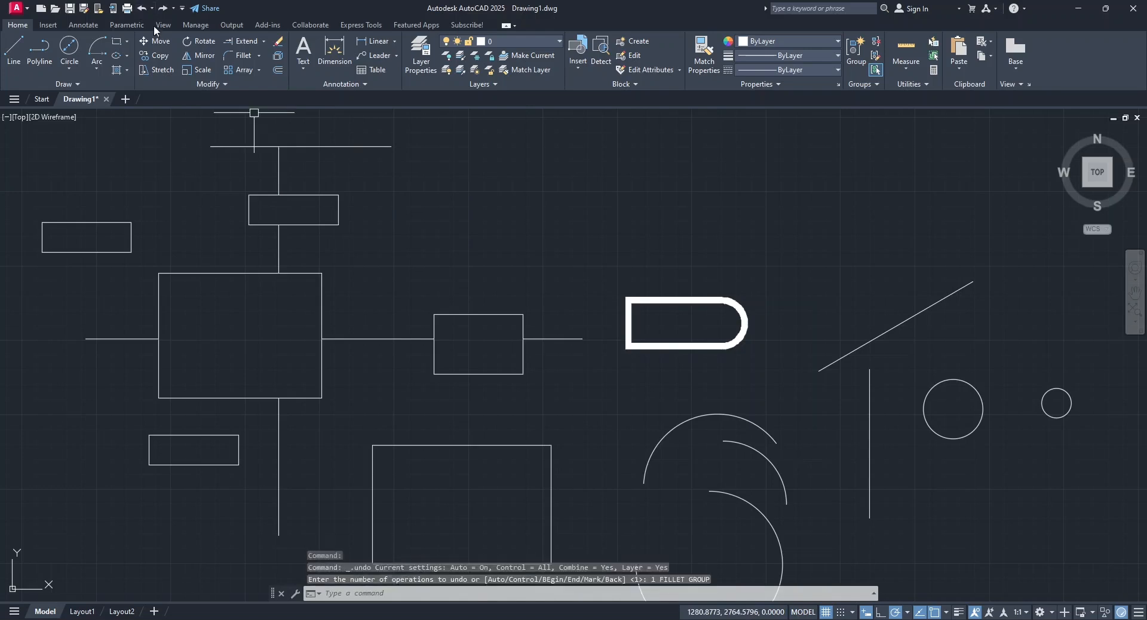
Fillet the upper vertical segment with the right part of the horizontal line above it using radius 0.
left_click(230, 54)
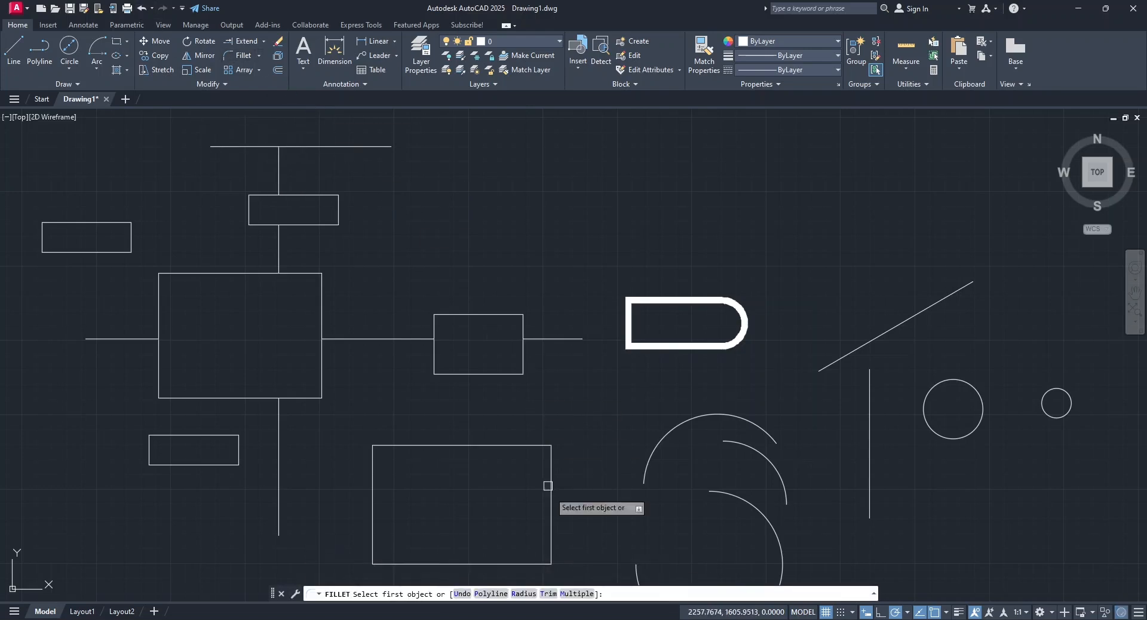
left_click(523, 594)
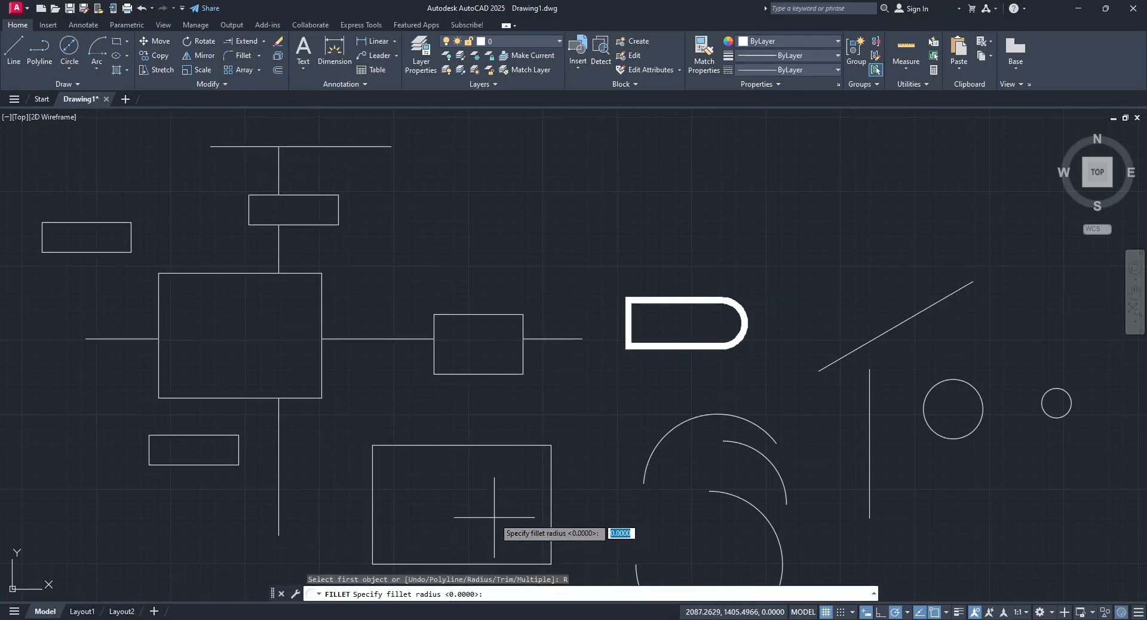
type("0")
key("Return")
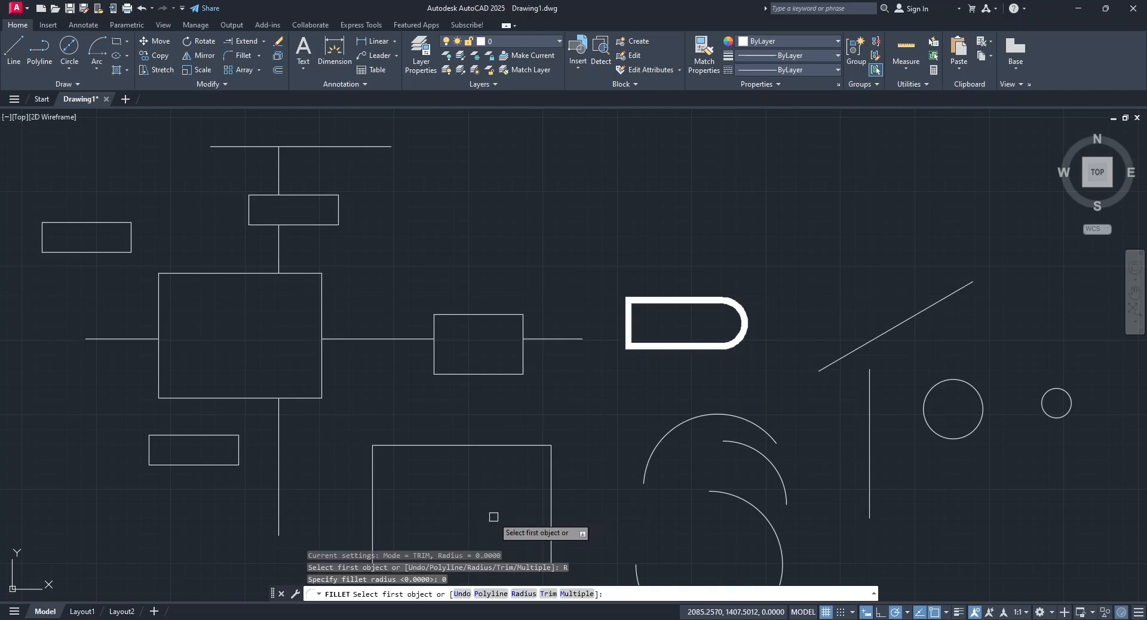
left_click(281, 173)
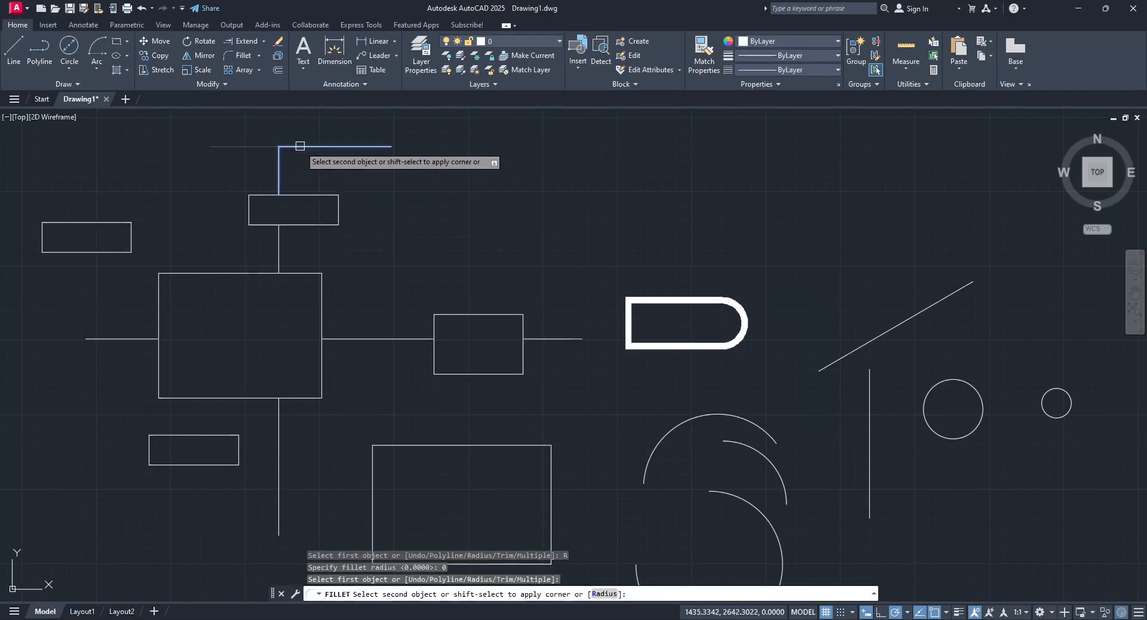
left_click(300, 146)
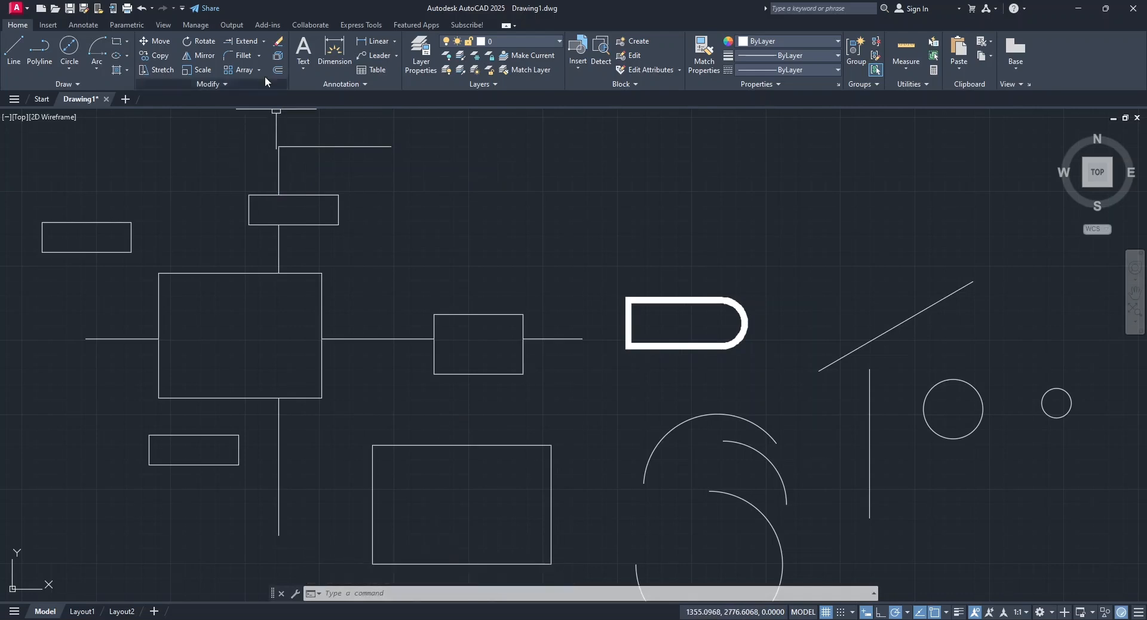
Use Fillet's Multiple option with radius 30 on the large left rectangle's two right corners and the lower rectangle's top-right corner.
left_click(234, 55)
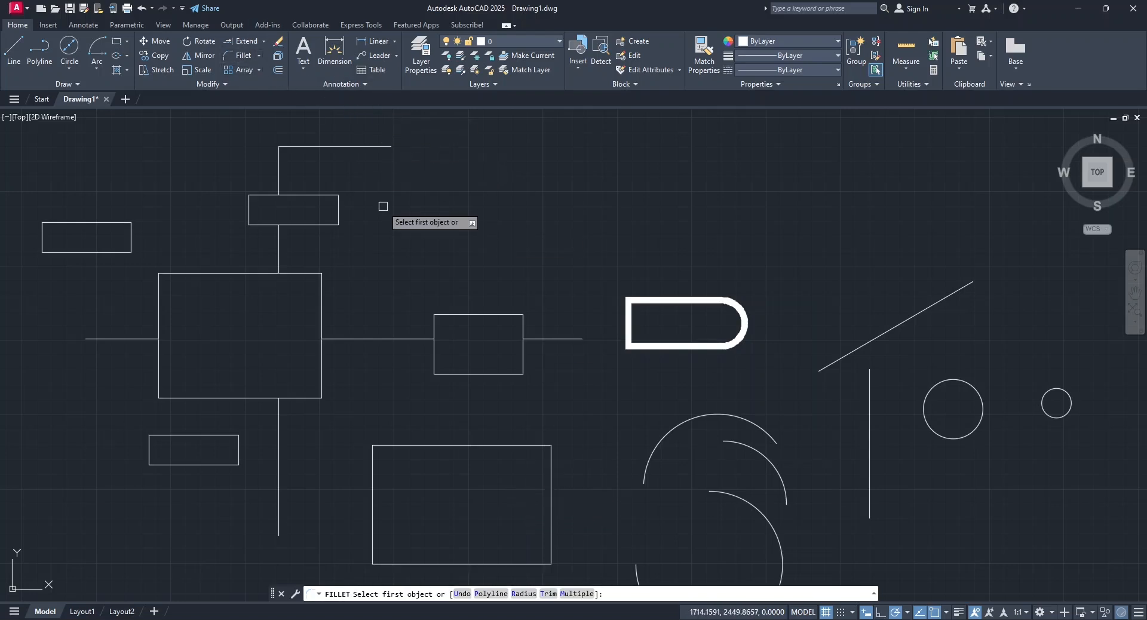
left_click(577, 593)
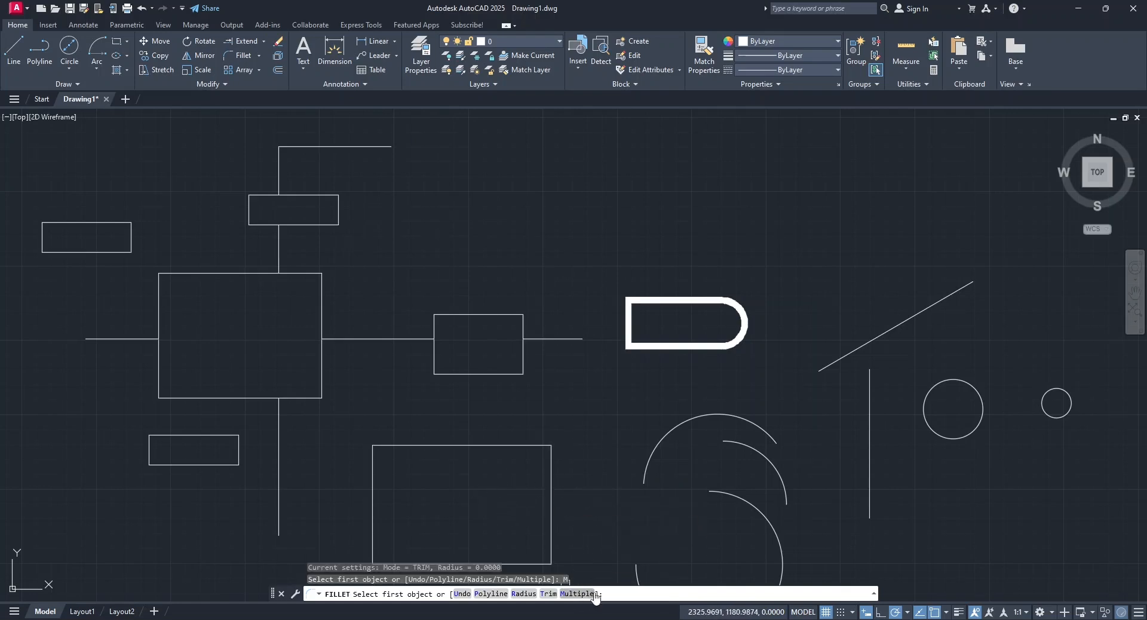
left_click(531, 594)
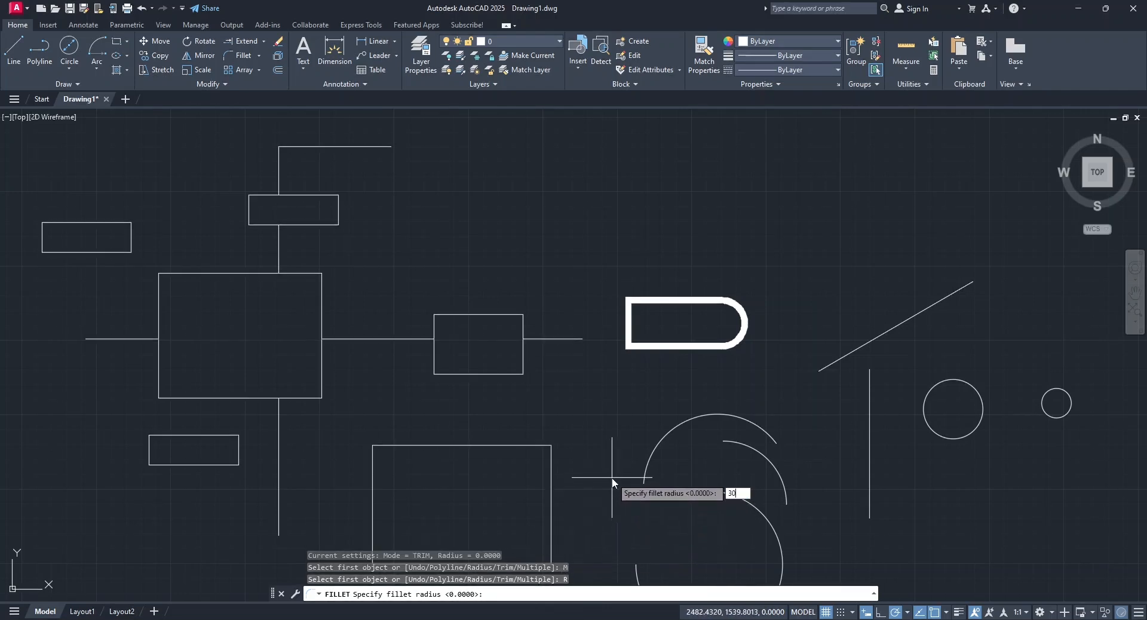
type("30")
key("Return")
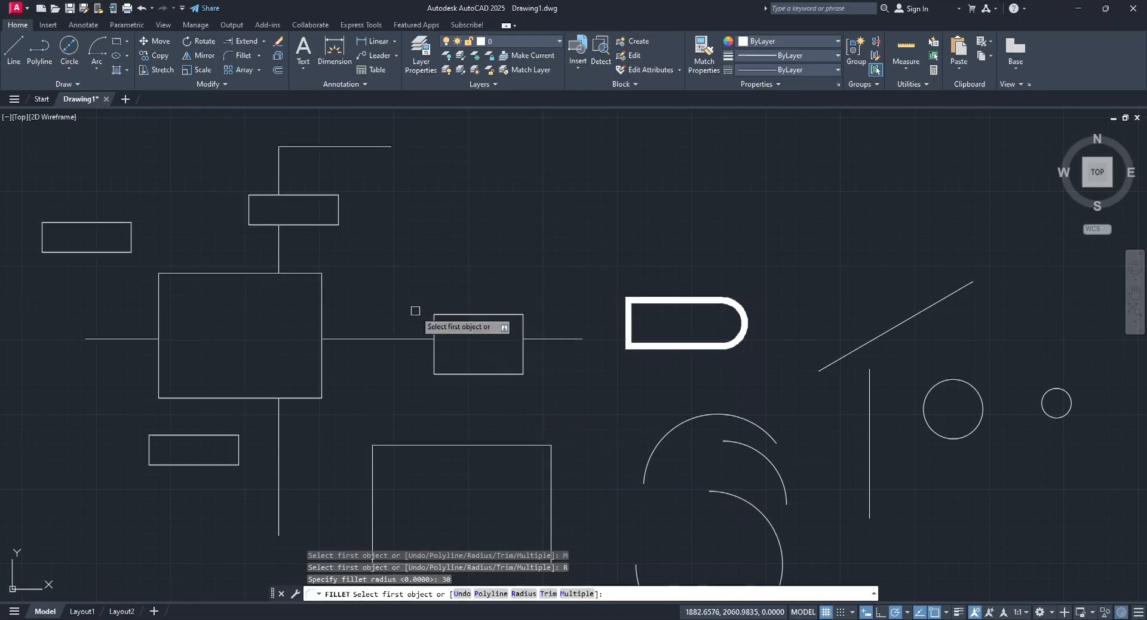
left_click(235, 273)
left_click(322, 291)
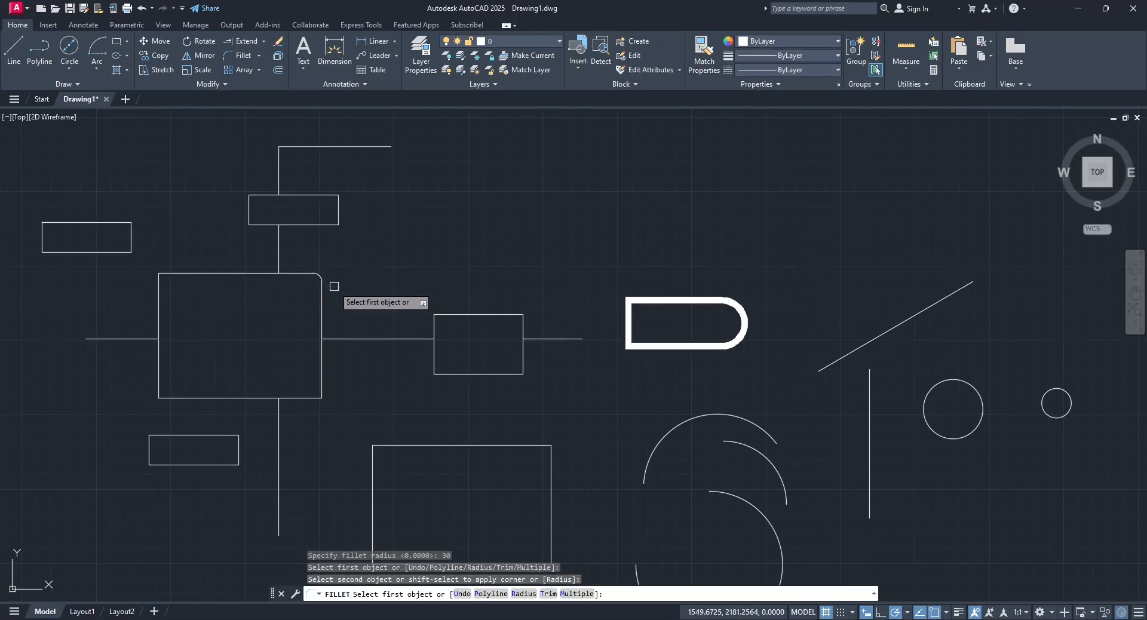
left_click(316, 398)
left_click(322, 389)
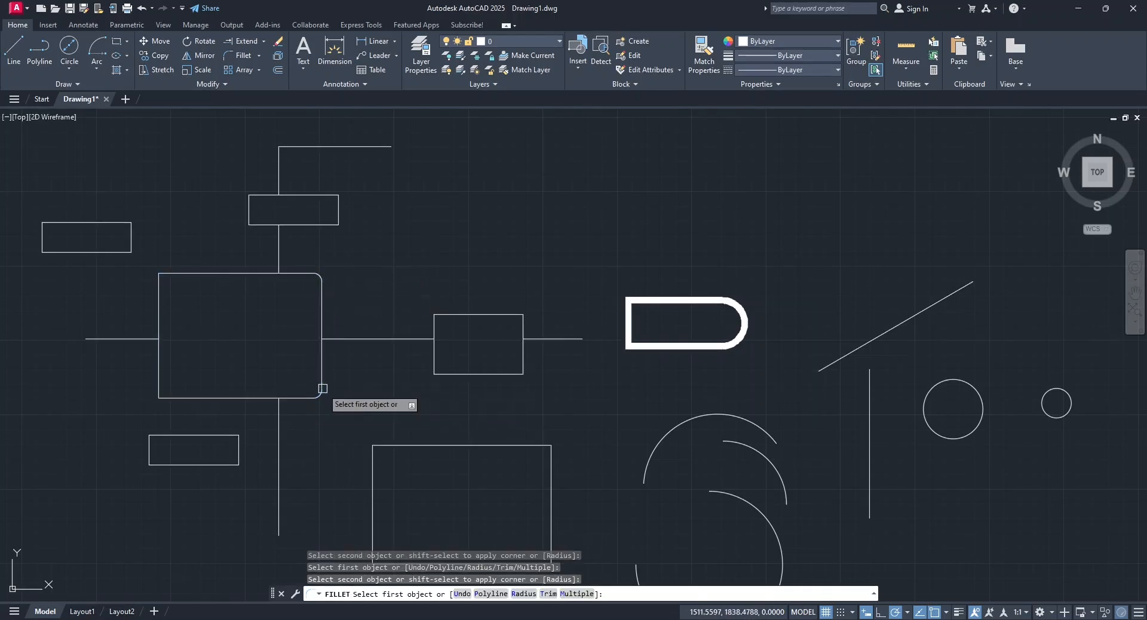
left_click(526, 449)
left_click(550, 463)
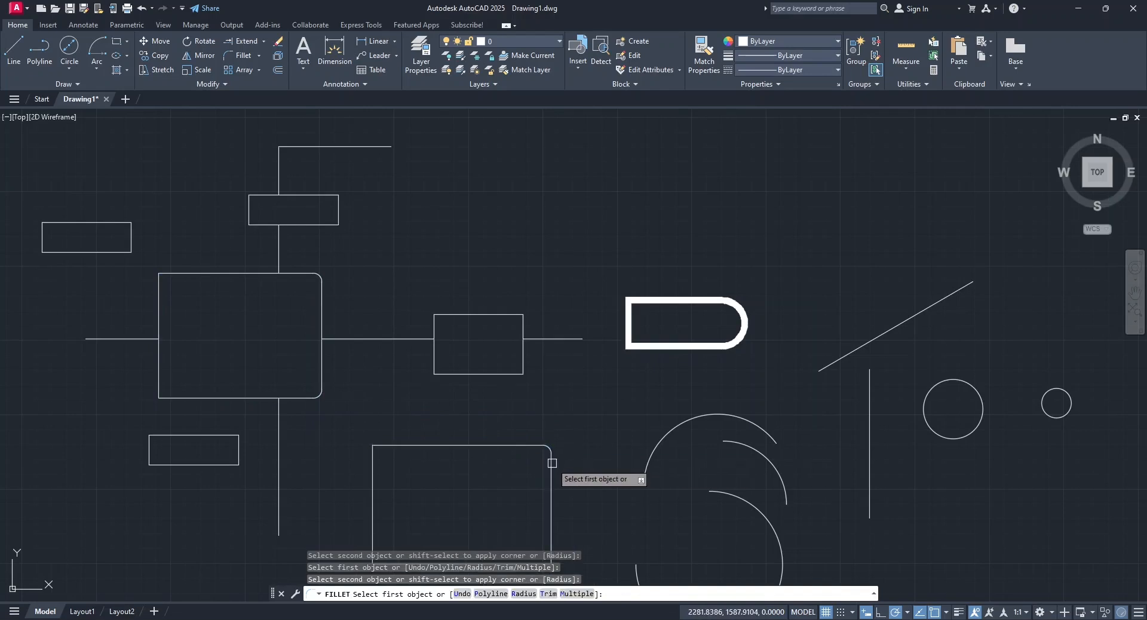
Set the fillet radius to 70 and round the lower rectangle's top-left corner and the large left rectangle's bottom-left corner.
left_click(523, 594)
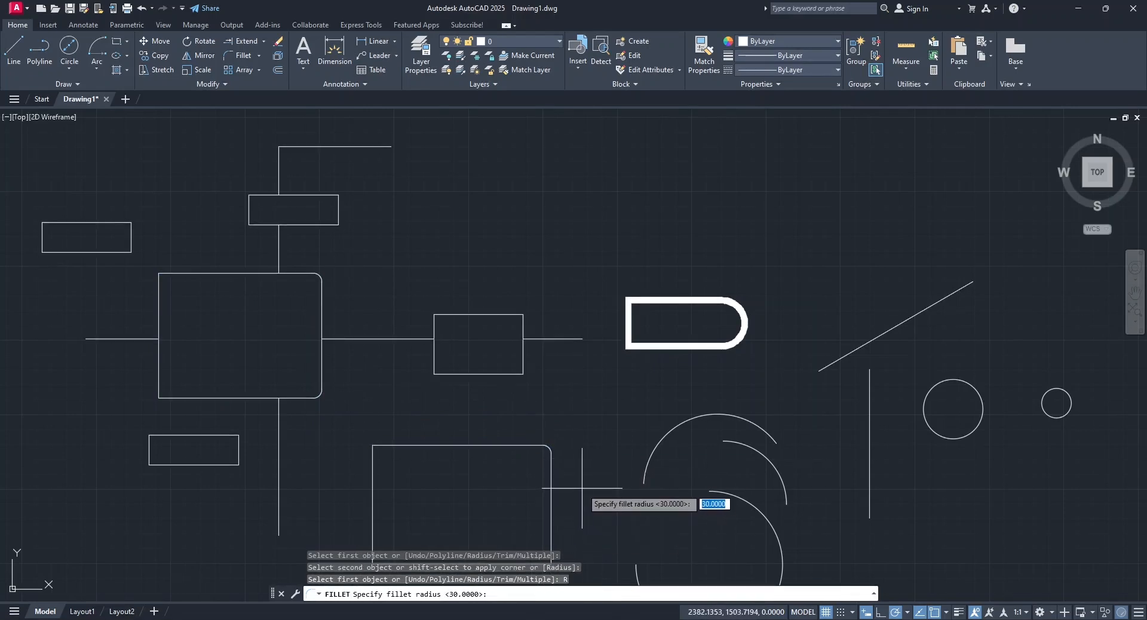
key("Return")
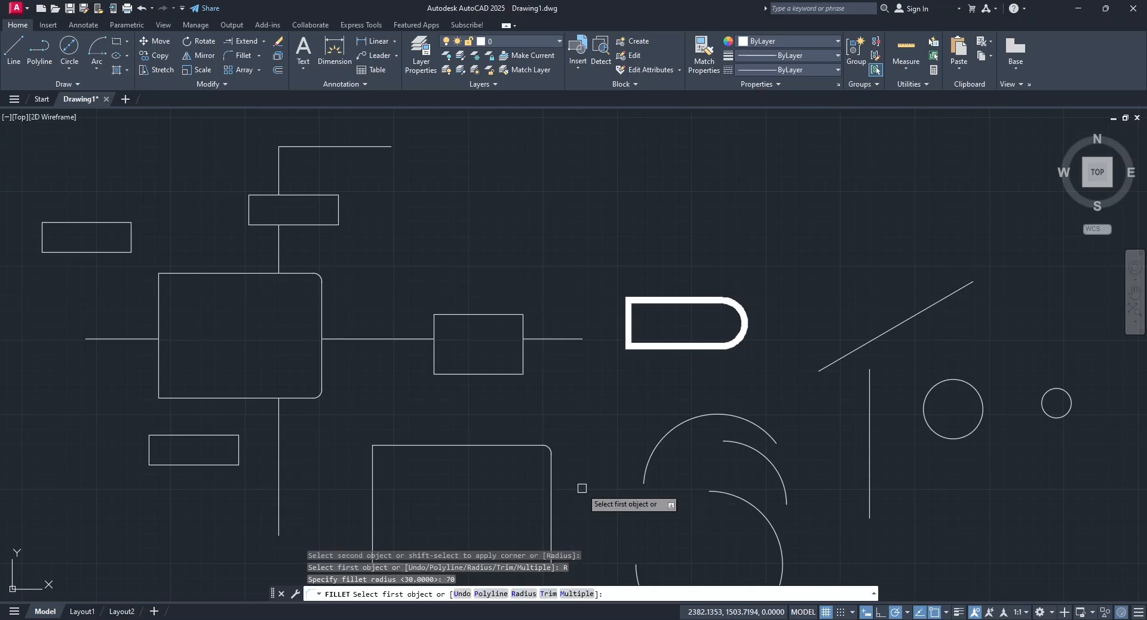
left_click(377, 471)
left_click(416, 445)
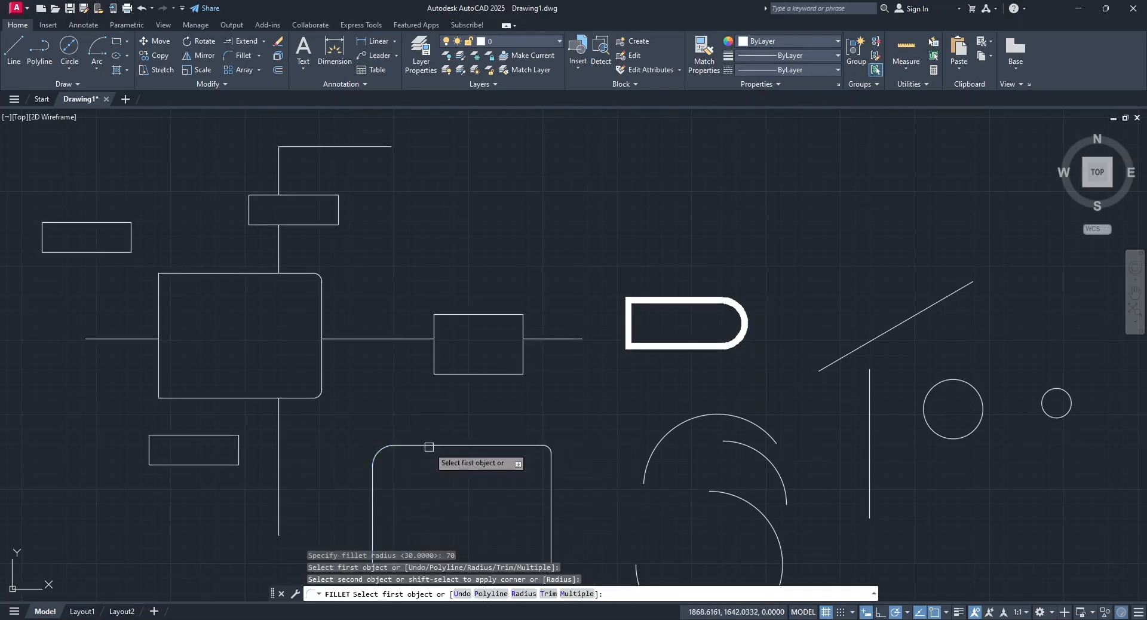
left_click(192, 398)
left_click(159, 374)
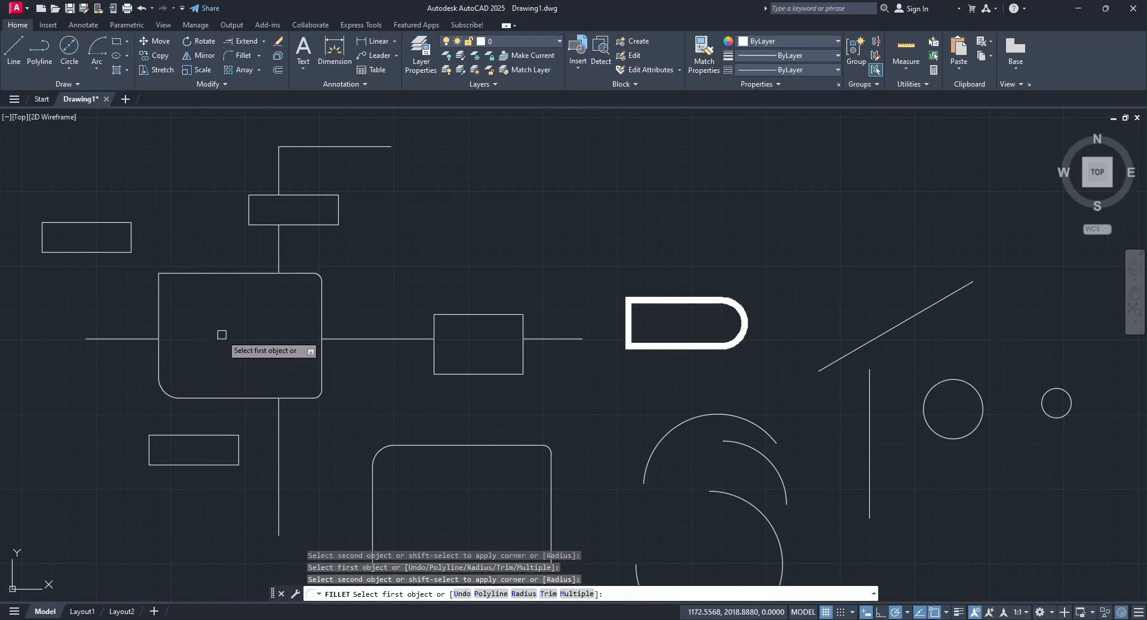
Try to fillet the large rectangle's left edge with the horizontal line touching it, and undo that fillet.
left_click(159, 359)
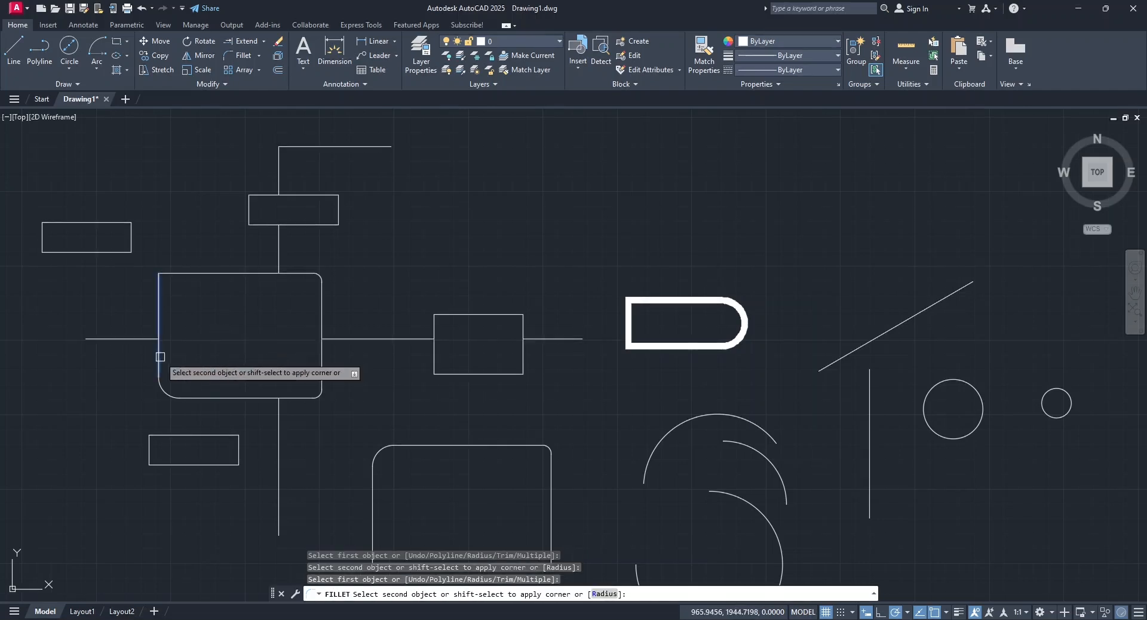
left_click(136, 339)
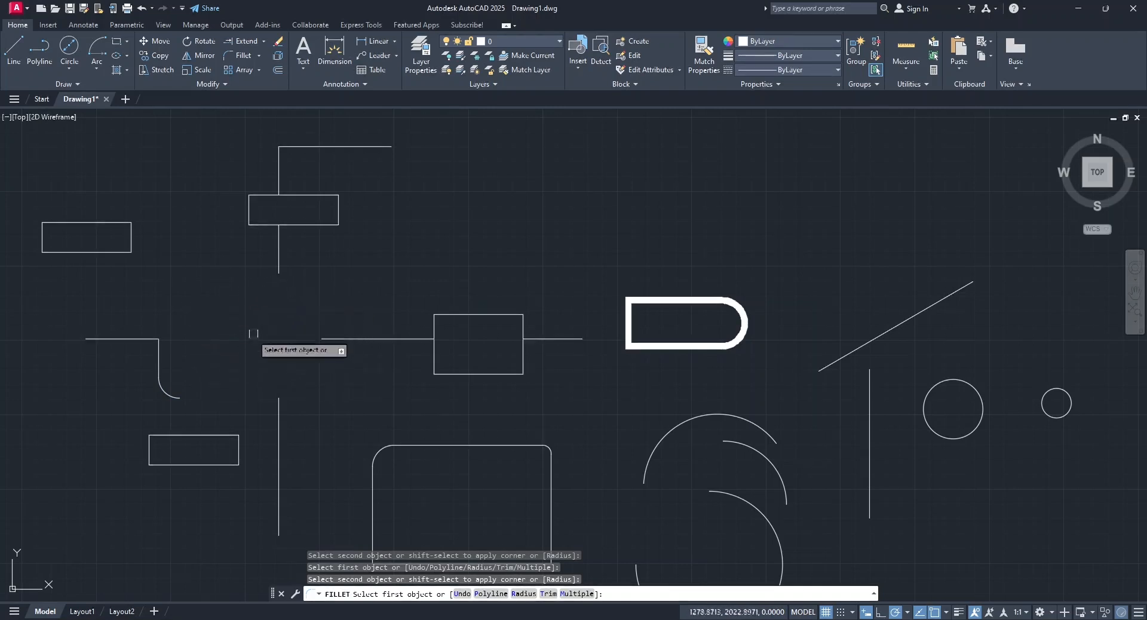
left_click(462, 593)
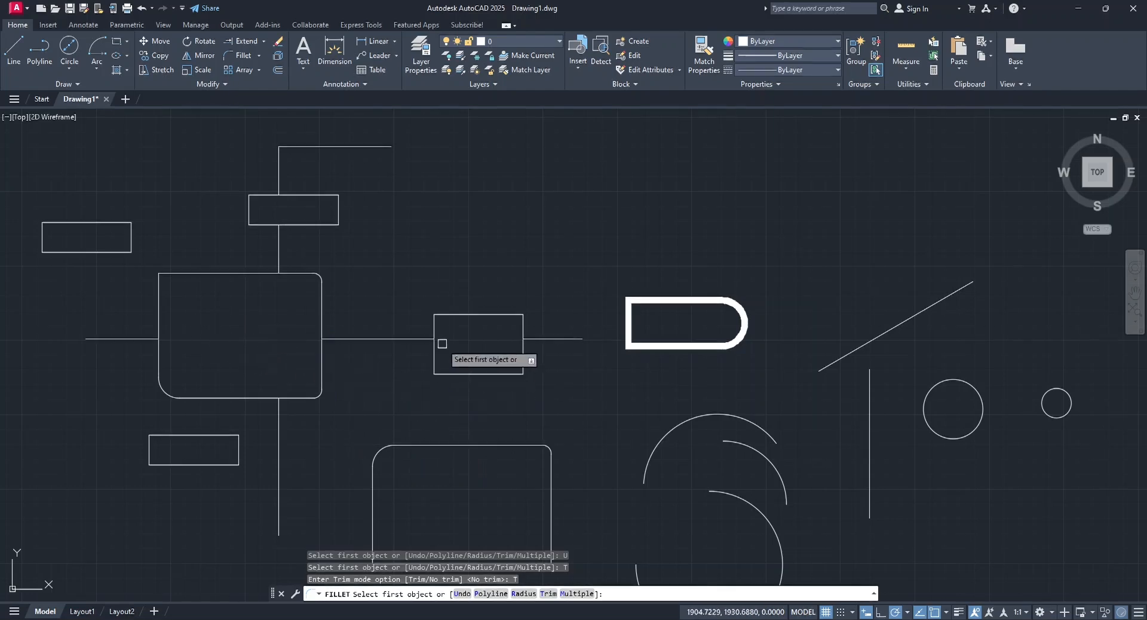
Fillet all four corners of the small middle rectangle at once using Fillet's Polyline option.
left_click(490, 593)
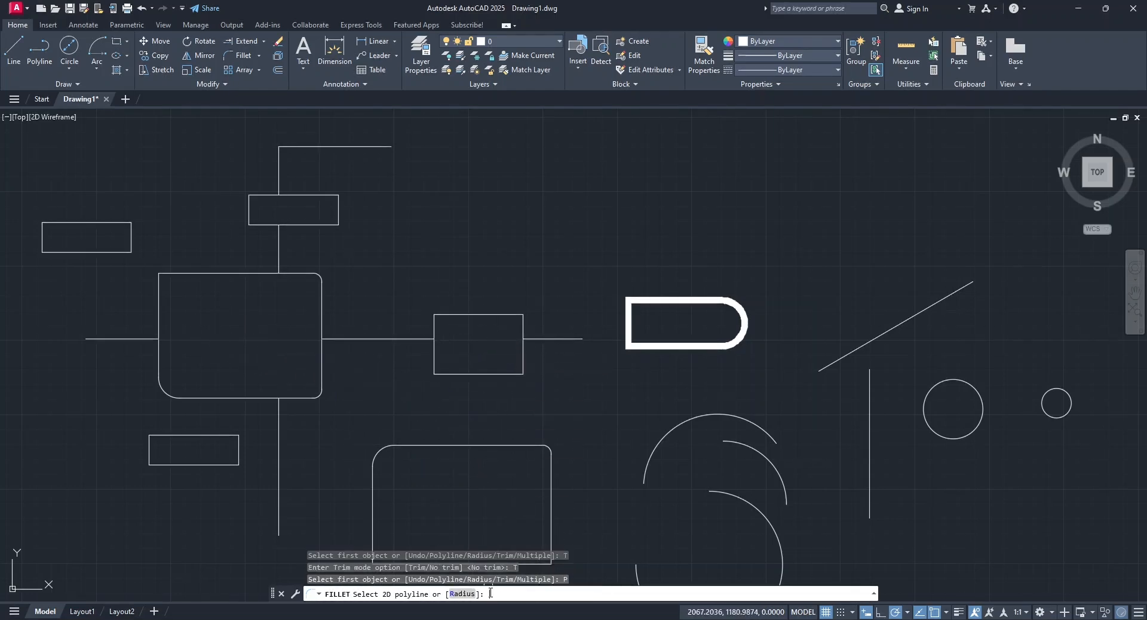
left_click(475, 372)
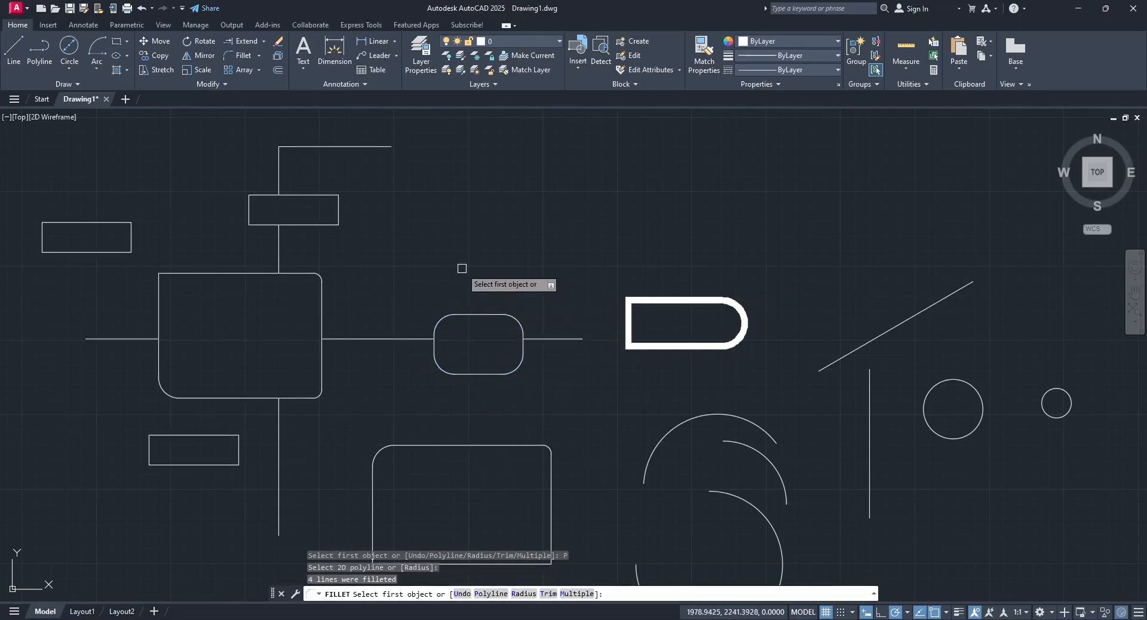
key("Escape")
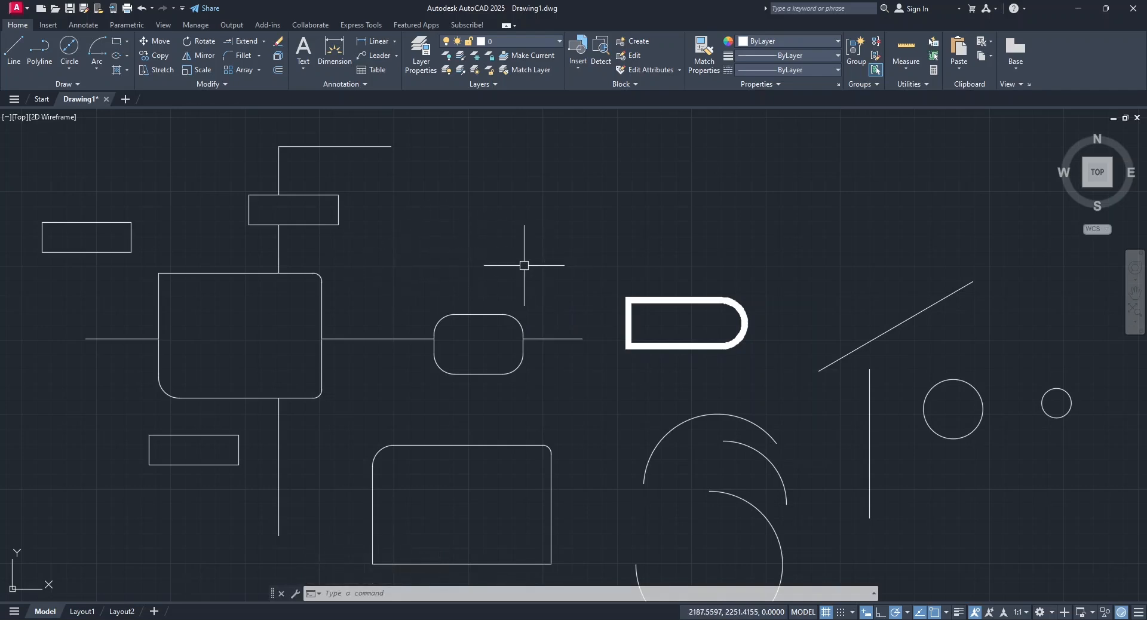
Extend the upper end of the vertical line beside the circles to the slanted line above it.
middle_click_drag(978, 476, 508, 419)
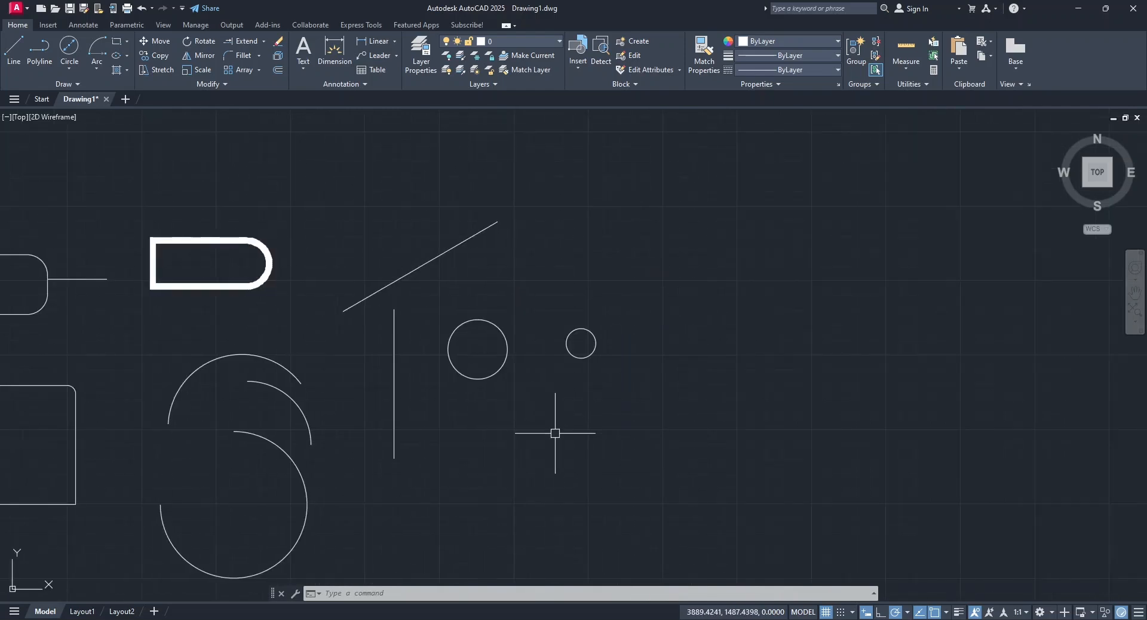
left_click(244, 37)
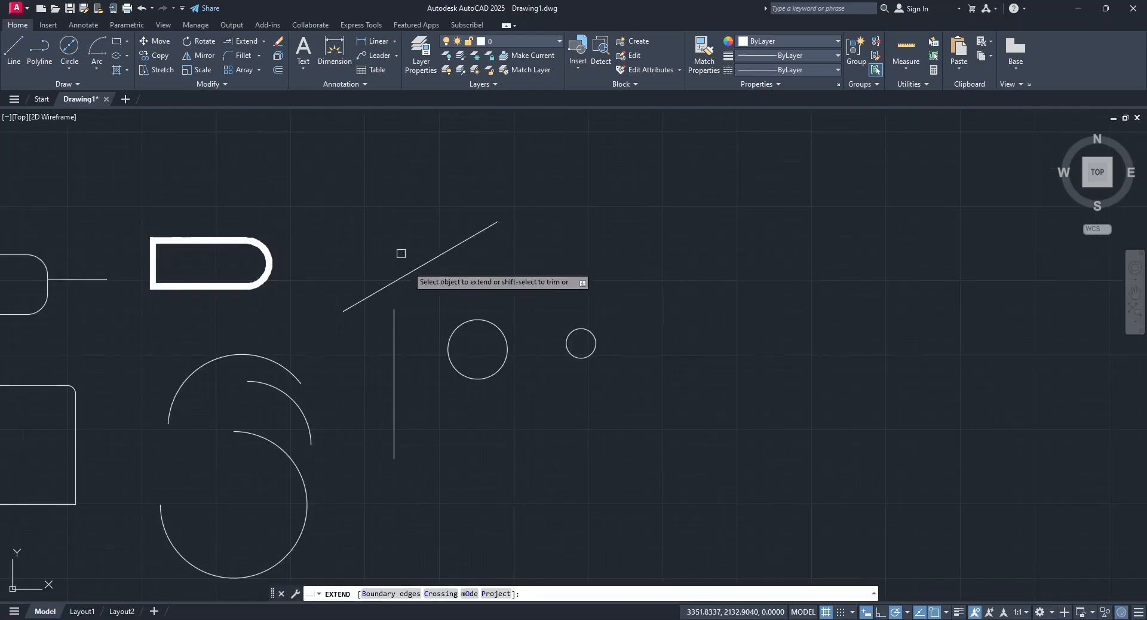
left_click(393, 317)
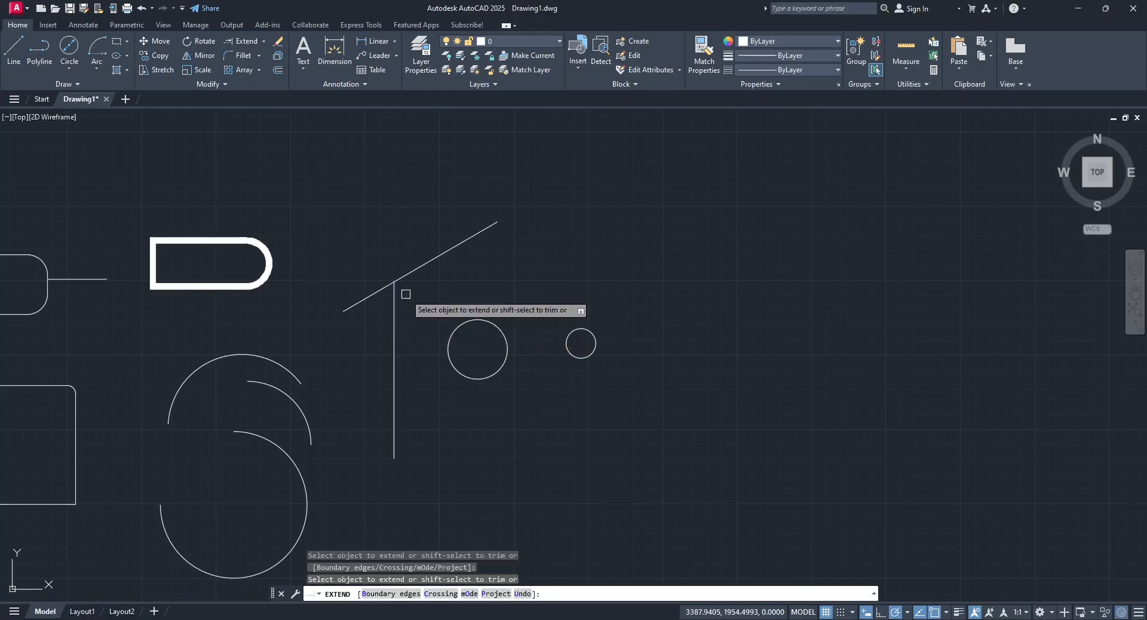
key("Escape")
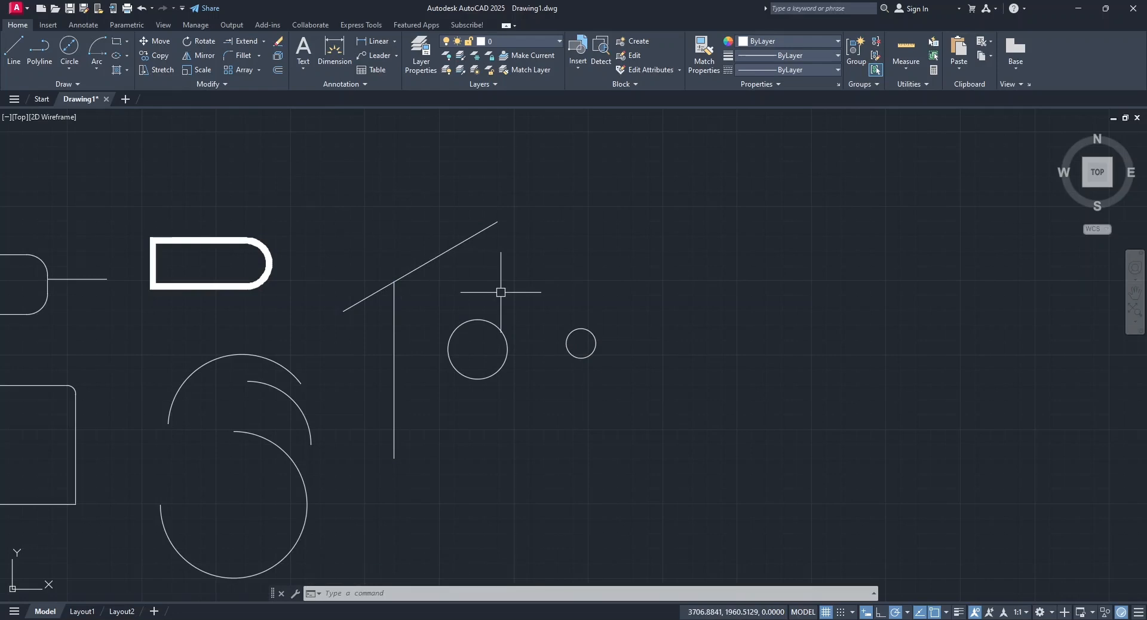
Select the two circles and the slanted line one by one, and clear the selection.
left_click(495, 326)
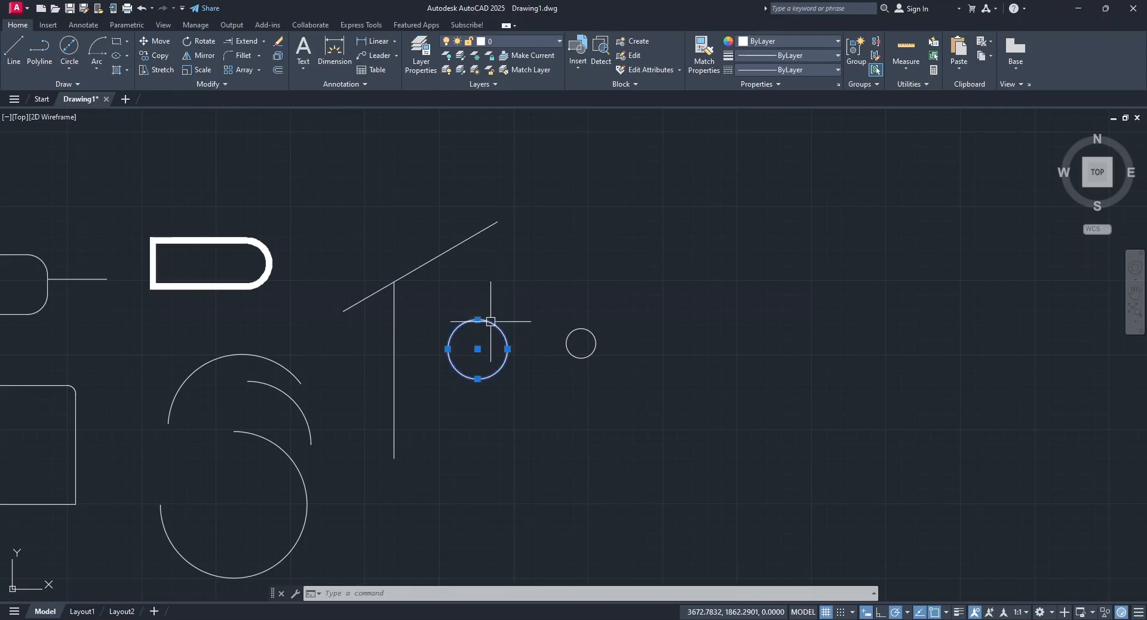
left_click(576, 327)
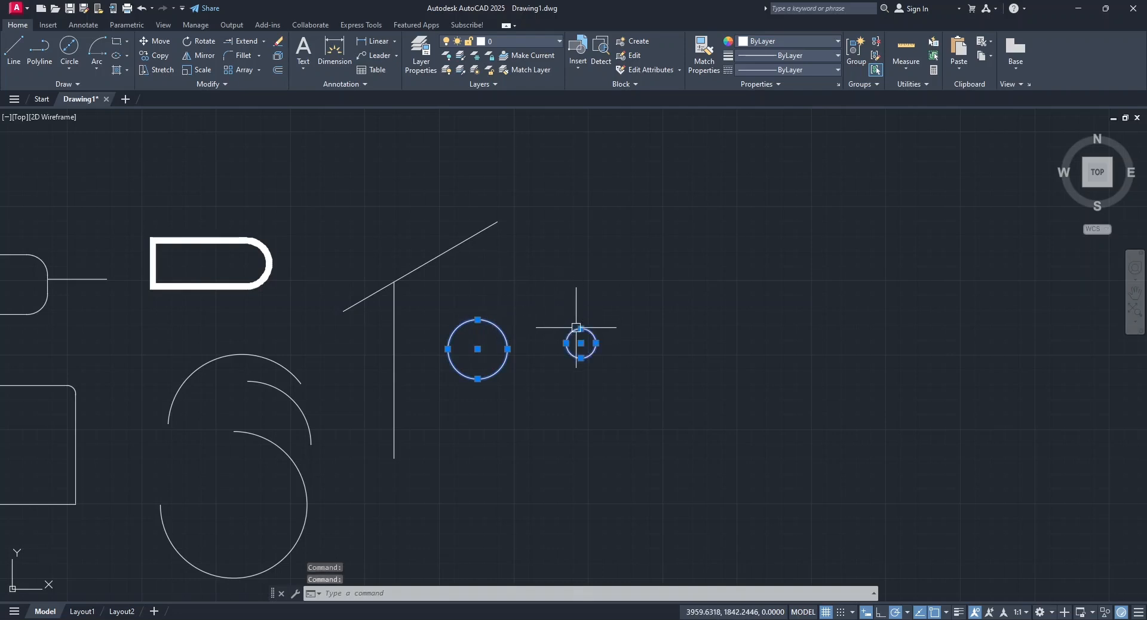
left_click(466, 239)
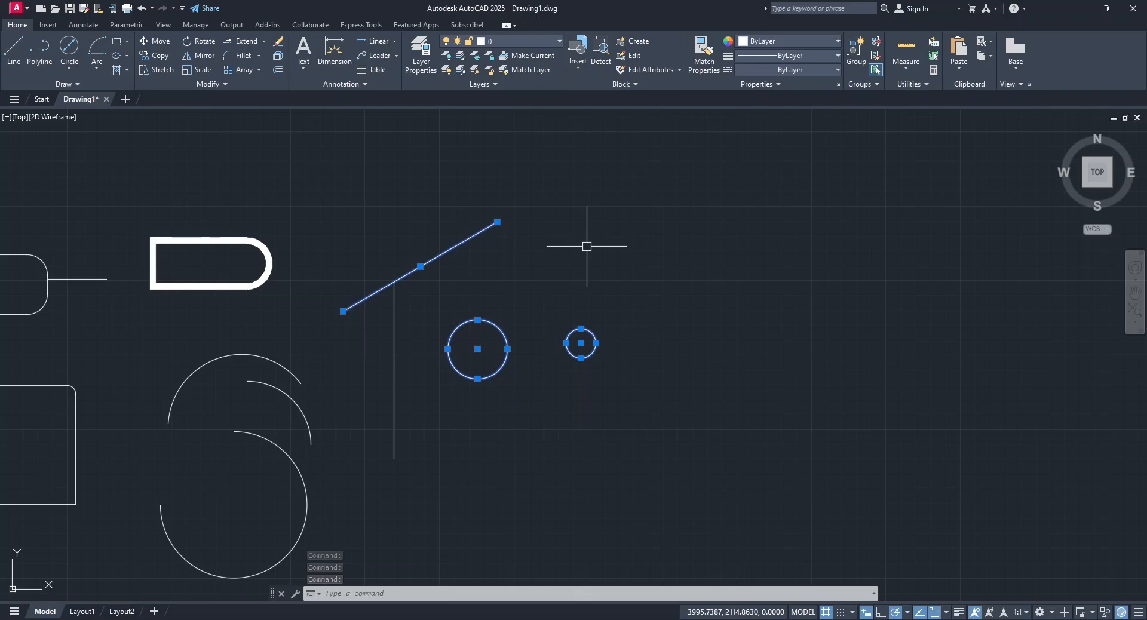
key("Escape")
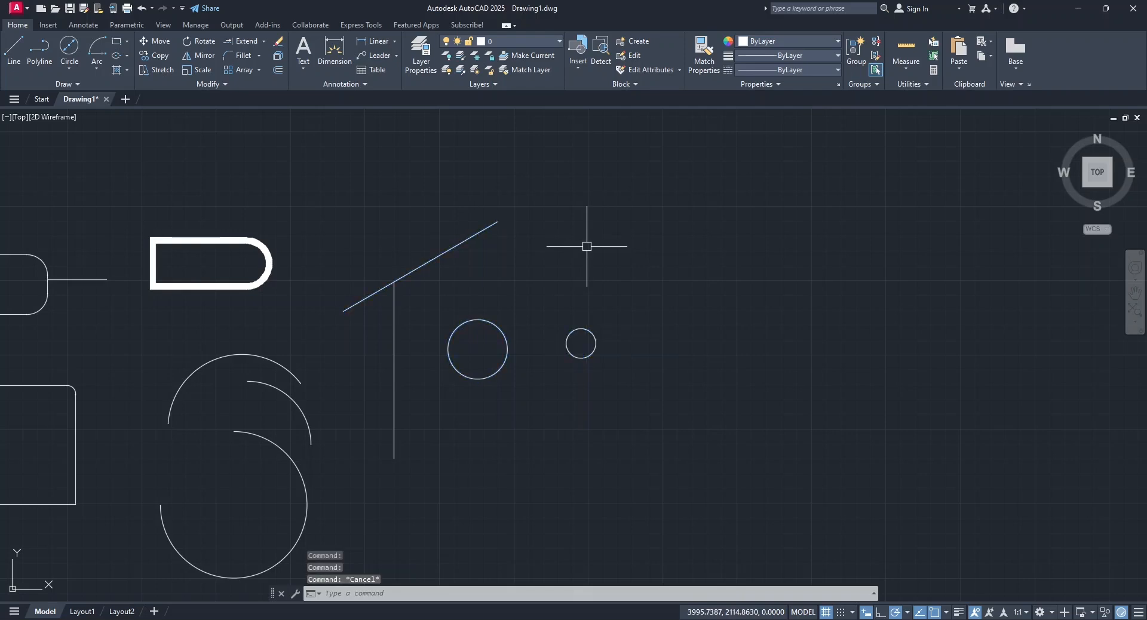
Enclose the small circle in a window selection, and try a window that only partly covers the large circle.
left_click(543, 279)
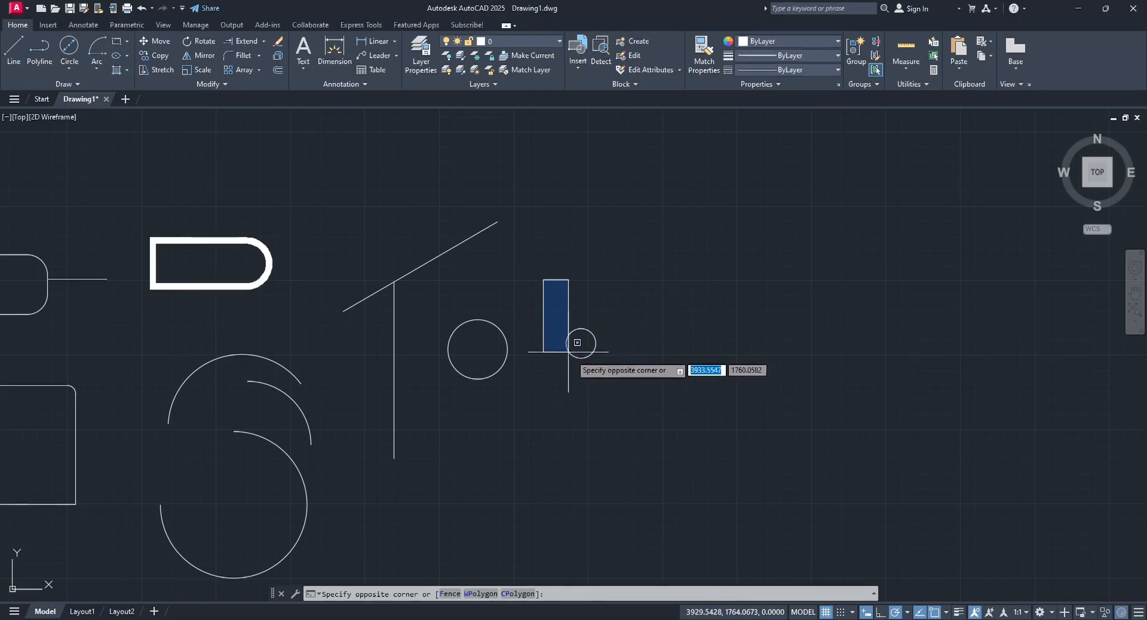
left_click(644, 394)
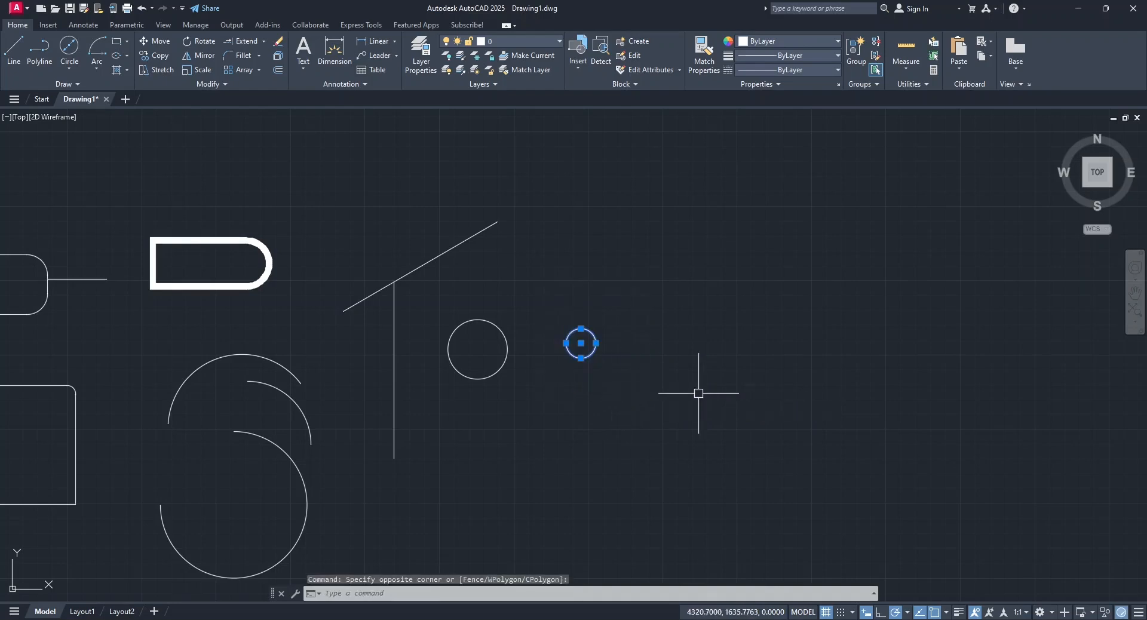
left_click(465, 295)
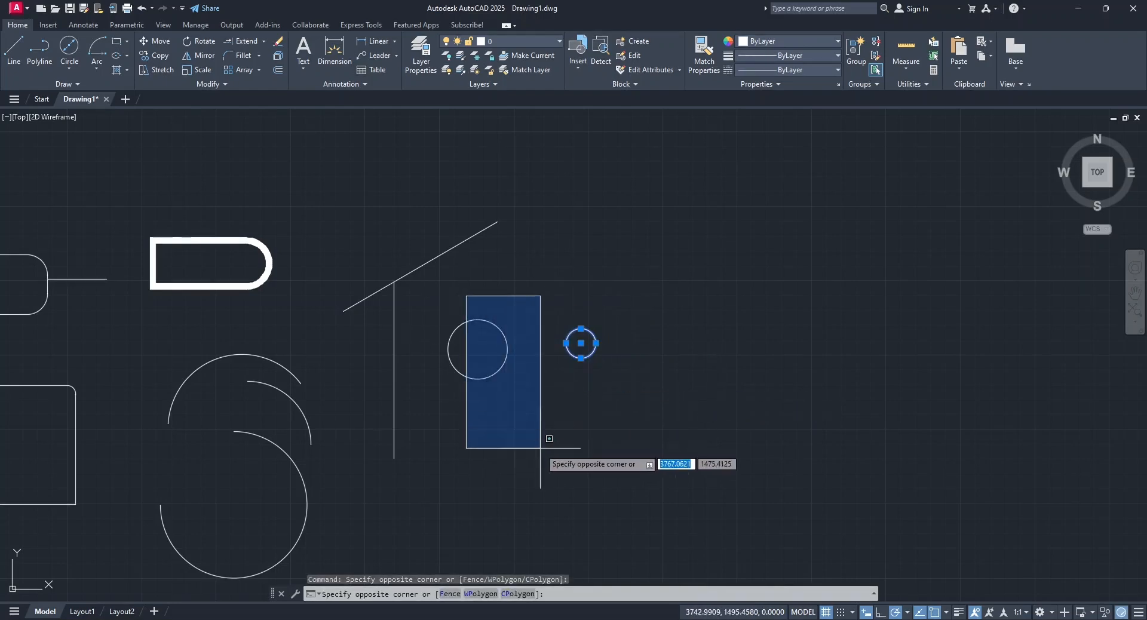
left_click(581, 466)
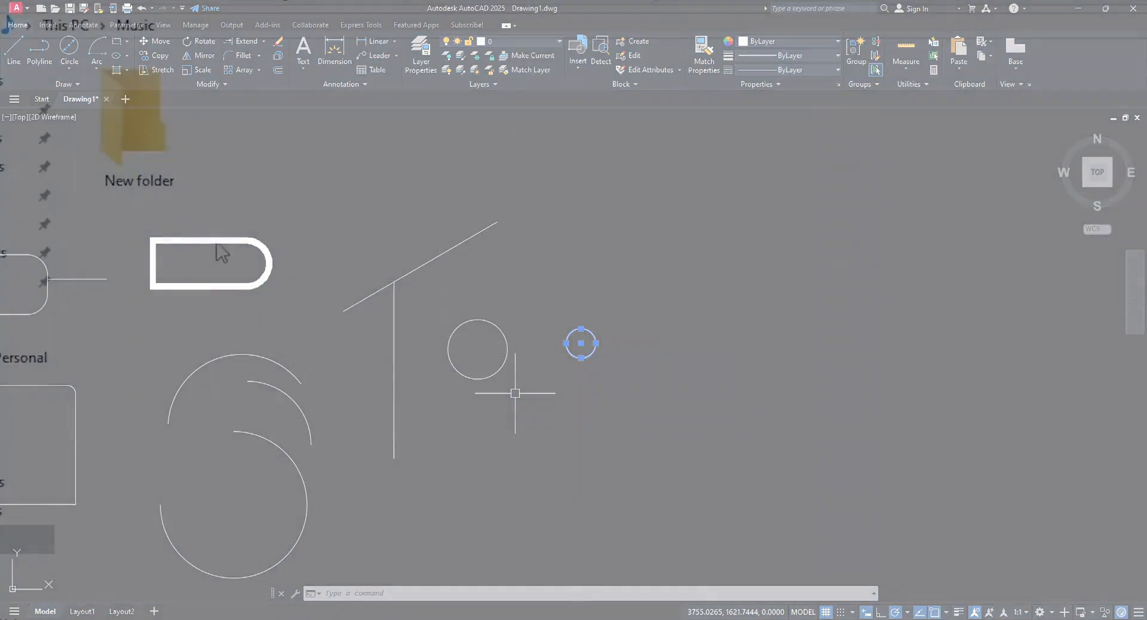
Add the large circle and the vertical line with crossing selections, add the slanted line, and clear the selection.
left_click_drag(216, 241, 176, 182)
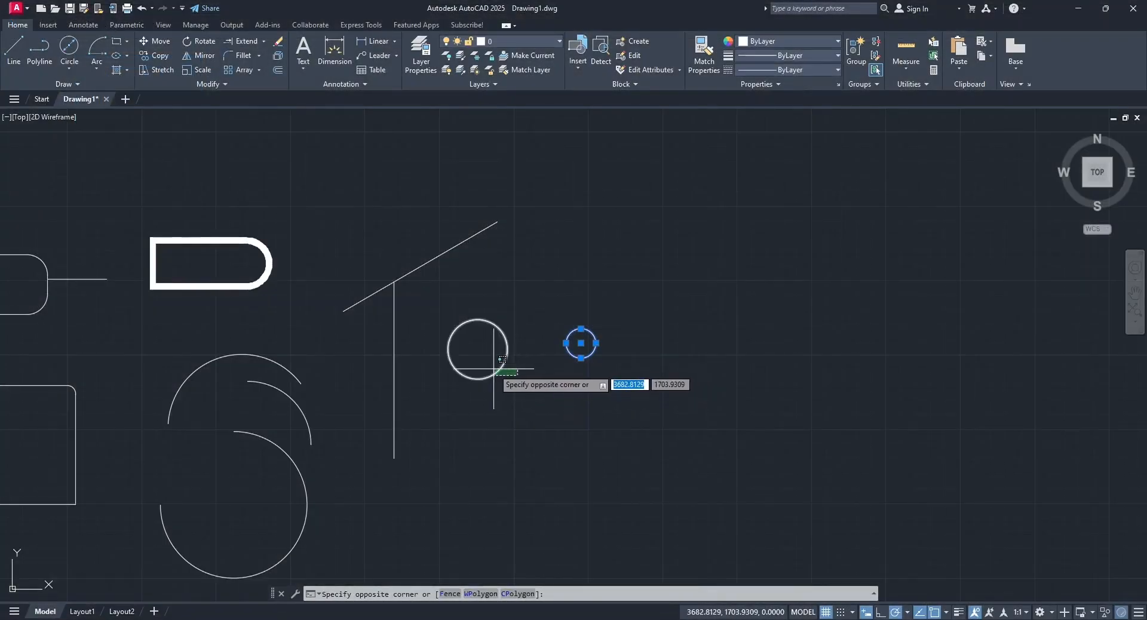
left_click(501, 361)
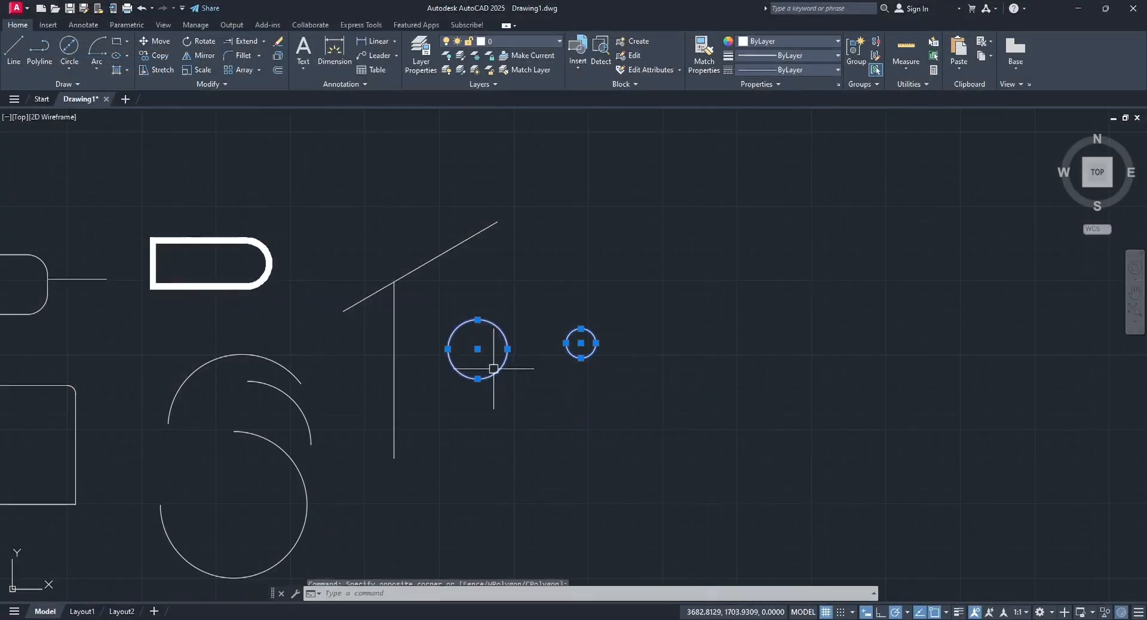
left_click(411, 474)
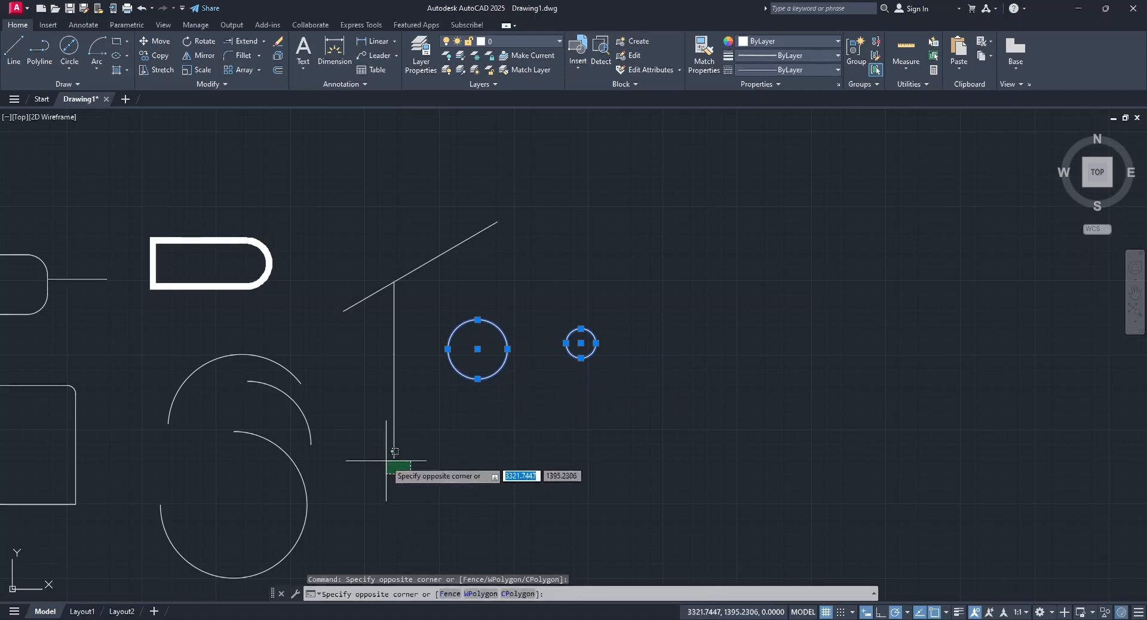
left_click(385, 456)
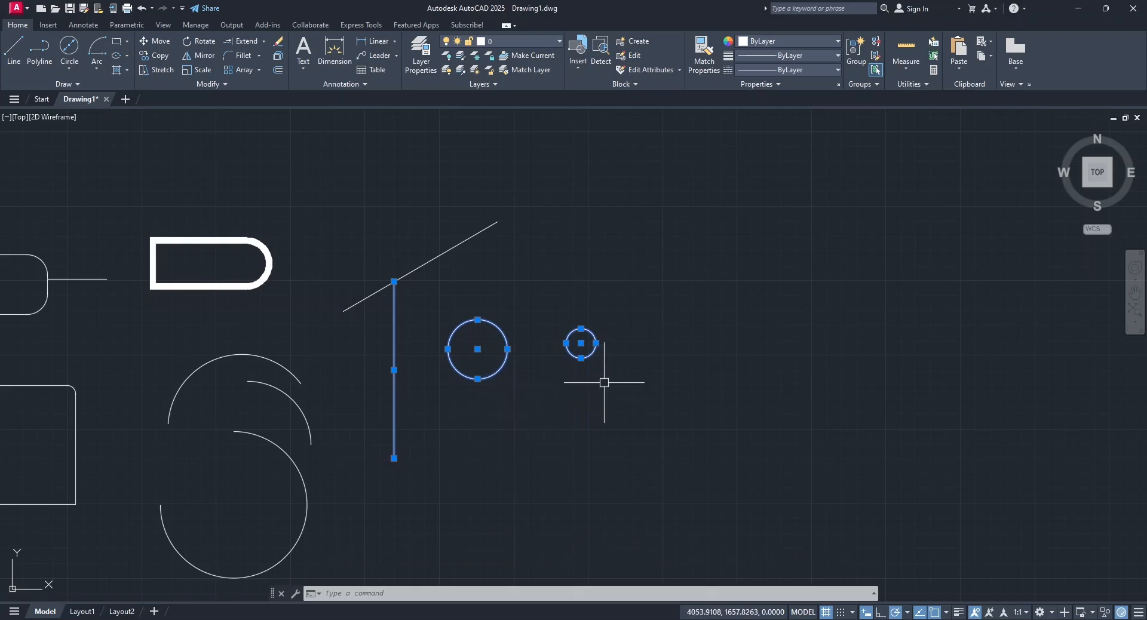
left_click(455, 246)
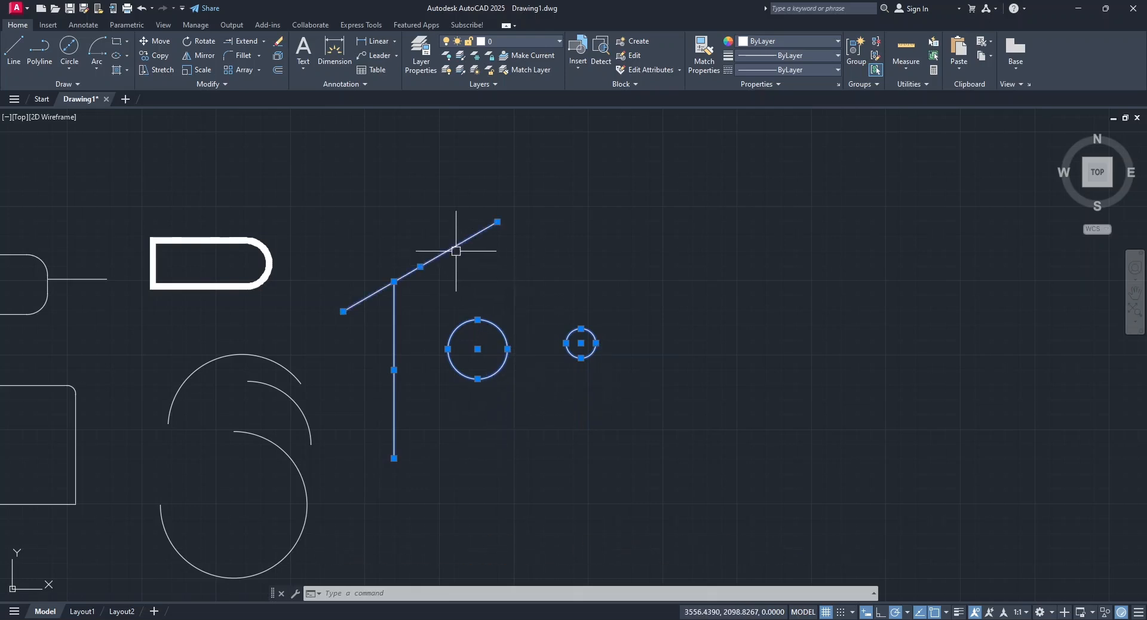
key("Escape")
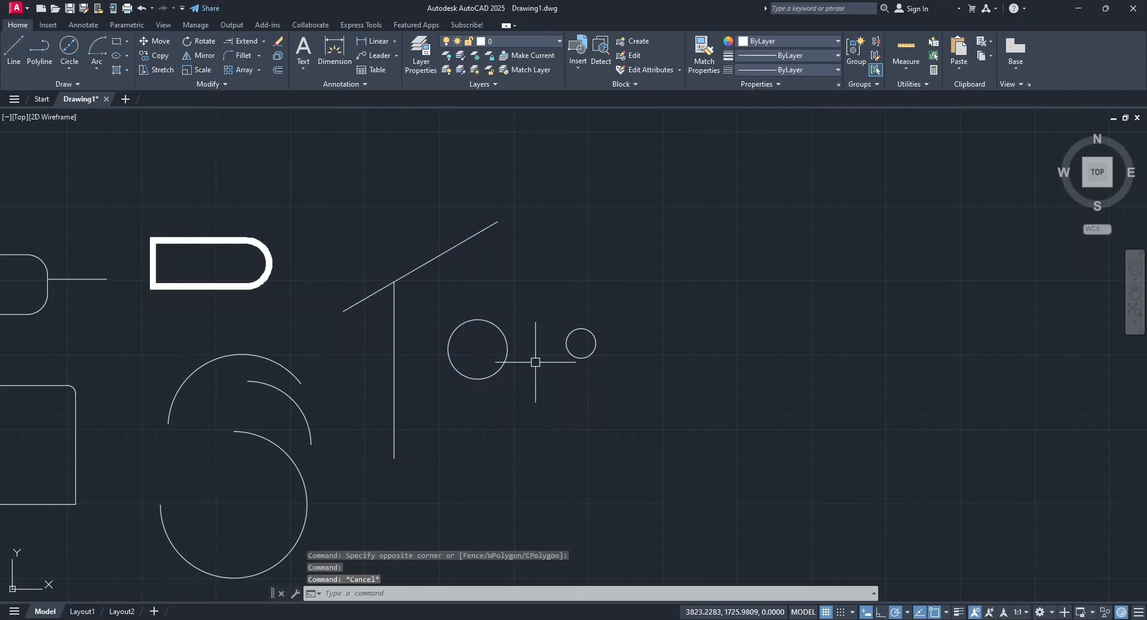
Erase the small circle to the right of the large circle.
left_click(580, 359)
right_click(647, 323)
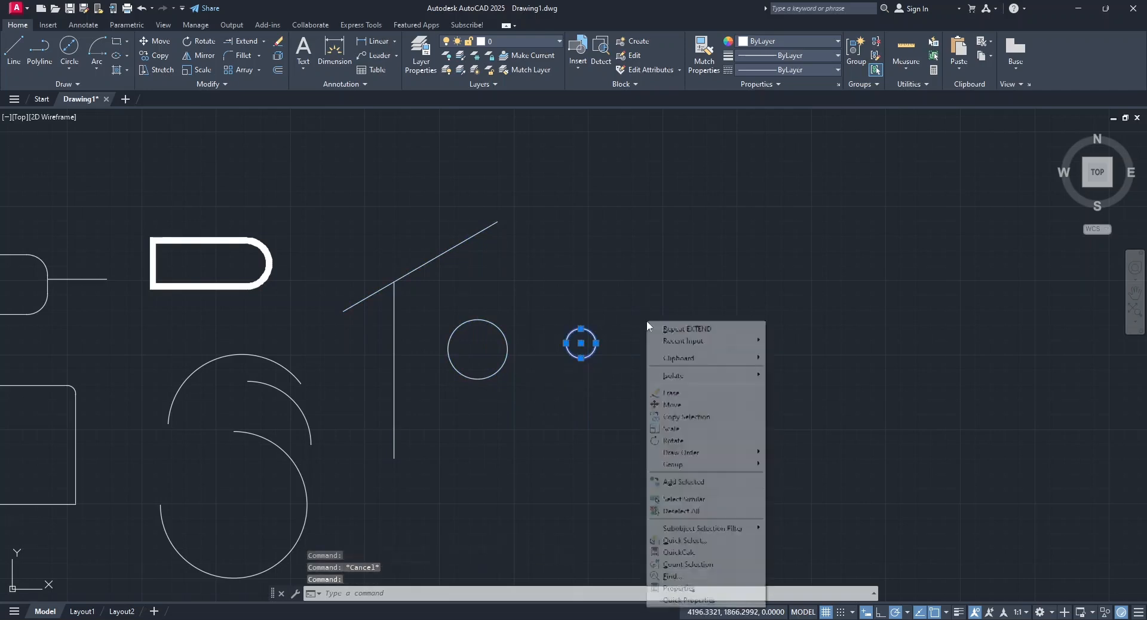
left_click(669, 394)
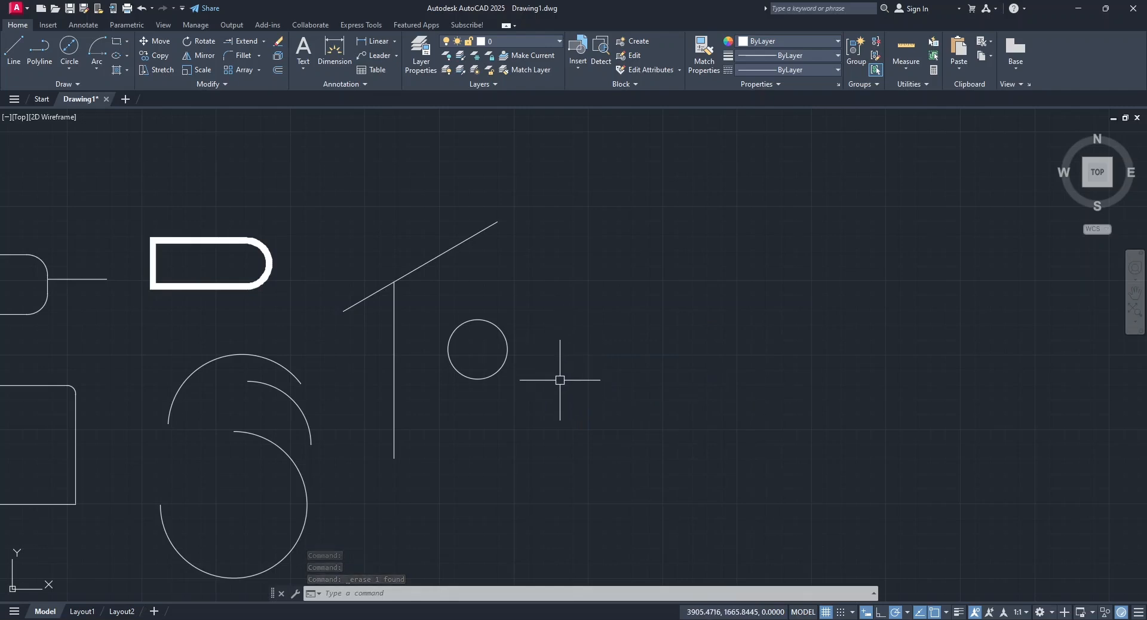
key("Escape")
Mirror the vertical and slanted lines about a vertical axis through the slanted line's upper end, keeping the source objects.
left_click(394, 357)
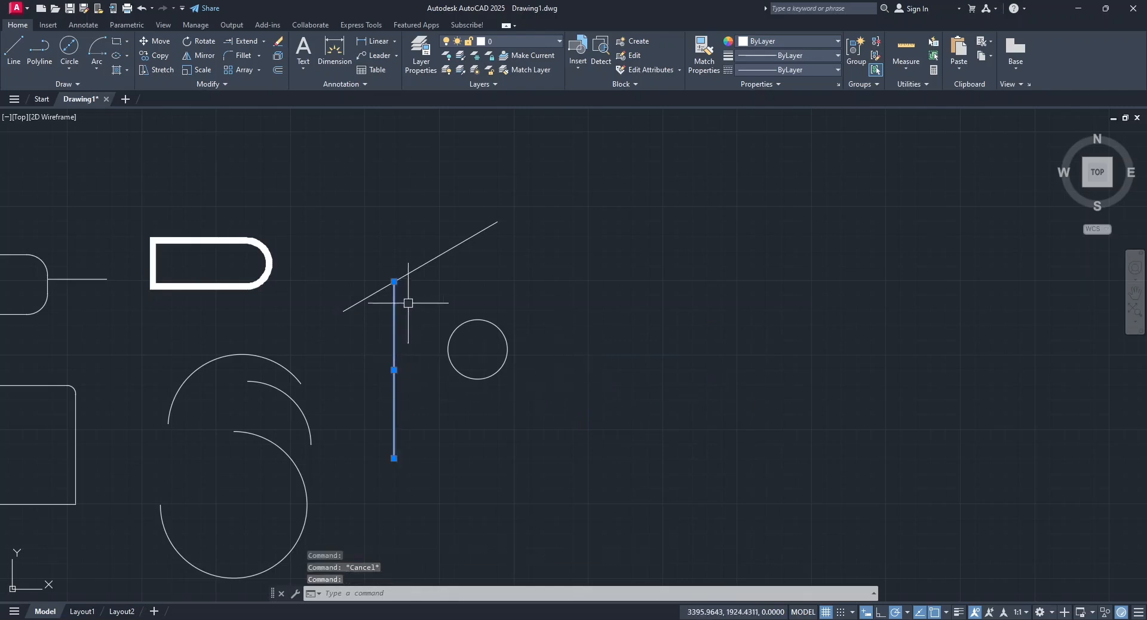
left_click(420, 267)
left_click(198, 55)
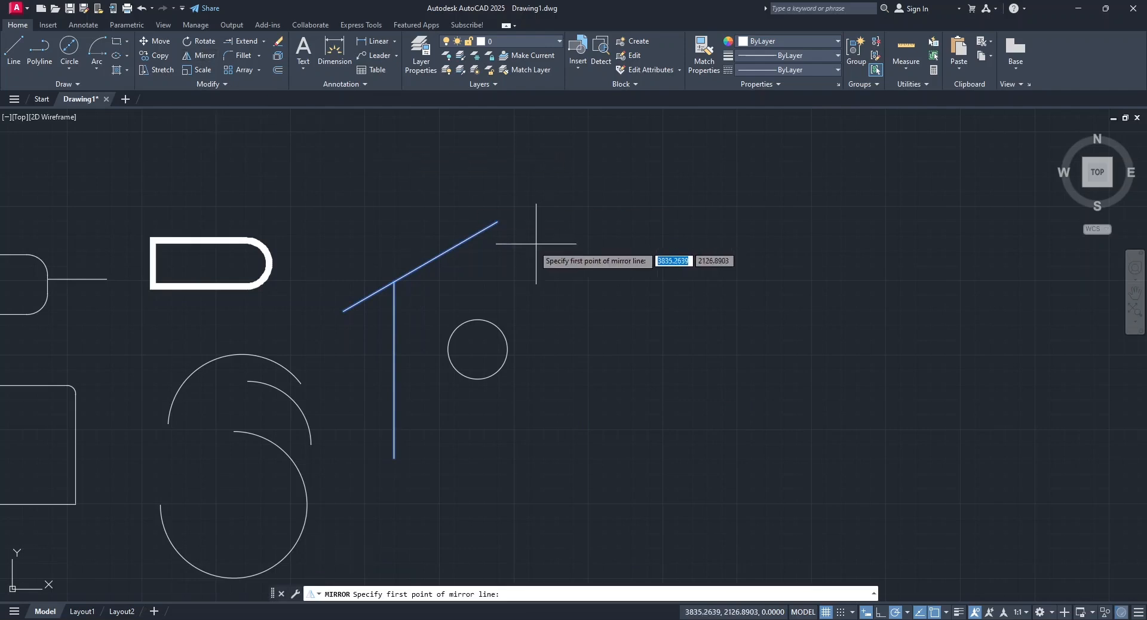
left_click(497, 221)
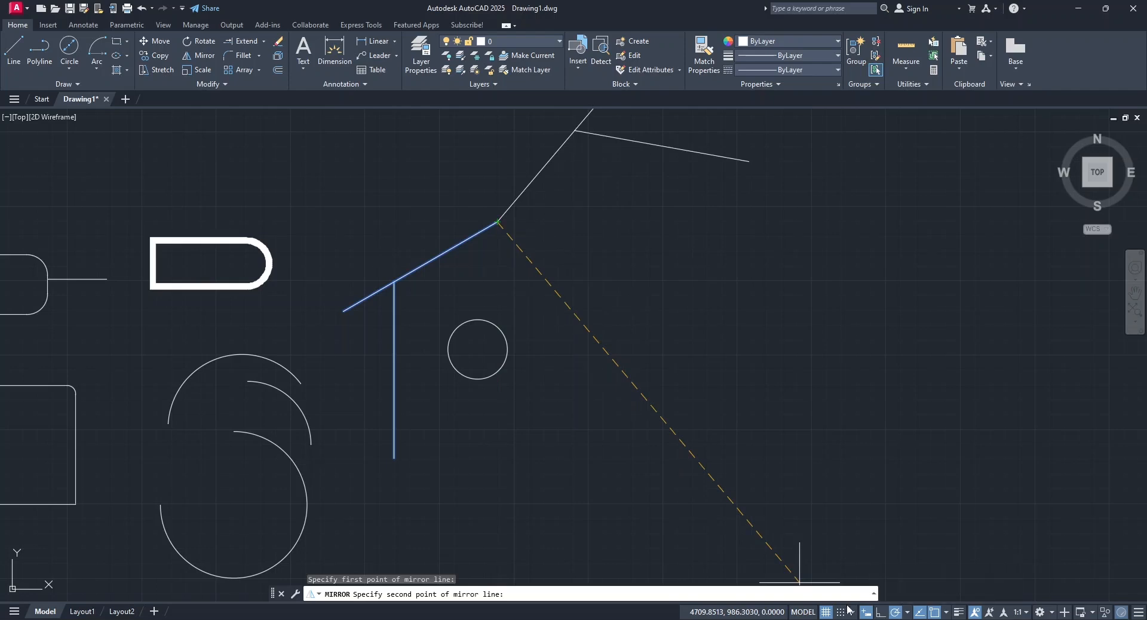
left_click(497, 447)
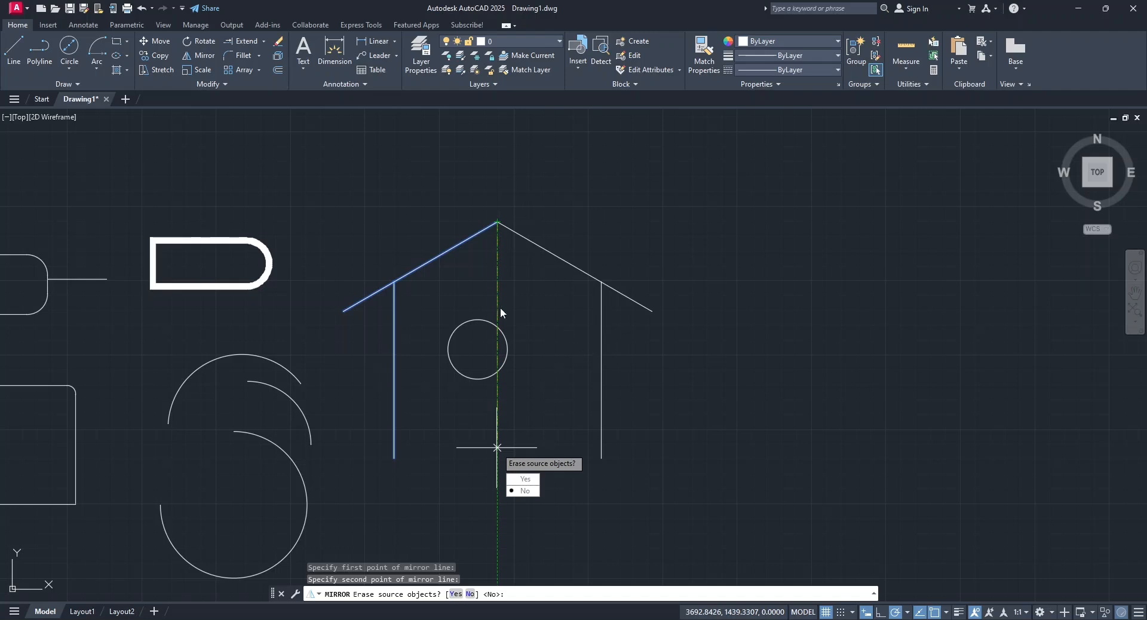
left_click(526, 490)
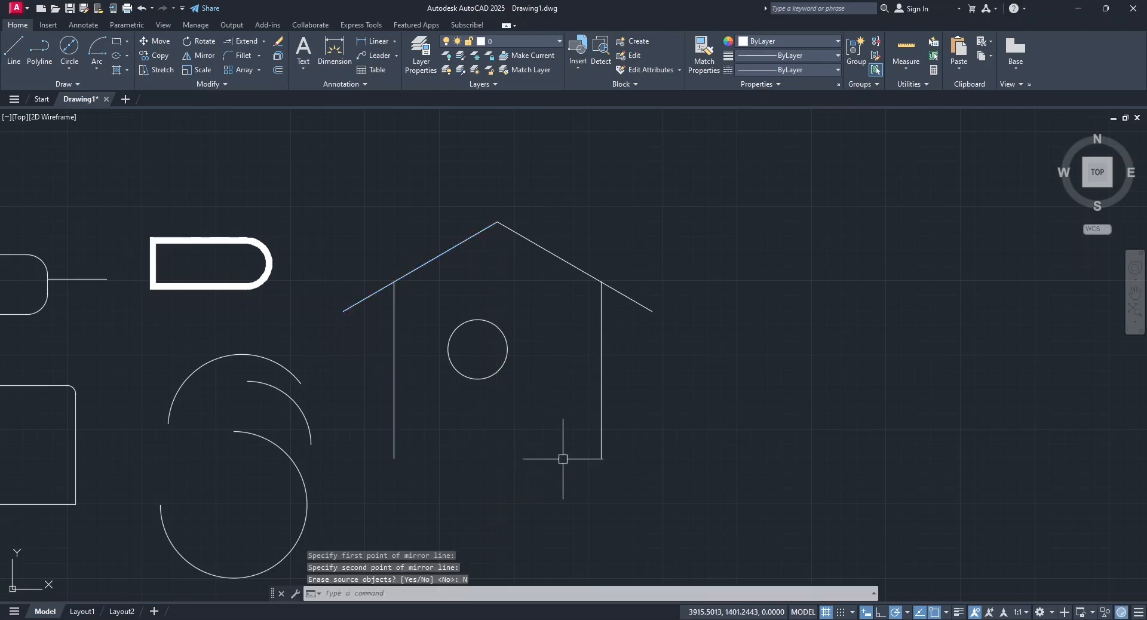
Move the circle by its center onto the apex of the roof lines.
left_click(486, 374)
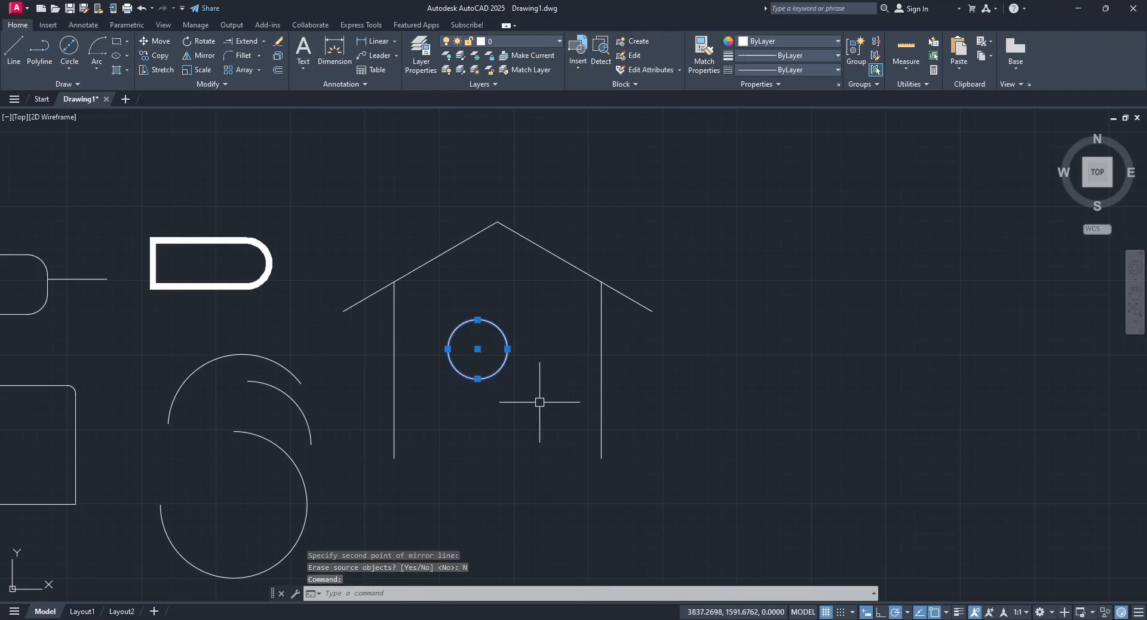
left_click(157, 44)
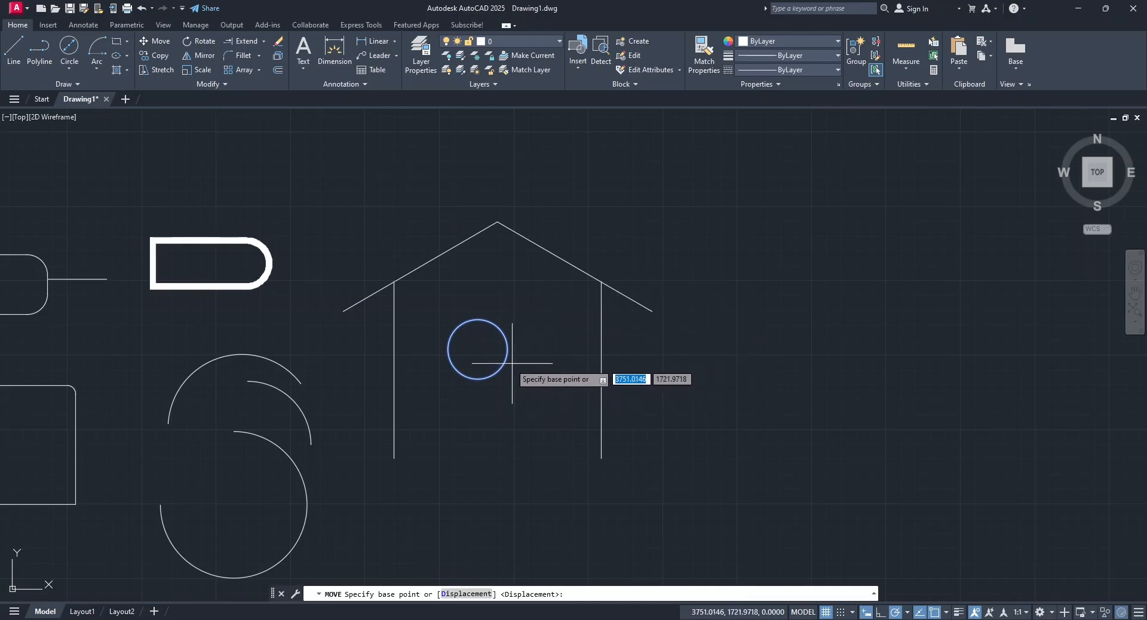
left_click(476, 350)
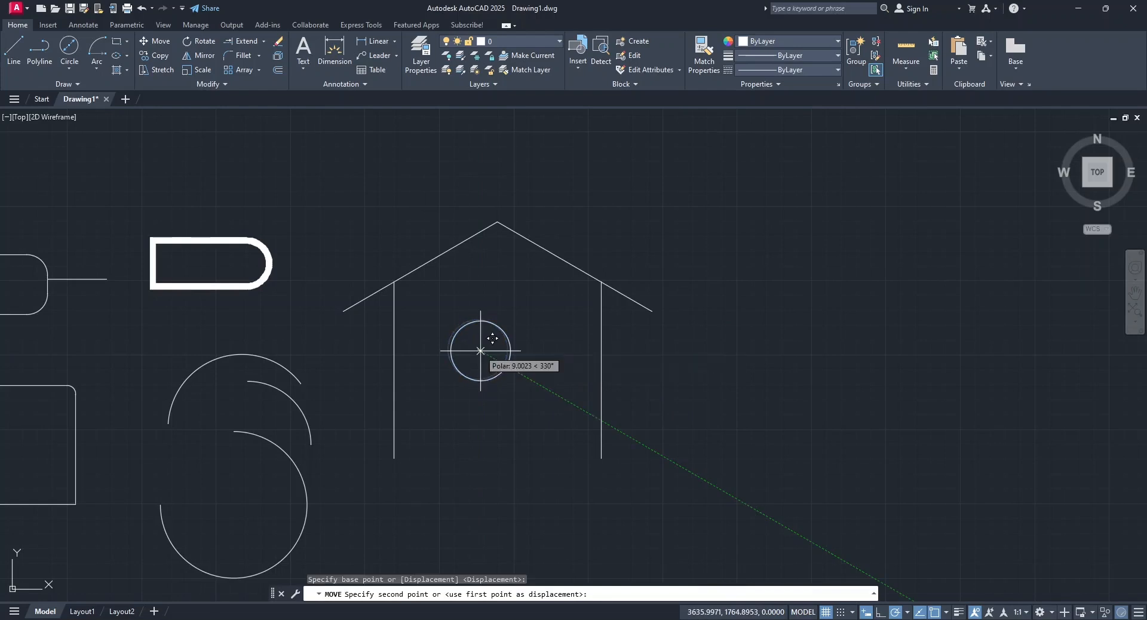
left_click(495, 221)
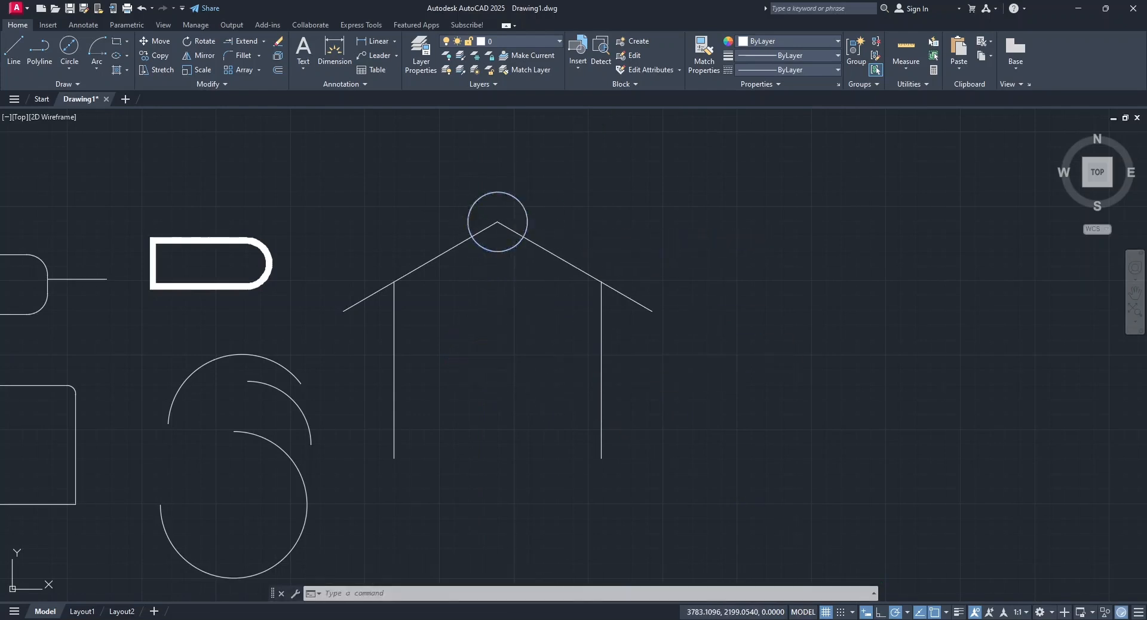
Move the circle straight down from the roof apex to a spot between the two vertical lines.
left_click(525, 221)
left_click(153, 46)
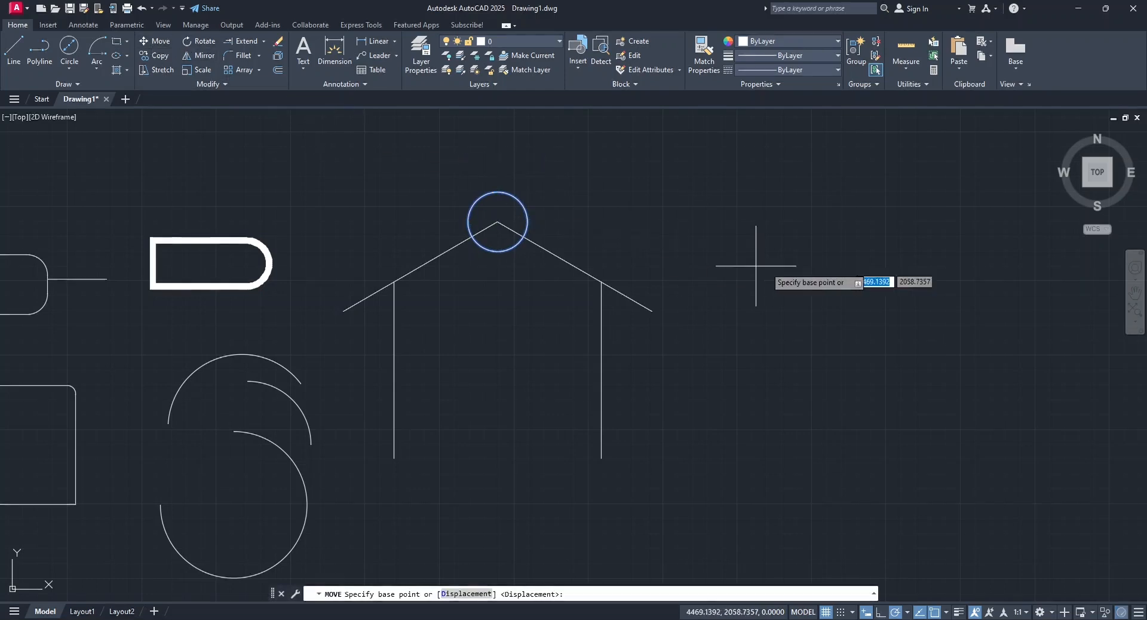
left_click(780, 210)
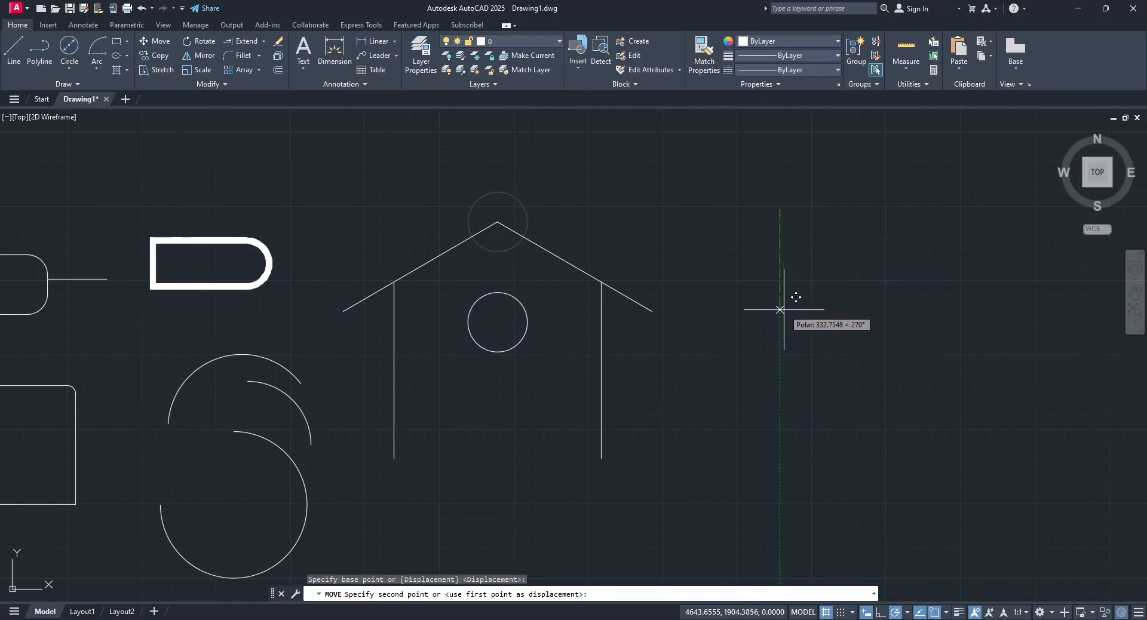
left_click(779, 338)
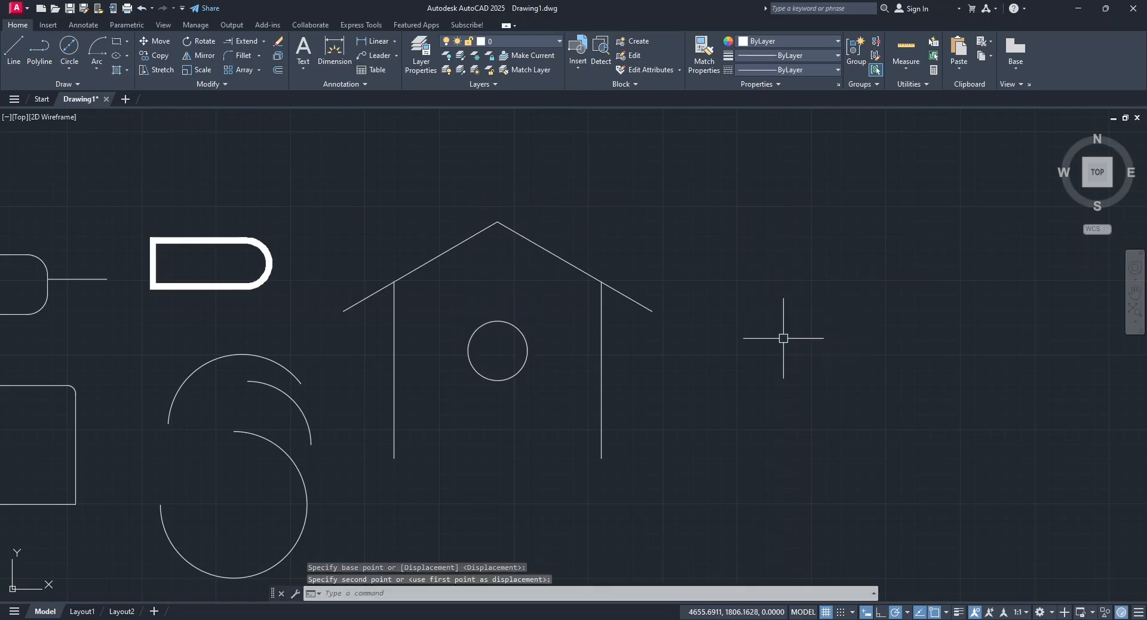
Draw a line joining the lower ends of the house's two vertical walls.
left_click(18, 62)
left_click(394, 458)
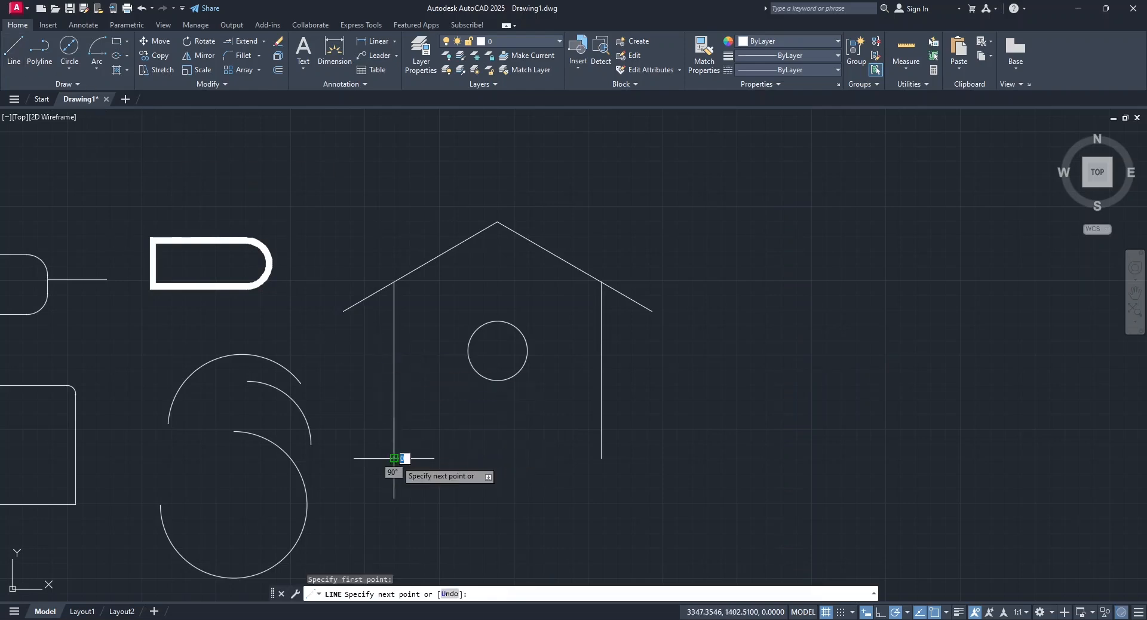
left_click(600, 458)
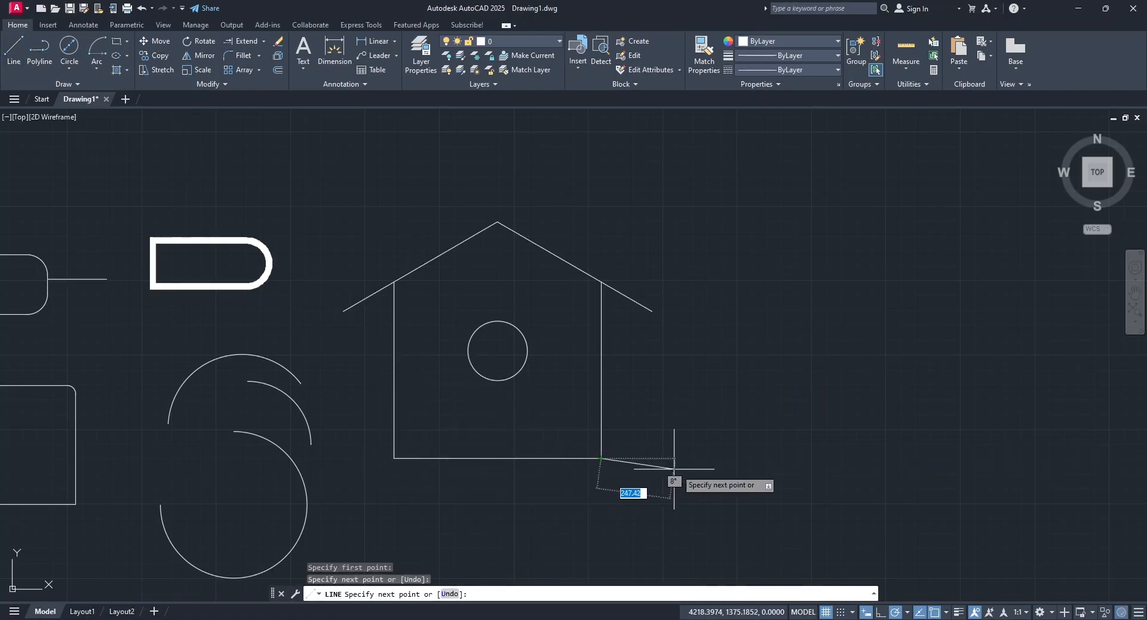
key("Return")
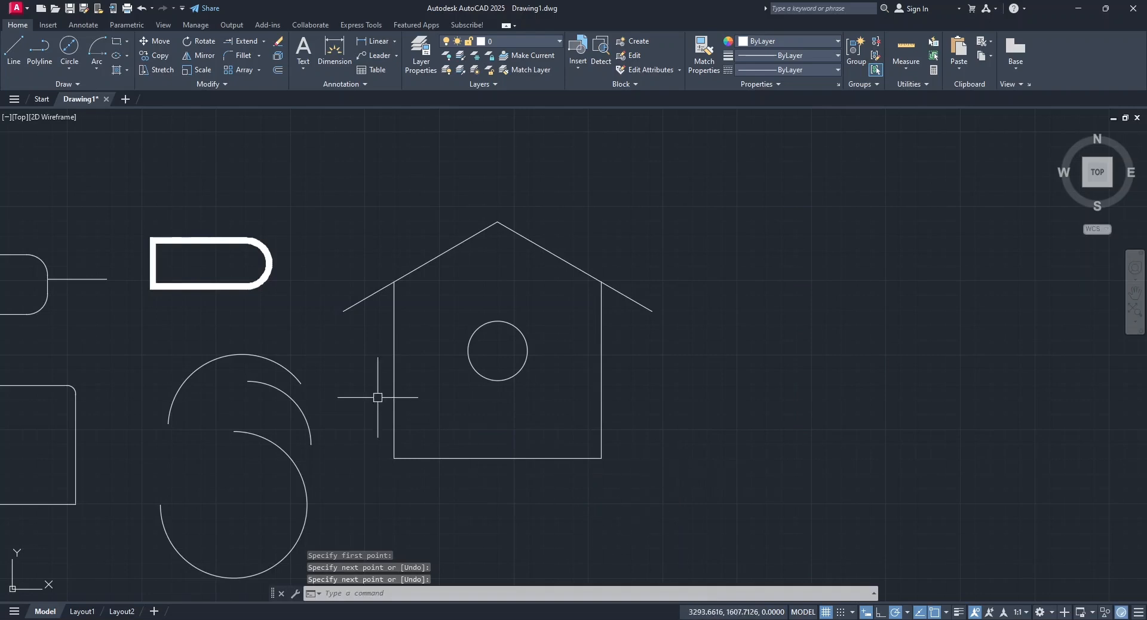
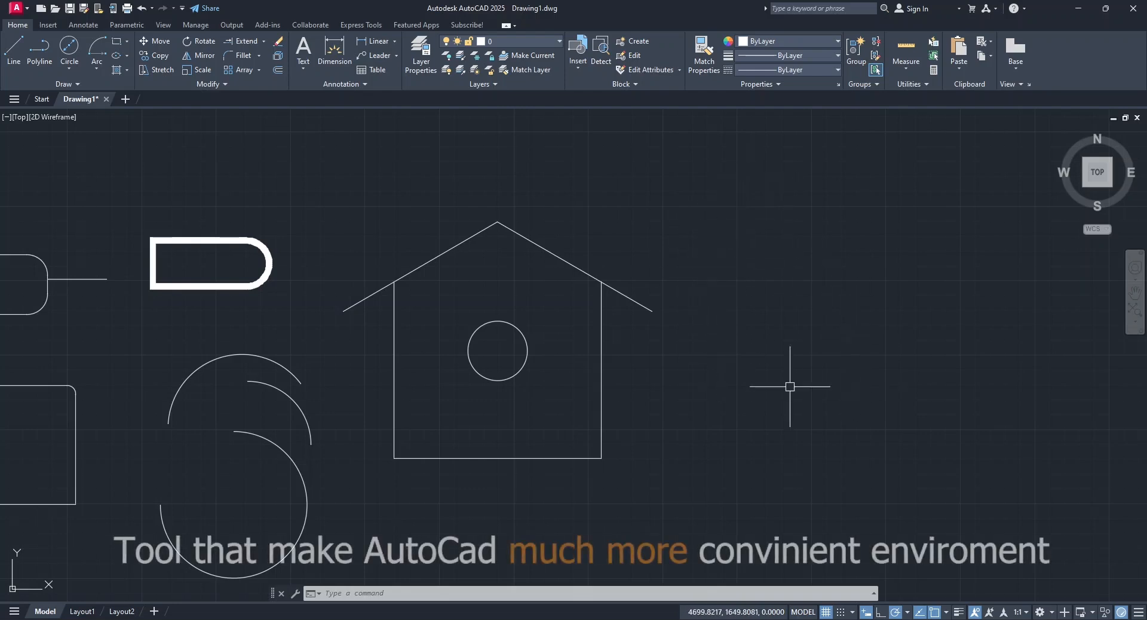
Offset both vertical walls of the house outward by 200, one to each side.
middle_click_drag(308, 366, 335, 361)
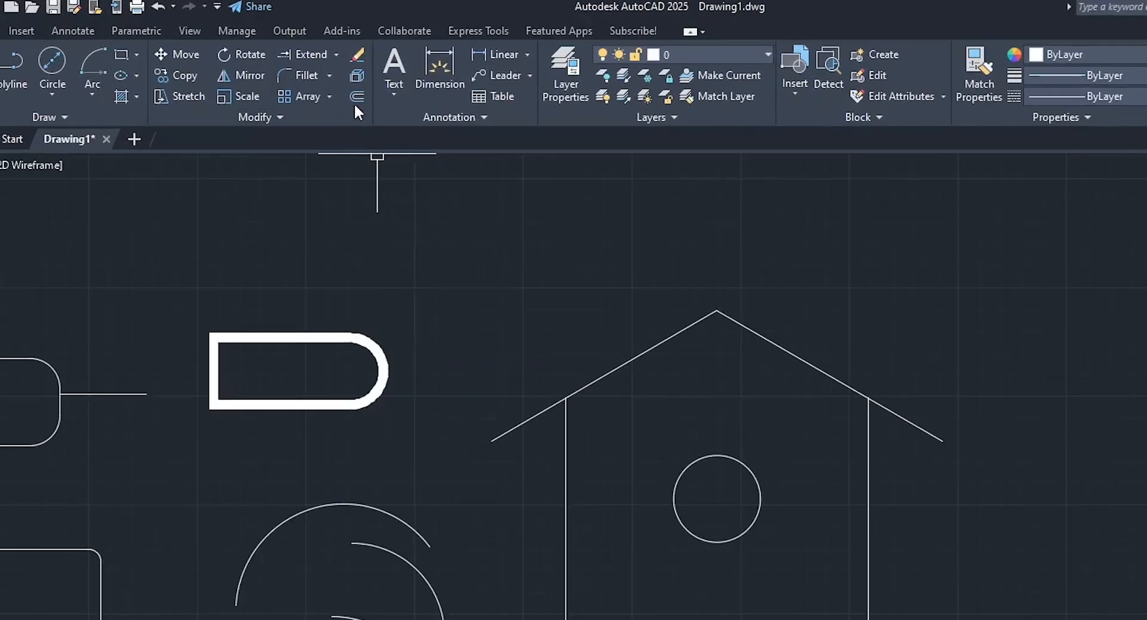
left_click(356, 96)
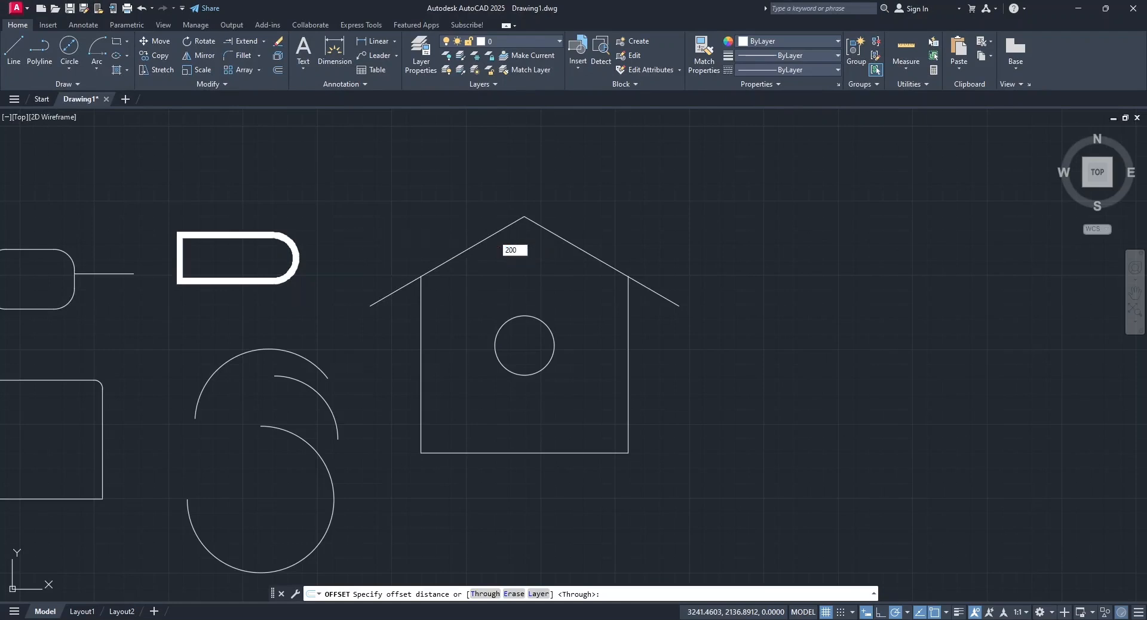
key("Return")
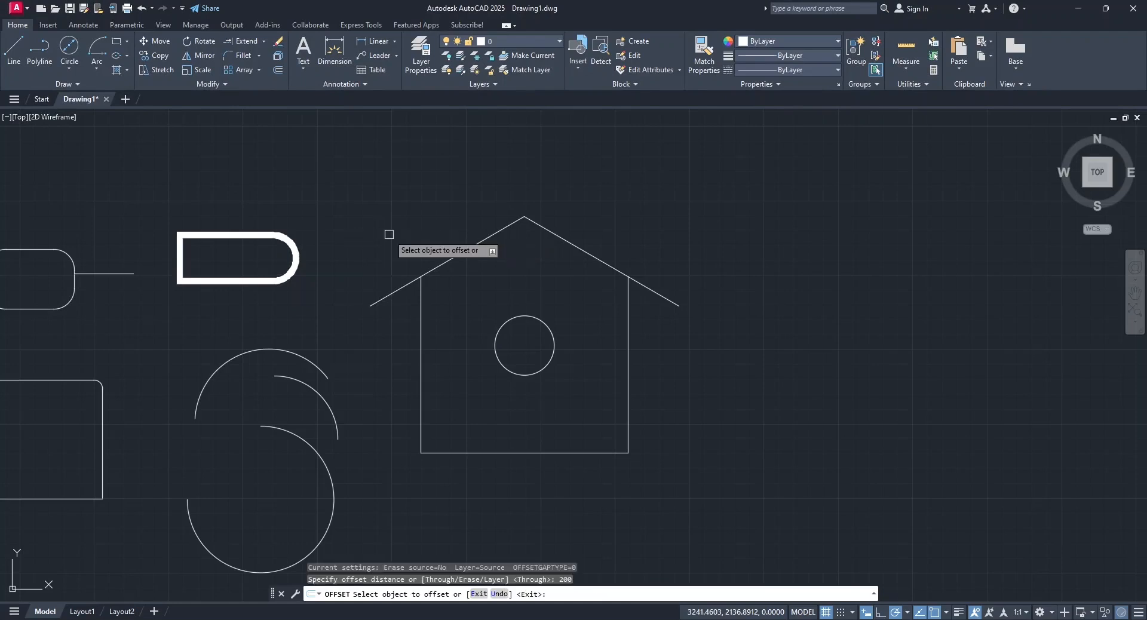
left_click(422, 347)
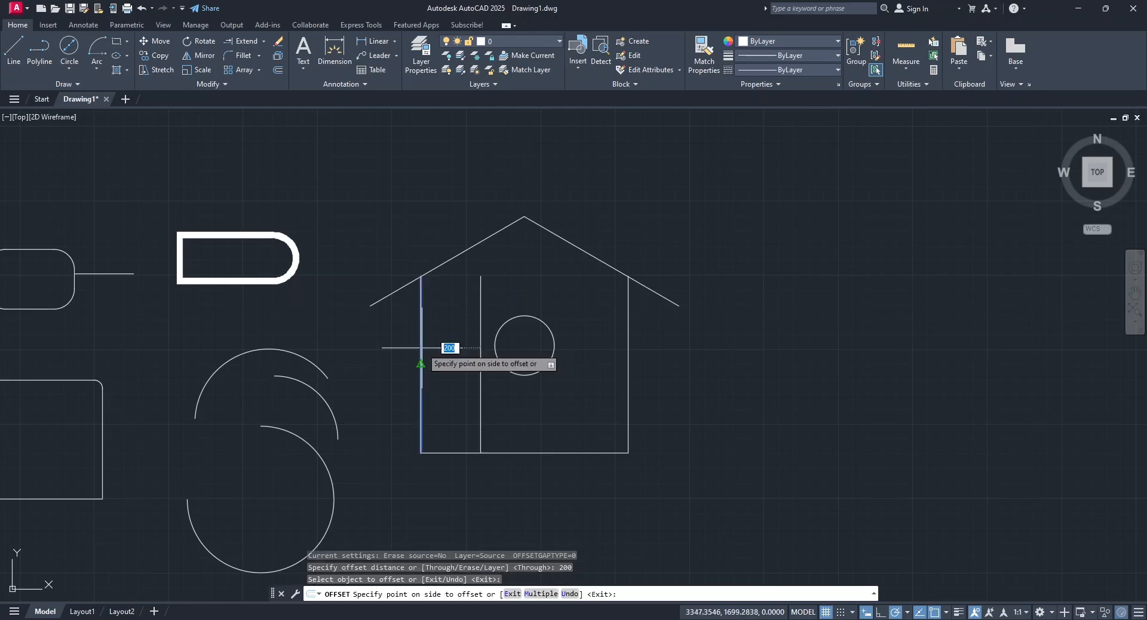
left_click(330, 357)
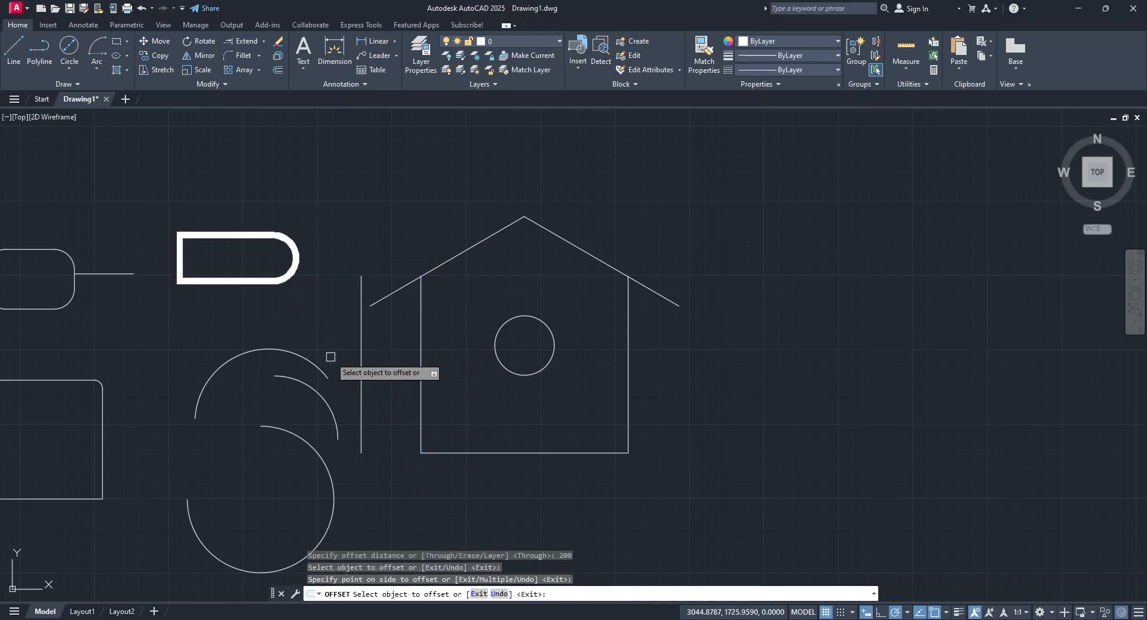
left_click(621, 387)
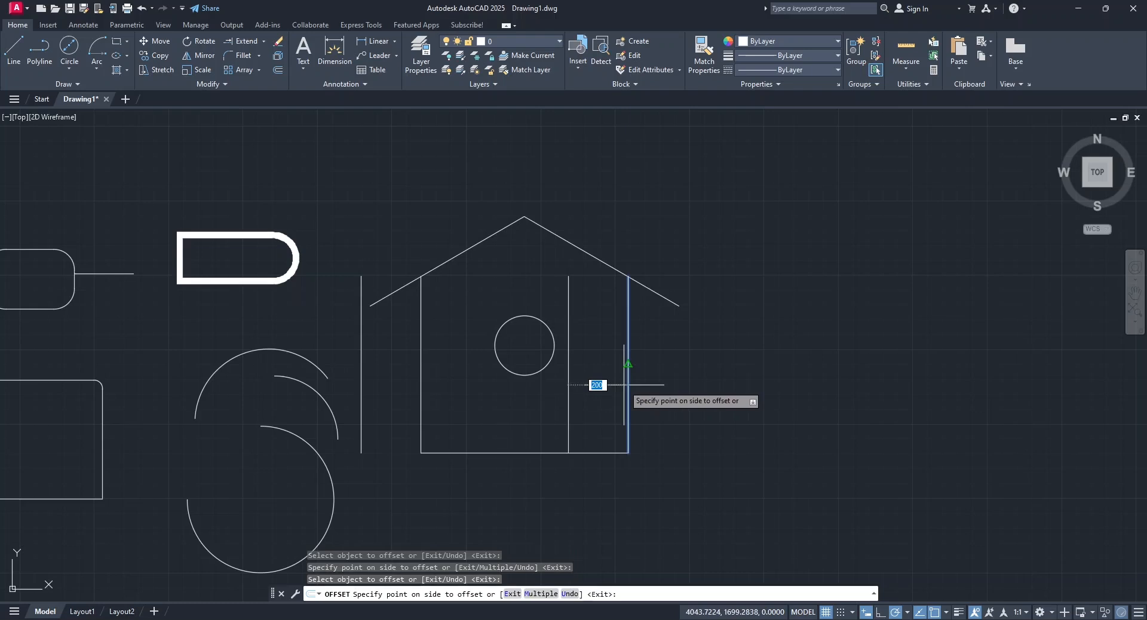
left_click(802, 373)
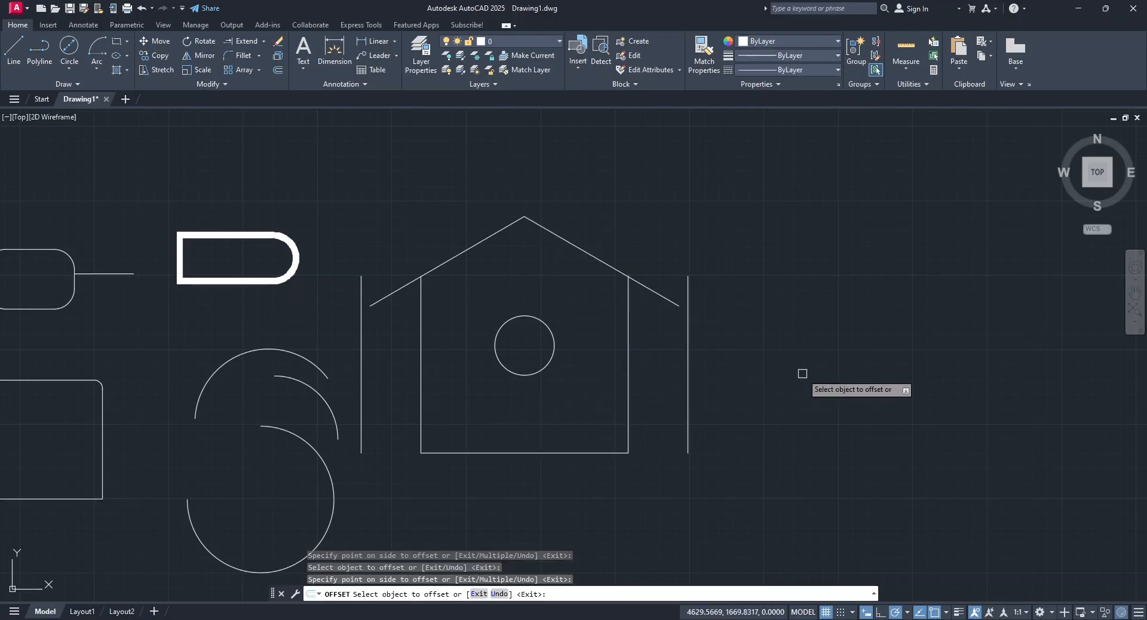
Offset both slanted roof lines upward and outward by the same 200 distance.
scroll(800, 373, "down", 2)
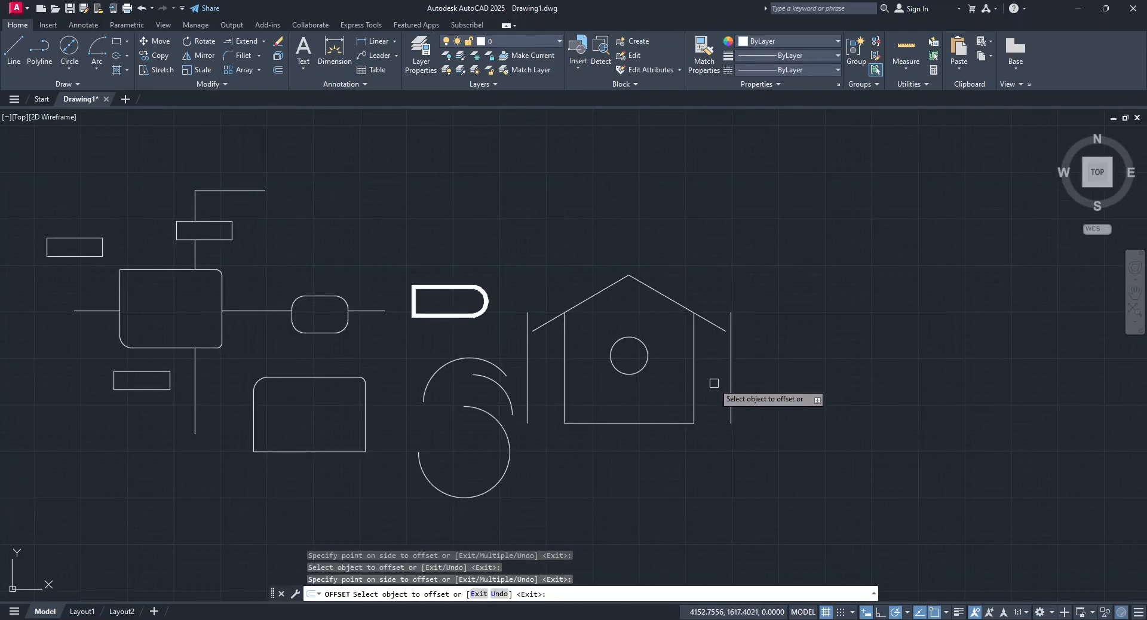
left_click(675, 301)
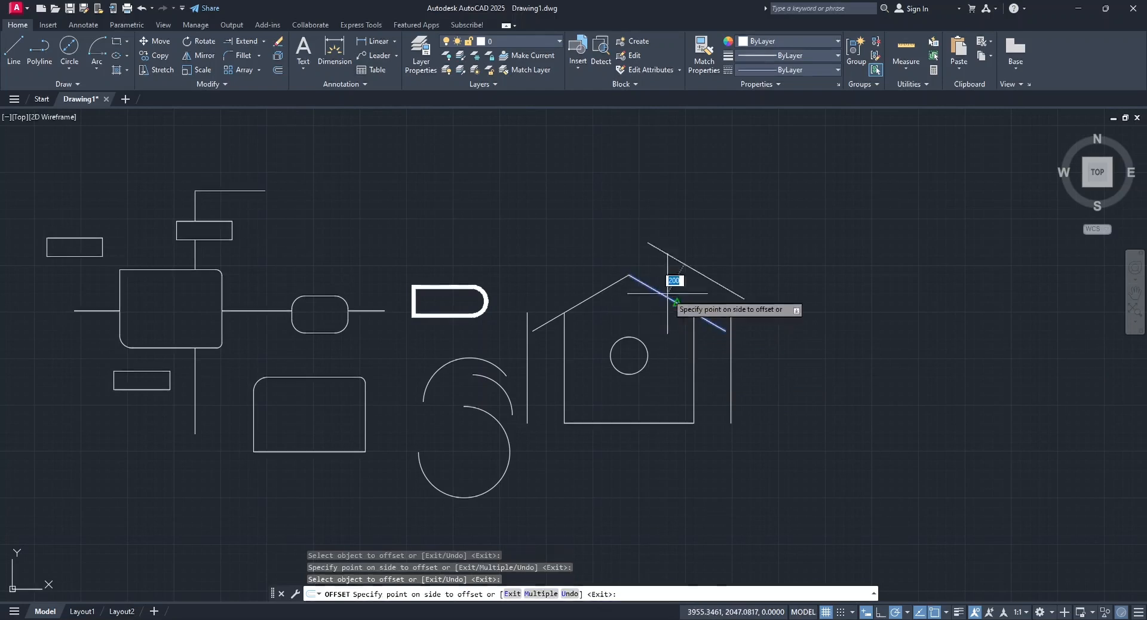
left_click(717, 227)
left_click(604, 289)
left_click(533, 201)
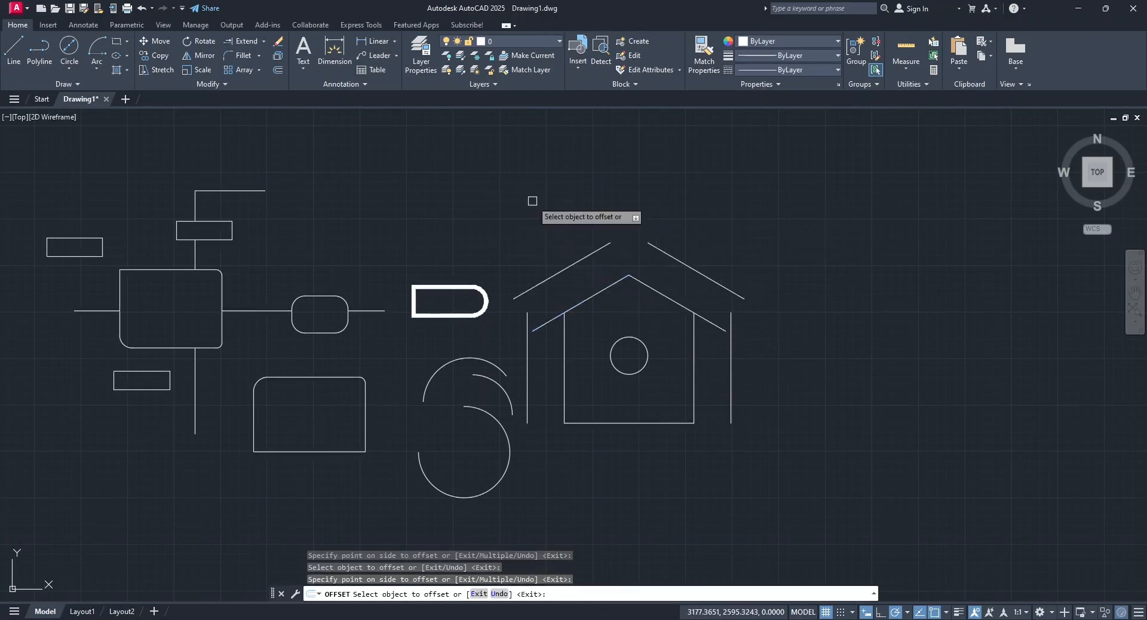
Offset the small rounded rectangle and the large lower arc outward by 200.
left_click(347, 308)
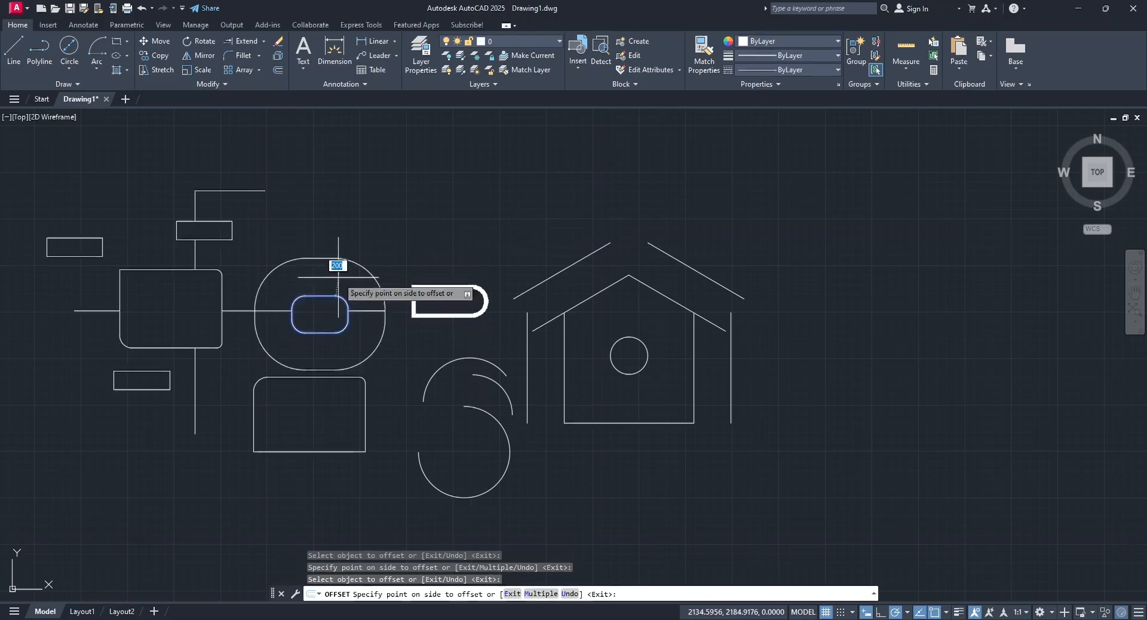
left_click(338, 277)
left_click(485, 412)
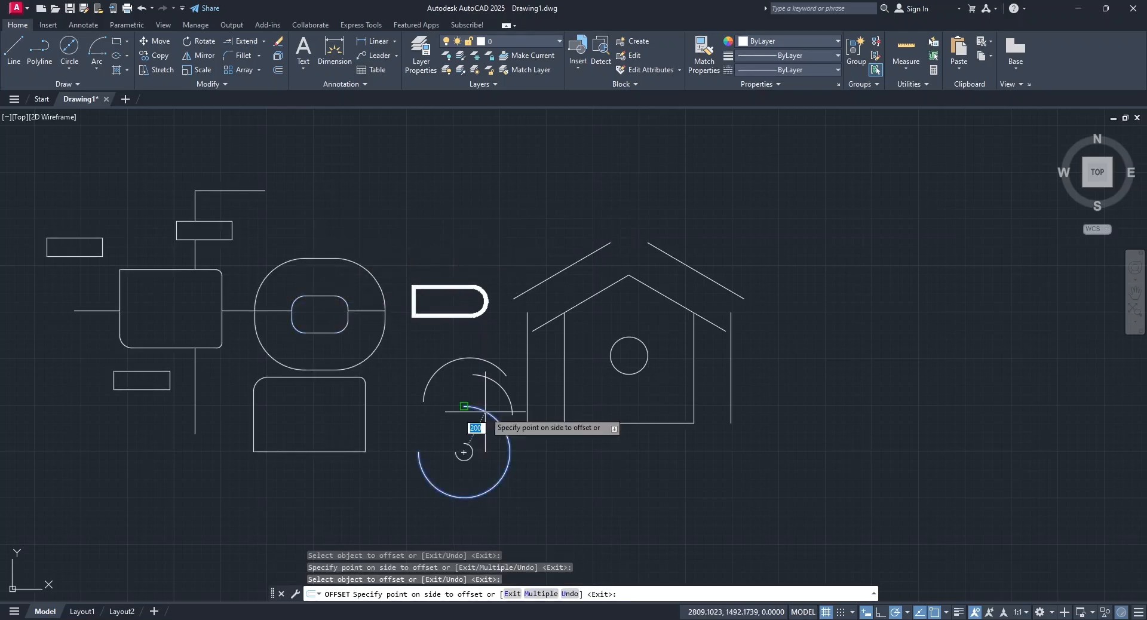
left_click(487, 413)
Offset the circle inside the house and the thick D-shaped polyline outward by 200.
left_click(628, 374)
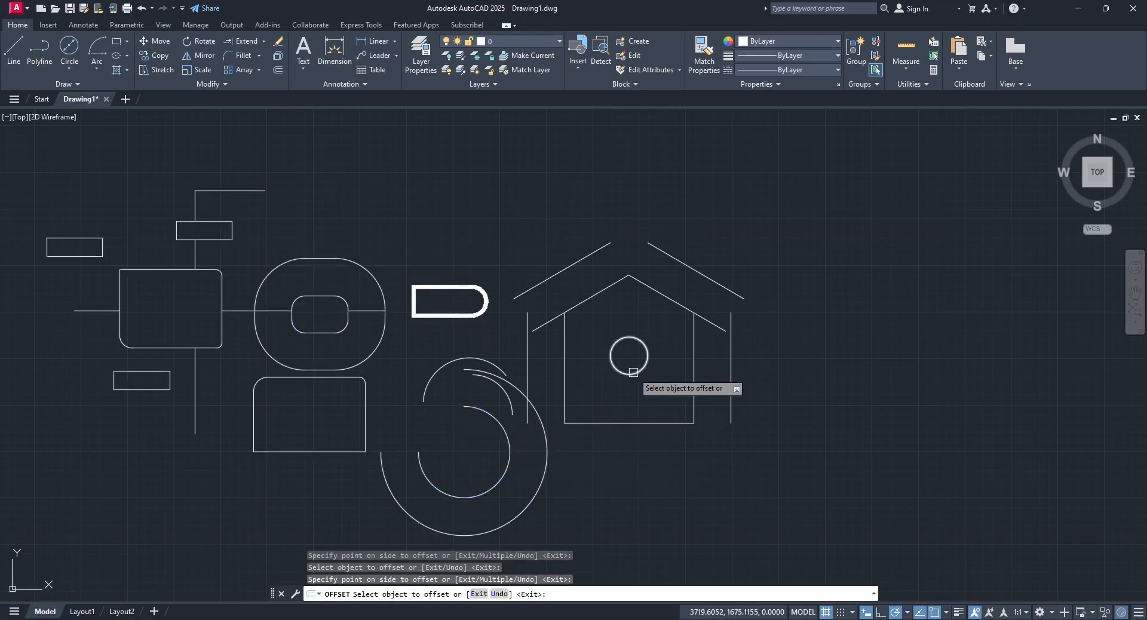
left_click(622, 405)
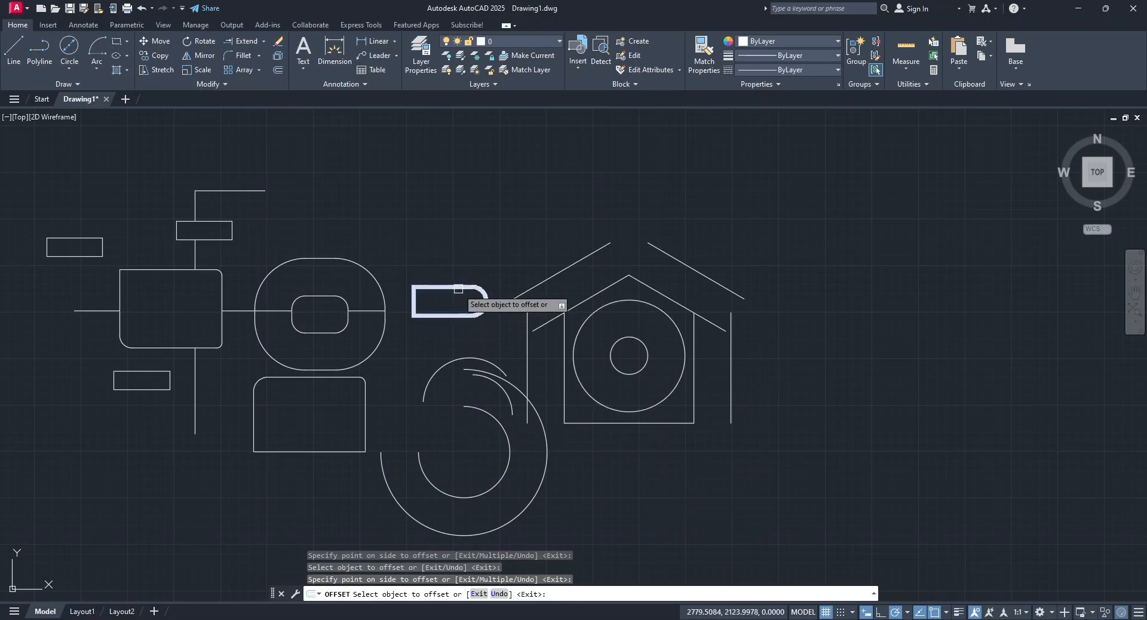
left_click(458, 289)
left_click(497, 194)
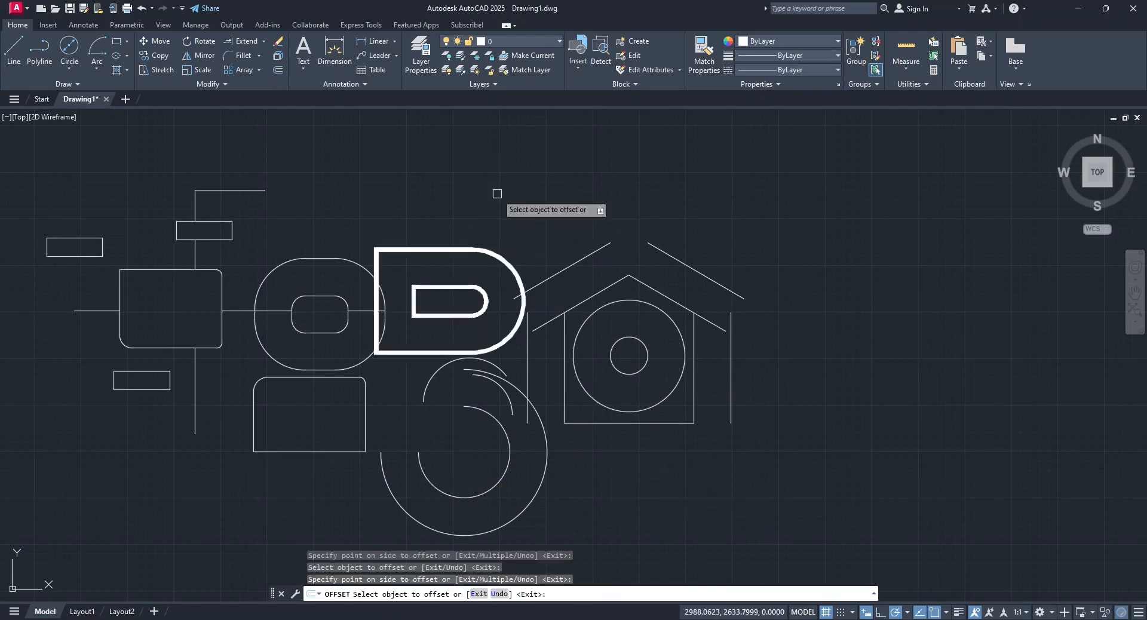
Offset the outer left roof line upward twice in succession and the outer right roof line once, each by 200.
left_click(547, 277)
left_click(512, 188)
left_click(547, 235)
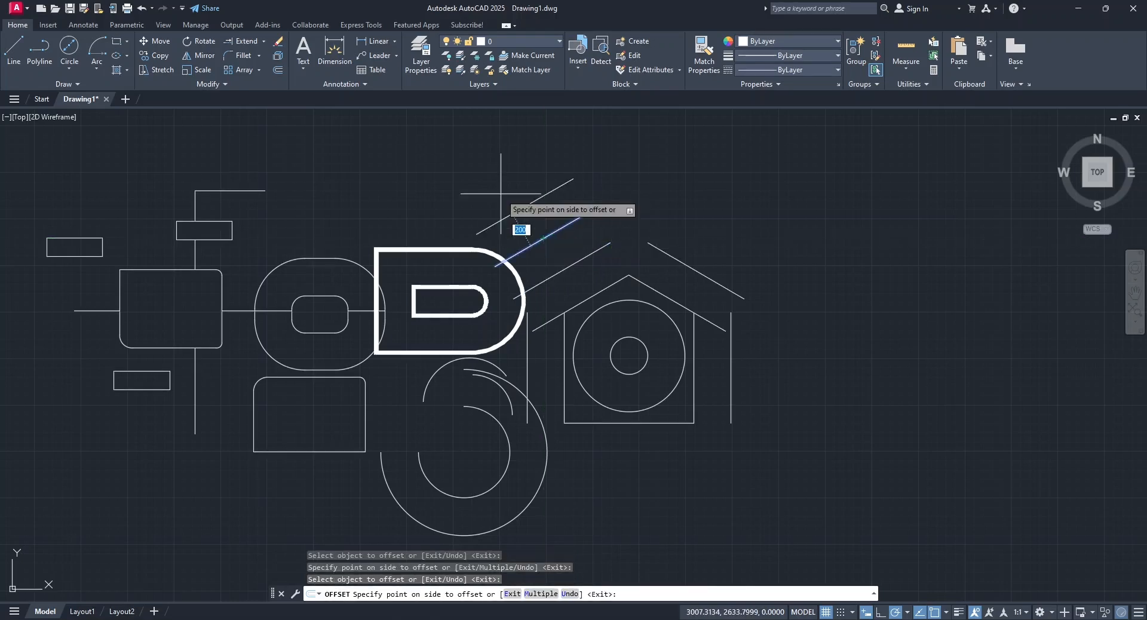
left_click(513, 203)
left_click(672, 256)
left_click(720, 199)
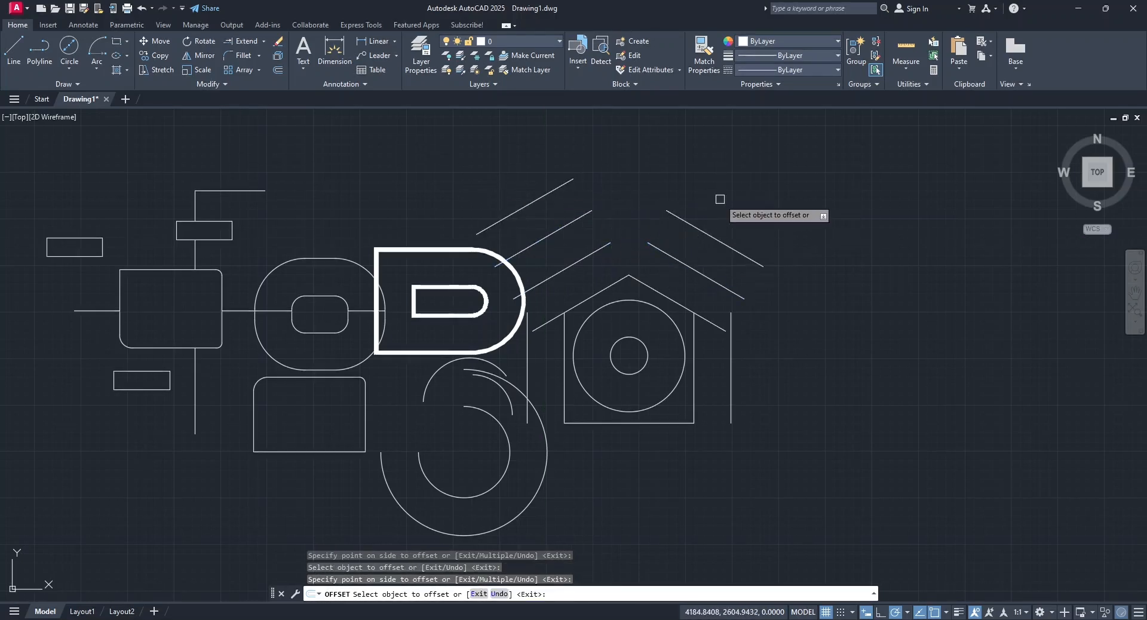
key("Return")
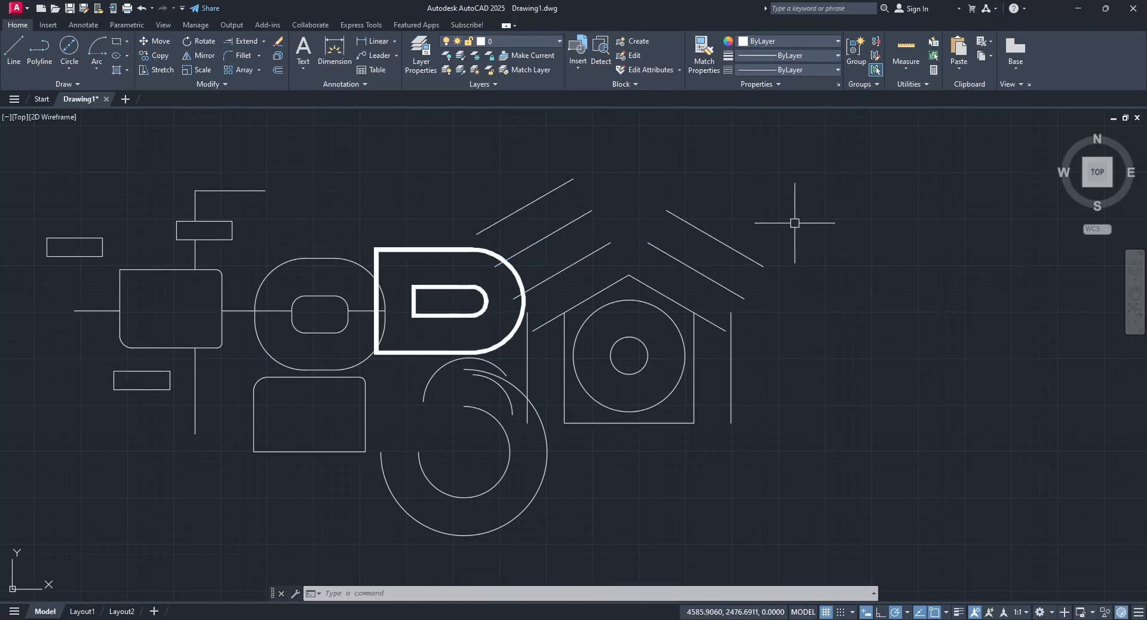
Stretch the upper-left rectangle's right end horizontally to the right, to nearly twice its width, using a crossing selection around that end.
middle_click_drag(91, 251, 276, 248)
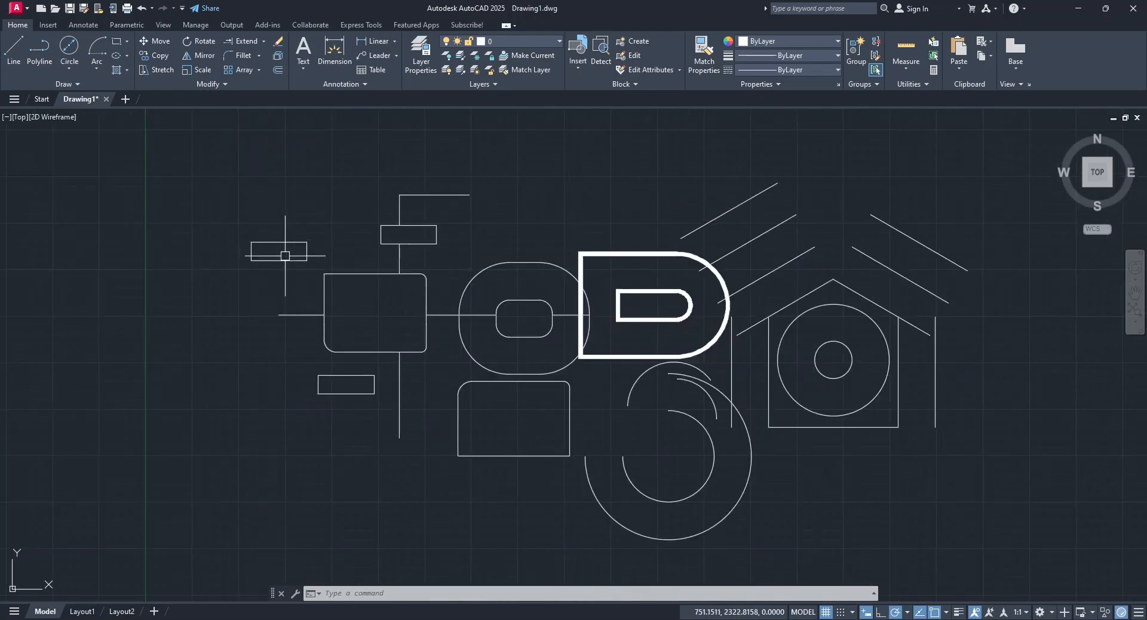
scroll(281, 250, "up", 6)
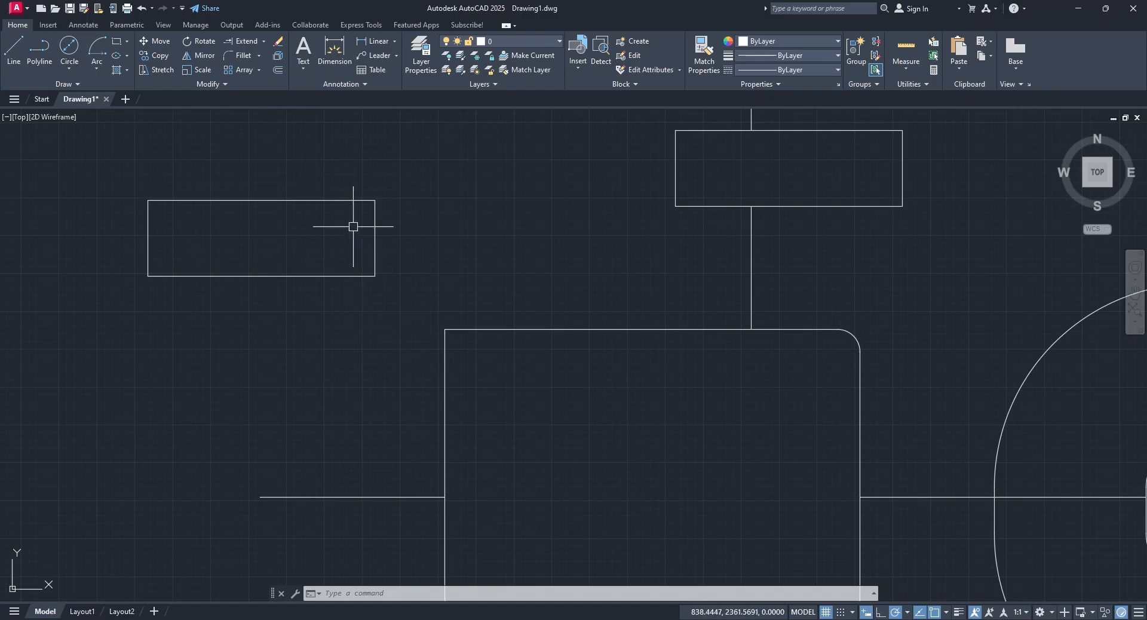
left_click(157, 72)
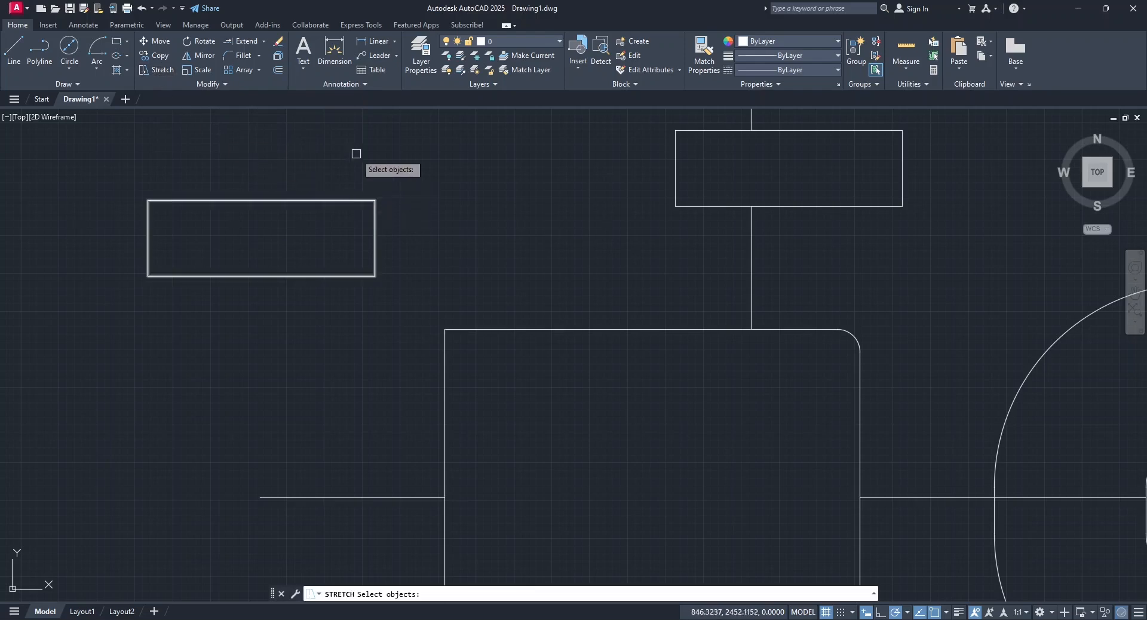
left_click(324, 142)
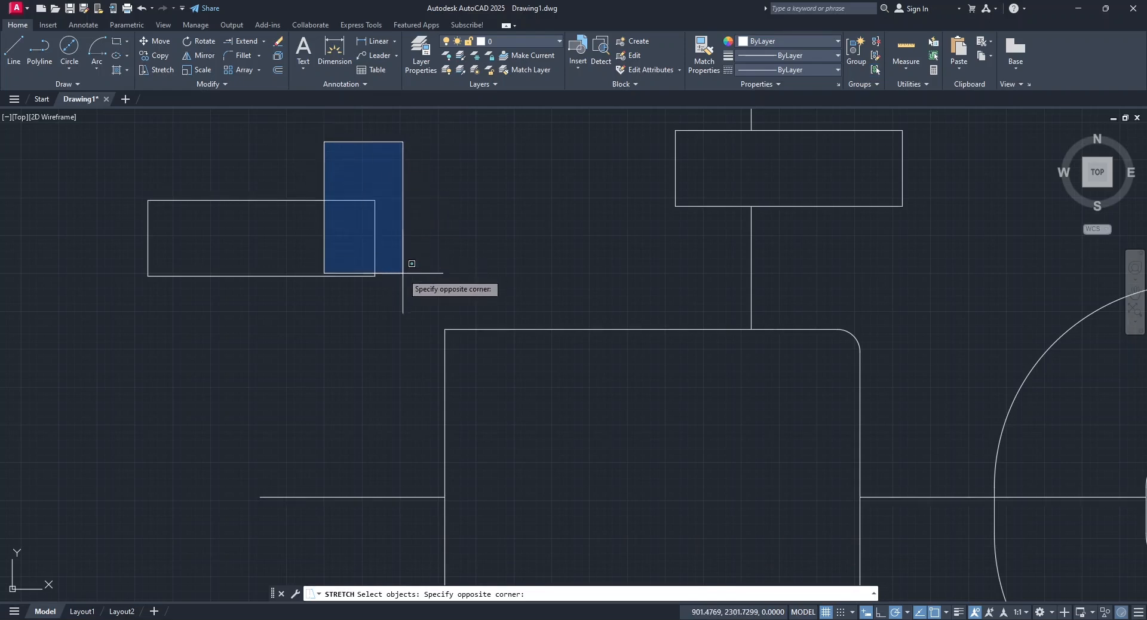
left_click(439, 313)
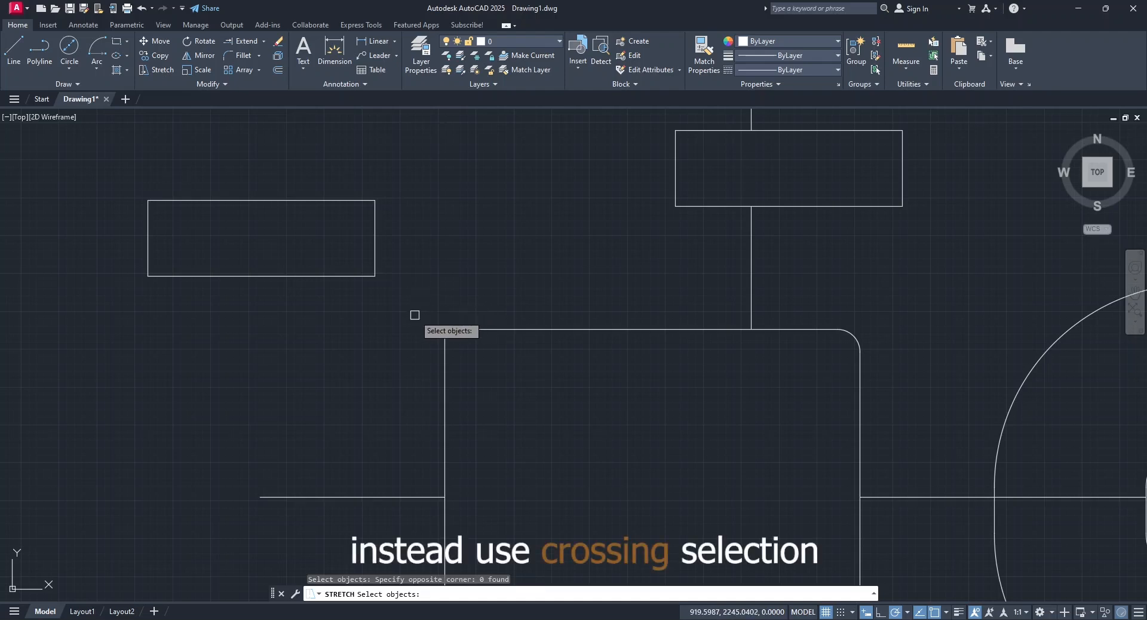
left_click(415, 314)
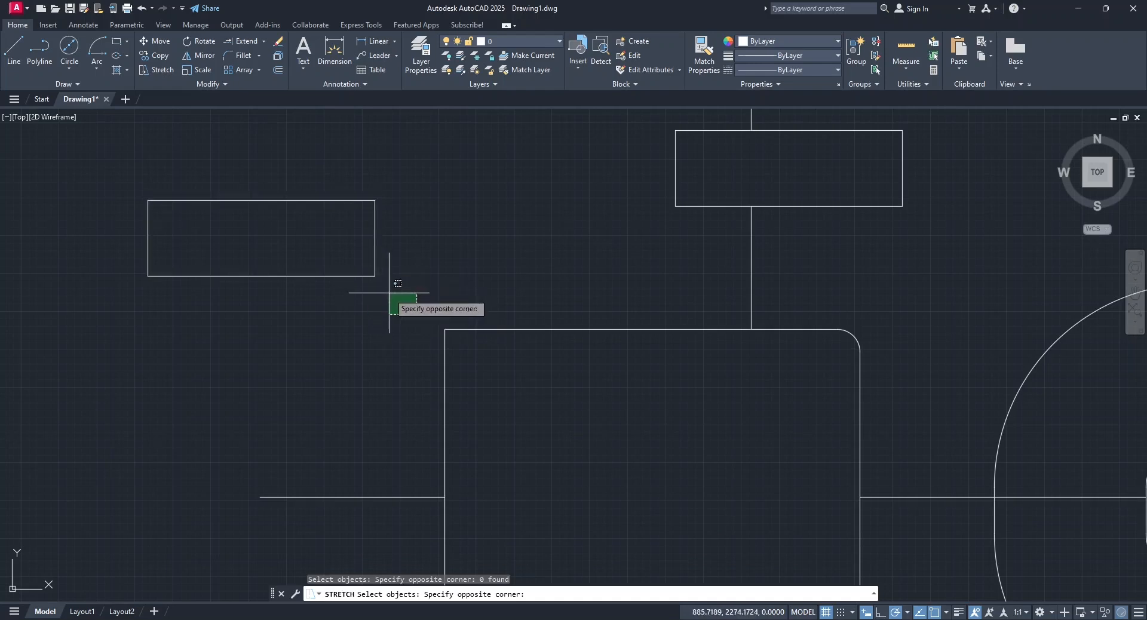
left_click(319, 156)
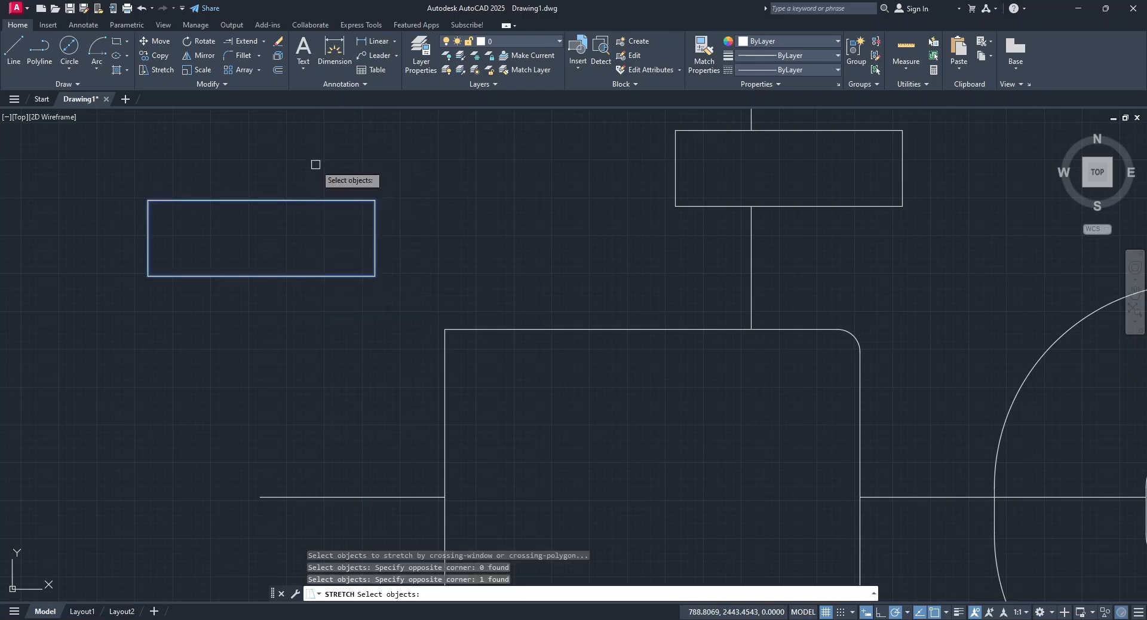
key("Return")
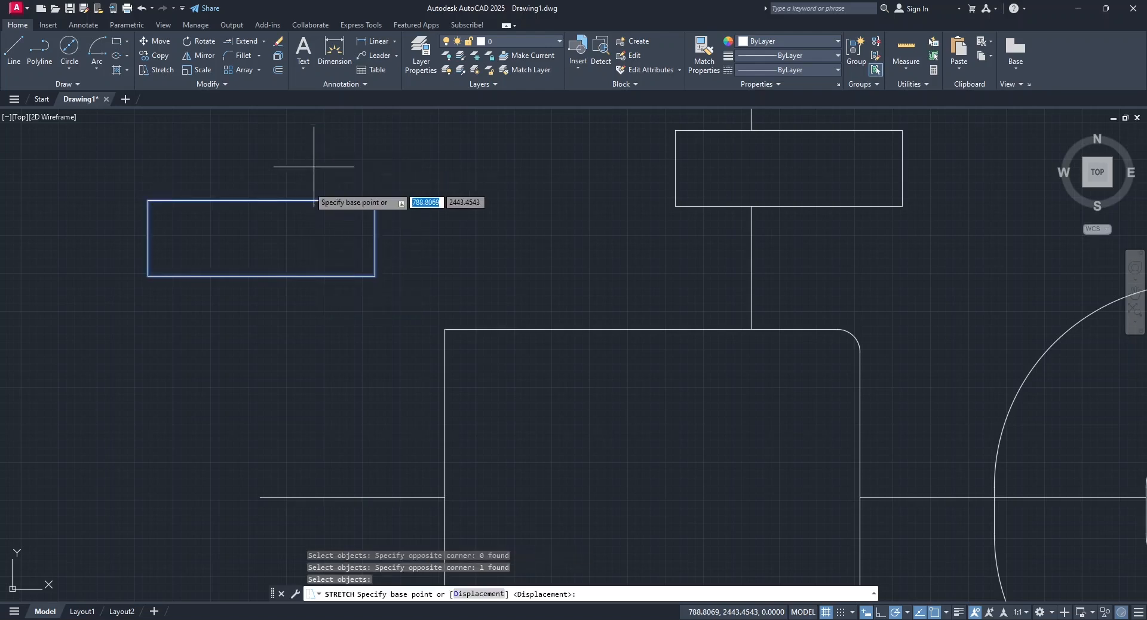
left_click(377, 306)
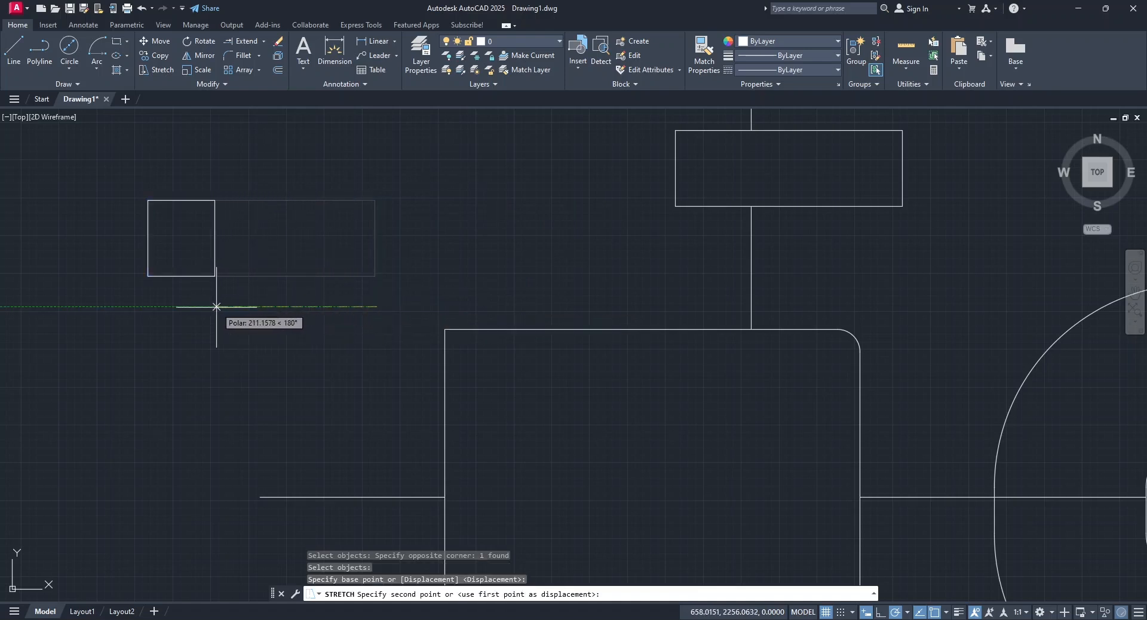
left_click(556, 307)
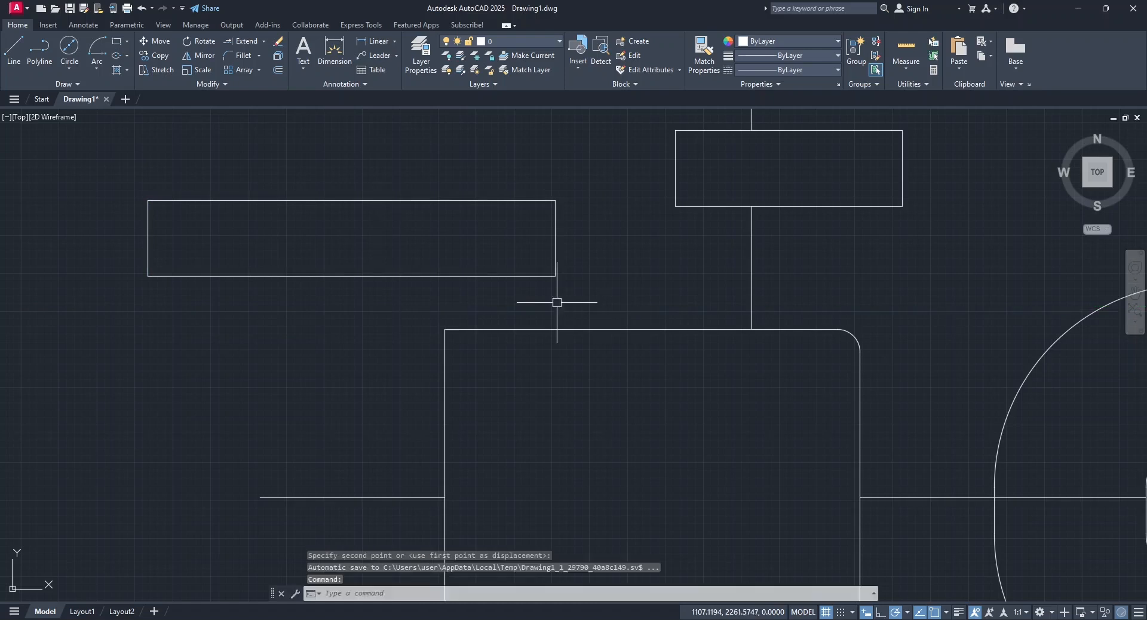
Lengthen the horizontal line left of the large rounded rectangle, extending its free left end horizontally by about half the line's length.
left_click(311, 498)
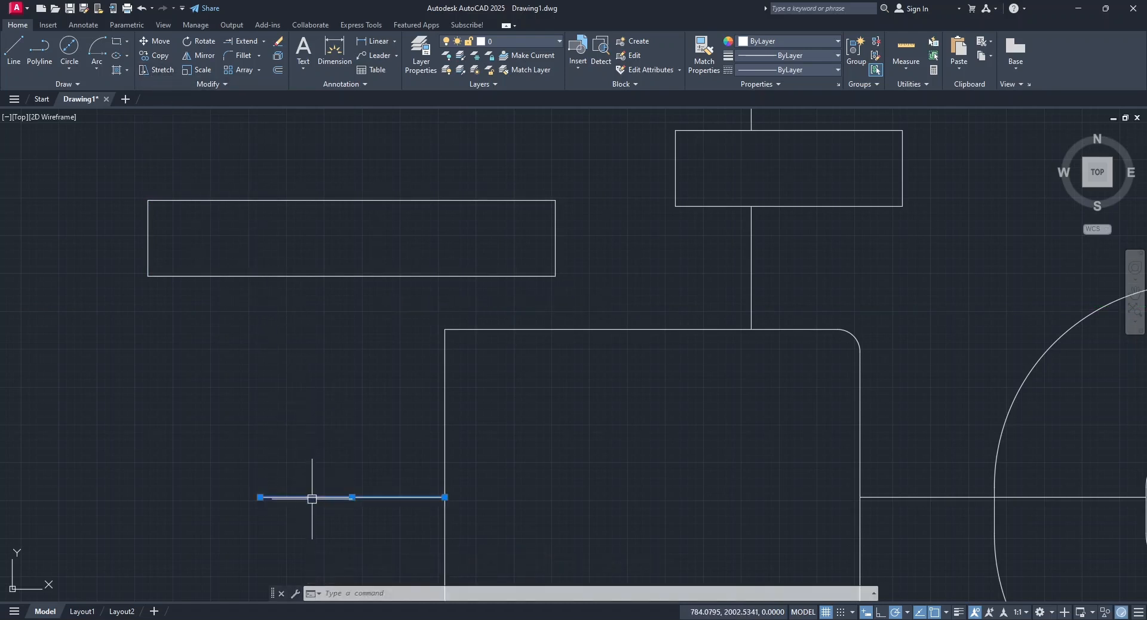
left_click(260, 496)
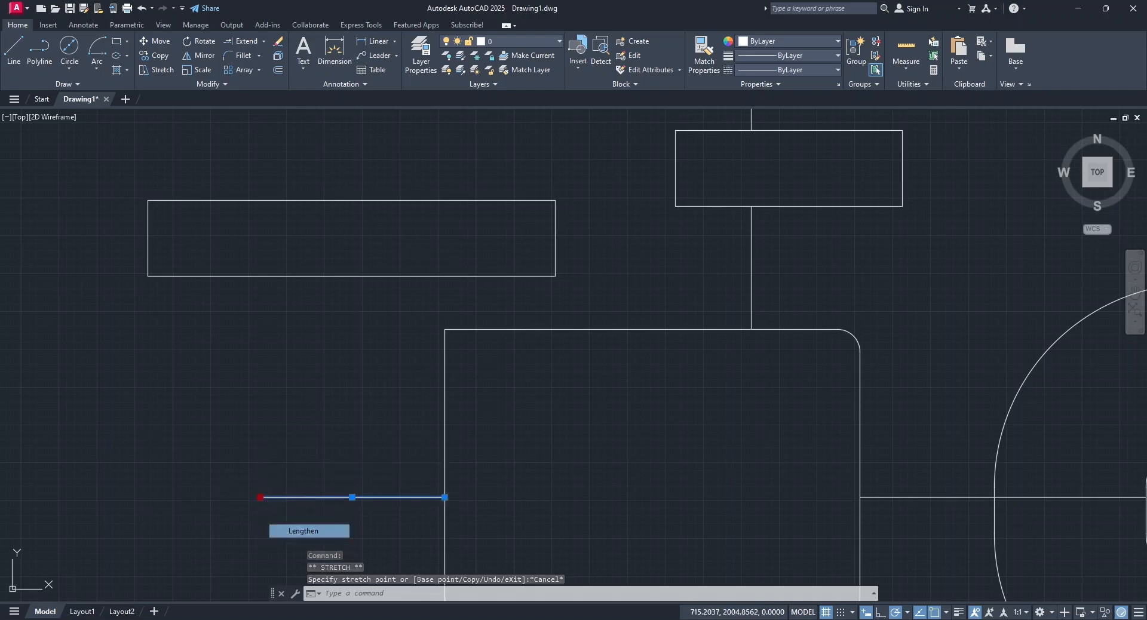
left_click(303, 530)
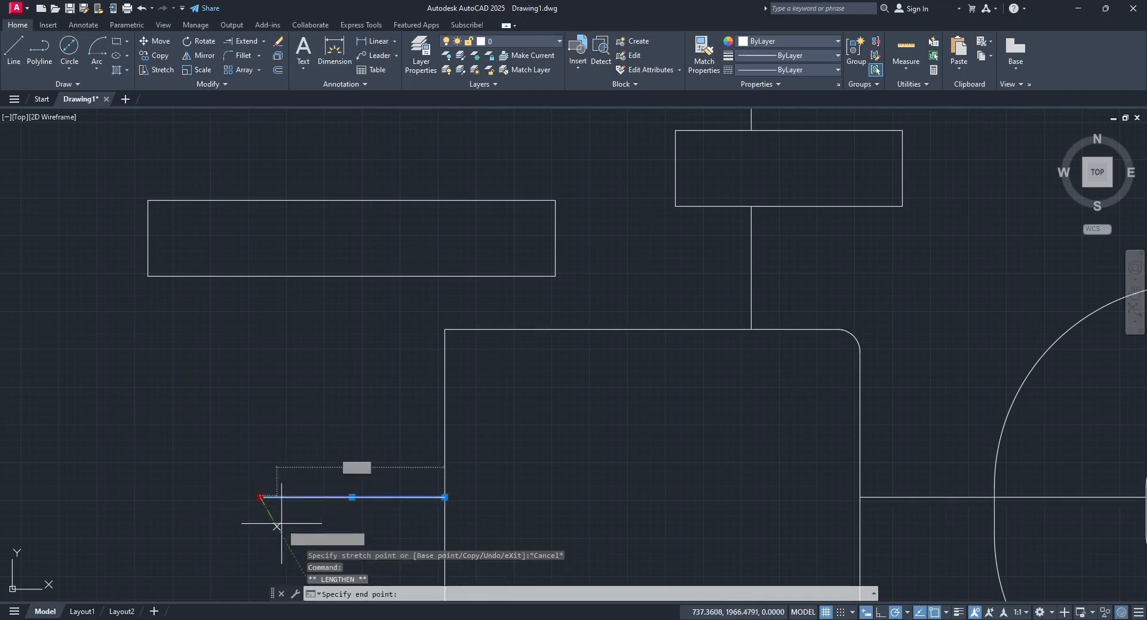
left_click(169, 496)
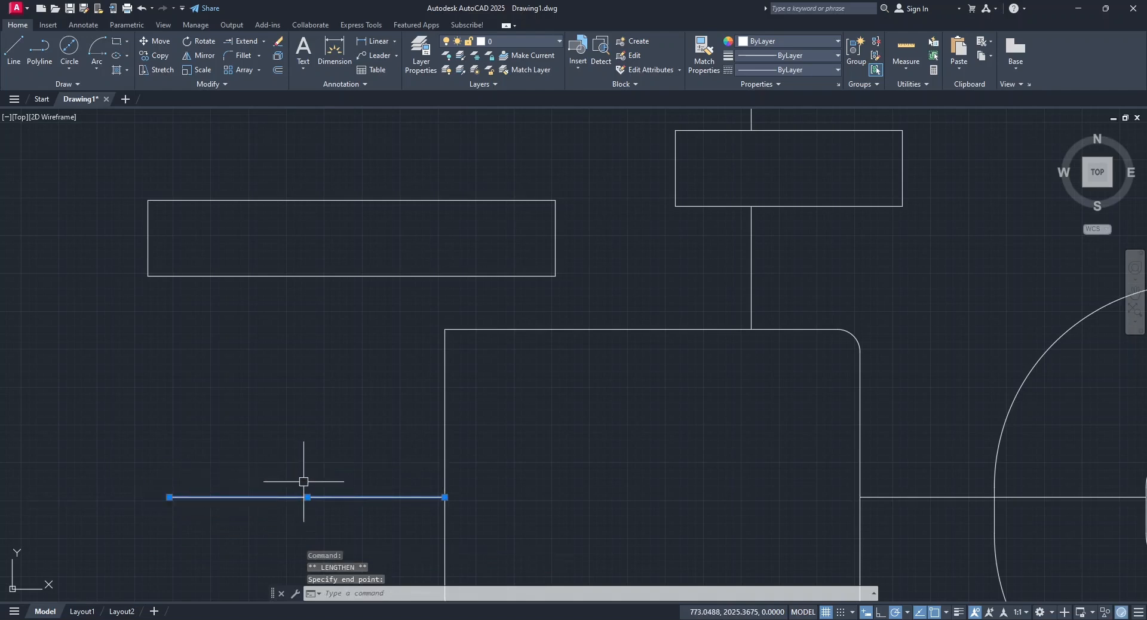
key("Escape")
Draw a center-defined ellipse in the empty area left of the shapes, upright and roughly three times as tall as wide.
scroll(326, 417, "down", 4)
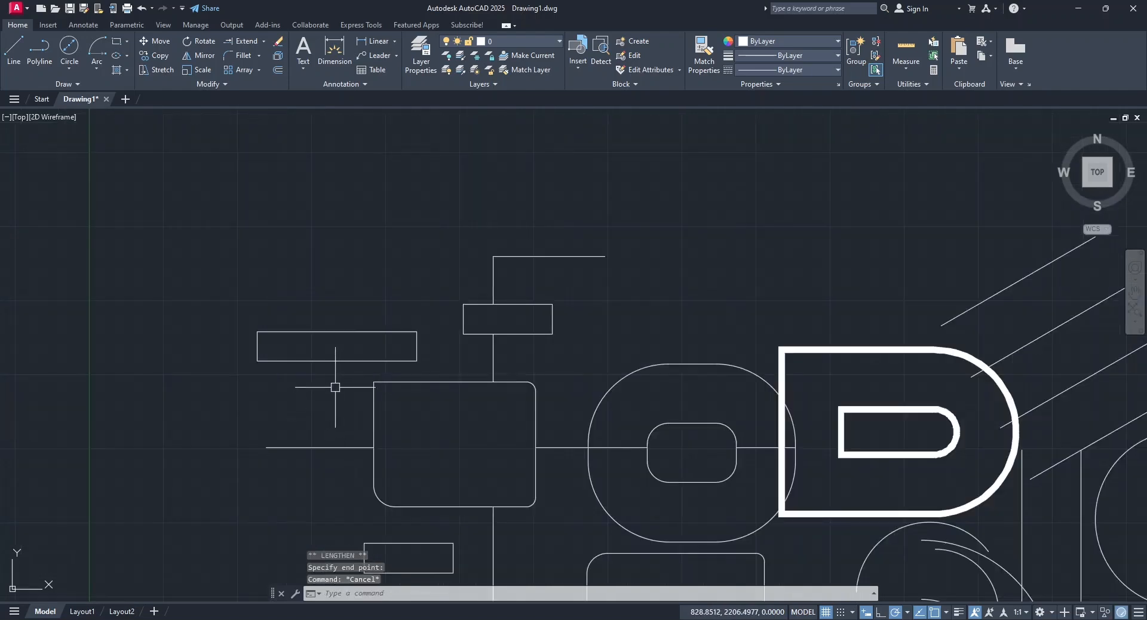
middle_click_drag(335, 387, 269, 204)
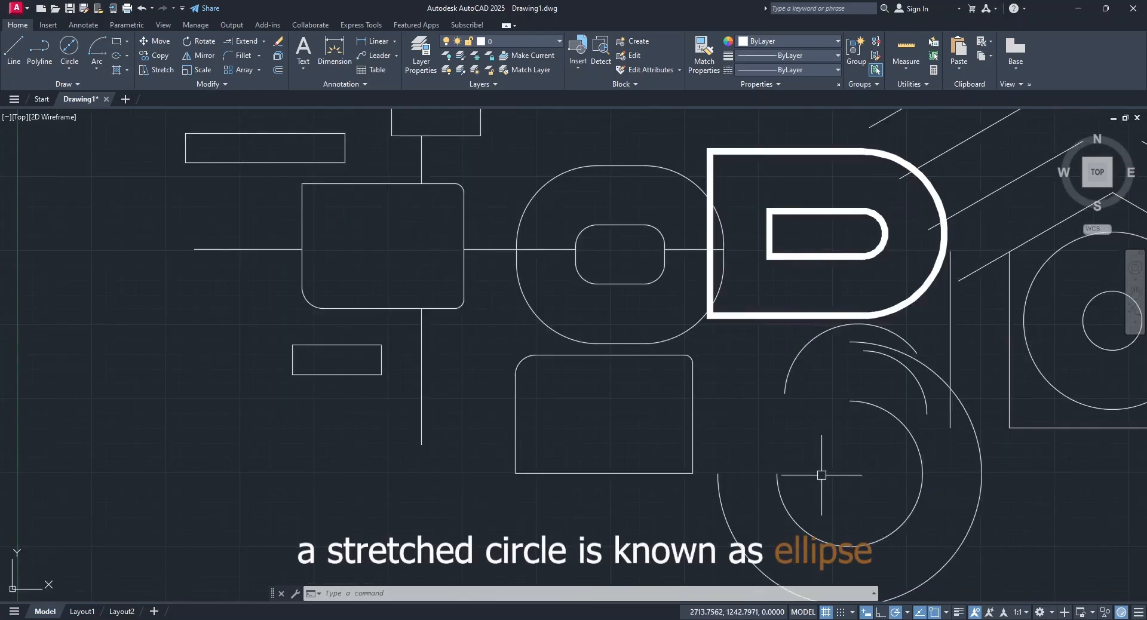
left_click(126, 57)
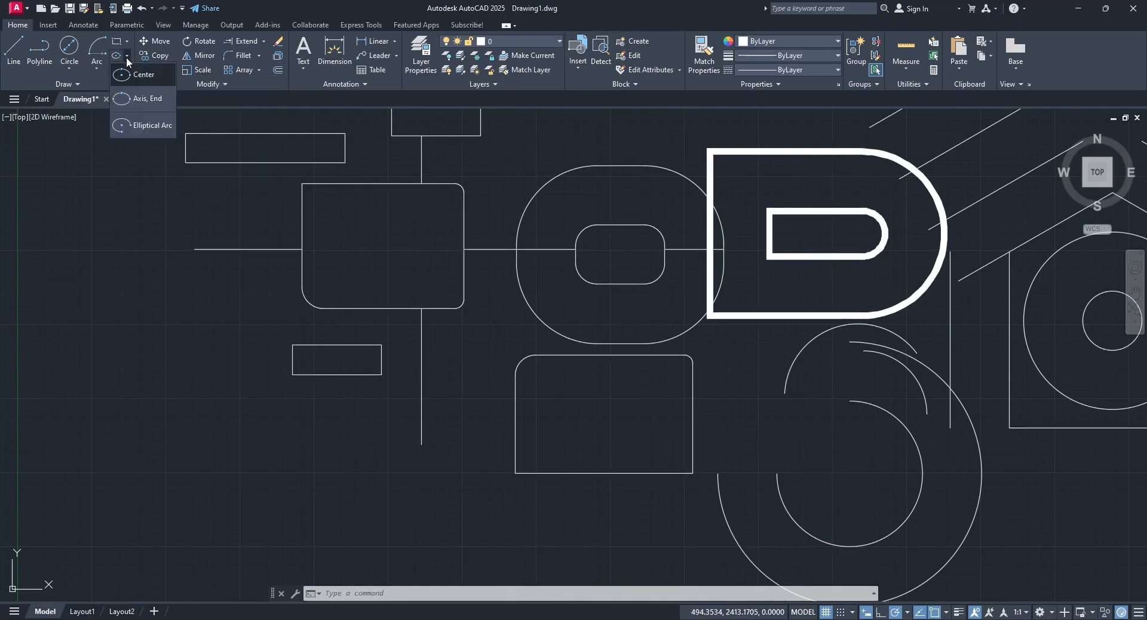
left_click(153, 77)
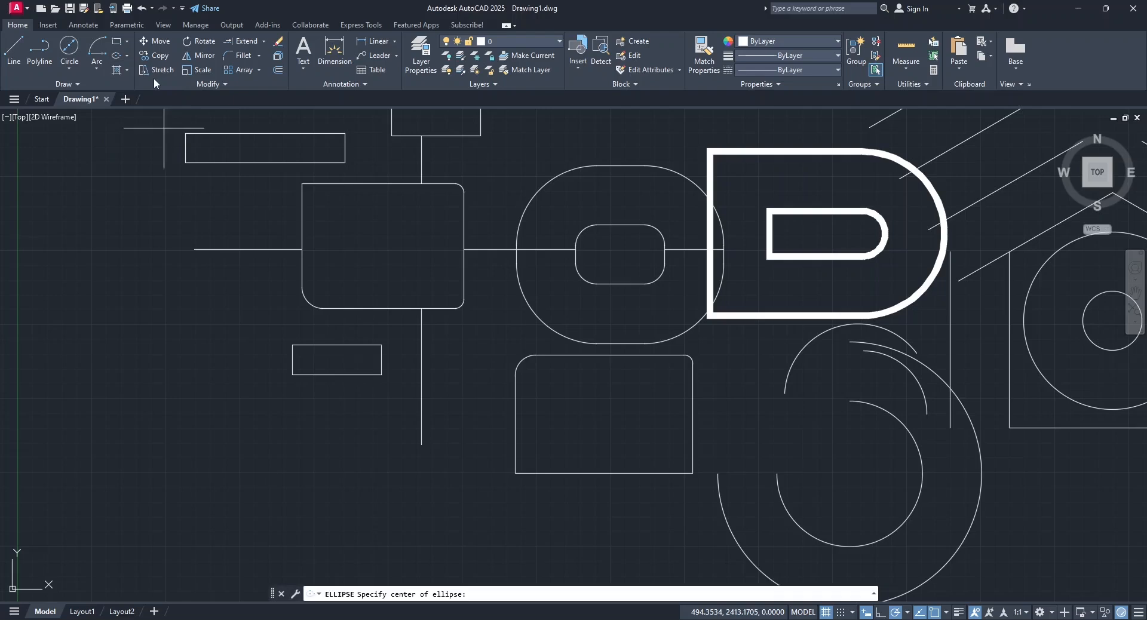
left_click(111, 377)
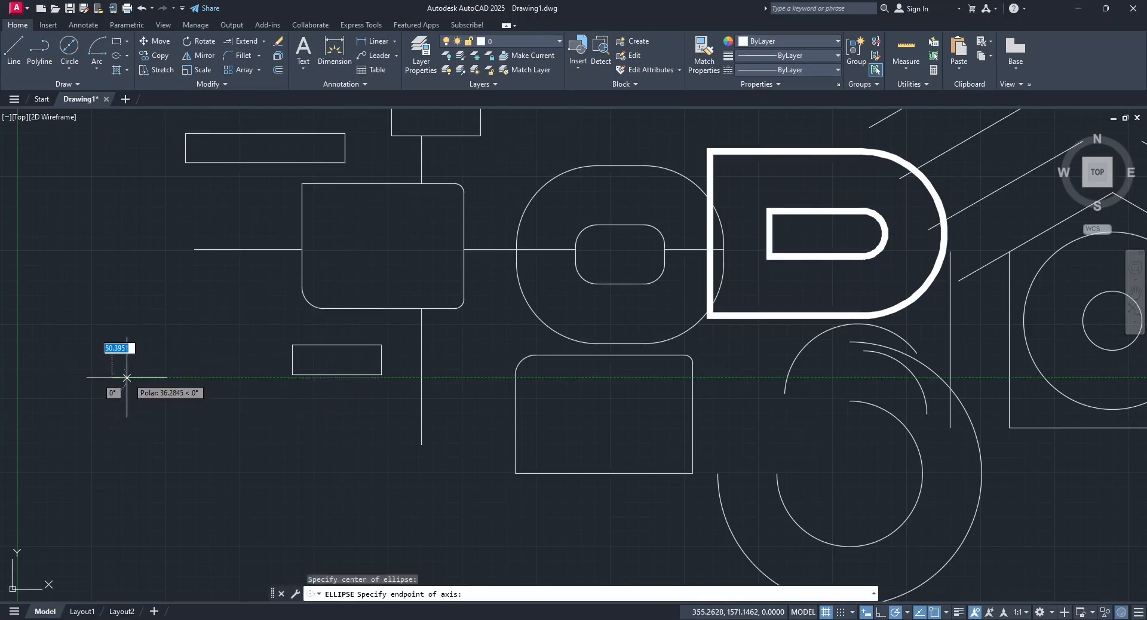
left_click(111, 414)
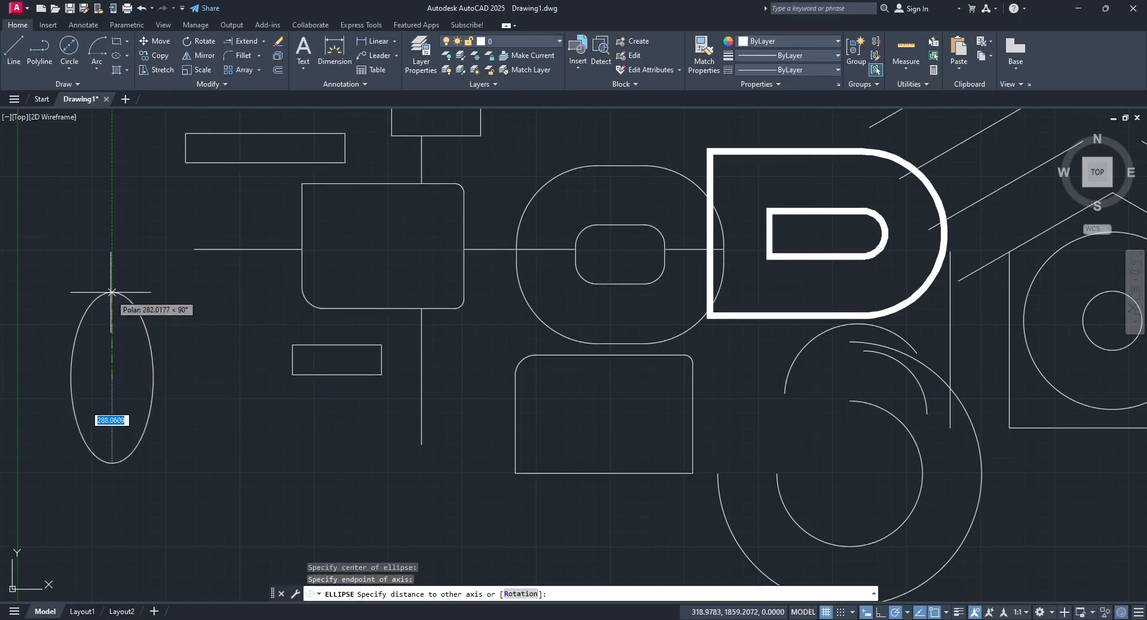
left_click(112, 248)
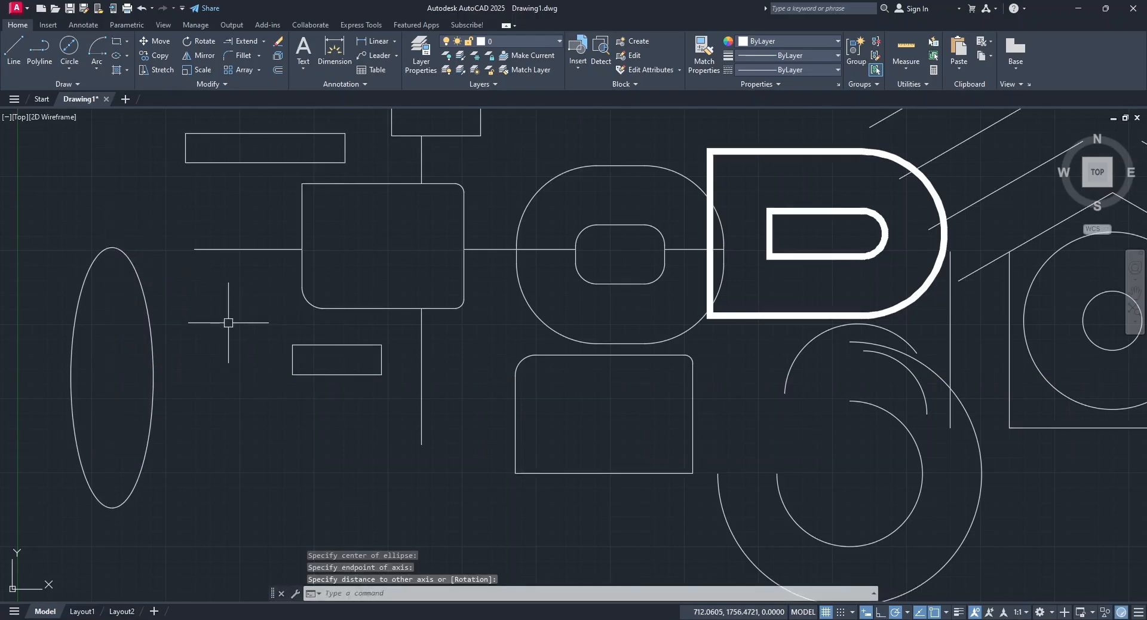
Draw an Axis, End ellipse inside the stretched upper-left rectangle, from left-side midpoint to right-side midpoint and reaching its top edge.
left_click(127, 57)
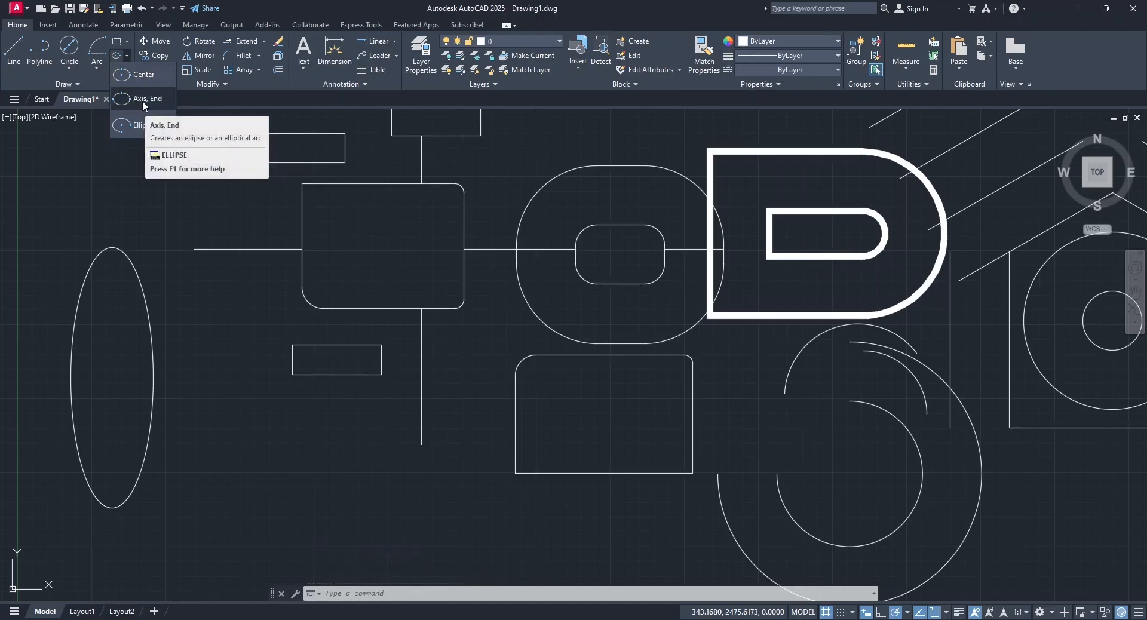
left_click(142, 101)
scroll(315, 333, "up", 5)
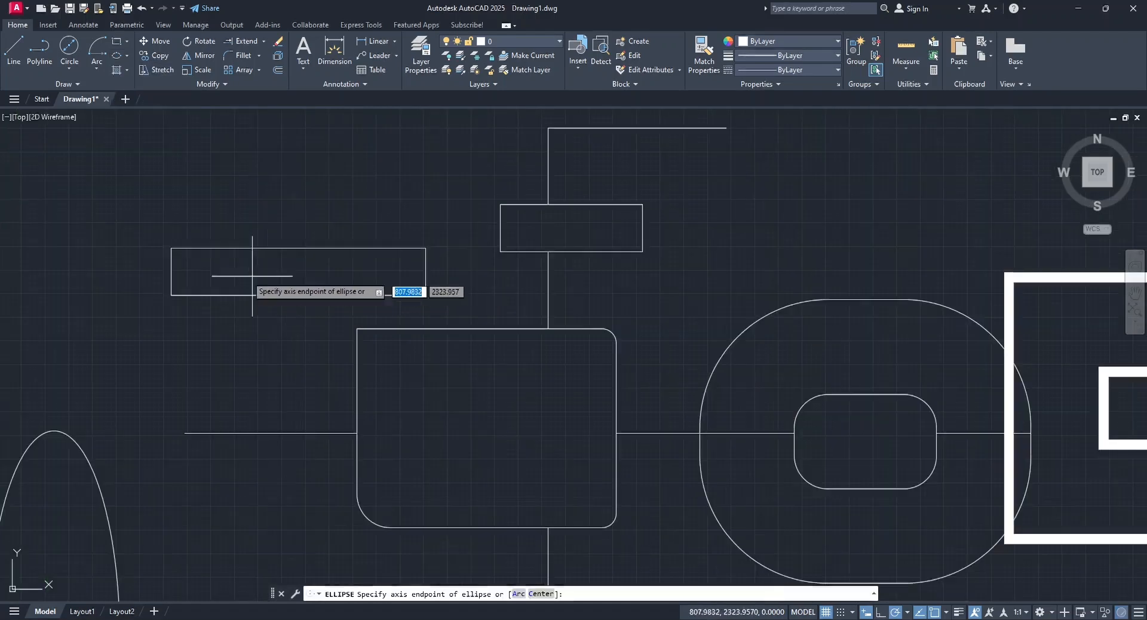
left_click(171, 271)
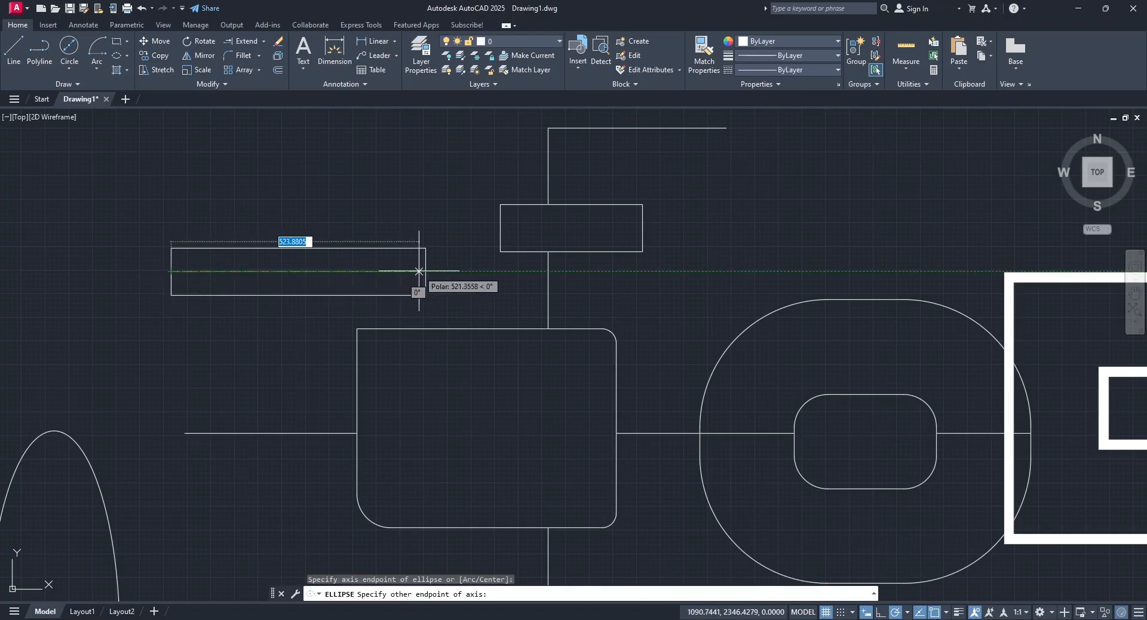
left_click(425, 271)
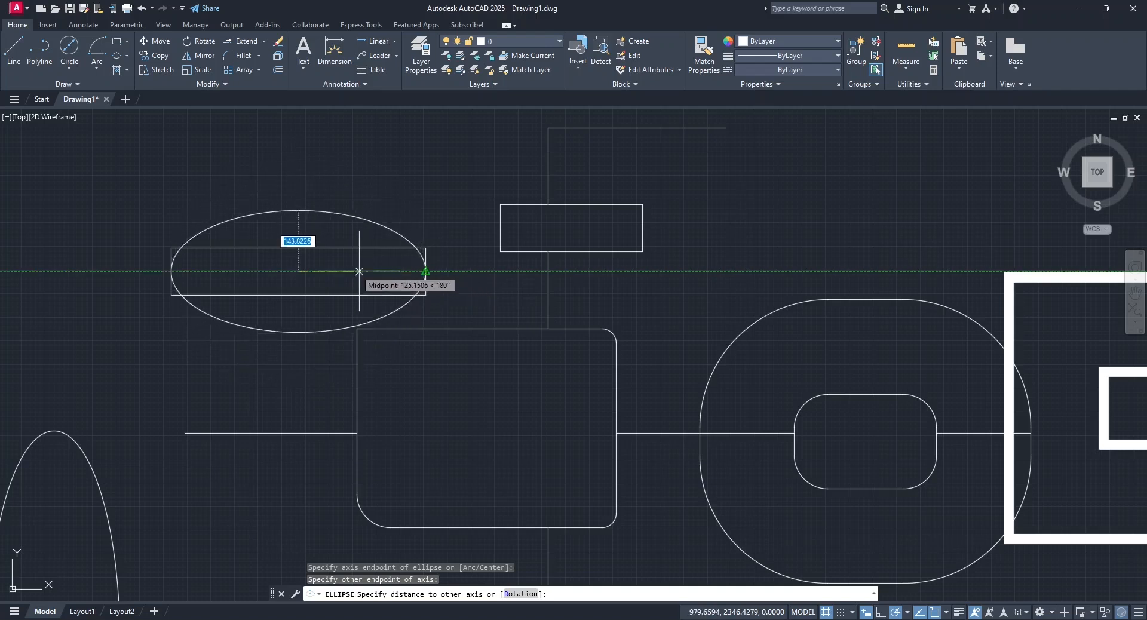
scroll(298, 258, "up", 4)
left_click(305, 256)
Try scaling the rectangle above the large rounded rectangle by a factor of 2 about a point near its lower-left corner, and undo it.
scroll(335, 249, "down", 4)
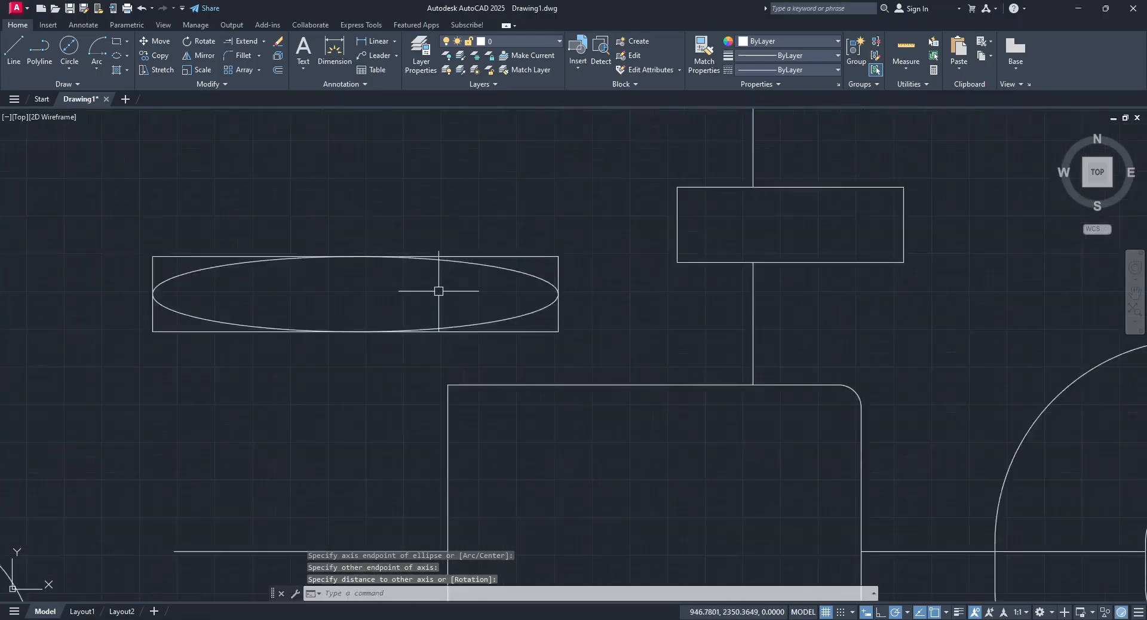
scroll(341, 335, "down", 2)
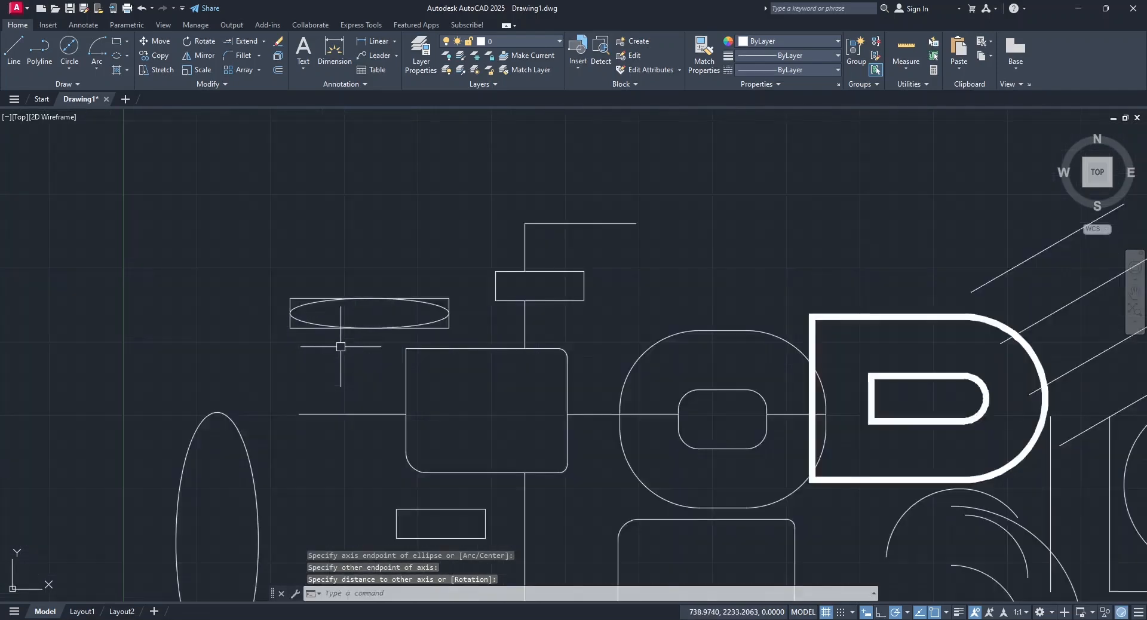
scroll(429, 295, "up", 2)
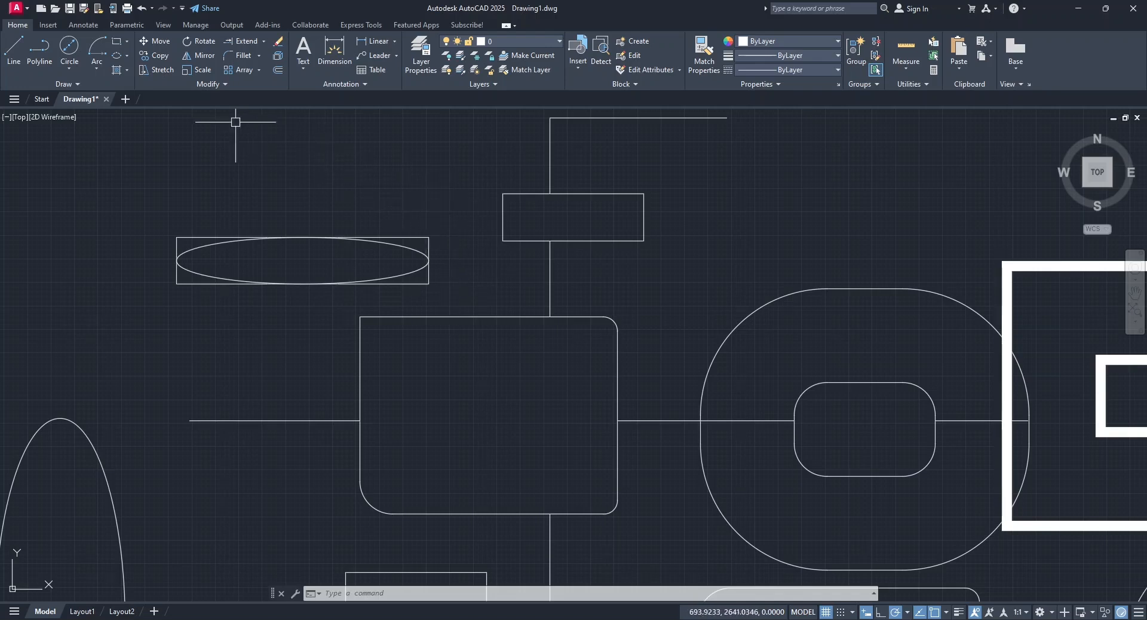
left_click(190, 71)
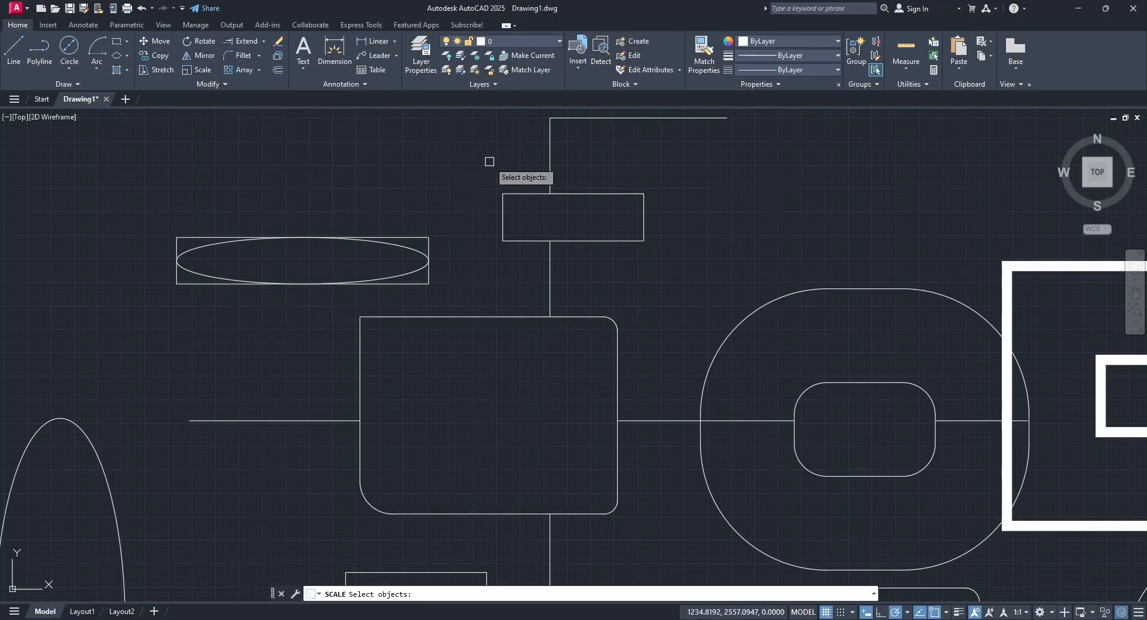
left_click(520, 194)
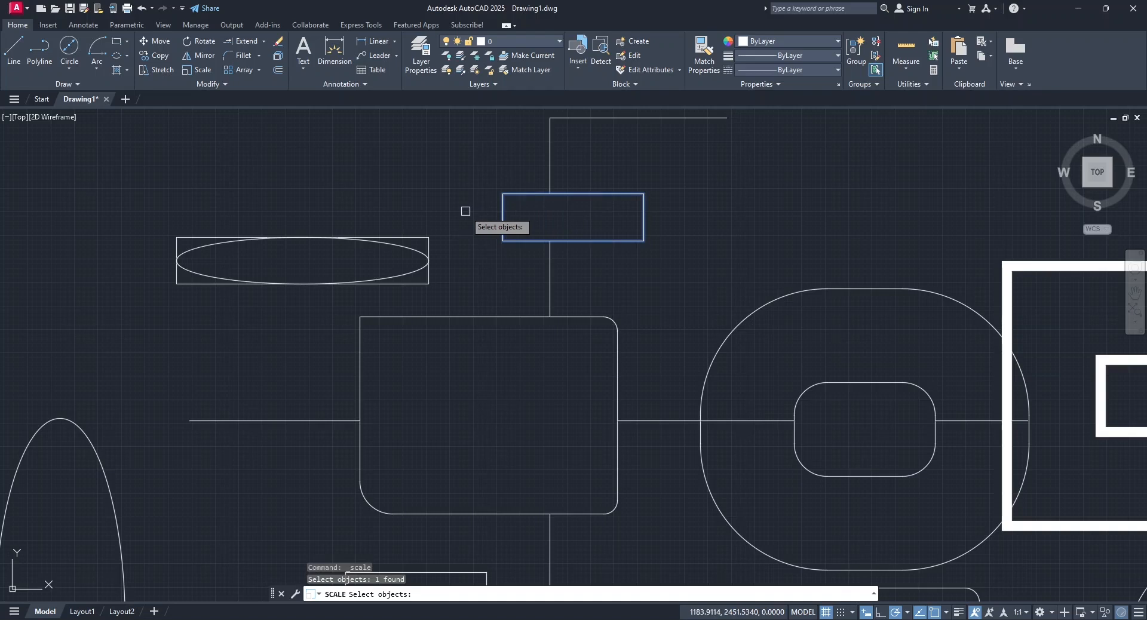
key("Return")
left_click(492, 255)
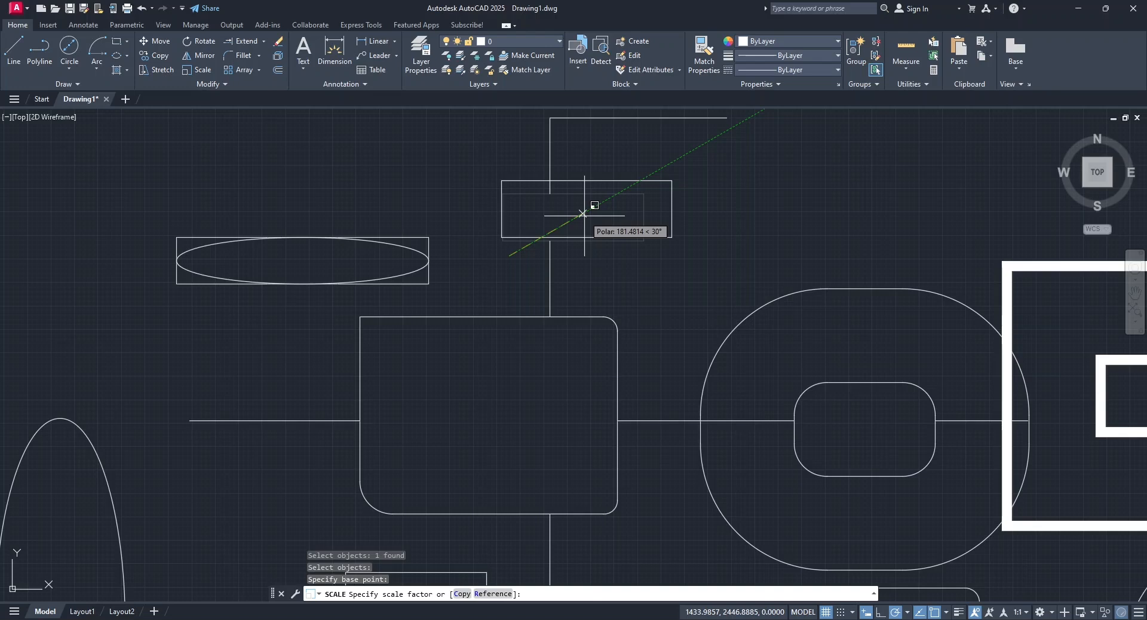
type("2")
key("Return")
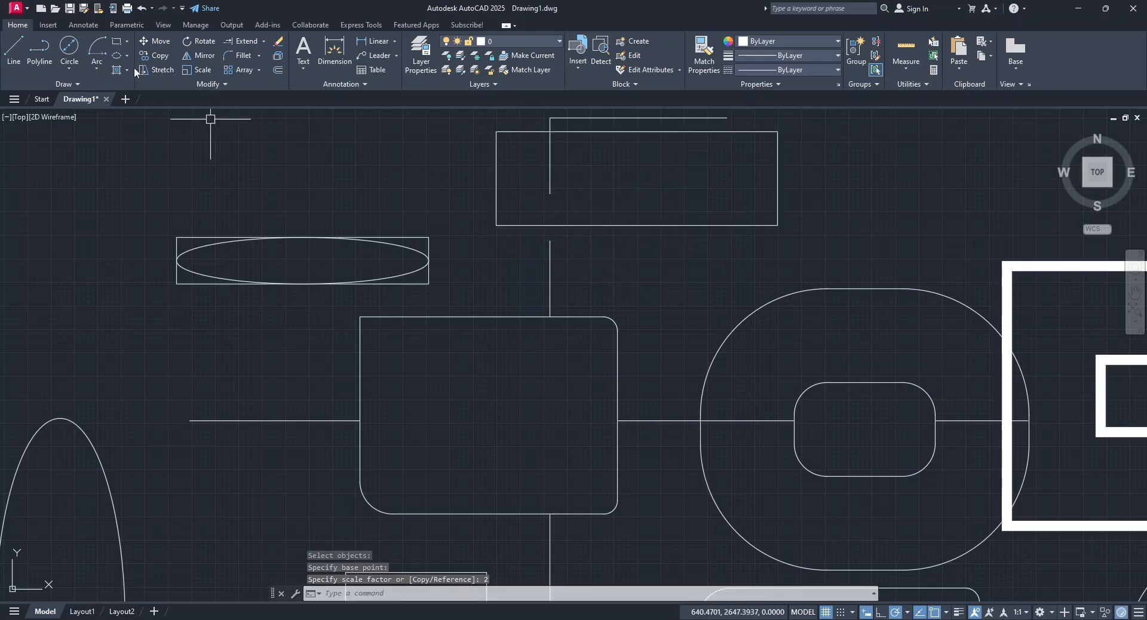
left_click(141, 9)
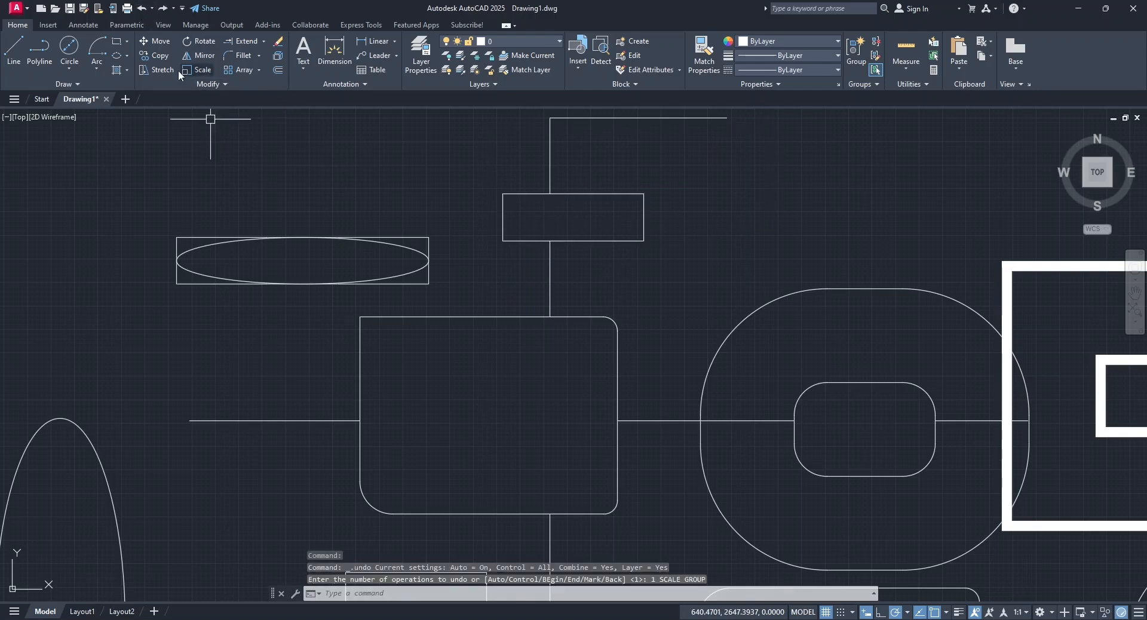
Try scaling the same upper rectangle by a factor of 0.5 about a point just below its bottom edge, and undo it.
left_click(202, 69)
left_click(502, 198)
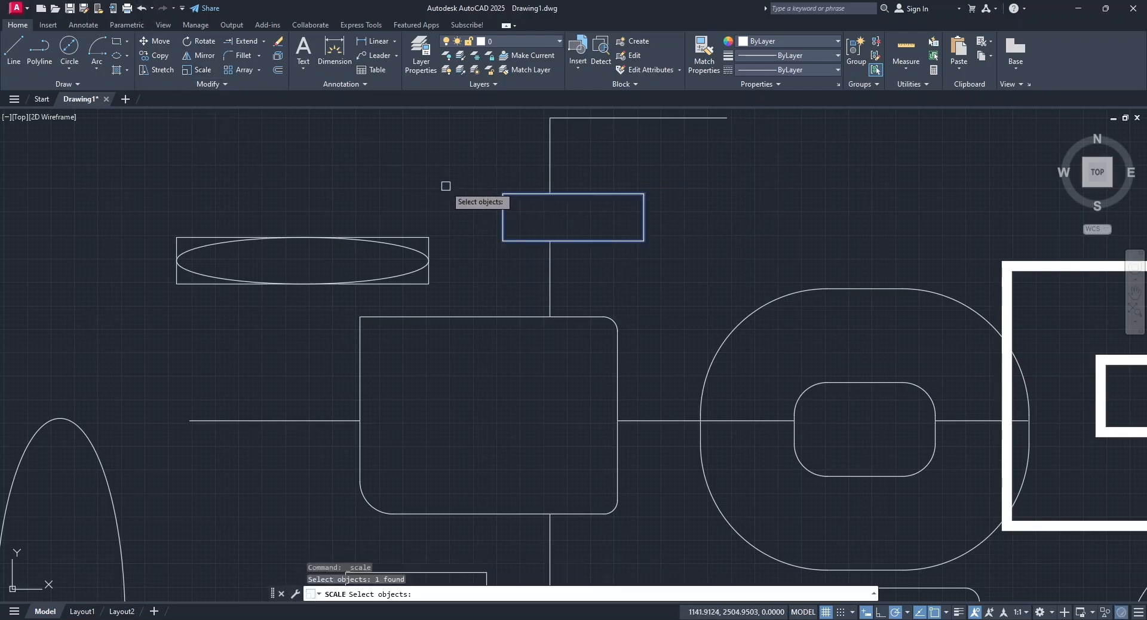
key("Return")
left_click(522, 262)
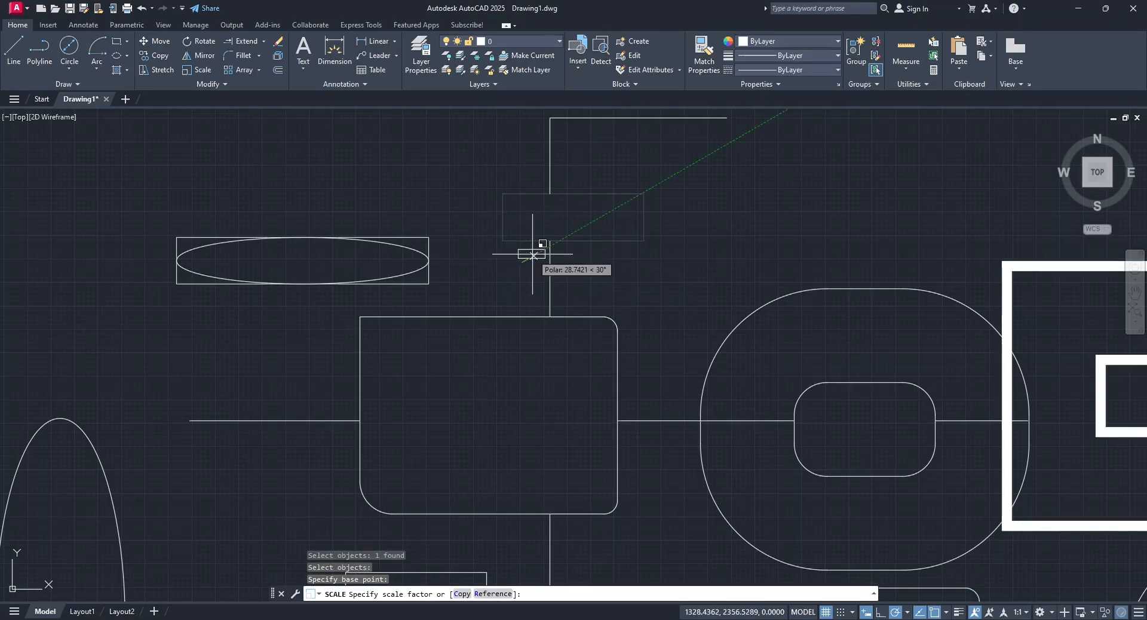
type("0.5")
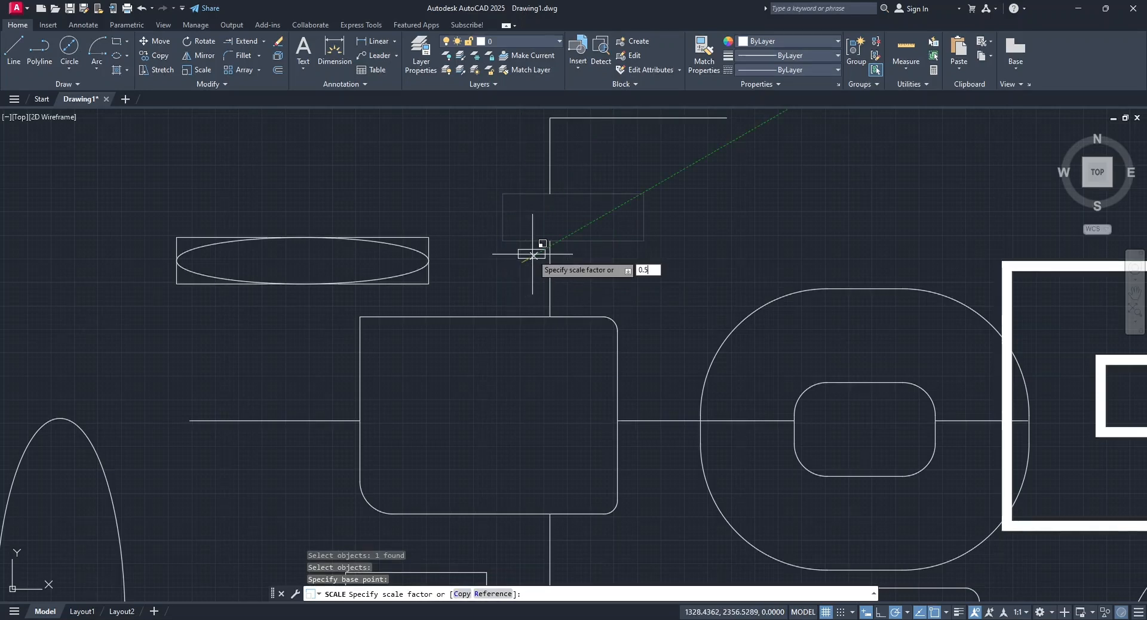
key("Return")
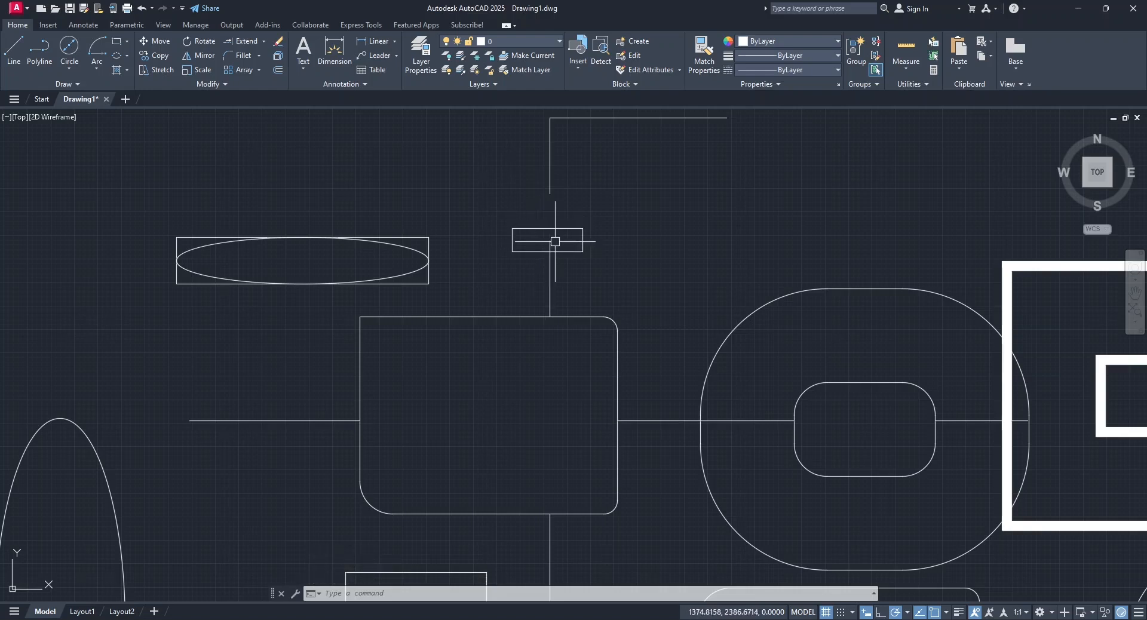
left_click(140, 9)
Scale the upper rectangle by a factor of 3, using the point where the vertical line meets its bottom edge as base point.
left_click(195, 72)
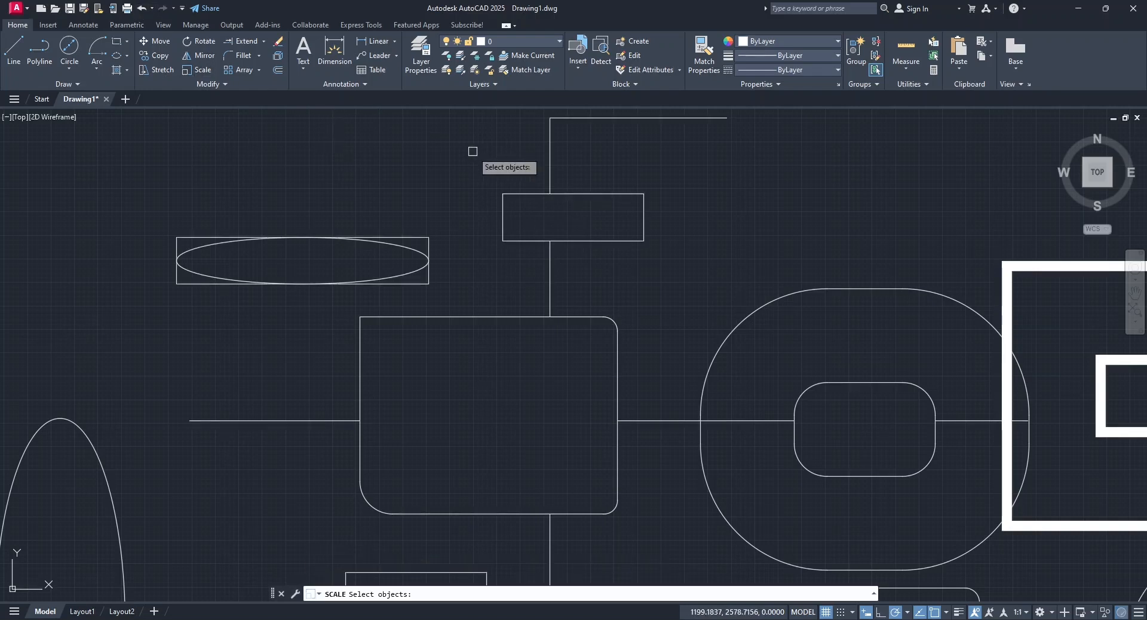
left_click(503, 197)
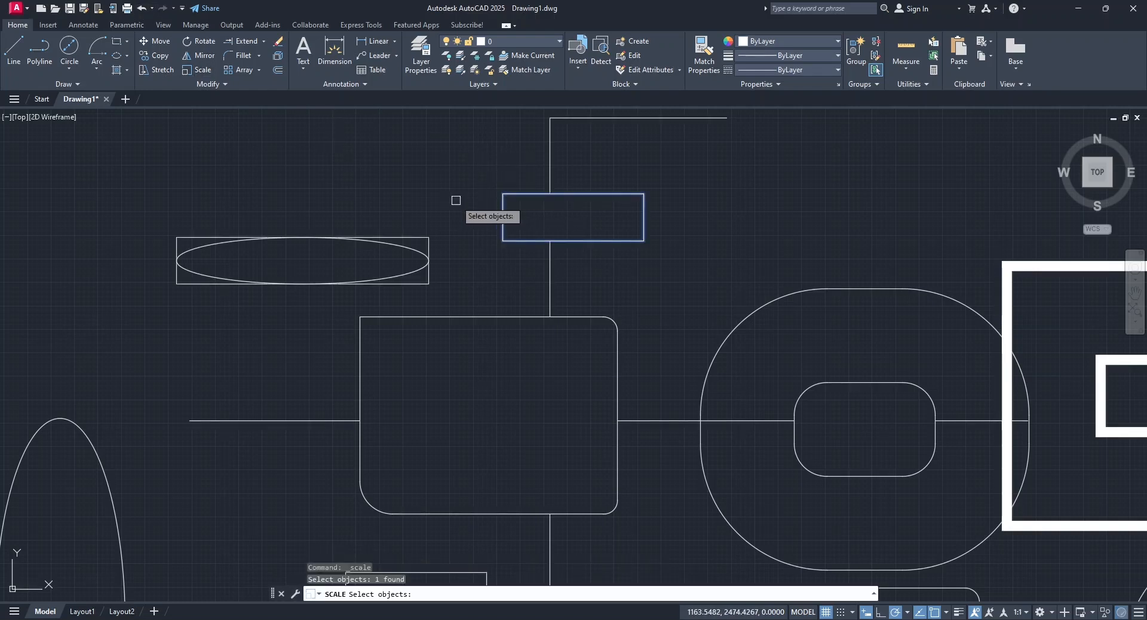
key("Return")
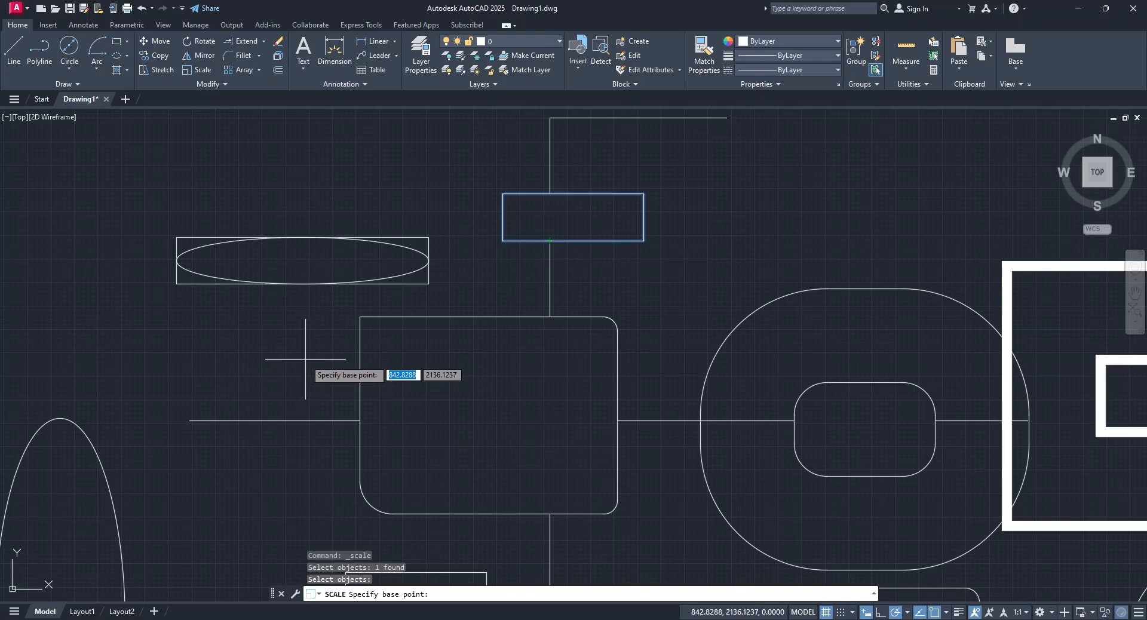
left_click(550, 240)
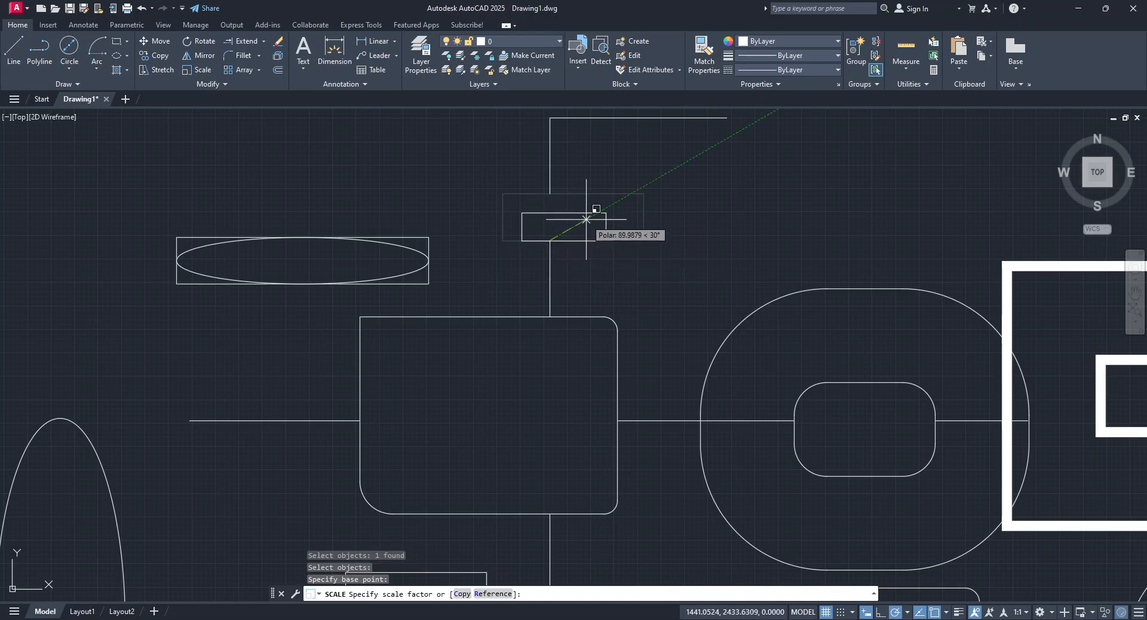
type("3")
key("Return")
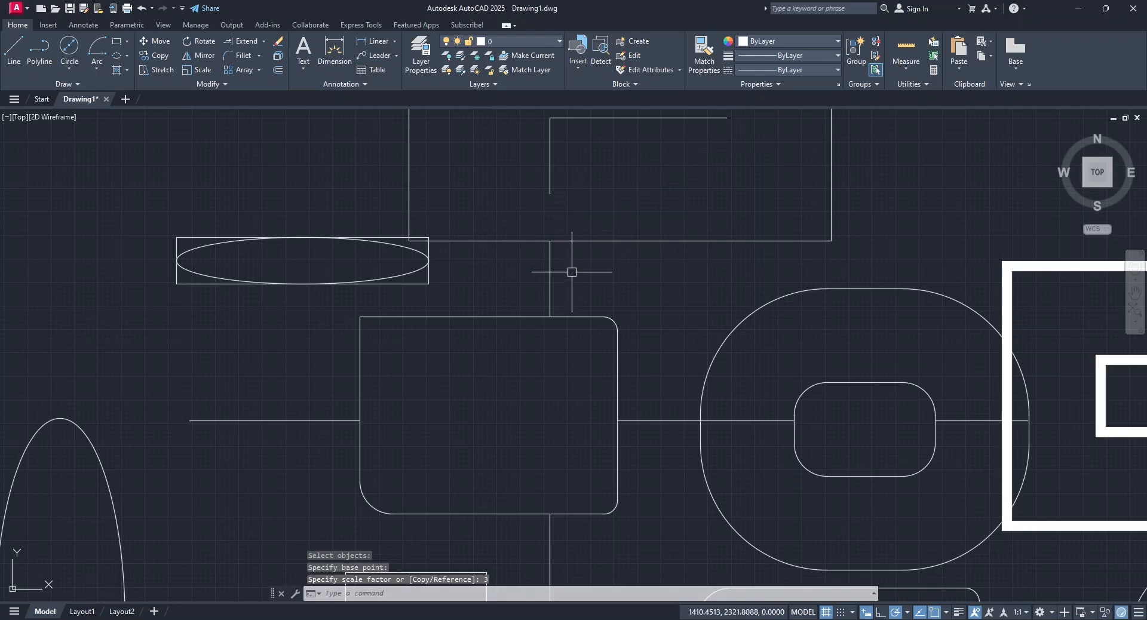
Copy the small rectangle below the large rounded rectangle to four spots in the empty area around and above the tall ellipse's top.
scroll(592, 238, "down", 4)
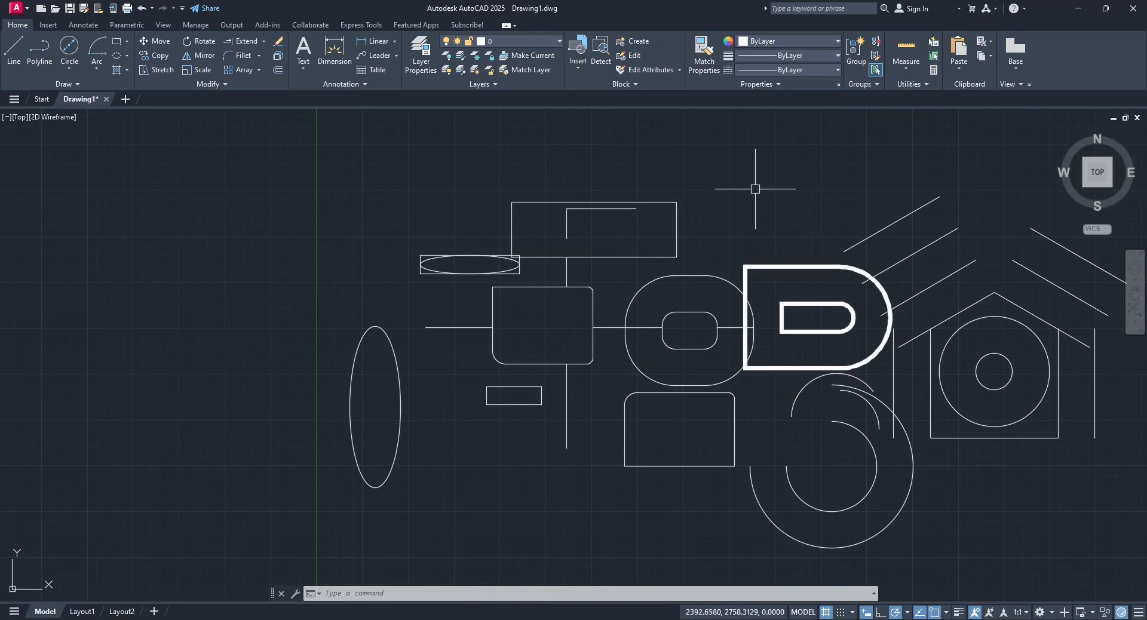
key("Escape")
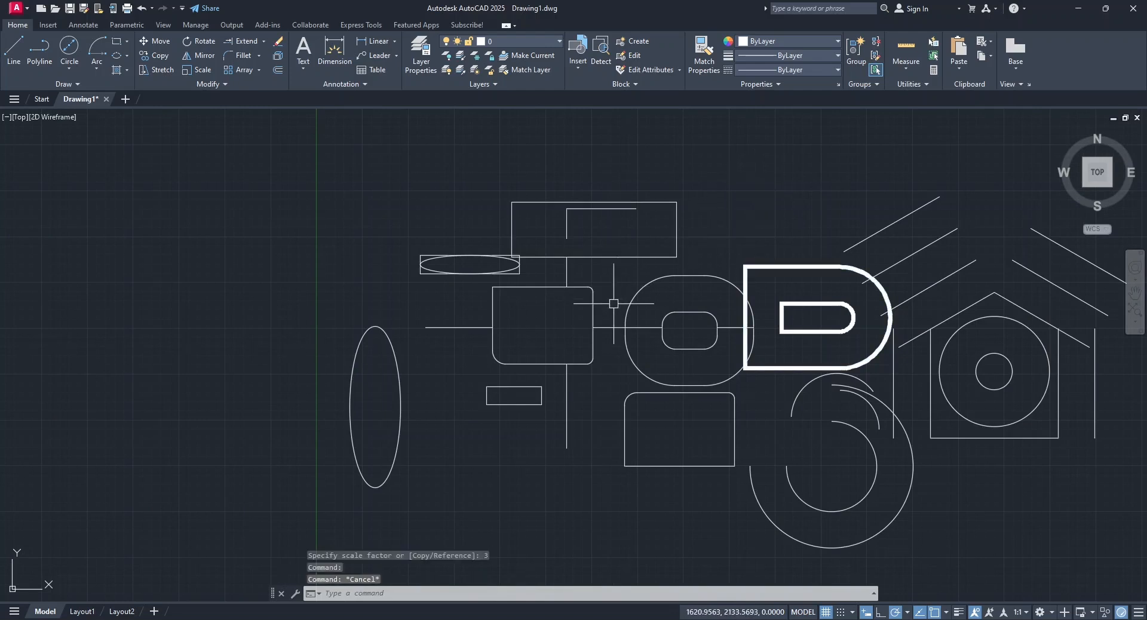
left_click(538, 396)
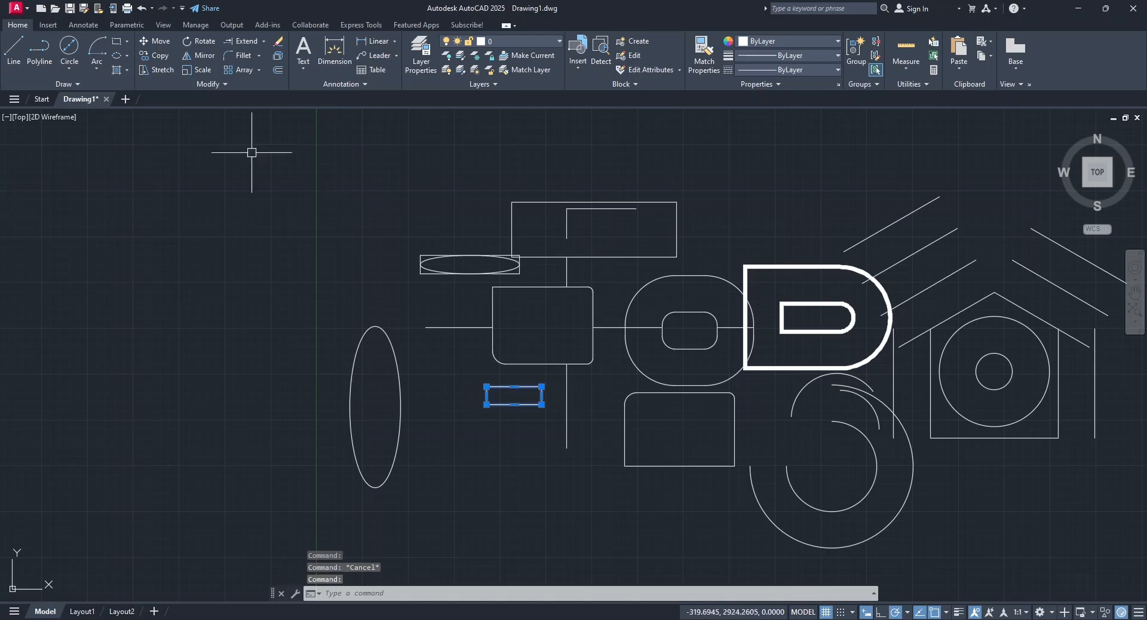
left_click(154, 55)
left_click(521, 438)
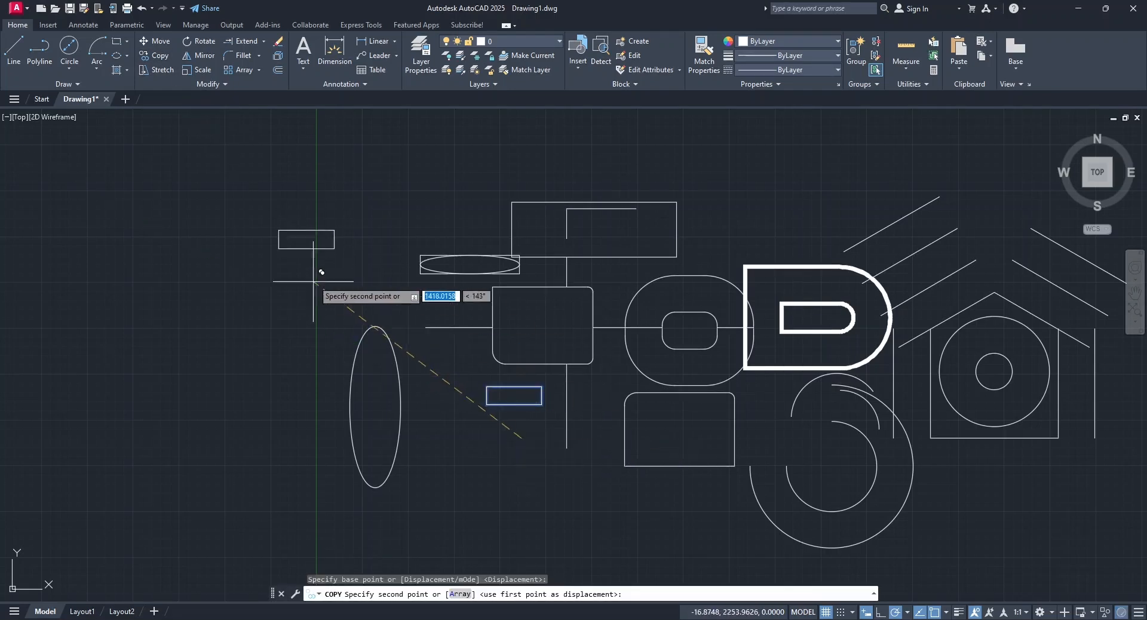
left_click(381, 280)
left_click(346, 322)
left_click(250, 338)
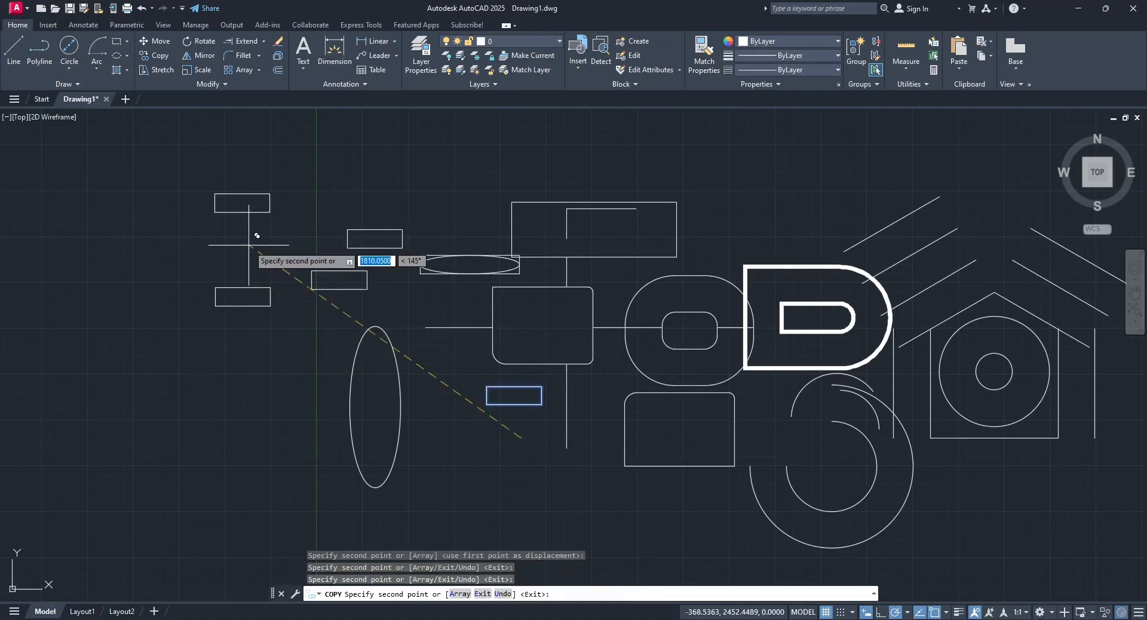
left_click(254, 256)
key("Escape")
Hatch the upper-left rectangle copy with the SOLID pattern.
scroll(322, 275, "up", 4)
middle_click_drag(315, 230, 458, 228)
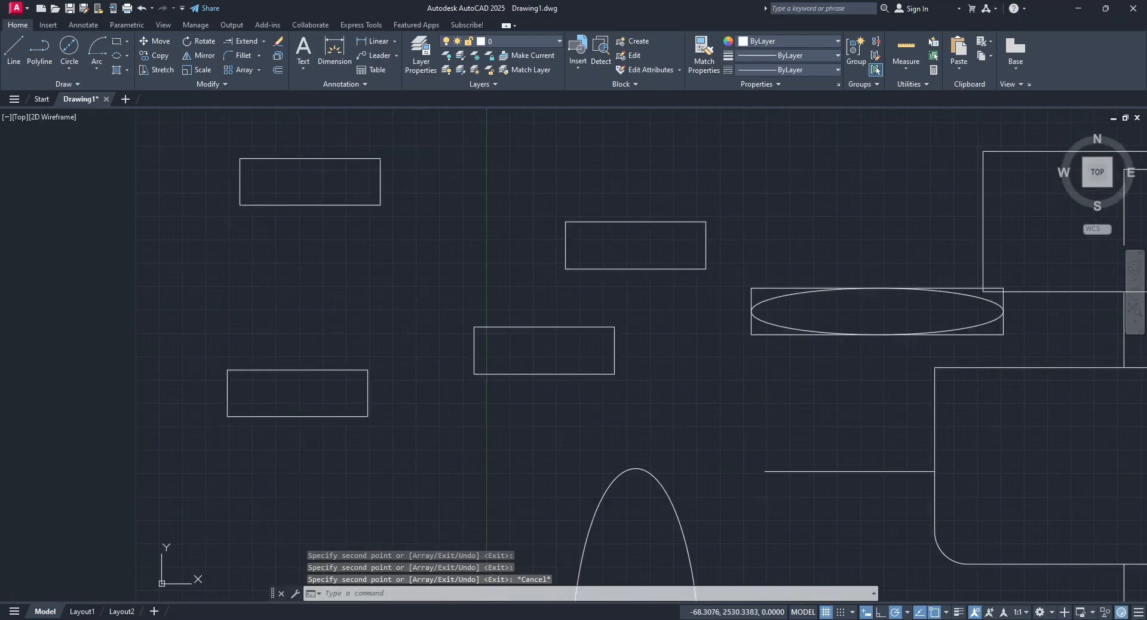
left_click(116, 73)
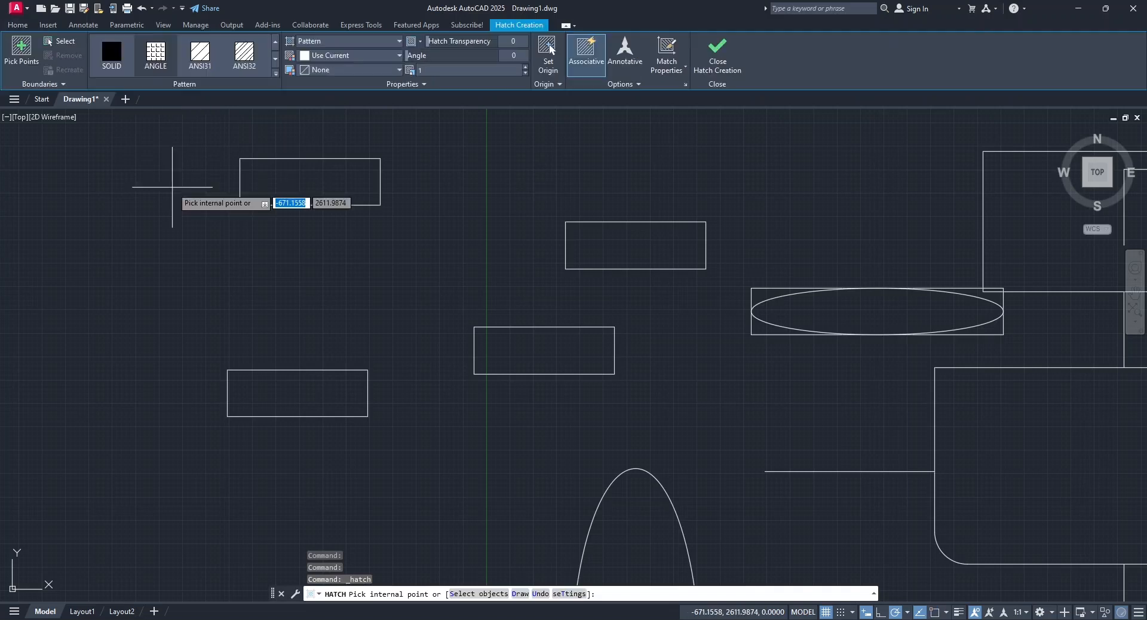
left_click(112, 58)
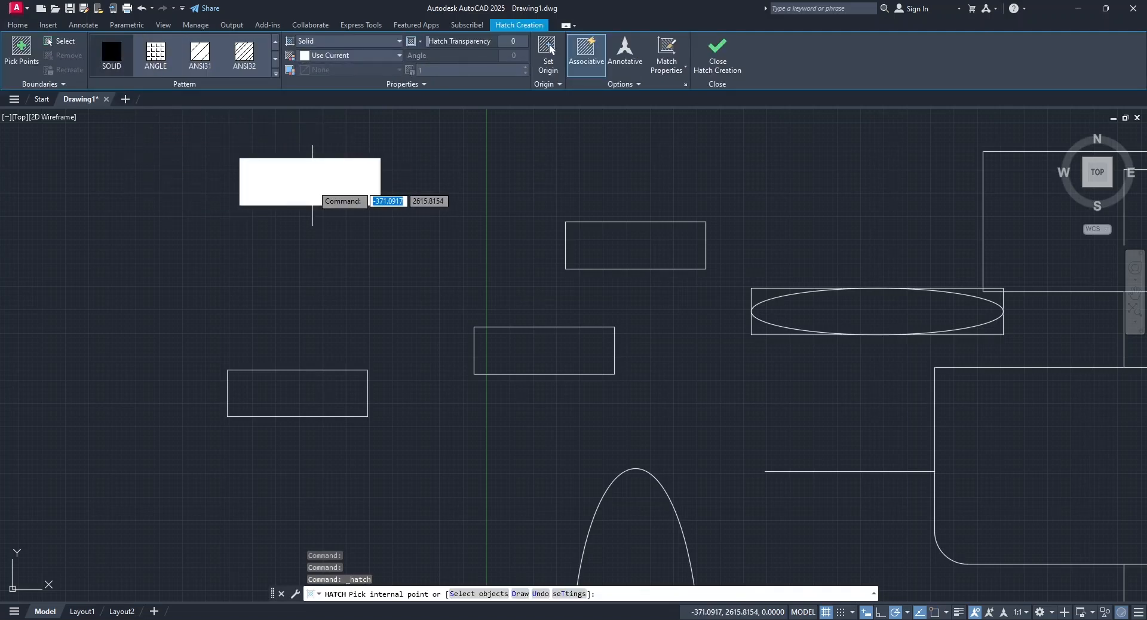
left_click(311, 185)
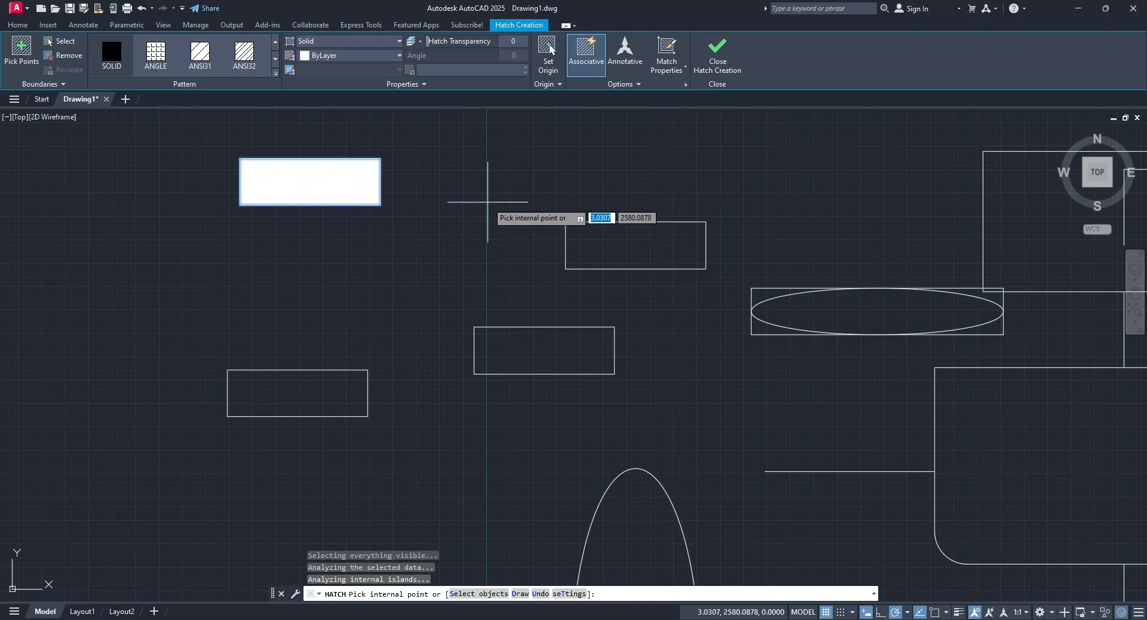
left_click(717, 63)
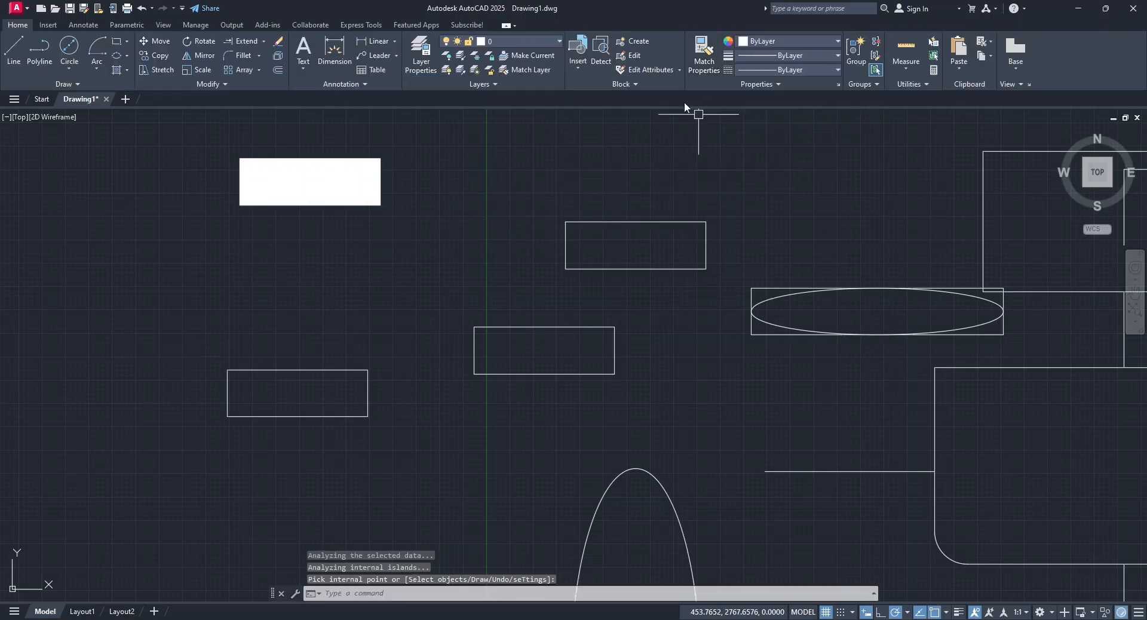
Hatch the upper-right rectangle copy with the EARTH pattern at scale 4.
left_click(118, 73)
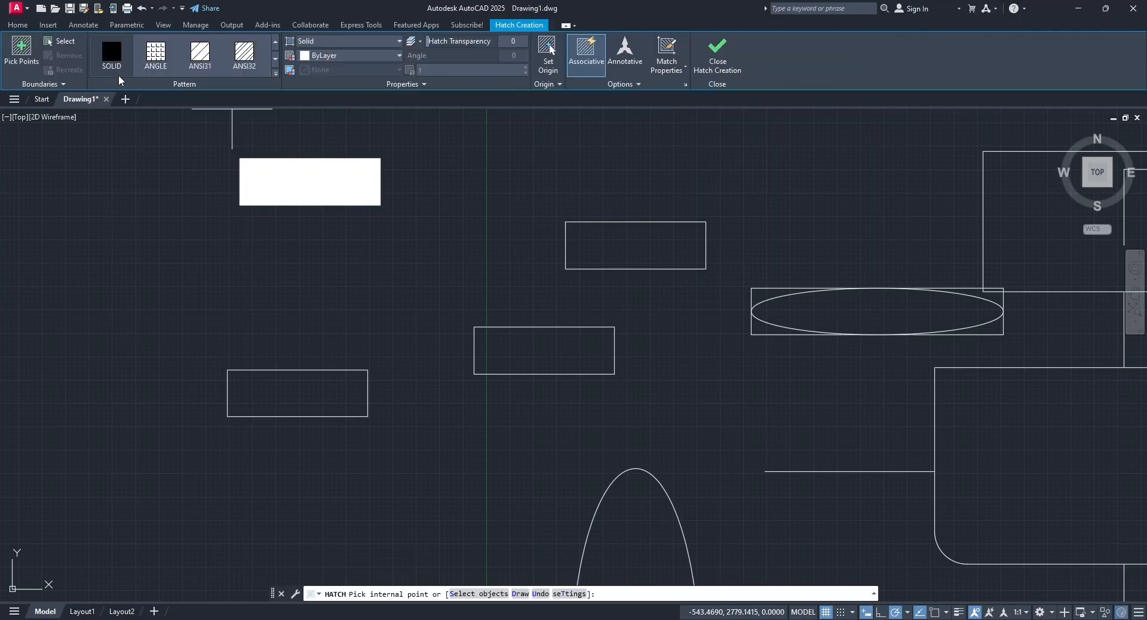
left_click(276, 73)
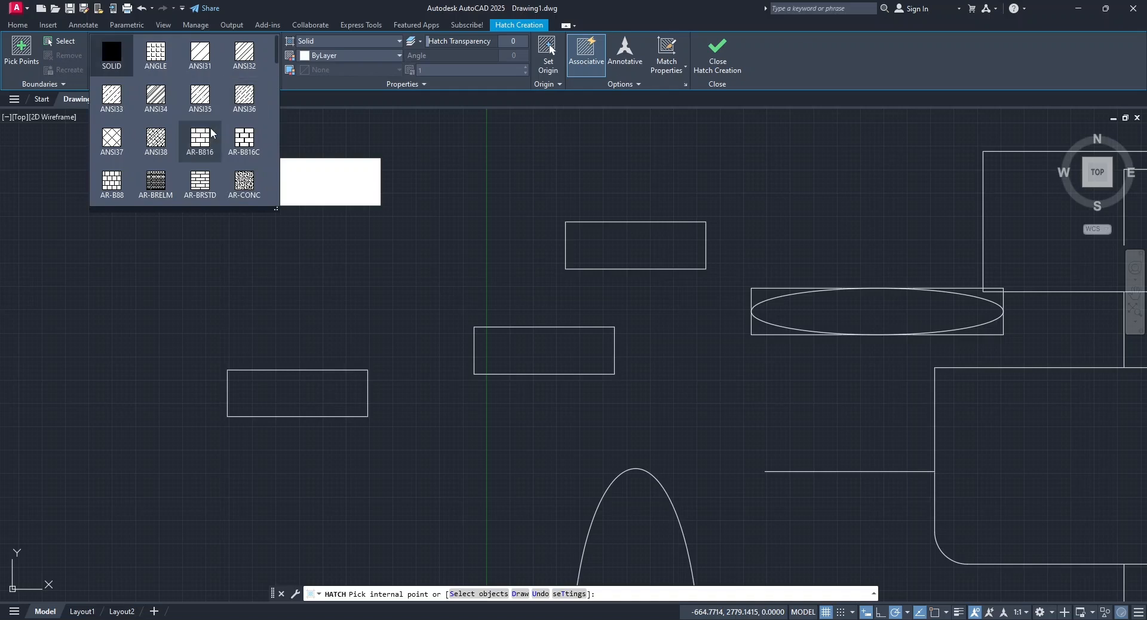
scroll(230, 90, "down", 15)
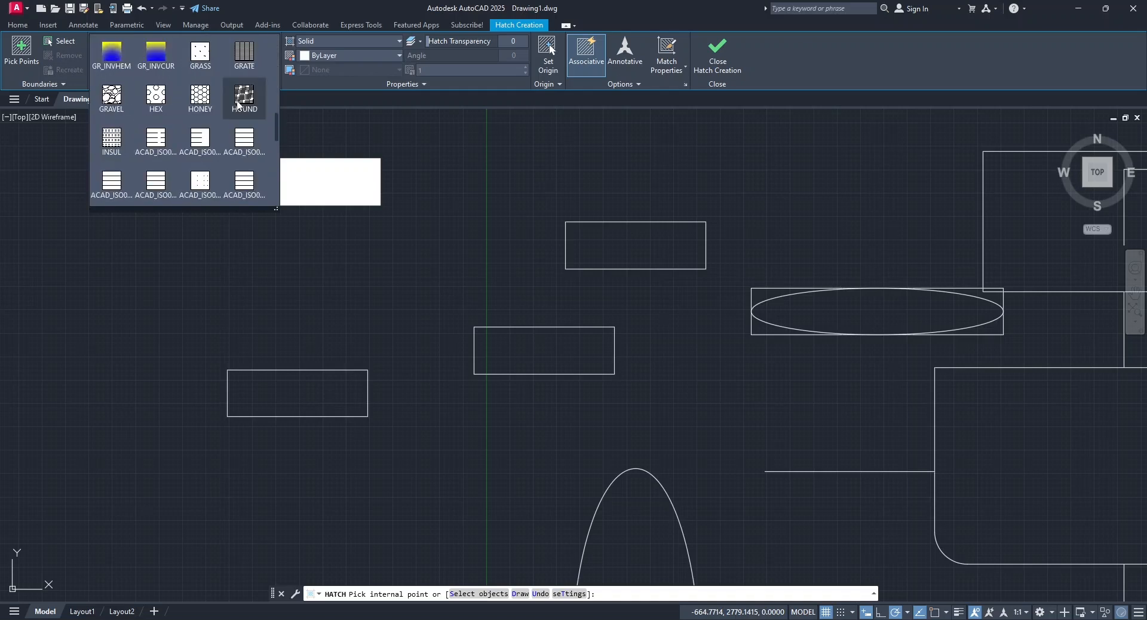
scroll(238, 104, "down", 5)
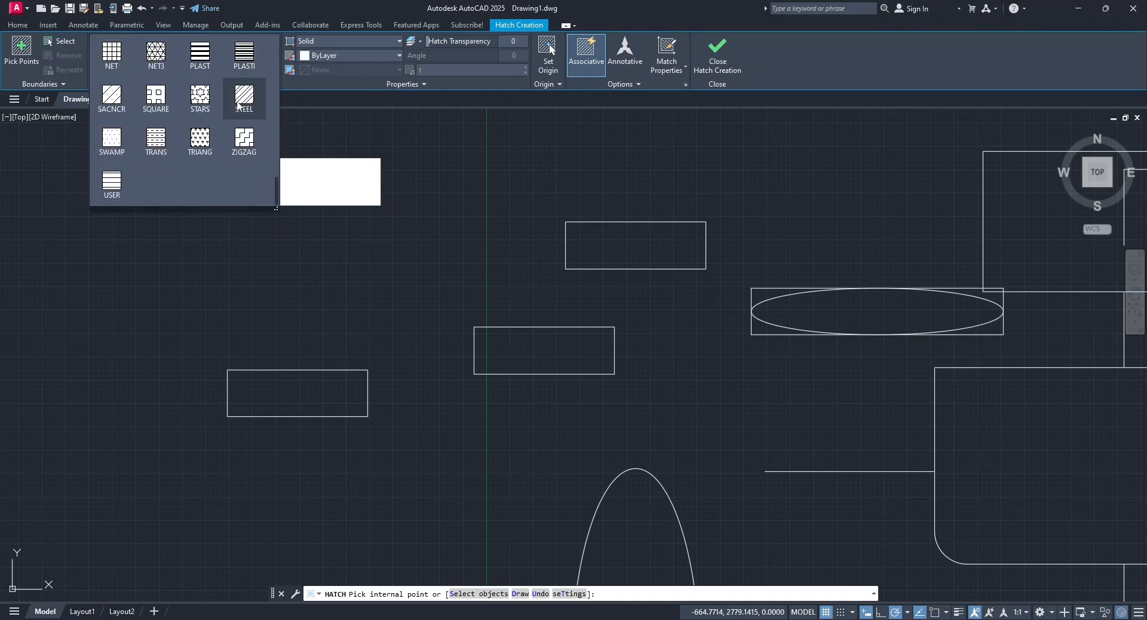
scroll(237, 106, "up", 15)
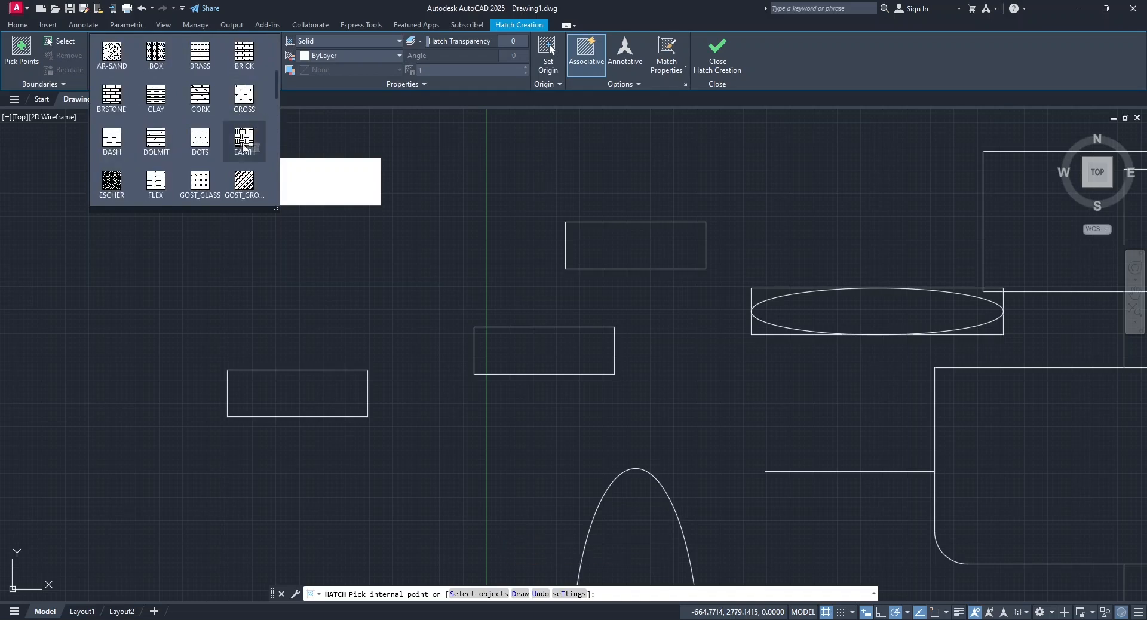
left_click(245, 139)
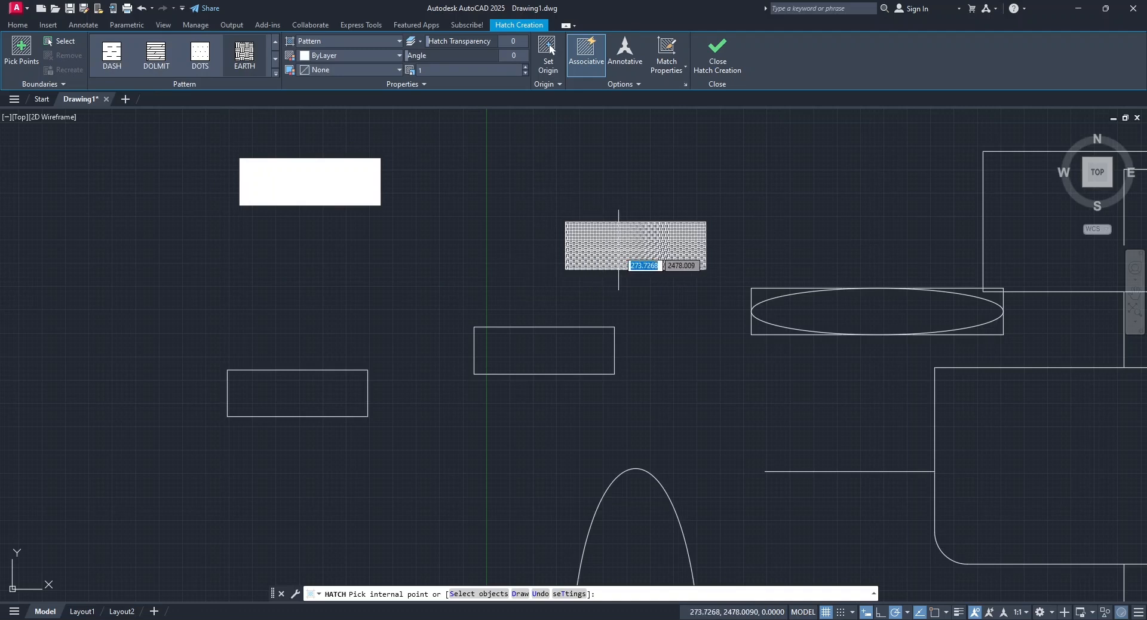
scroll(628, 249, "up", 4)
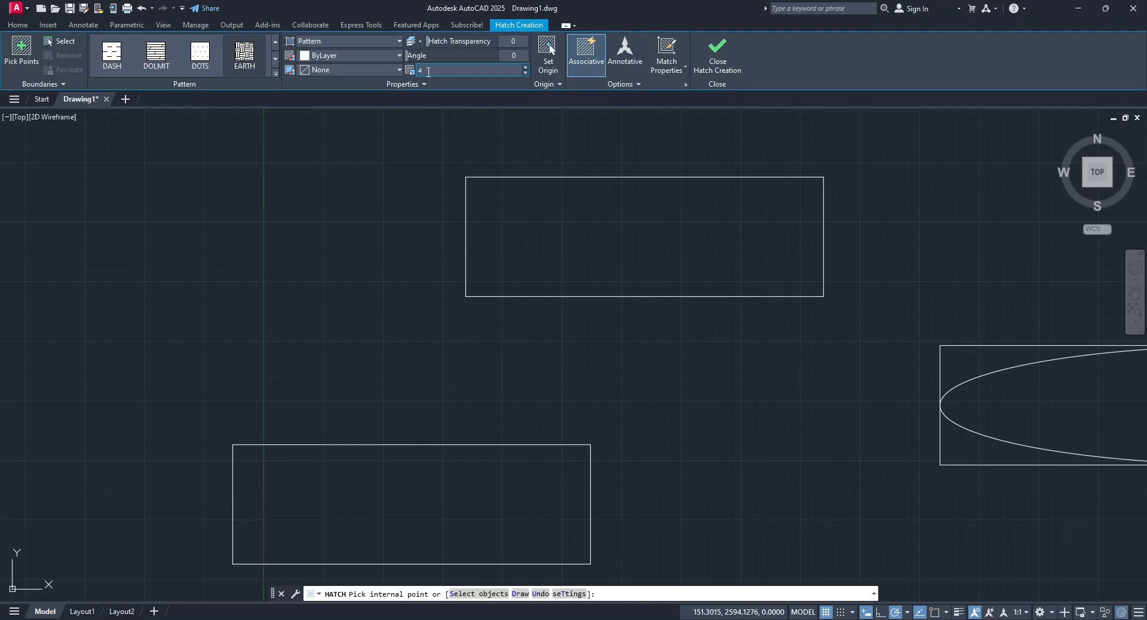
left_click(518, 208)
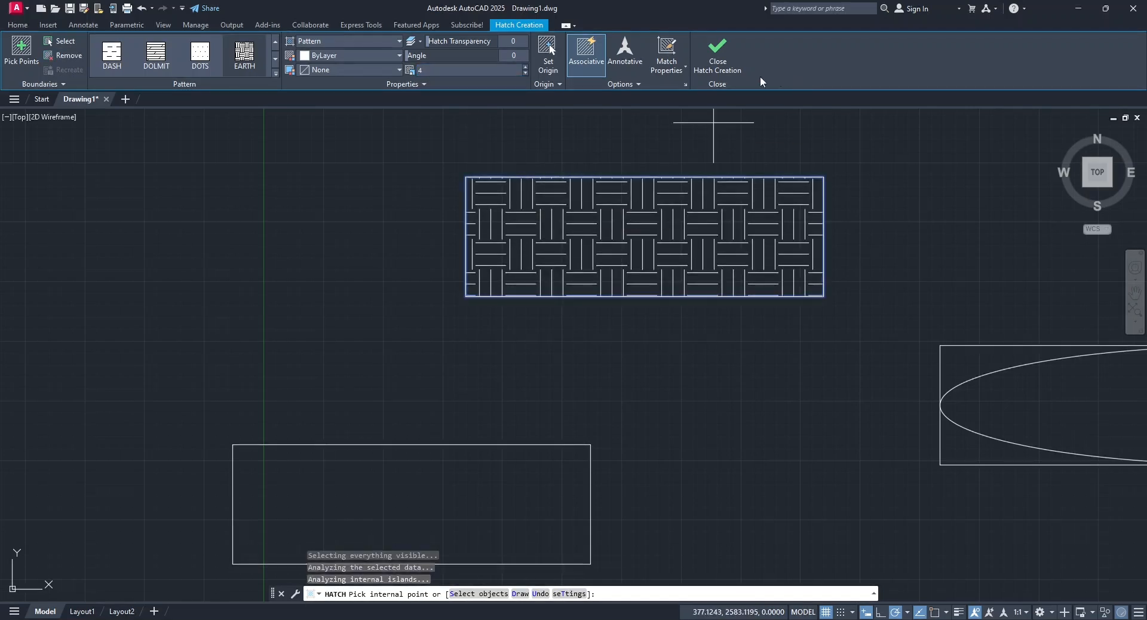
left_click(715, 67)
Hatch the rectangle copy just above the tall ellipse with the AR-HBONE pattern at scale 0.2.
scroll(704, 266, "down", 4)
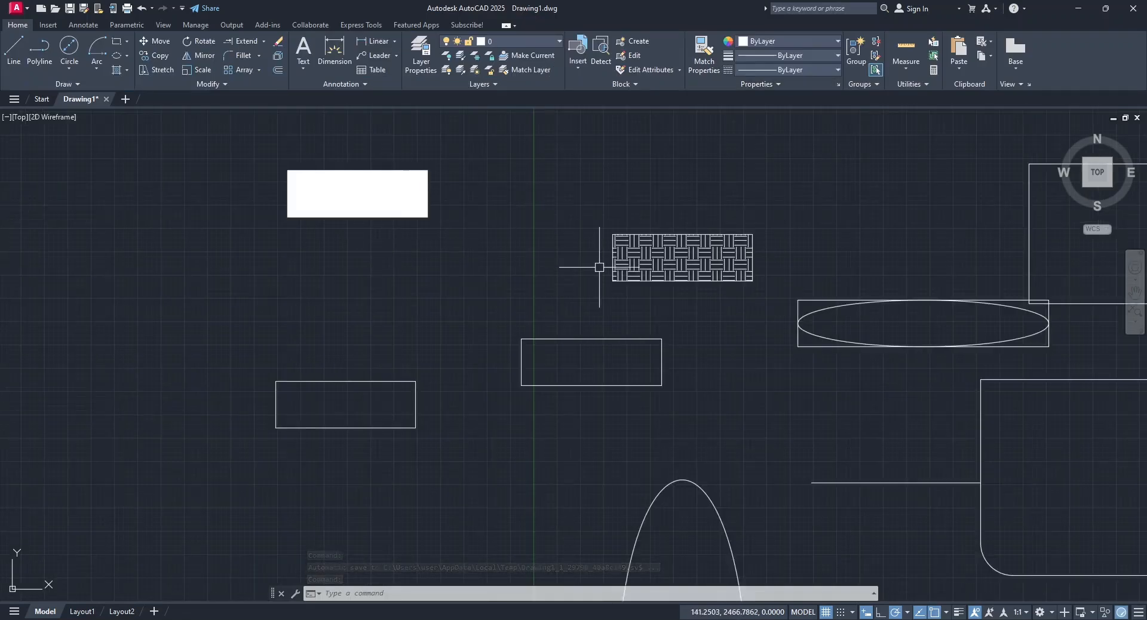
left_click(115, 69)
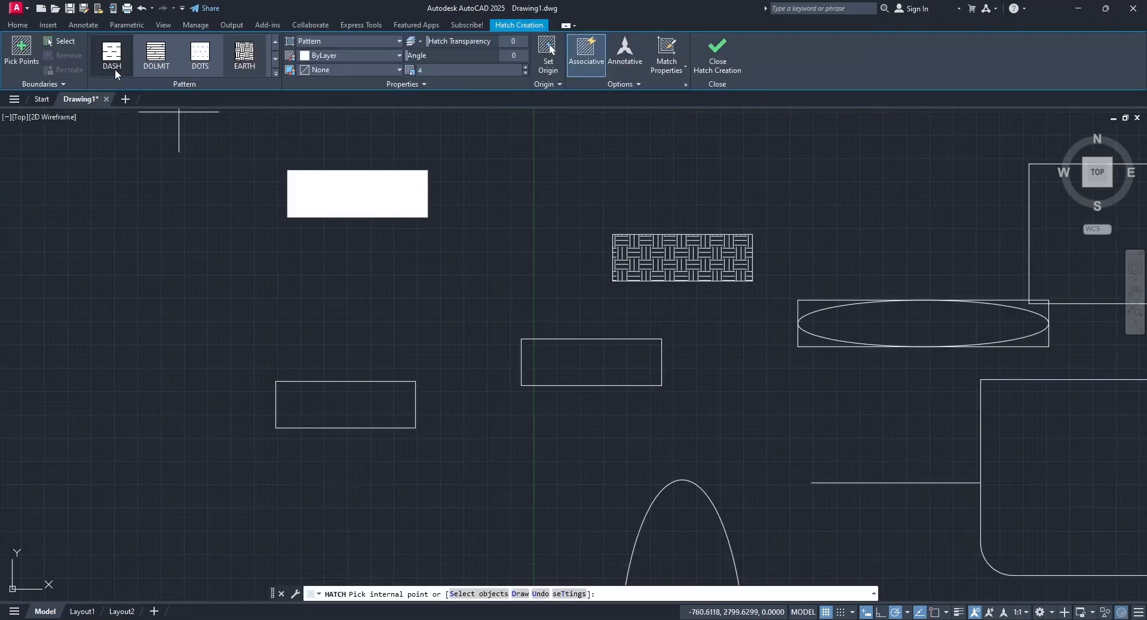
left_click(265, 73)
scroll(253, 119, "up", 3)
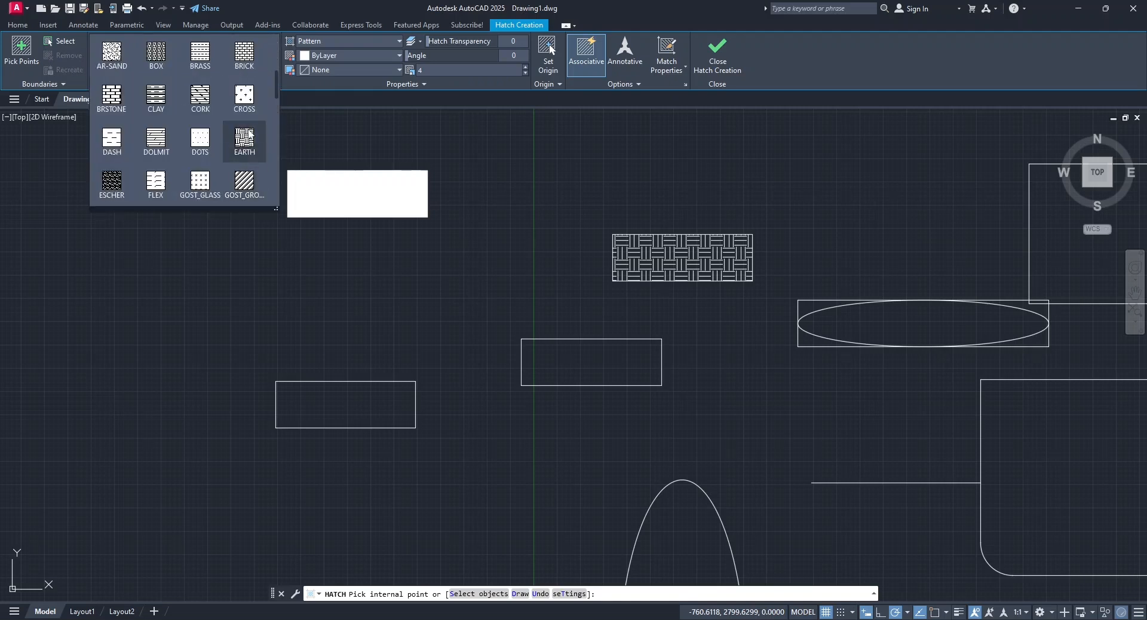
scroll(122, 107, "up", 1)
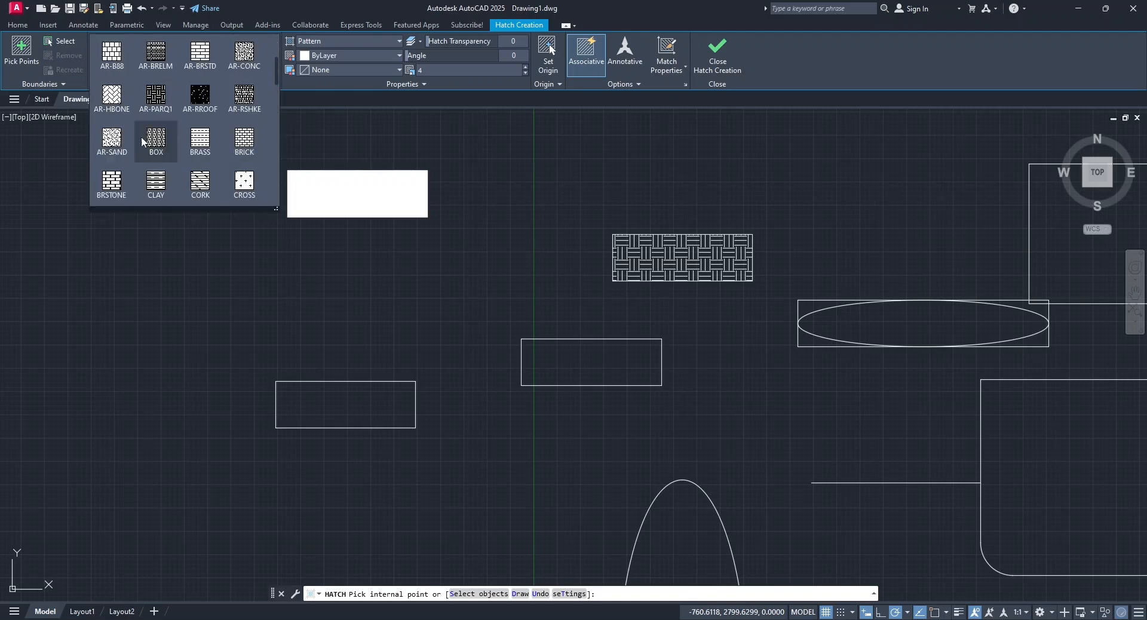
left_click(121, 99)
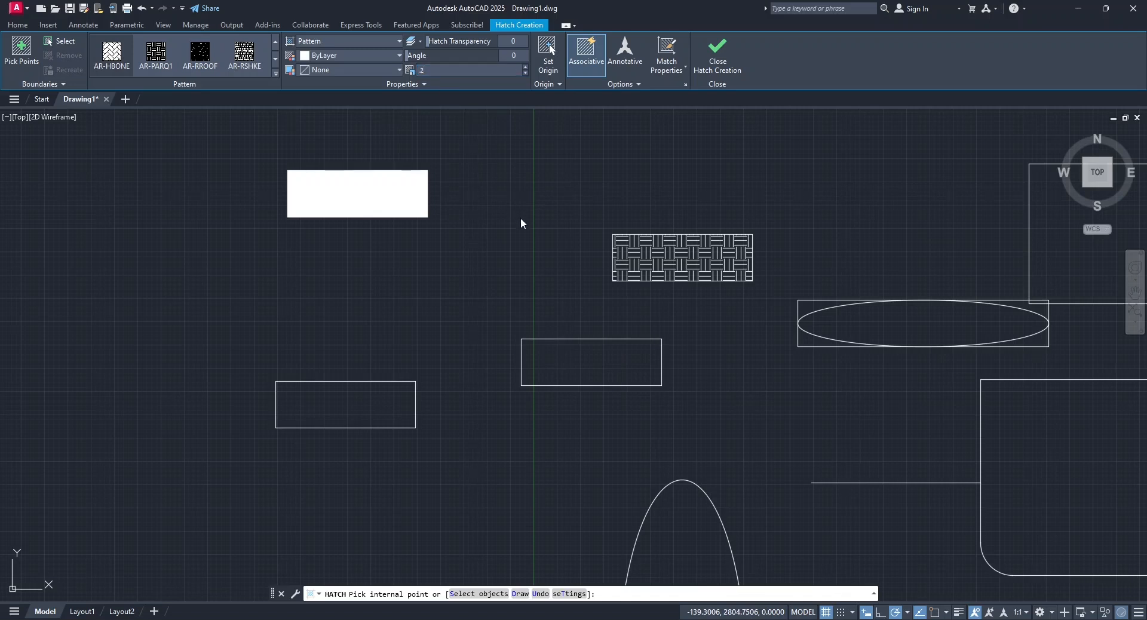
key("Return")
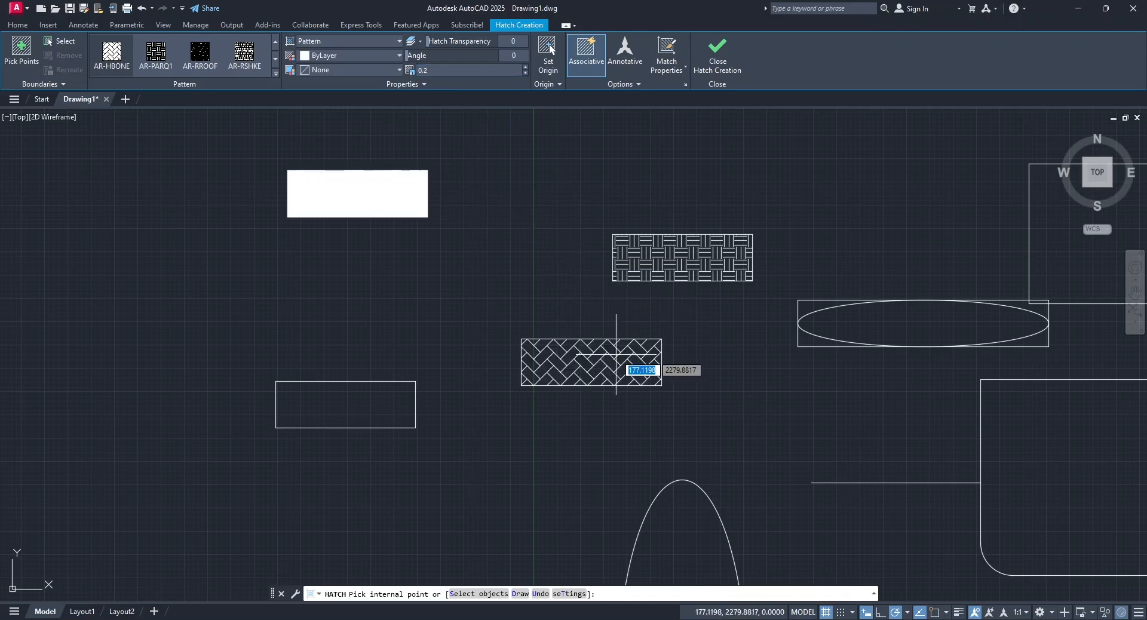
left_click(616, 354)
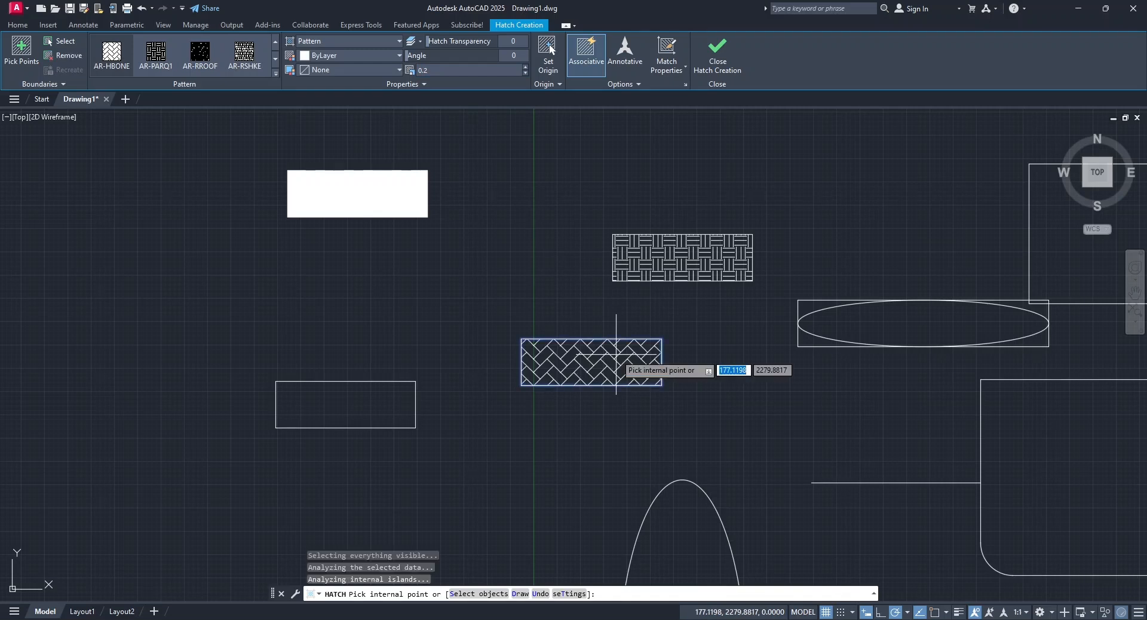
key("Return")
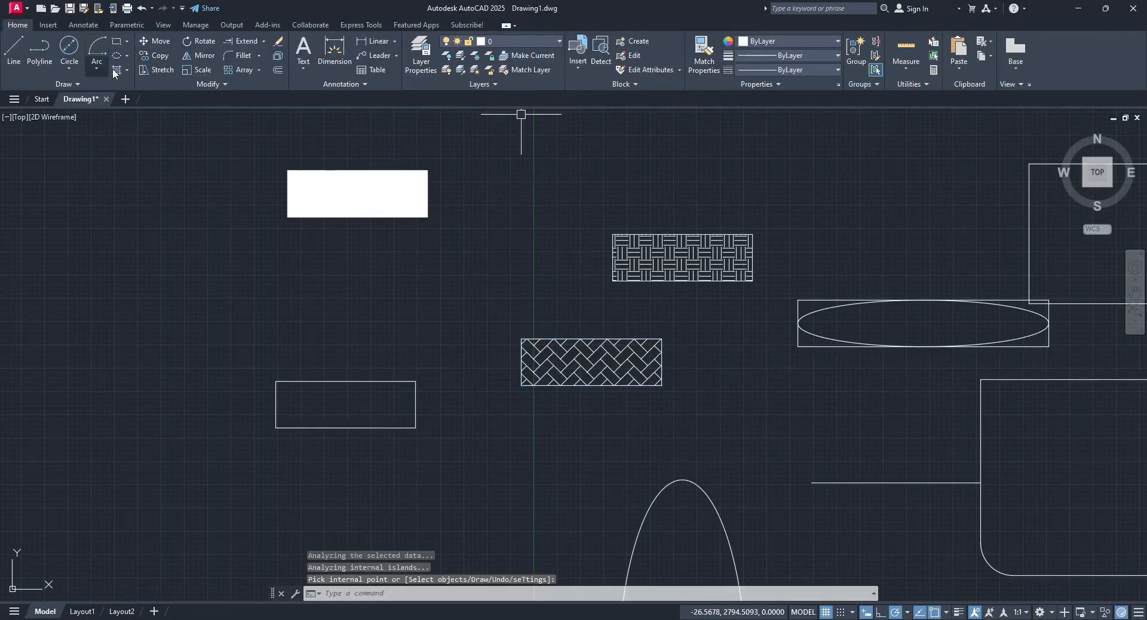
Hatch the remaining empty lower-left rectangle copy with the ANSI32 pattern at scale 1.
left_click(118, 70)
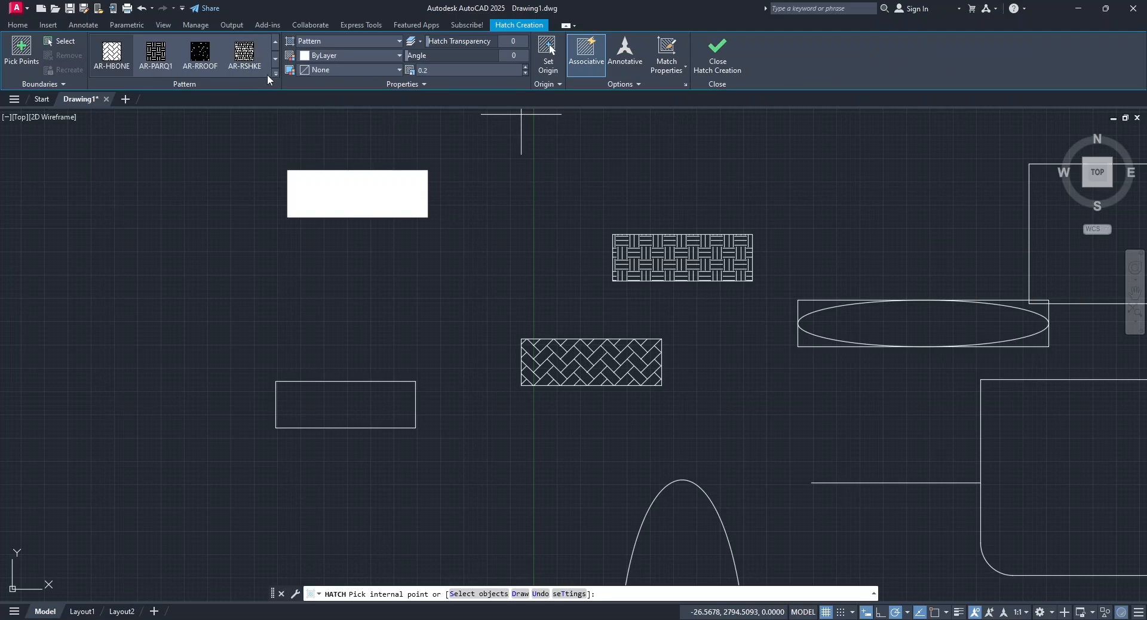
left_click(274, 73)
scroll(243, 140, "up", 3)
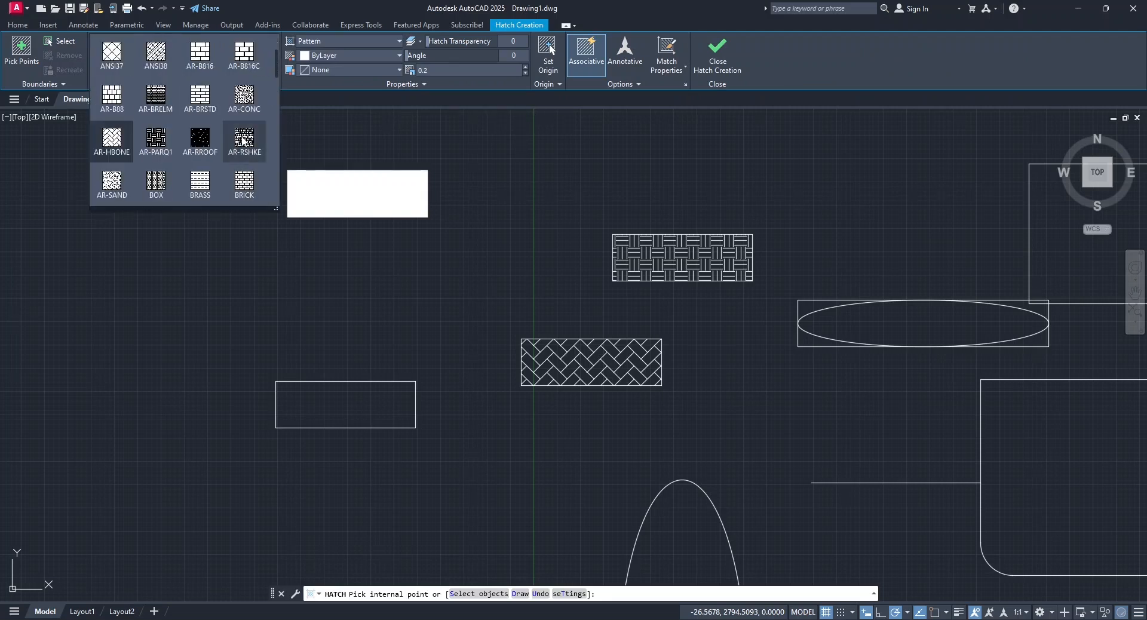
scroll(243, 139, "up", 1)
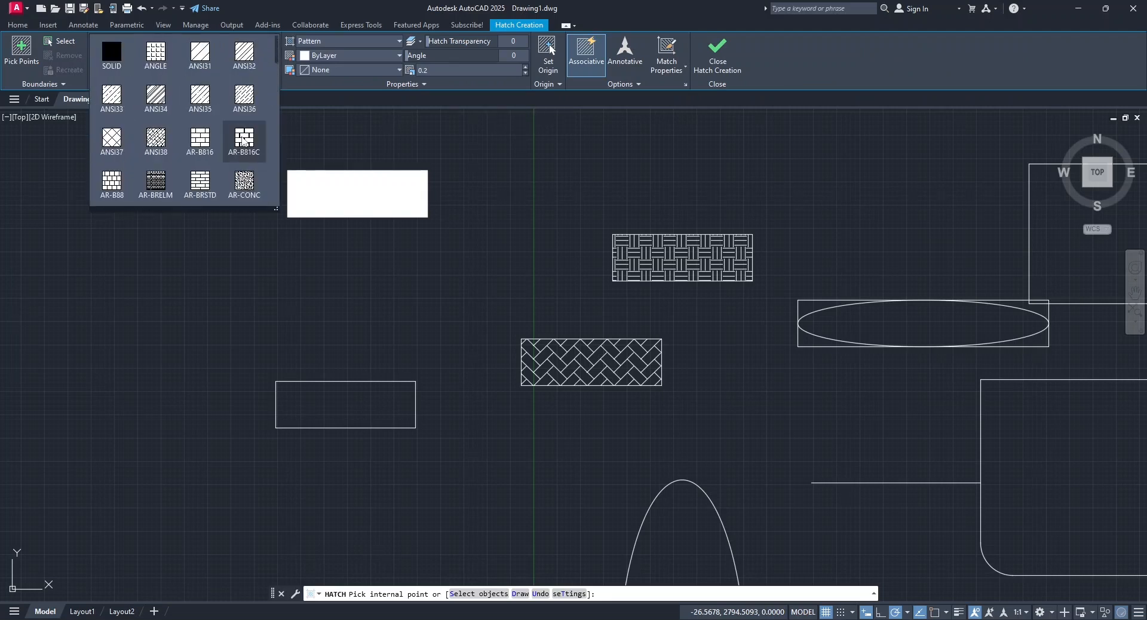
left_click(257, 58)
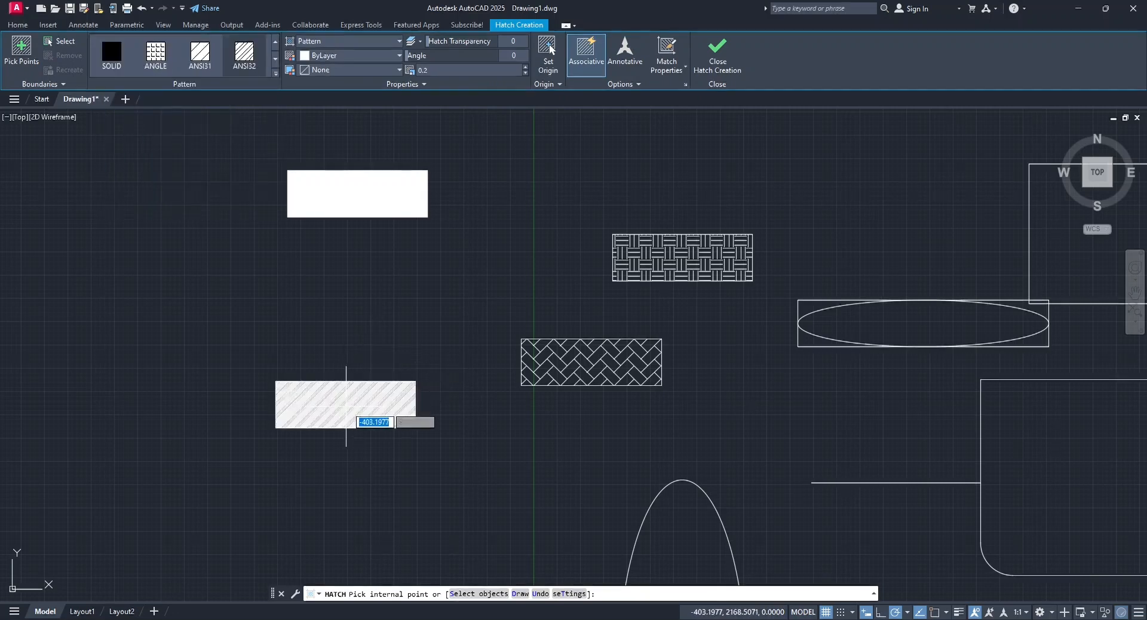
scroll(345, 407, "up", 4)
scroll(347, 407, "up", 4)
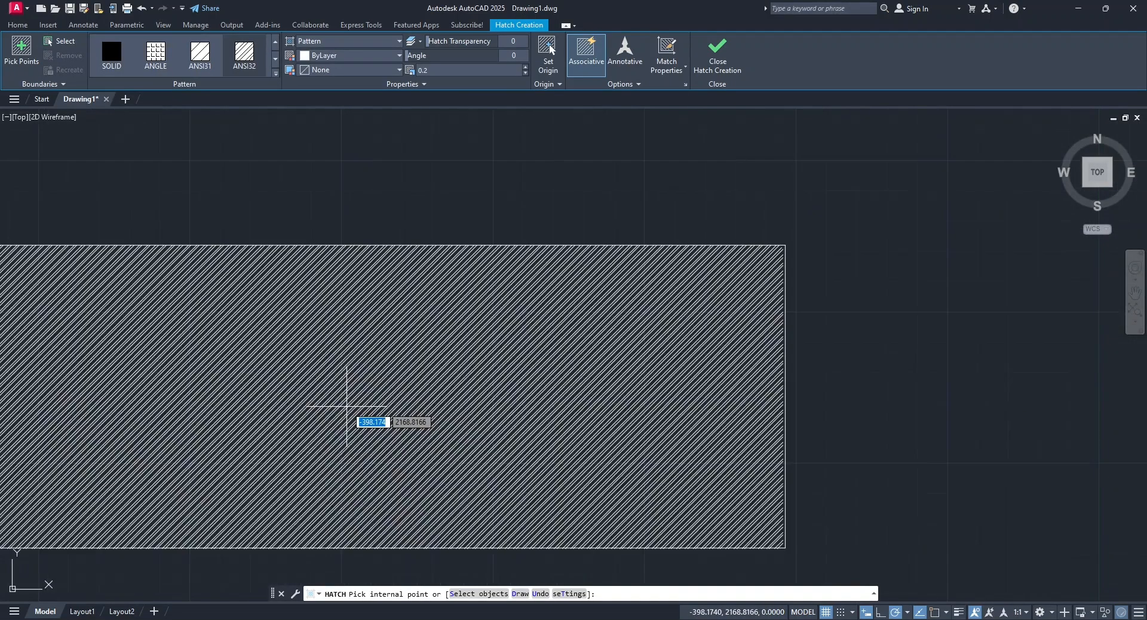
scroll(346, 407, "up", 2)
scroll(347, 407, "down", 5)
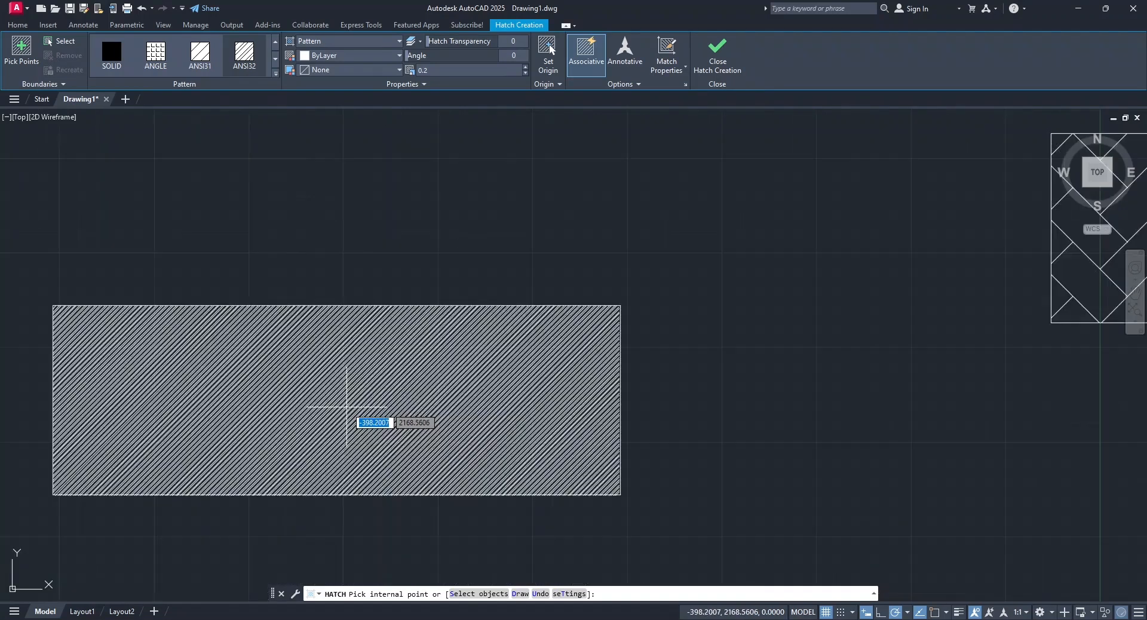
left_click(437, 72)
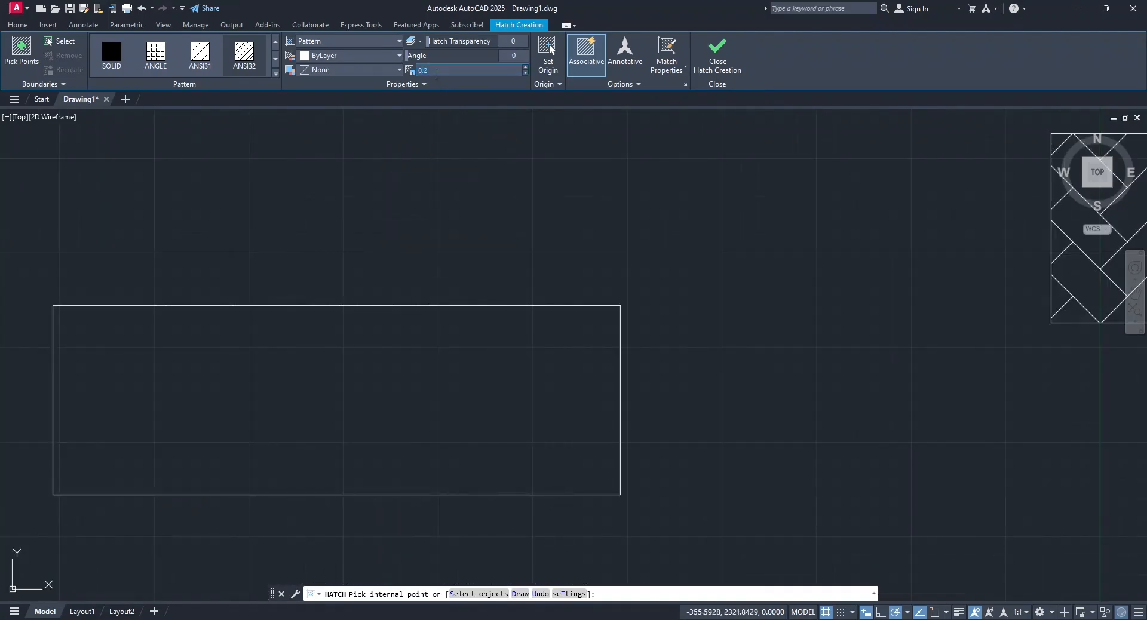
type("1")
key("Return")
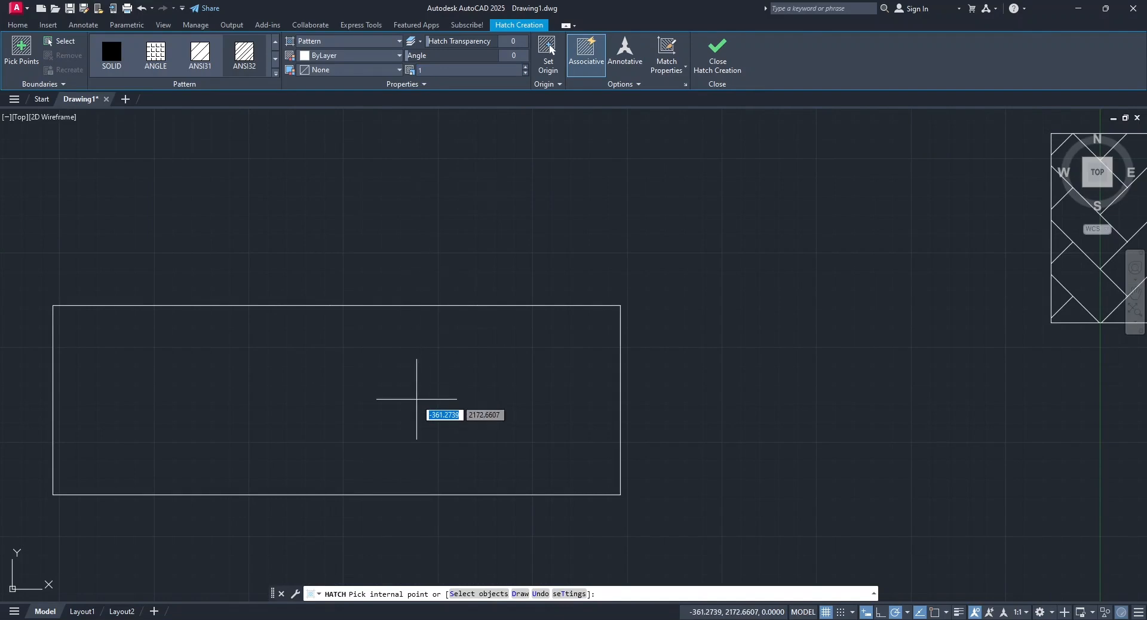
left_click(394, 402)
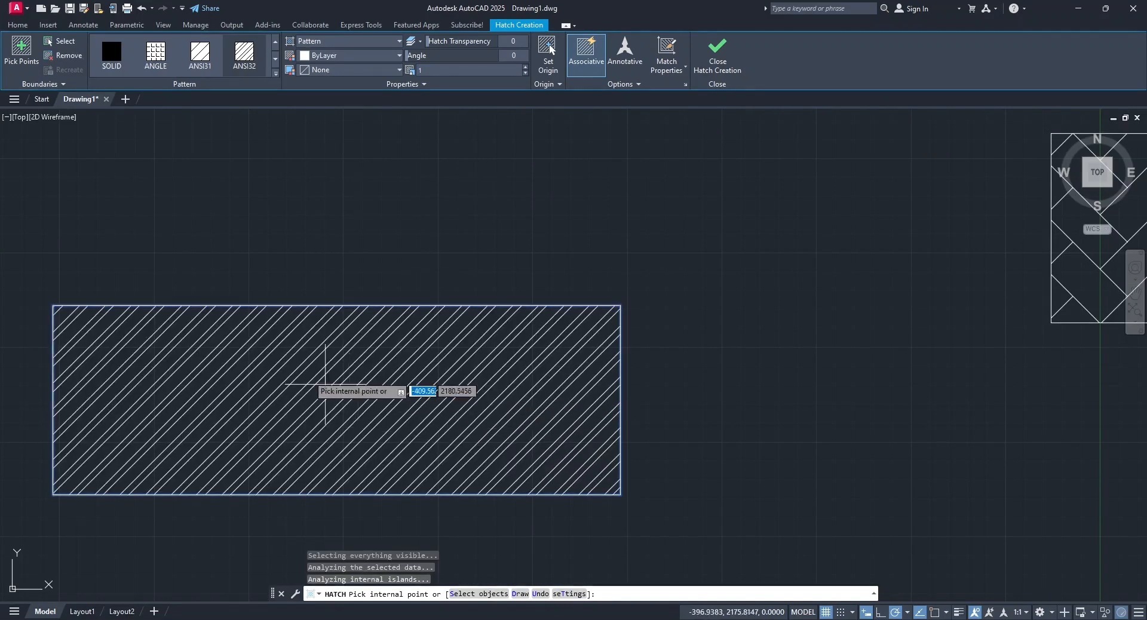
Finish the ANSI32 hatch and bring all the drawn shapes into view.
left_click(717, 60)
scroll(762, 245, "down", 4)
scroll(731, 274, "down", 2)
mouse_move(731, 274)
middle_mouse_down()
mouse_move(665, 320)
mouse_move(554, 366)
middle_mouse_up()
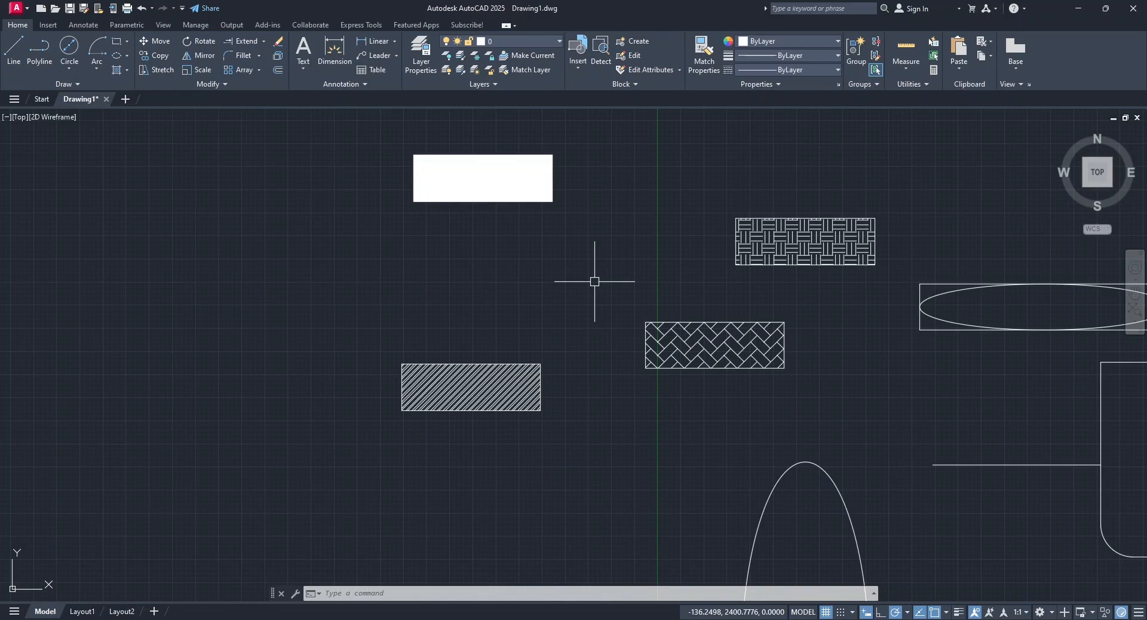
scroll(594, 282, "down", 4)
middle_click_drag(925, 187, 481, 201)
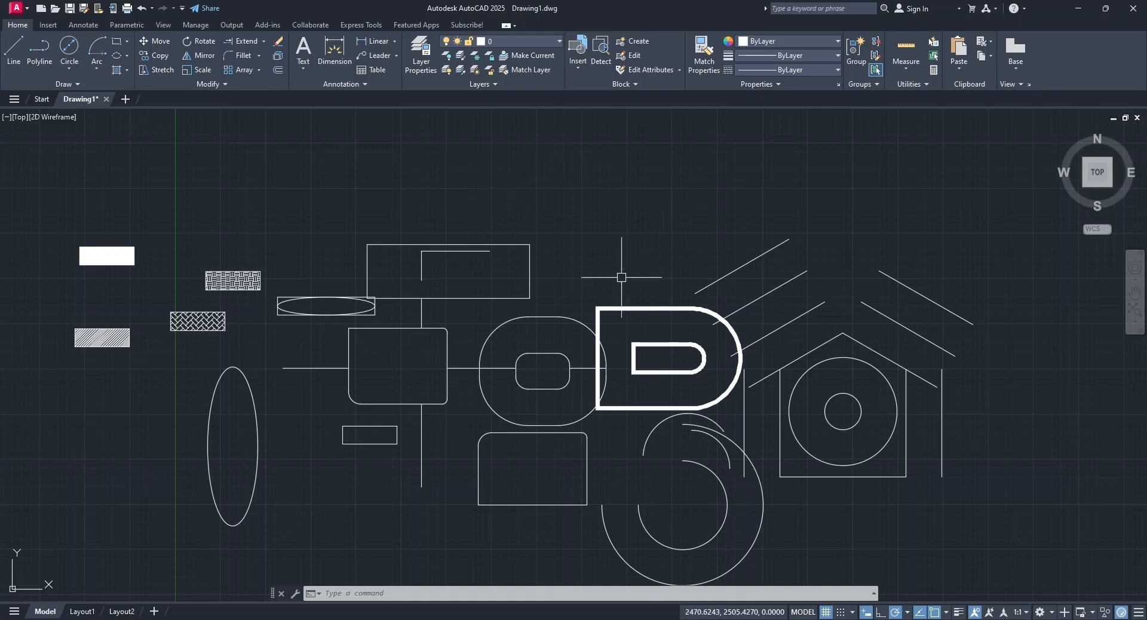
Create two new layers named Arch and electrical in the layer properties manager.
left_click(432, 52)
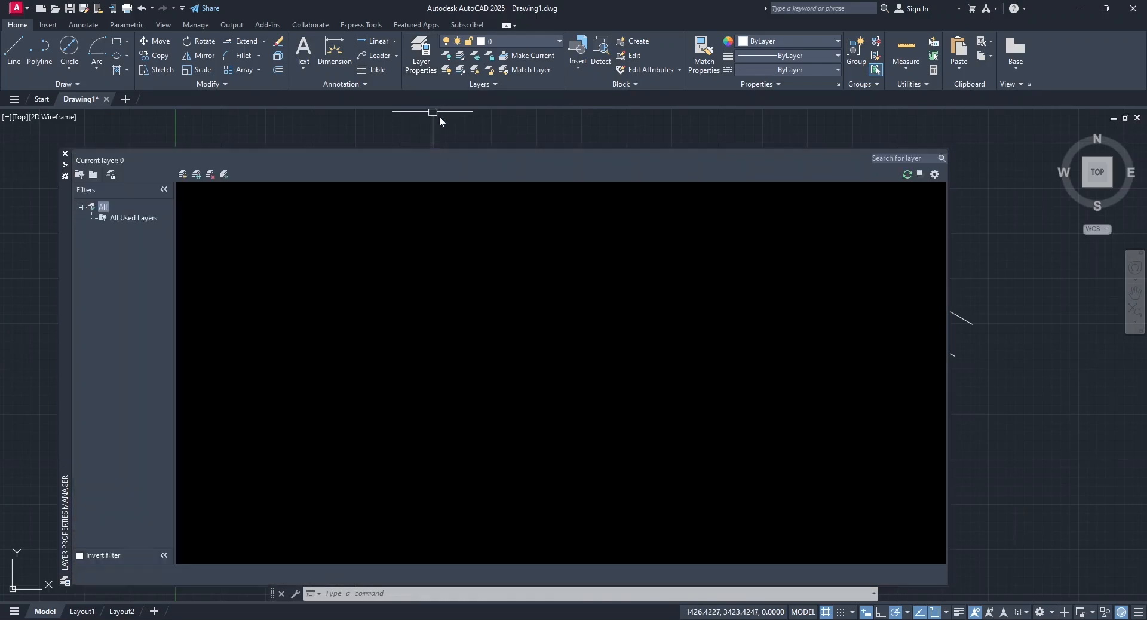
left_click(183, 174)
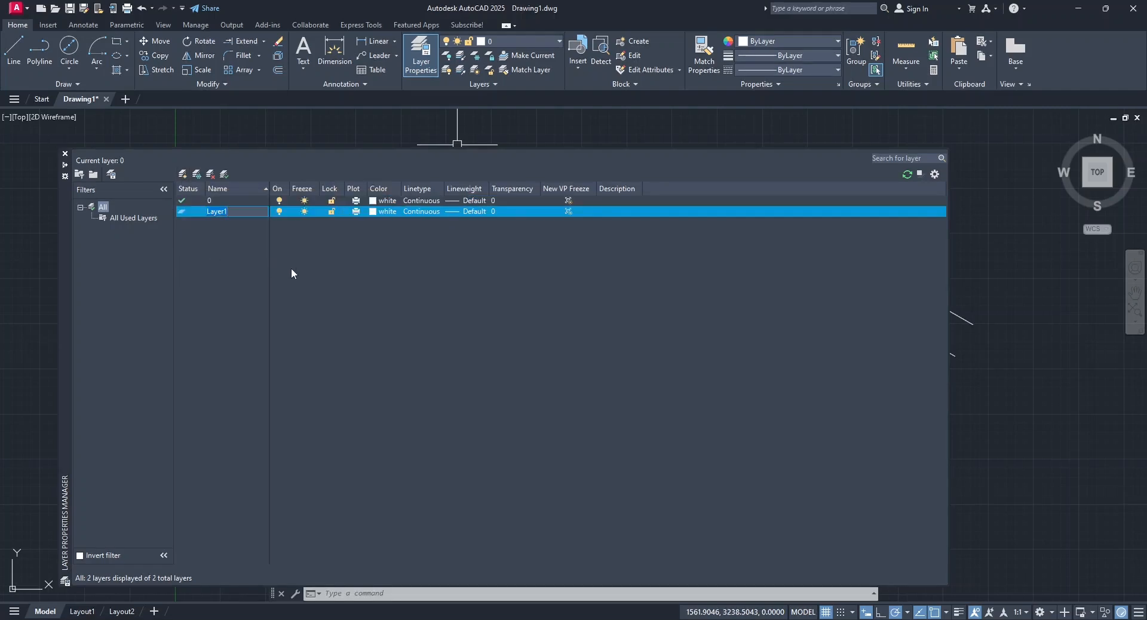
type("Arch")
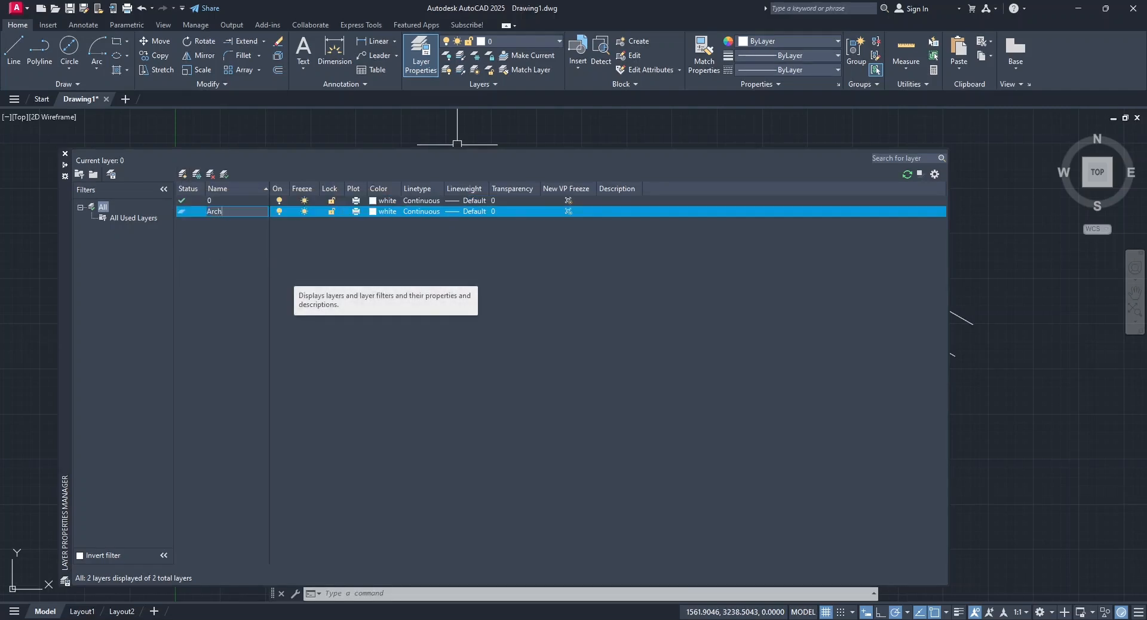
key("Return")
key("alt+n")
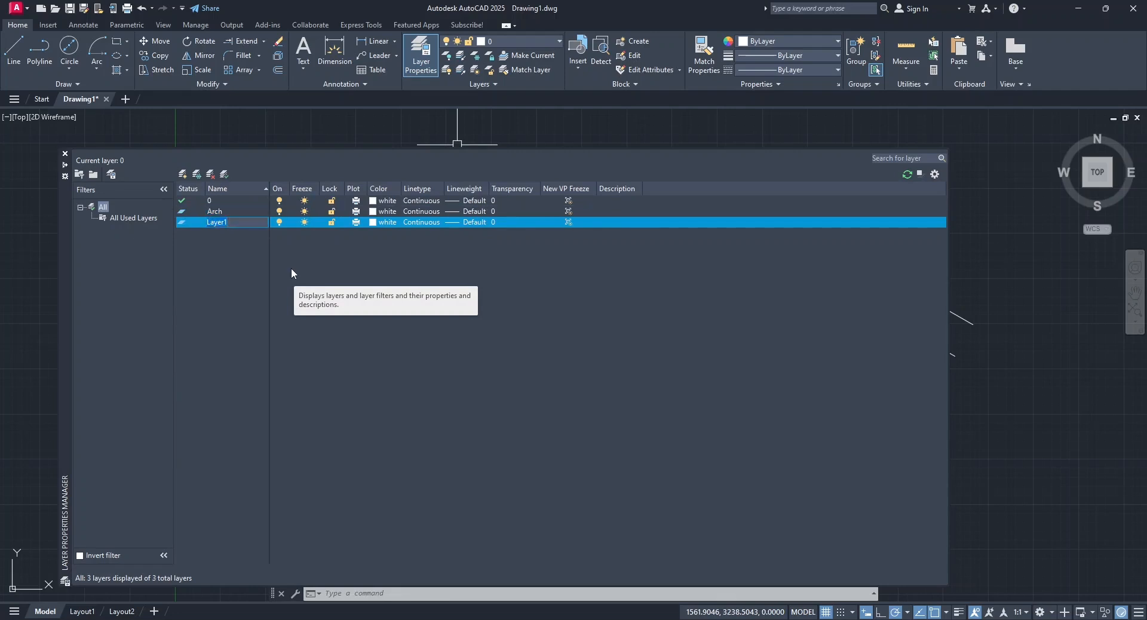
type("electrical")
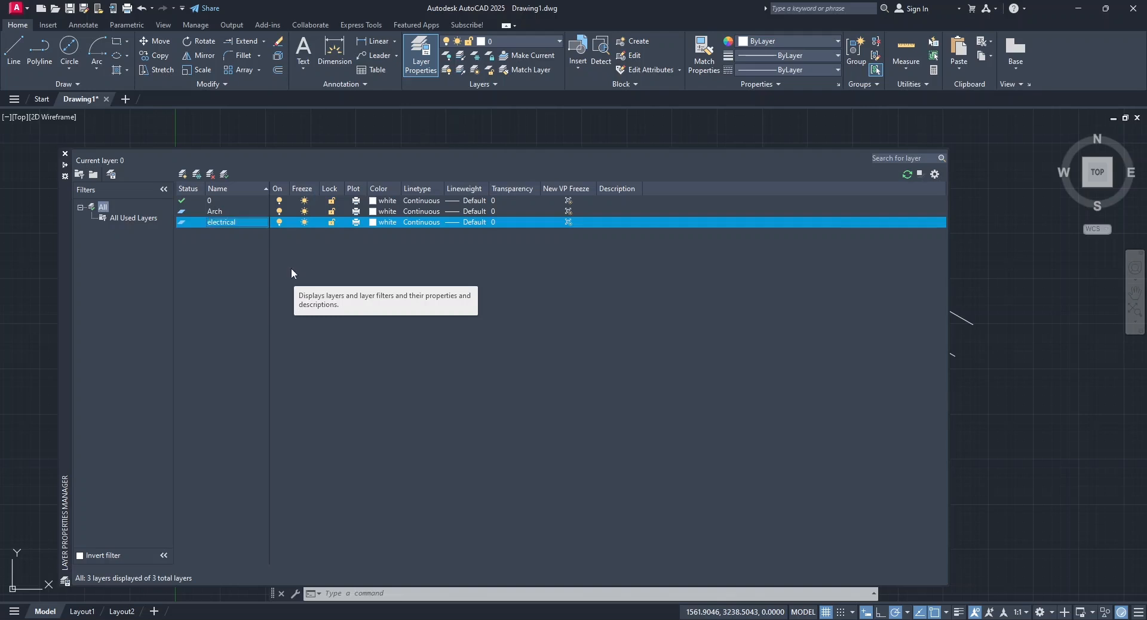
key("Return")
Add two more layers named text and civil.
key("alt+n")
type("mech")
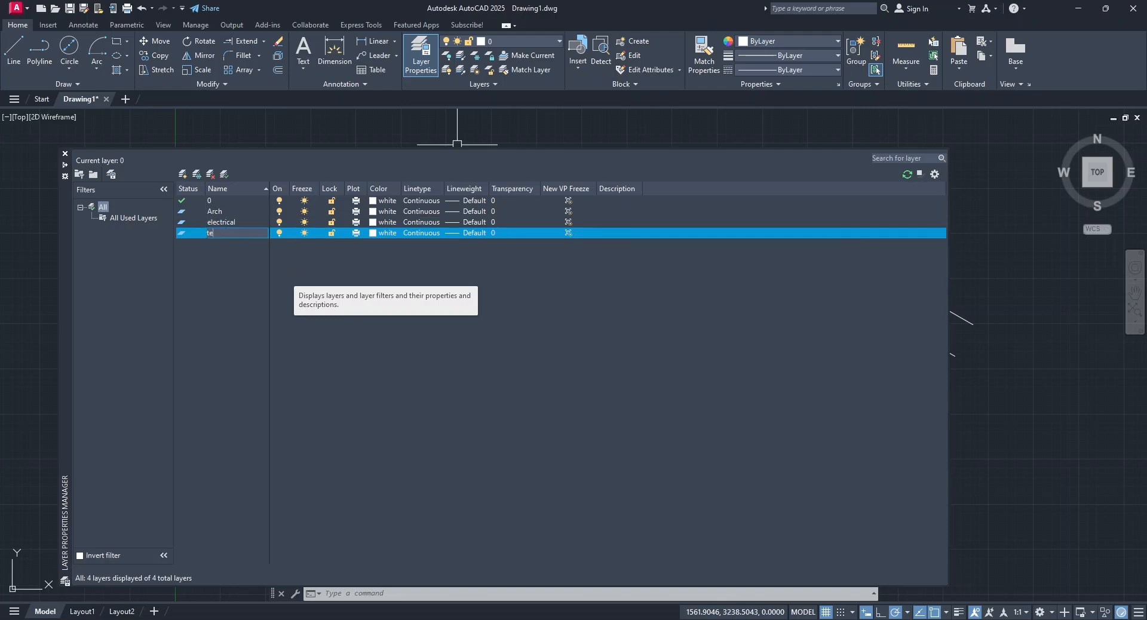
key("Return")
type("text")
key("Return")
key("alt+n")
type("c")
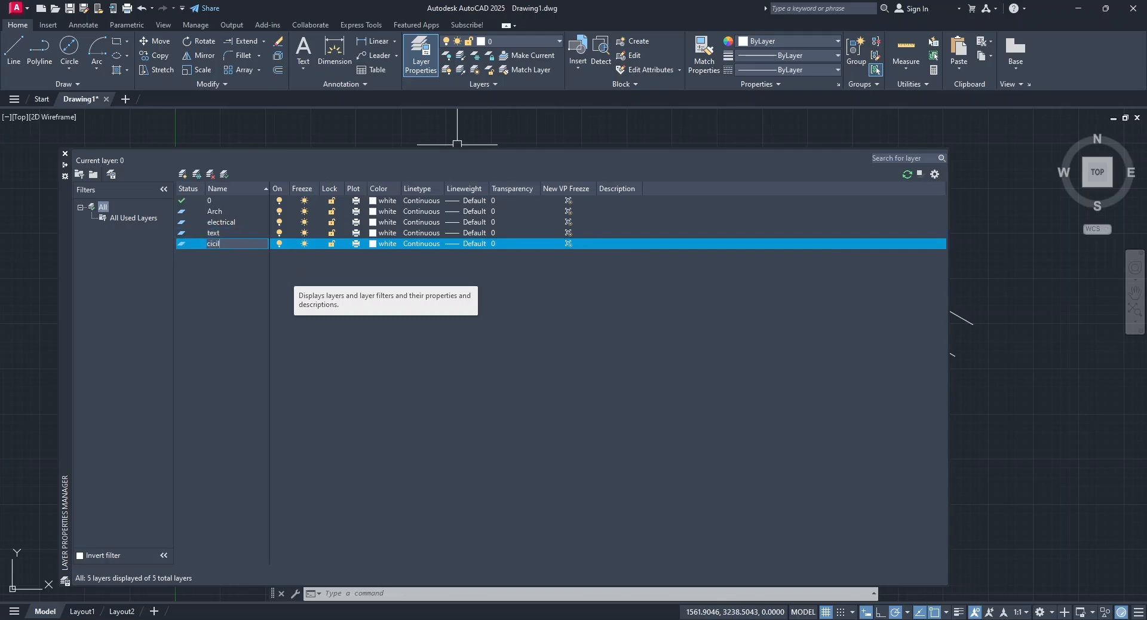
type("ivil")
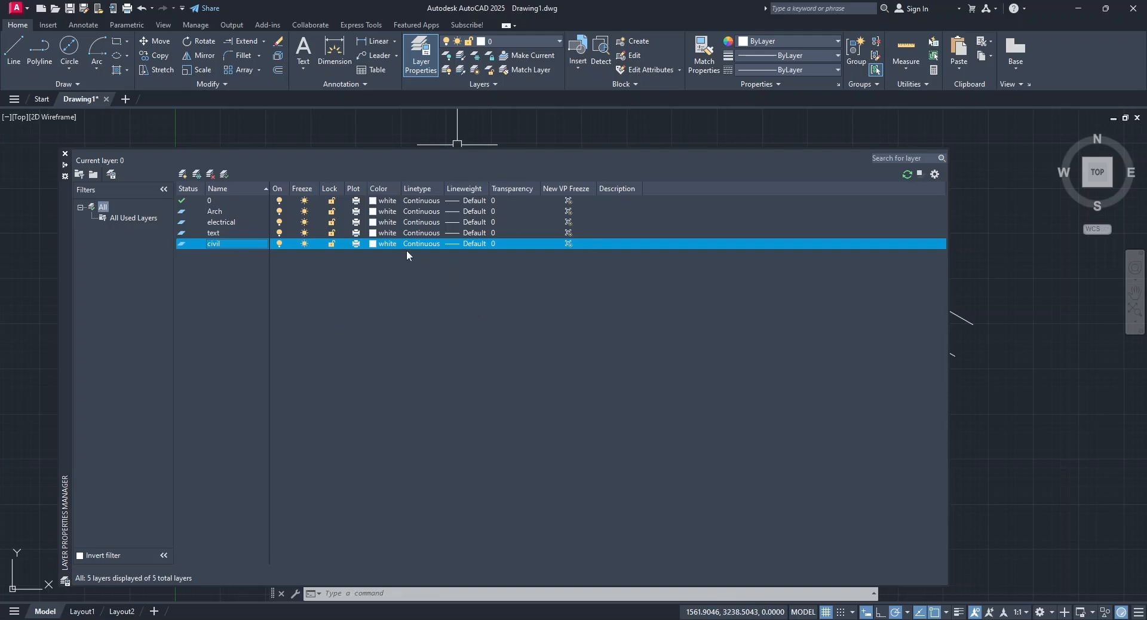
Set the Arch layer's color to red and the electrical layer's color to cyan.
left_click(203, 213)
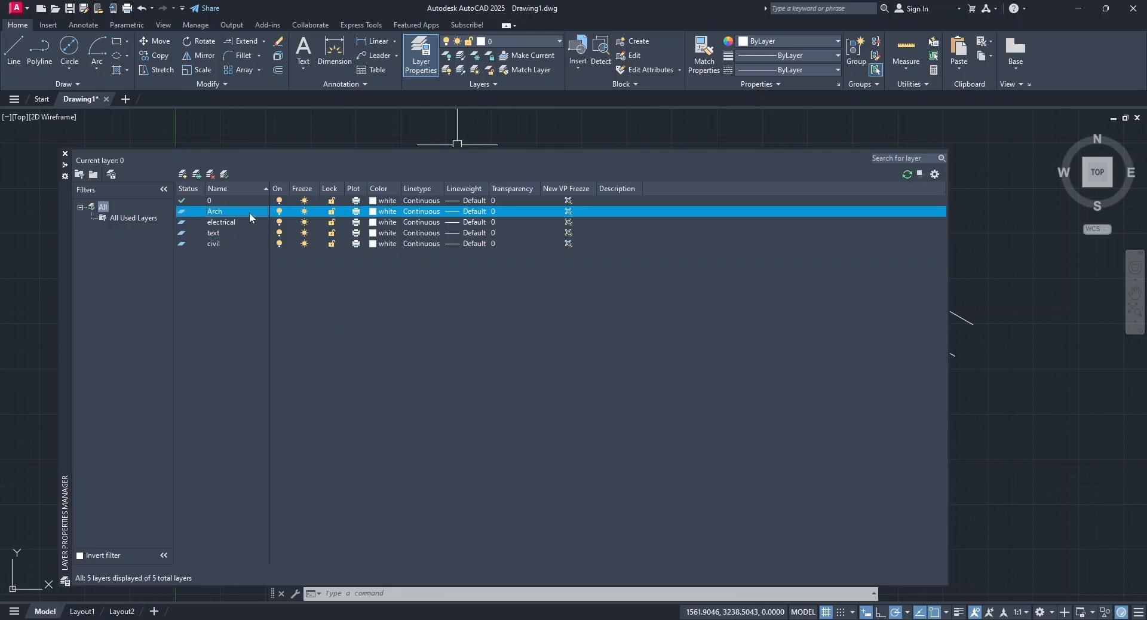
left_click(372, 212)
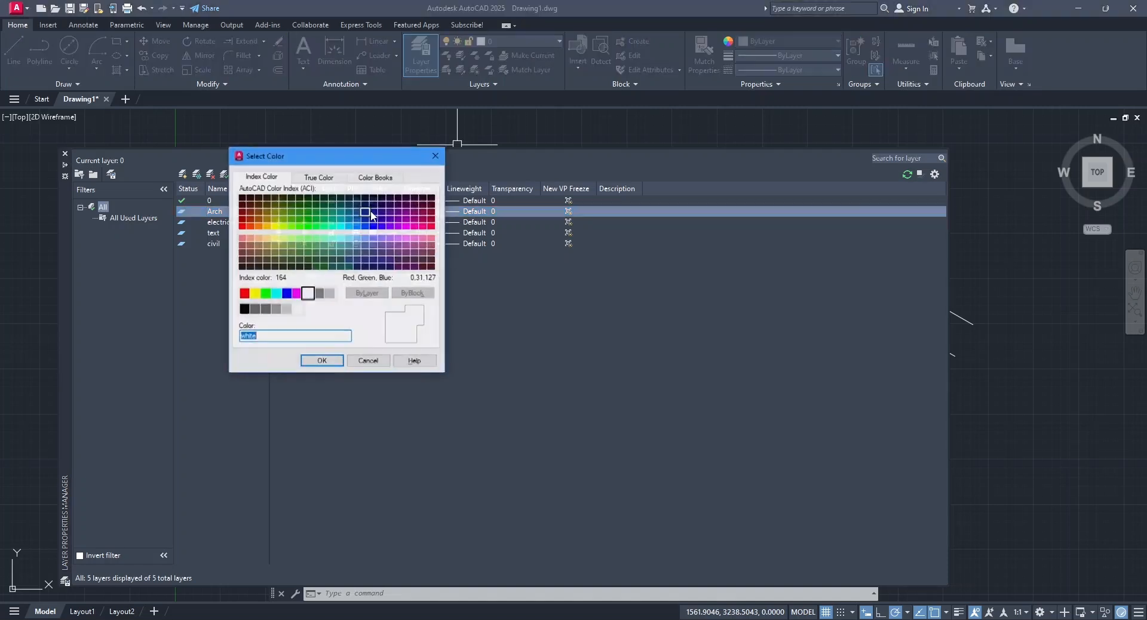
left_click(244, 295)
left_click(321, 361)
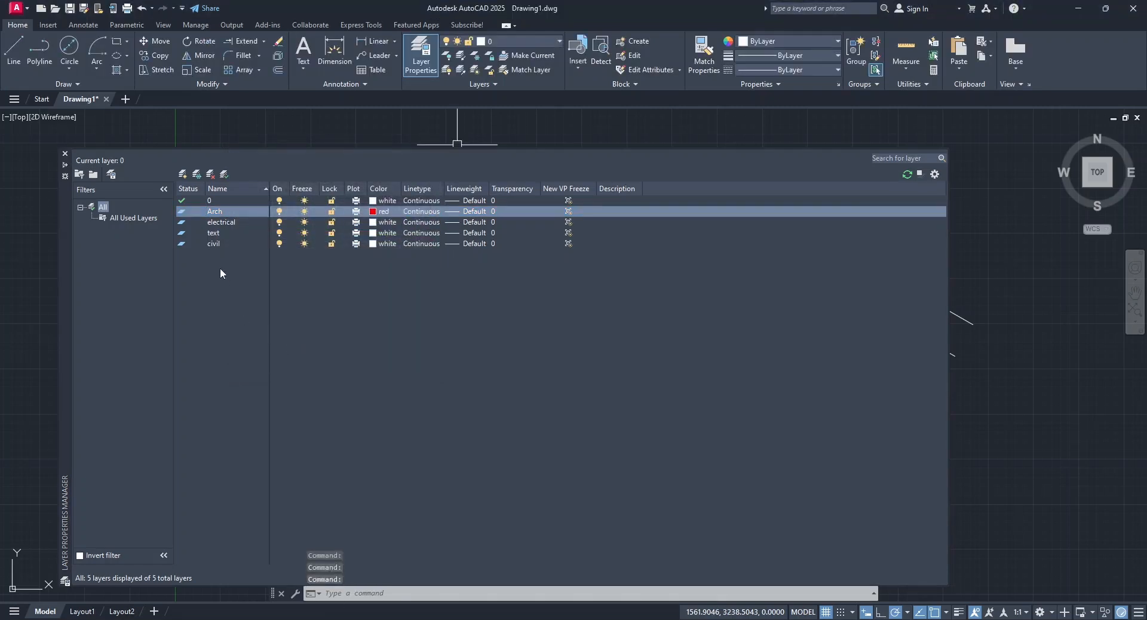
left_click(225, 224)
left_click(372, 223)
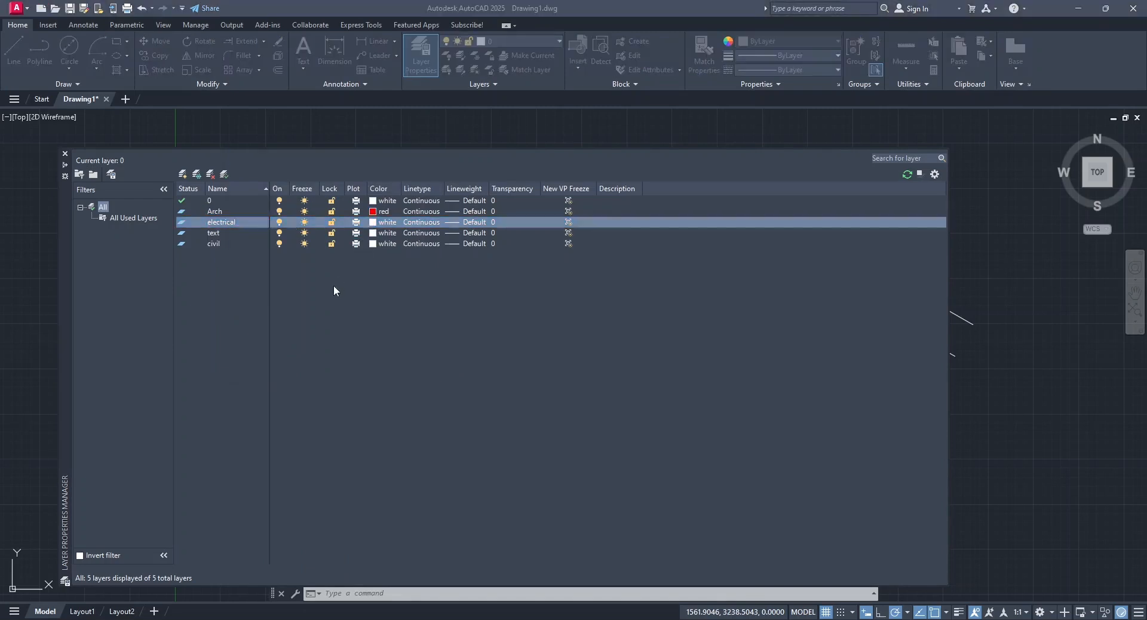
left_click(276, 293)
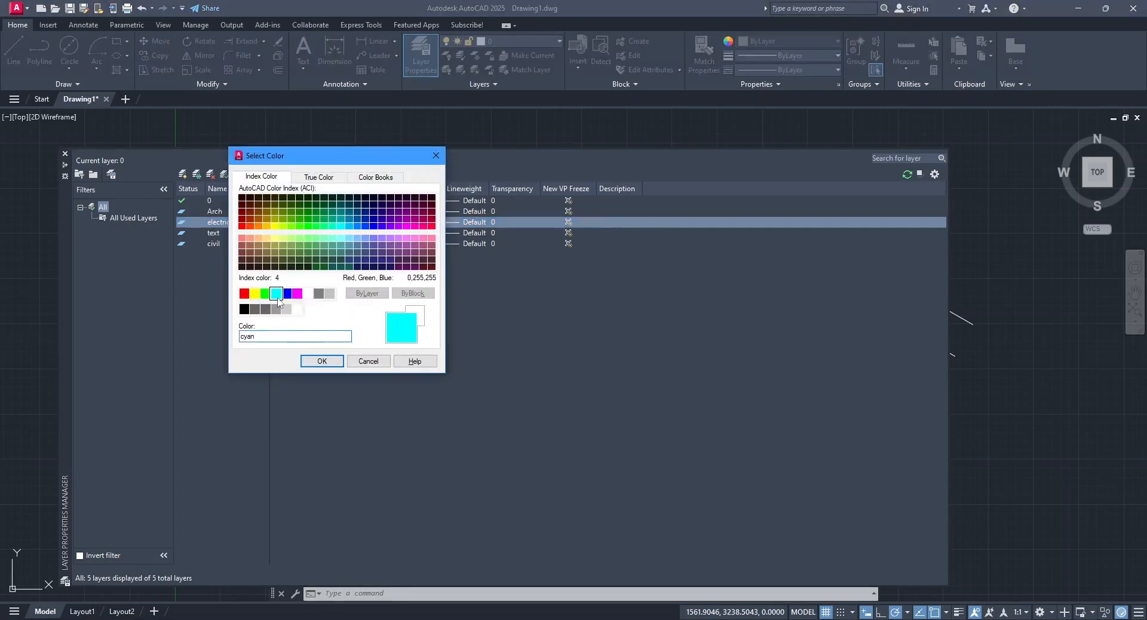
left_click(321, 361)
Set the text layer's color to blue and the civil layer's to magenta, and close the layer manager.
left_click(227, 233)
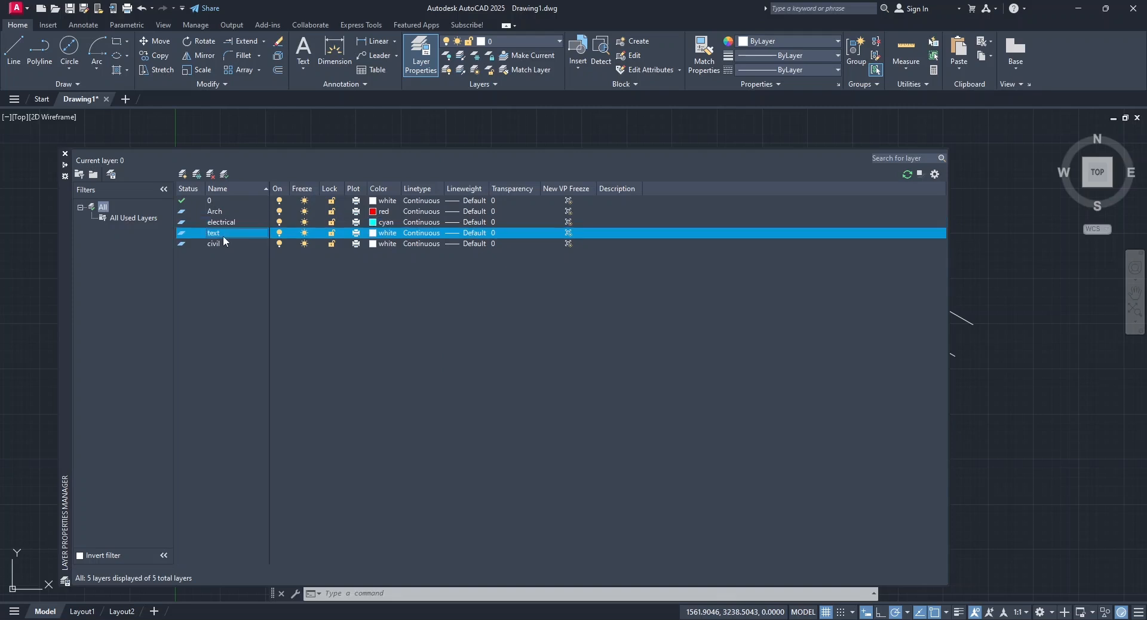
left_click(372, 234)
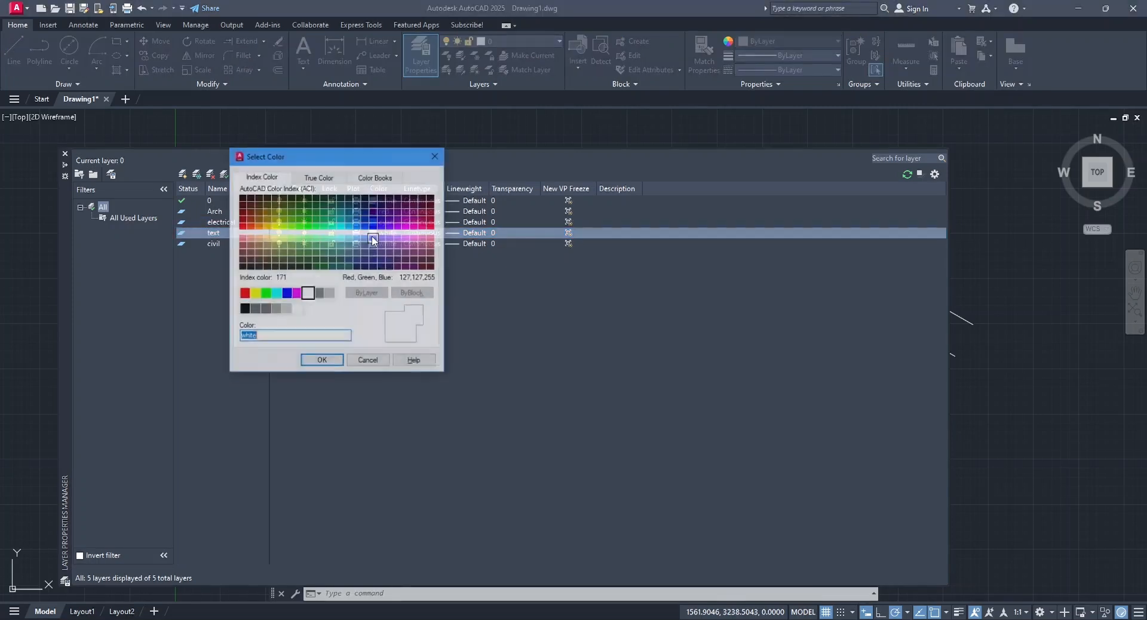
left_click(286, 293)
left_click(321, 361)
left_click(215, 244)
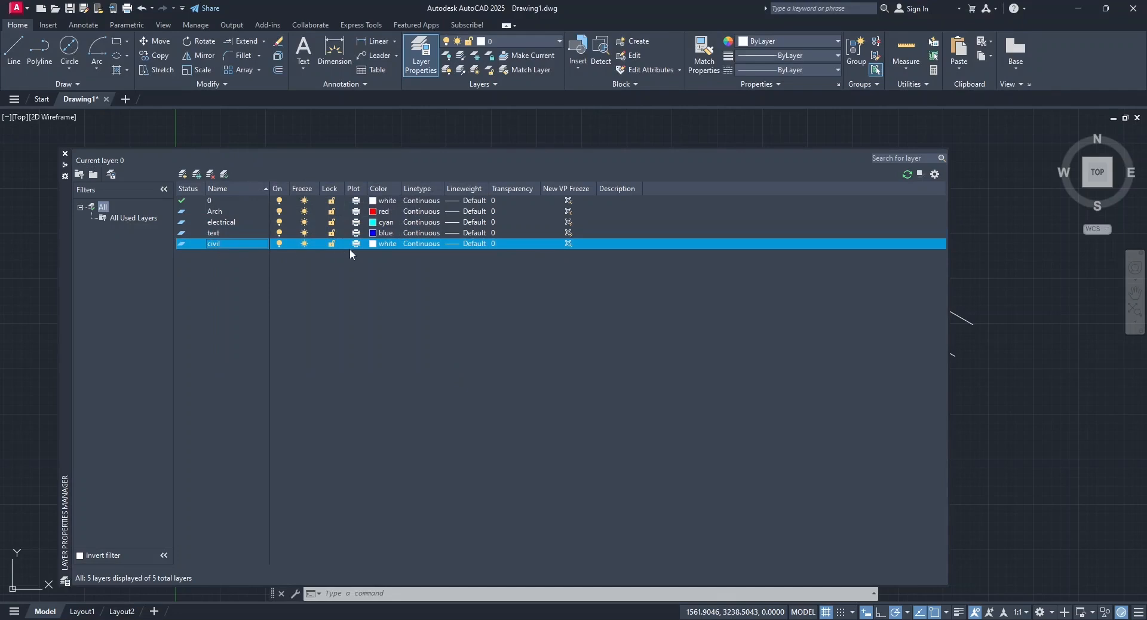
left_click(374, 245)
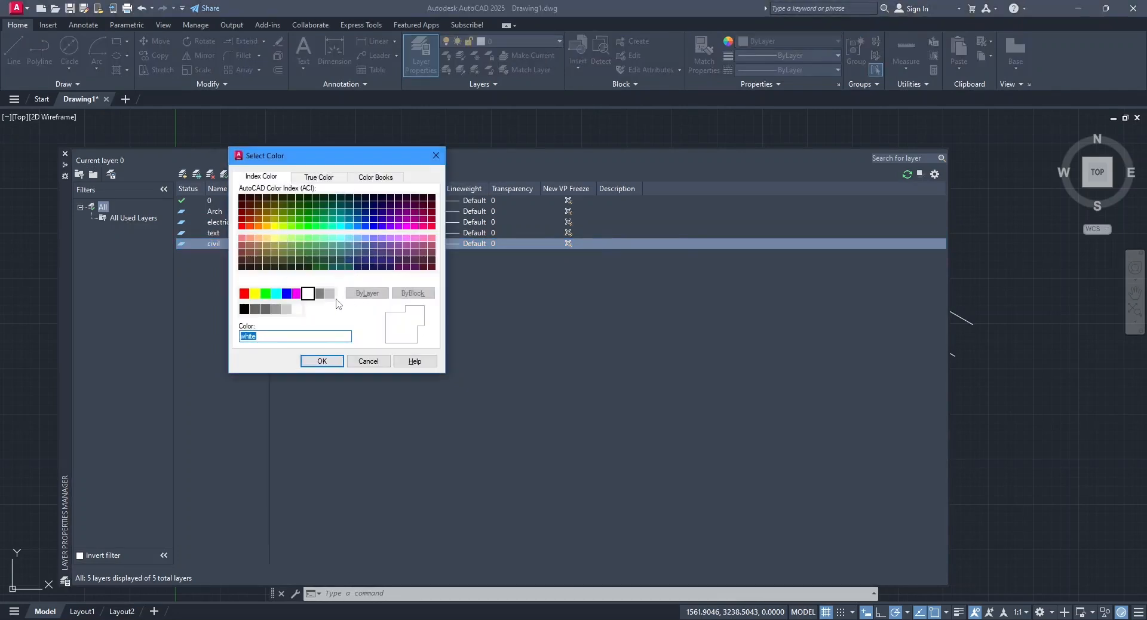
left_click(297, 294)
left_click(322, 361)
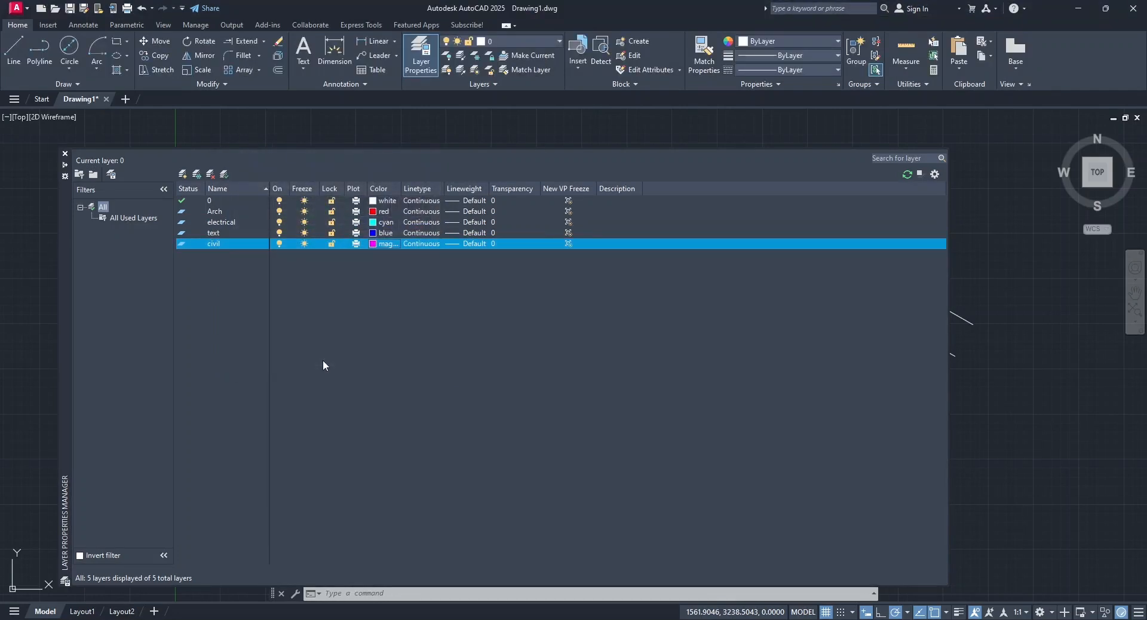
left_click(65, 153)
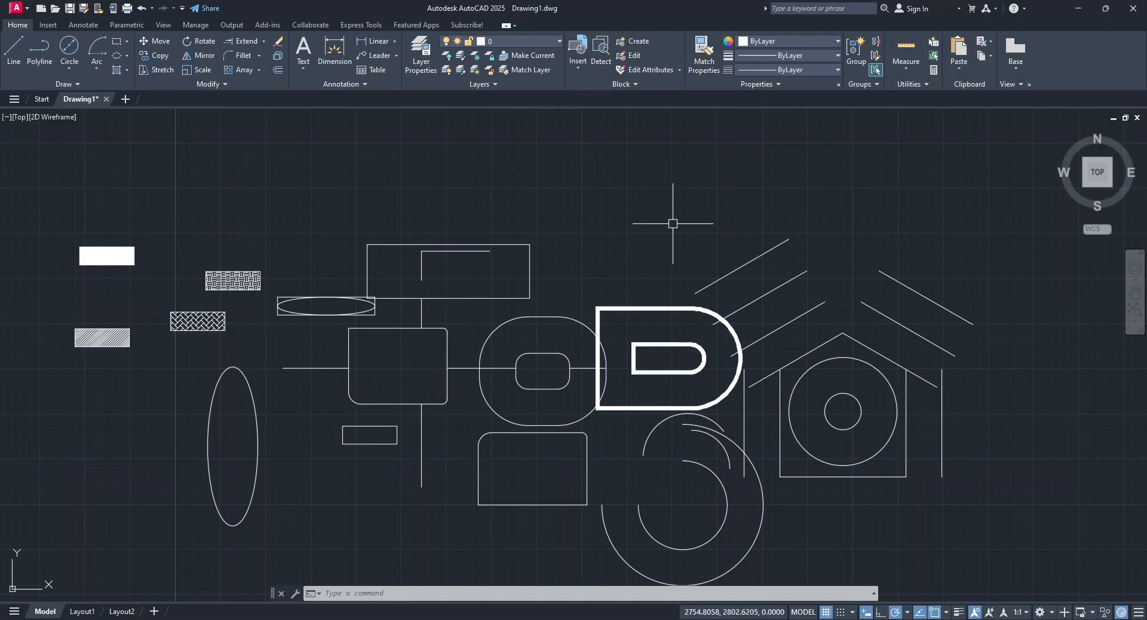
Open the tool palettes and switch from the Civil group to showing all palettes.
mouse_move(807, 198)
middle_mouse_down()
mouse_move(796, 274)
mouse_move(680, 306)
middle_mouse_up()
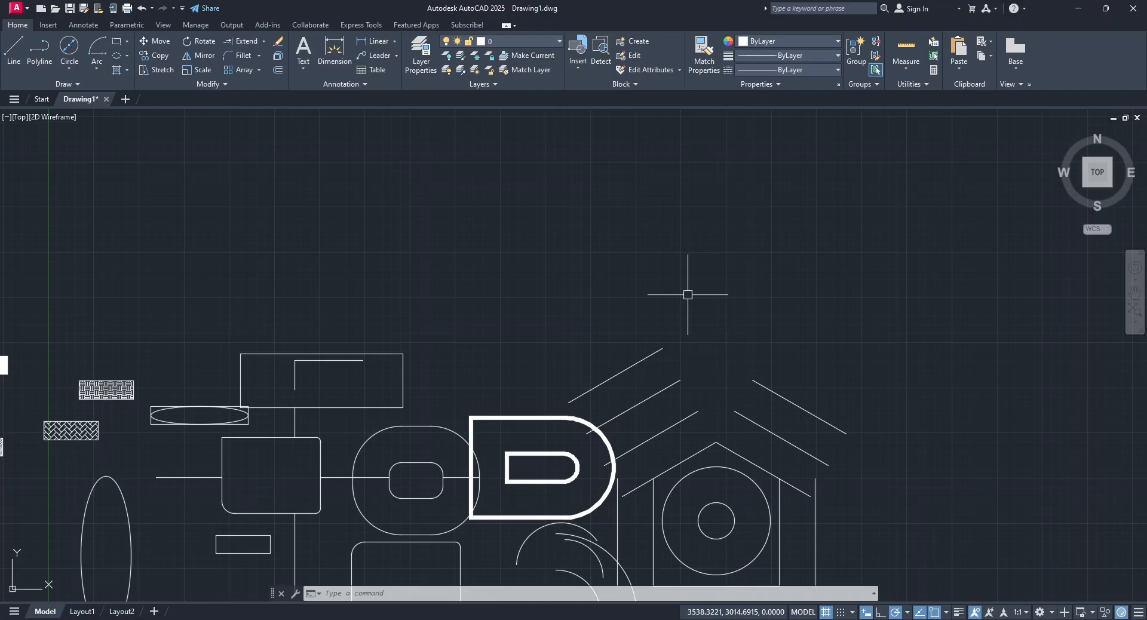
left_click(163, 25)
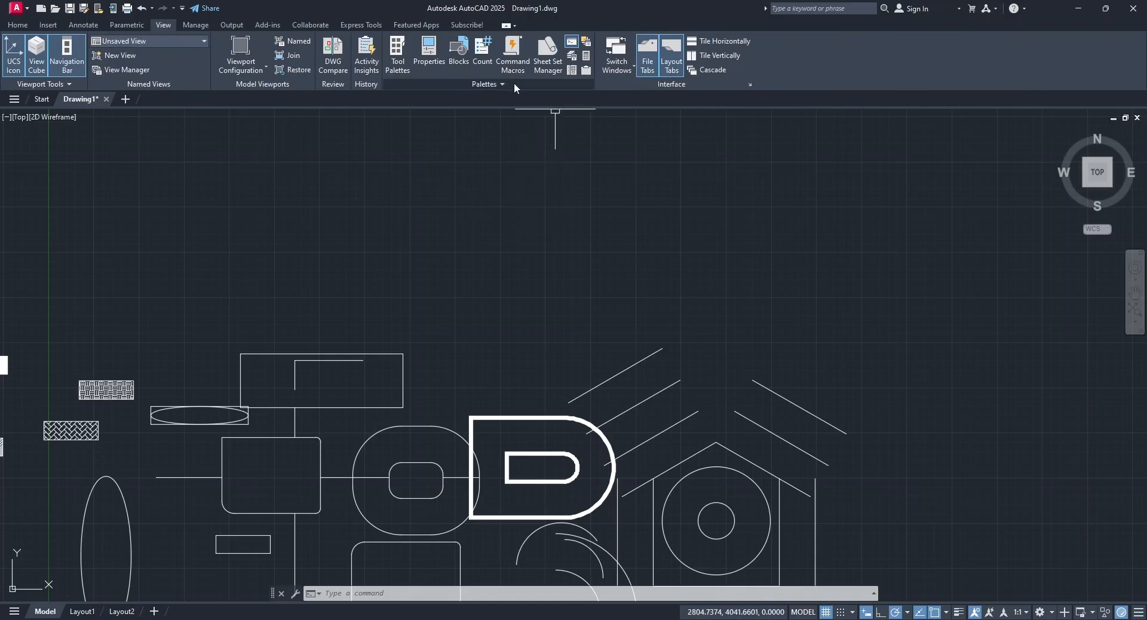
left_click(399, 65)
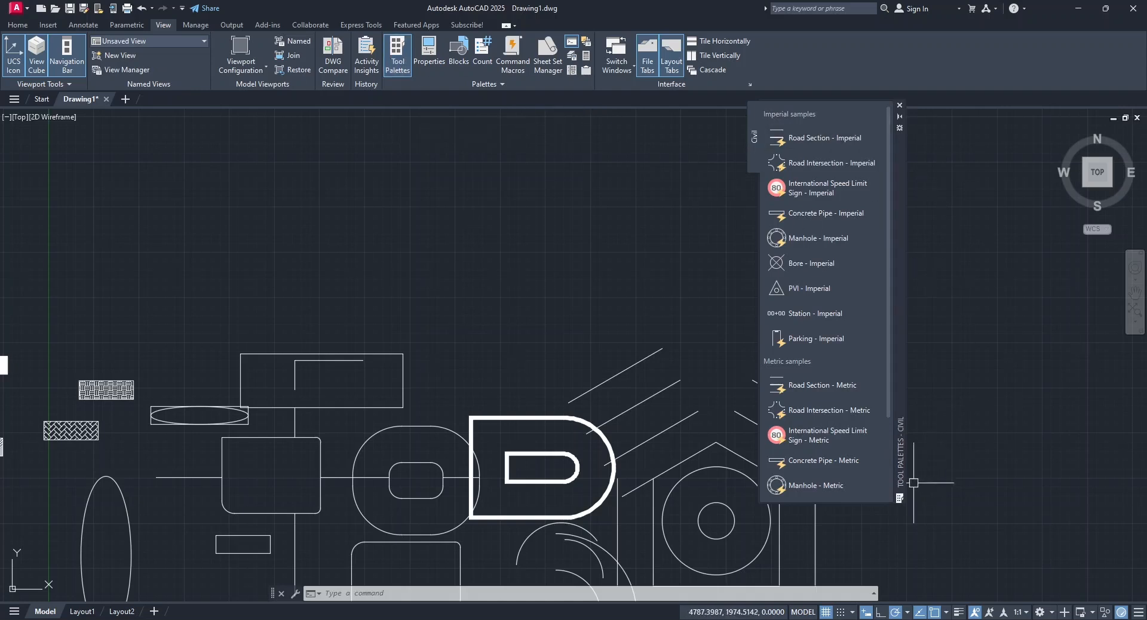
right_click(902, 398)
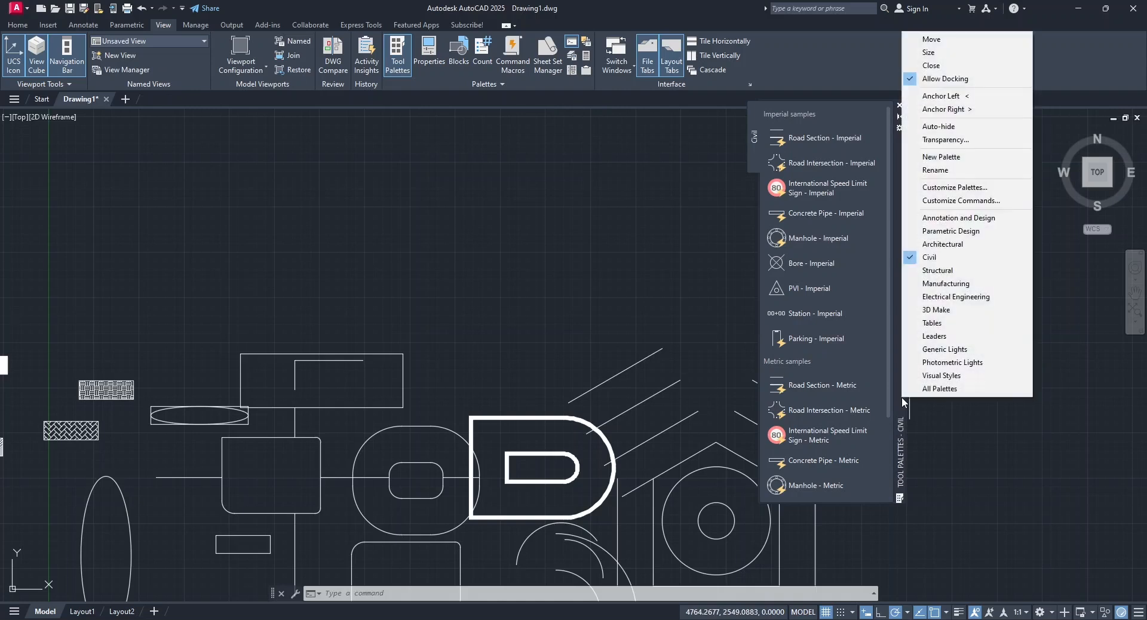
left_click(943, 390)
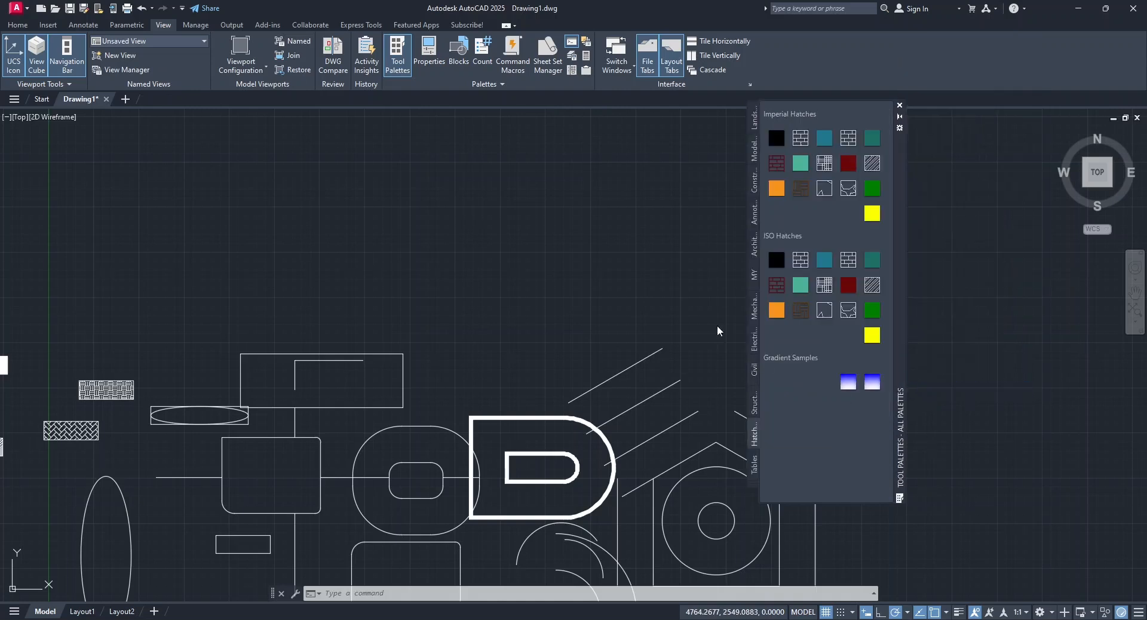
Look through the modeling, constraints and annotation tool palettes and bring up the Civil palette.
left_click(754, 117)
left_click(754, 155)
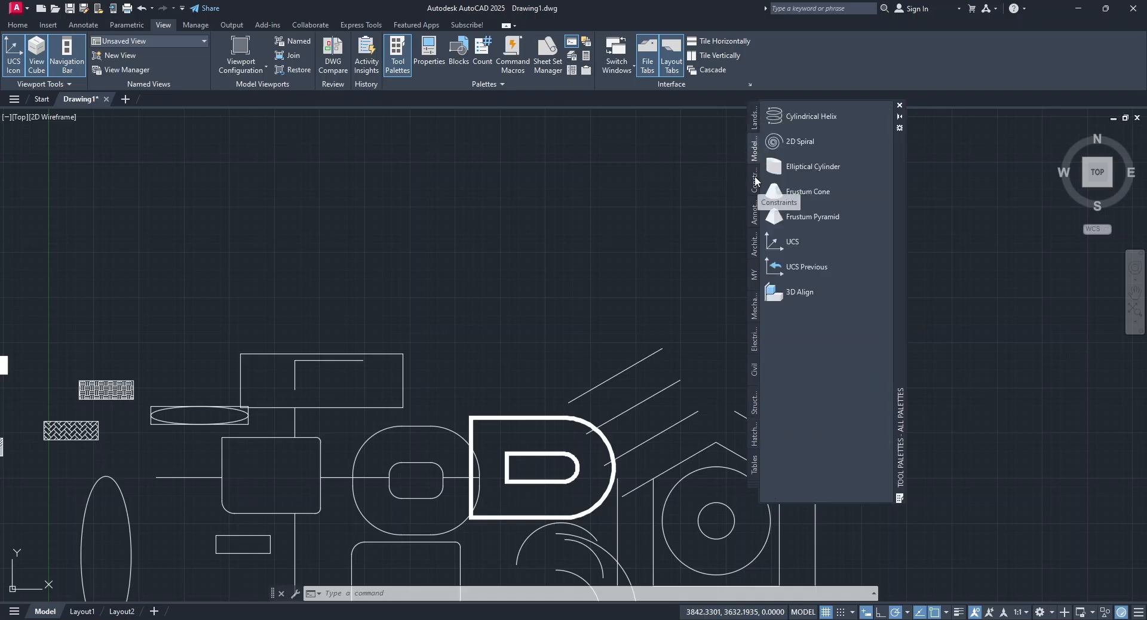
left_click(754, 182)
left_click(755, 227)
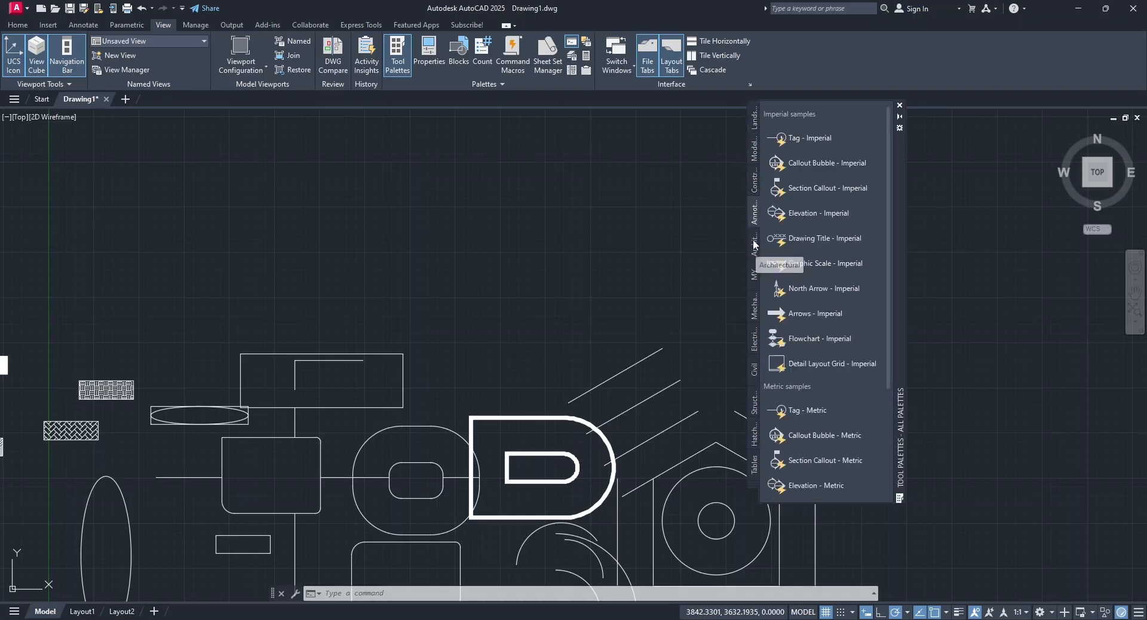
left_click(755, 372)
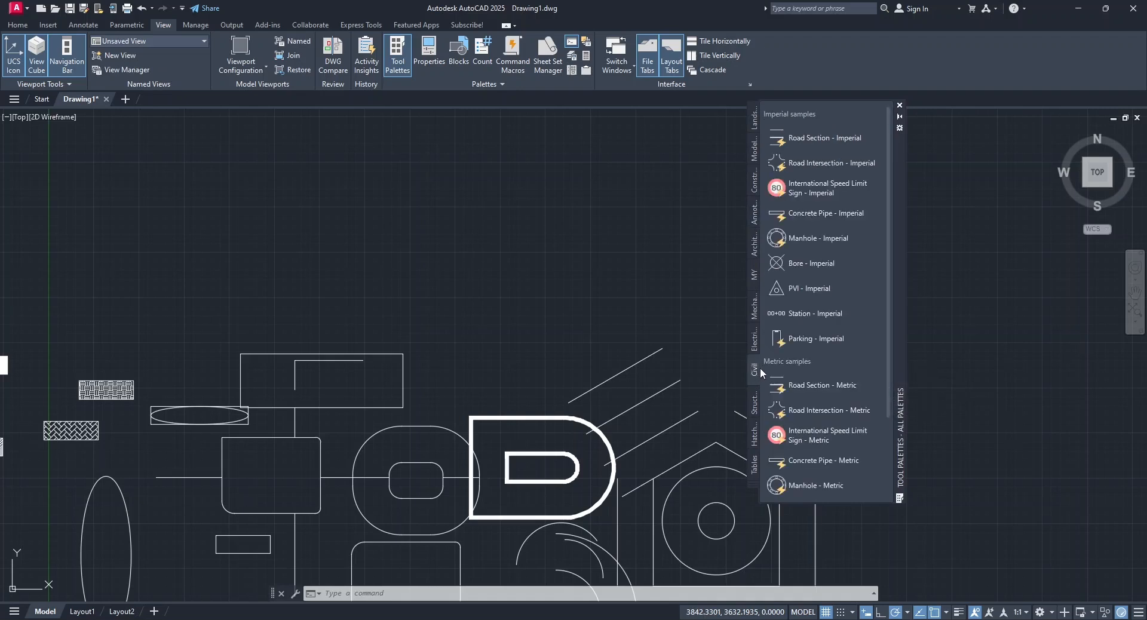
Make the civil layer the current layer.
left_click(20, 25)
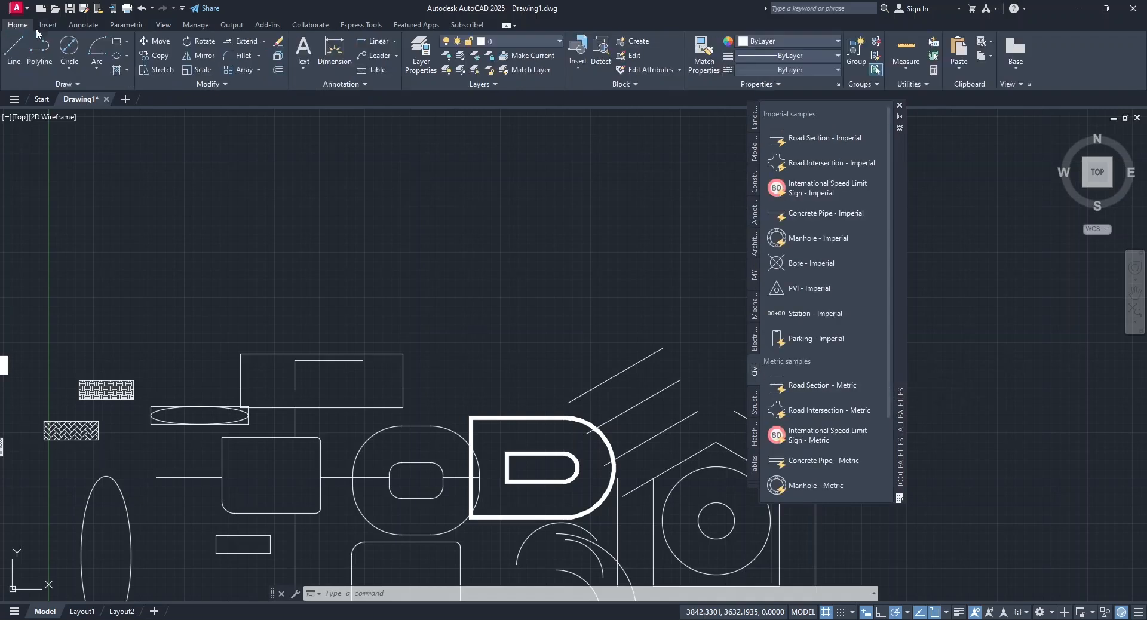
left_click(518, 40)
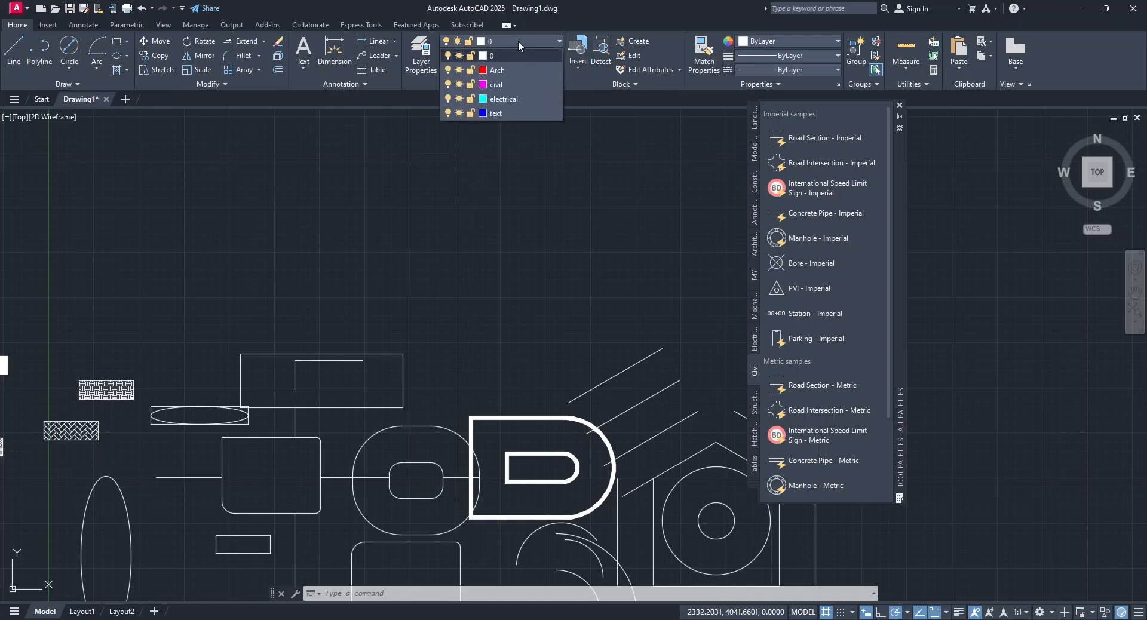
left_click(501, 85)
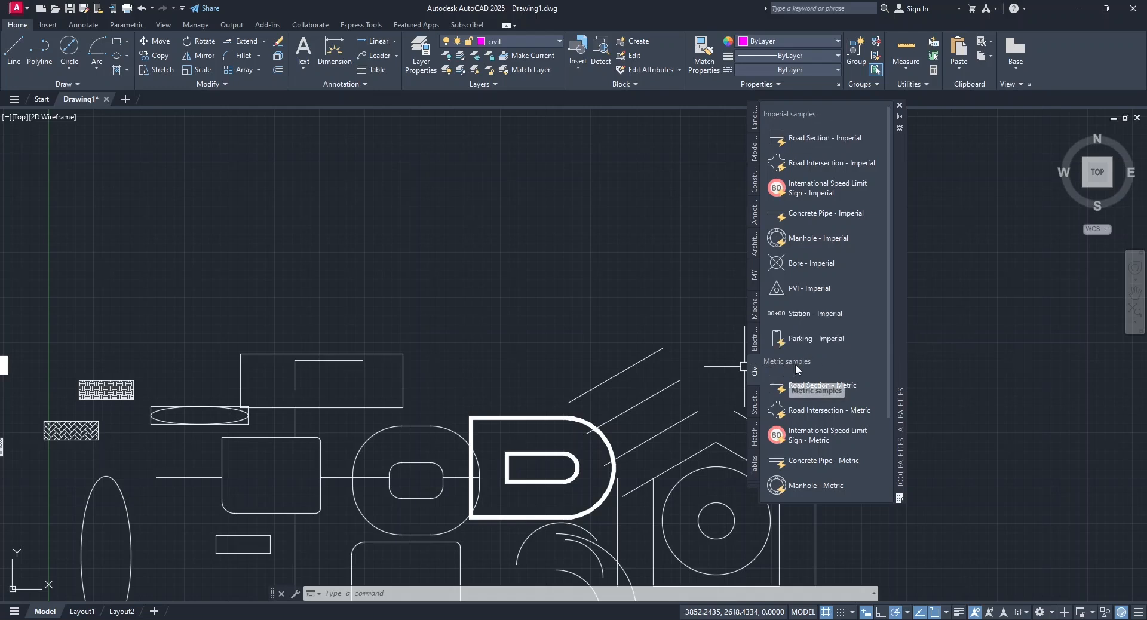
Insert the Road Section - Metric block from the Civil palette in the empty area to the right of the existing drawings.
scroll(831, 394, "down", 3)
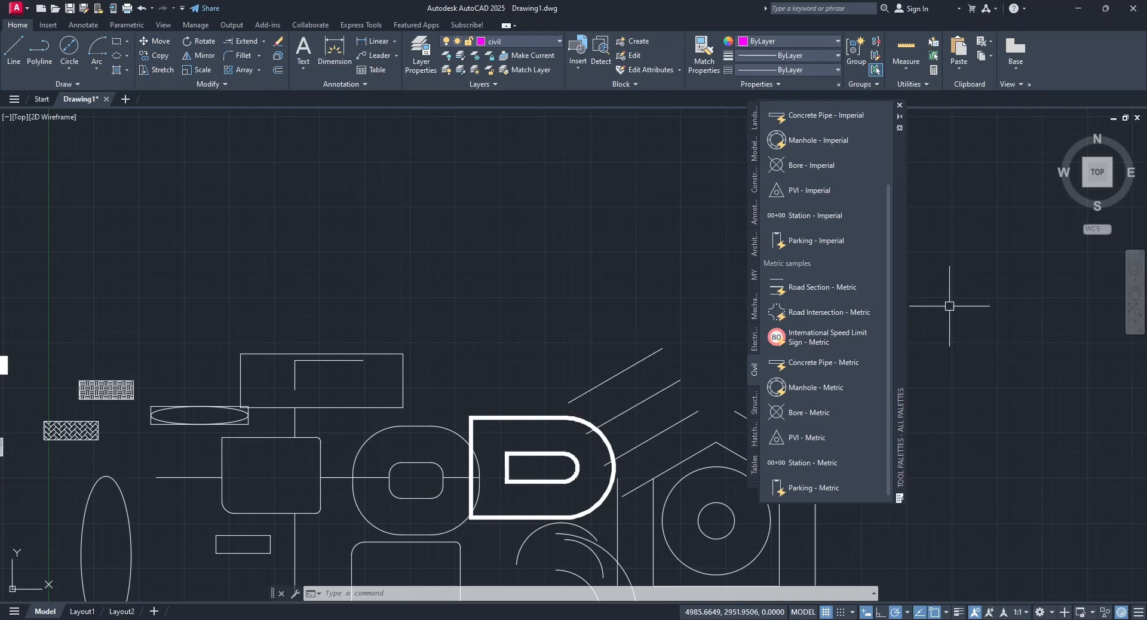
left_click(794, 288)
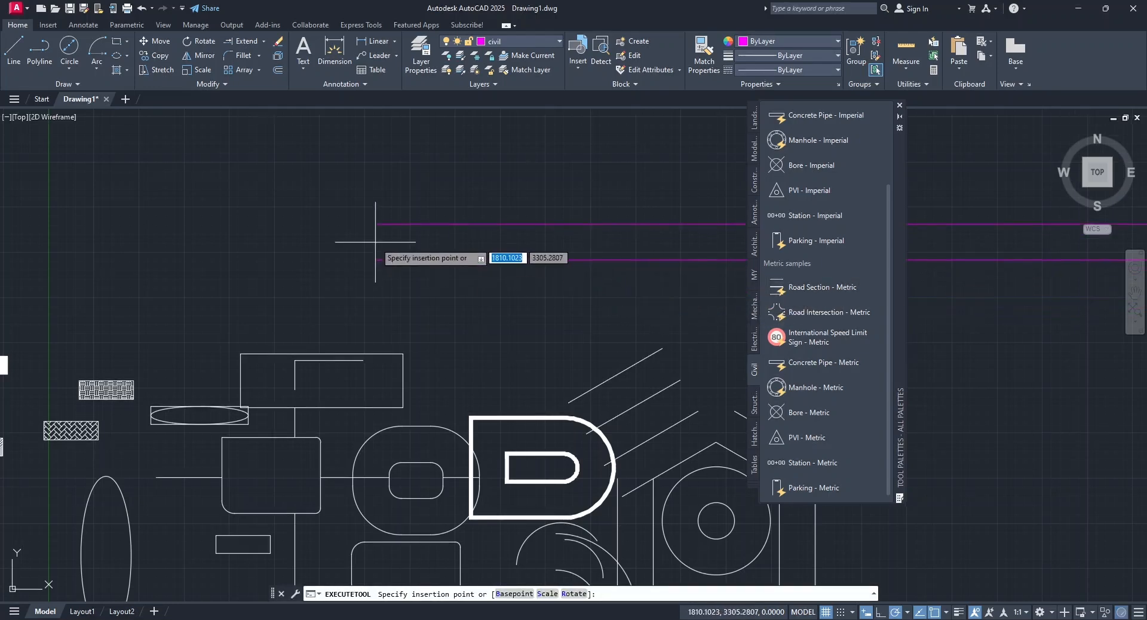
scroll(379, 245, "down", 5)
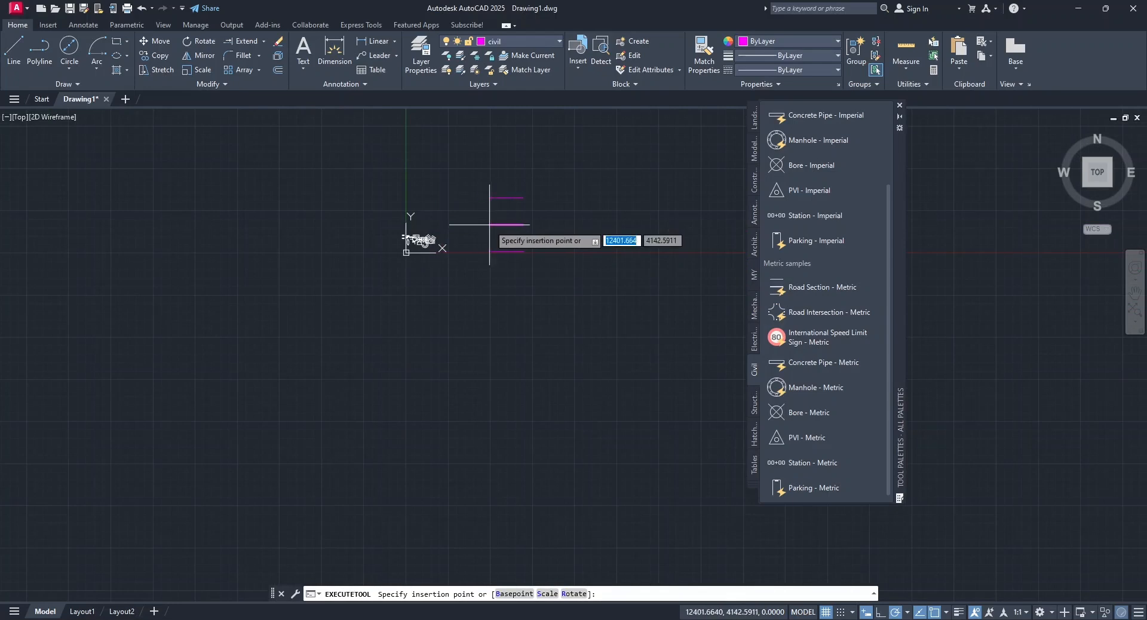
scroll(442, 230, "up", 6)
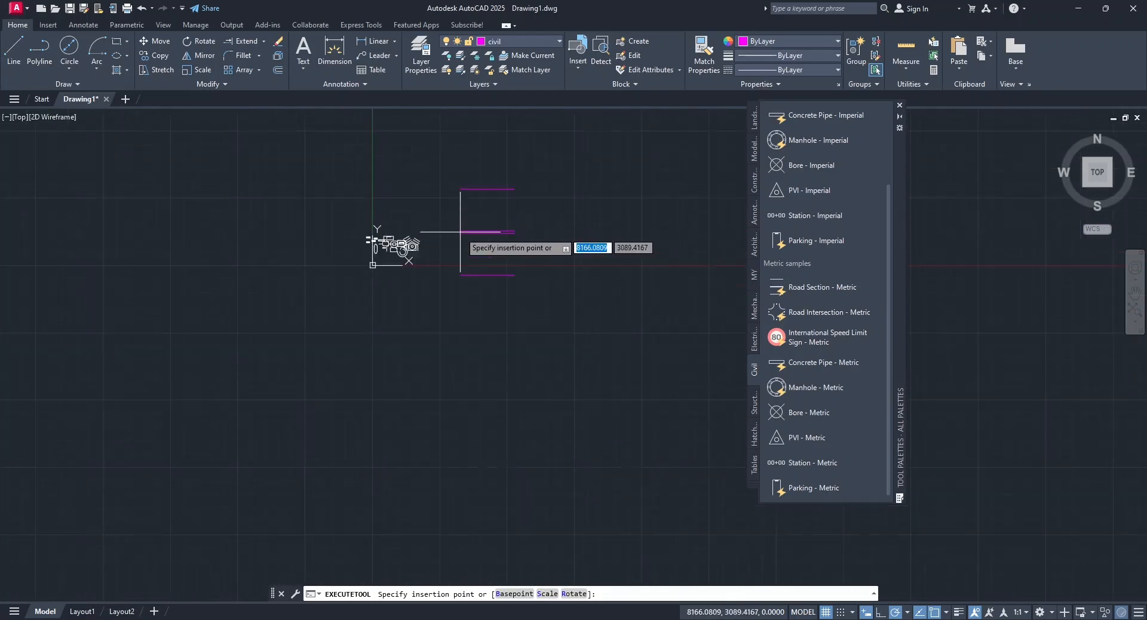
left_click(486, 213)
Lengthen the inserted road section block by stretching its right end and then its left end outward along the road.
scroll(254, 418, "down", 2)
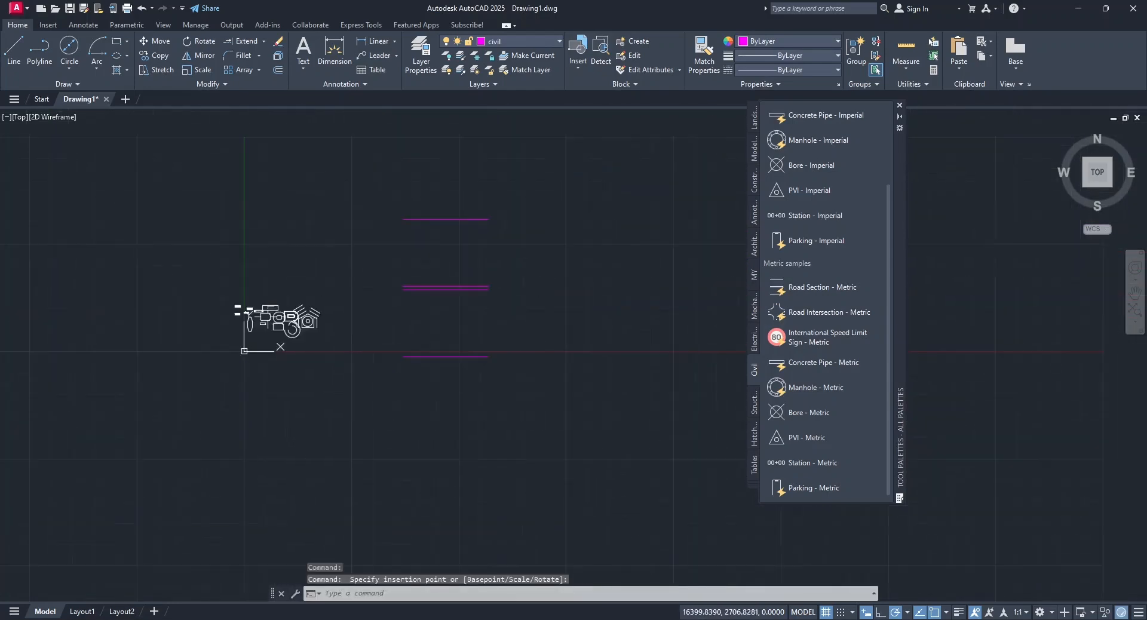
left_click(442, 287)
scroll(500, 297, "up", 2)
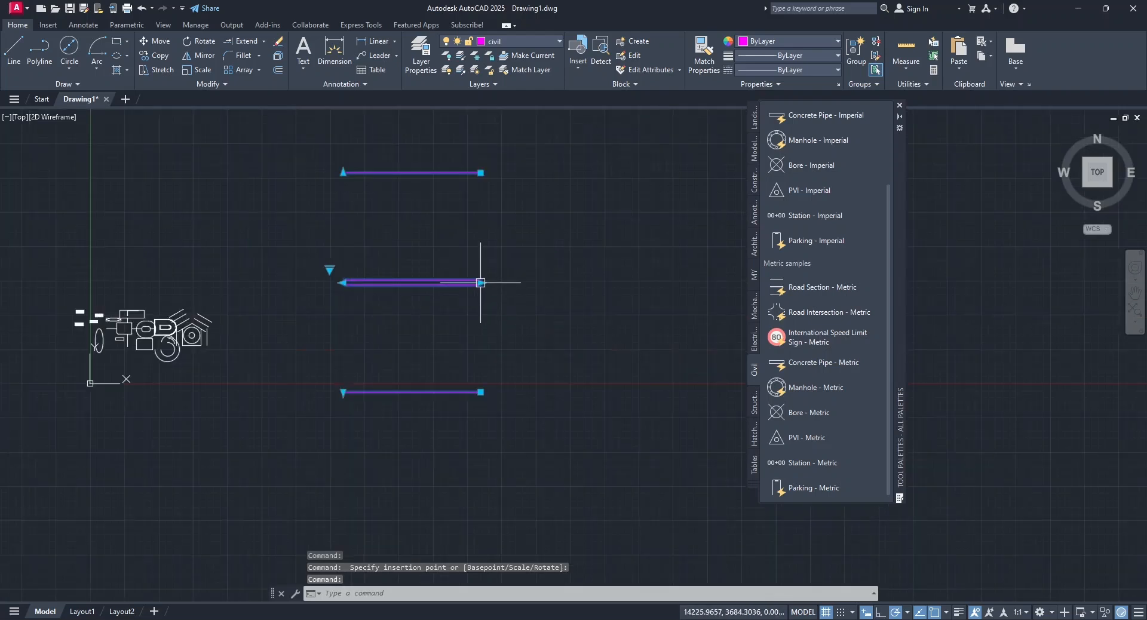
left_click(481, 281)
left_click(673, 296)
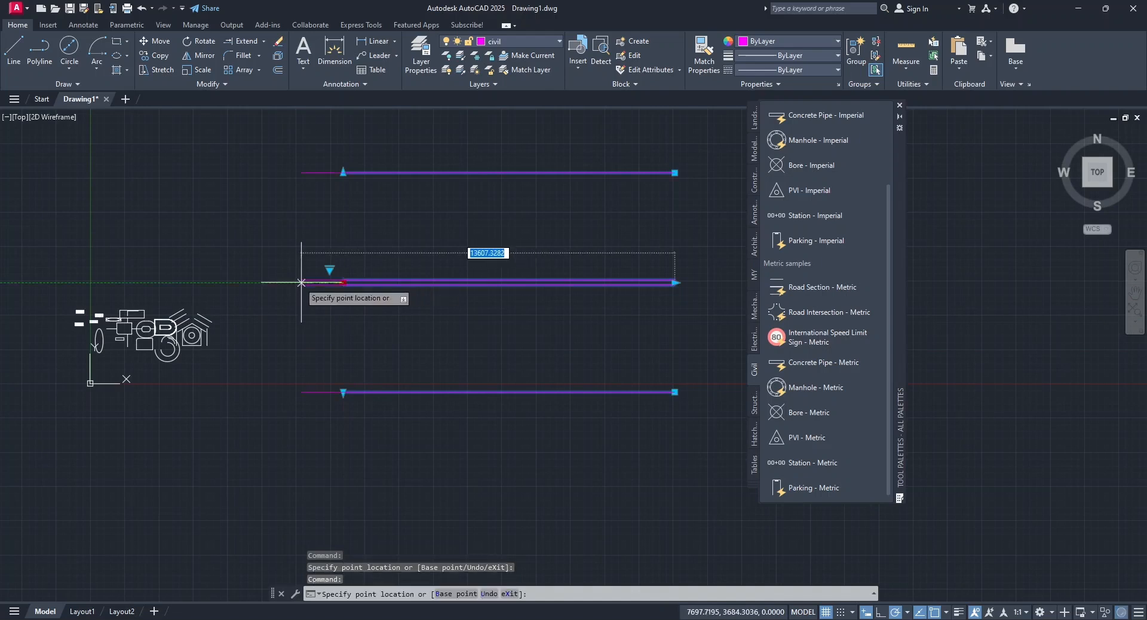
left_click(267, 282)
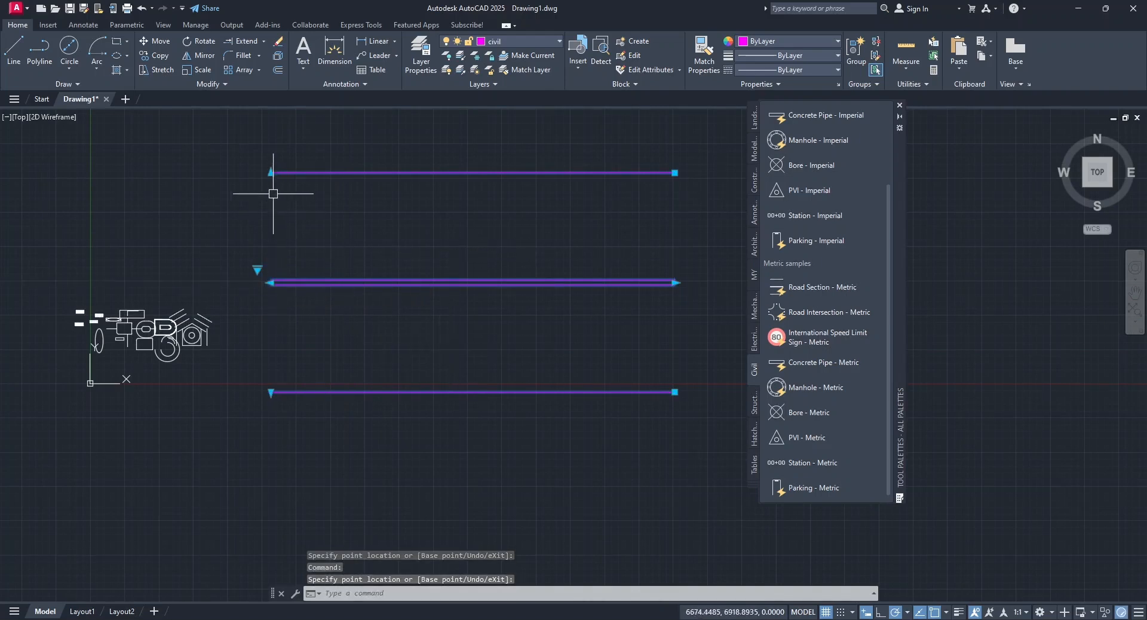
Adjust the width of the road section block from its upper edge.
left_click(270, 173)
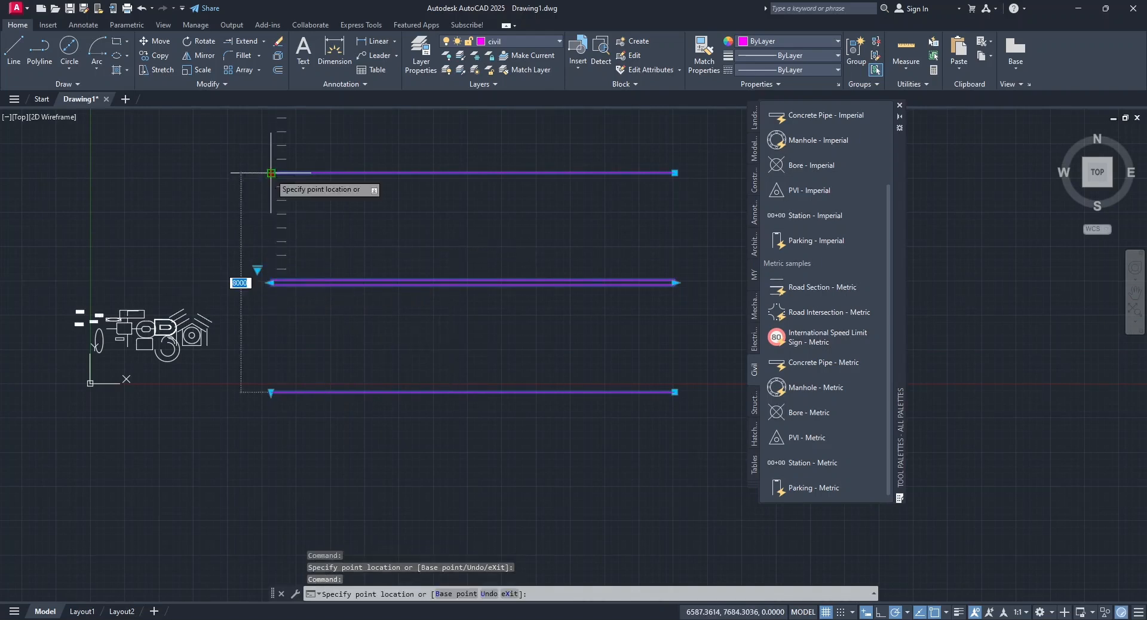
Narrow the road section to about half its width.
left_click(271, 226)
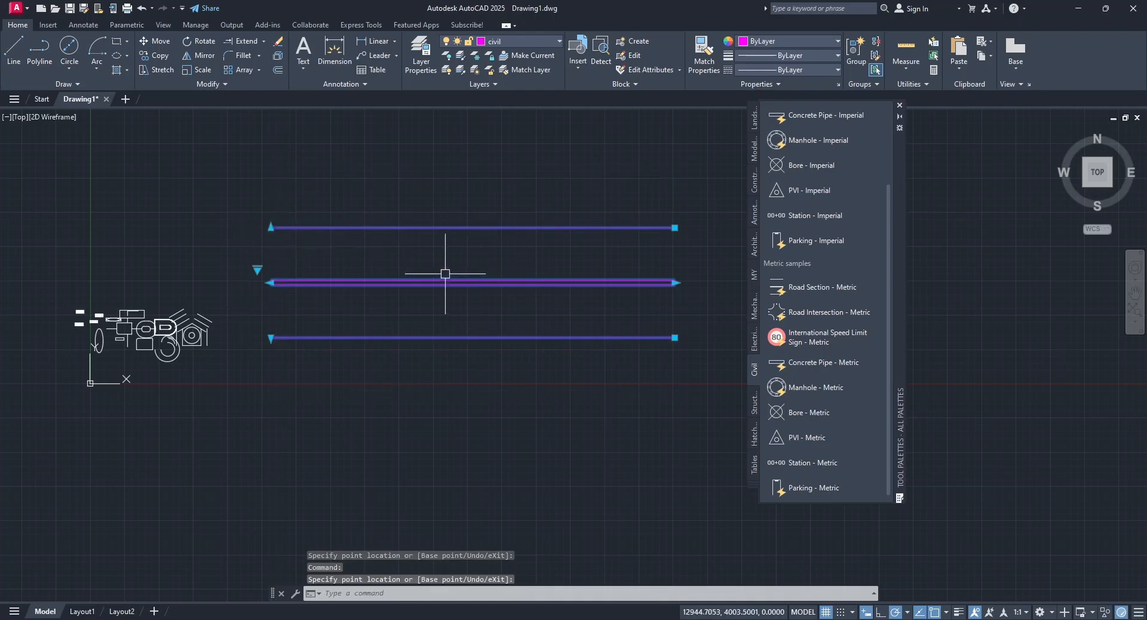
key("Escape")
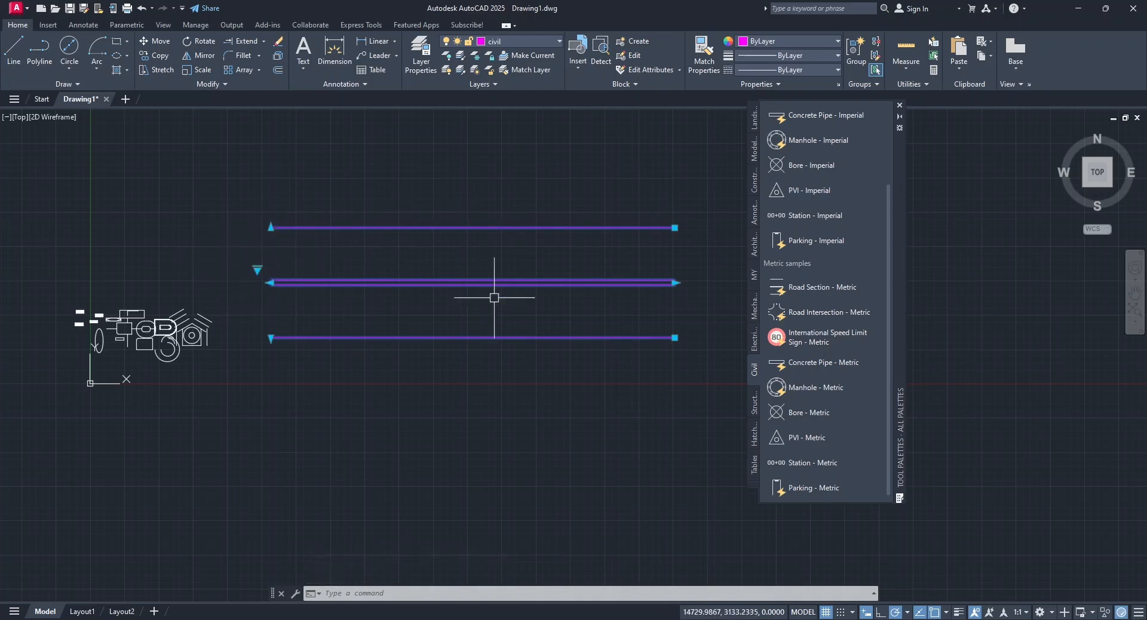
Try lane counts of 4, 8, 2 and 1 on the road section, finishing with 2 lanes.
left_click(256, 269)
left_click(279, 303)
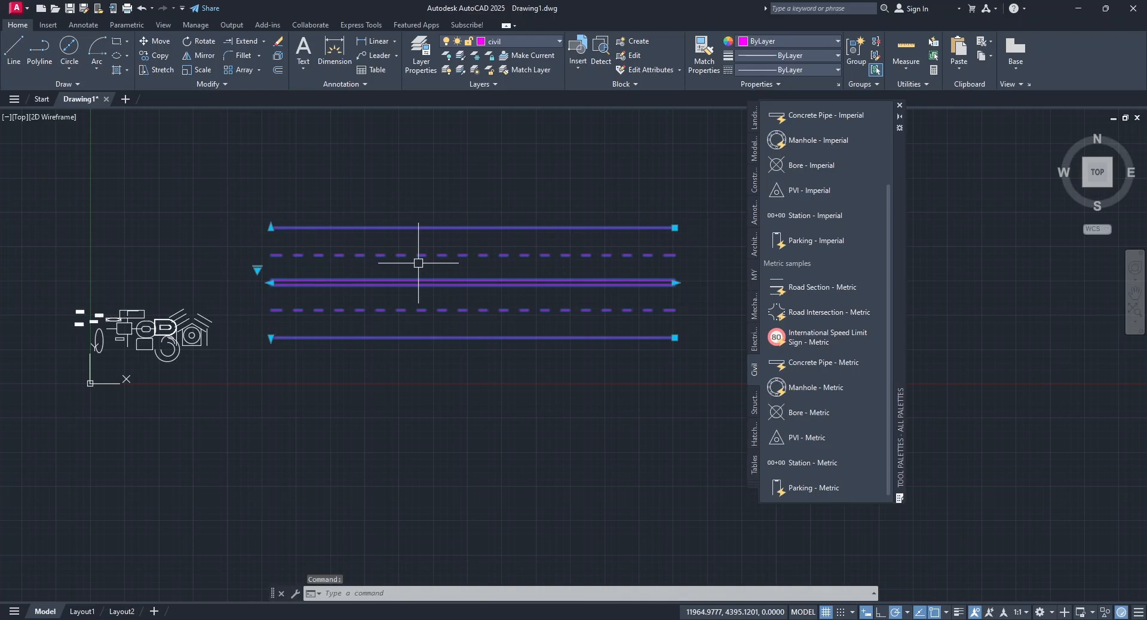
left_click(257, 269)
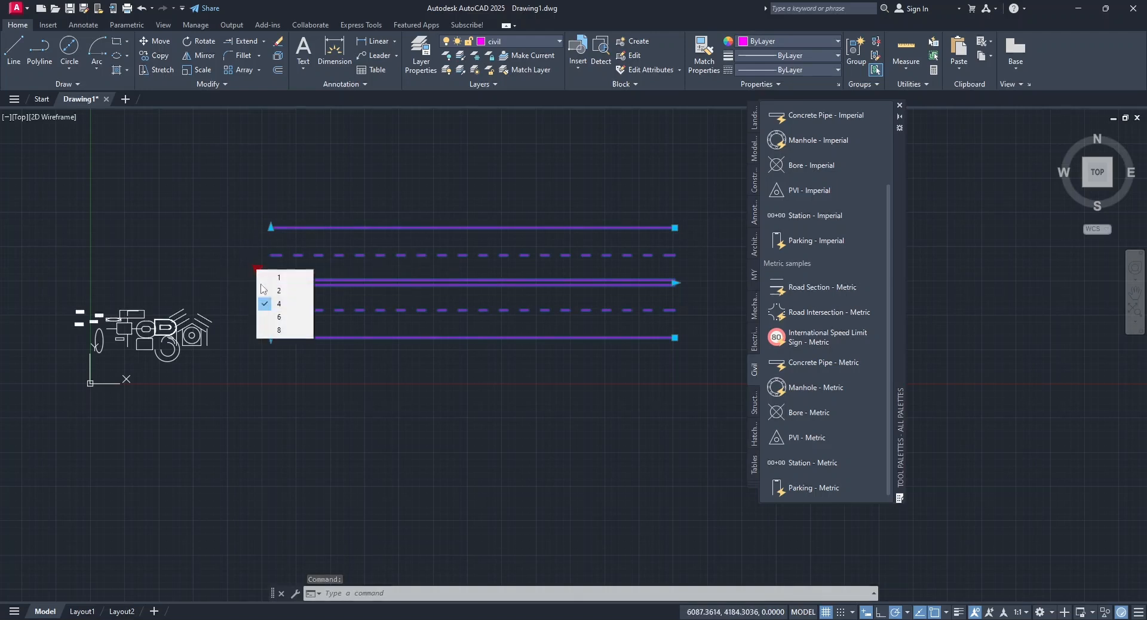
left_click(264, 328)
left_click(260, 269)
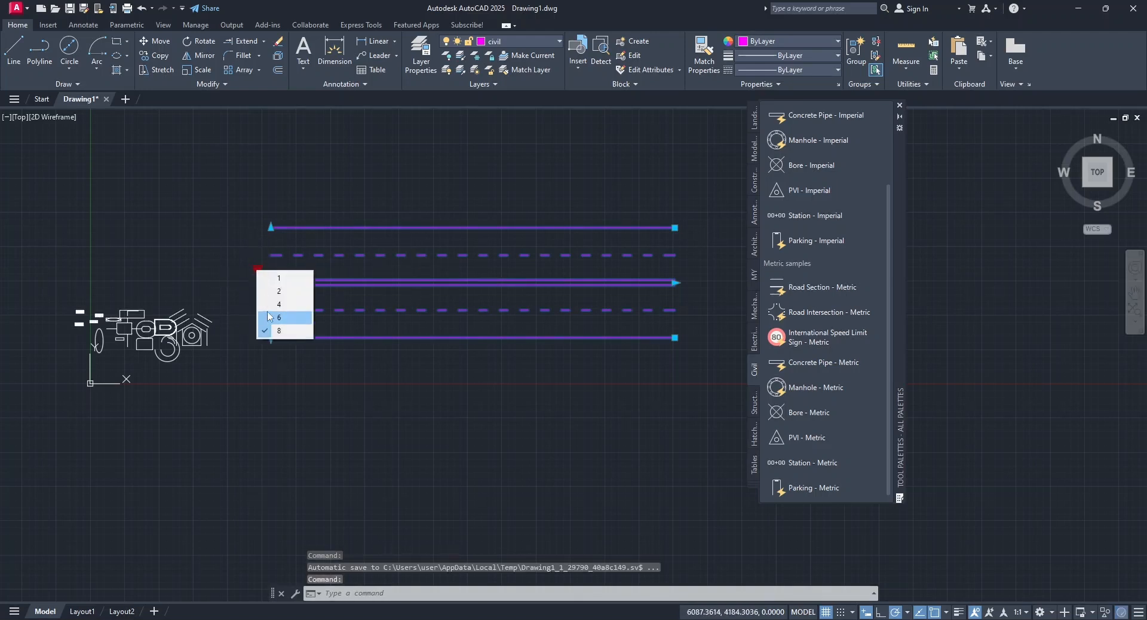
left_click(277, 291)
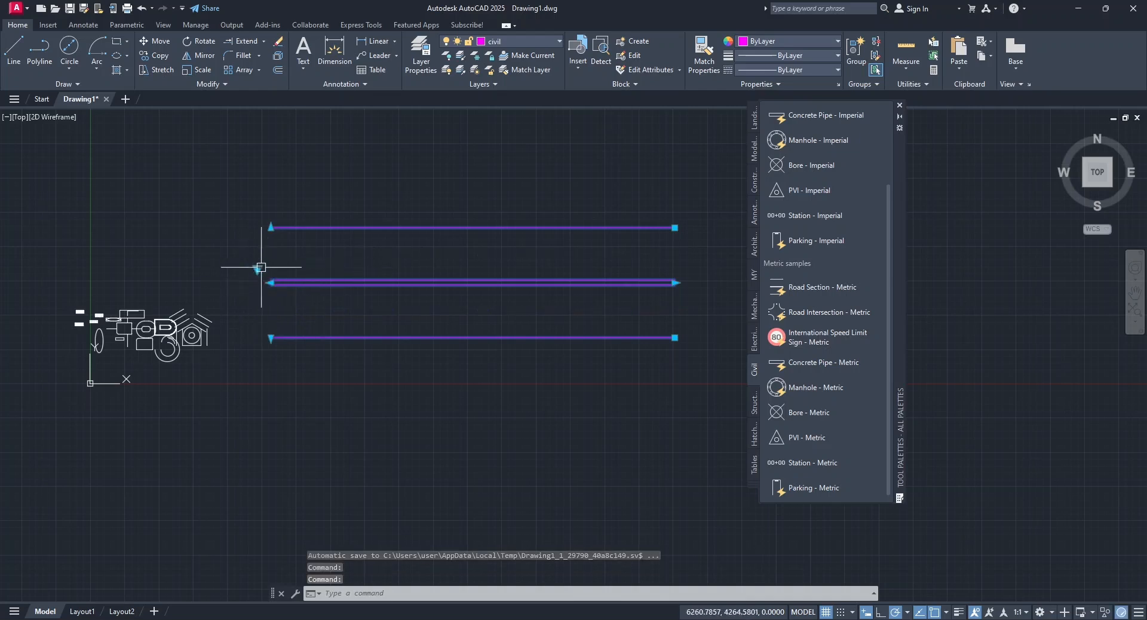
left_click(256, 269)
left_click(264, 277)
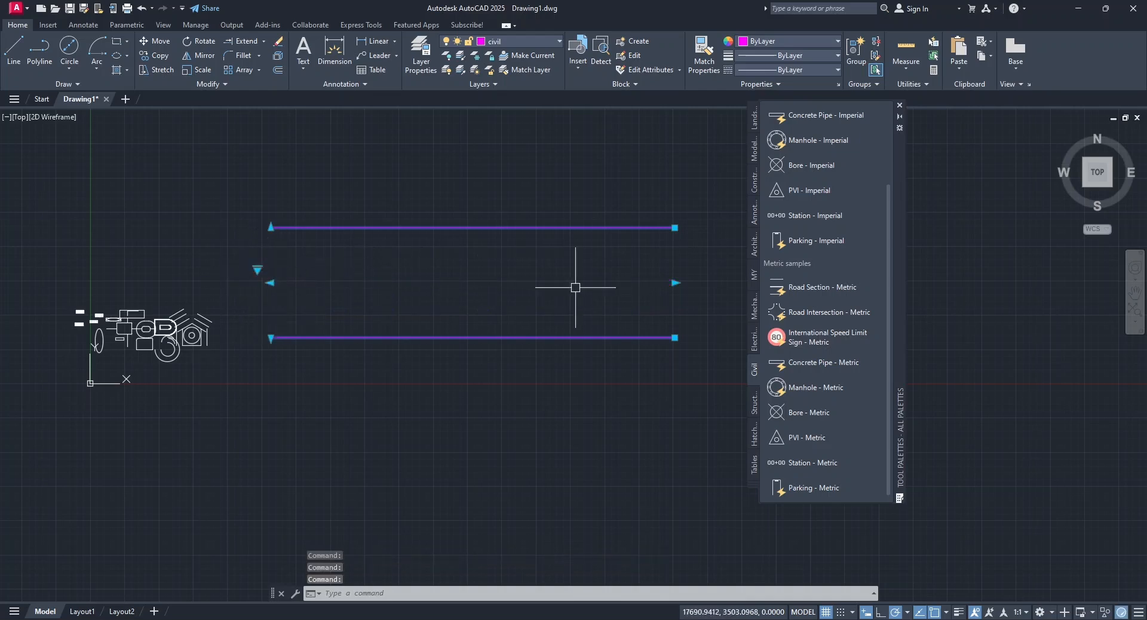
left_click(257, 269)
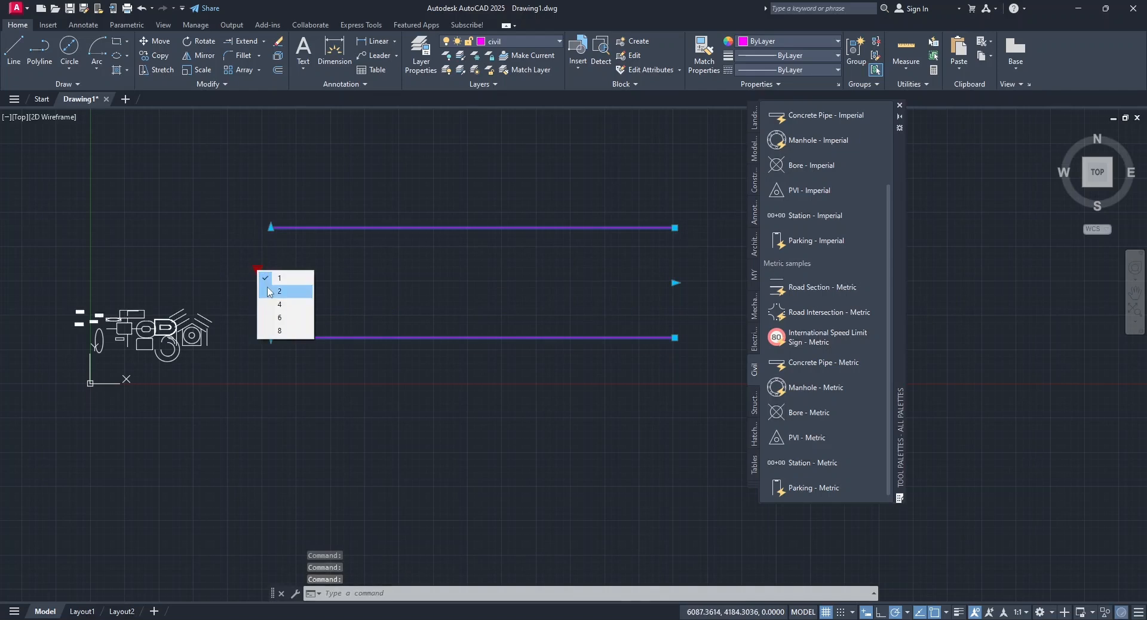
left_click(272, 291)
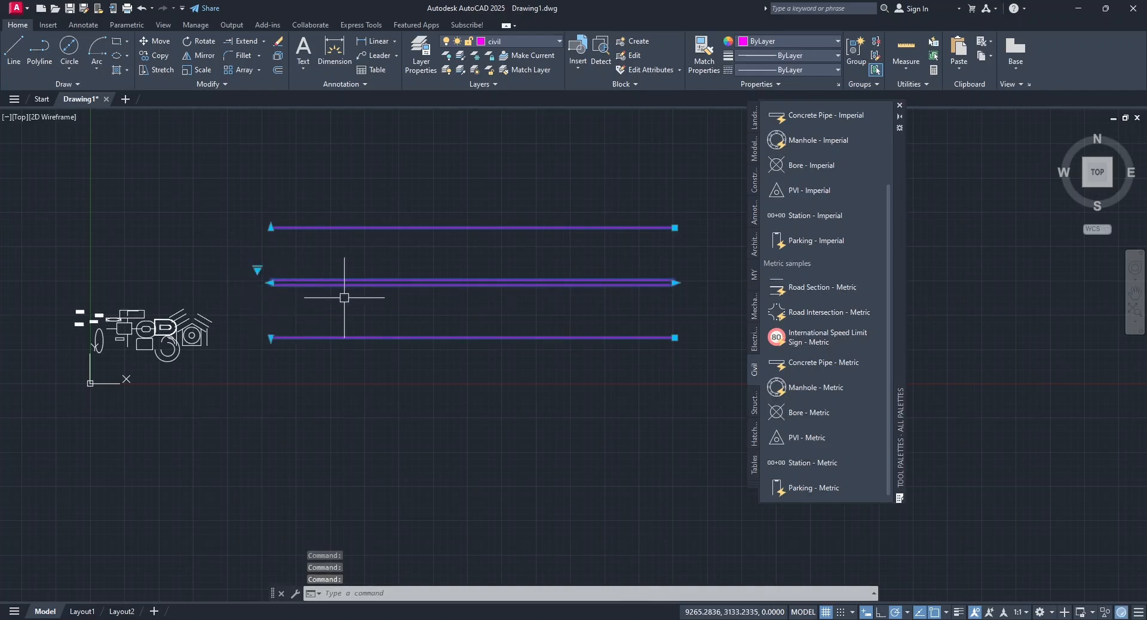
Insert a Road Intersection - Metric block in the empty area beyond the road section's east end.
left_click(815, 312)
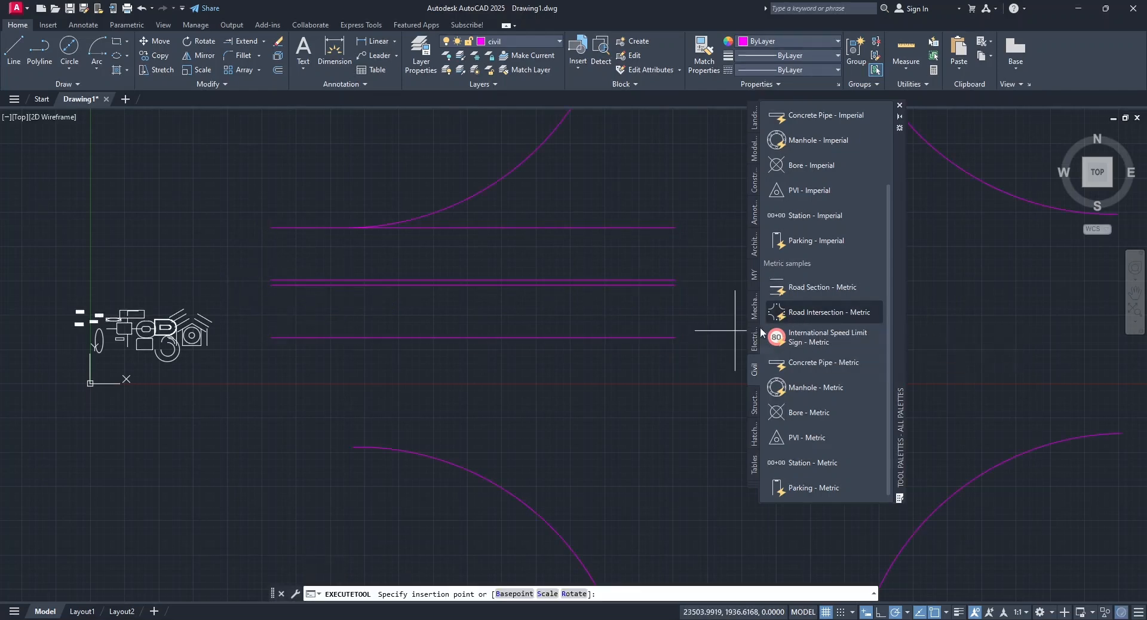
scroll(490, 340, "down", 10)
scroll(512, 337, "up", 6)
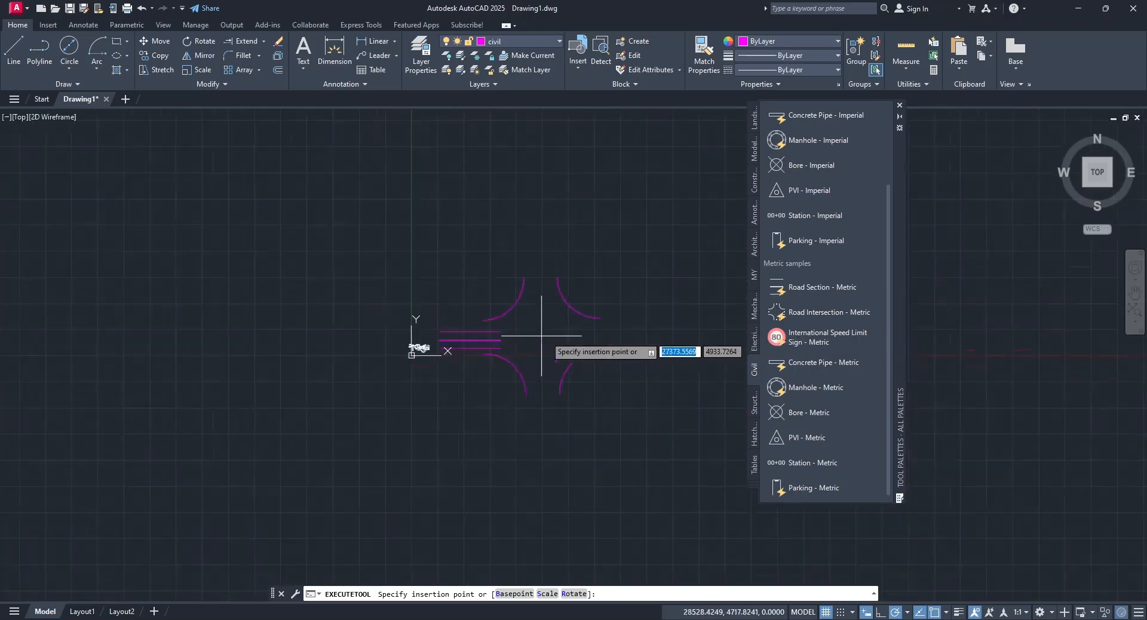
left_click(622, 351)
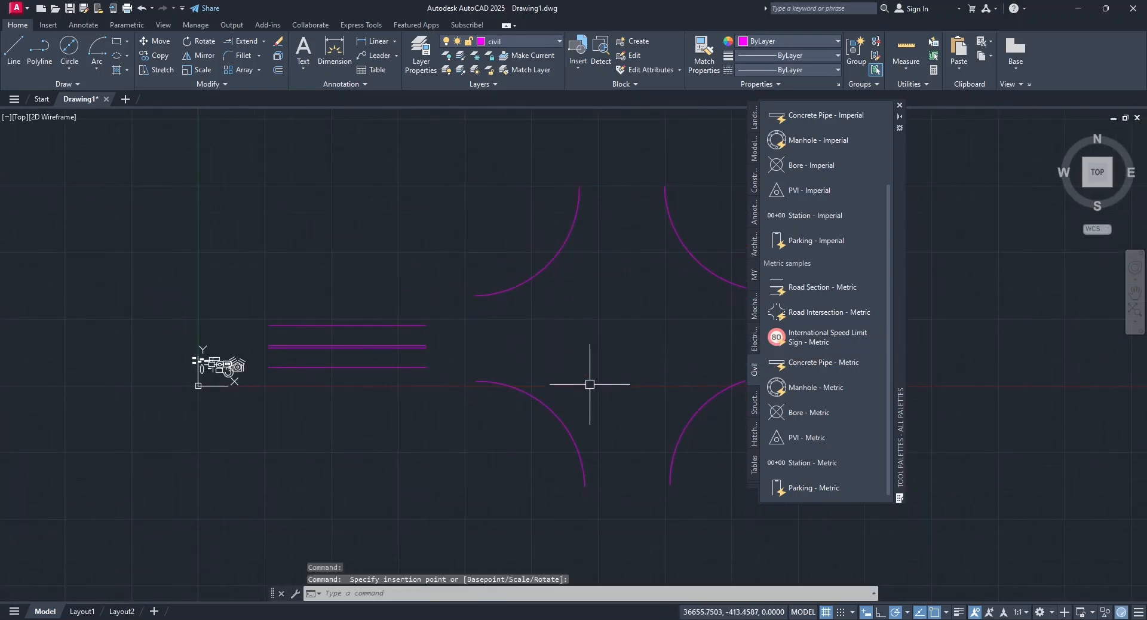
middle_click_drag(614, 342, 487, 345)
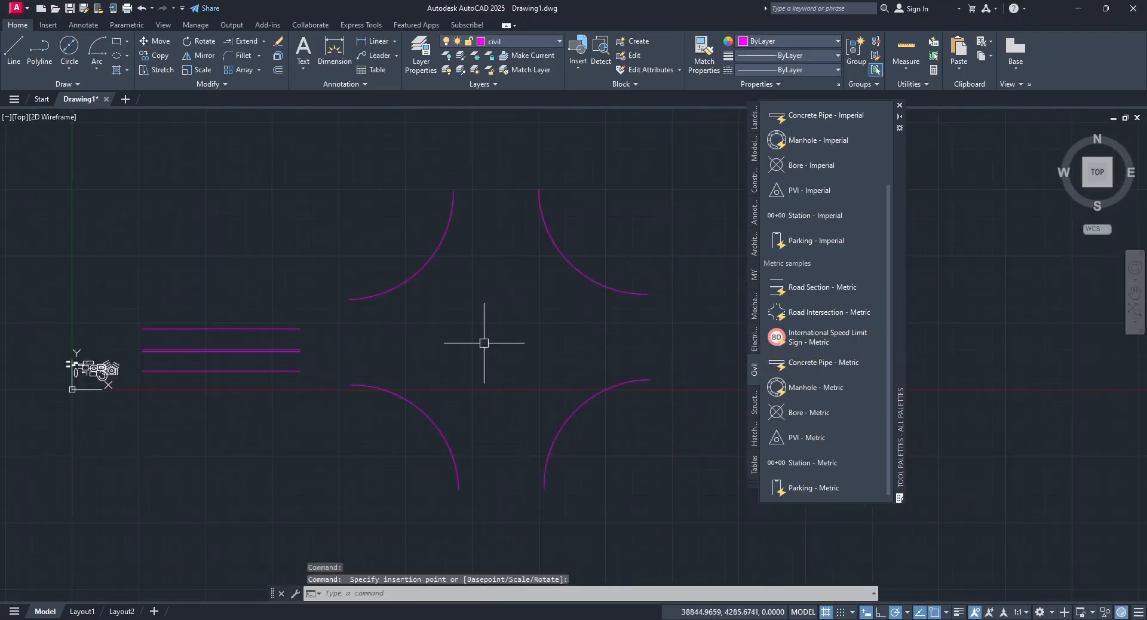
Widen the west approach of the road intersection by moving its upper edge outward.
left_click(573, 265)
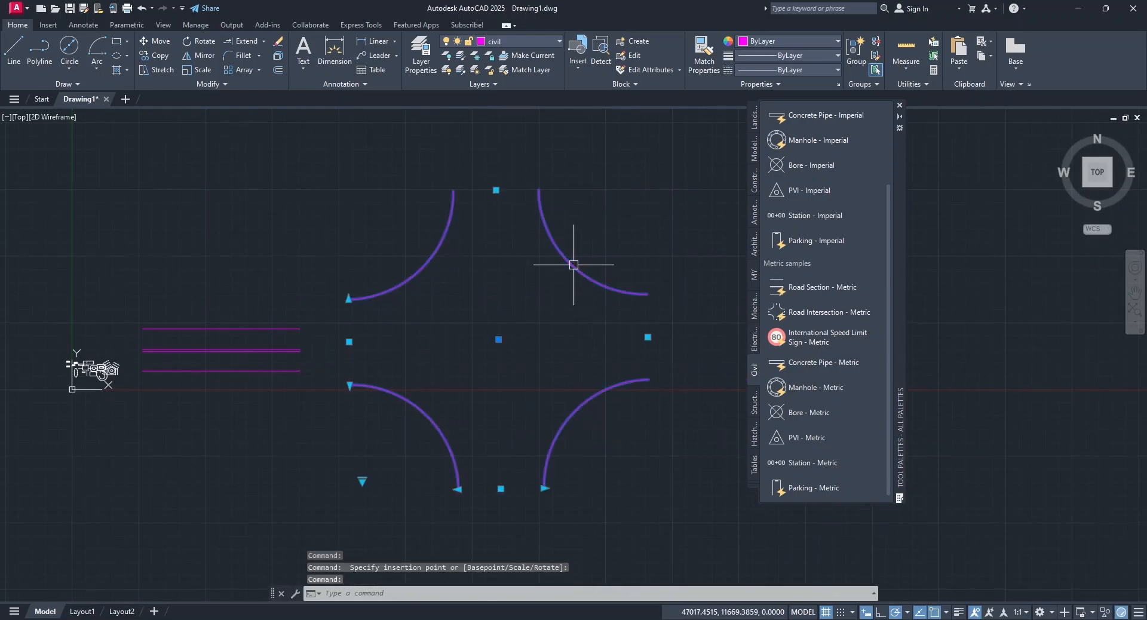
left_click(349, 298)
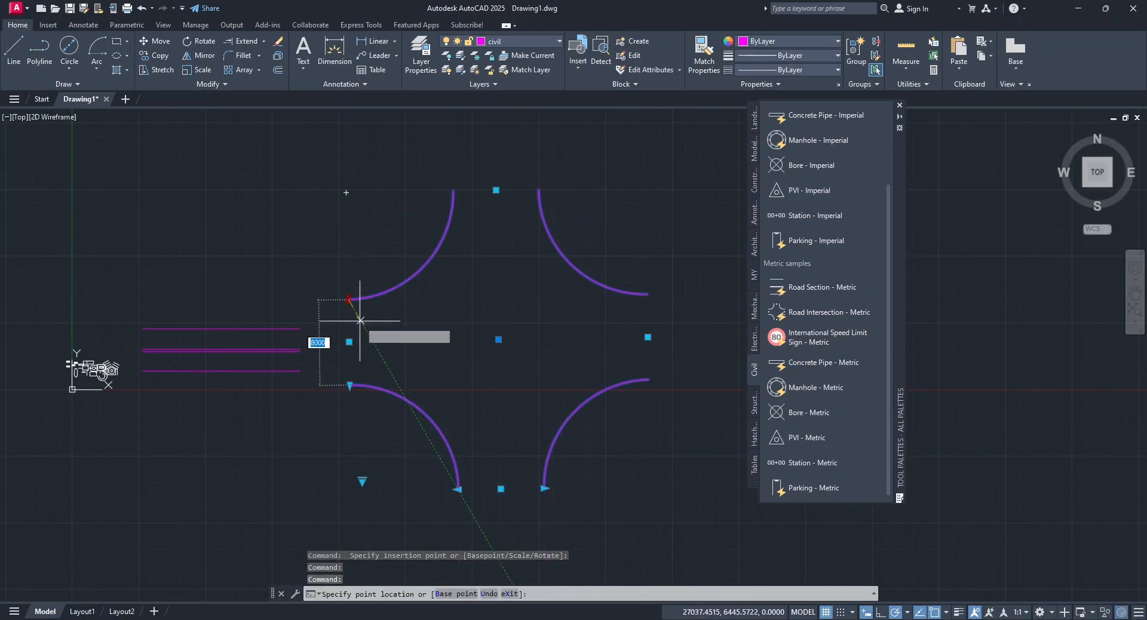
left_click(349, 242)
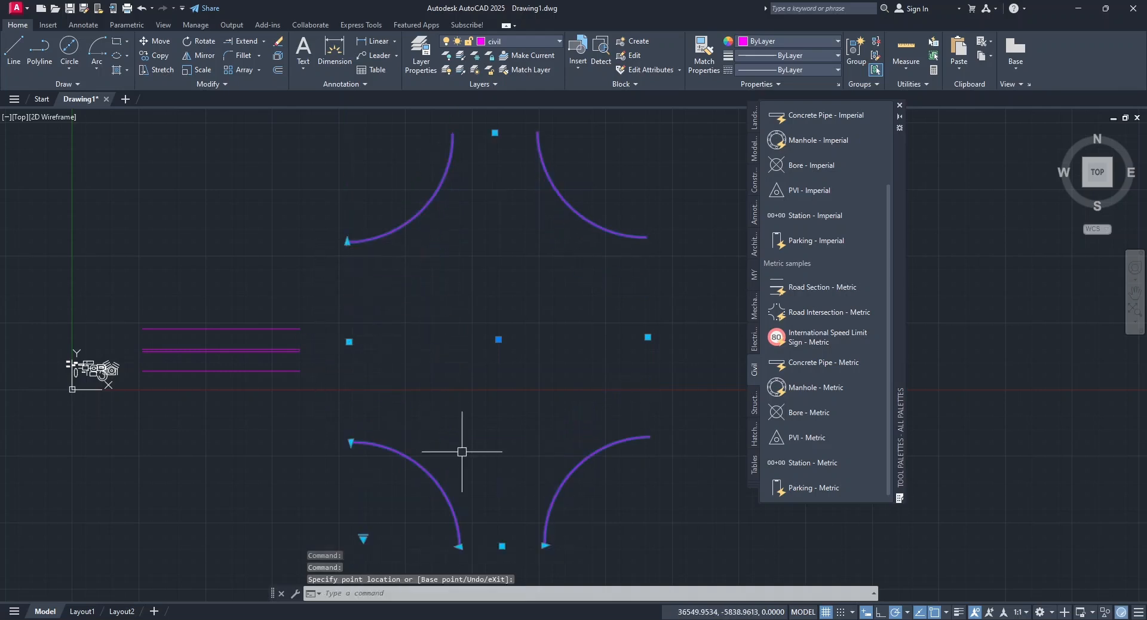
middle_click_drag(473, 437, 462, 395)
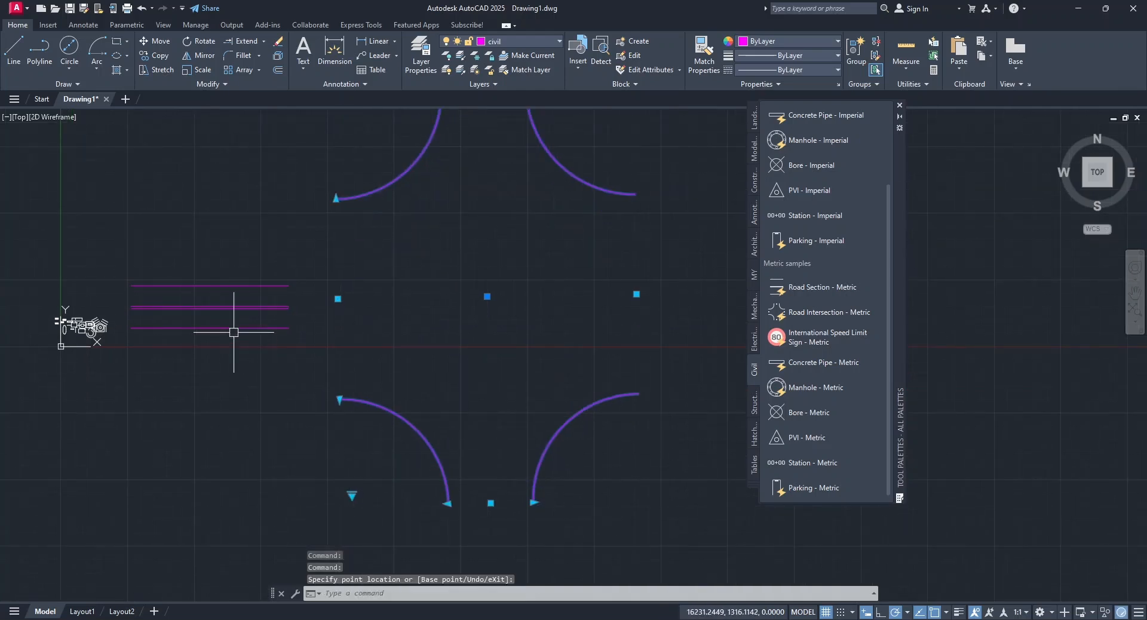
Change the intersection type to 3-Way after trying the 2-Way (Corner) variant.
left_click(352, 495)
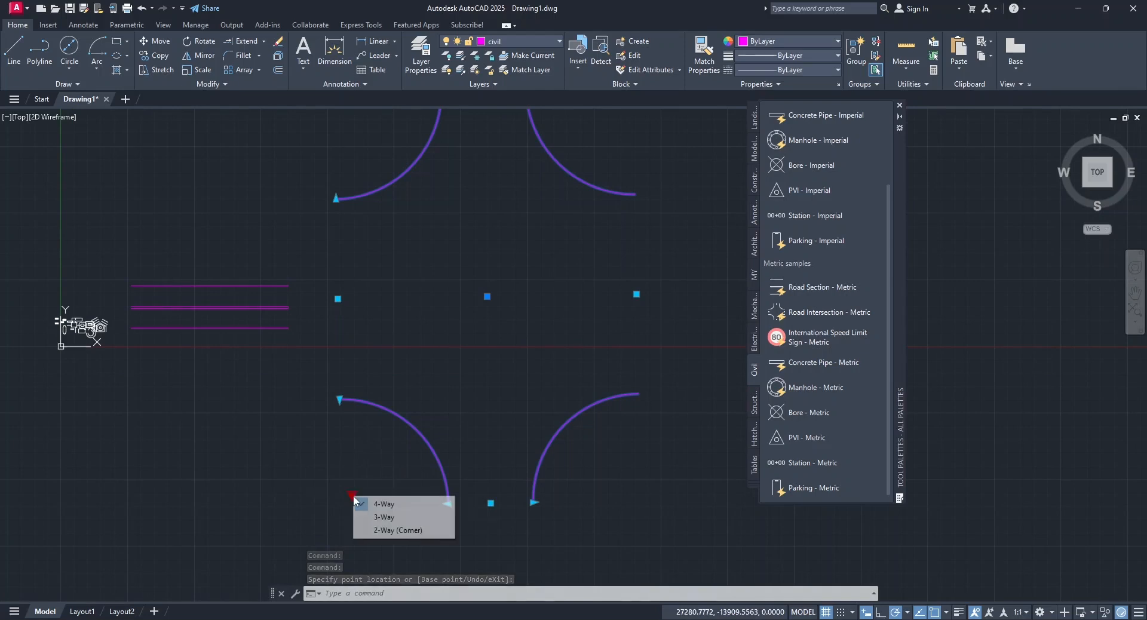
left_click(386, 530)
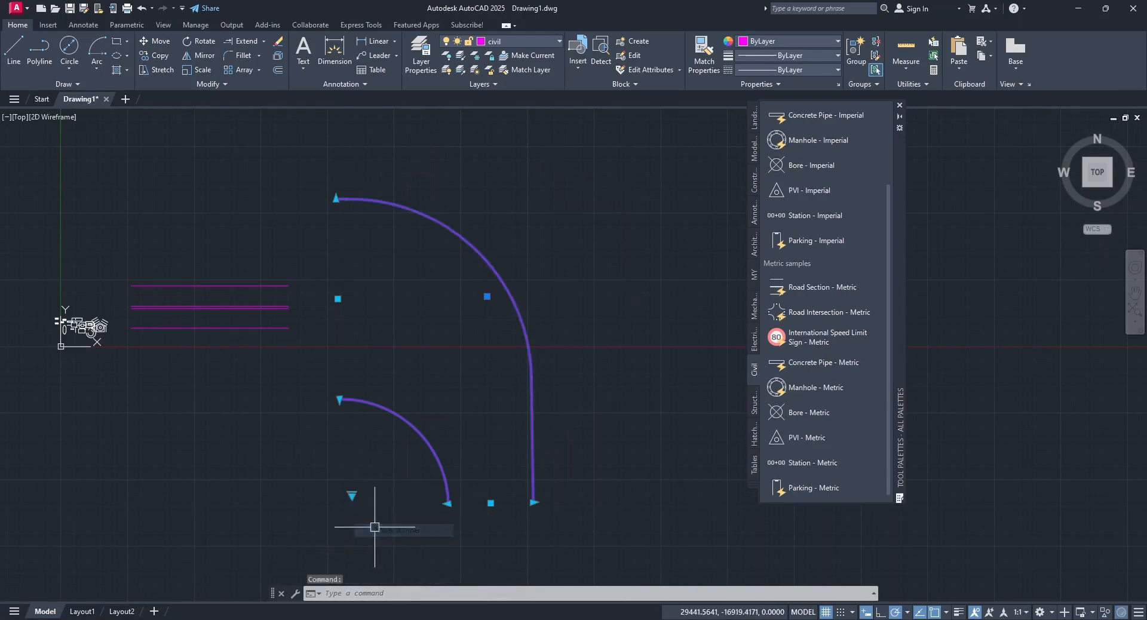
left_click(352, 494)
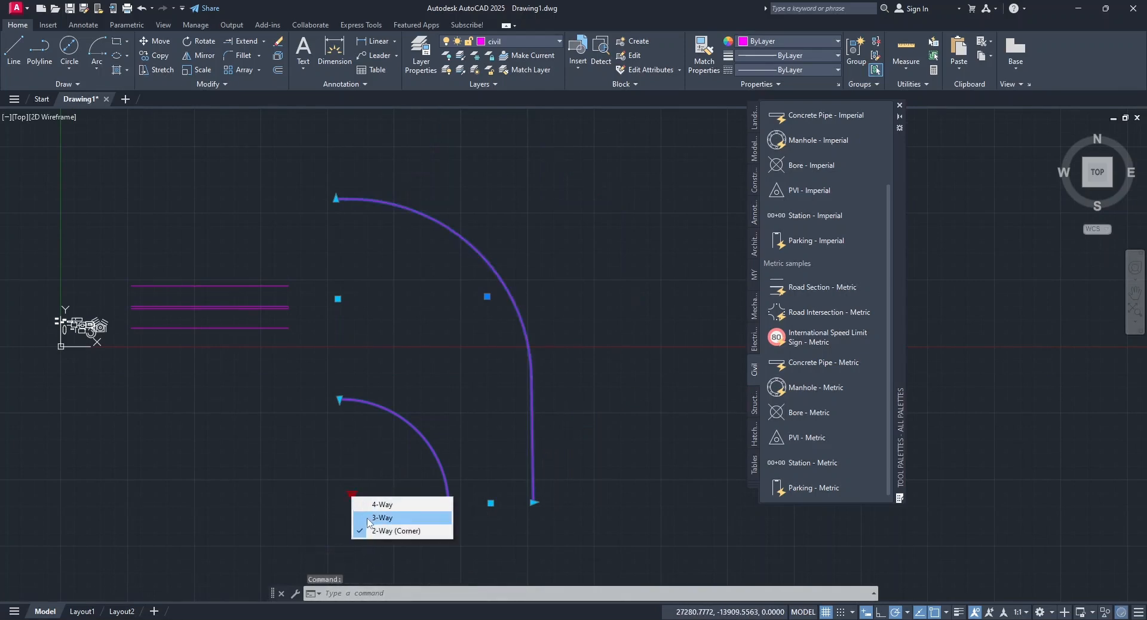
left_click(367, 517)
Narrow the west approach of the 3-way intersection by moving its upper edge inward.
scroll(434, 334, "down", 2)
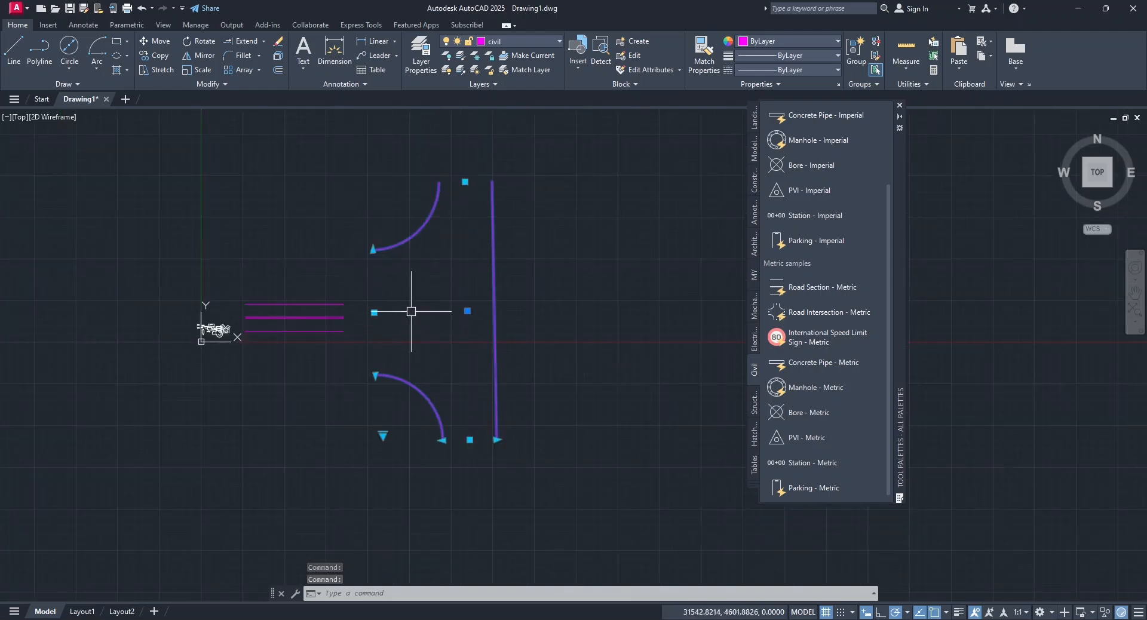
scroll(375, 259, "up", 2)
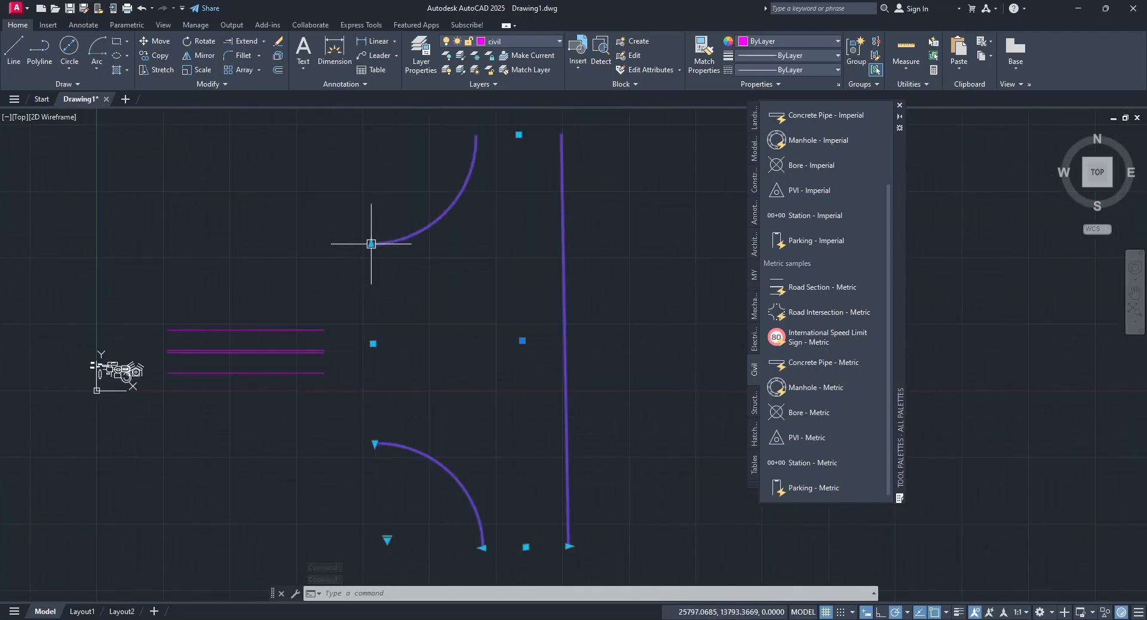
left_click(371, 243)
left_click(372, 322)
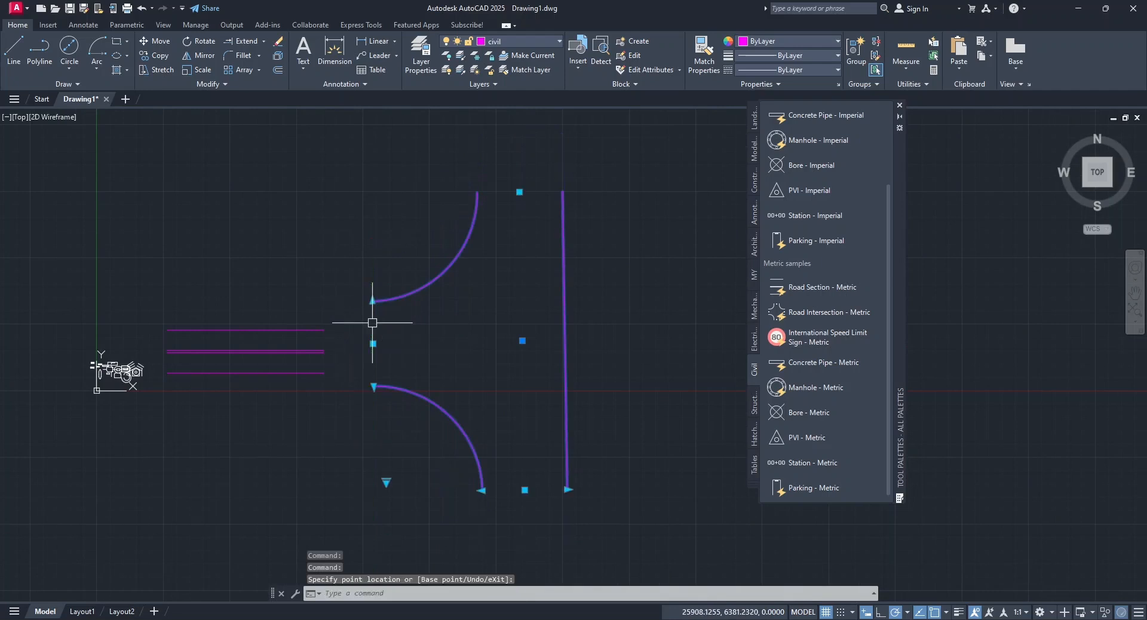
key("Escape")
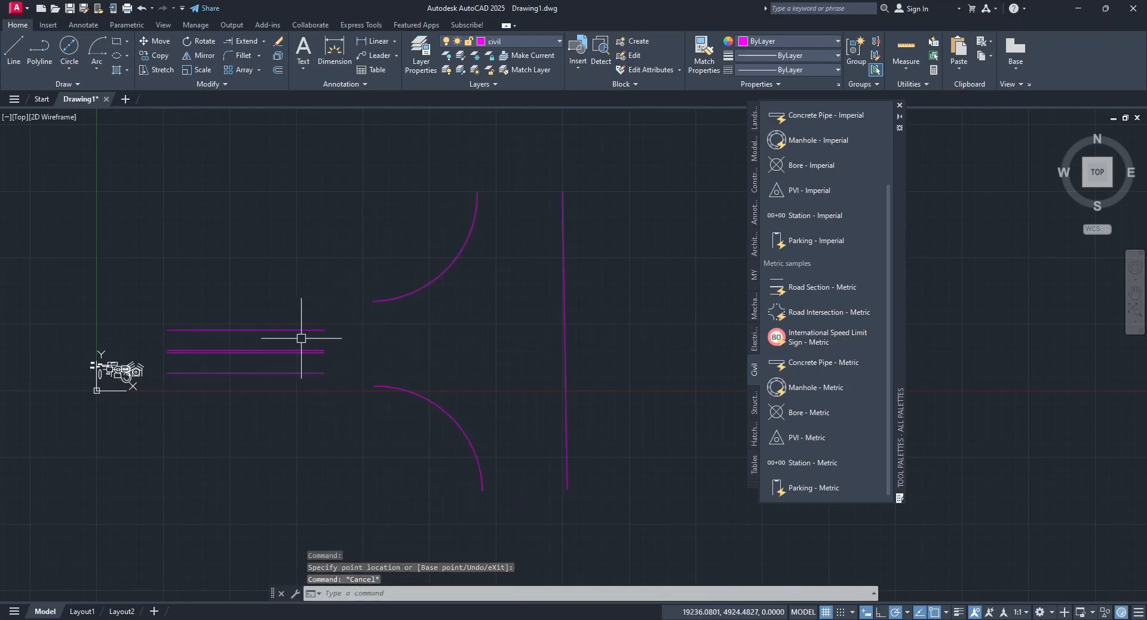
Widen the road section so its upper edge roughly lines up with the intersection's upper curb.
left_click(303, 331)
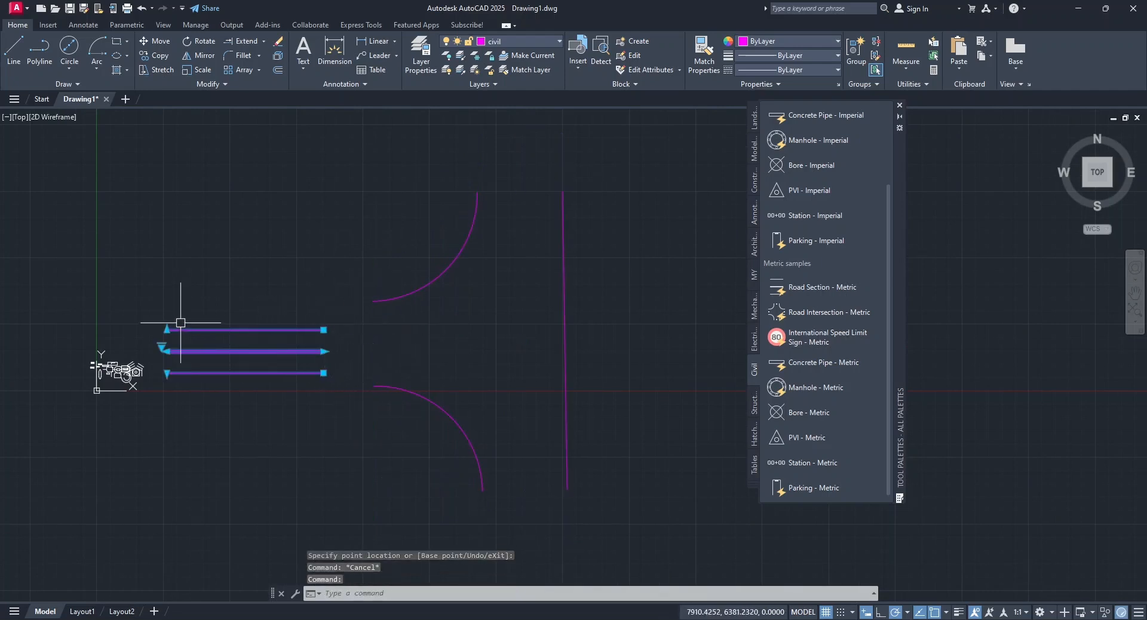
left_click(167, 330)
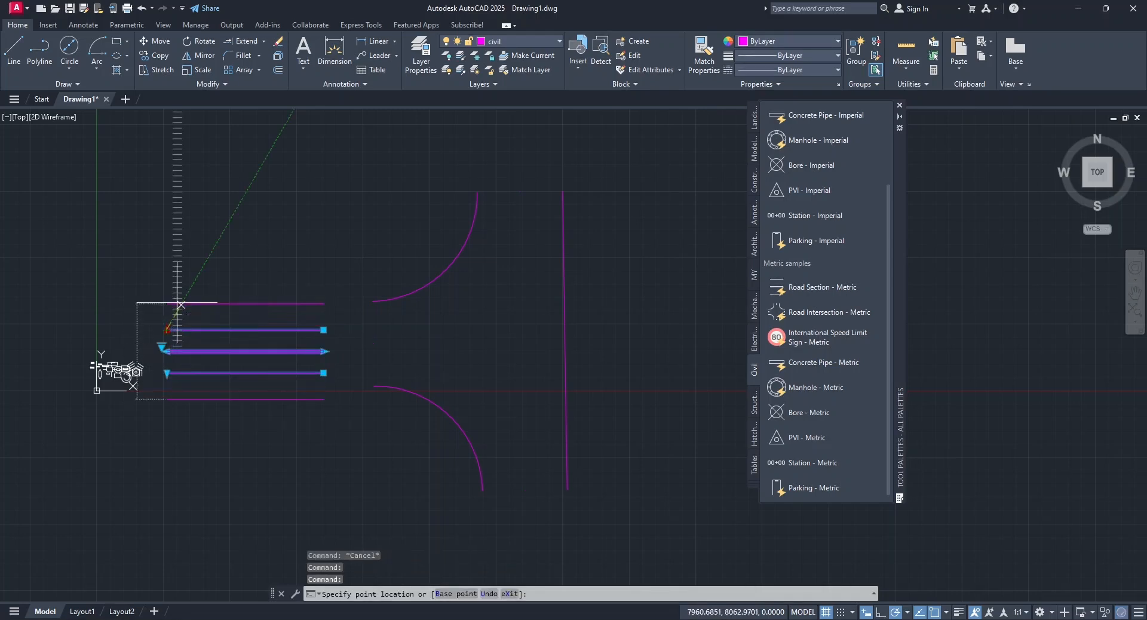
key("Escape")
Move the 3-way intersection so its west approach midpoint meets the east end of the road section's centerline.
left_click(372, 301)
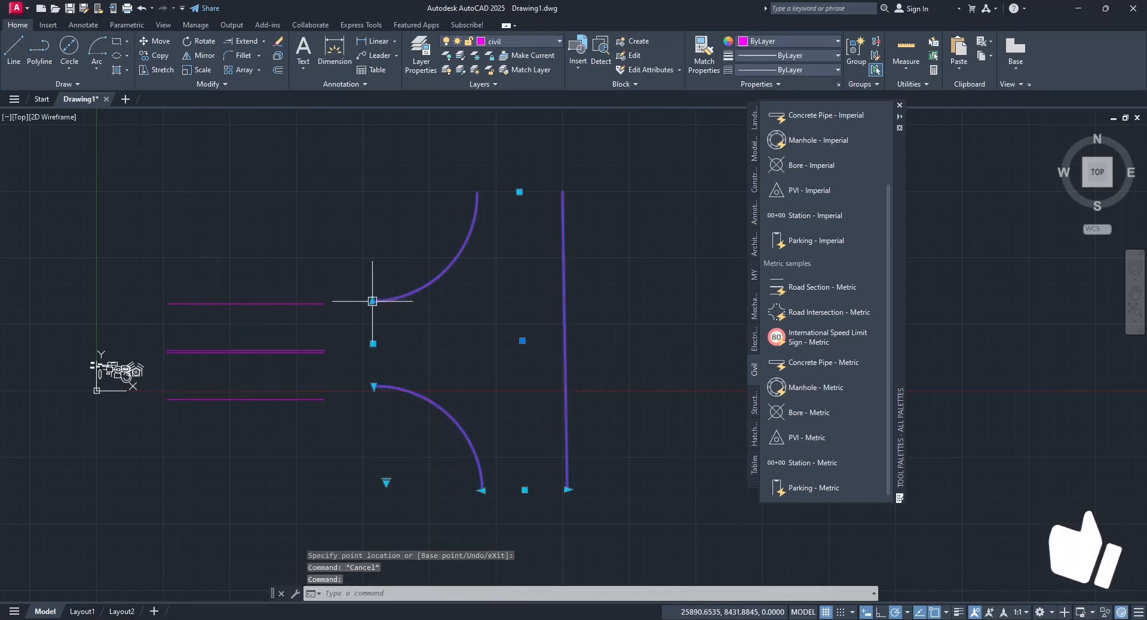
left_click(373, 344)
scroll(352, 358, "up", 10)
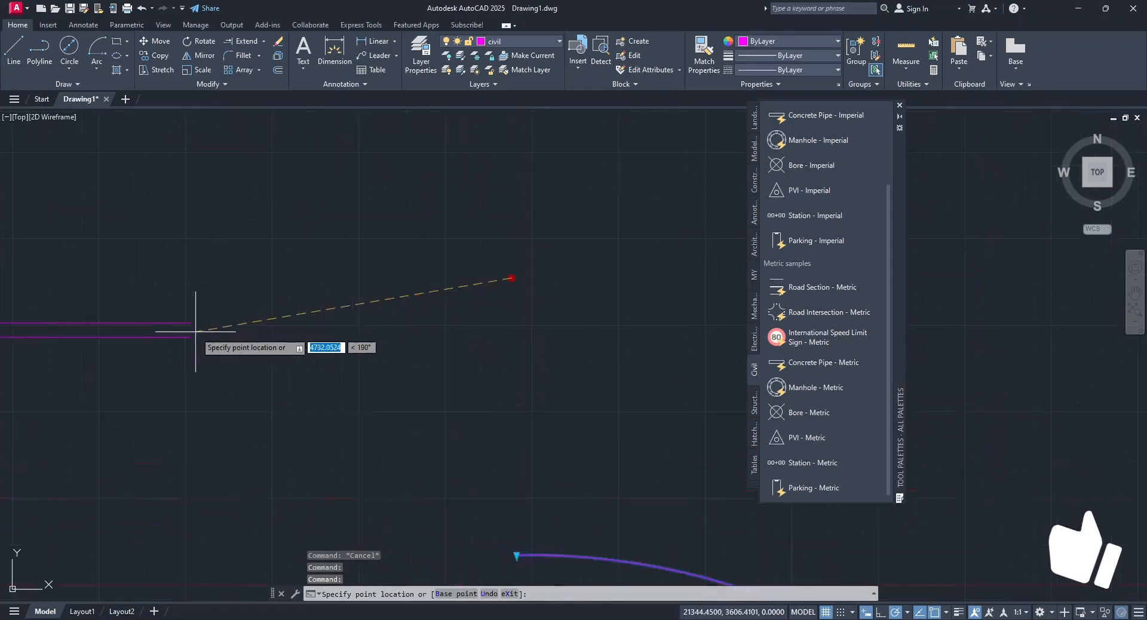
scroll(270, 321, "down", 5)
key("Escape")
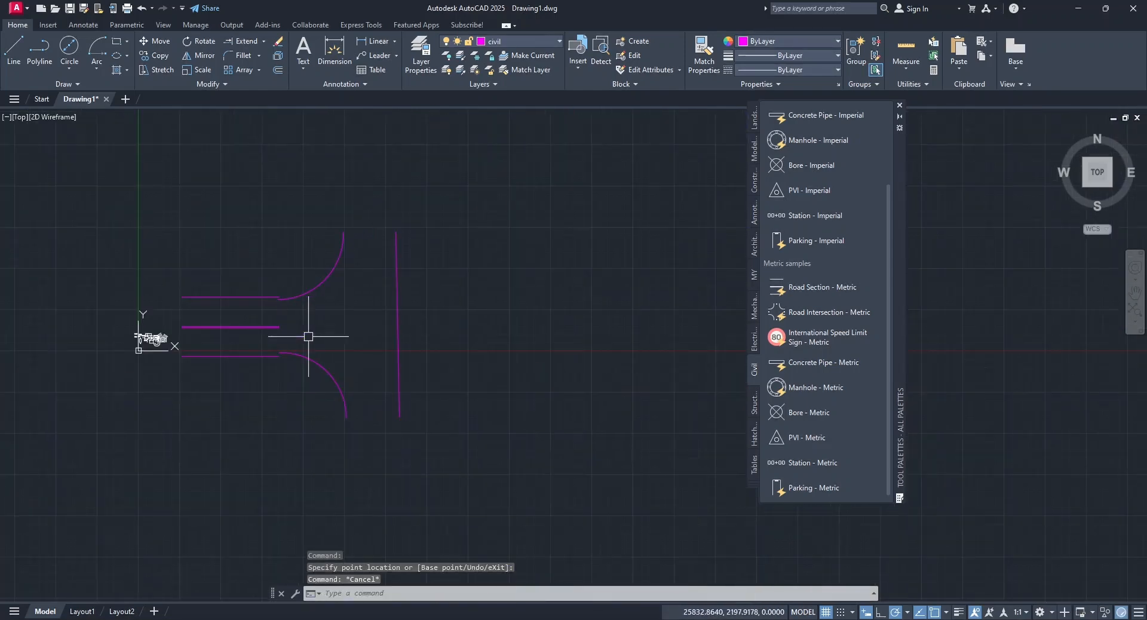
scroll(289, 335, "up", 5)
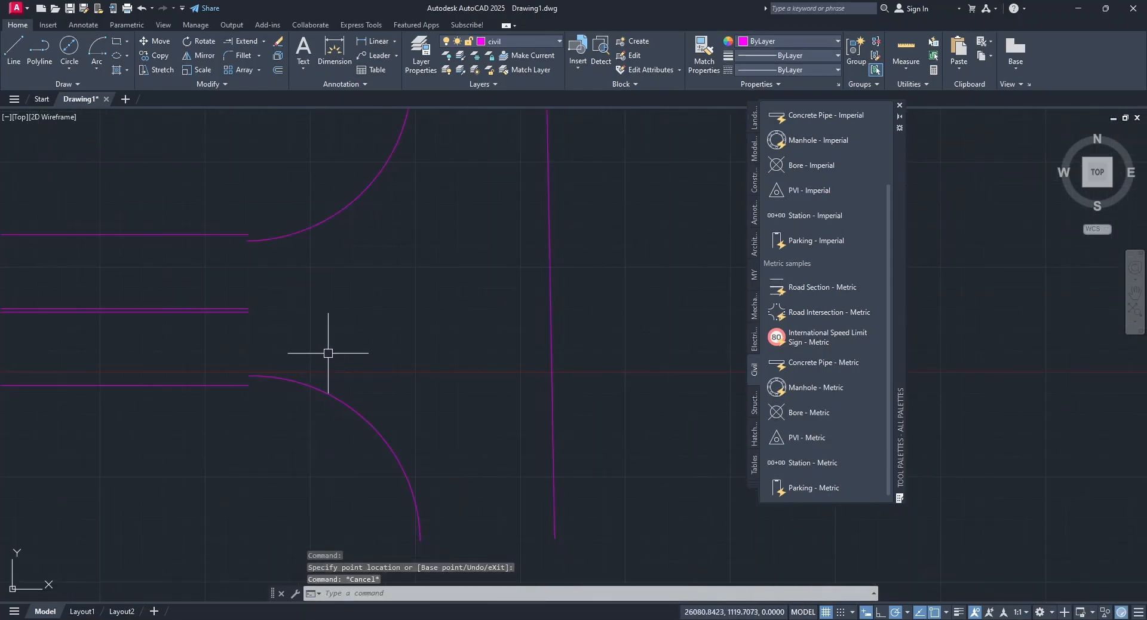
scroll(330, 370, "down", 2)
key("Escape")
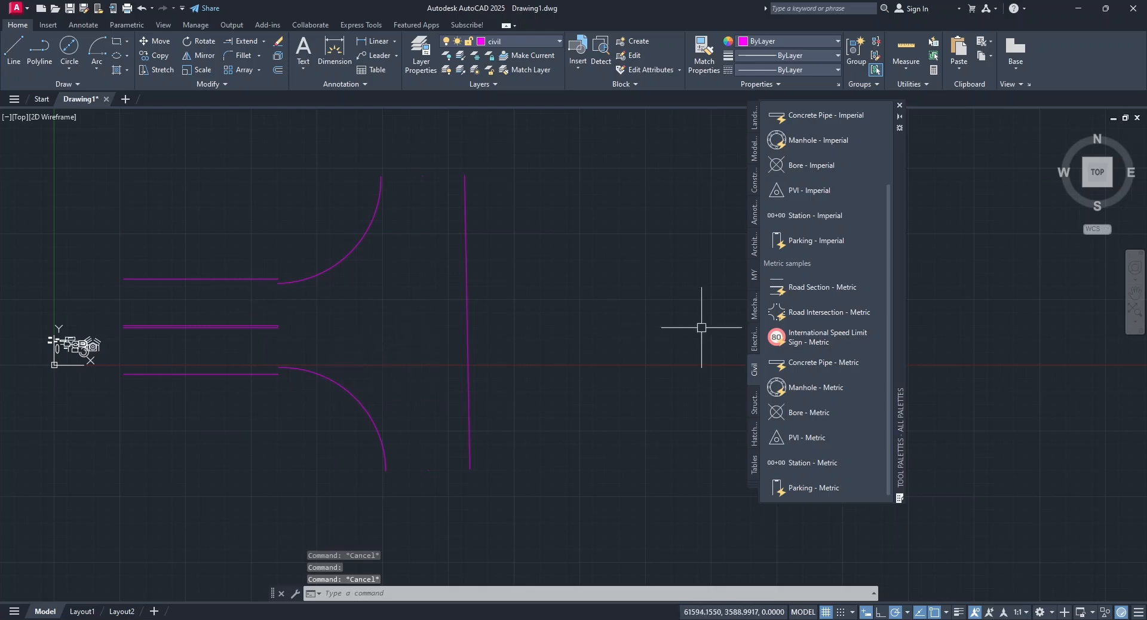
scroll(621, 367, "down", 2)
key("Escape")
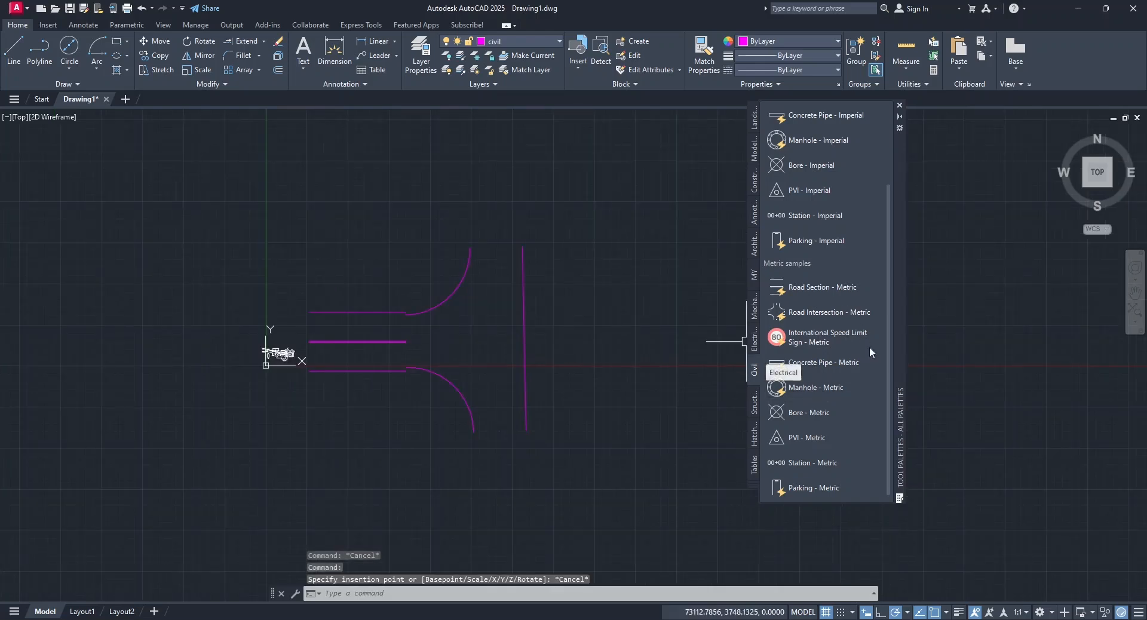
Insert a Manhole - Metric block in the lower lane of the road section and select it.
left_click(810, 388)
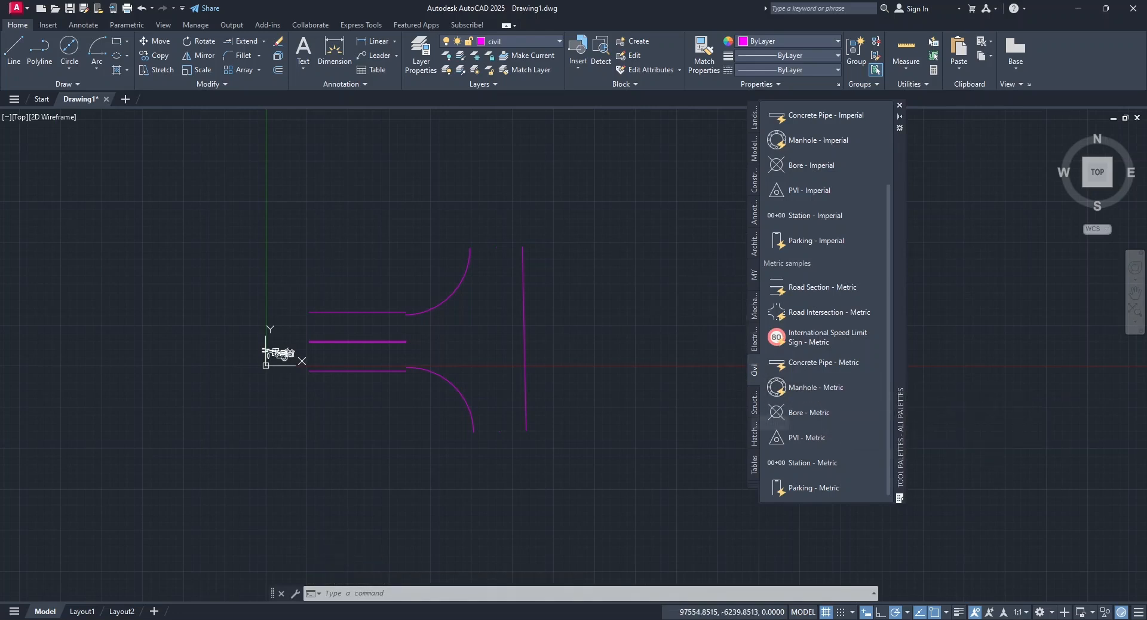
scroll(373, 363, "up", 2)
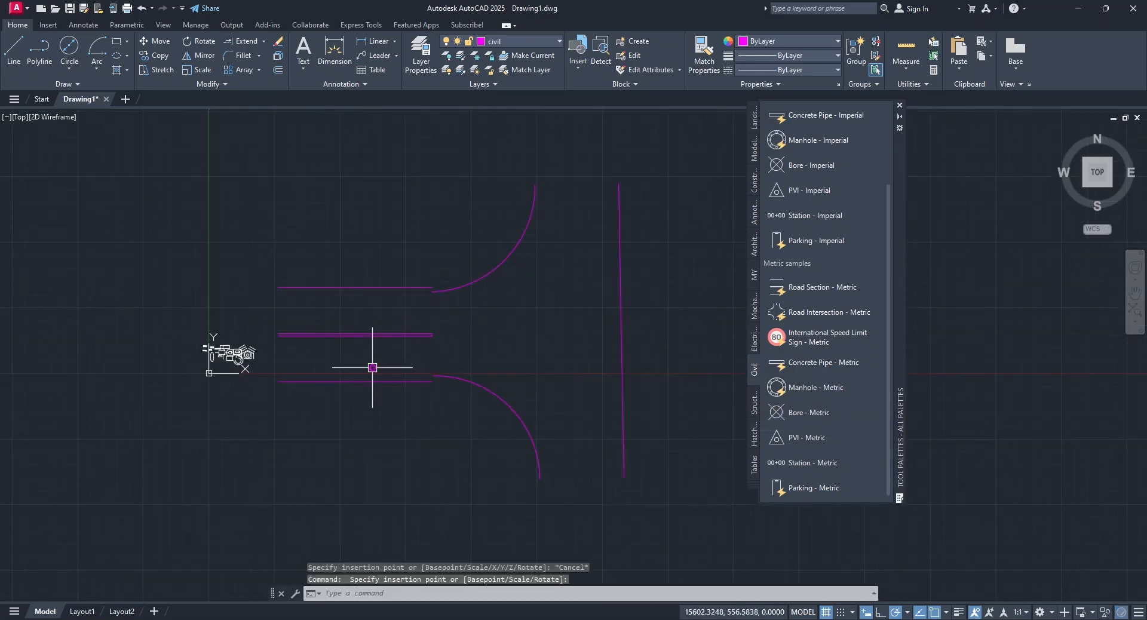
scroll(394, 373, "up", 5)
left_click(336, 353)
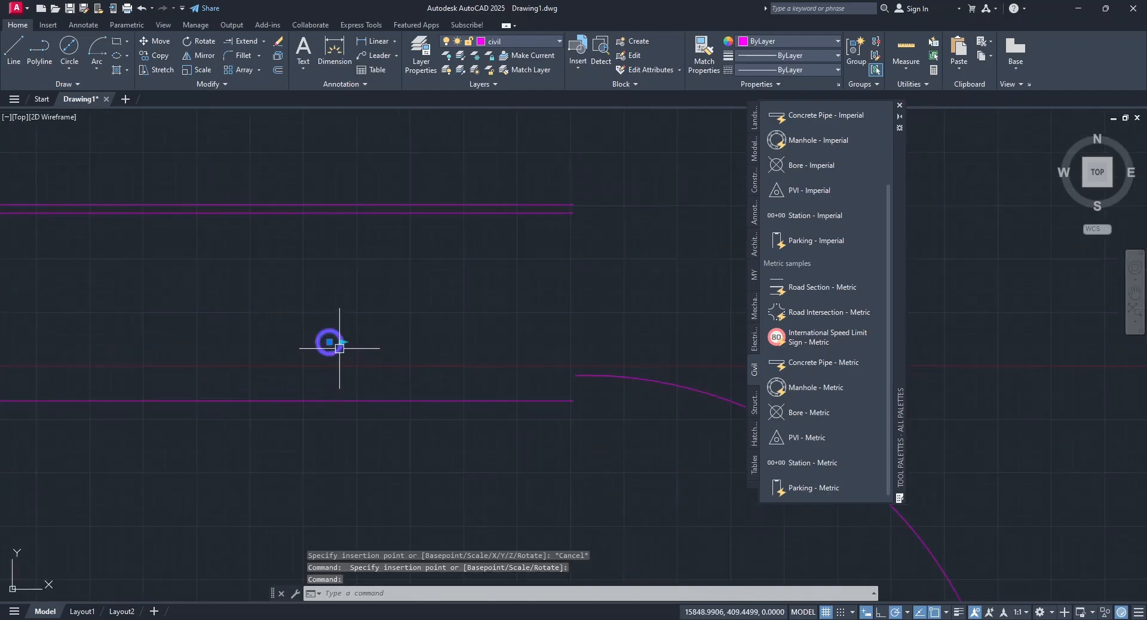
Enlarge the manhole block by stretching its outer diameter to roughly the width of the road's lower lane.
scroll(341, 343, "up", 5)
left_click(346, 322)
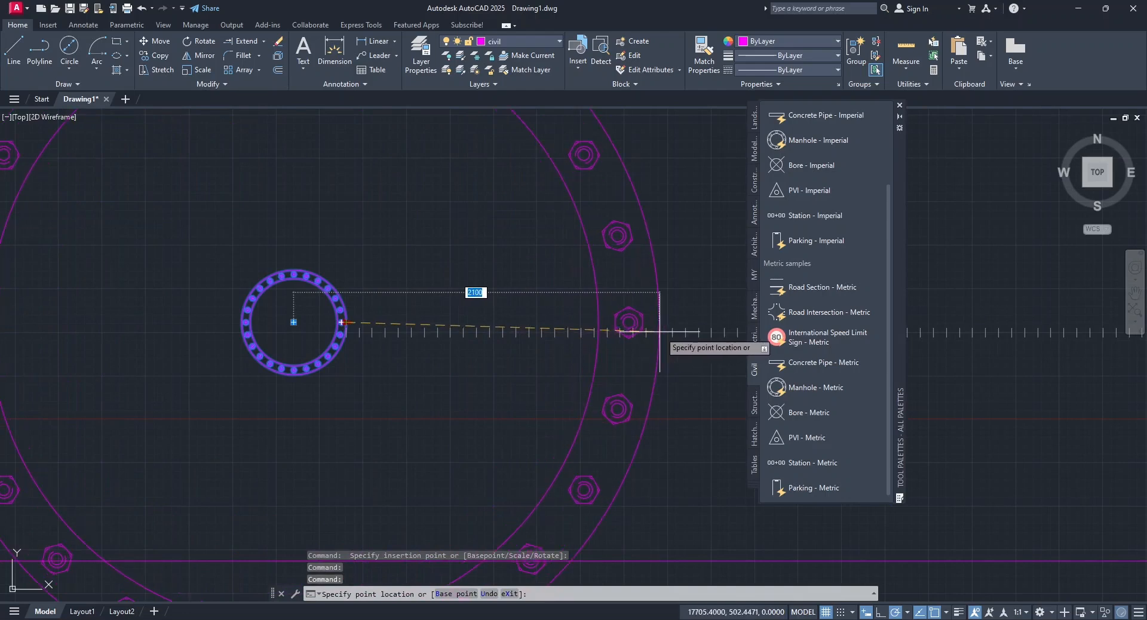
left_click(680, 332)
scroll(663, 358, "down", 9)
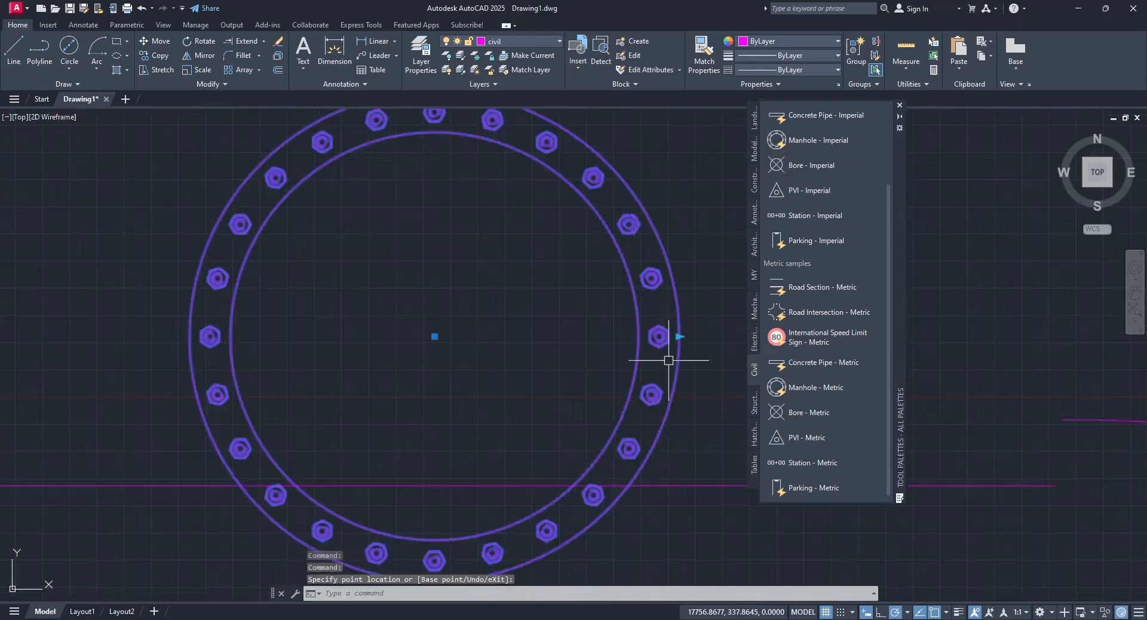
key("Escape")
Move the enlarged manhole upward so it sits roughly within the lower lane of the road section.
middle_click_drag(693, 366, 552, 370)
left_click(514, 356)
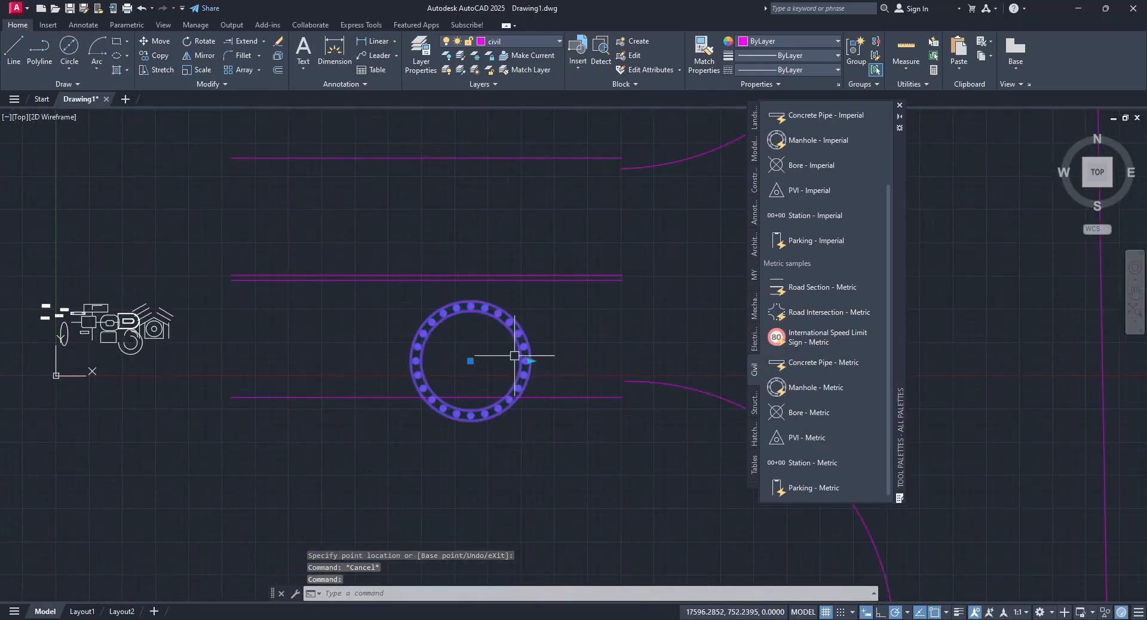
left_click(470, 361)
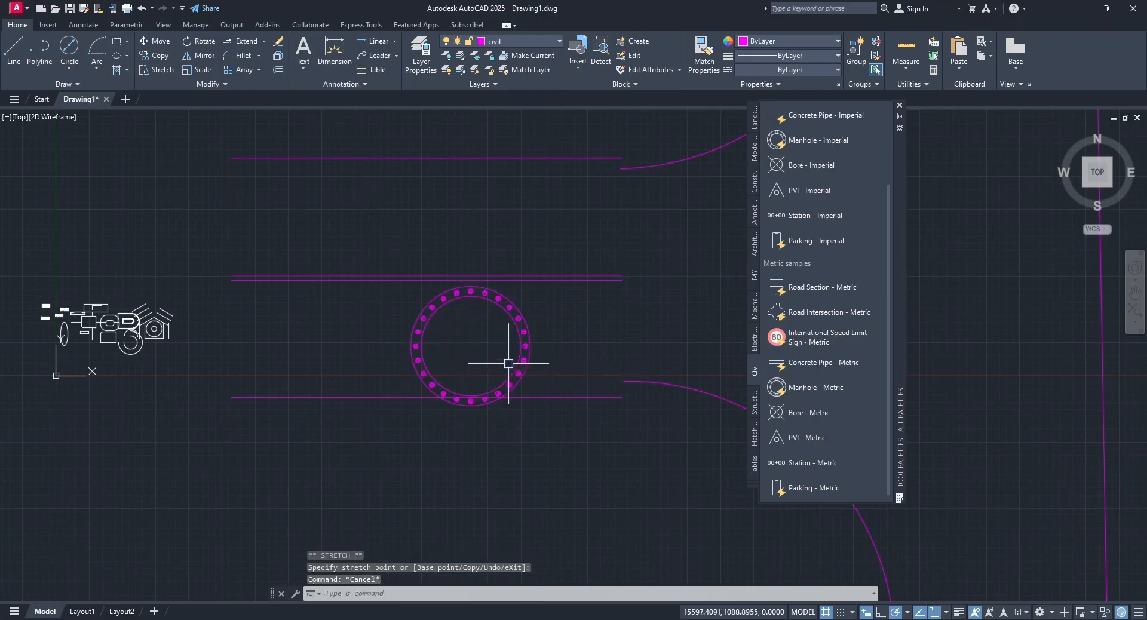
Insert a Station - Metric block near the drawing's road geometry, accepting the default station value 00+00.
scroll(601, 375, "down", 8)
middle_click_drag(607, 375, 445, 380)
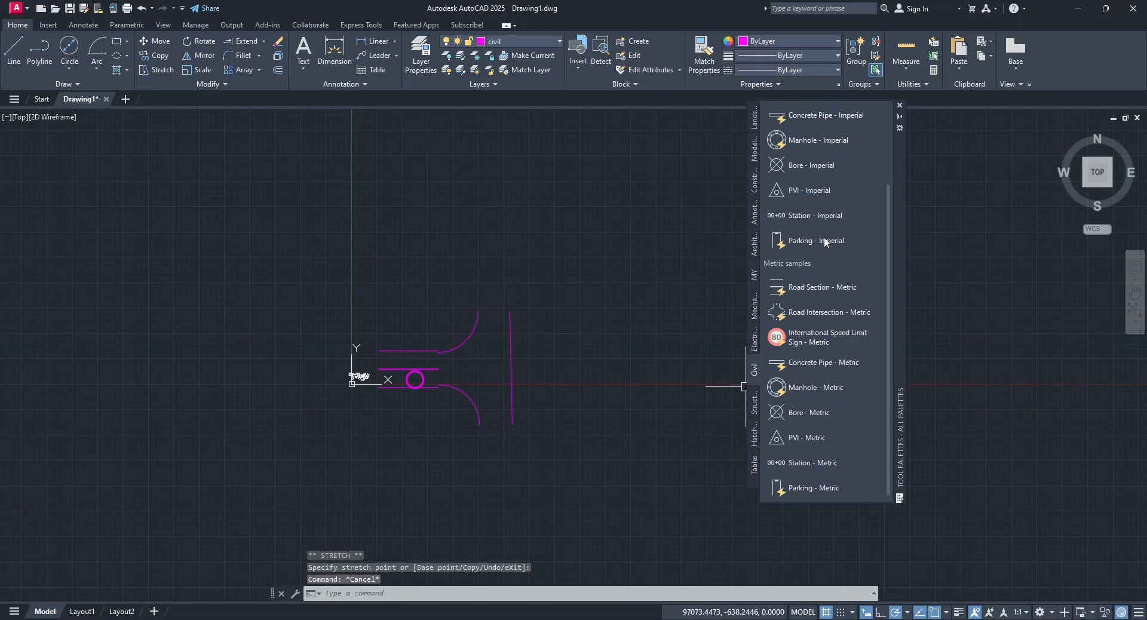
left_click(796, 463)
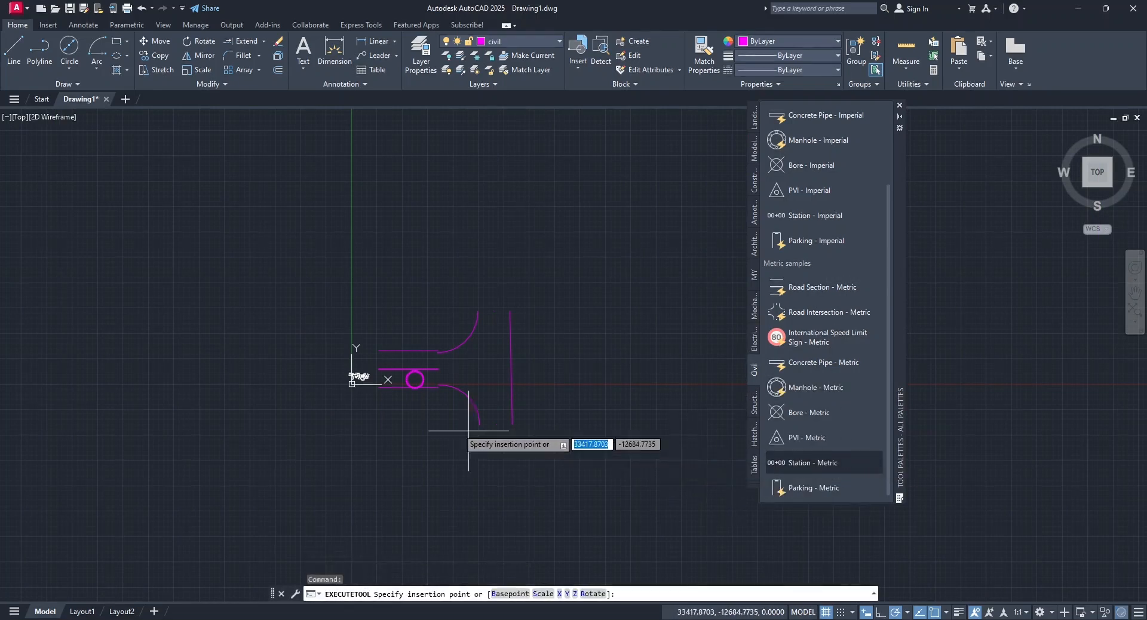
scroll(472, 386, "up", 2)
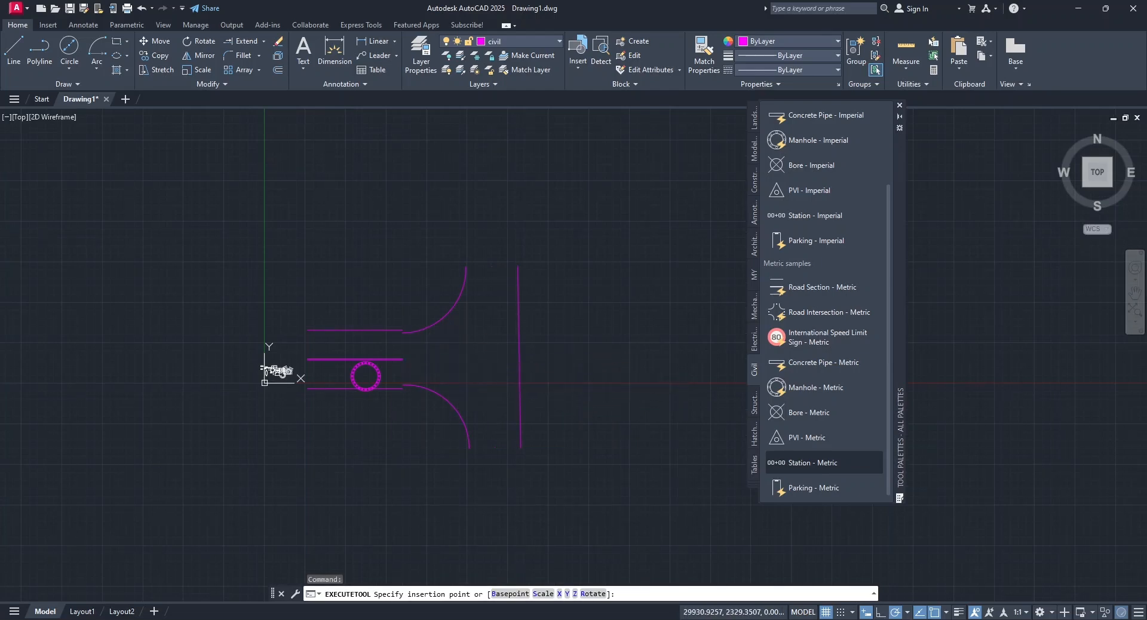
left_click(278, 372)
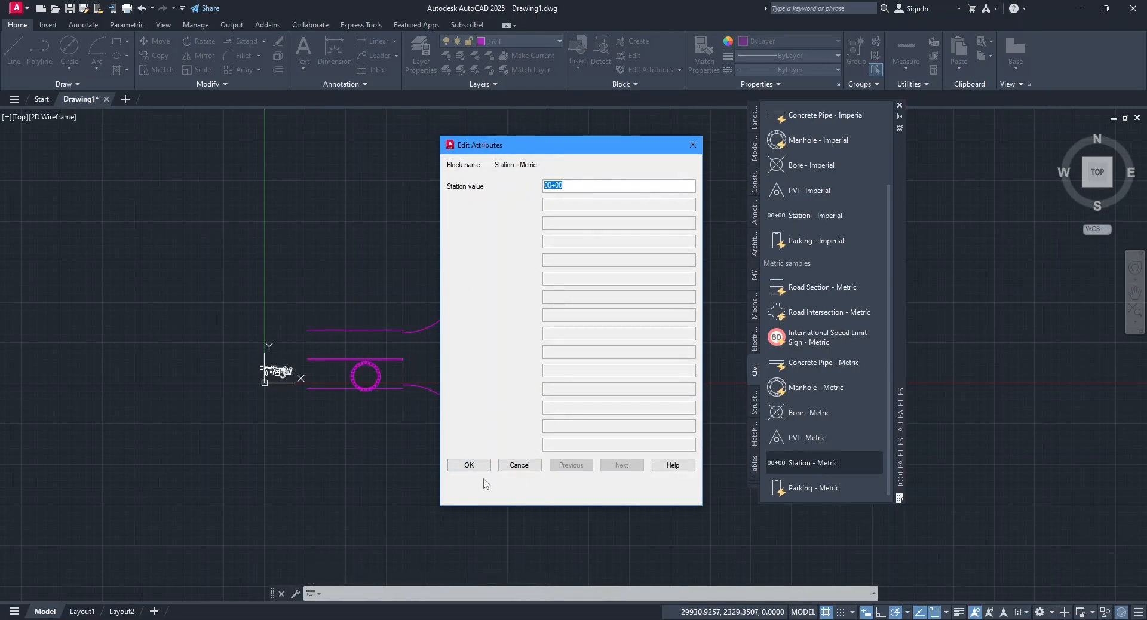
left_click(470, 465)
Change the Station value attribute of the inserted station block to 11+11.
scroll(502, 431, "up", 5)
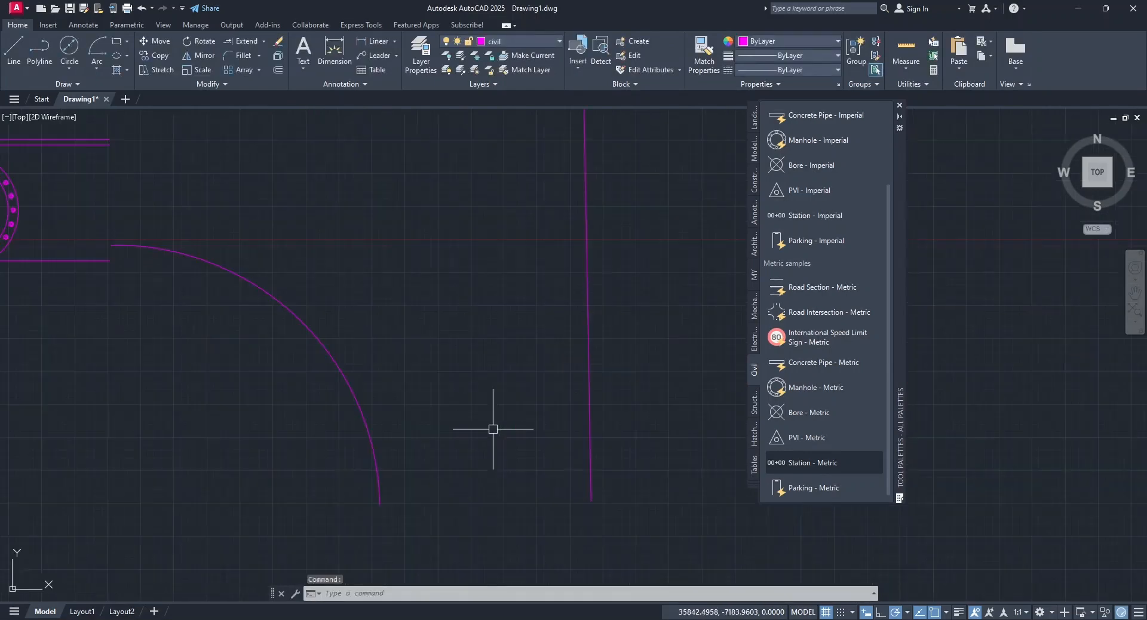
scroll(479, 389, "down", 5)
scroll(468, 378, "up", 5)
scroll(470, 380, "down", 1)
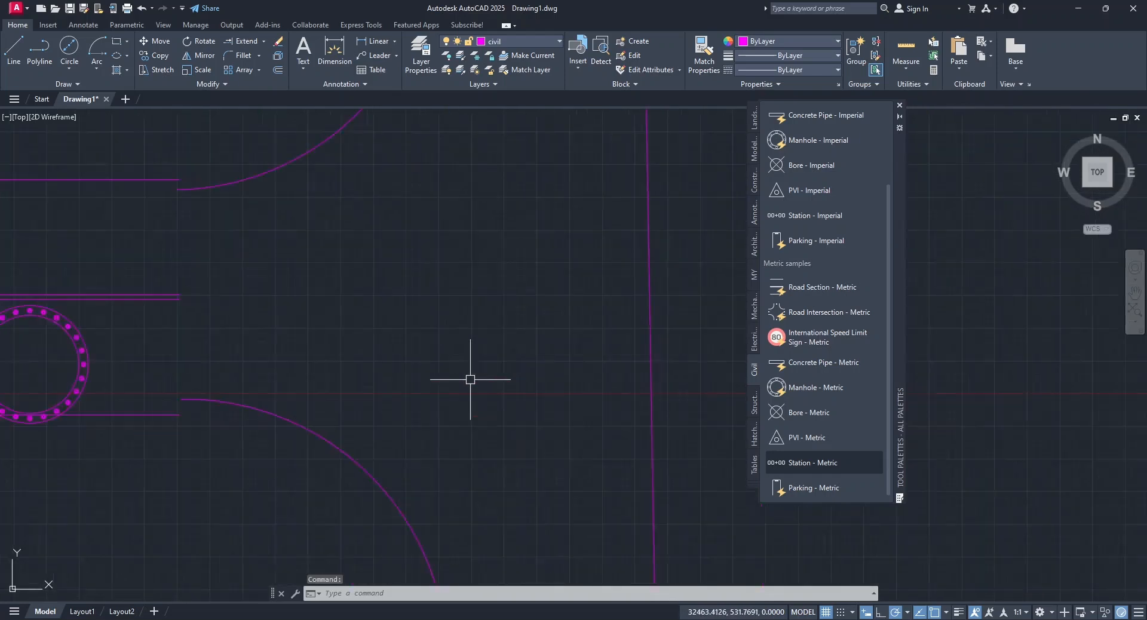
scroll(470, 379, "up", 4)
scroll(285, 258, "up", 3)
scroll(325, 258, "up", 3)
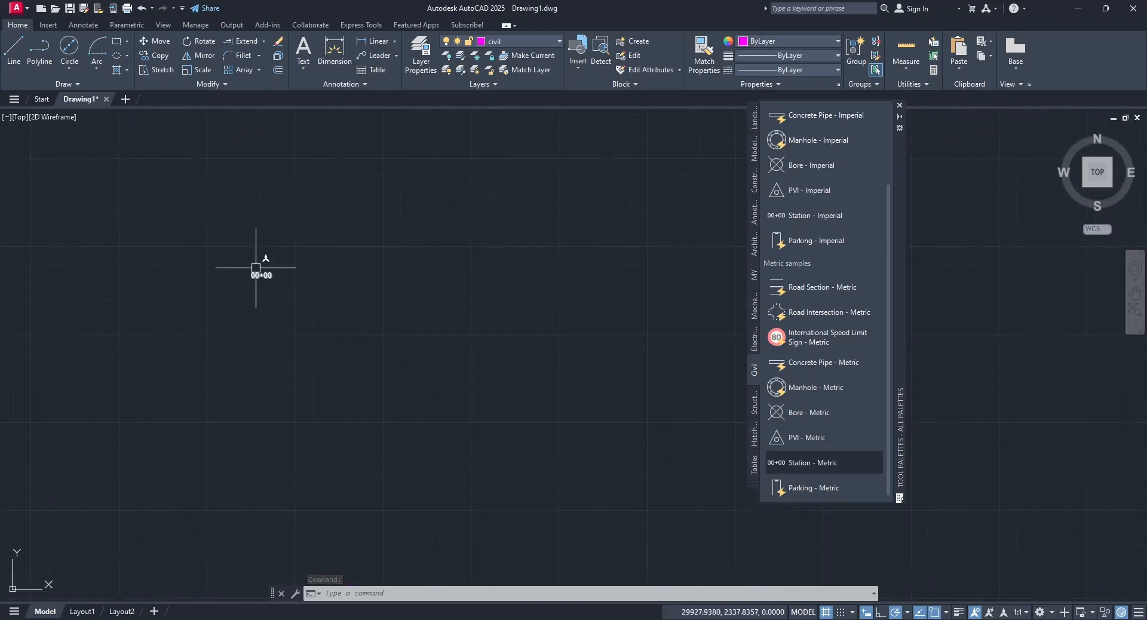
scroll(256, 268, "up", 6)
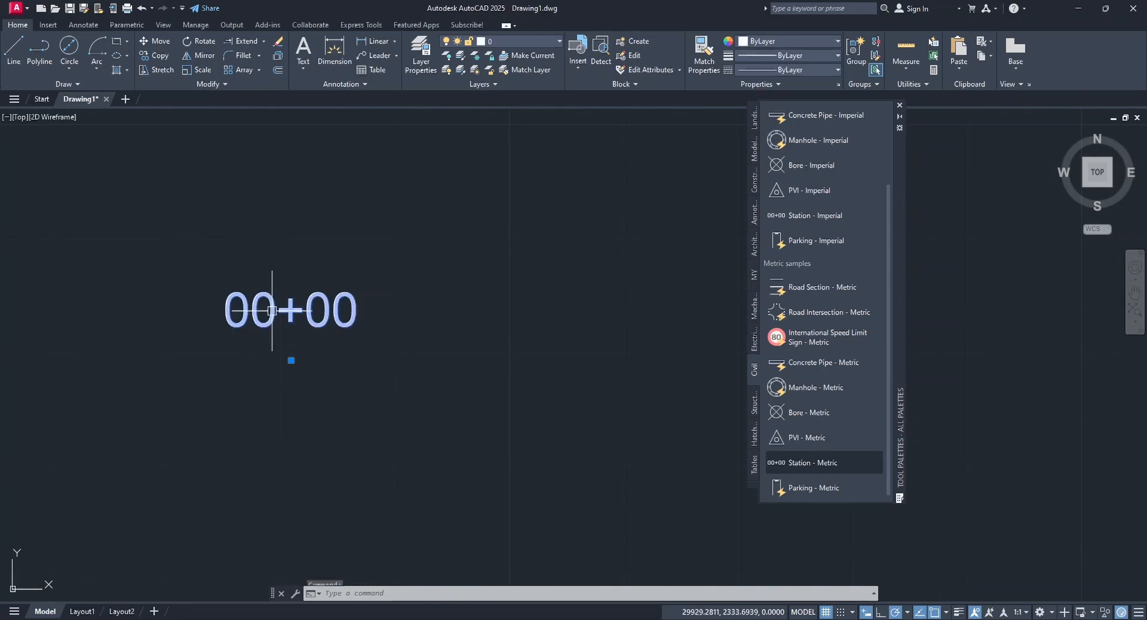
double_click(289, 312)
left_click_drag(429, 171, 585, 170)
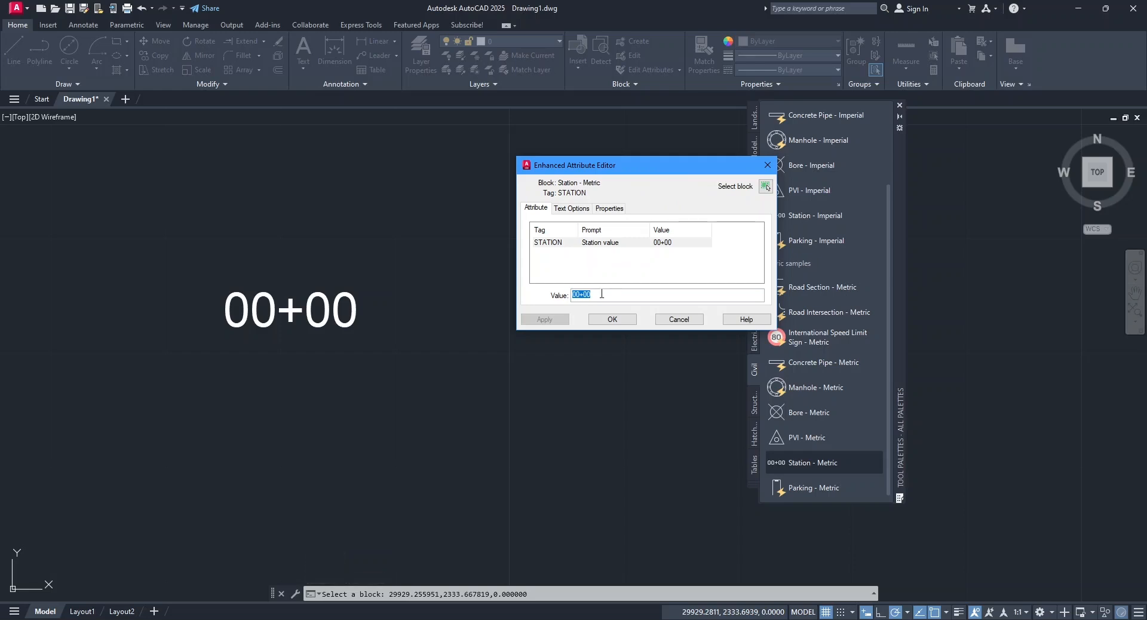
type("11=")
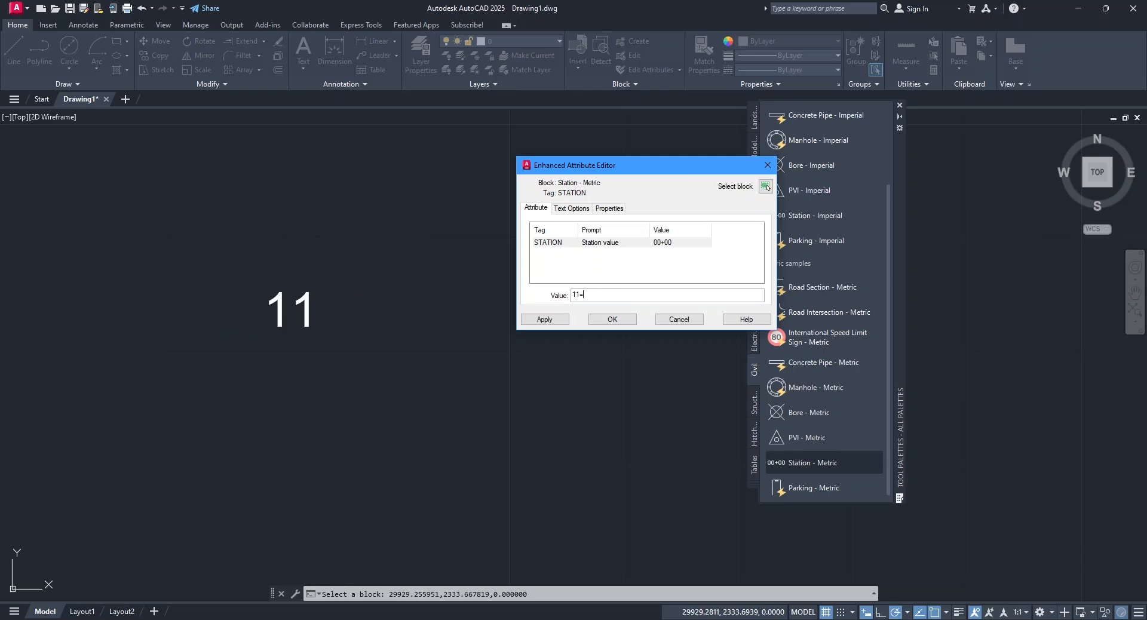
key("BackSpace")
type("+11")
left_click(557, 321)
left_click(612, 319)
Copy the 11+11 station label to four places around the original.
scroll(374, 294, "down", 1)
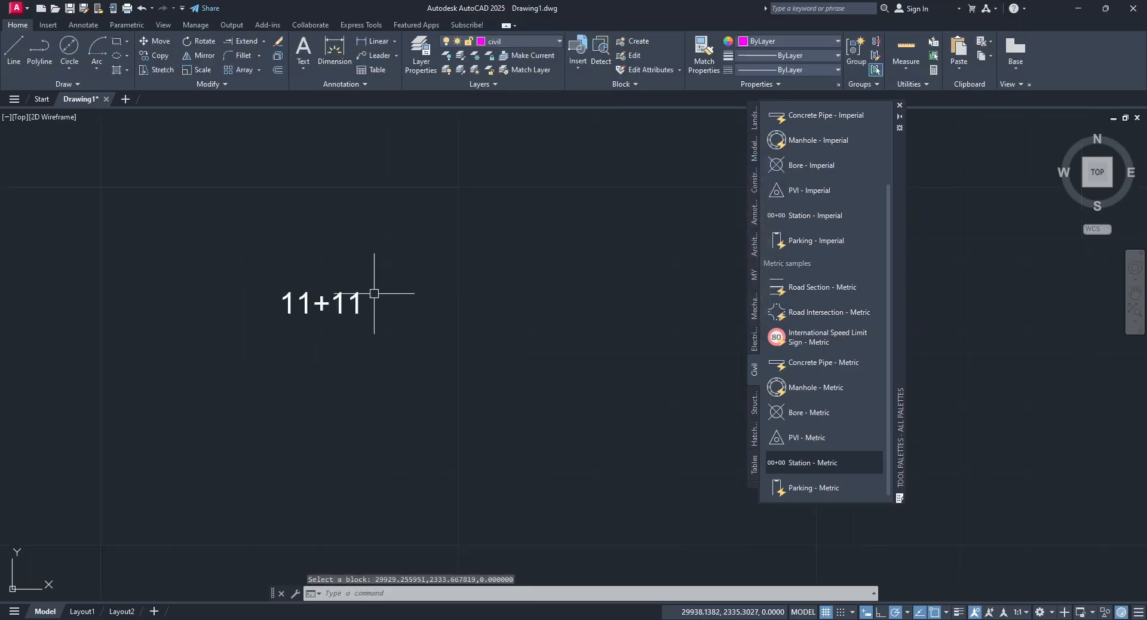
scroll(374, 293, "down", 2)
left_click(154, 58)
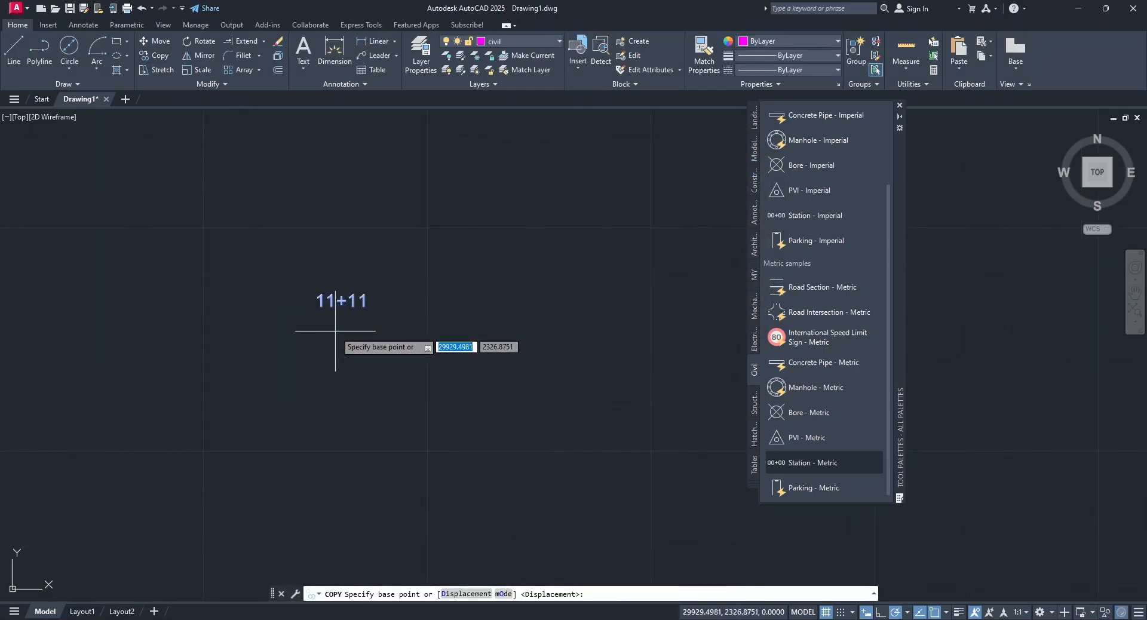
left_click(335, 332)
left_click(514, 255)
left_click(528, 442)
left_click(301, 450)
left_click(202, 271)
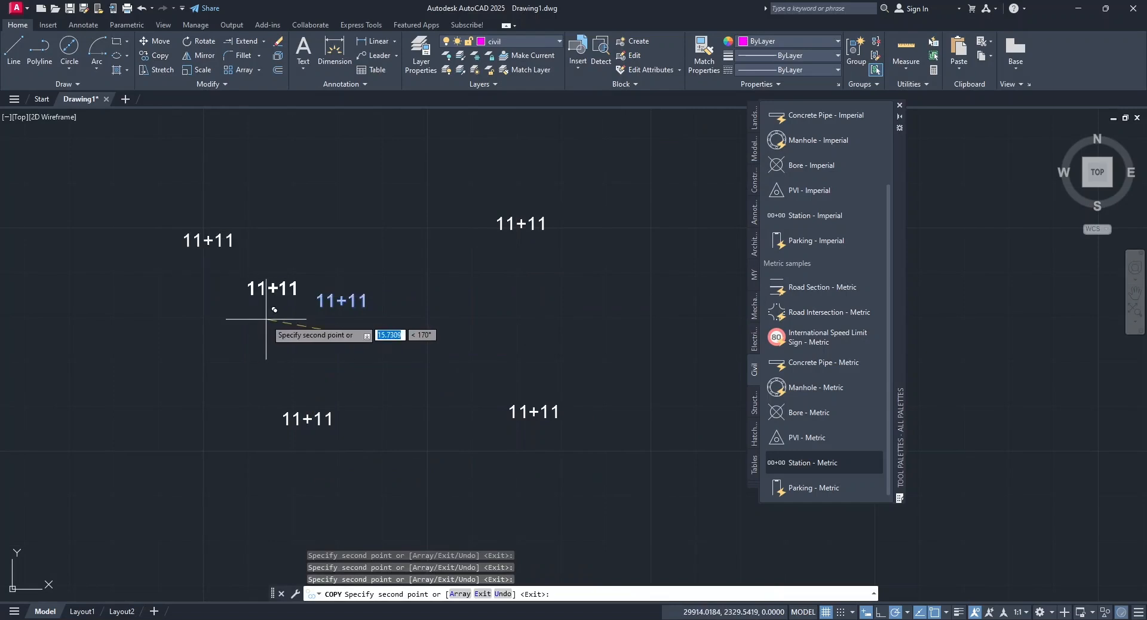
key("Escape")
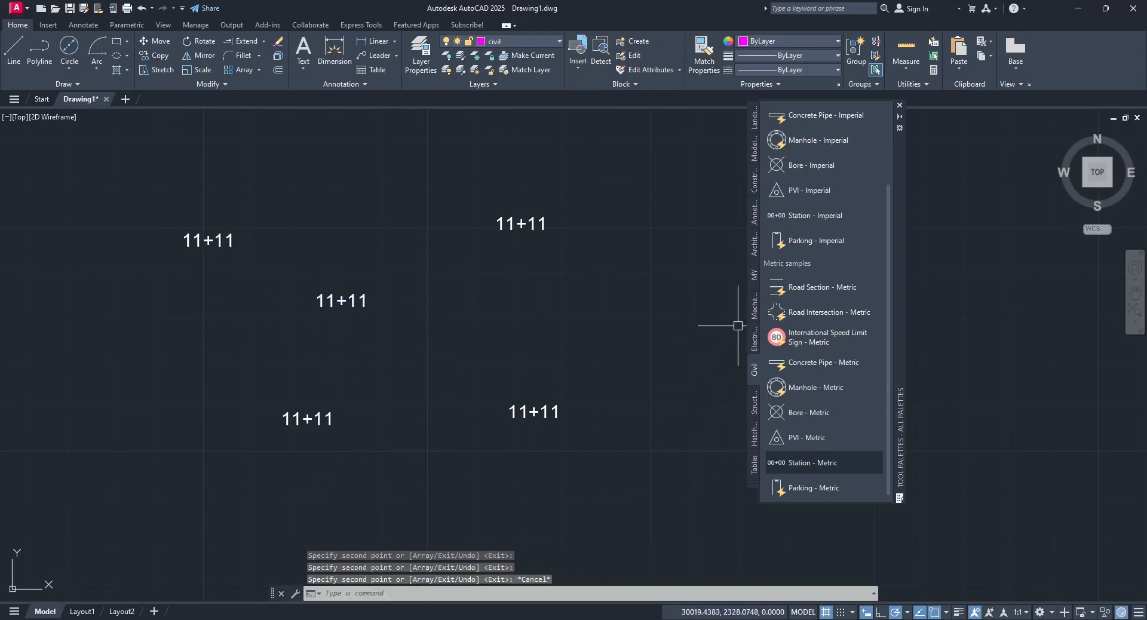
Insert a Mushroom Head Pushbutton - Metric block from the Electrical tool palette east of the station labels, leaving its attributes unedited.
left_click(753, 484)
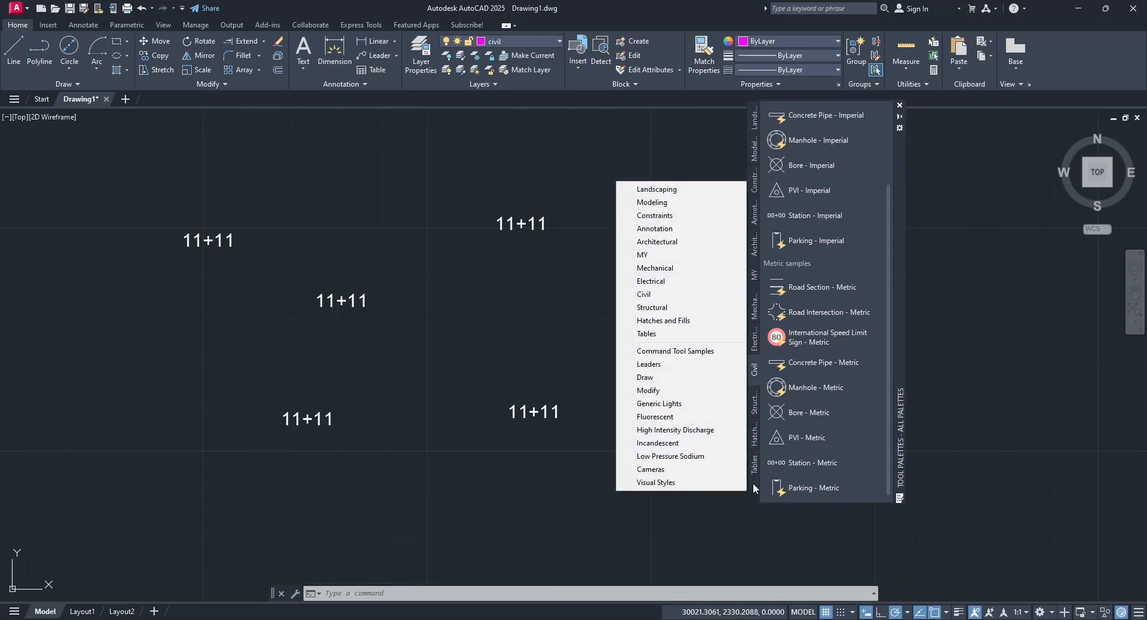
left_click(665, 282)
scroll(587, 341, "down", 4)
middle_click_drag(586, 341, 331, 335)
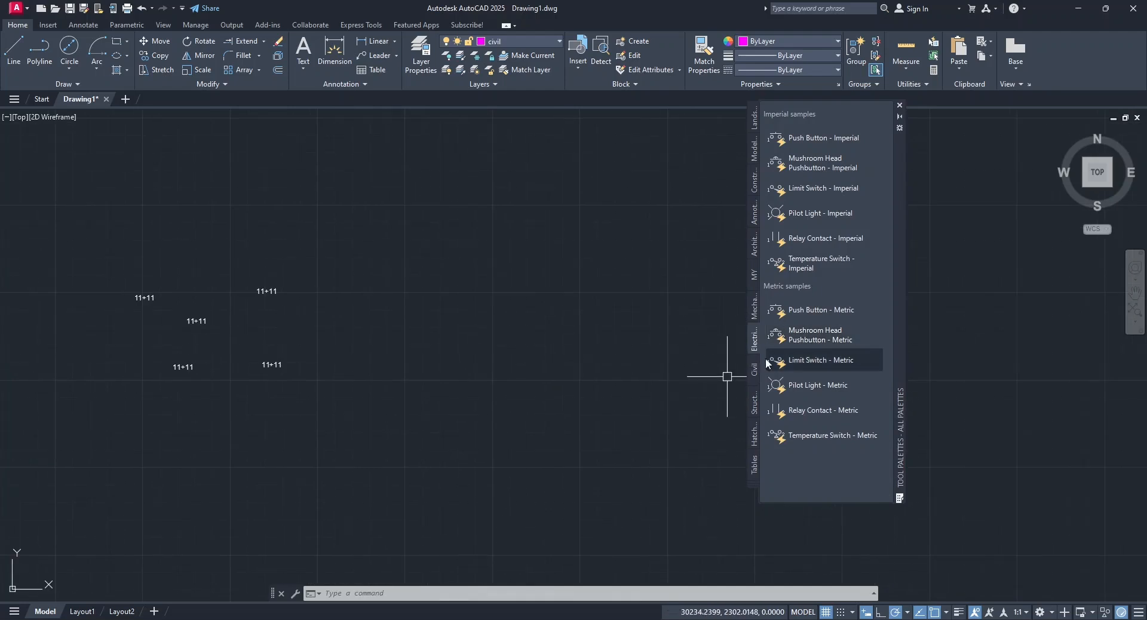
left_click(815, 336)
left_click(517, 245)
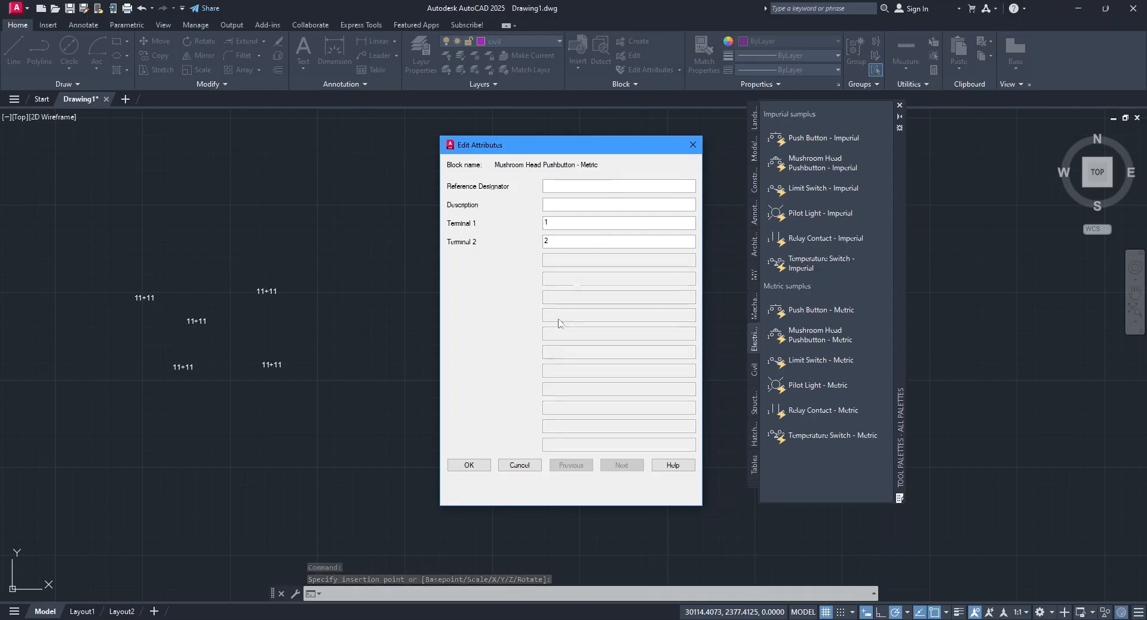
left_click(519, 465)
Set the mushroom head pushbutton's Terminal 1 attribute to 4 and Terminal 2 to 800.
scroll(518, 243, "up", 2)
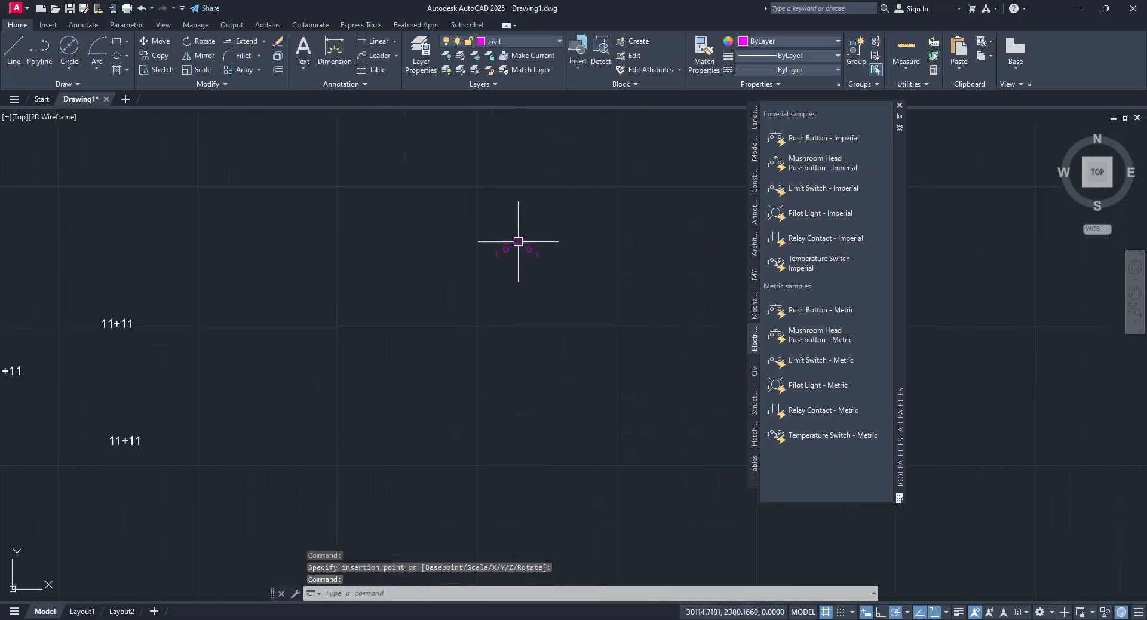
scroll(518, 241, "up", 2)
double_click(542, 250)
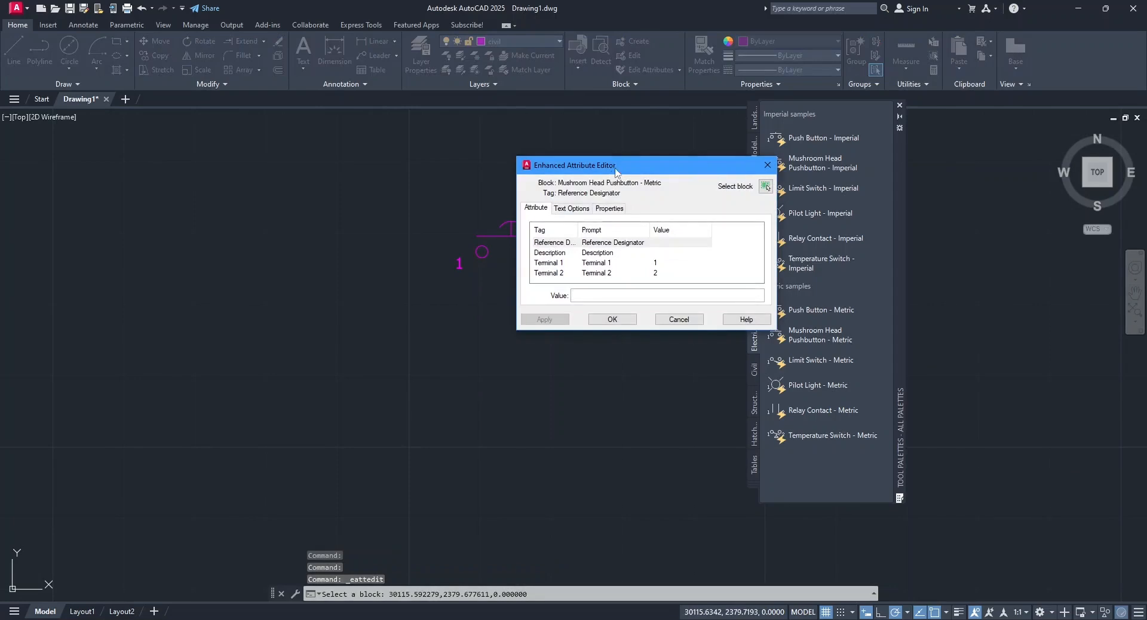
left_click_drag(615, 171, 774, 169)
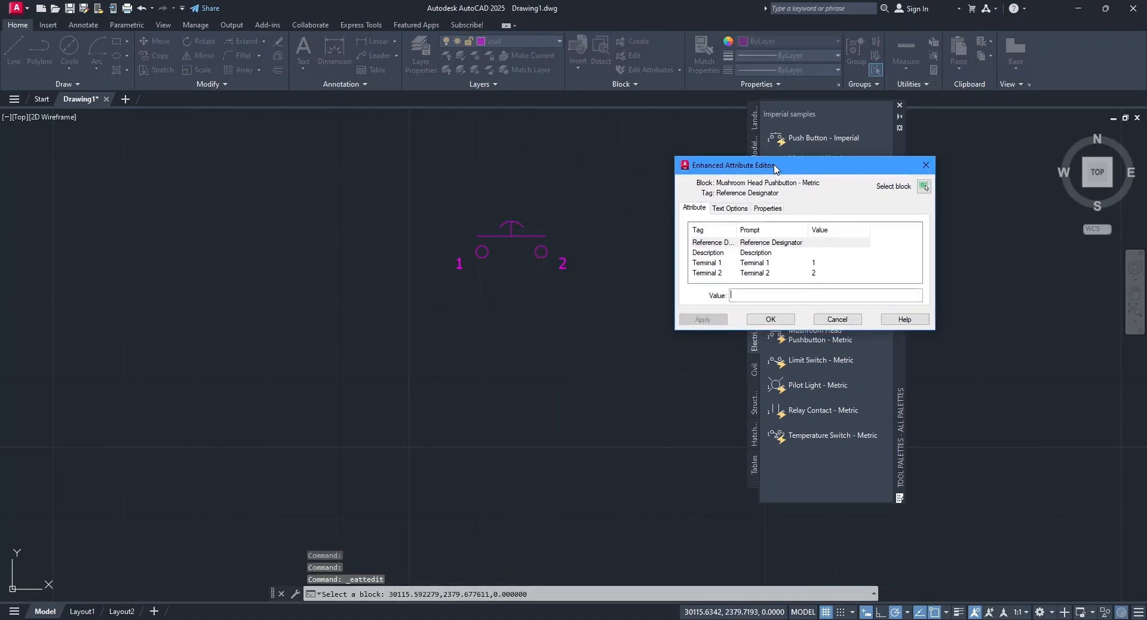
left_click(812, 267)
double_click(738, 295)
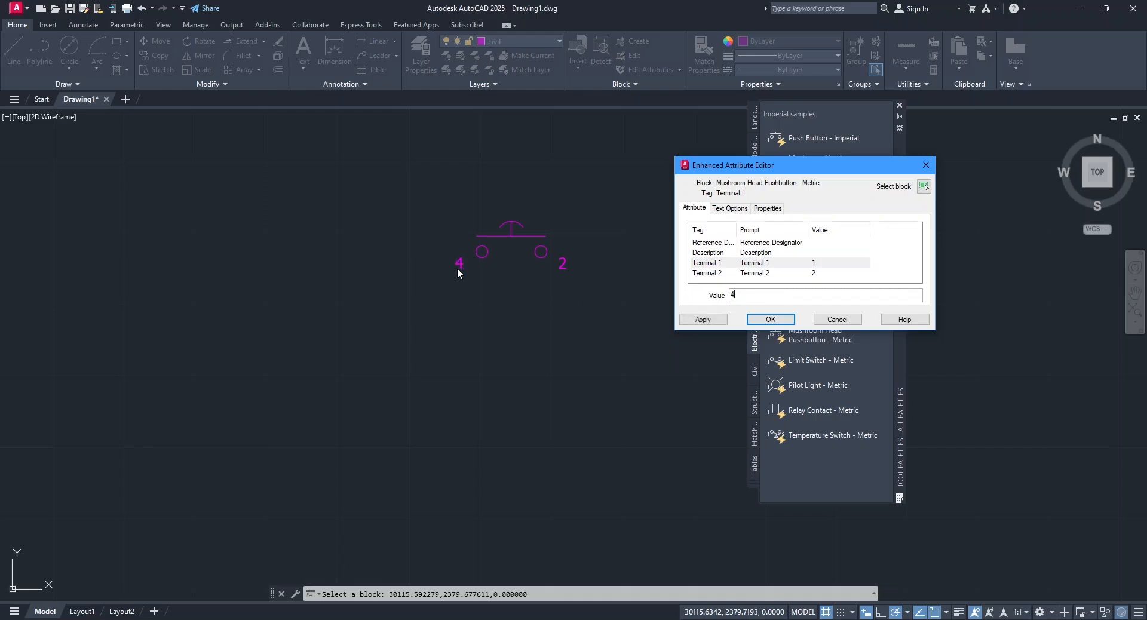
left_click(829, 274)
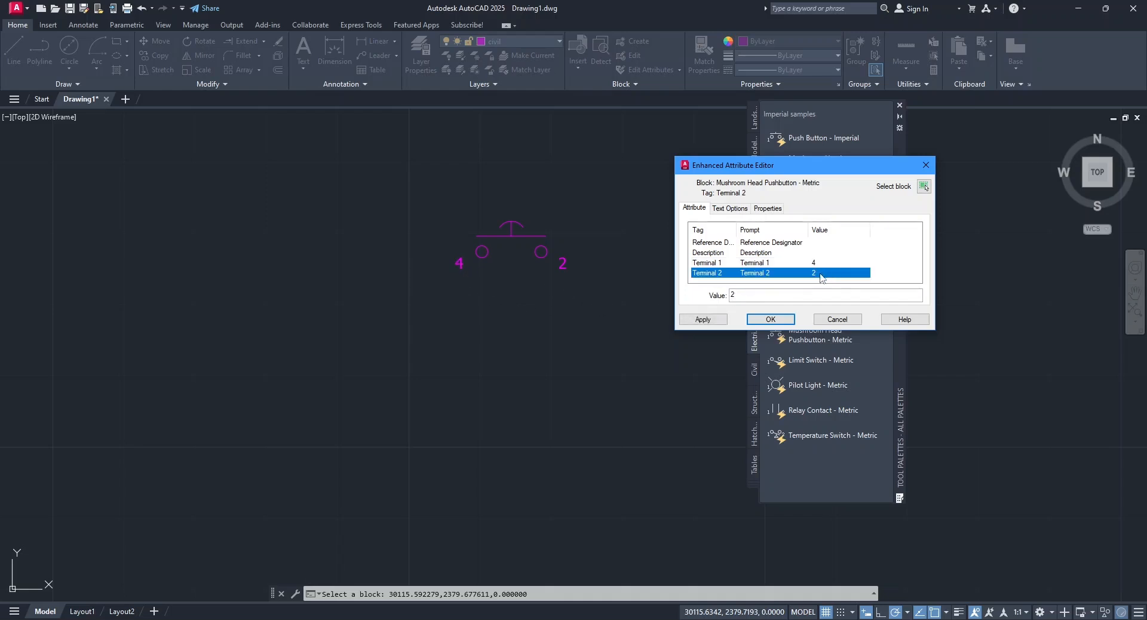
left_click(750, 294)
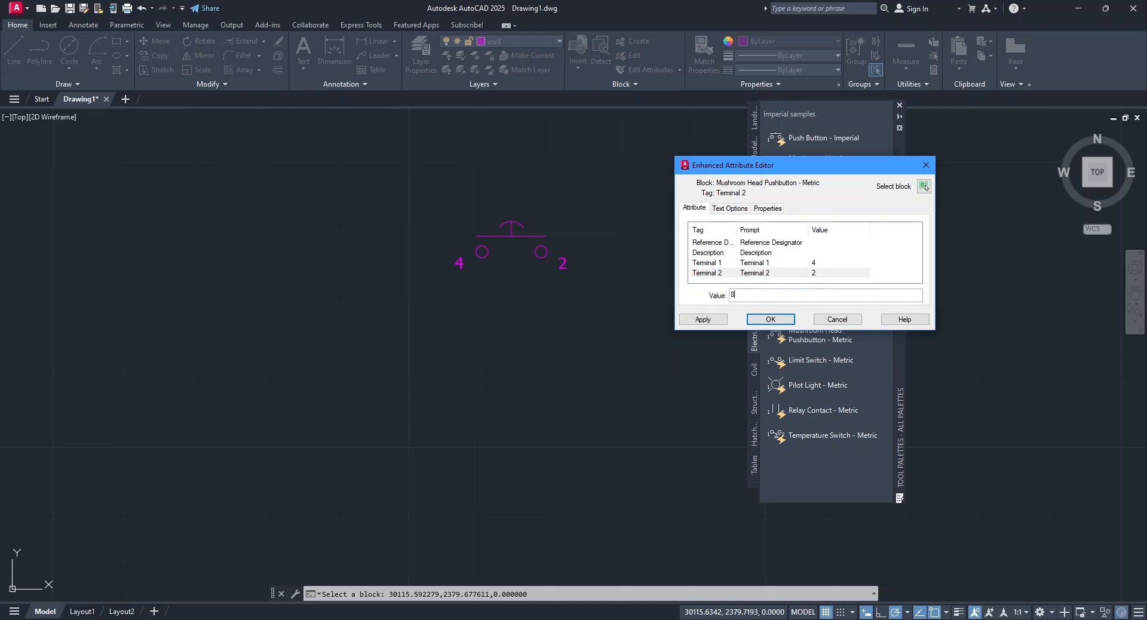
left_click(770, 320)
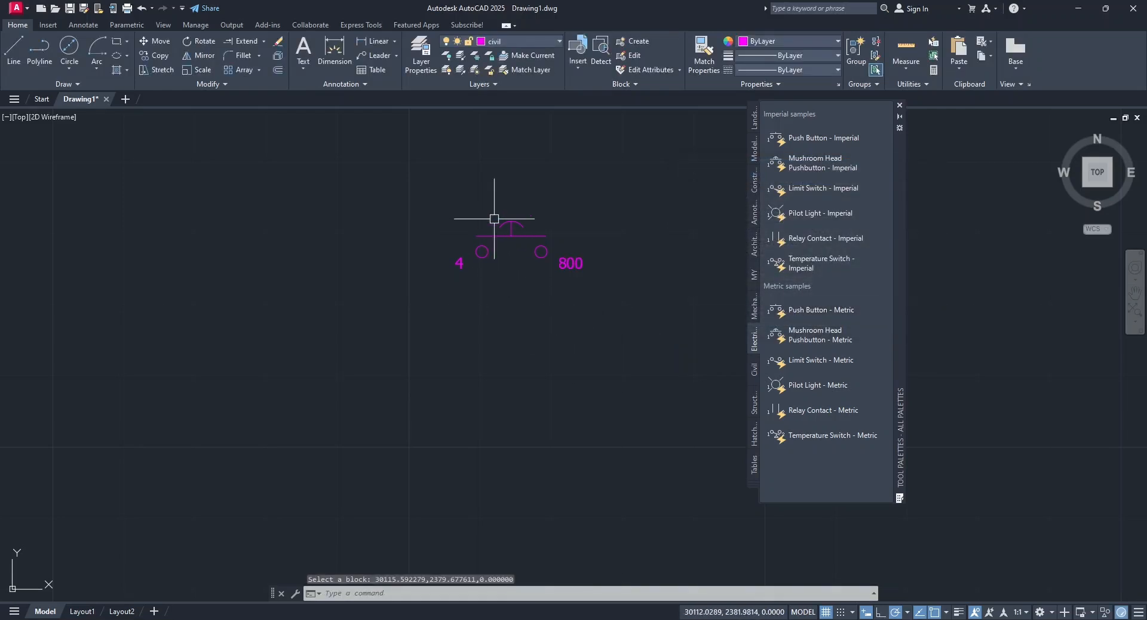
Insert a Pilot Light - Metric block below the pushbutton symbol with its default attributes.
left_click(809, 385)
left_click(479, 413)
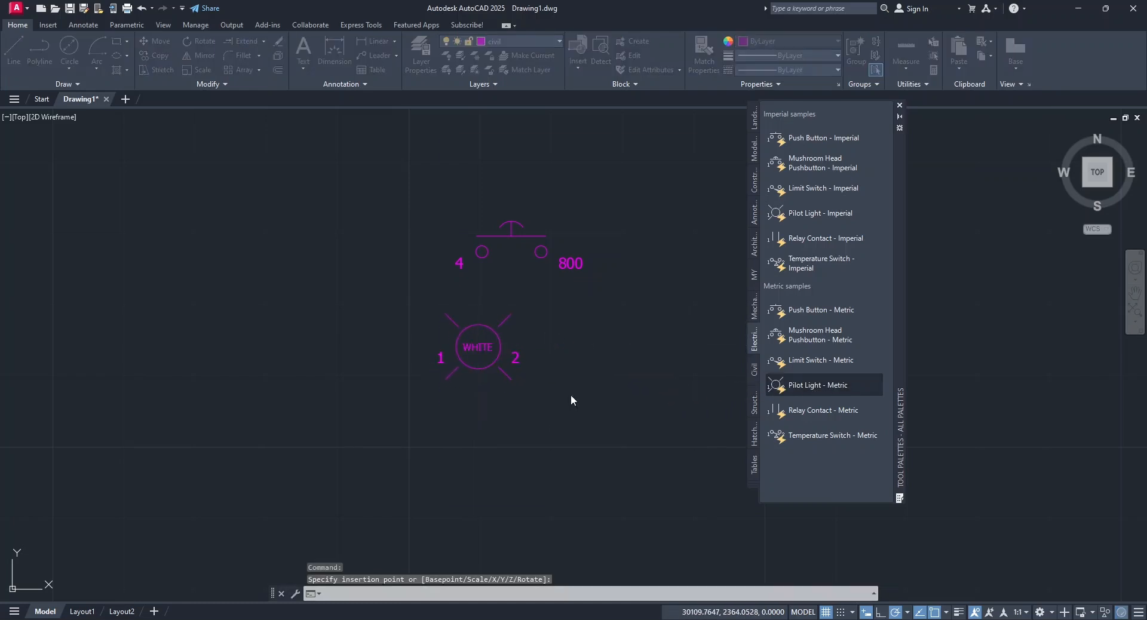
left_click(488, 463)
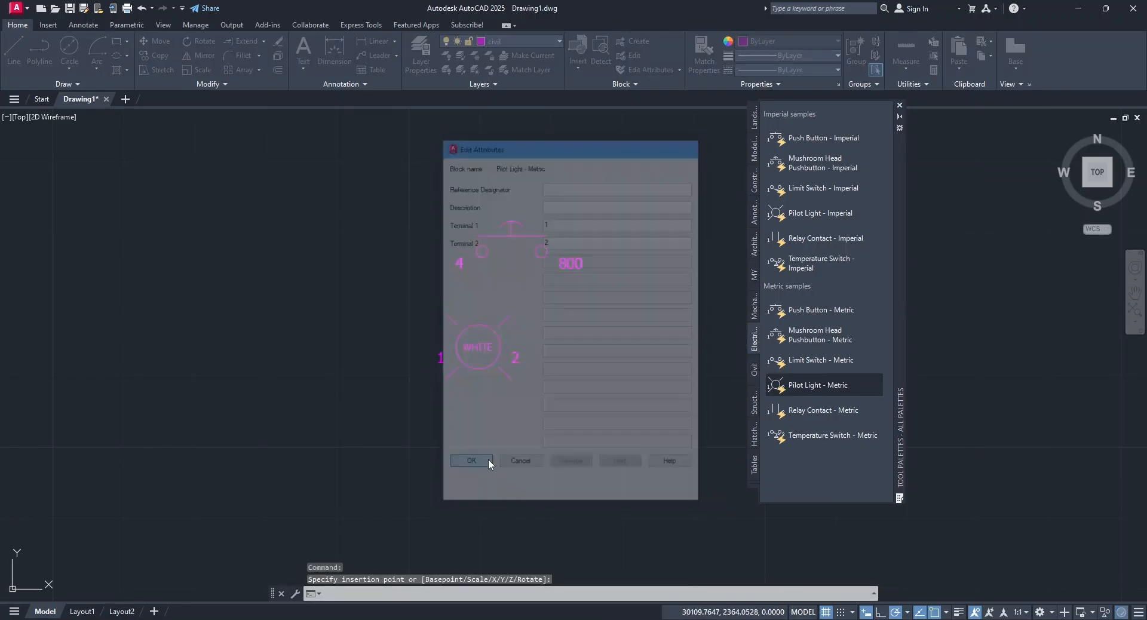
scroll(521, 327, "down", 3)
middle_click_drag(525, 328, 406, 332)
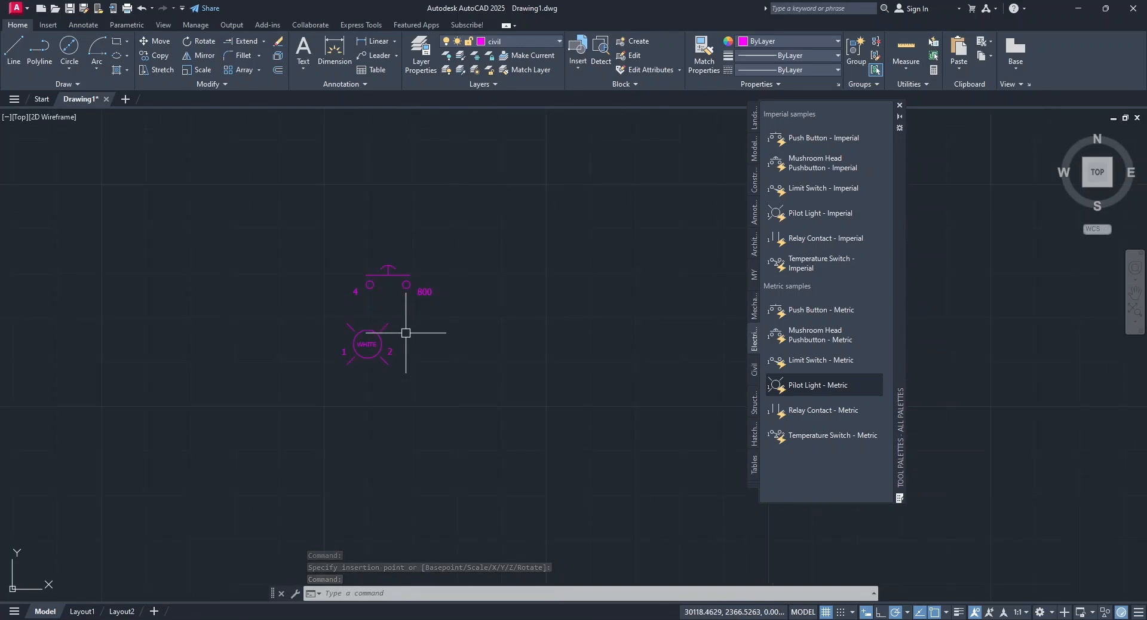
scroll(406, 332, "up", 4)
key("Escape")
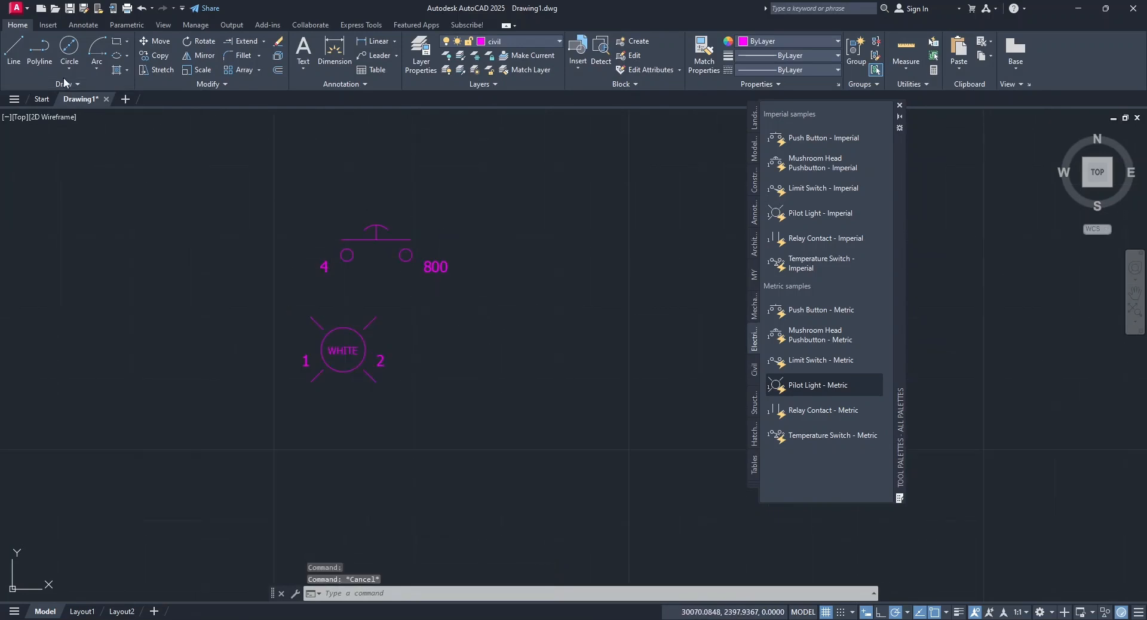
Draw a five-point fit spline from the open area west of the pushbutton to the pilot light's upper-left ray.
left_click(78, 84)
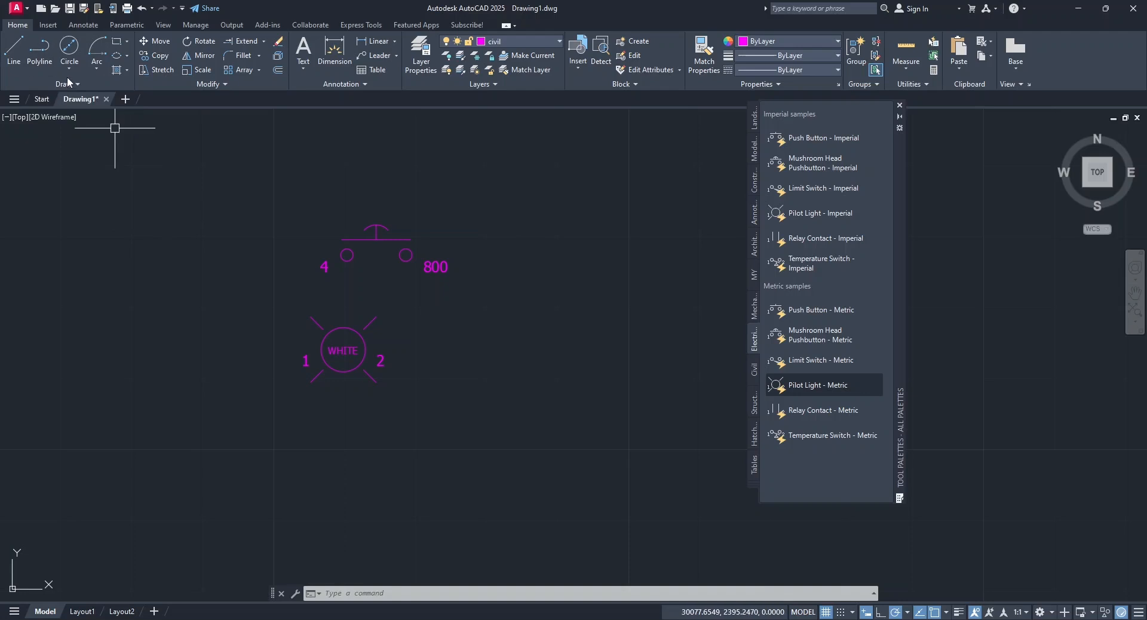
left_click(68, 83)
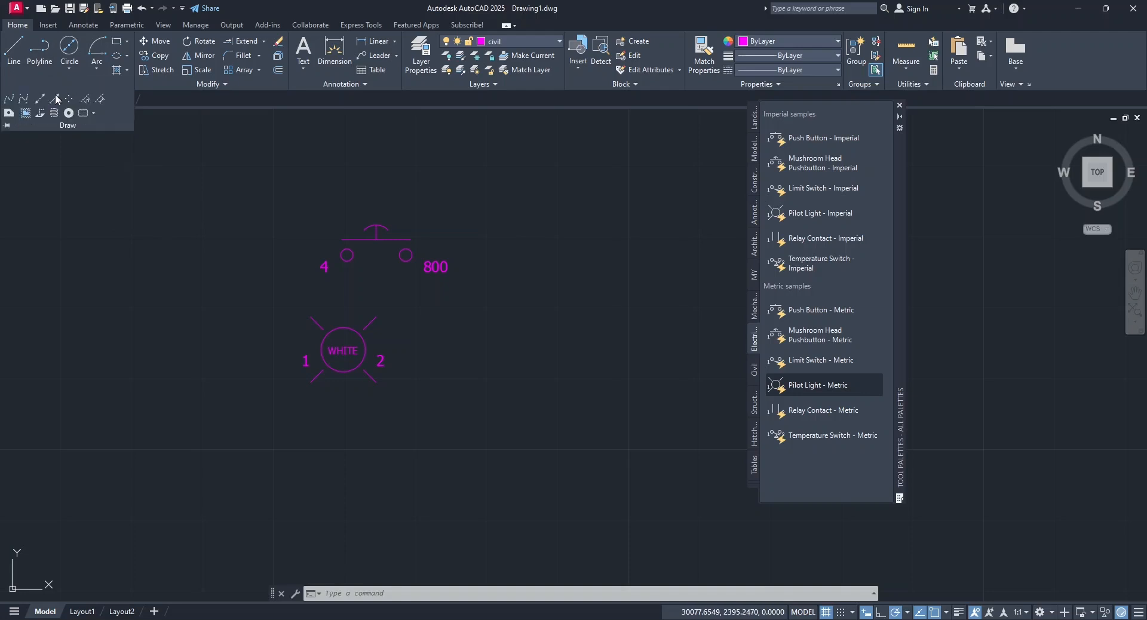
left_click(10, 104)
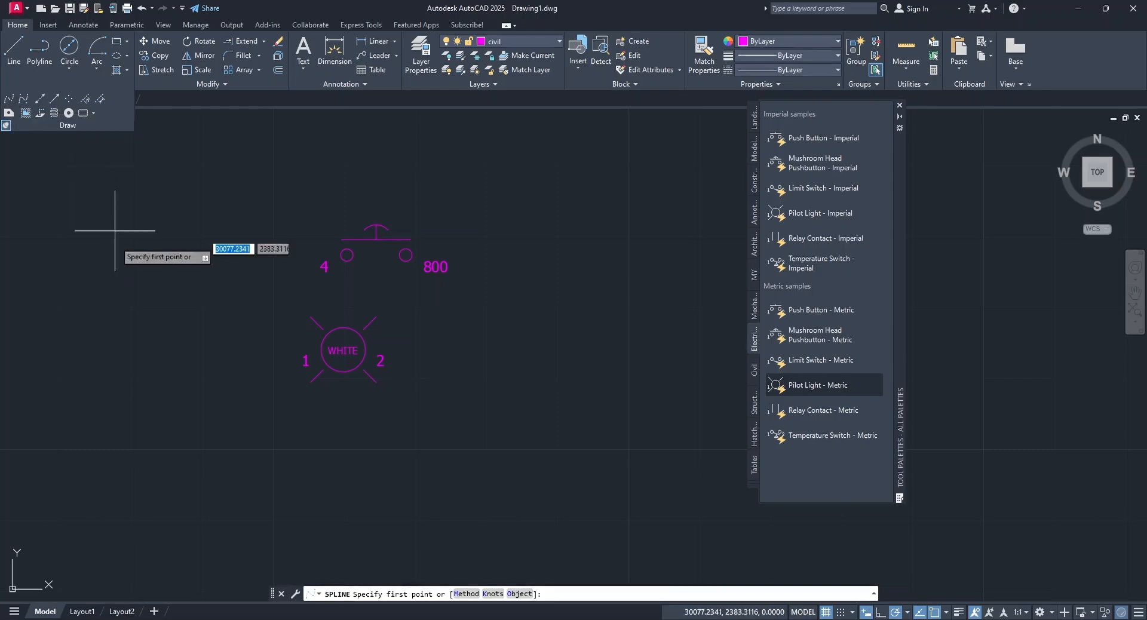
left_click(98, 278)
left_click(191, 201)
left_click(289, 198)
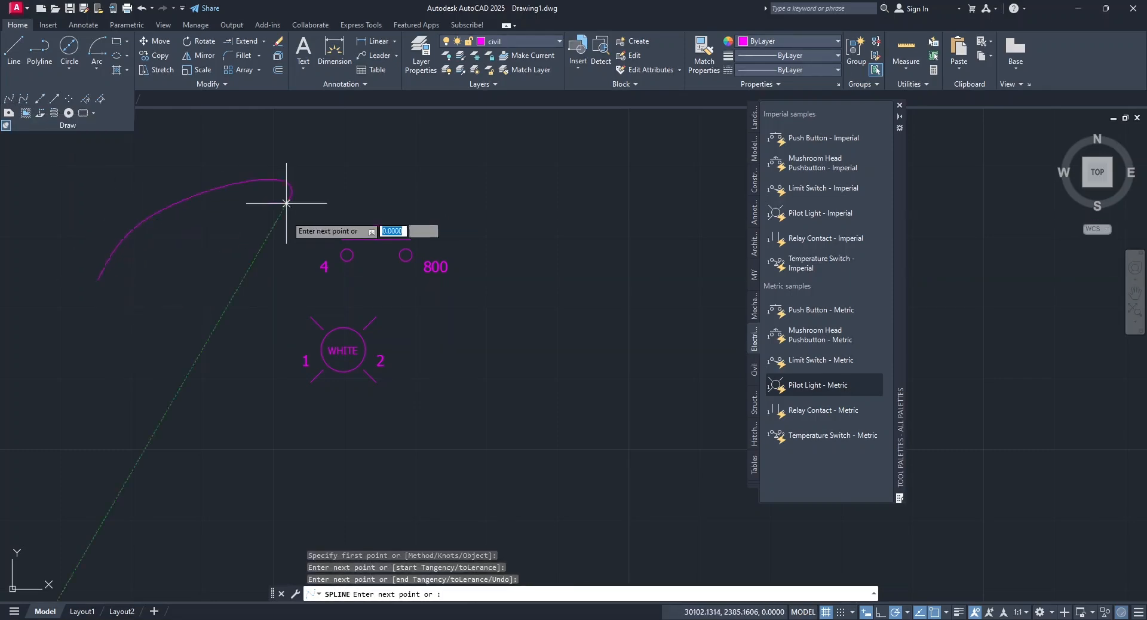
left_click(264, 311)
left_click(316, 317)
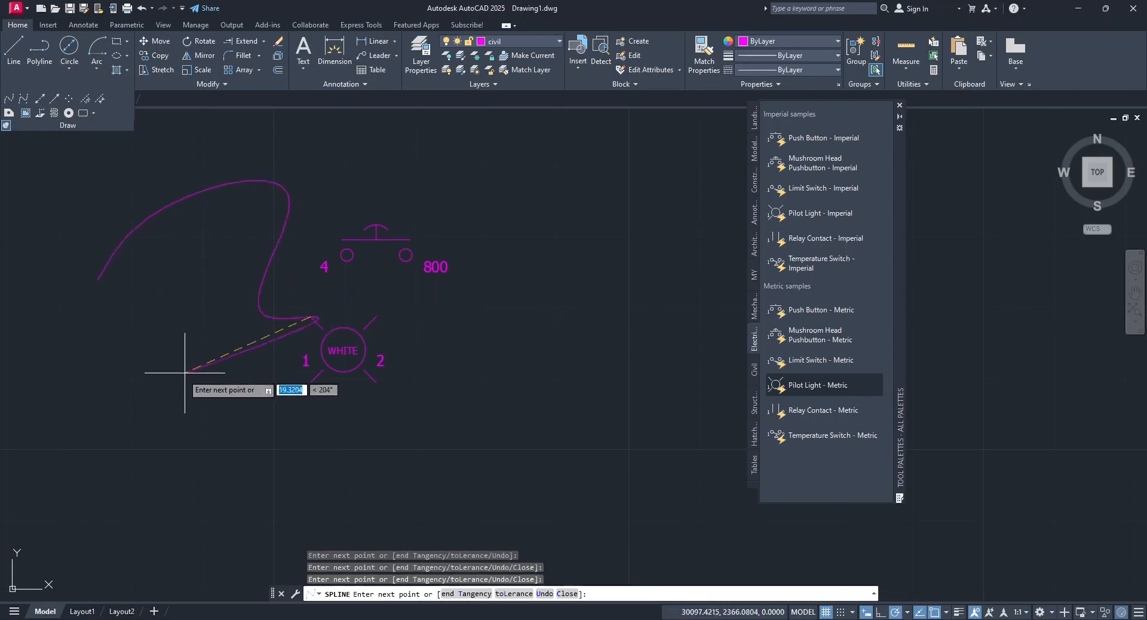
key("Return")
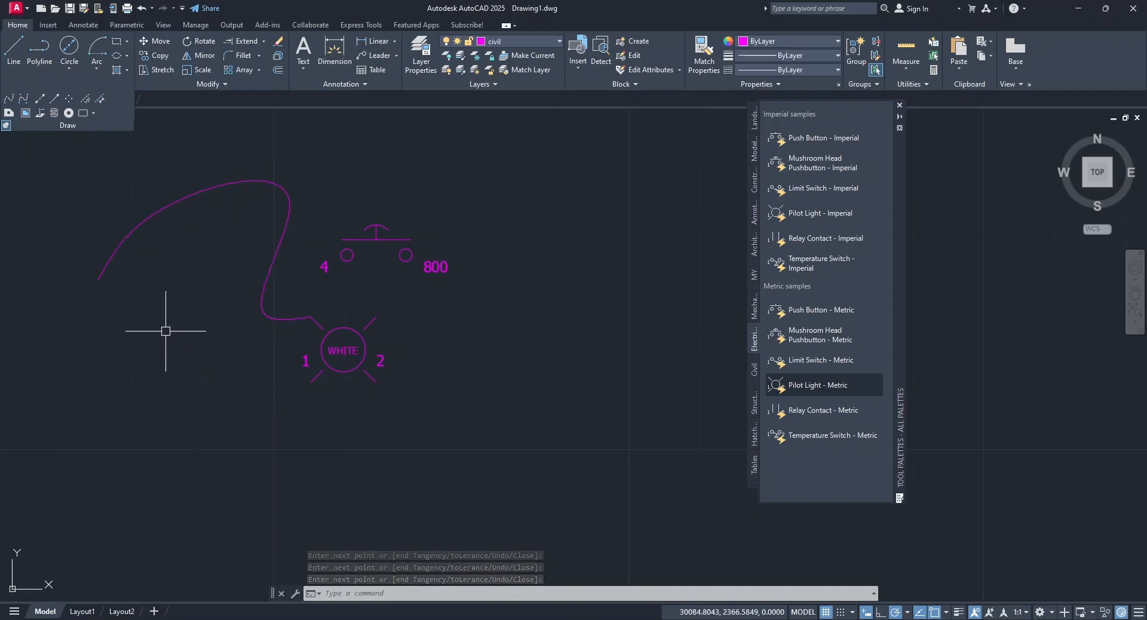
Draw a seven-point control-vertex spline from below the first spline, curving east and back to the pilot light's lower-right ray.
left_click(23, 99)
left_click(167, 495)
left_click(203, 414)
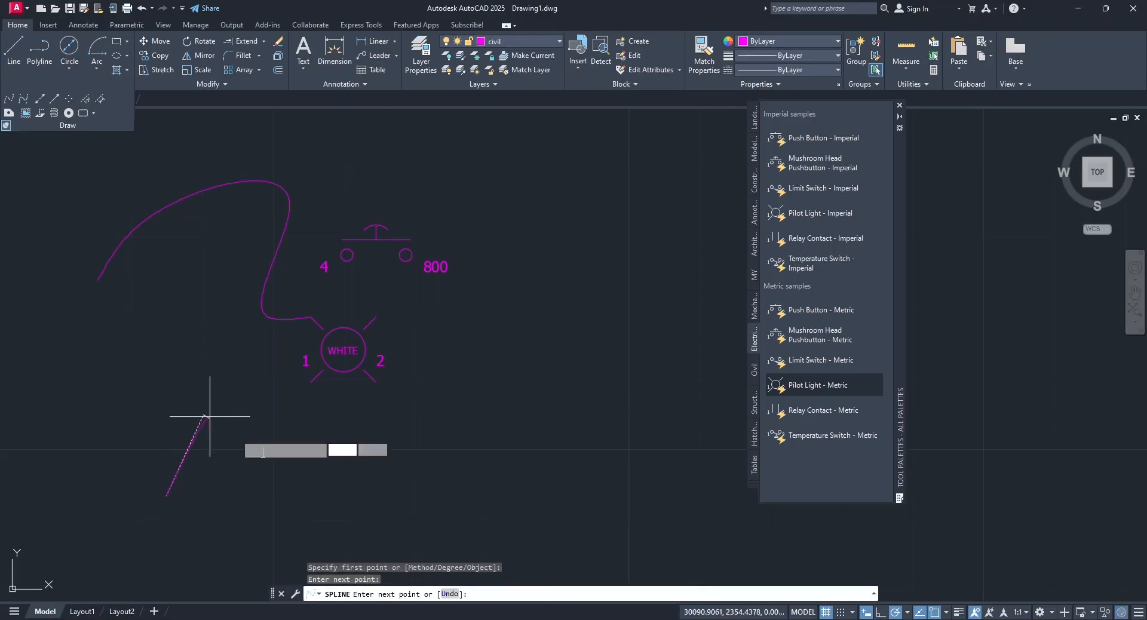
left_click(303, 495)
left_click(418, 441)
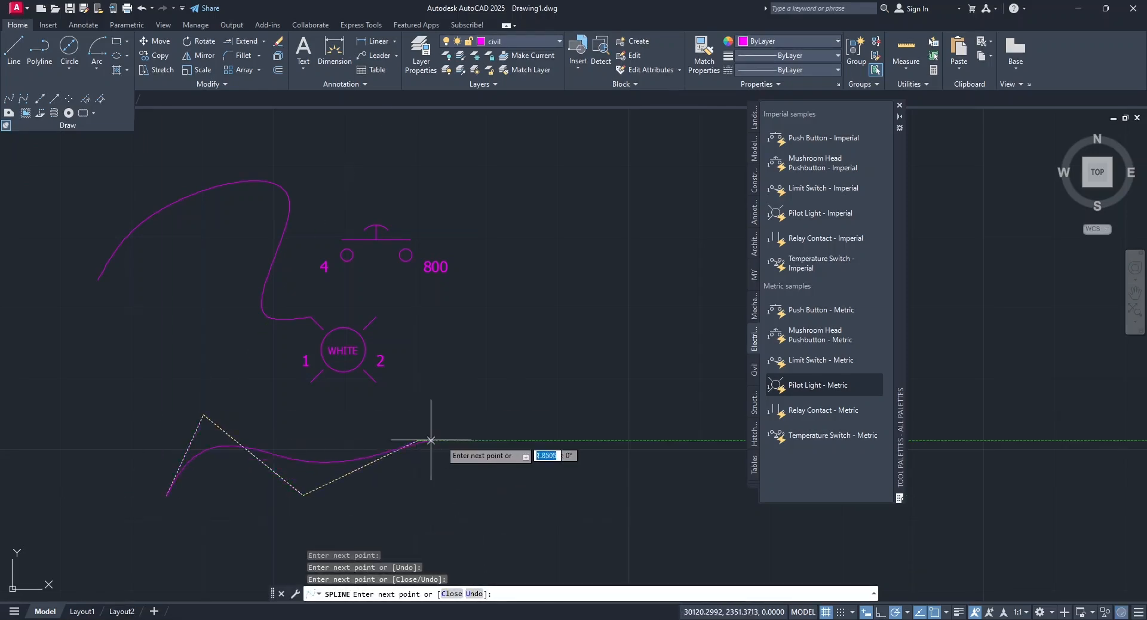
left_click(472, 481)
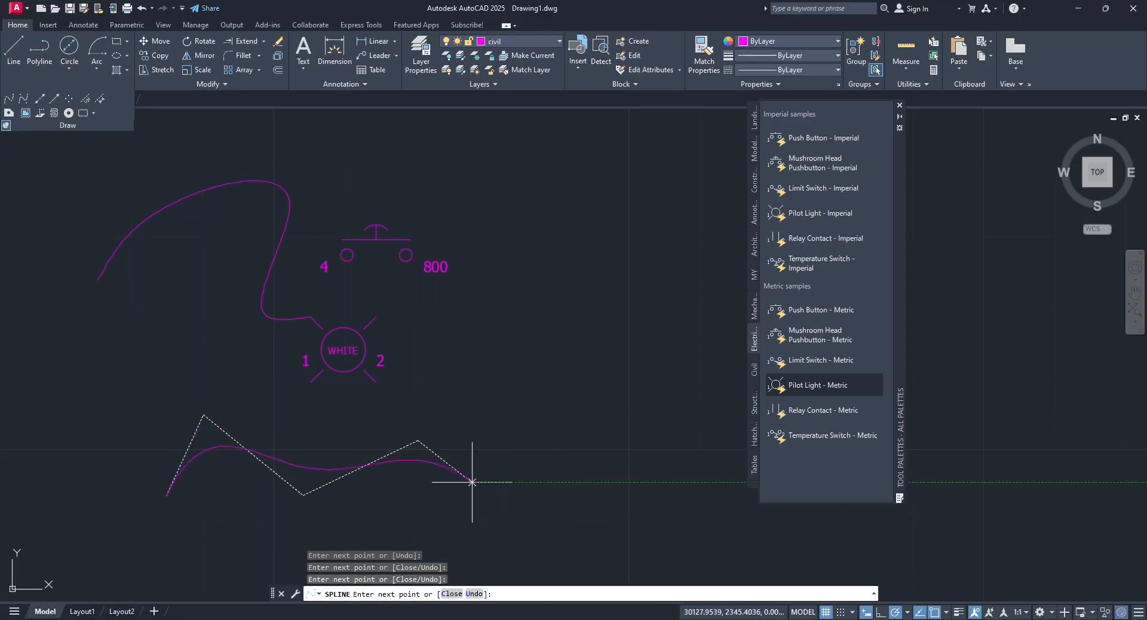
left_click(502, 428)
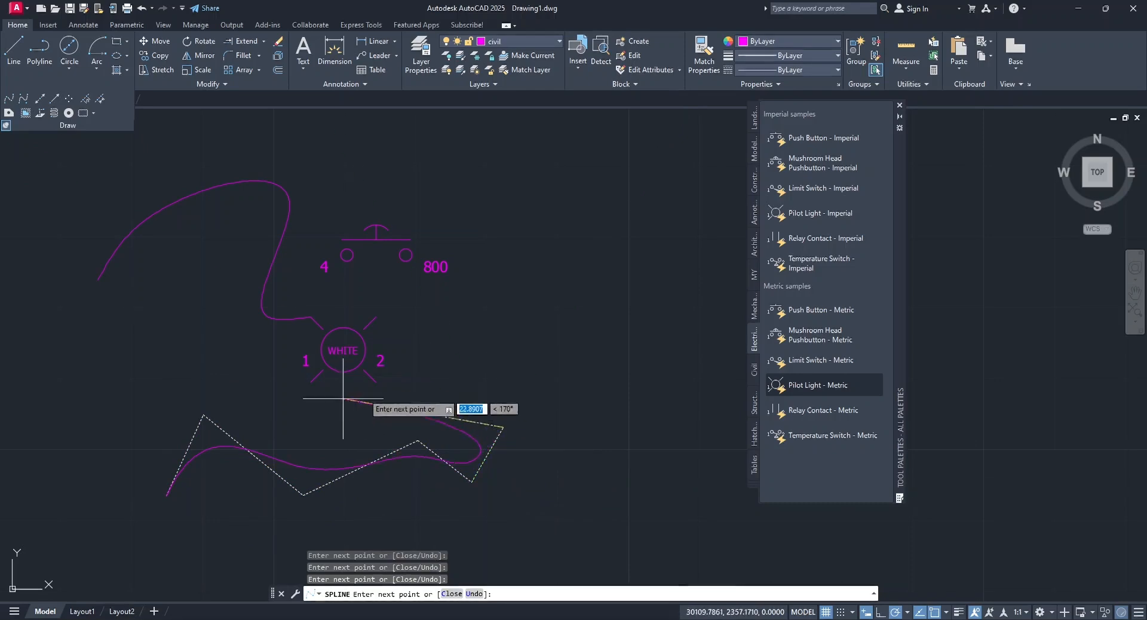
left_click(375, 382)
key("Return")
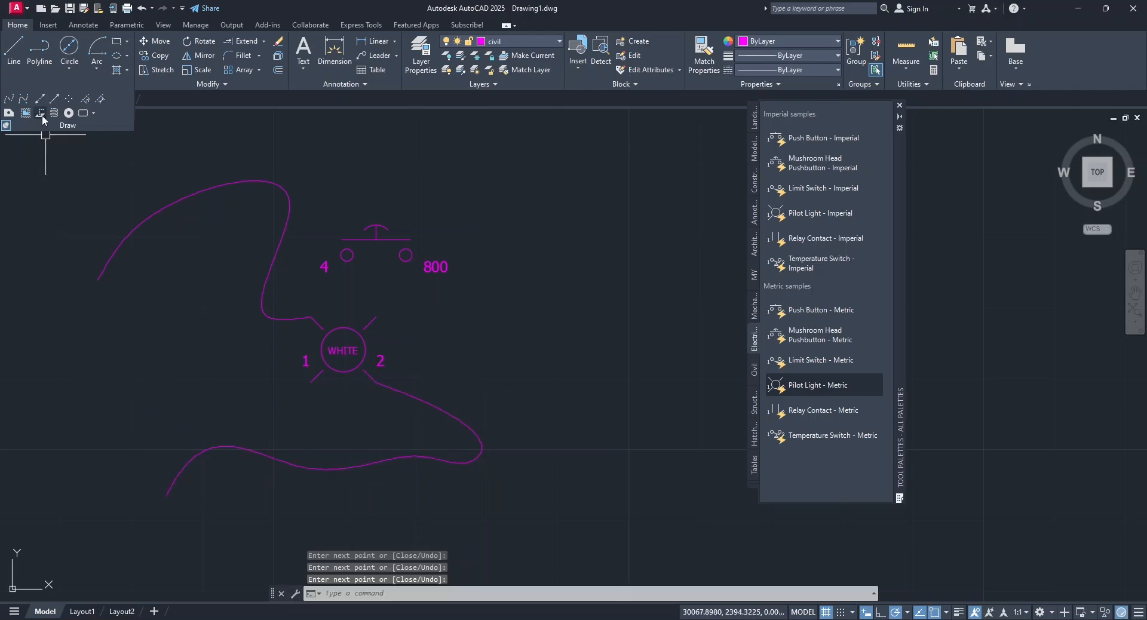
Show the upper spline's control vertices and pull its upper-right vertex inward to flatten the bend.
left_click(122, 248)
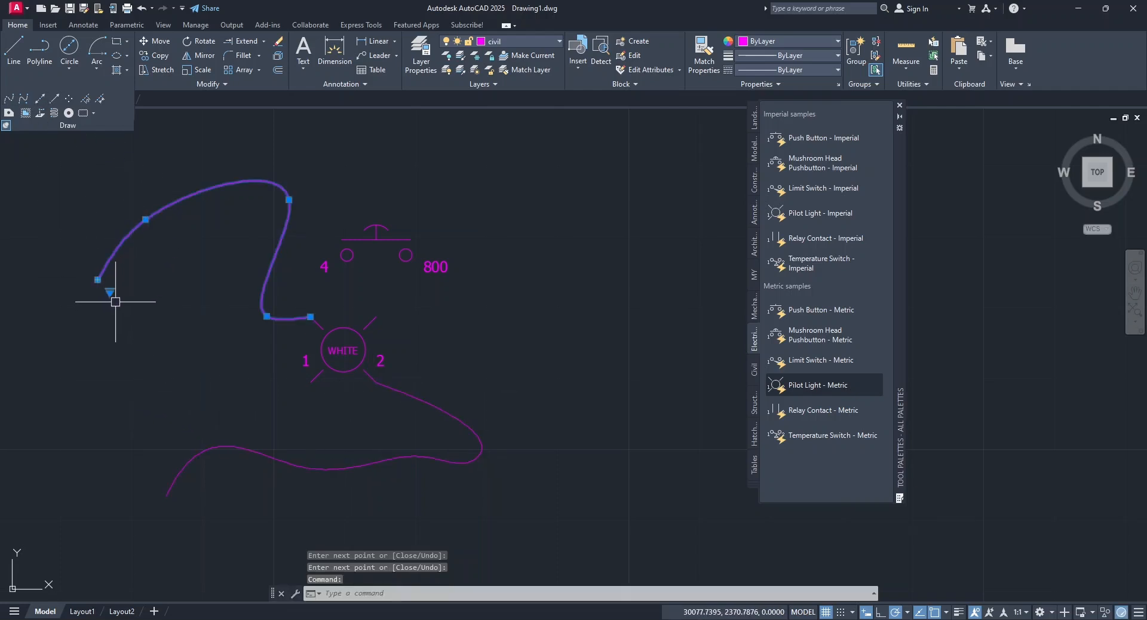
mouse_move(109, 292)
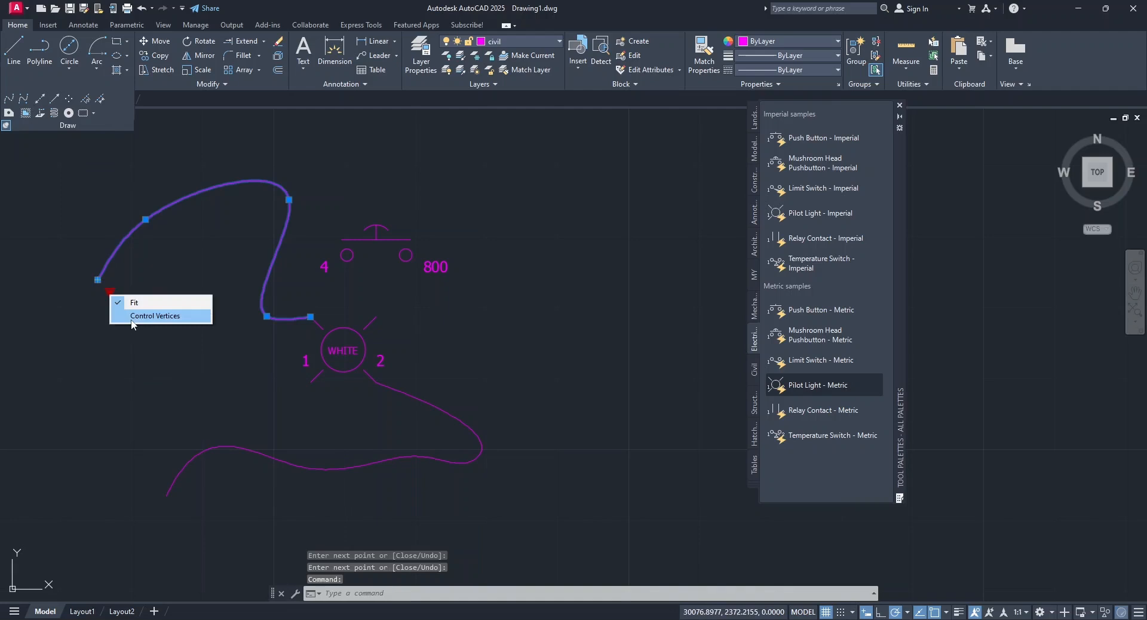
left_click(132, 317)
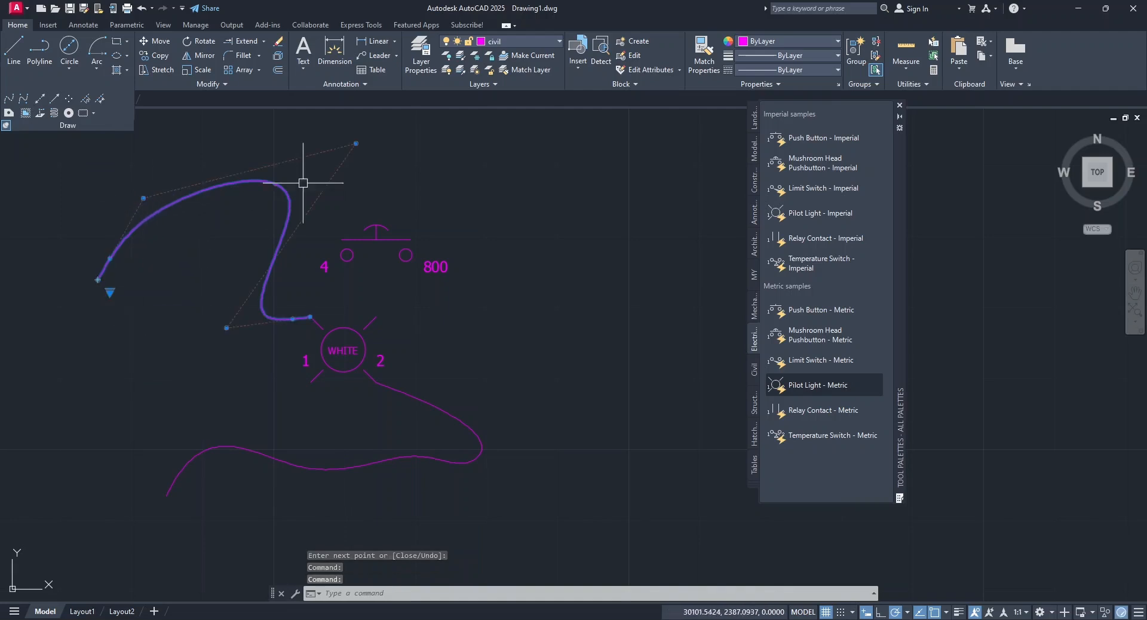
left_click(355, 143)
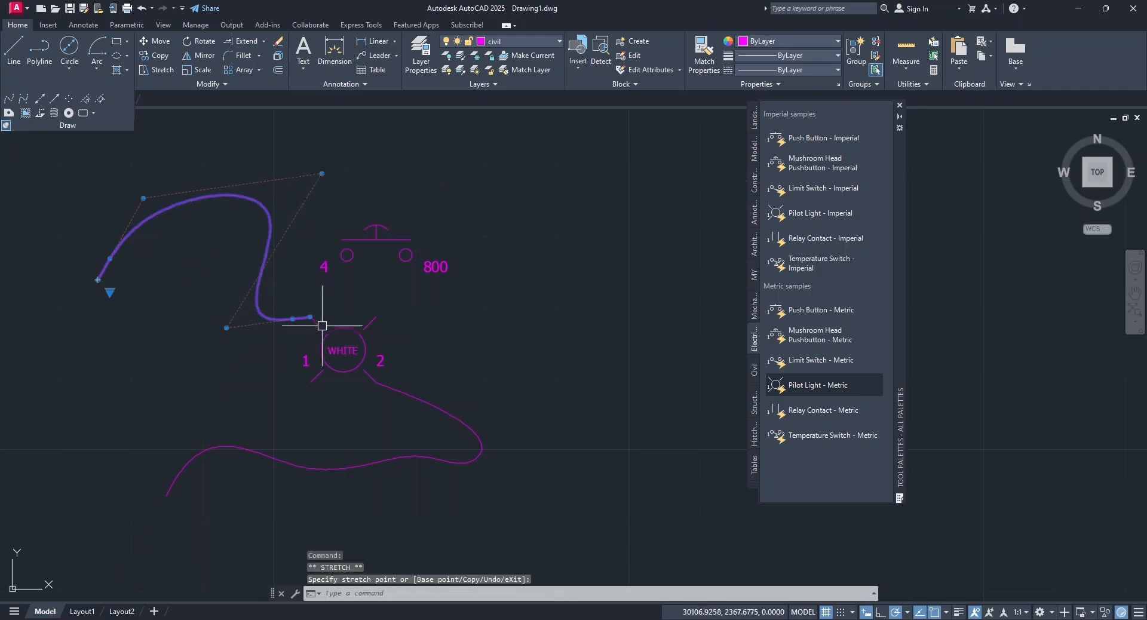
key("Escape")
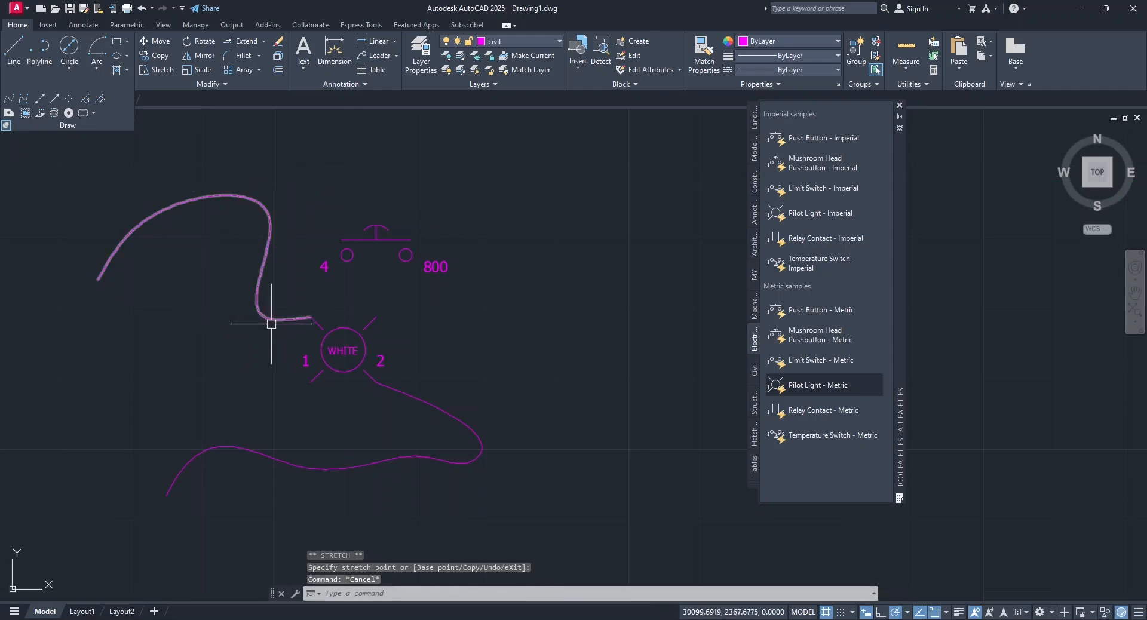
Assign both splines, the mushroom head pushbutton and the pilot light to the electrical layer.
scroll(481, 354, "down", 10)
scroll(499, 388, "up", 6)
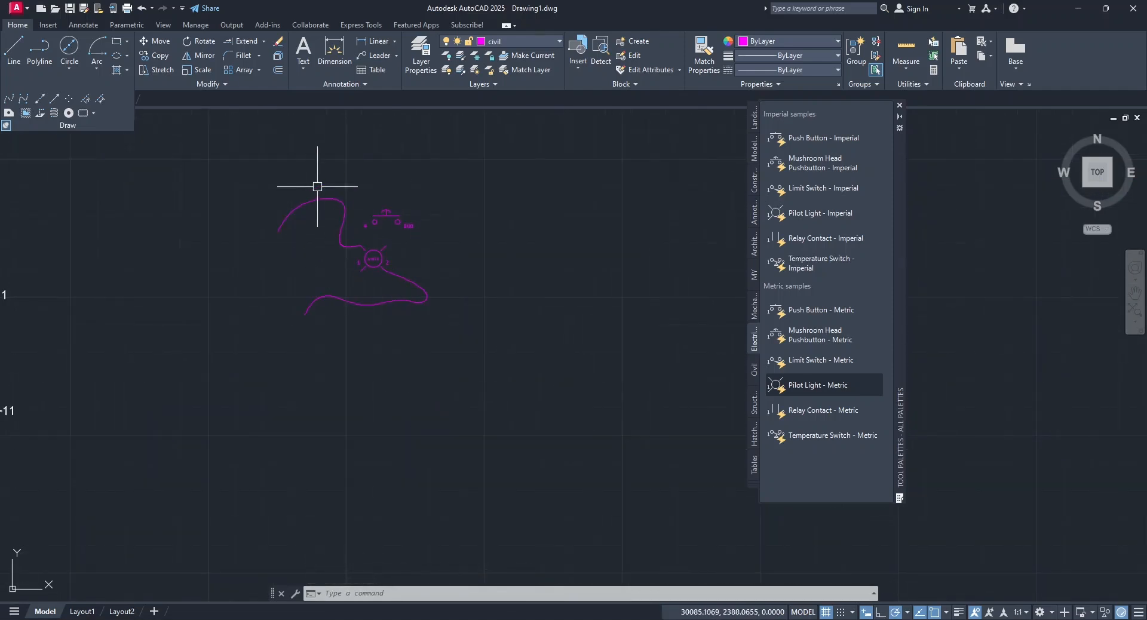
left_click(497, 47)
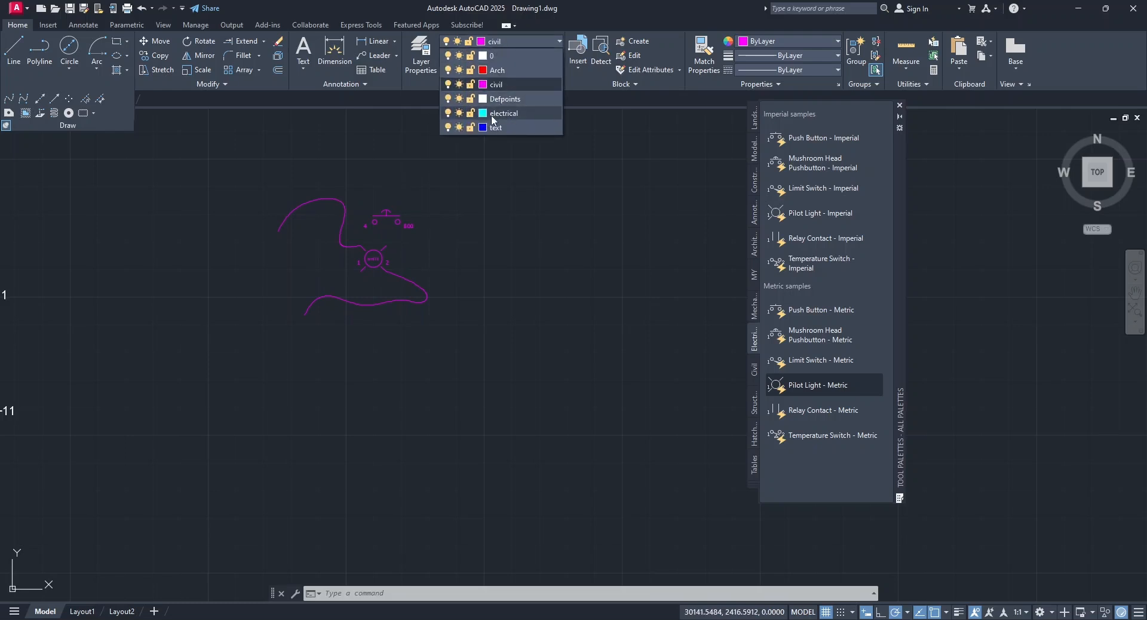
left_click(503, 225)
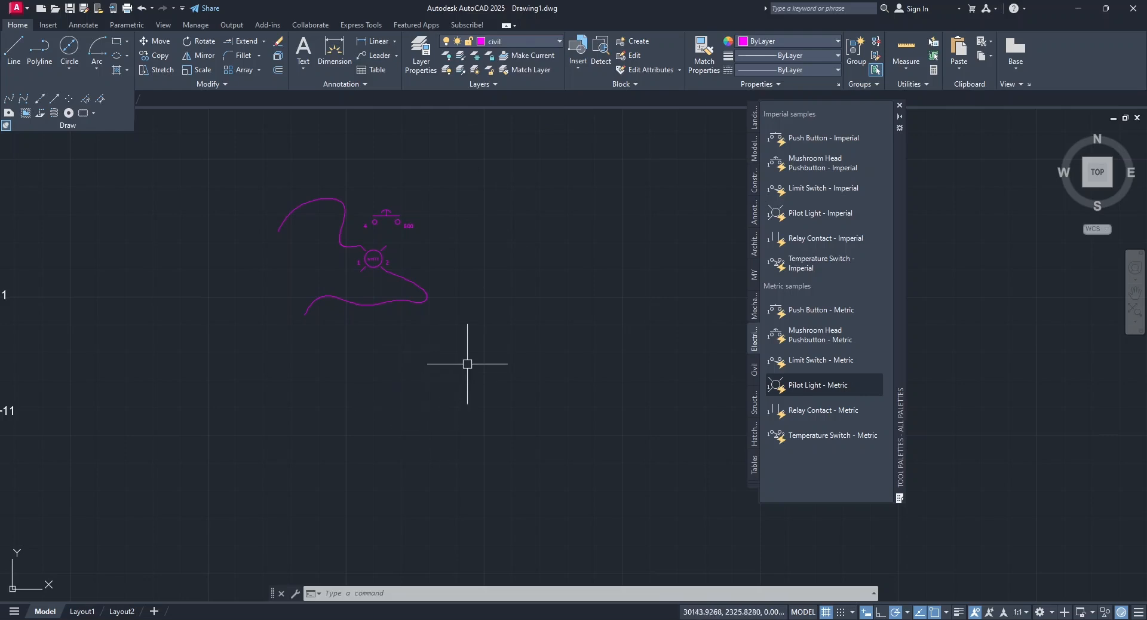
left_click(496, 346)
left_click(256, 166)
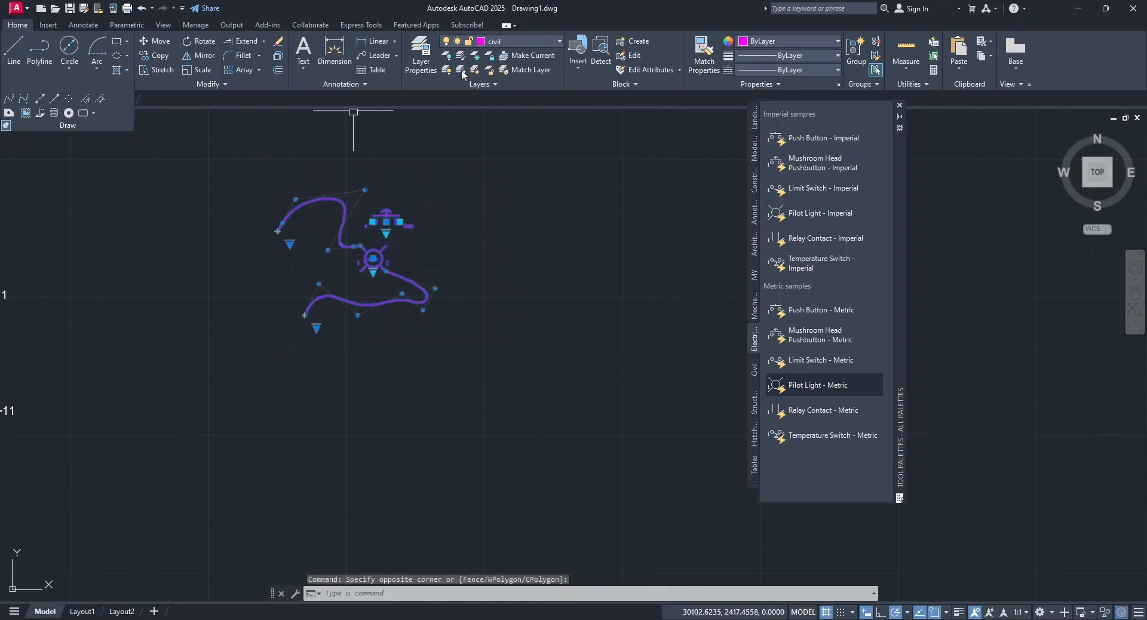
left_click(509, 41)
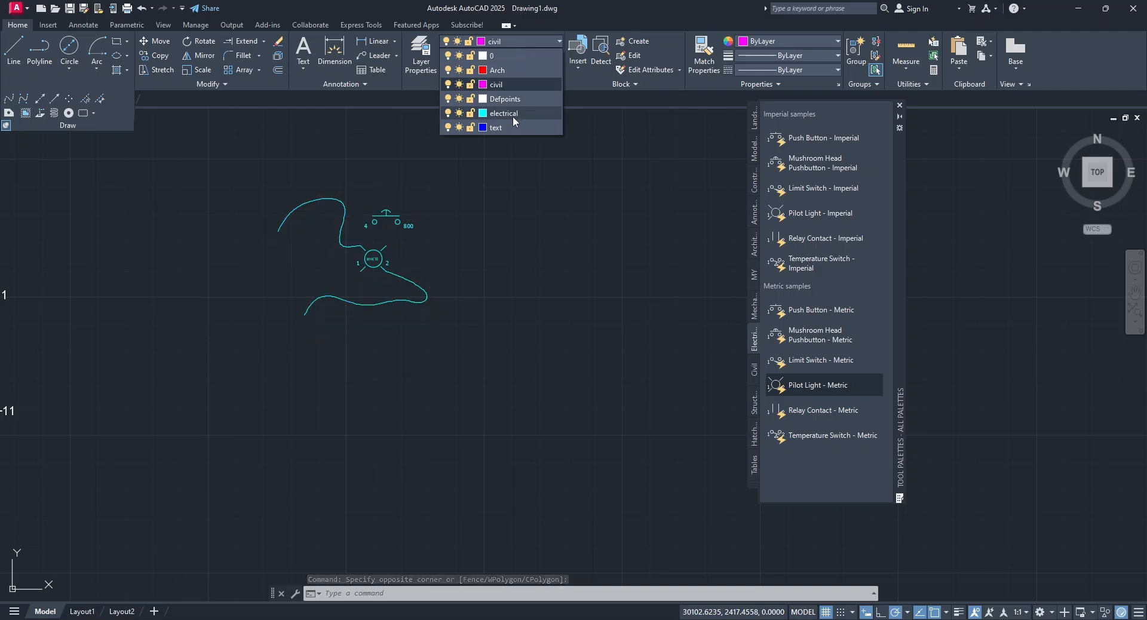
key("Escape")
key("Escape")
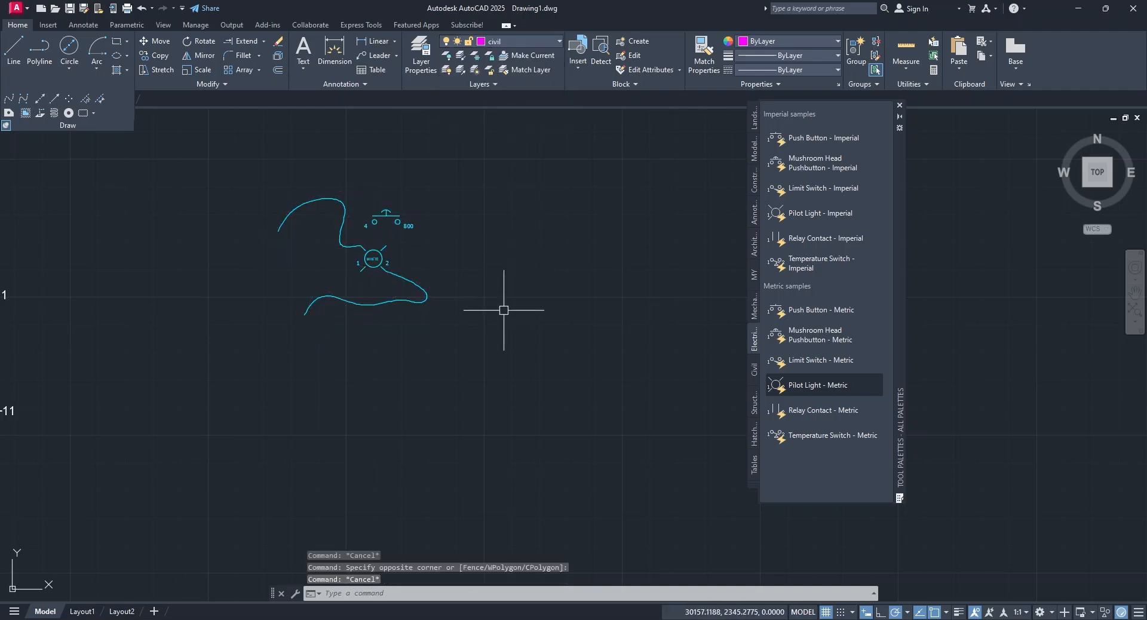
Scale the two splines and two electrical symbols by a factor of 100 about a base point southeast of them.
scroll(504, 310, "down", 8)
scroll(508, 311, "up", 8)
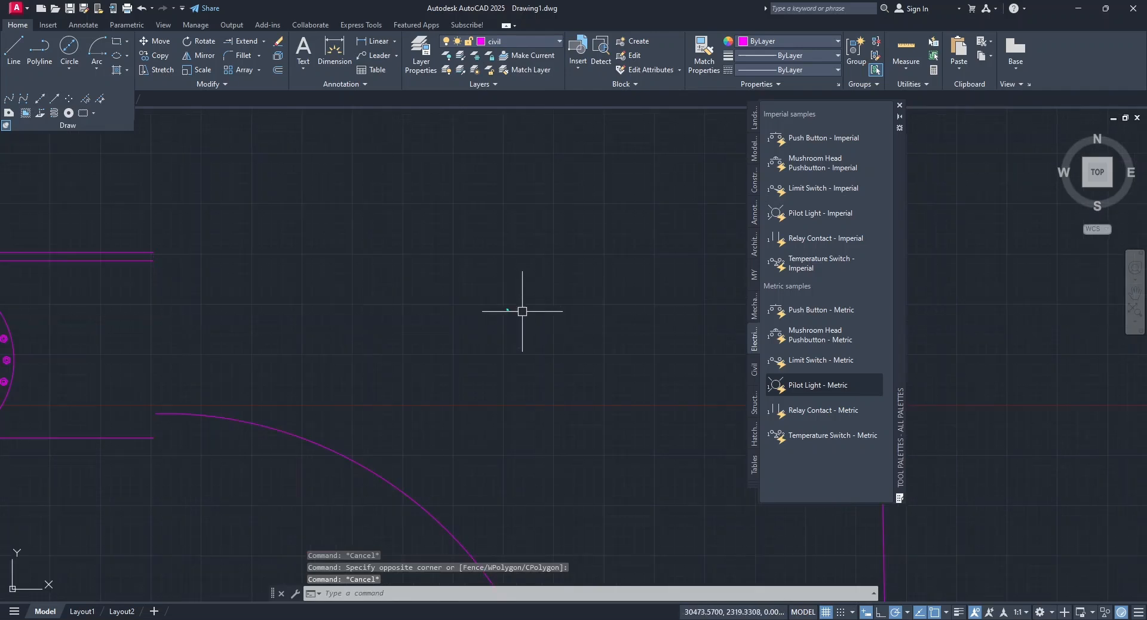
scroll(552, 320, "down", 8)
scroll(154, 256, "up", 1)
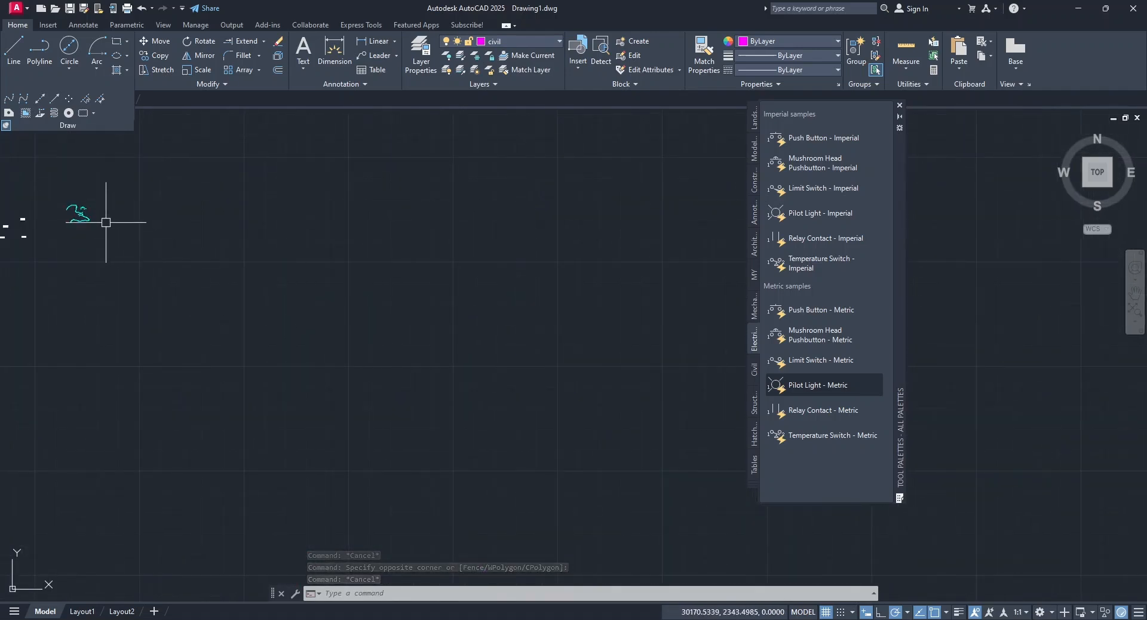
middle_click_drag(106, 221, 404, 384)
scroll(397, 384, "up", 5)
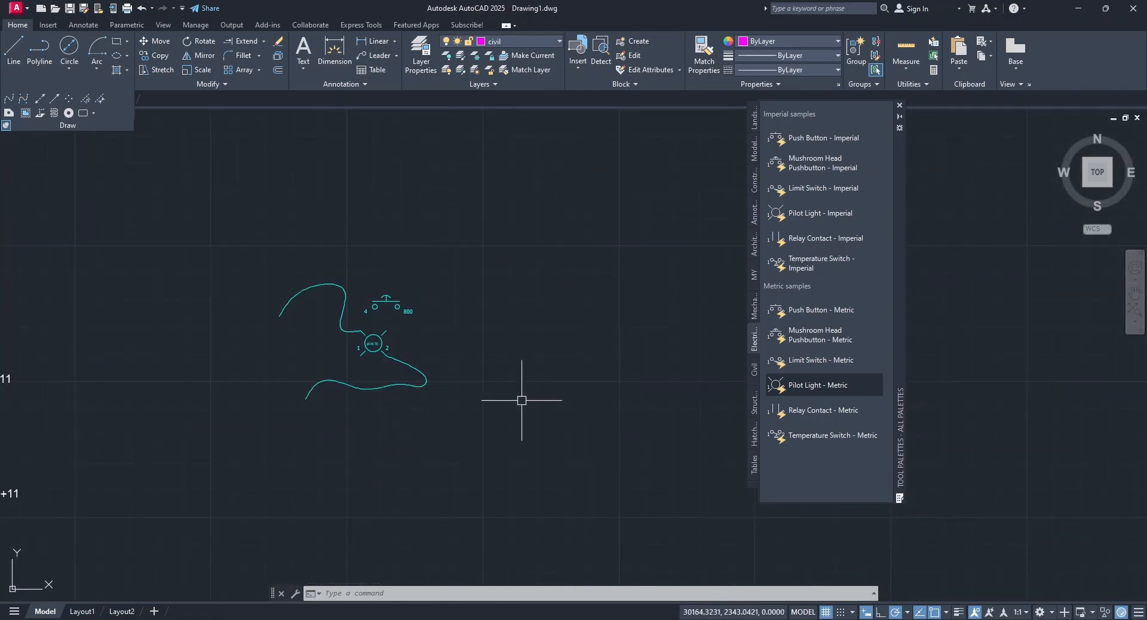
left_click(567, 415)
left_click(203, 235)
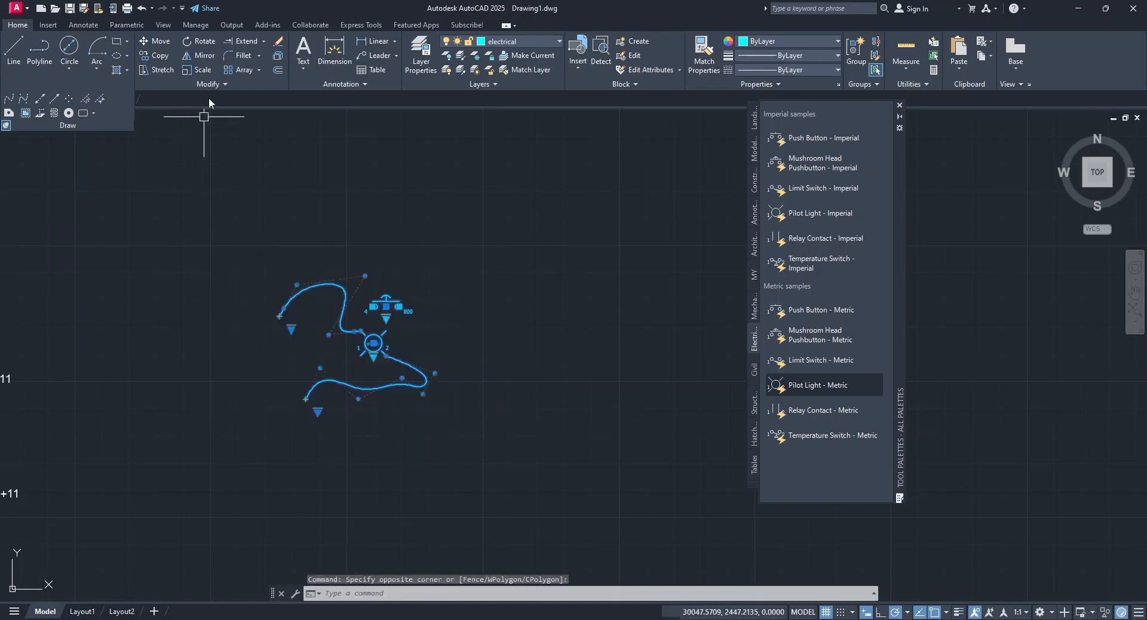
left_click(191, 68)
scroll(248, 205, "up", 6)
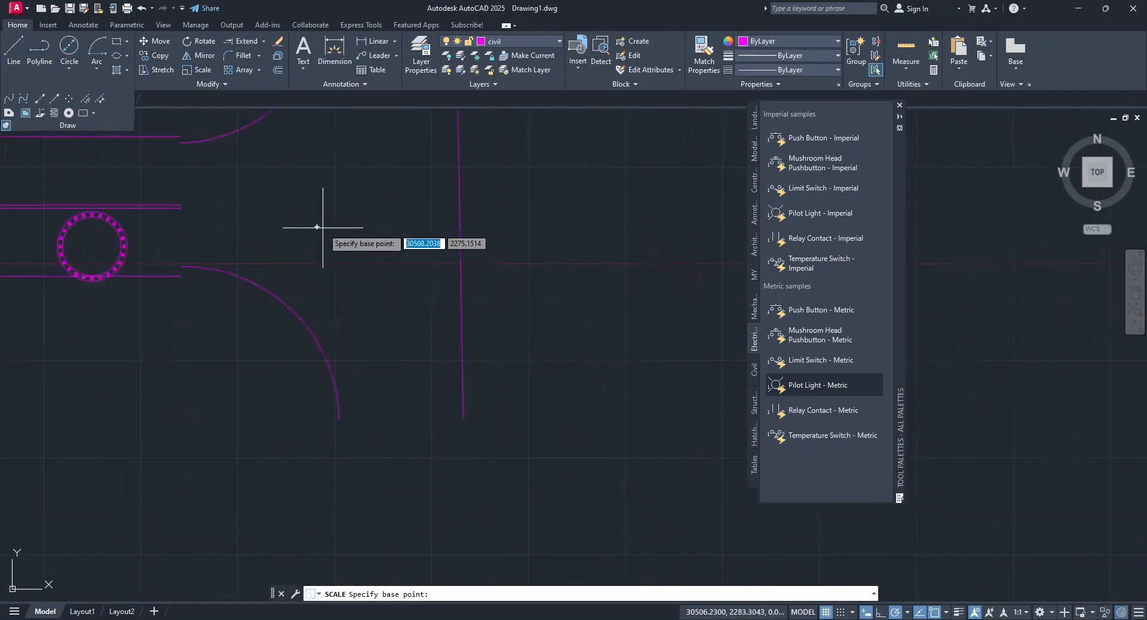
scroll(363, 240, "down", 2)
scroll(350, 235, "up", 3)
scroll(350, 235, "down", 2)
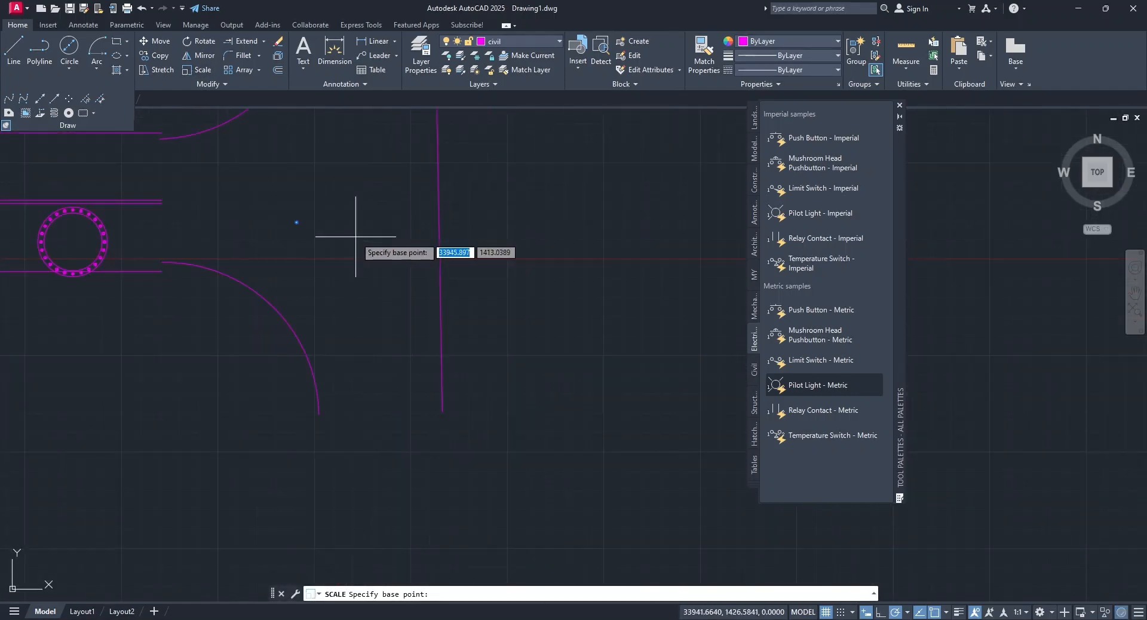
left_click(359, 291)
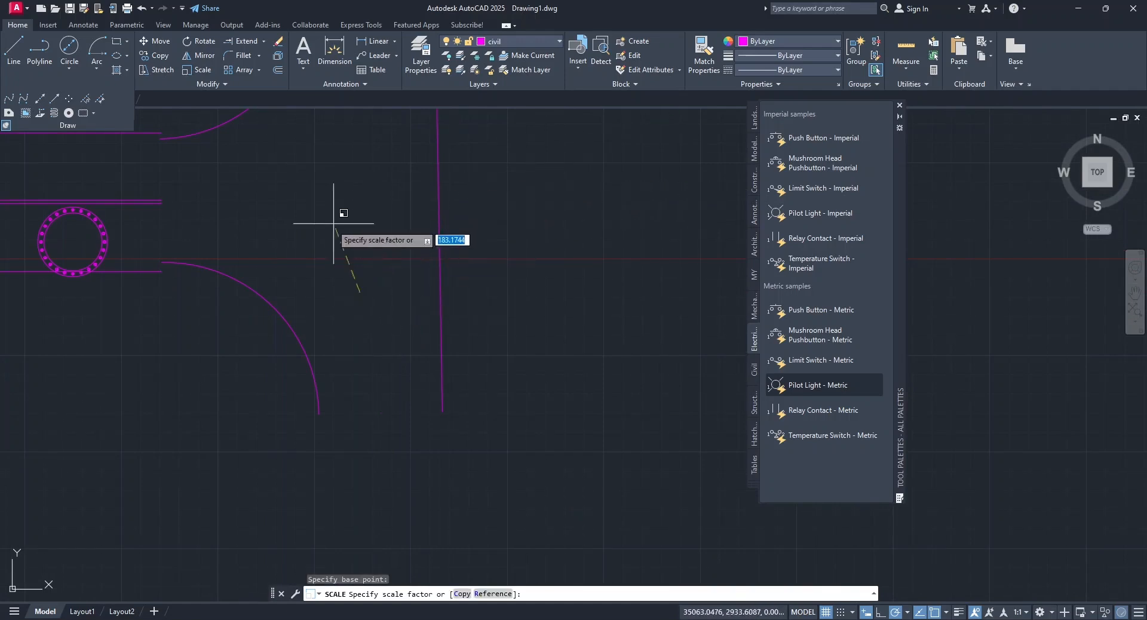
scroll(384, 225, "up", 6)
scroll(384, 225, "down", 8)
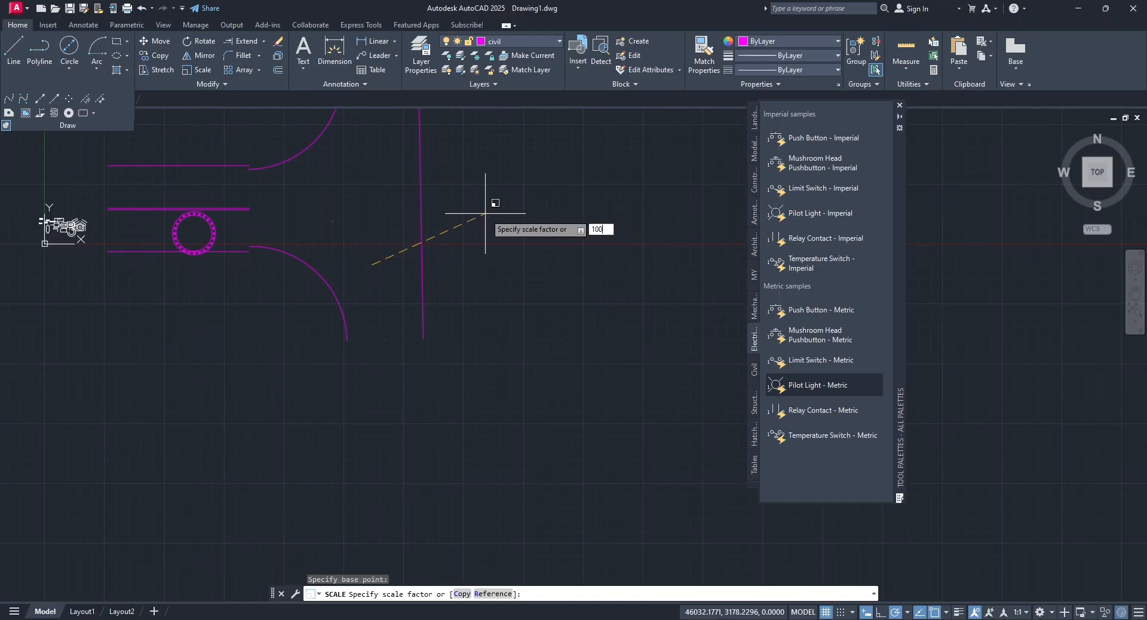
key("Return")
Scale the two splines and two electrical symbols again about a base point on their west side, picking the scale factor on screen.
scroll(407, 303, "down", 14)
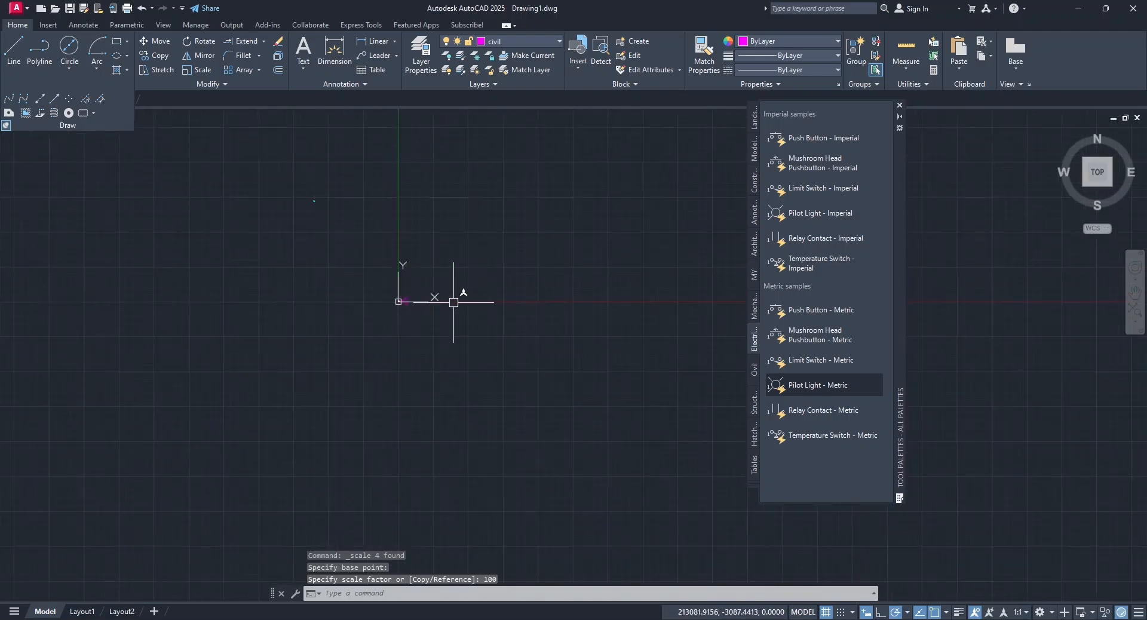
scroll(323, 190, "up", 10)
scroll(211, 324, "up", 3)
middle_click_drag(212, 324, 308, 375)
scroll(308, 372, "down", 2)
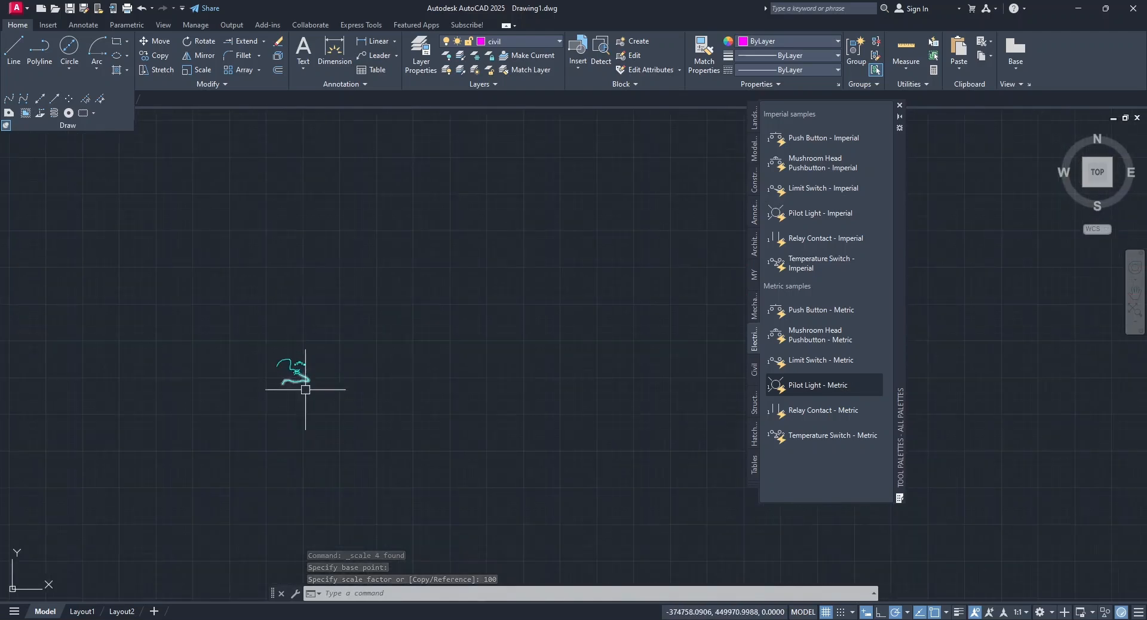
left_click(319, 390)
left_click(234, 327)
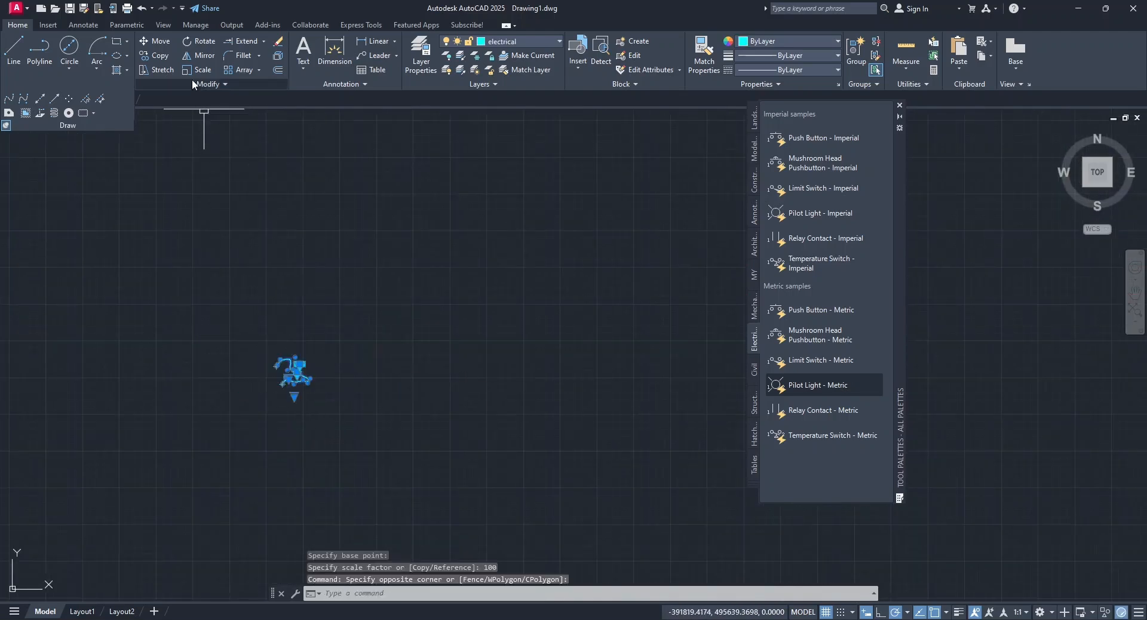
key("Return")
left_click(284, 373)
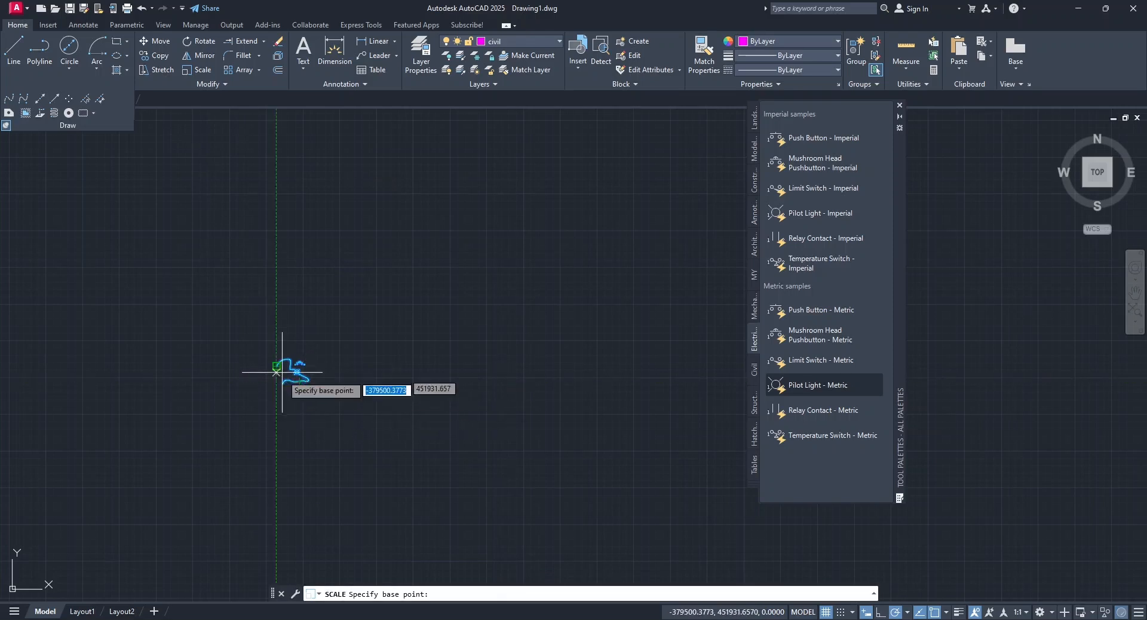
scroll(424, 272, "down", 15)
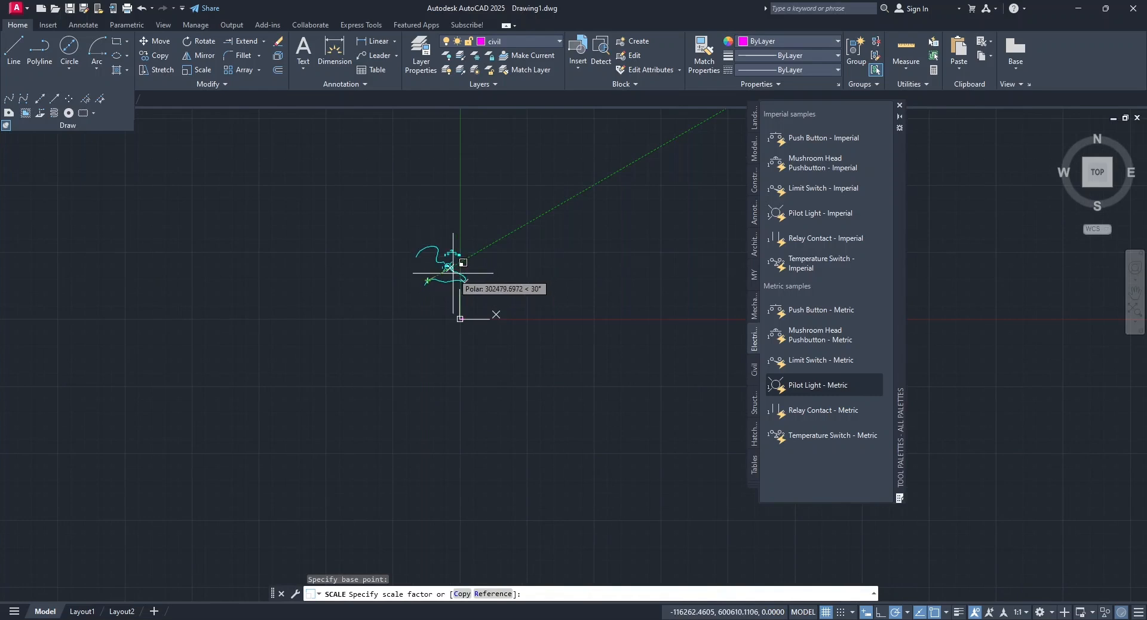
left_click(452, 268)
Move the splines and electrical symbols down beside the magenta civil objects, placing them just east of them.
scroll(490, 275, "up", 5)
left_click(428, 361)
left_click(302, 248)
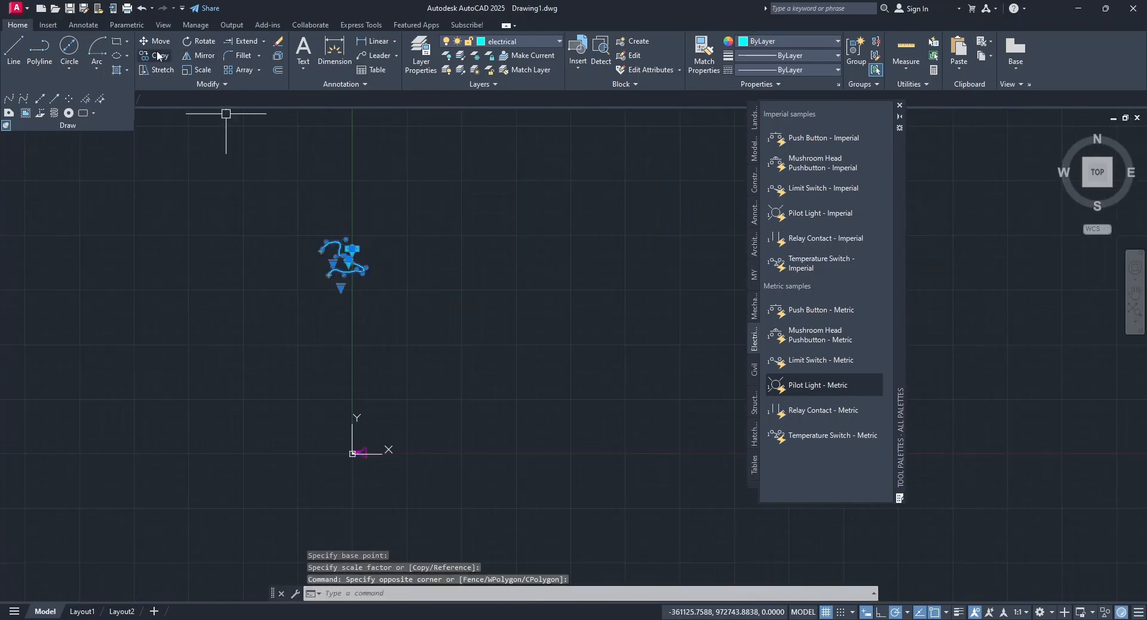
left_click(380, 239)
scroll(434, 488, "up", 6)
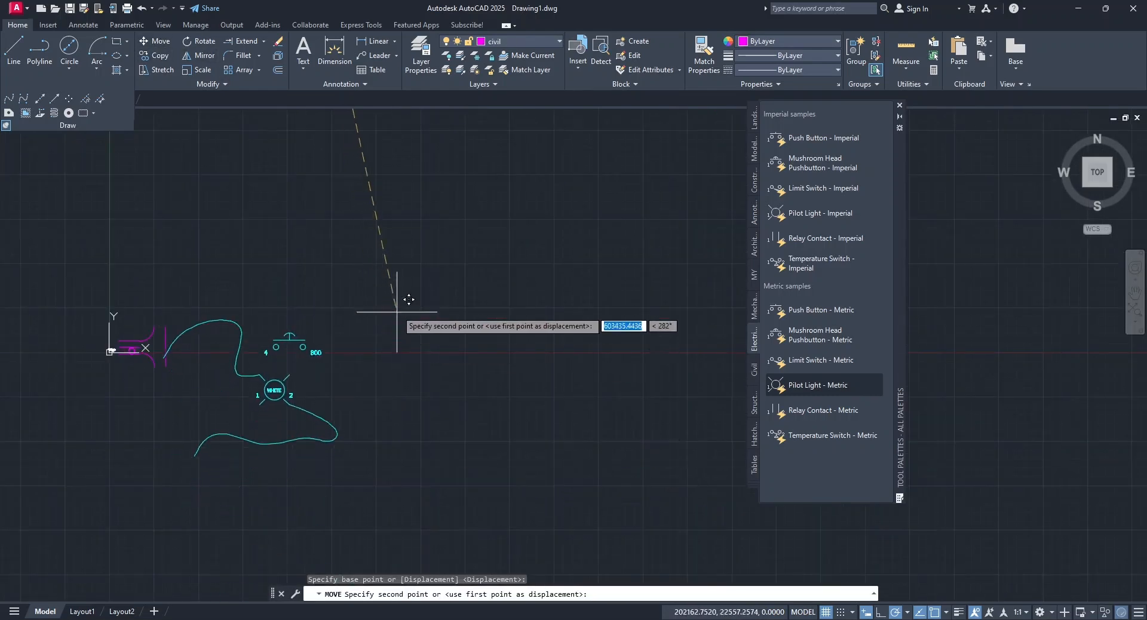
left_click(445, 294)
middle_click_drag(599, 350, 621, 293)
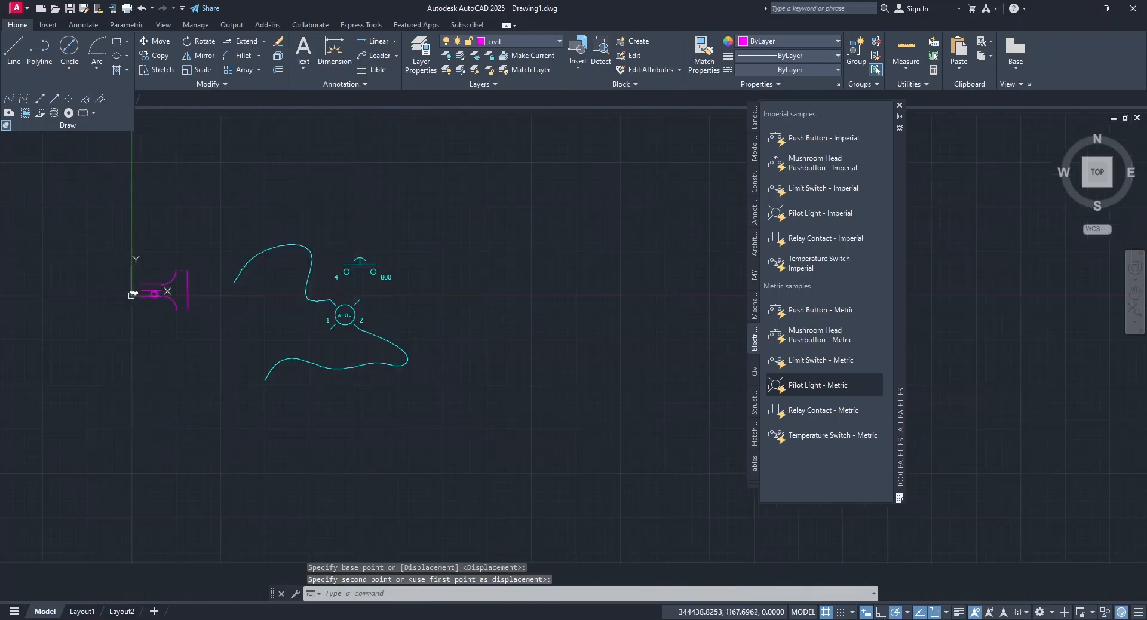
Make the Arch layer current and show the metric samples of the Architectural tool palette.
left_click(508, 41)
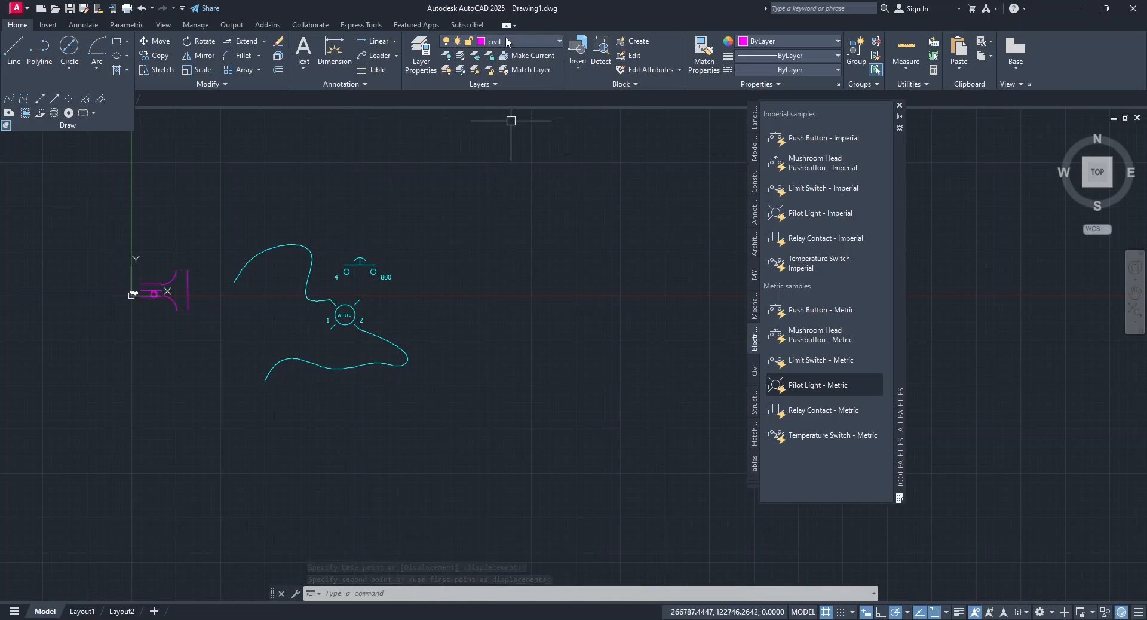
left_click(505, 39)
left_click(507, 68)
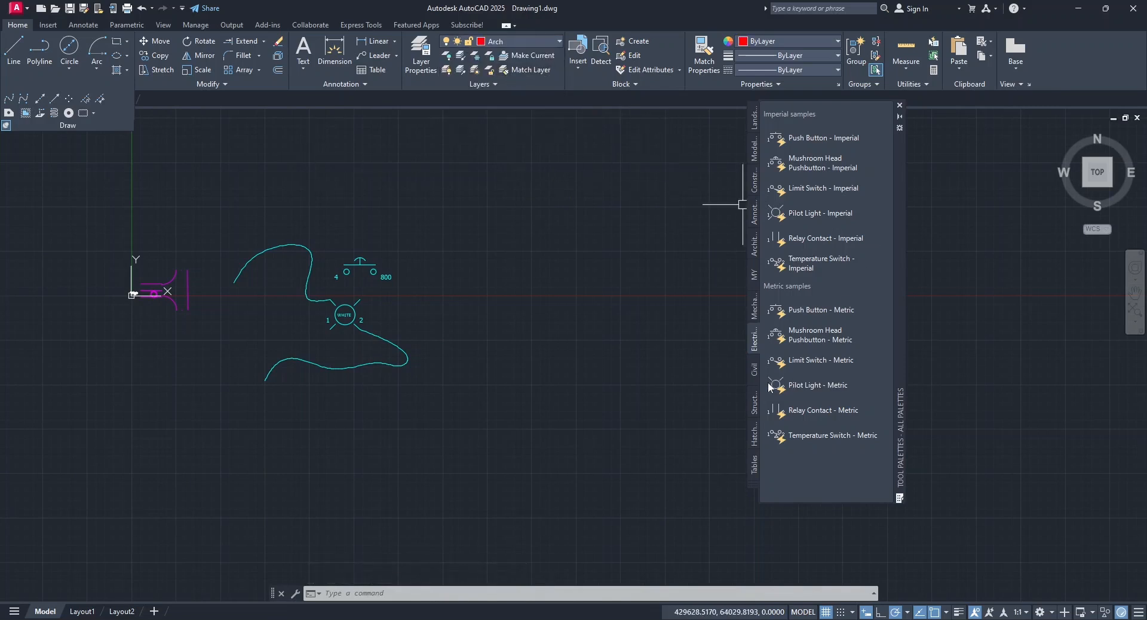
left_click(755, 481)
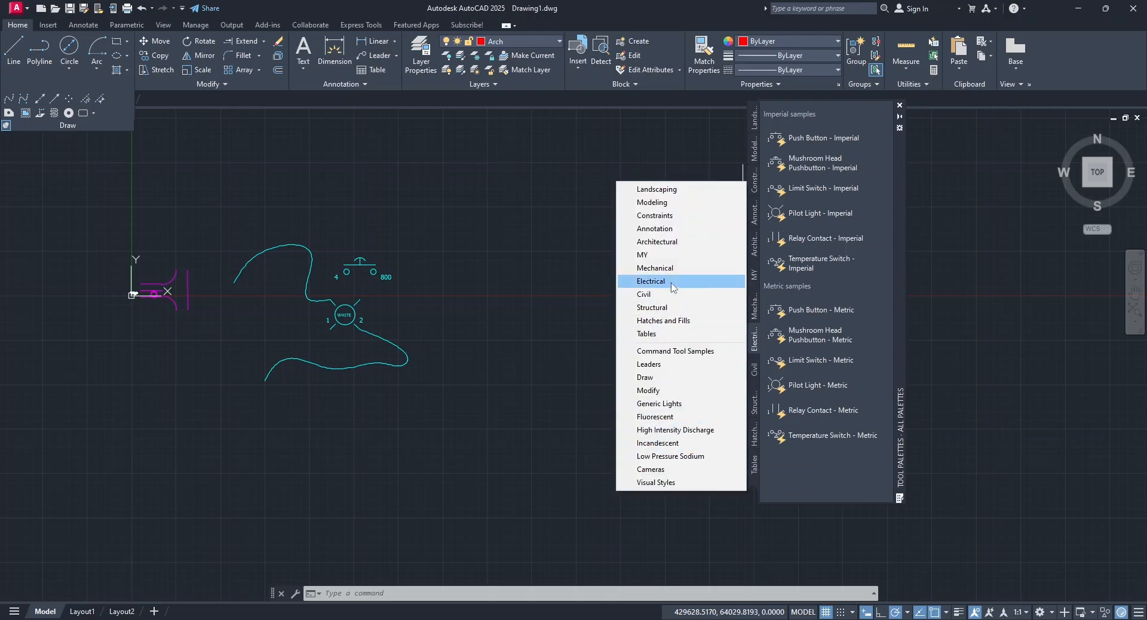
left_click(671, 242)
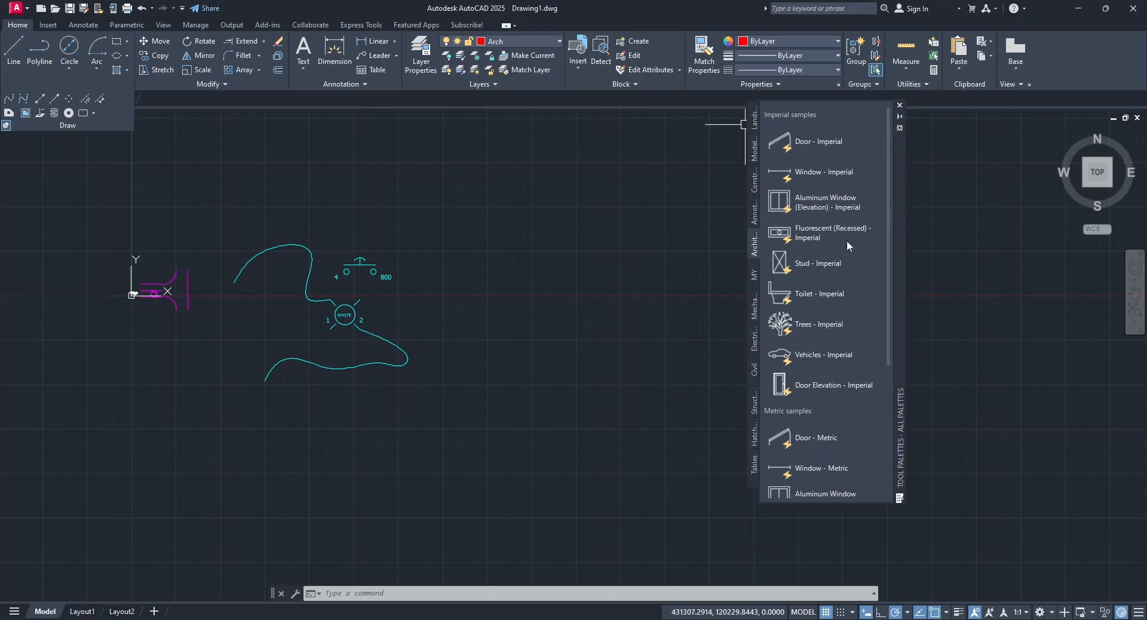
scroll(847, 240, "down", 5)
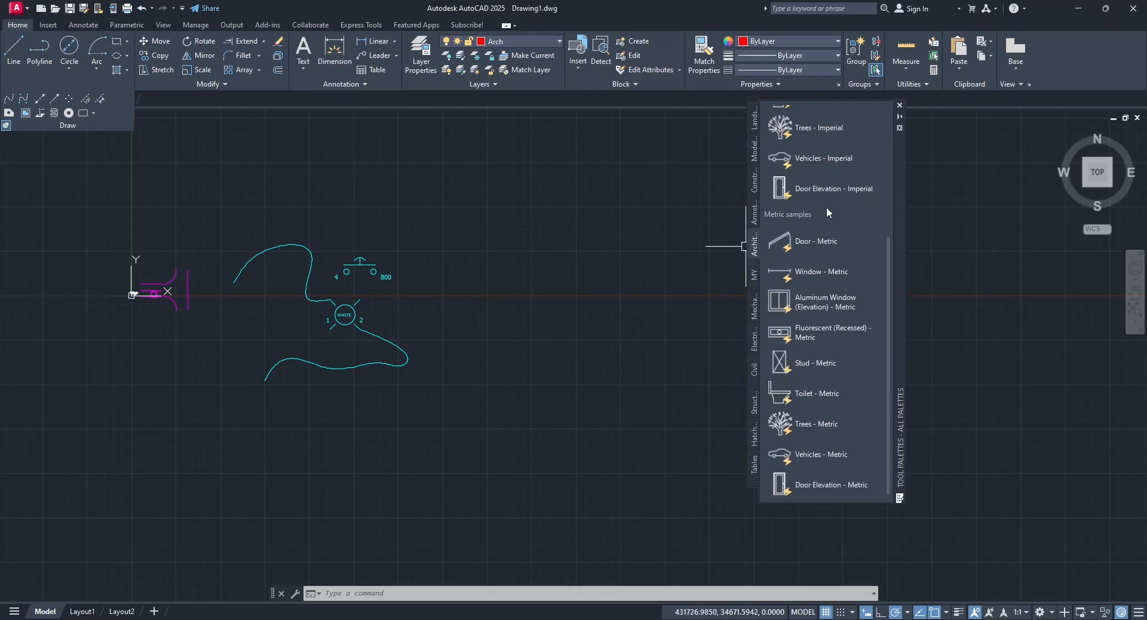
Insert a Window - Metric block east of the electrical symbols and stretch its length to the farthest preset increment.
left_click(818, 274)
scroll(507, 286, "up", 10)
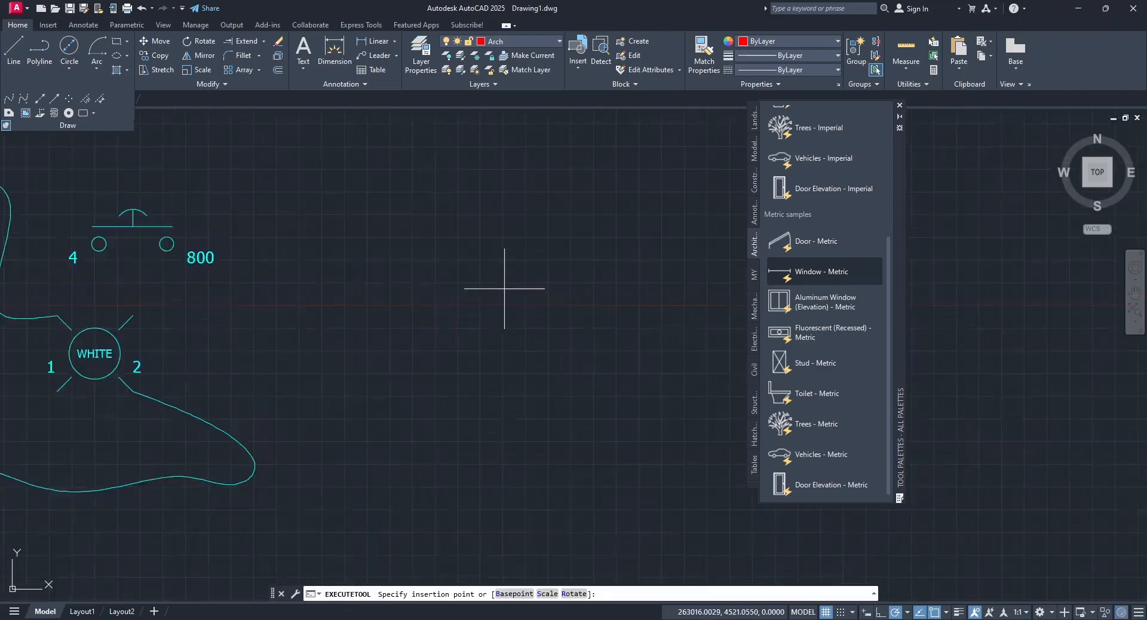
left_click(444, 321)
scroll(437, 316, "up", 8)
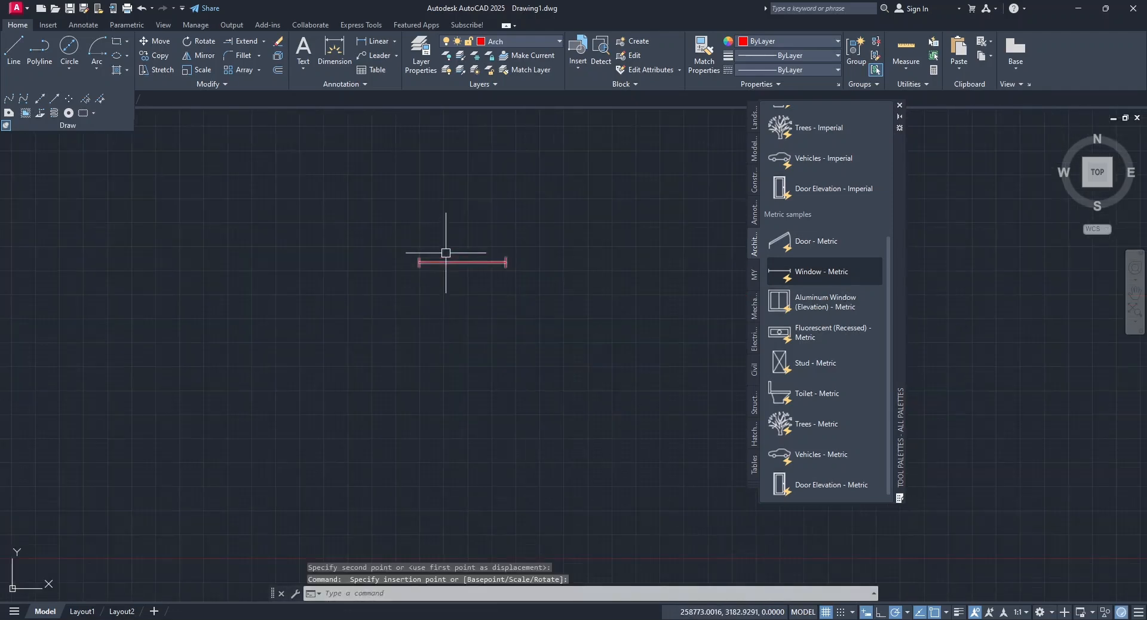
scroll(498, 265, "up", 5)
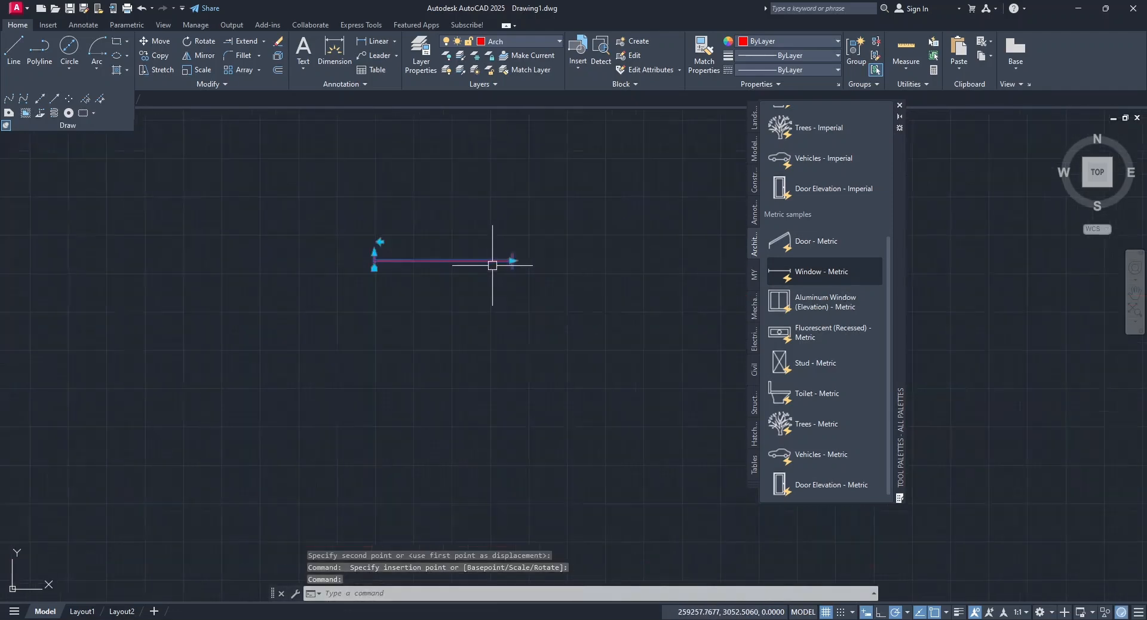
left_click(522, 258)
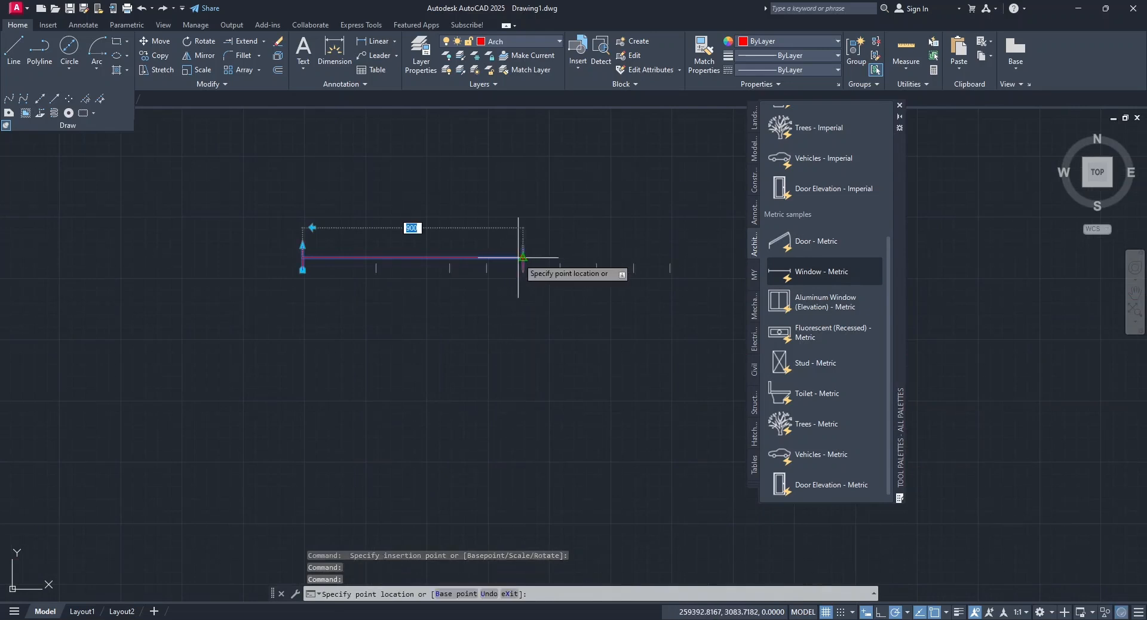
left_click(670, 257)
key("Escape")
scroll(666, 277, "down", 4)
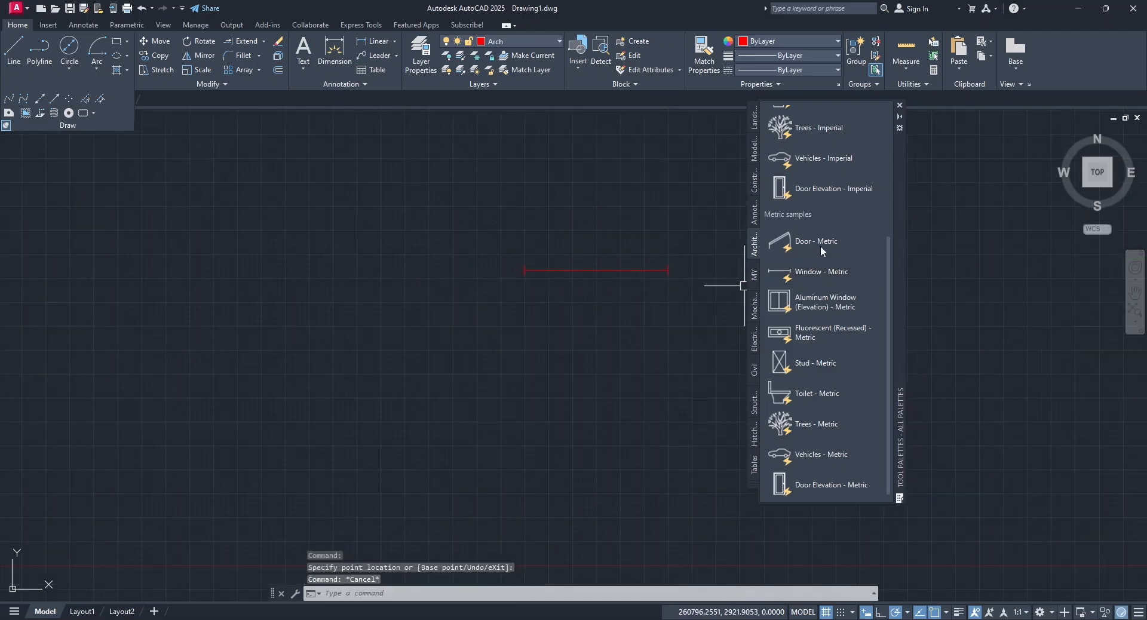
Insert a Door - Metric block west of the window, set to Open 90º with a width of 1000.
left_click(818, 241)
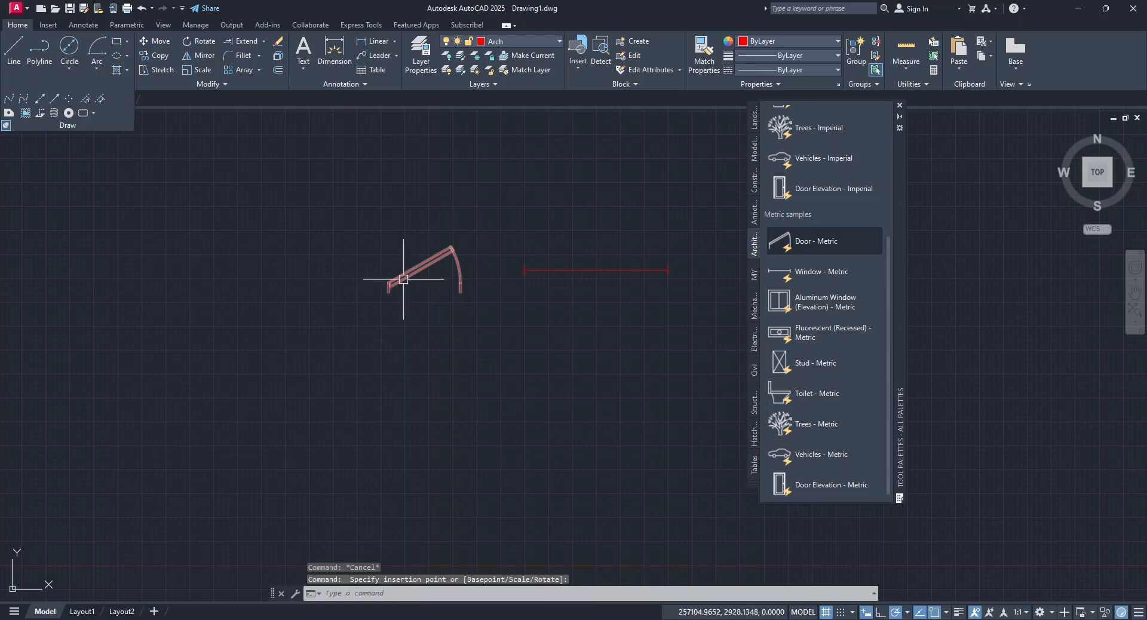
left_click(403, 279)
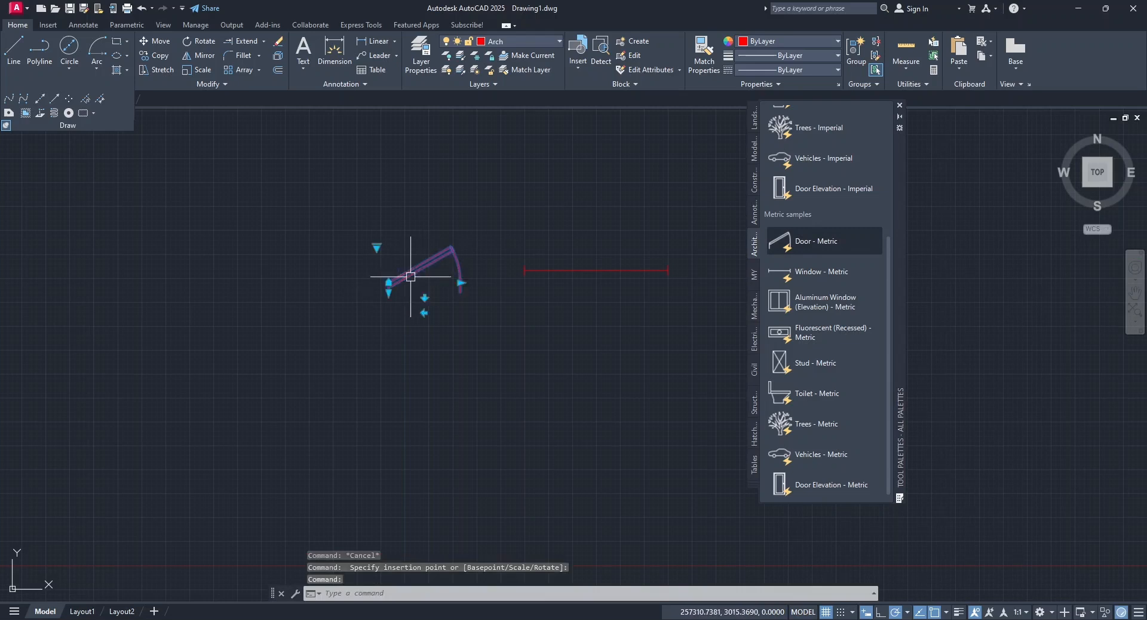
left_click(377, 248)
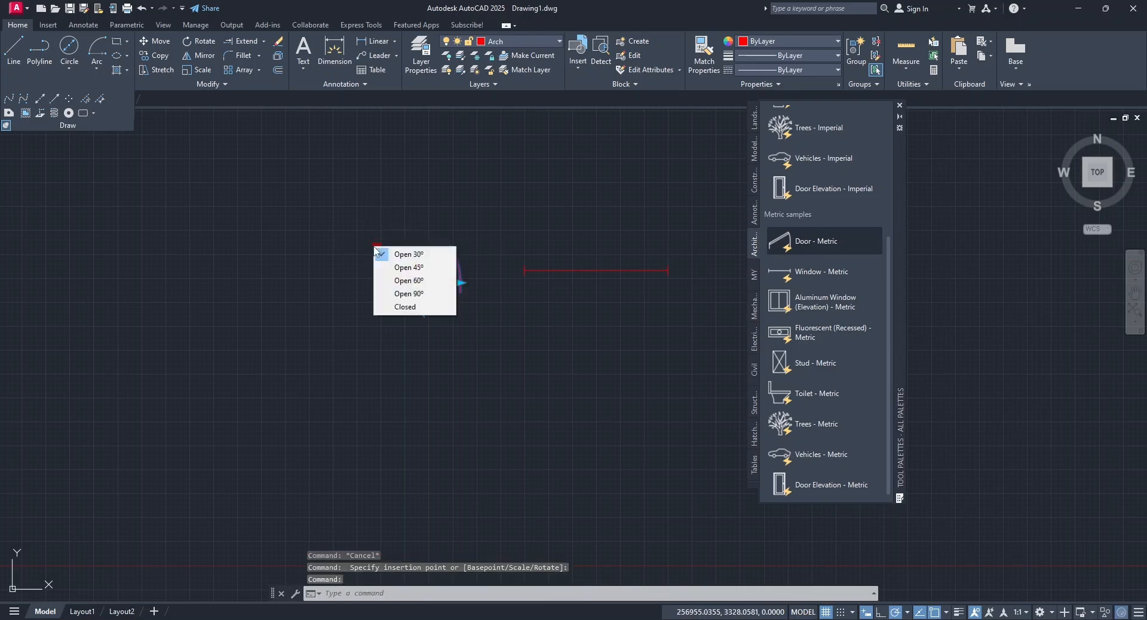
left_click(387, 294)
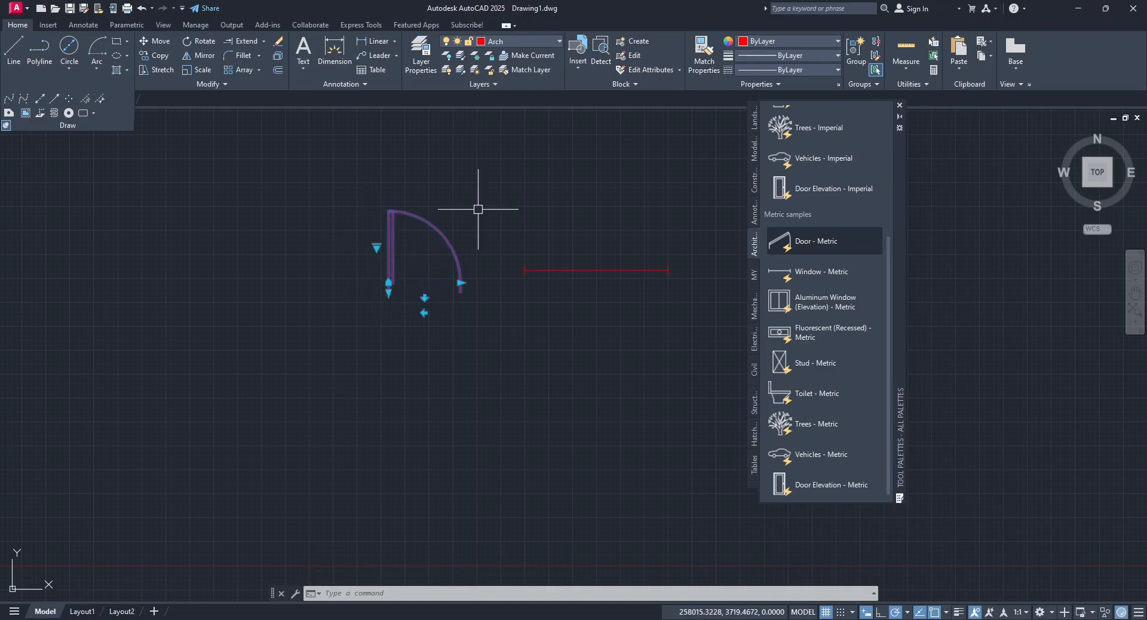
left_click(460, 283)
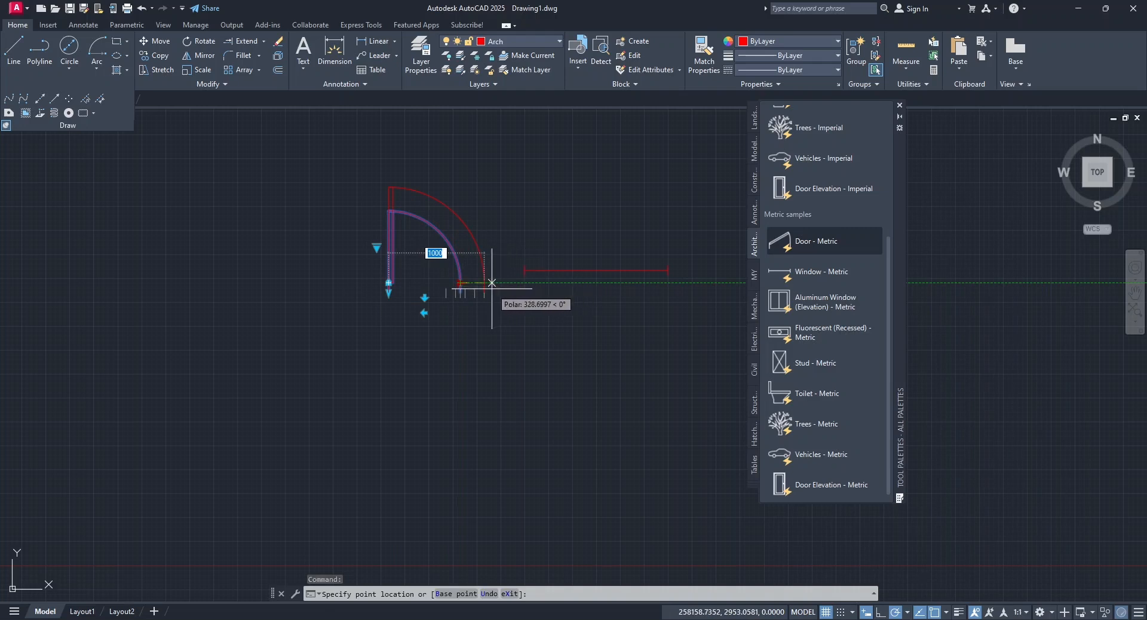
left_click(491, 283)
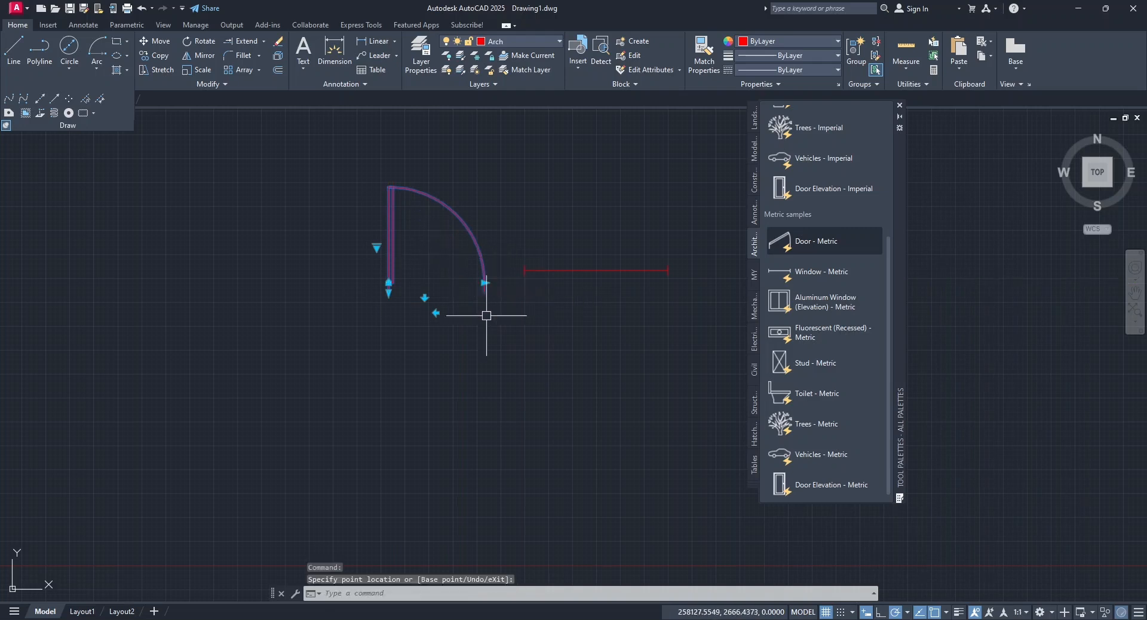
Try flipping the door's hinge side and its swing direction, reversing each flip.
left_click(436, 312)
left_click(436, 312)
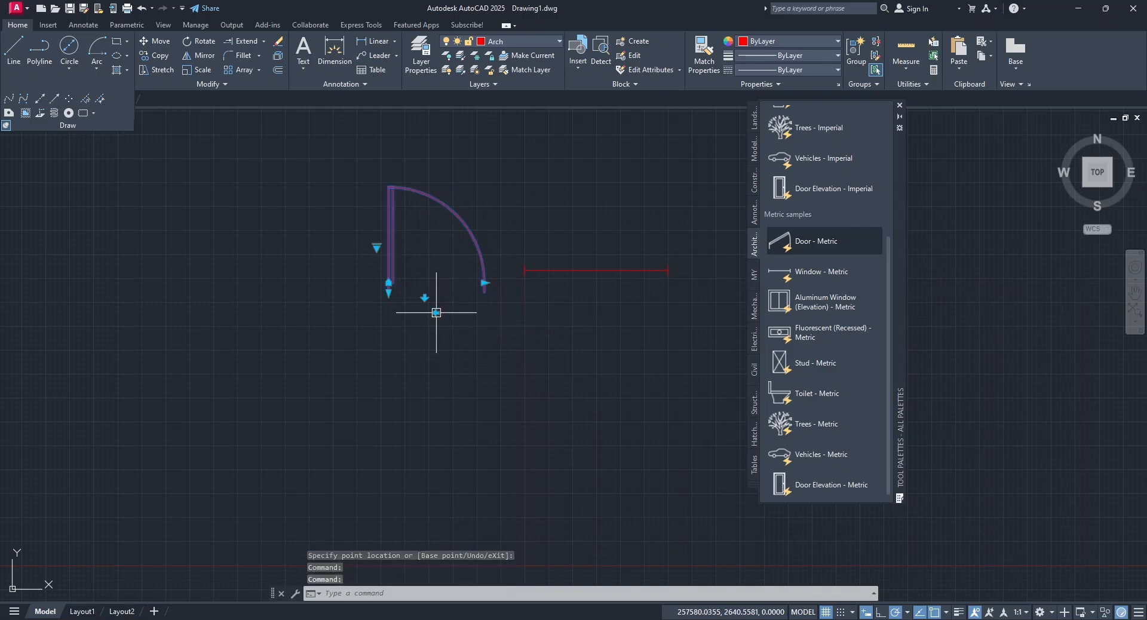
left_click(426, 295)
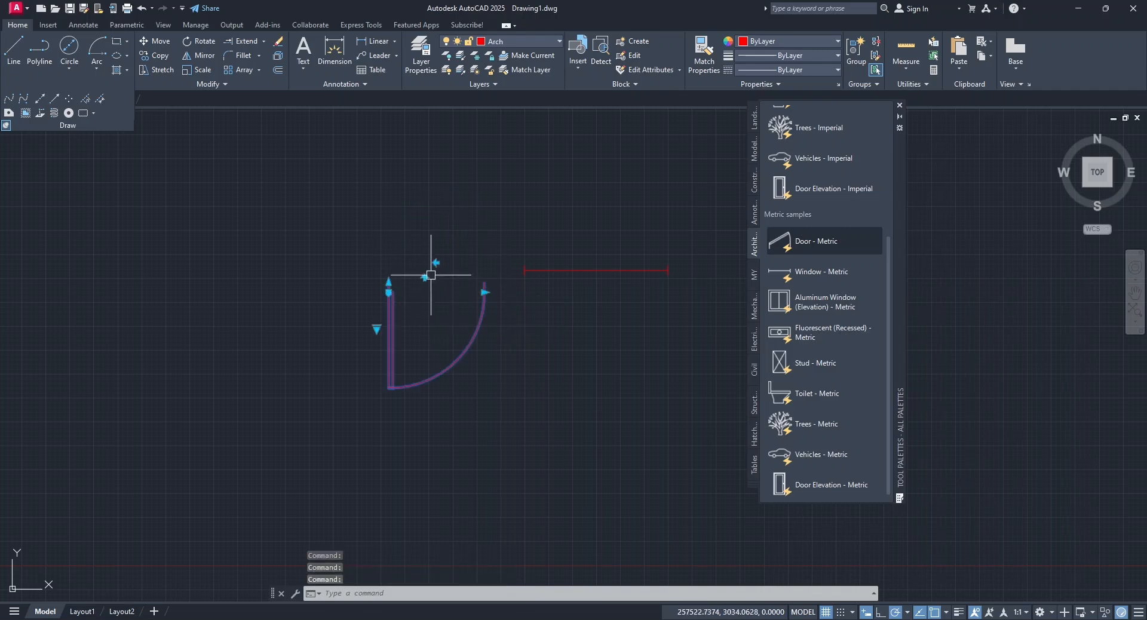
key("ctrl+z")
Insert a Trees - Metric block west of the door and set its type to Type 1 Evergreen (Plan).
left_click(815, 424)
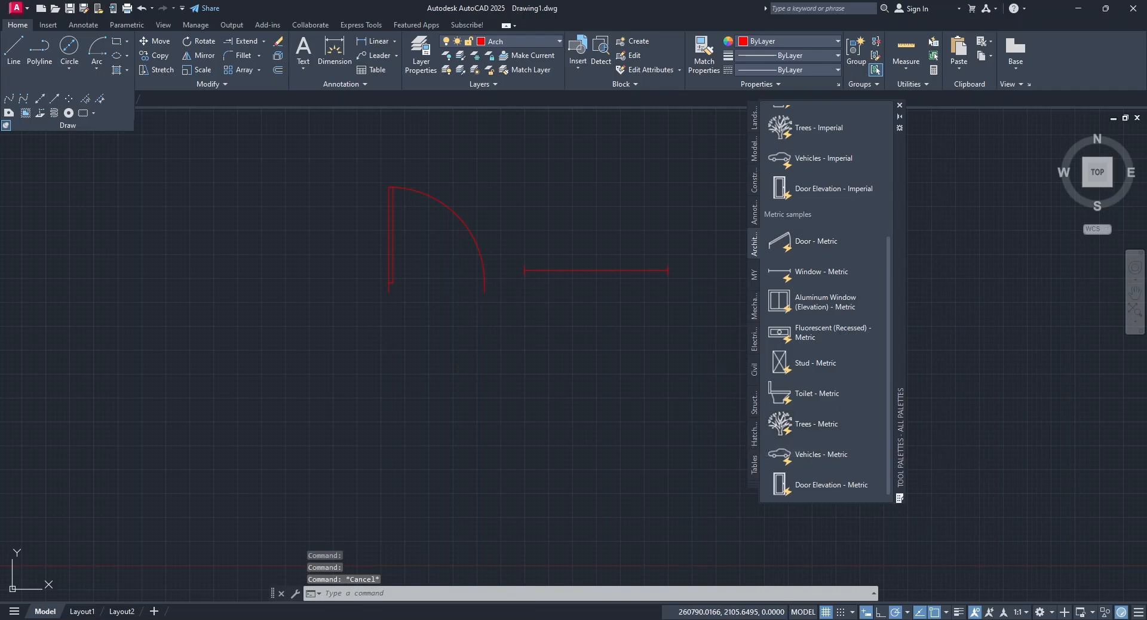
left_click(186, 338)
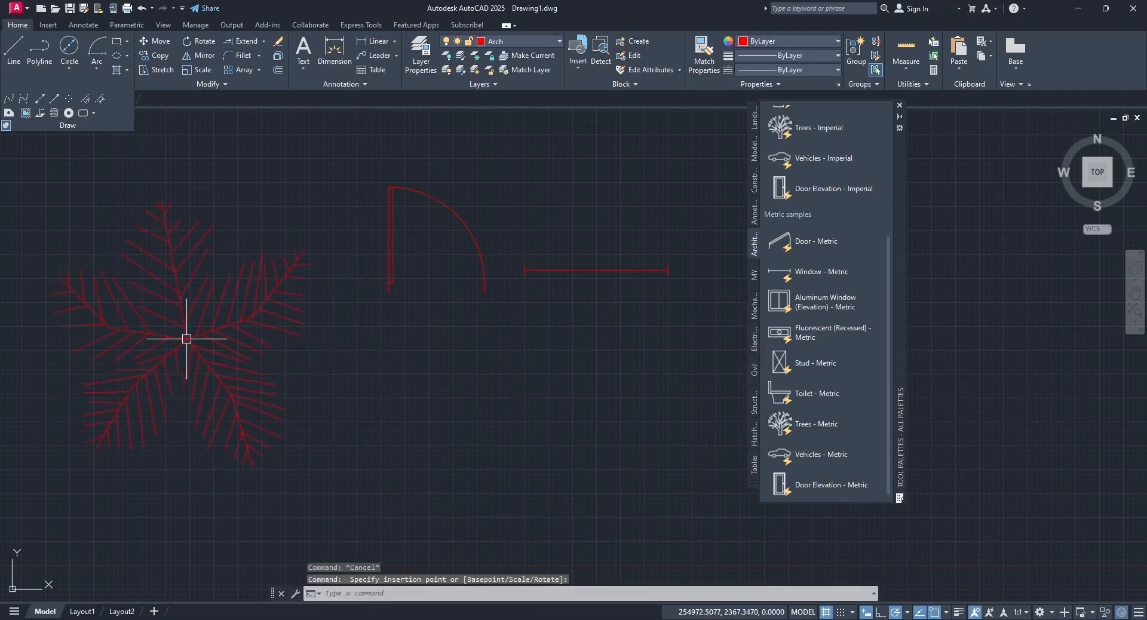
left_click(182, 330)
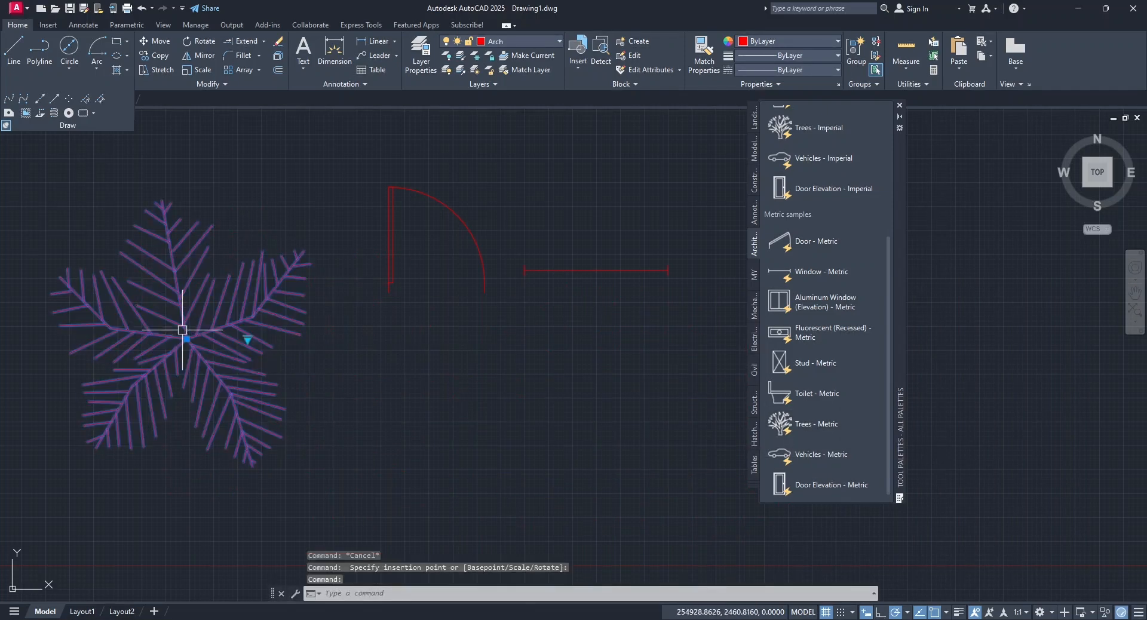
left_click(247, 338)
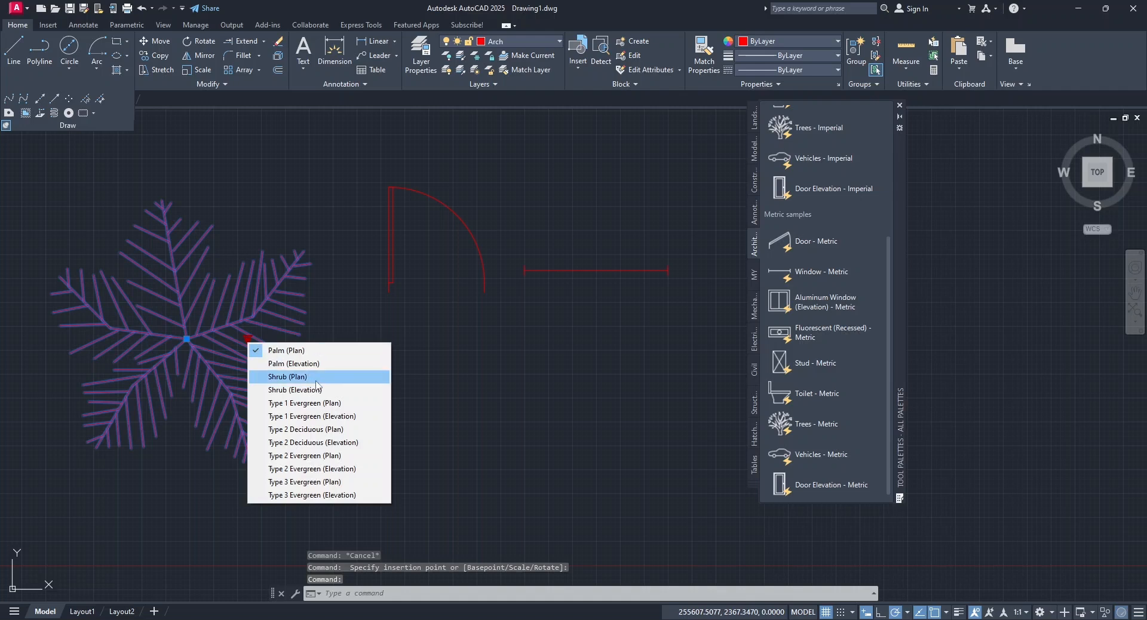
left_click(308, 403)
Switch the tree to Type 2 Evergreen (Plan) and finally to Type 3 Evergreen (Plan).
left_click(247, 339)
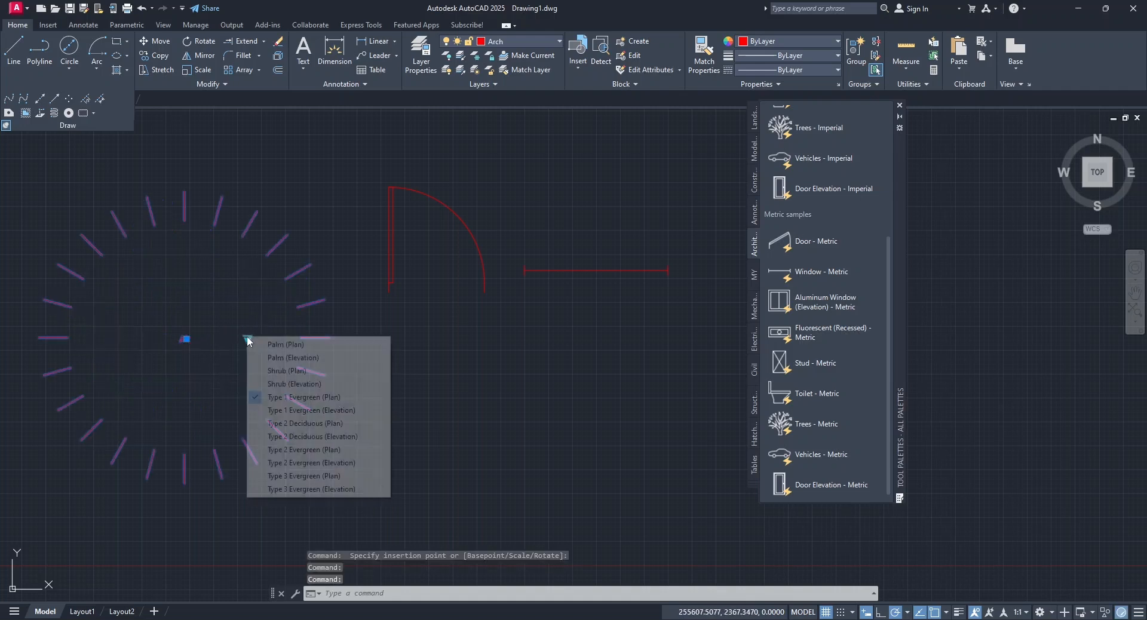
left_click(302, 449)
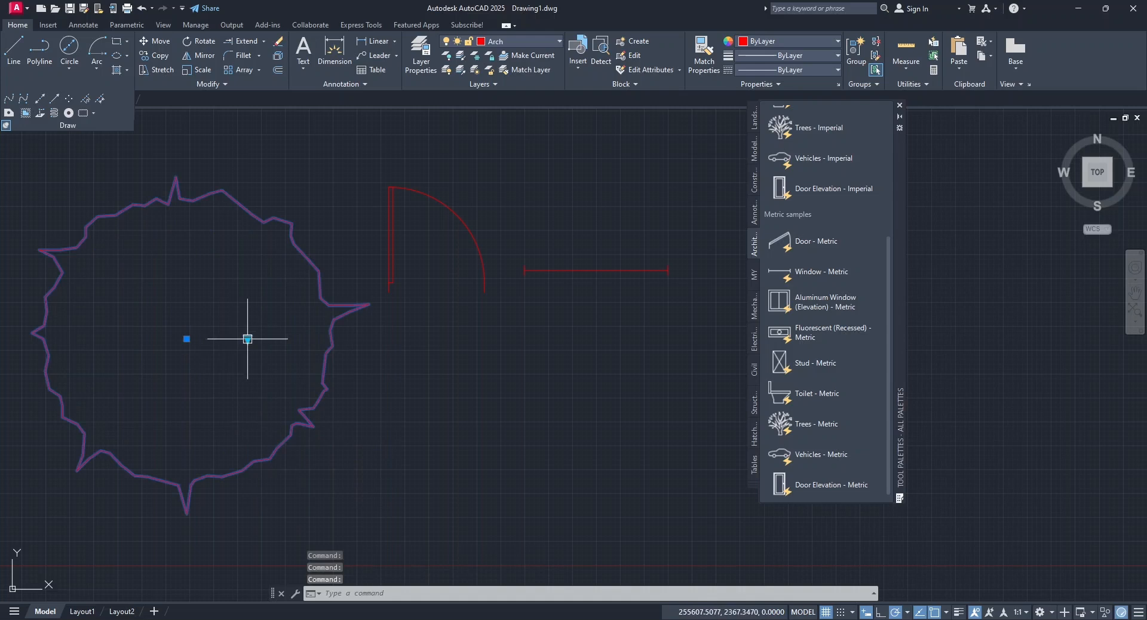
left_click(248, 339)
left_click(305, 472)
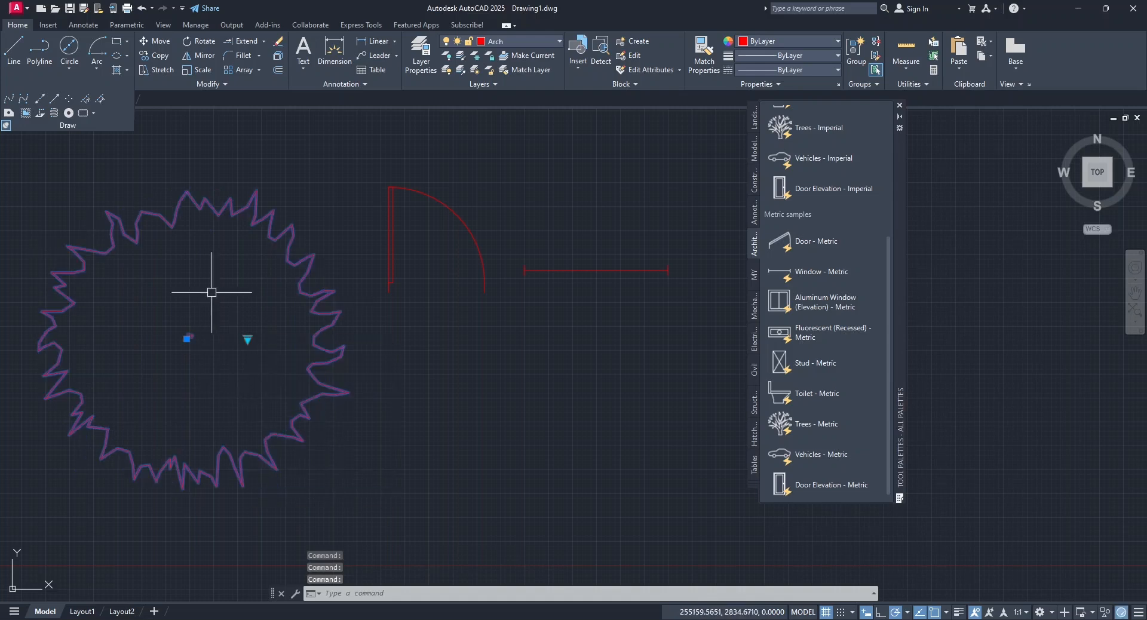
key("Escape")
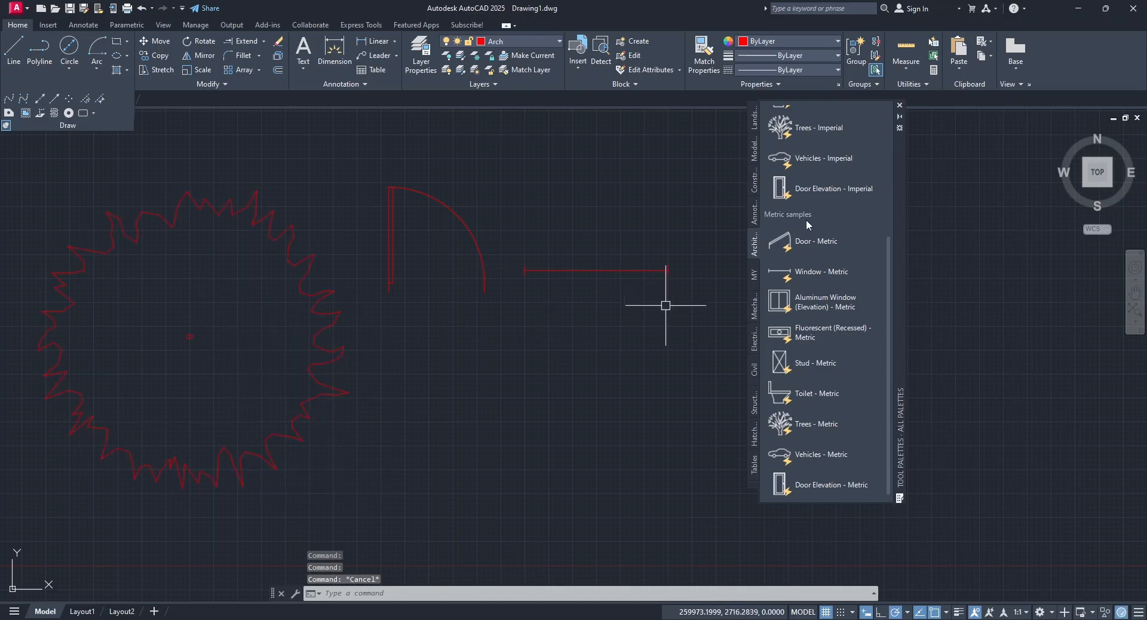
Insert a Vehicles - Metric block below the door and window and set its view to Sports Car (Top).
left_click(820, 455)
scroll(582, 397, "down", 5)
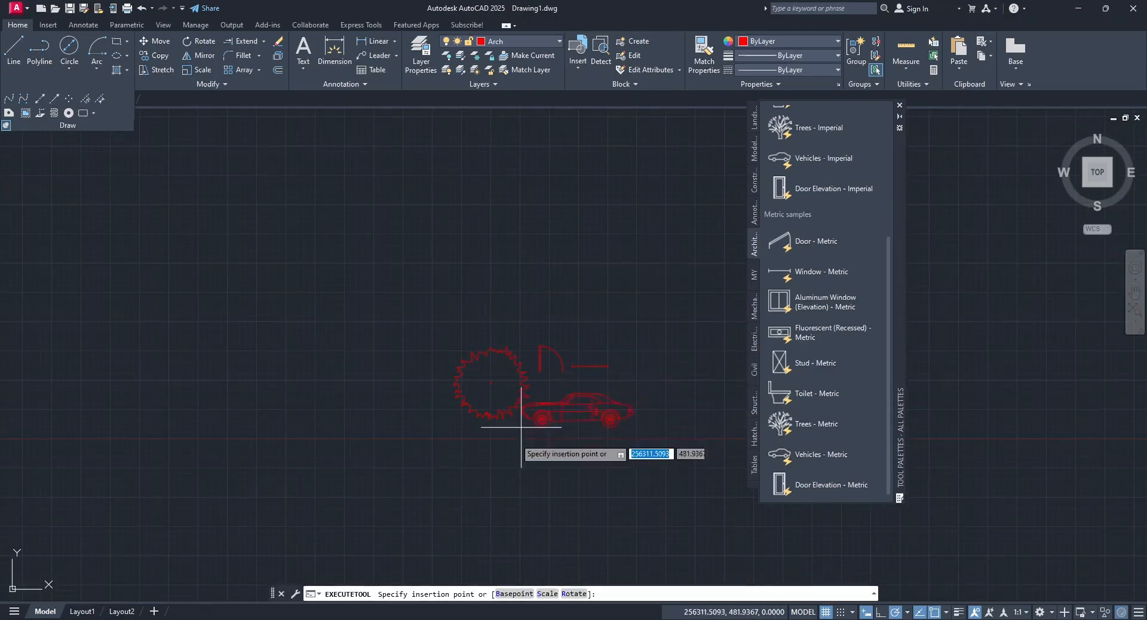
left_click(541, 467)
left_click(586, 439)
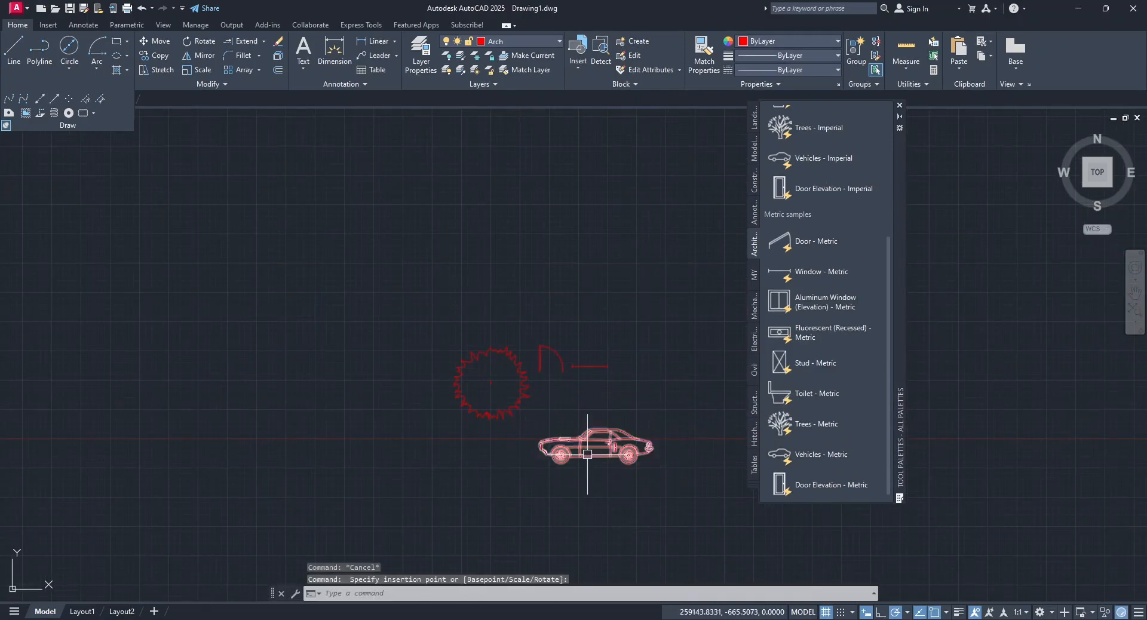
left_click(533, 469)
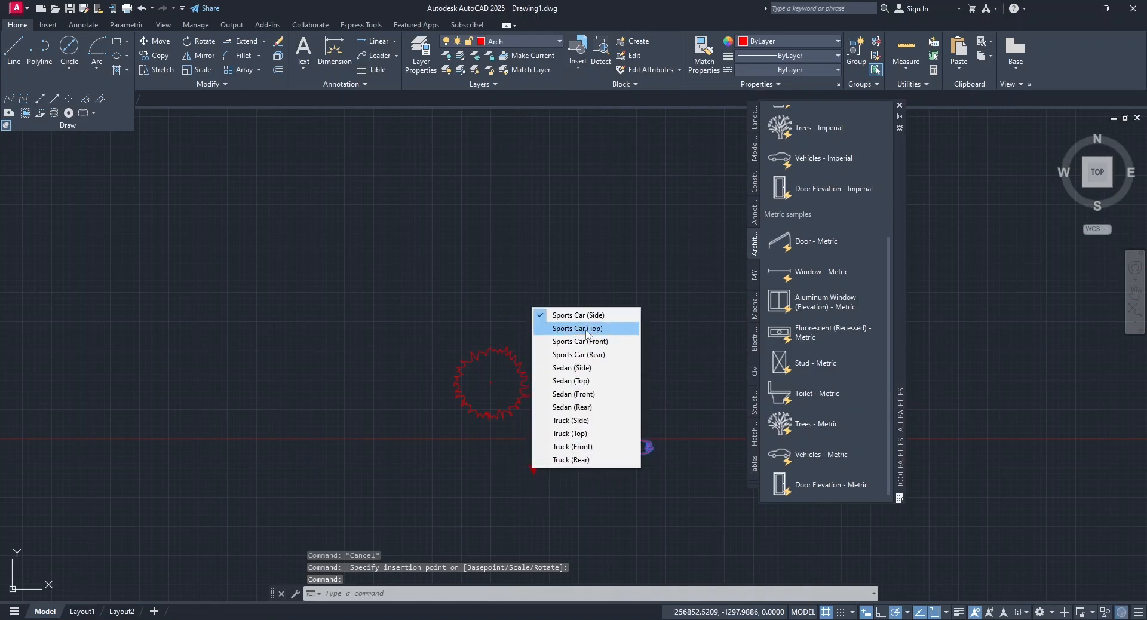
left_click(558, 325)
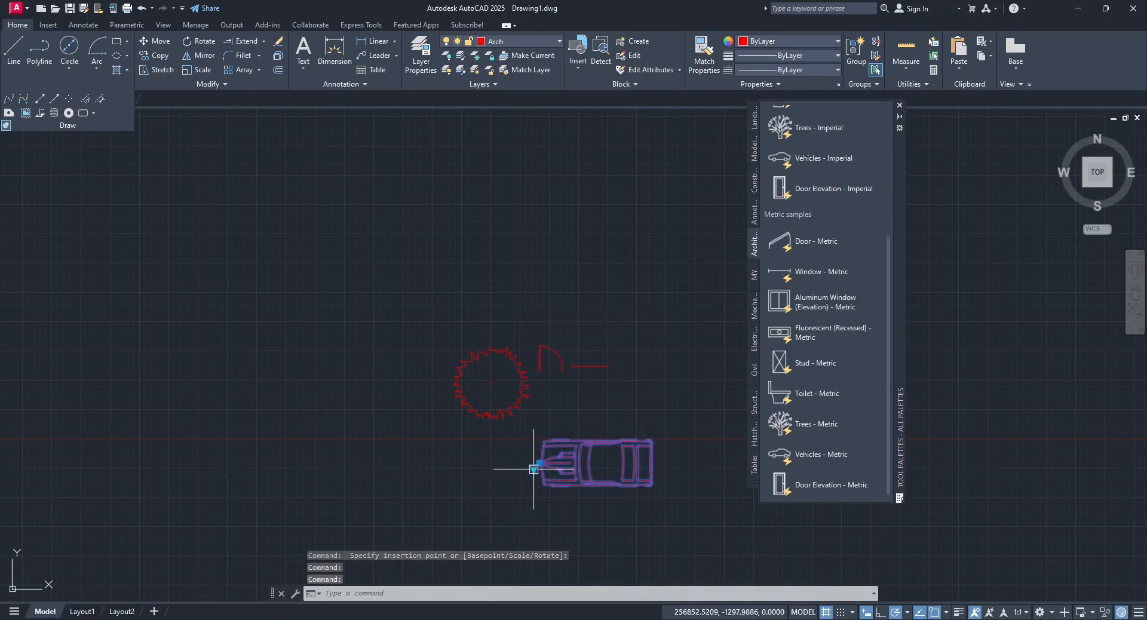
Switch the vehicle block to Truck (Top), Truck (Rear) and finally Truck (Side).
left_click(534, 468)
left_click(570, 433)
left_click(536, 469)
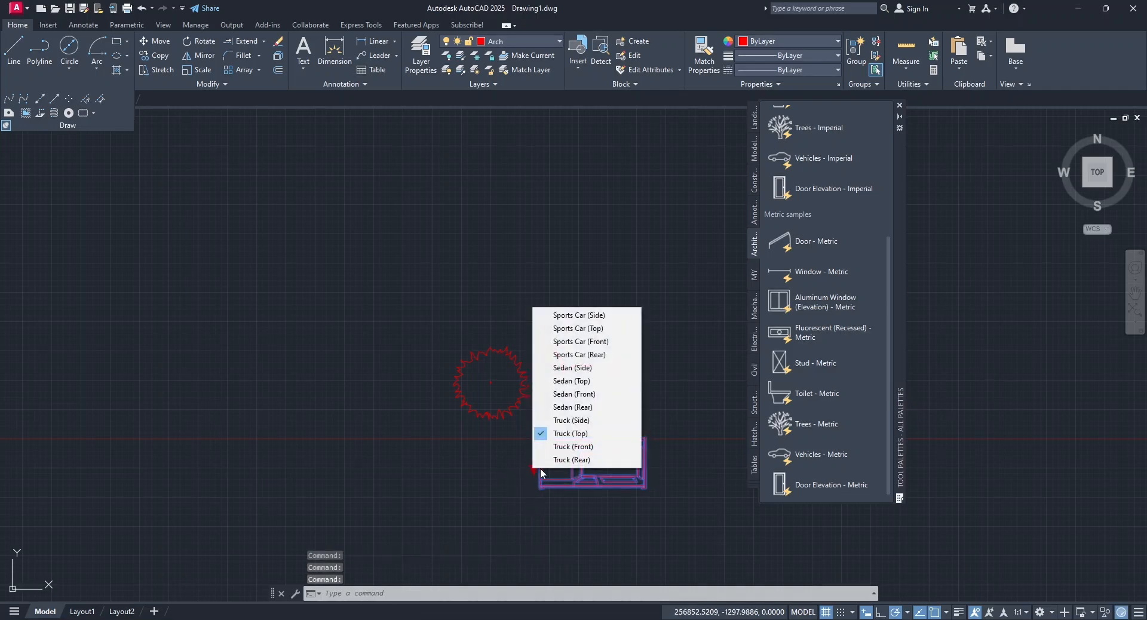
left_click(558, 459)
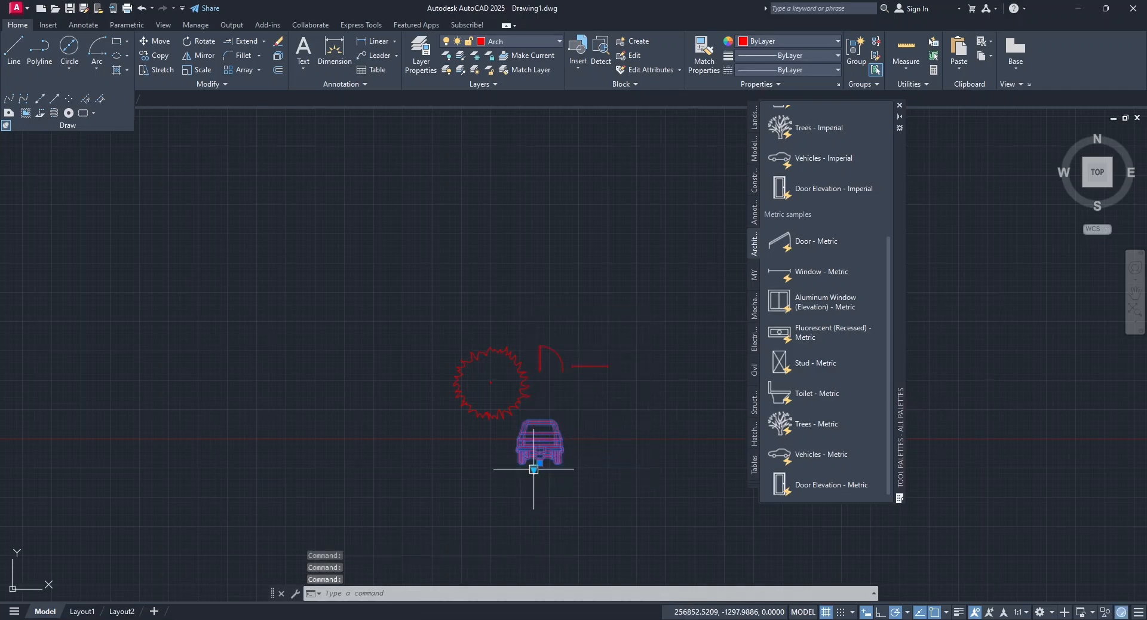
left_click(534, 469)
left_click(559, 420)
key("Escape")
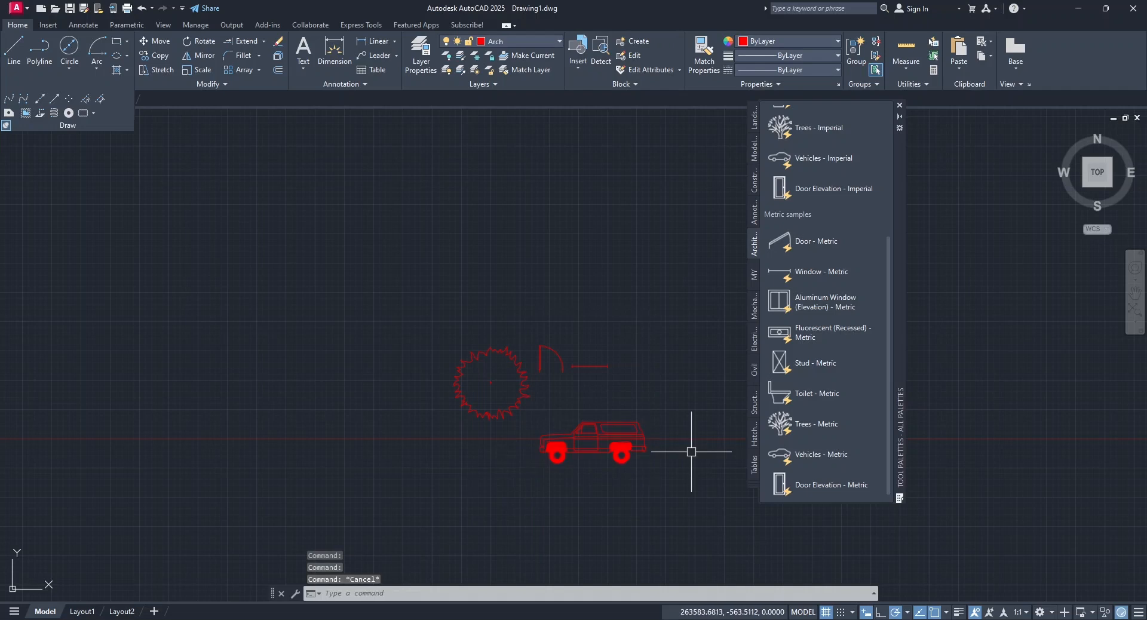
Look through the Mechanical, Electrical, Civil, Structural, hatch and Tables tool palettes, ending with the tool palettes closed.
left_click(754, 313)
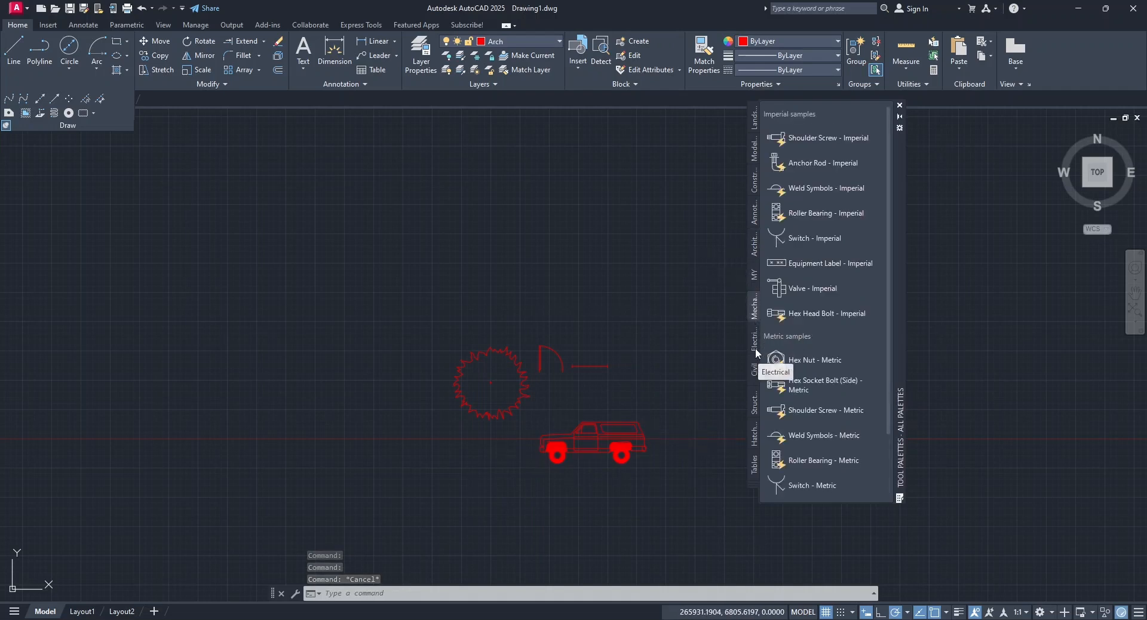
left_click(755, 352)
left_click(753, 368)
left_click(751, 402)
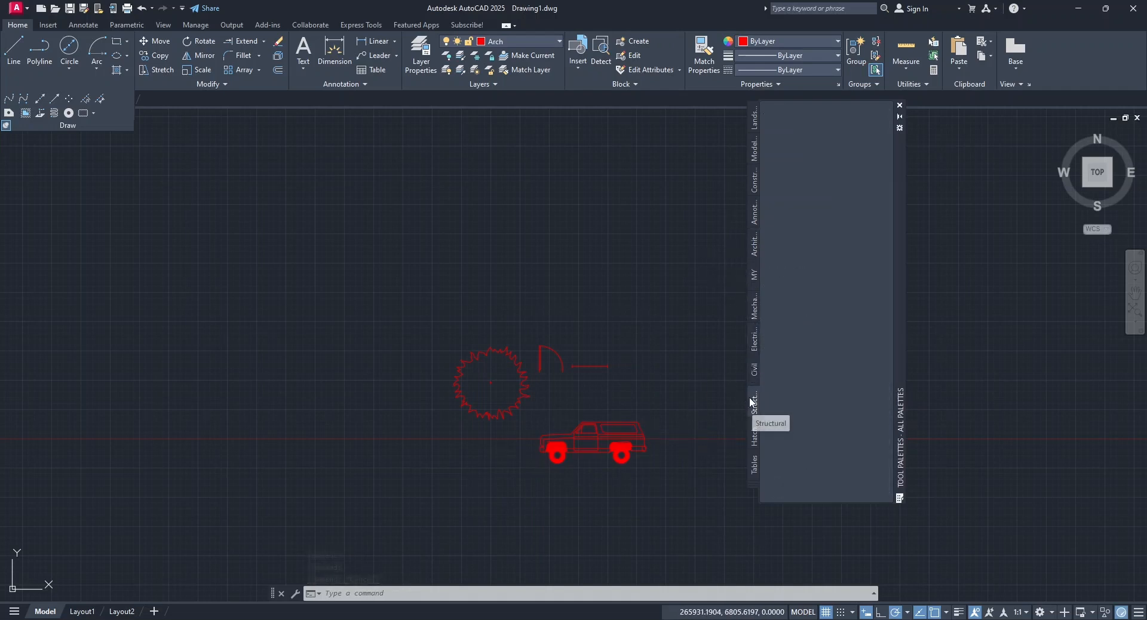
left_click(753, 435)
left_click(752, 457)
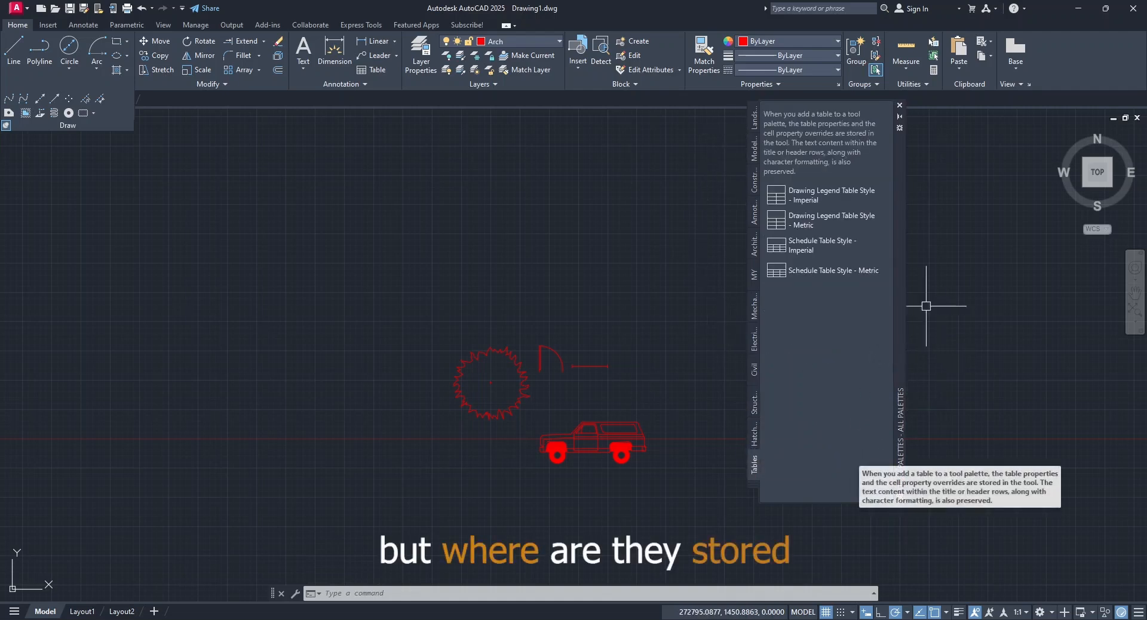
left_click(899, 106)
Open DesignCenter and browse from its home folder to en-us\Dynamic Blocks.
left_click(161, 25)
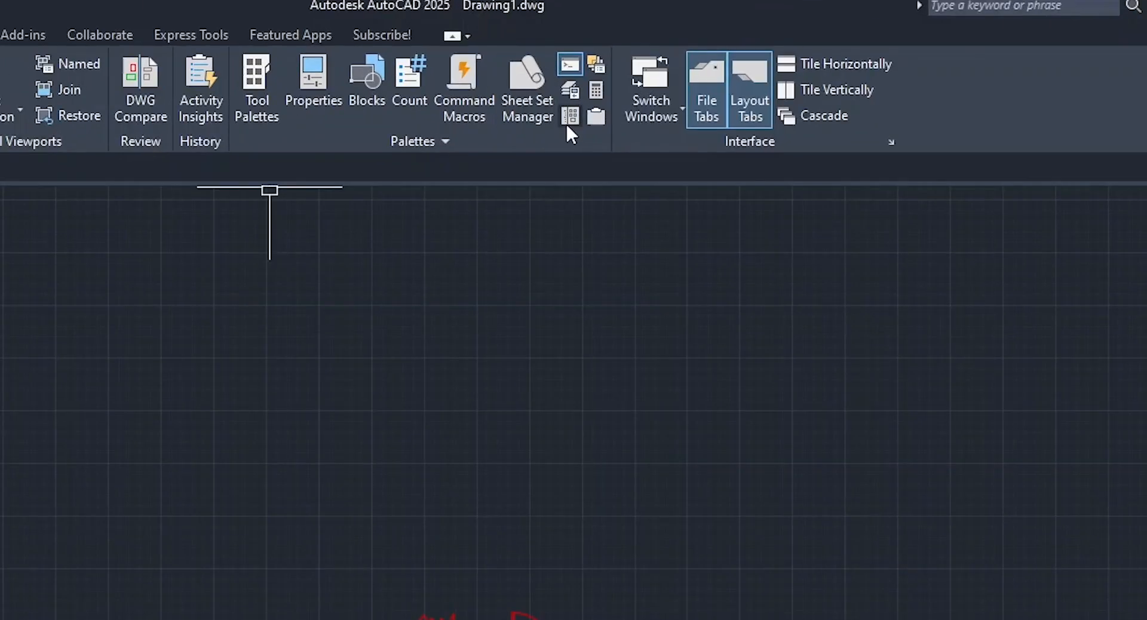
left_click(570, 117)
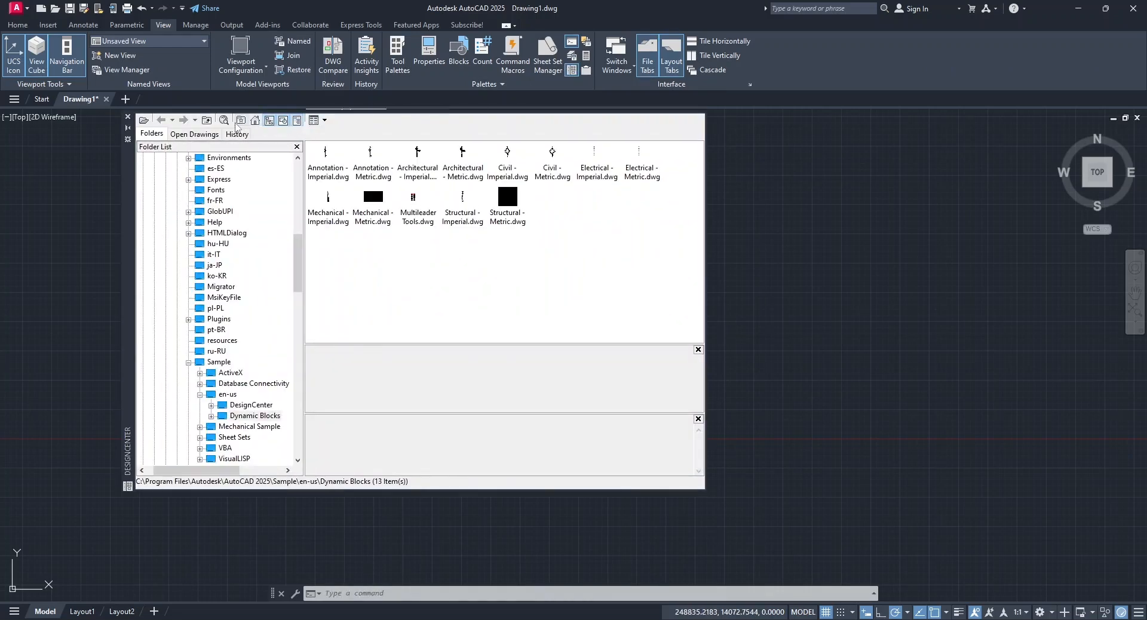
left_click(260, 125)
double_click(416, 157)
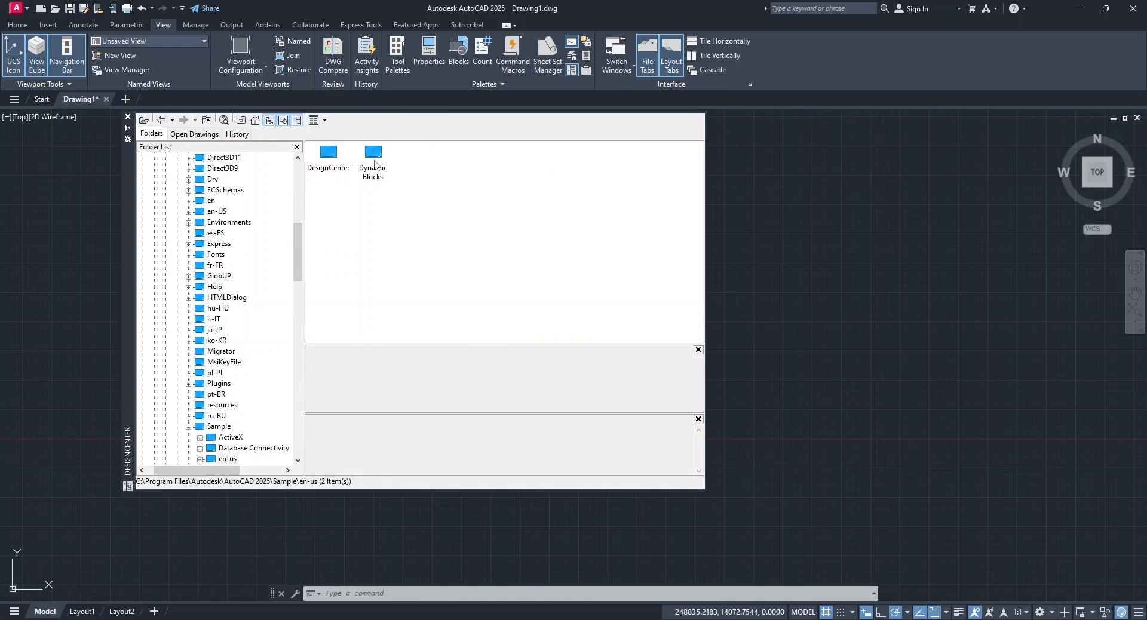
double_click(373, 157)
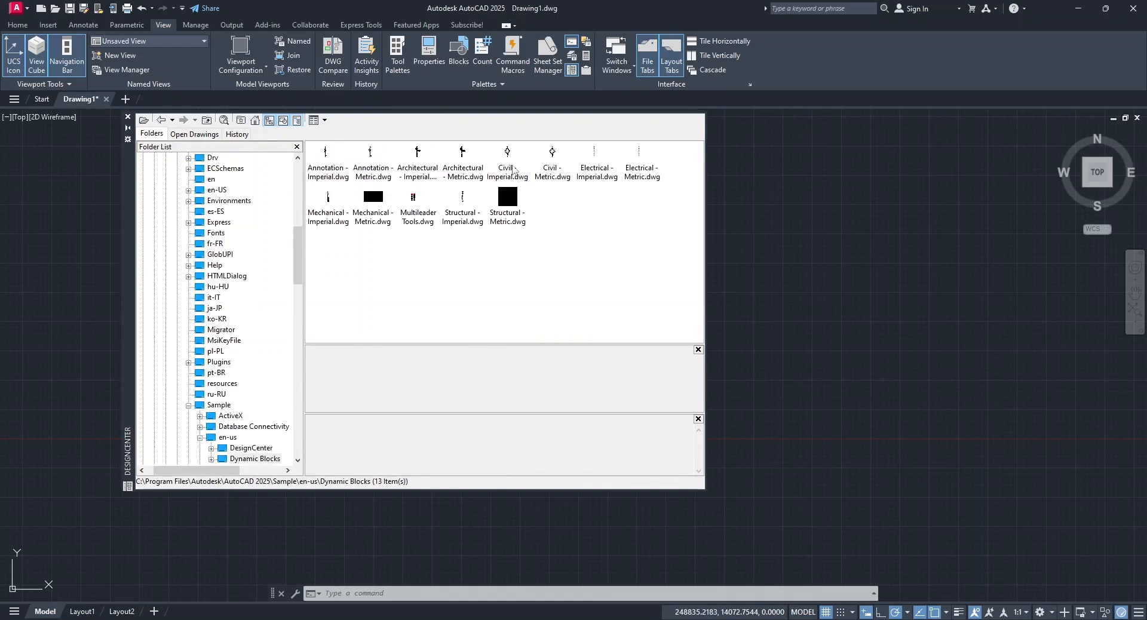
View the blocks stored in Civil - Imperial.dwg and return to the Dynamic Blocks folder.
double_click(507, 162)
double_click(327, 157)
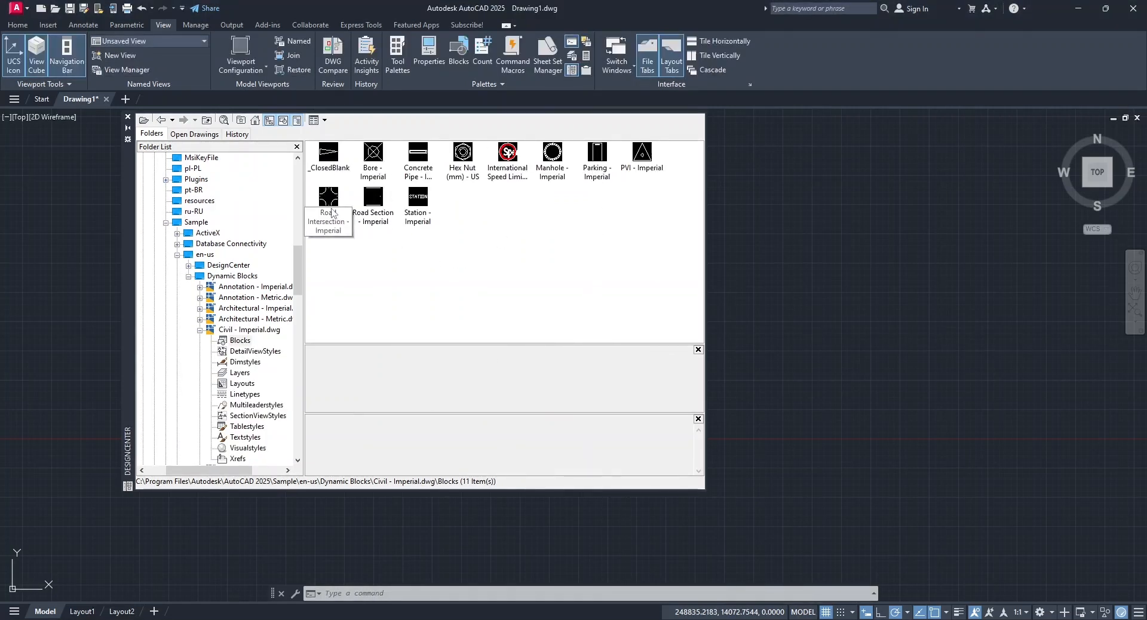
left_click(209, 122)
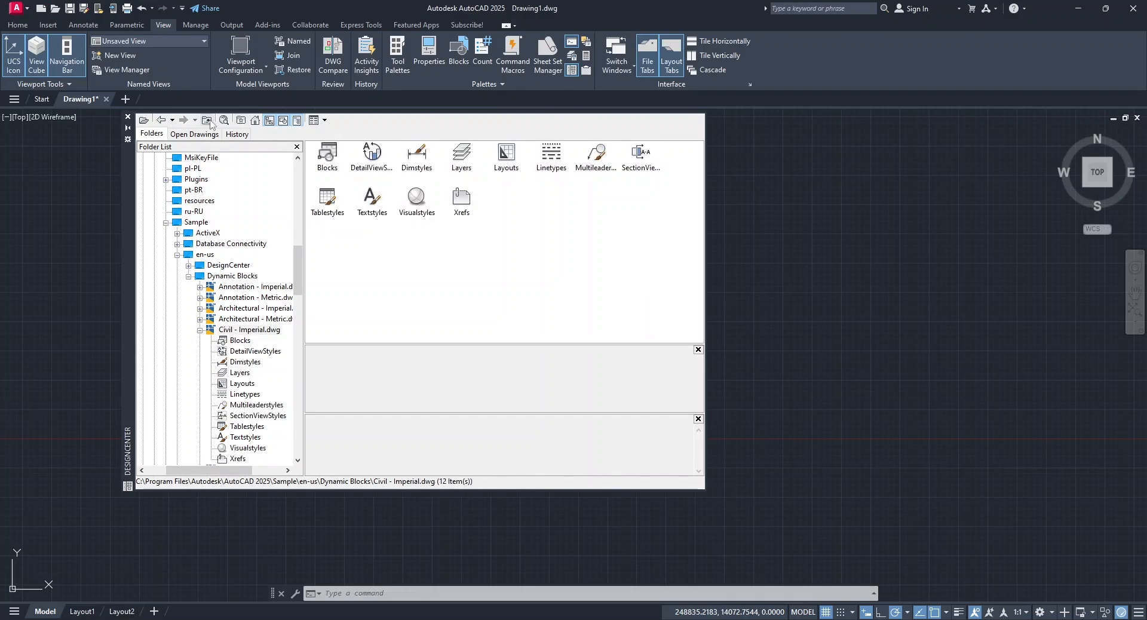
left_click(209, 122)
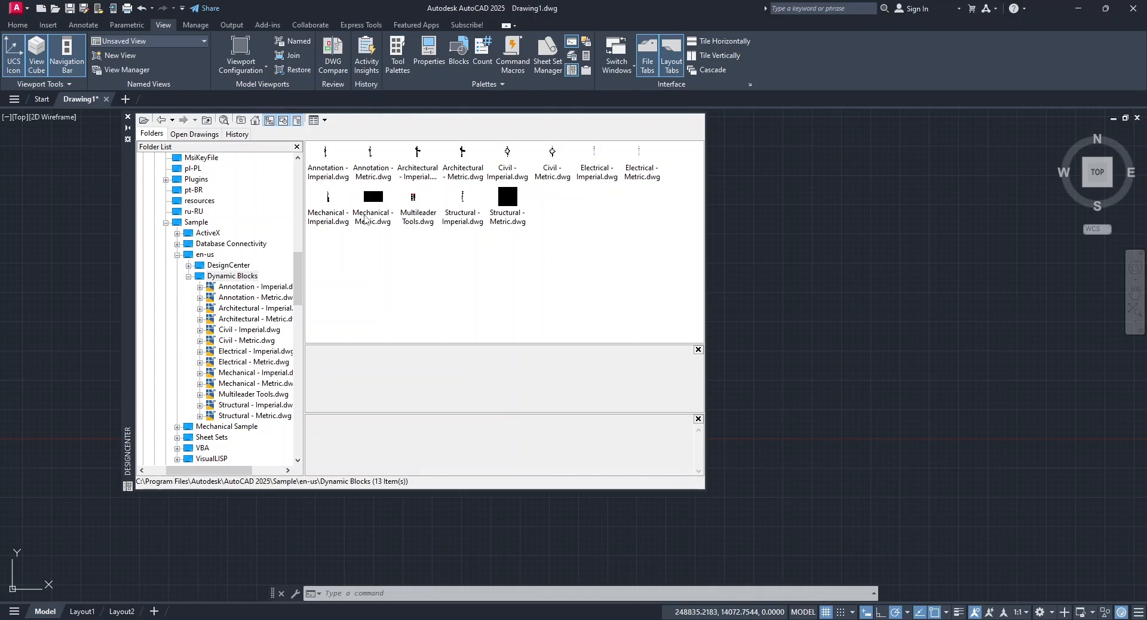
View the blocks stored in Architectural - Metric.dwg and go back up to the Sample folder.
double_click(463, 155)
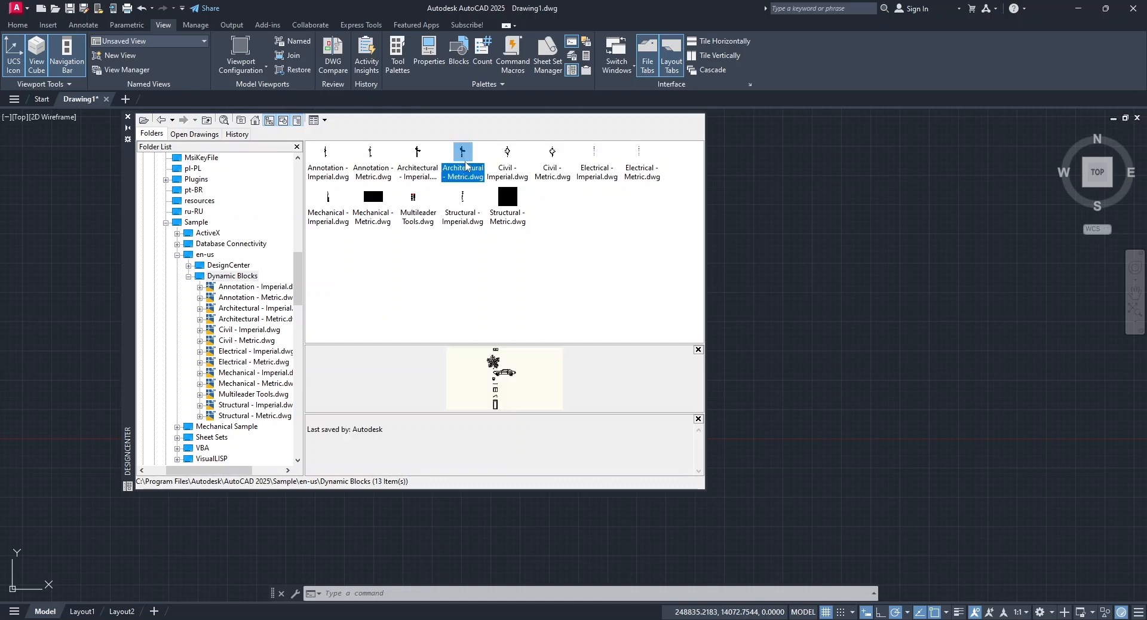
double_click(334, 162)
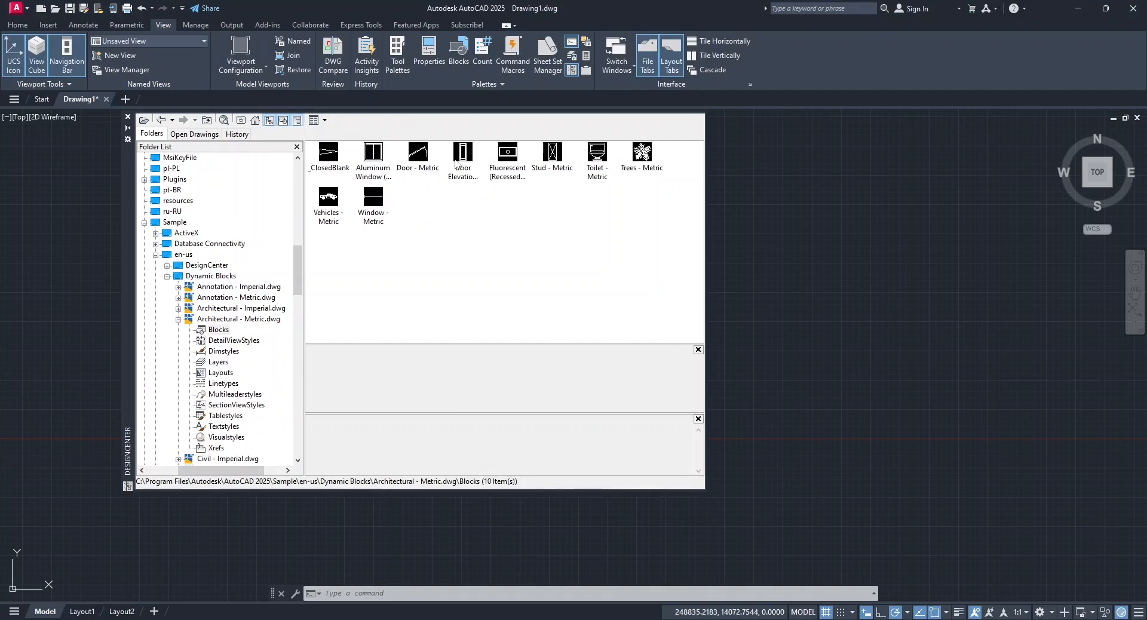
left_click(208, 123)
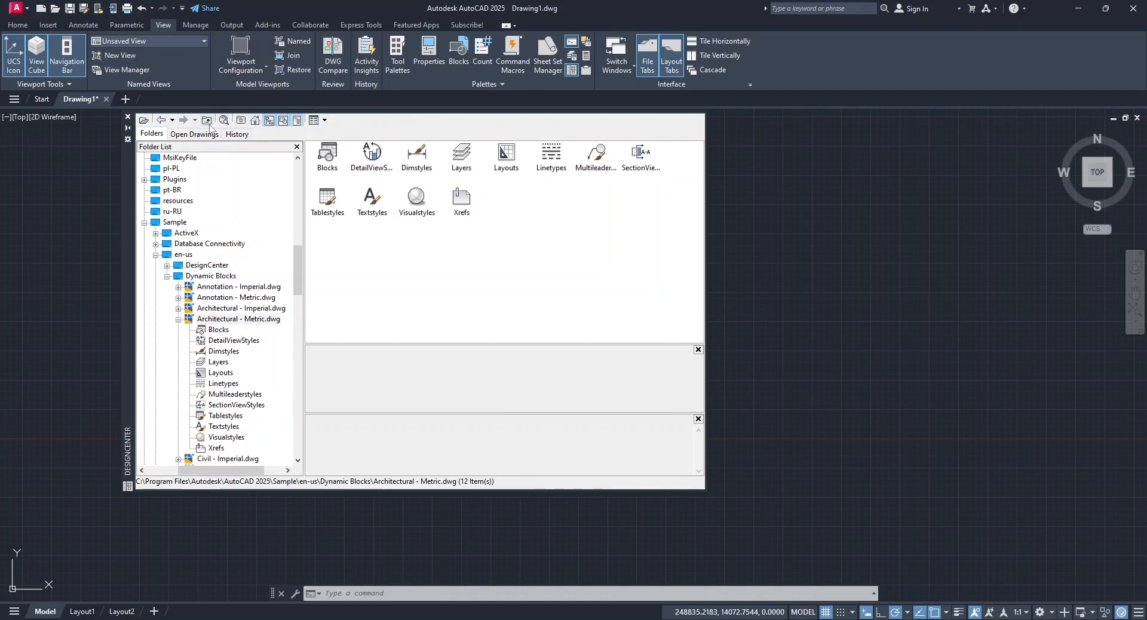
left_click(208, 122)
left_click(207, 121)
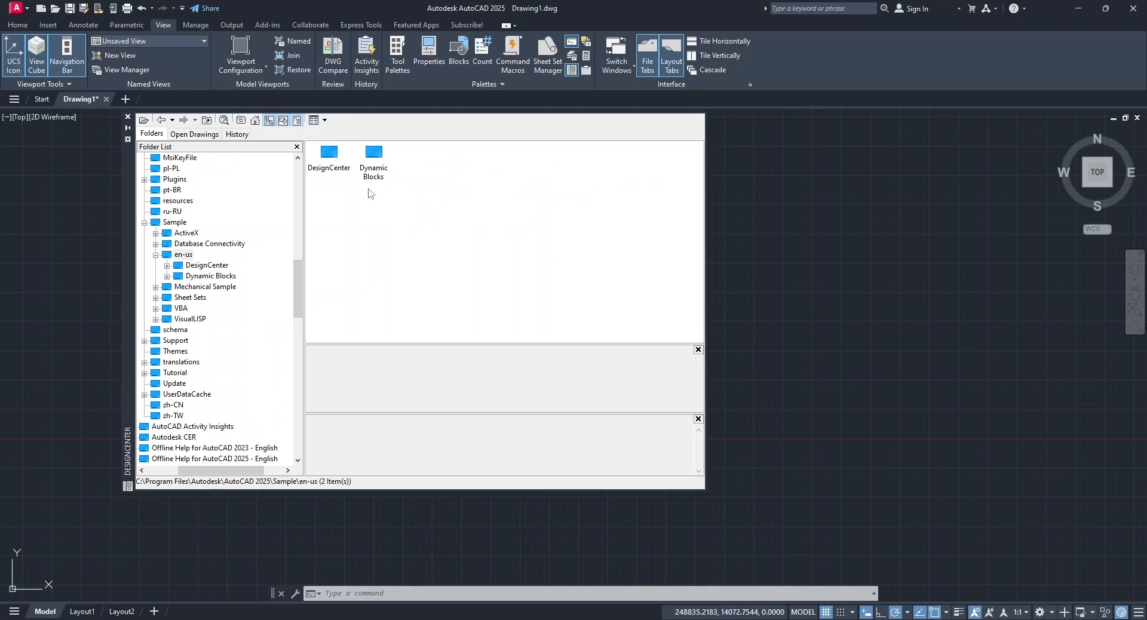
left_click(208, 121)
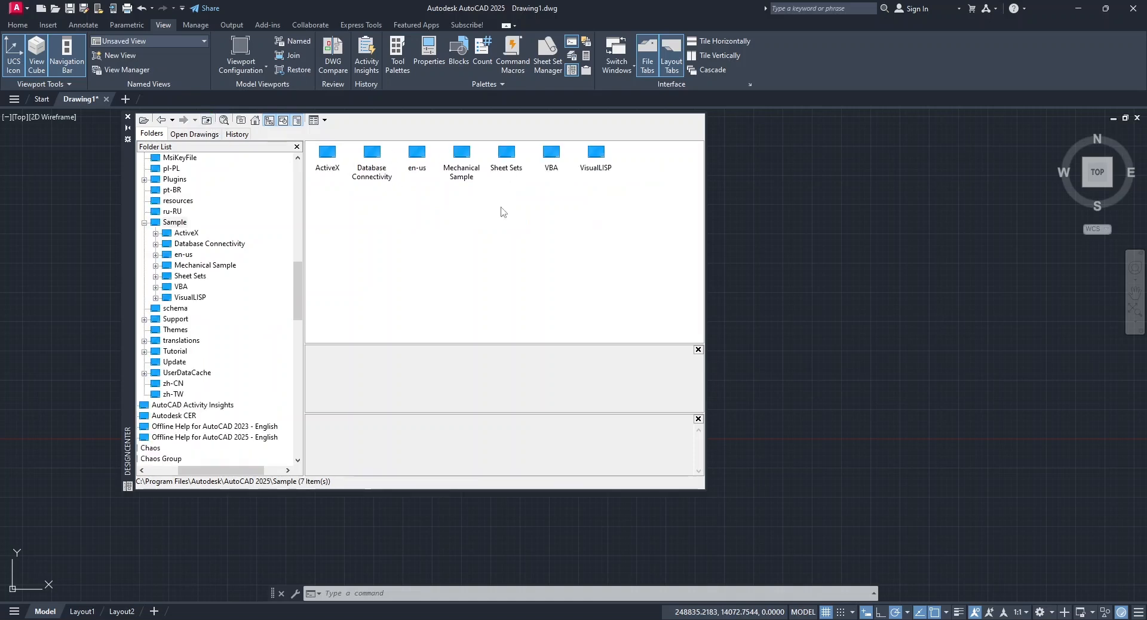
Open the en-us\DesignCenter folder and show its drawings as a List, finally restoring Large icons.
double_click(417, 155)
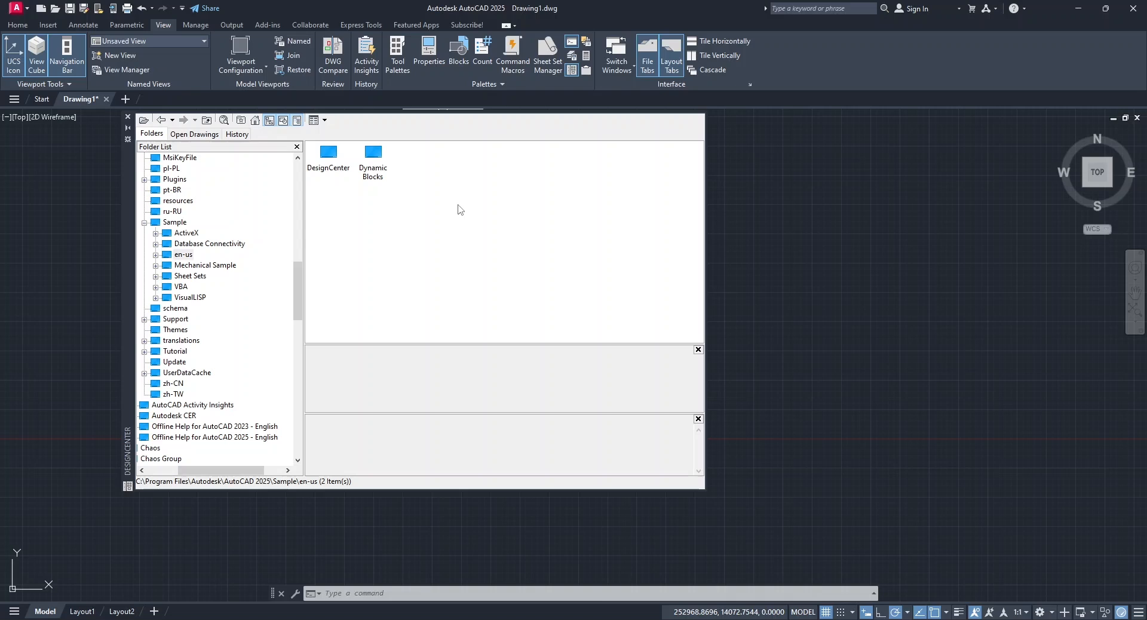
double_click(337, 156)
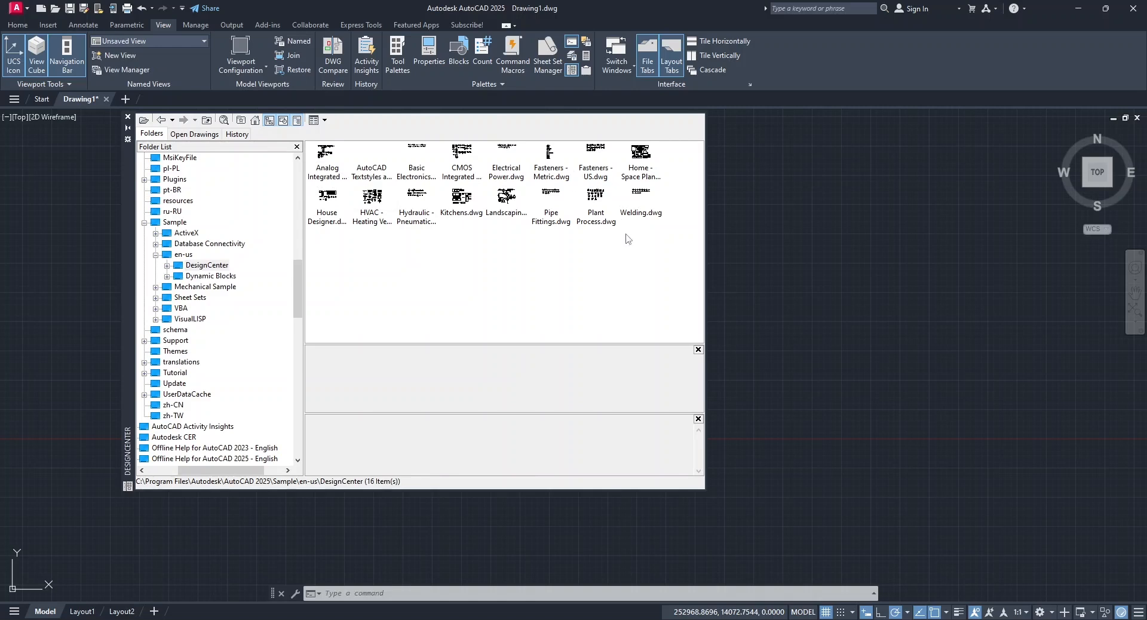
left_click(325, 120)
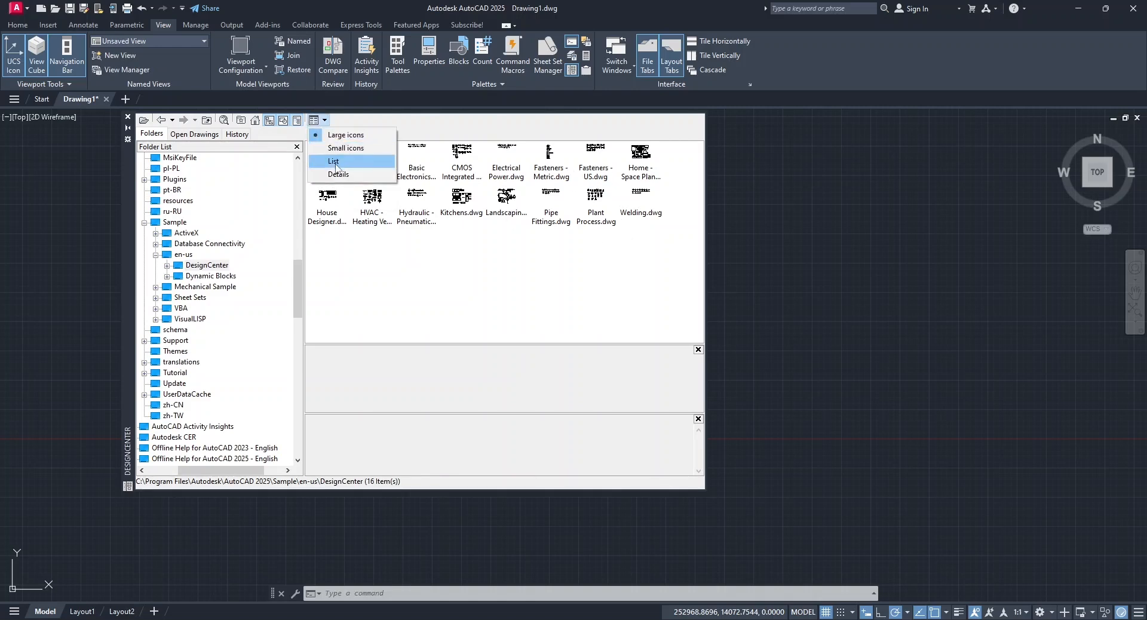
left_click(334, 161)
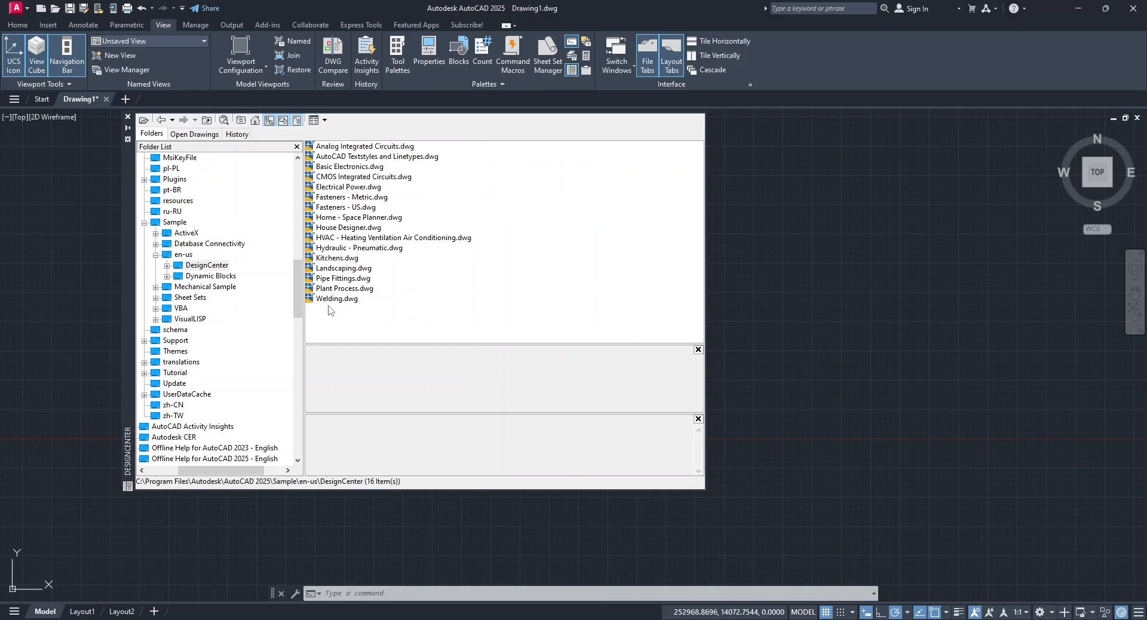
left_click(324, 120)
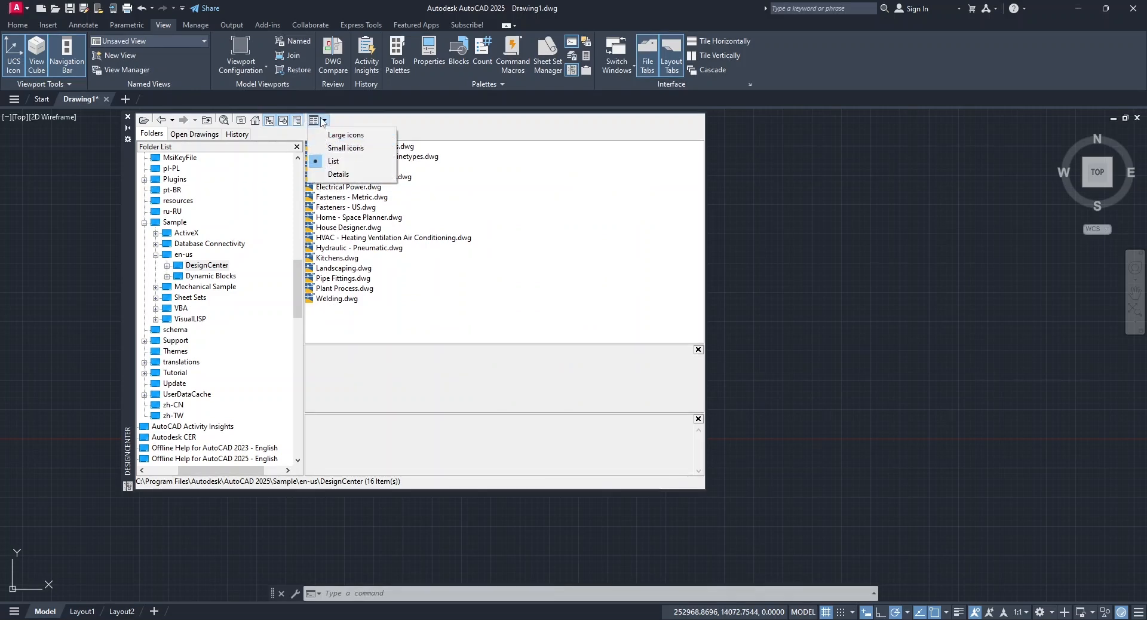
left_click(346, 135)
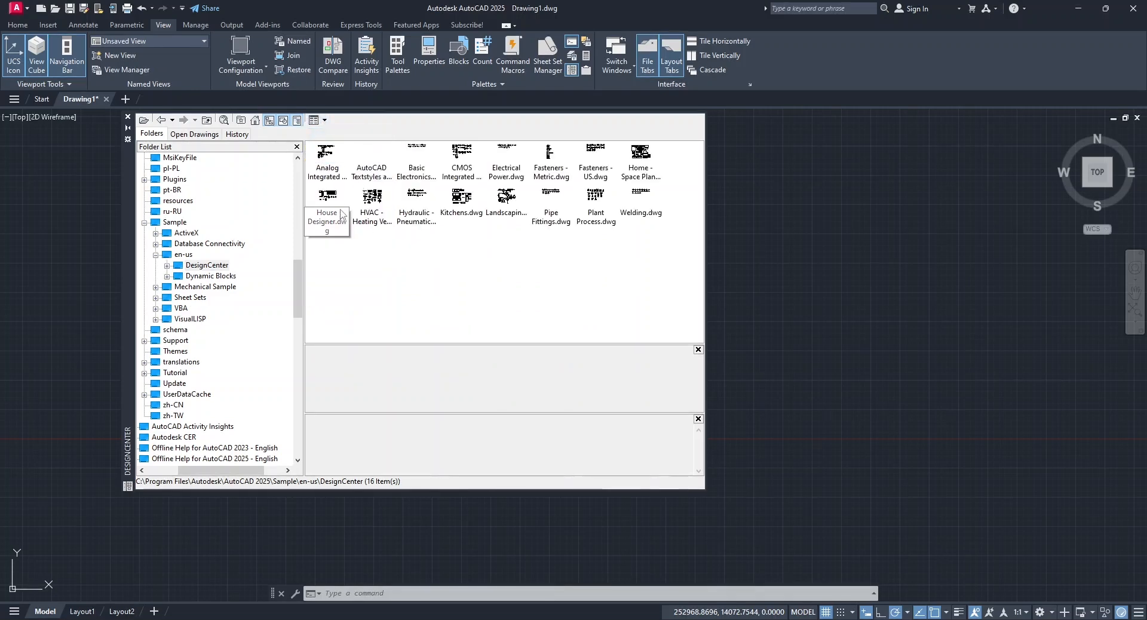
Open the Blocks of House Designer.dwg and move DesignCenter clear of the objects in the drawing.
double_click(328, 198)
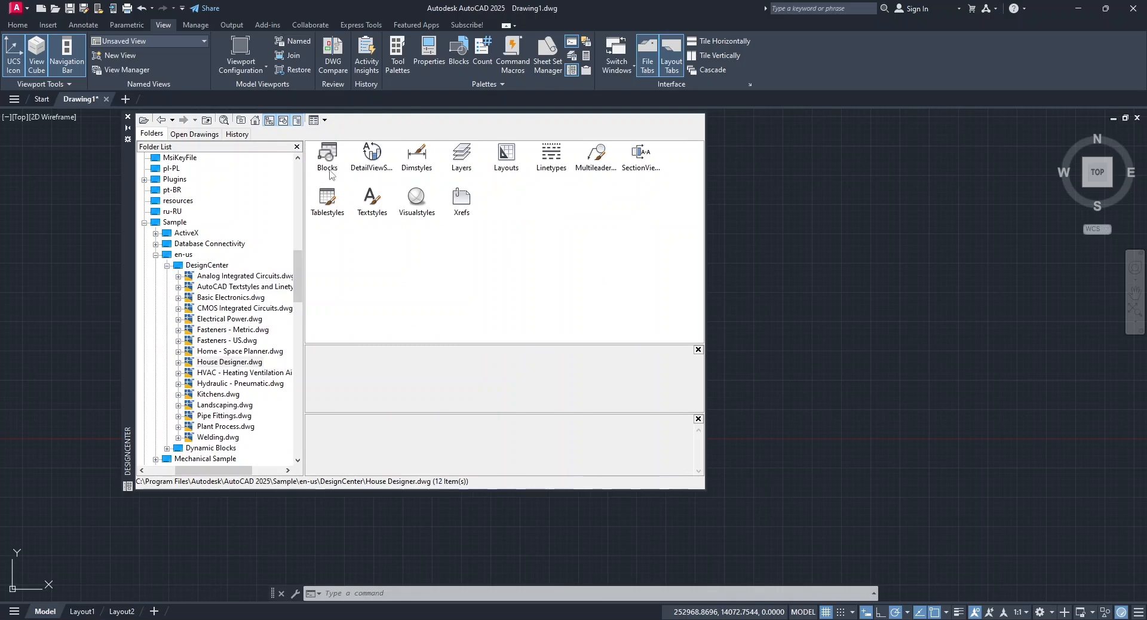
double_click(324, 157)
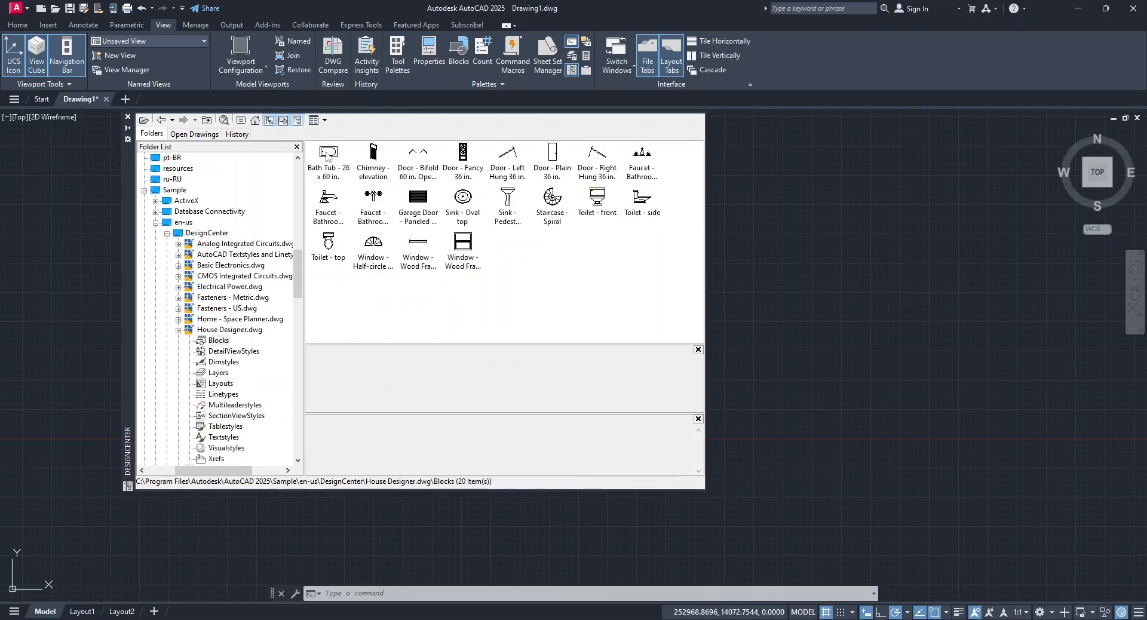
double_click(124, 185)
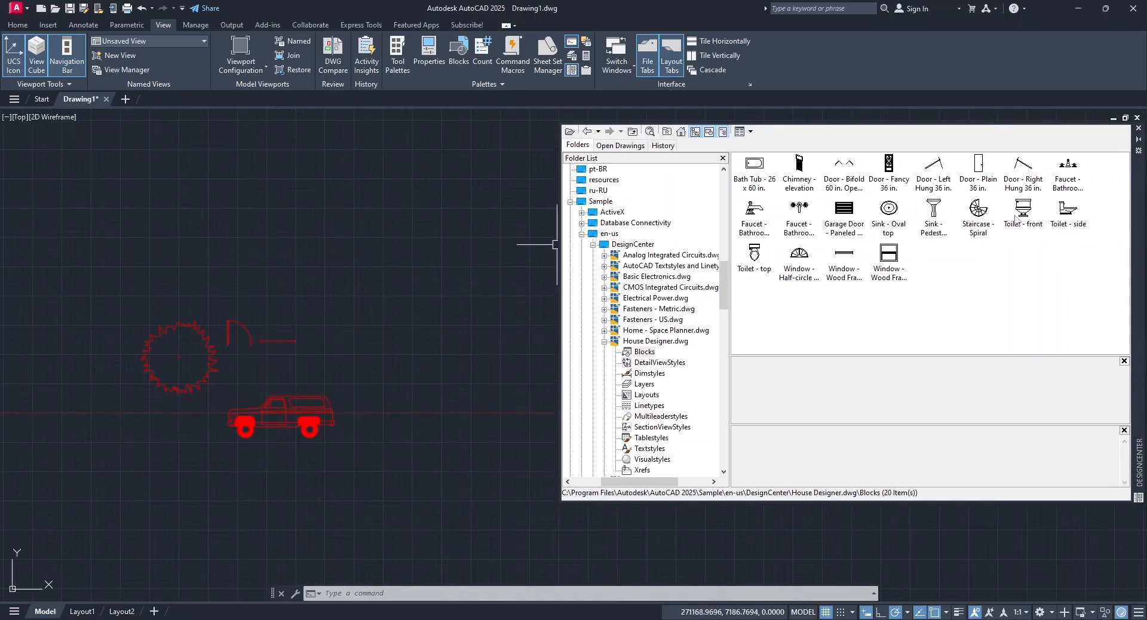
Place the Bath Tub - 26 x 60 in. block east of the window, with the Sink - Oval top block just below it.
left_click_drag(743, 168, 346, 323)
left_click_drag(878, 216, 440, 352)
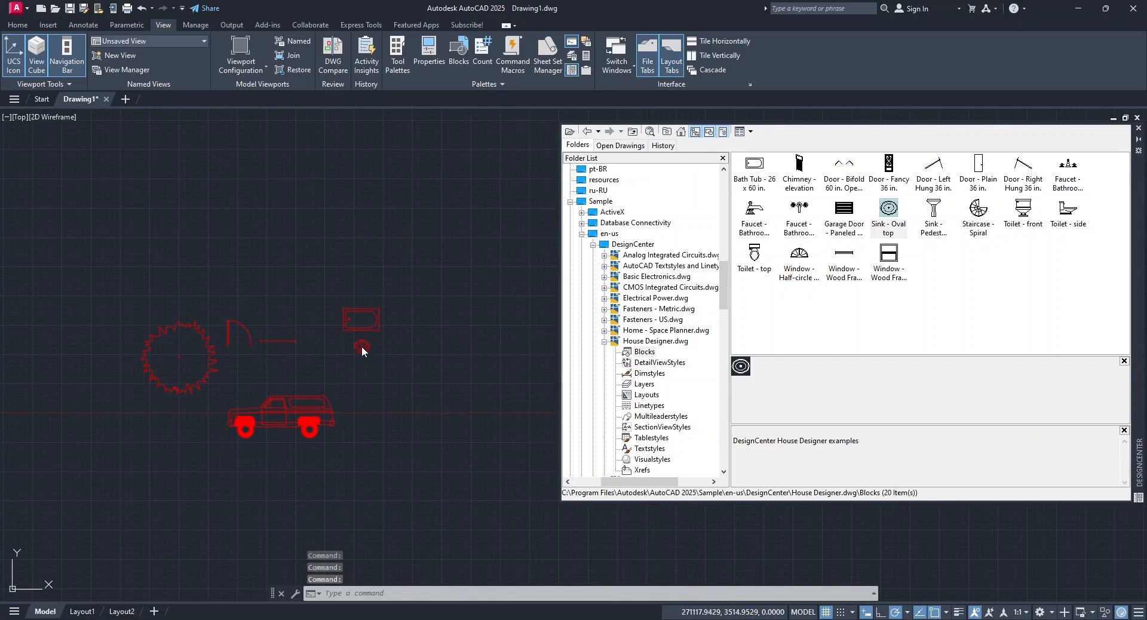
left_click_drag(362, 351, 362, 350)
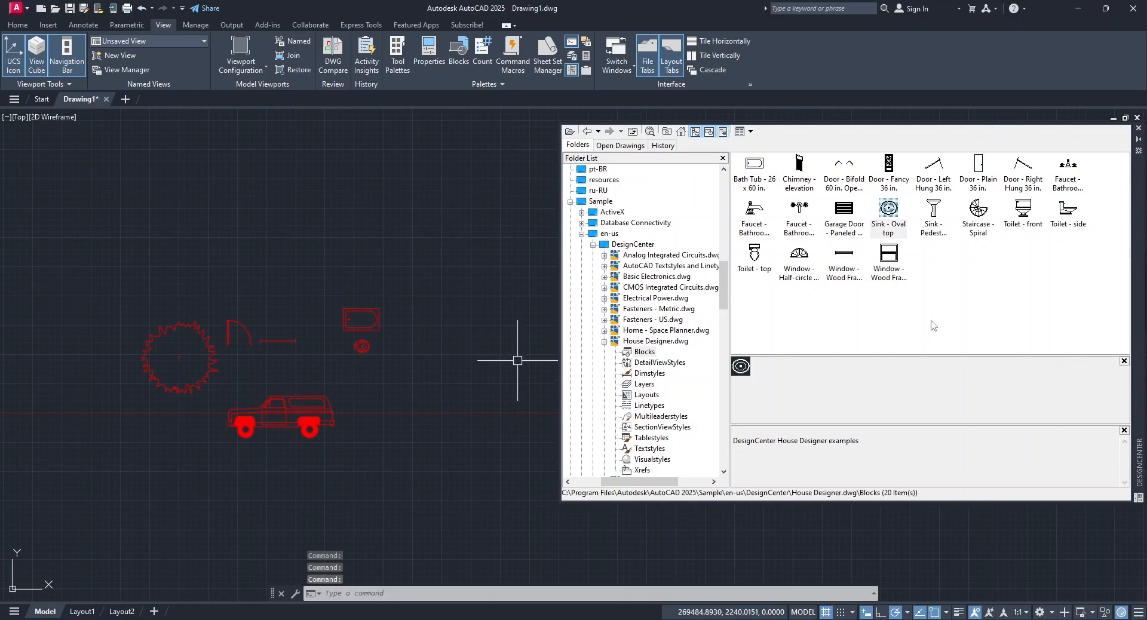
Go back up to the DesignCenter folder and open the Blocks of Home - Space Planner.dwg.
left_click(633, 134)
left_click(633, 135)
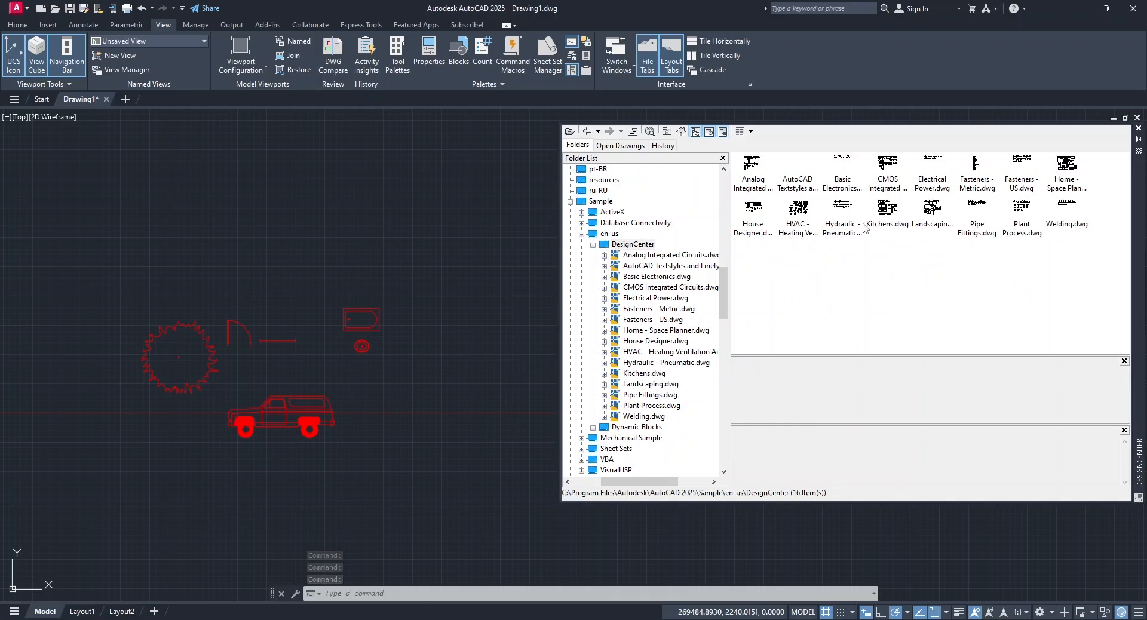
double_click(1059, 174)
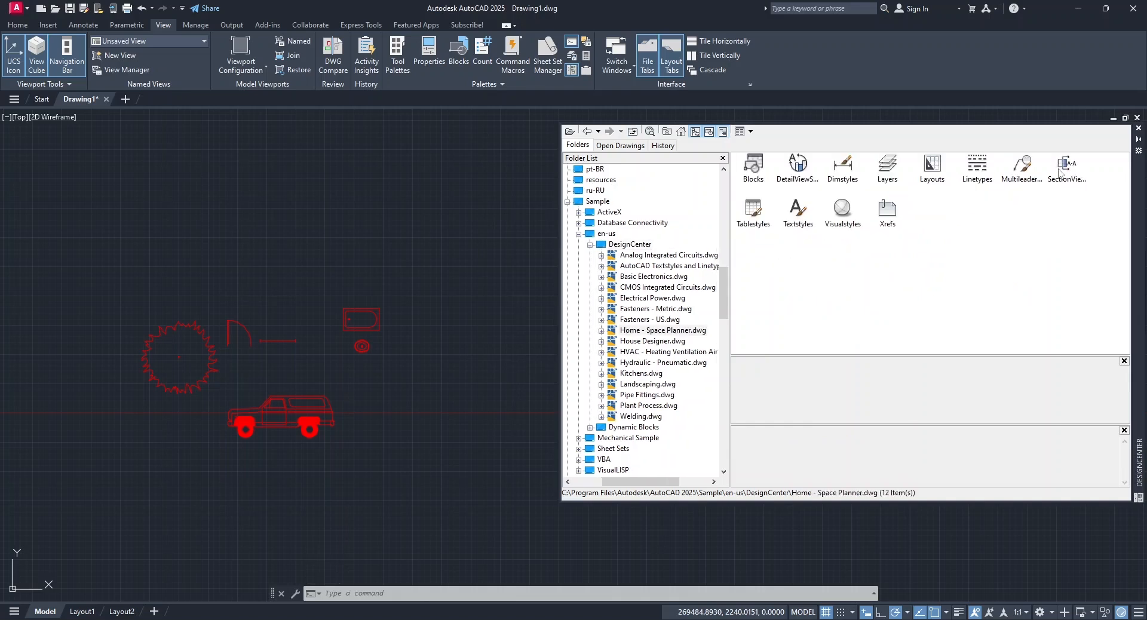
double_click(757, 170)
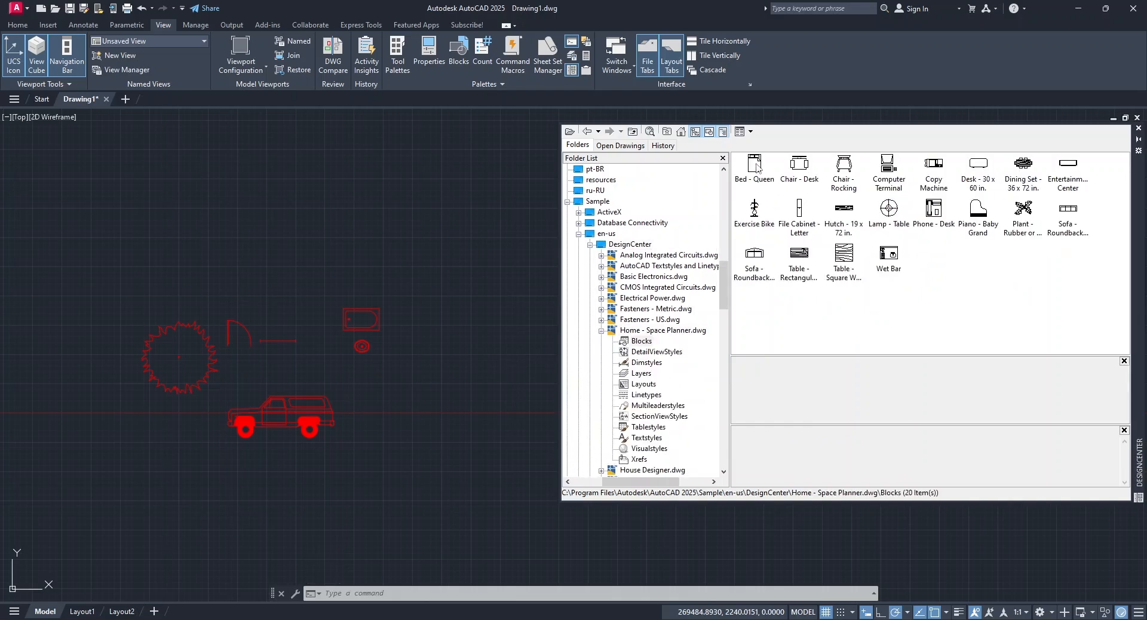
Place the Bed - Queen, two-seat Sofa - Roundback, Piano - Baby Grand and Plant - Rubber blocks around the empty area east of the sink.
mouse_move(757, 169)
left_mouse_down()
mouse_move(364, 349)
mouse_move(397, 378)
left_mouse_up()
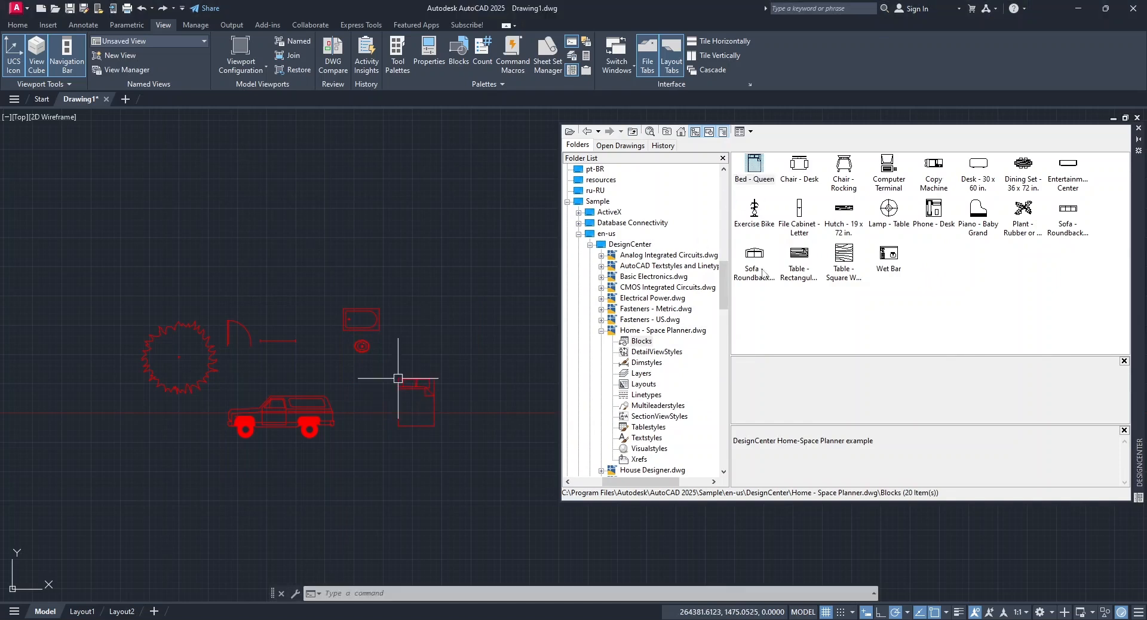
left_click_drag(763, 273, 554, 358)
left_click_drag(465, 355, 467, 354)
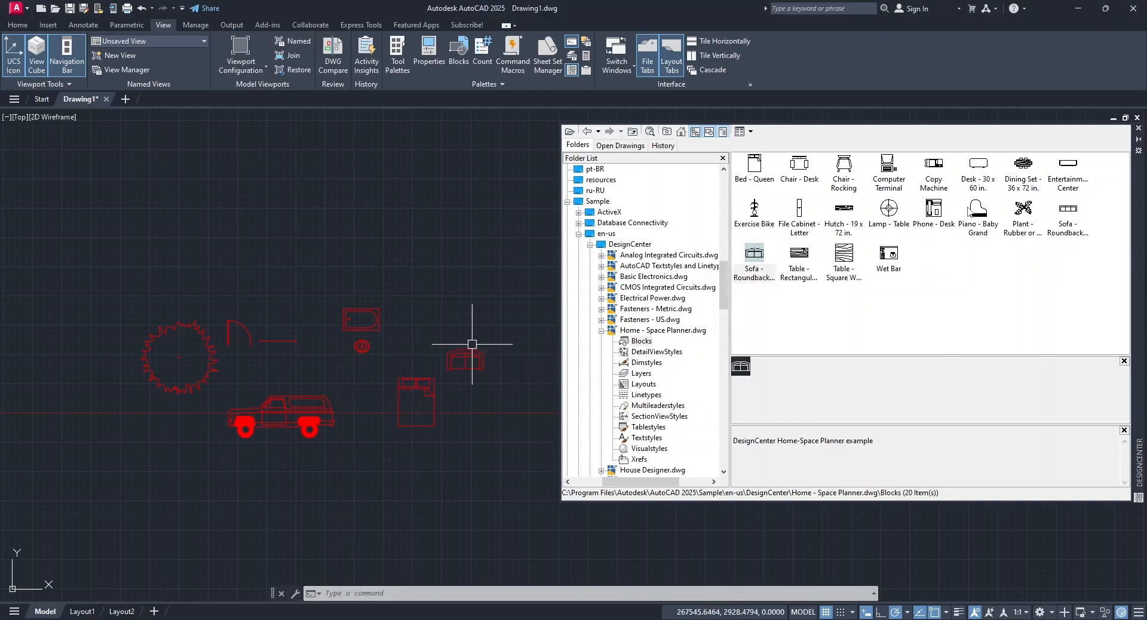
left_click_drag(969, 211, 503, 405)
left_click_drag(1023, 209, 430, 334)
Return to the DesignCenter folder and open the Blocks of Landscaping.dwg.
left_click(634, 132)
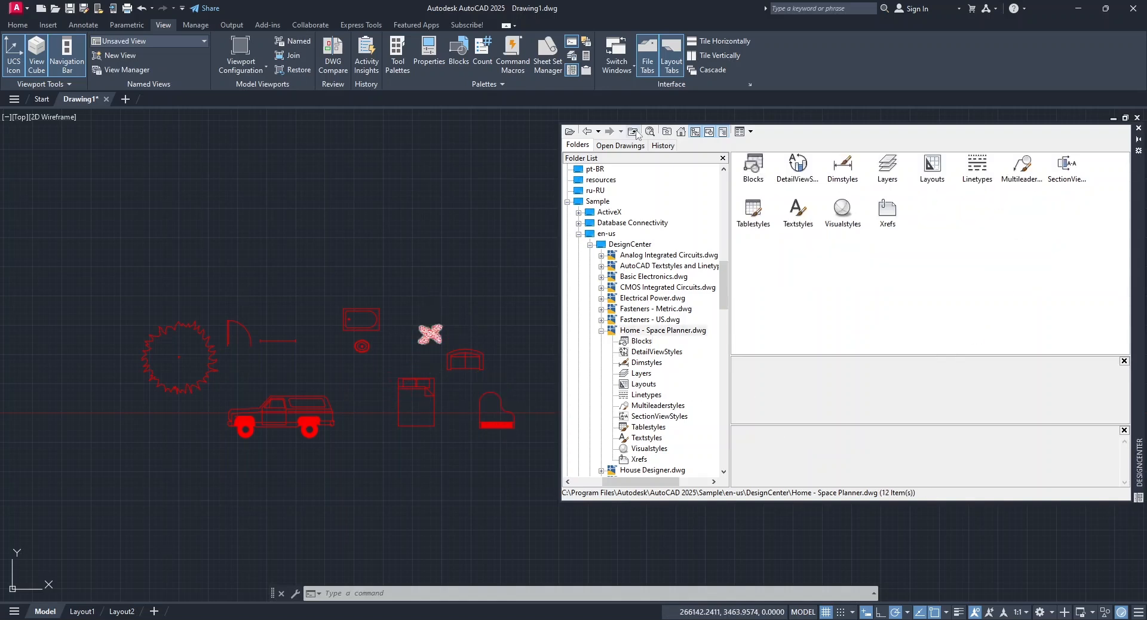
left_click(634, 132)
double_click(932, 227)
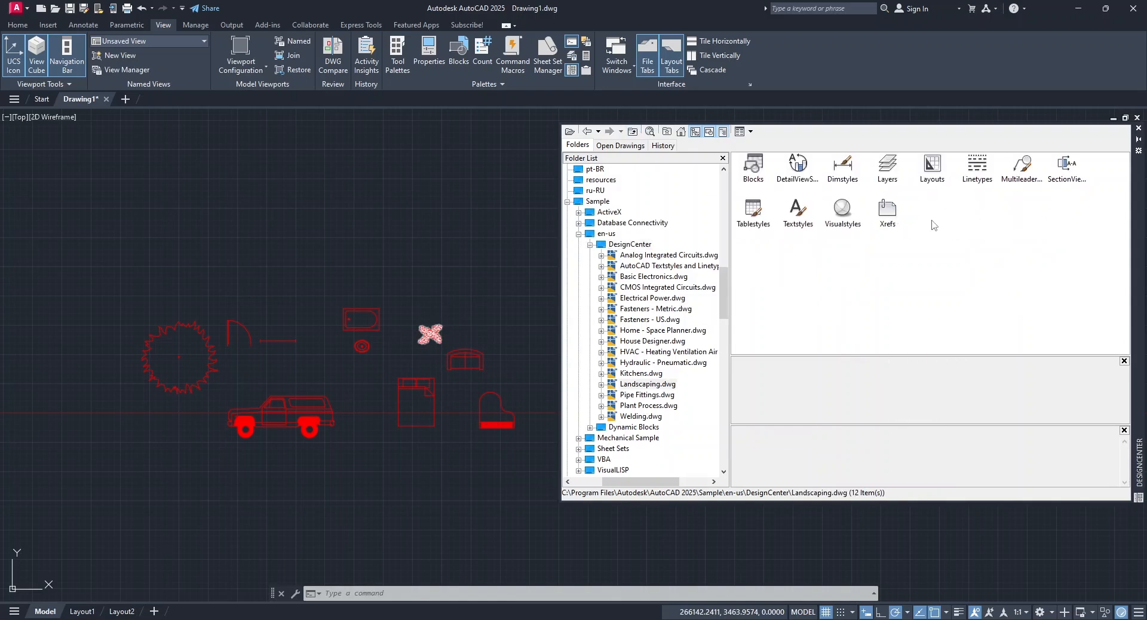
double_click(751, 170)
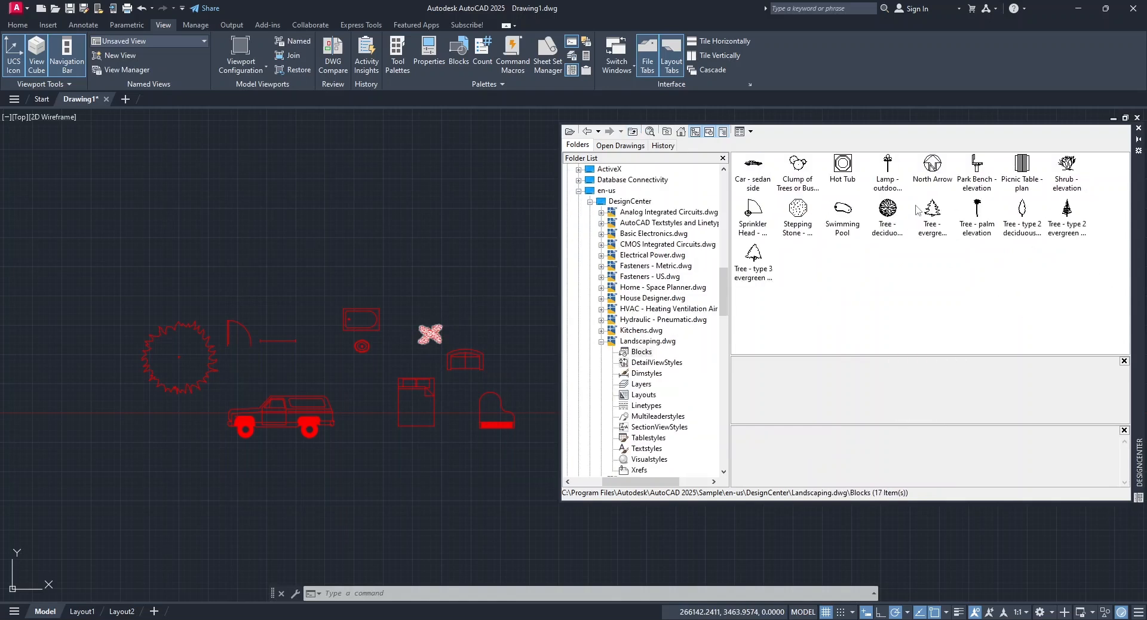
Place the North Arrow block above the sofa and the Clump of Trees or Bushes block above the bathtub.
mouse_move(931, 166)
left_mouse_down()
mouse_move(709, 281)
mouse_move(519, 255)
left_mouse_up()
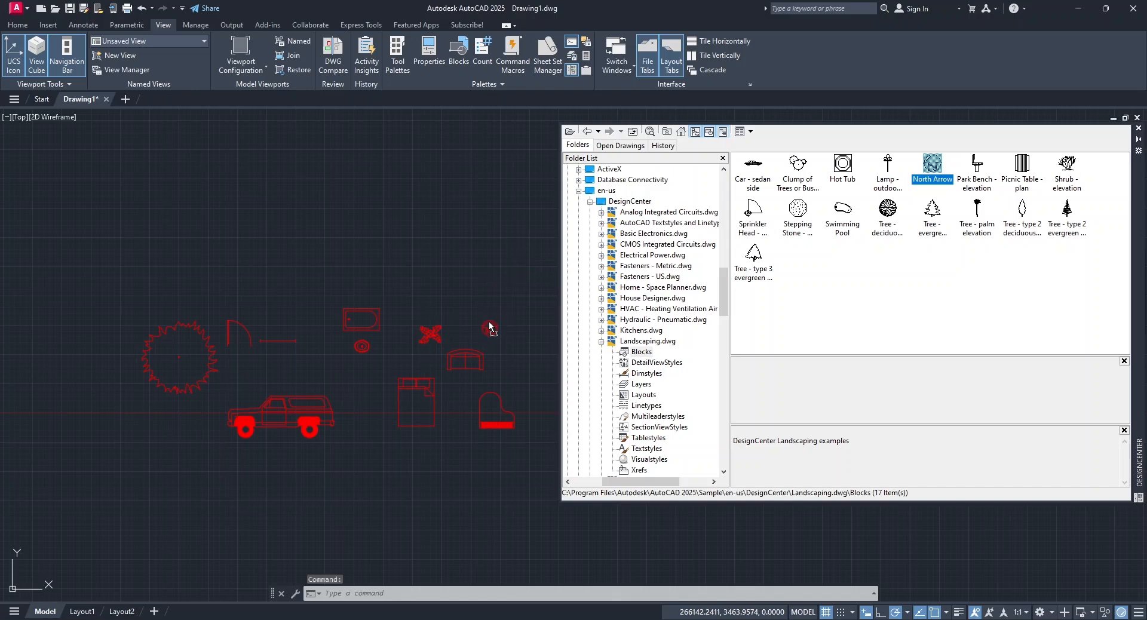
left_click_drag(489, 327, 489, 328)
left_click_drag(793, 171, 325, 348)
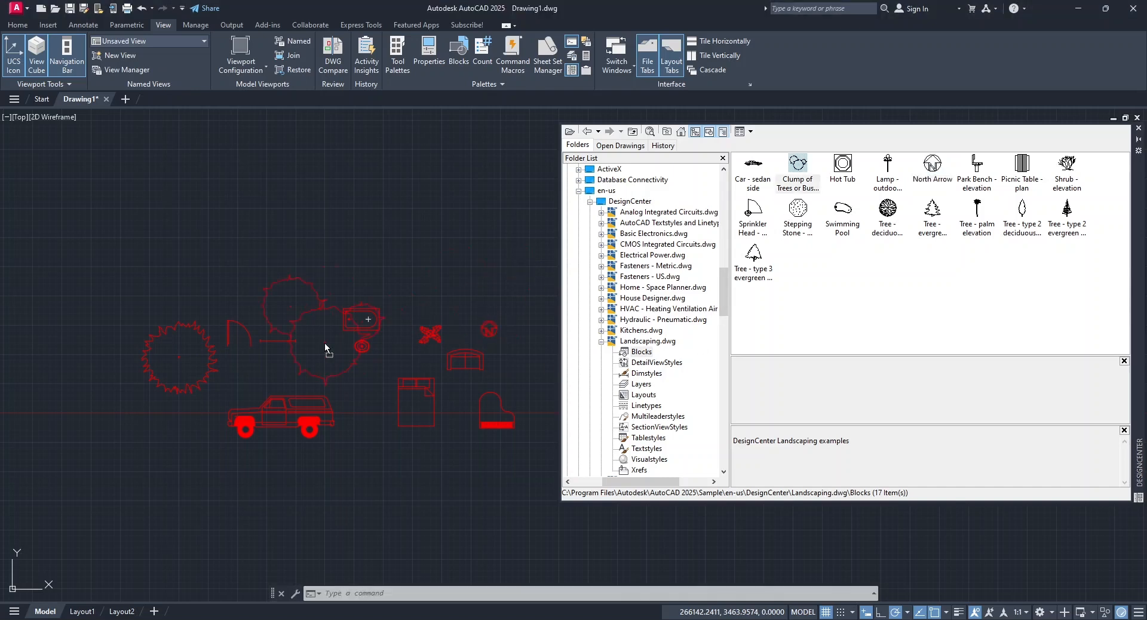
left_click_drag(318, 273, 318, 273)
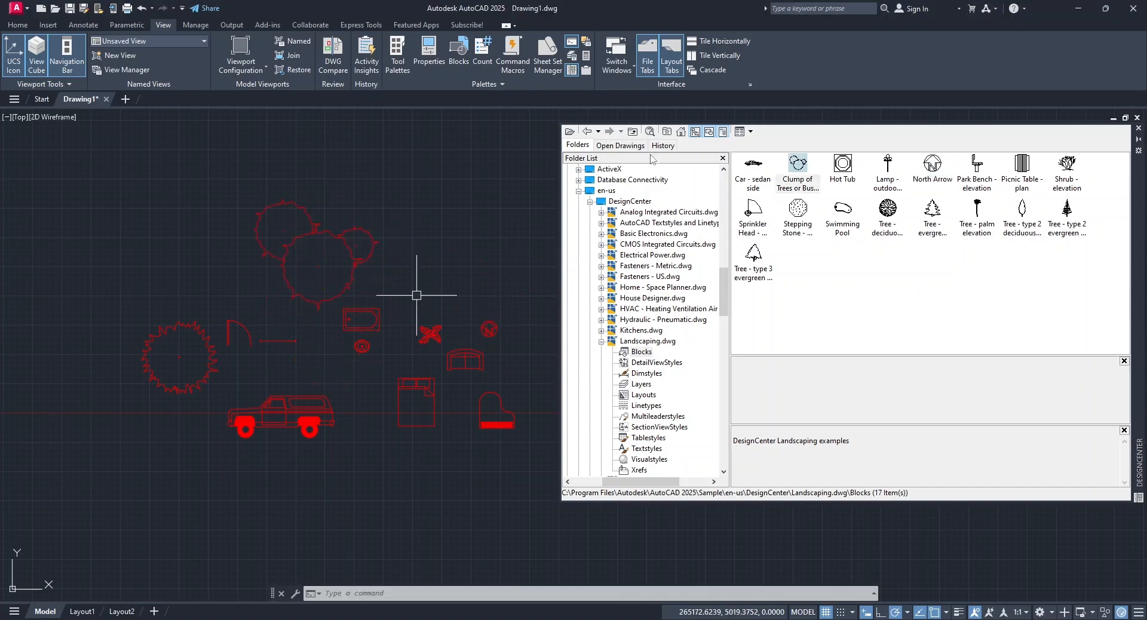
Go up to the DesignCenter folder and open the Blocks of Electrical Power.dwg.
left_click(632, 132)
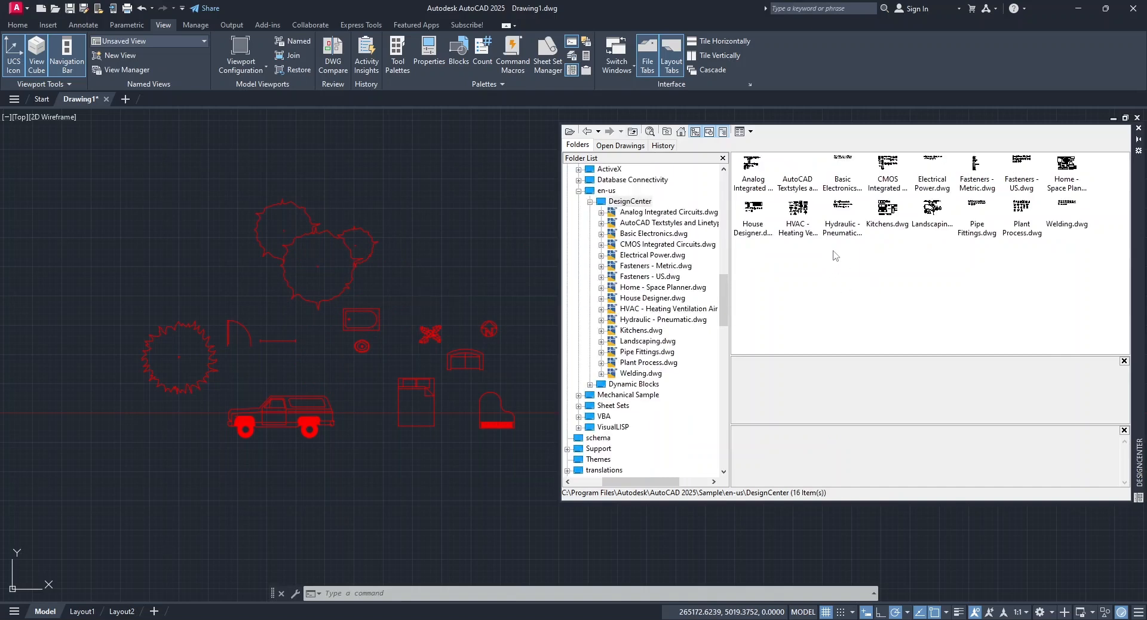
double_click(926, 173)
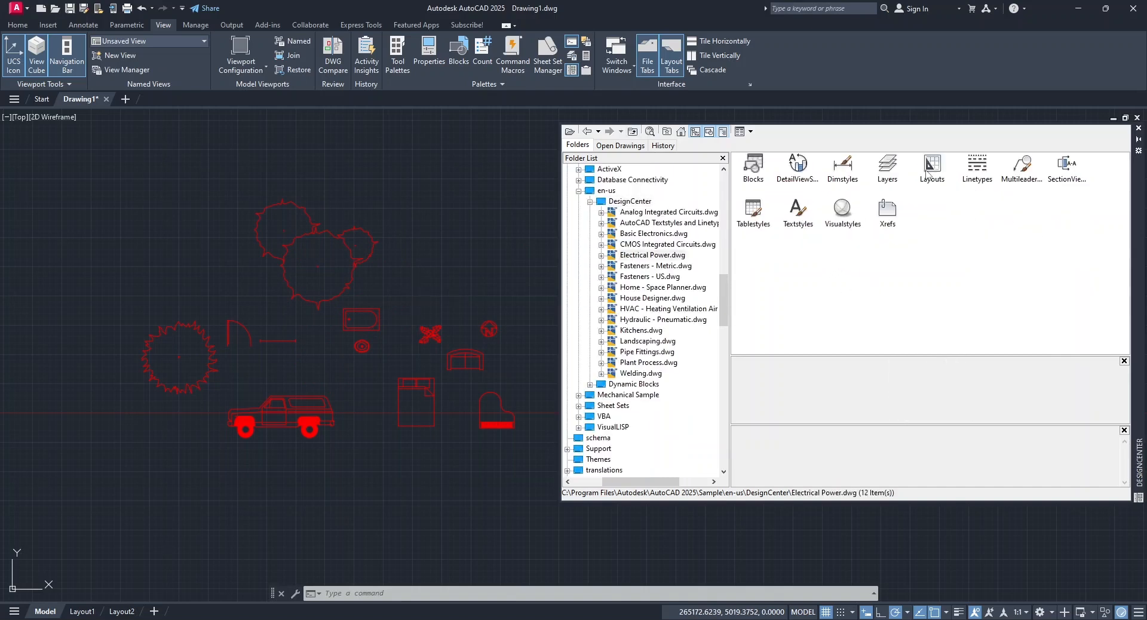
double_click(750, 173)
Make the electrical layer current in place of Arch.
left_click(28, 25)
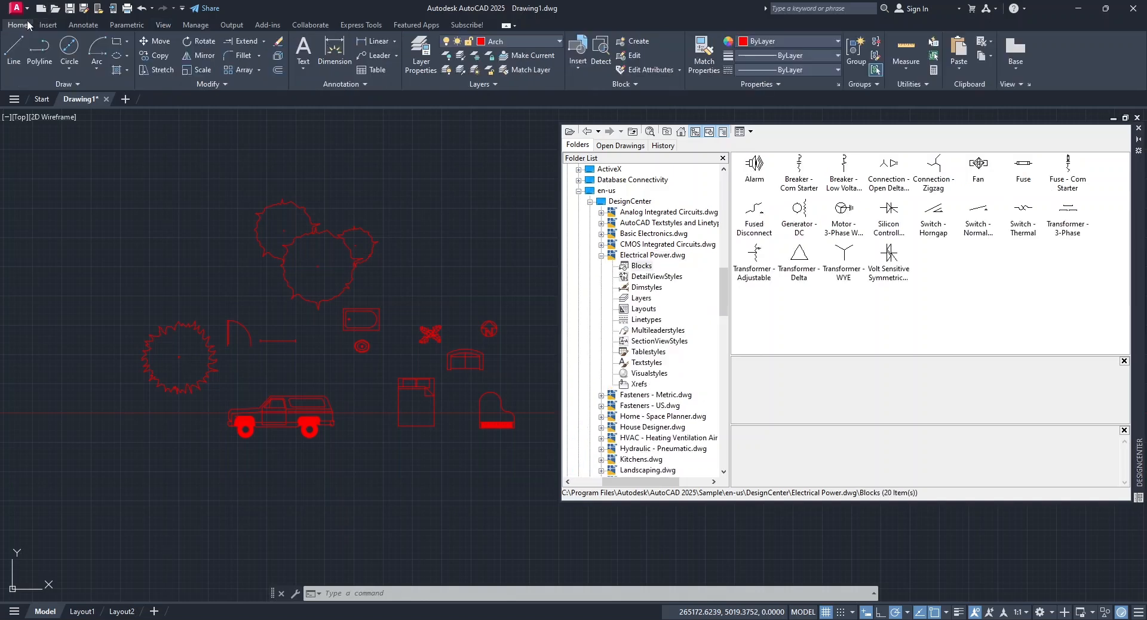
left_click(509, 42)
left_click(505, 119)
Place the Transformer - WYE block just west of the WHITE lamp symbol.
scroll(494, 215, "down", 10)
scroll(484, 223, "down", 2)
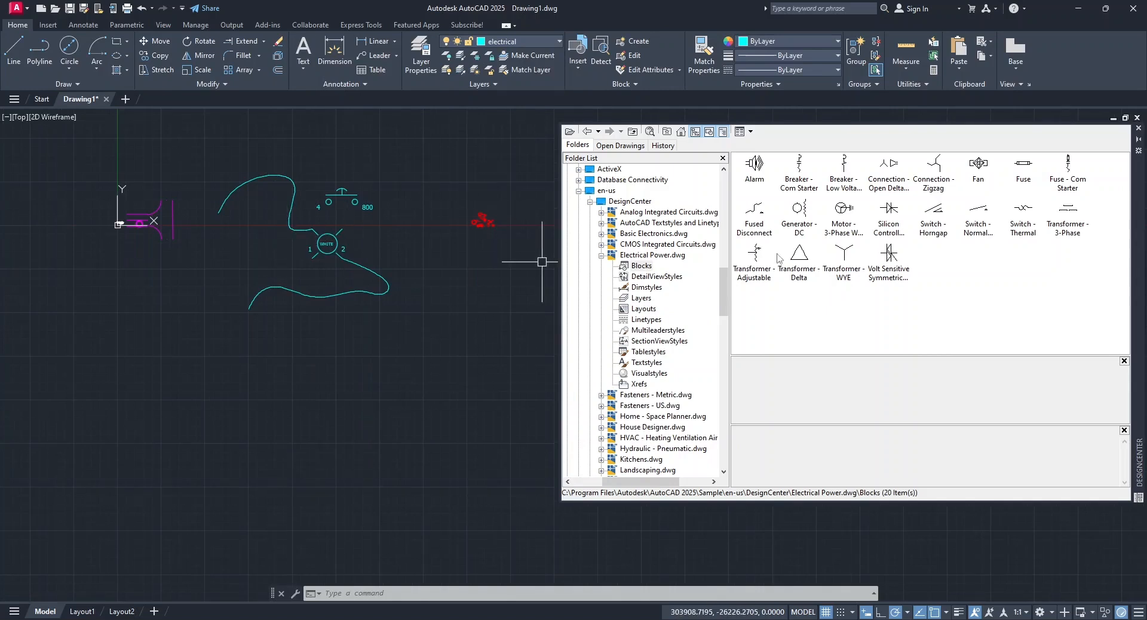
left_click(850, 256)
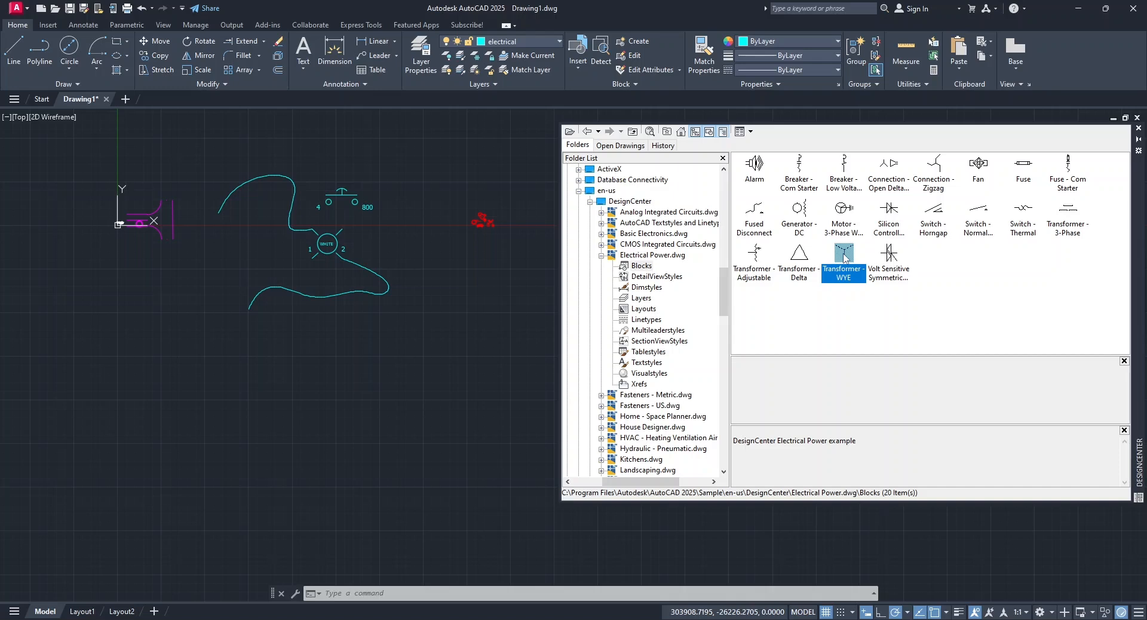
left_click_drag(801, 269, 281, 255)
Examine the inserted transformer symbol up close and compare its size with the electrical, civil and origin-area objects.
scroll(281, 255, "up", 5)
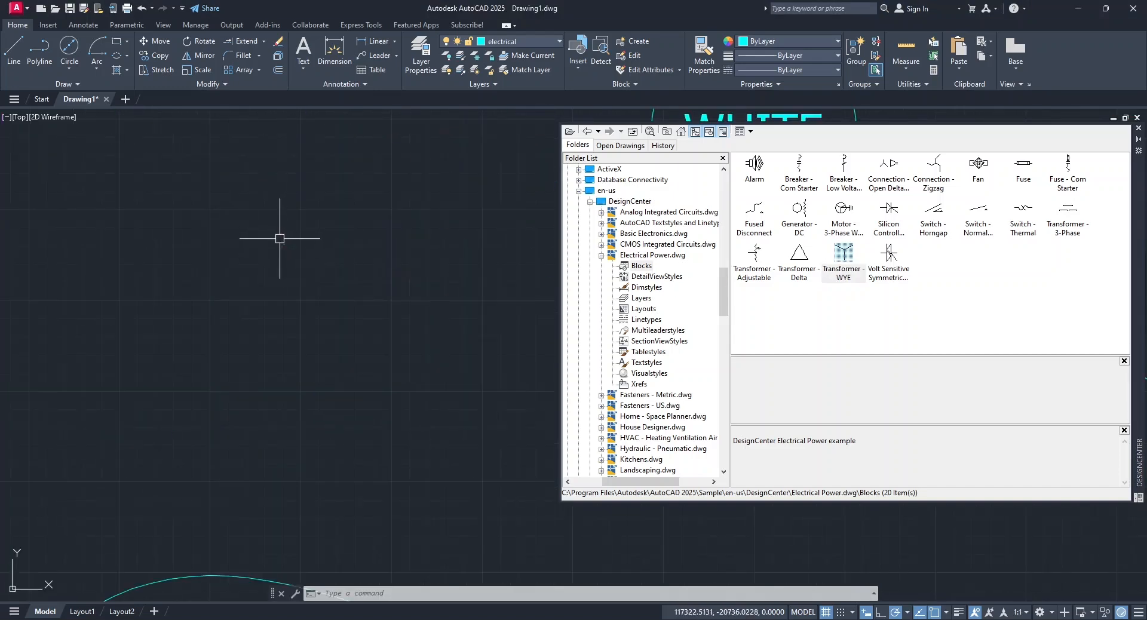
scroll(230, 238, "up", 2)
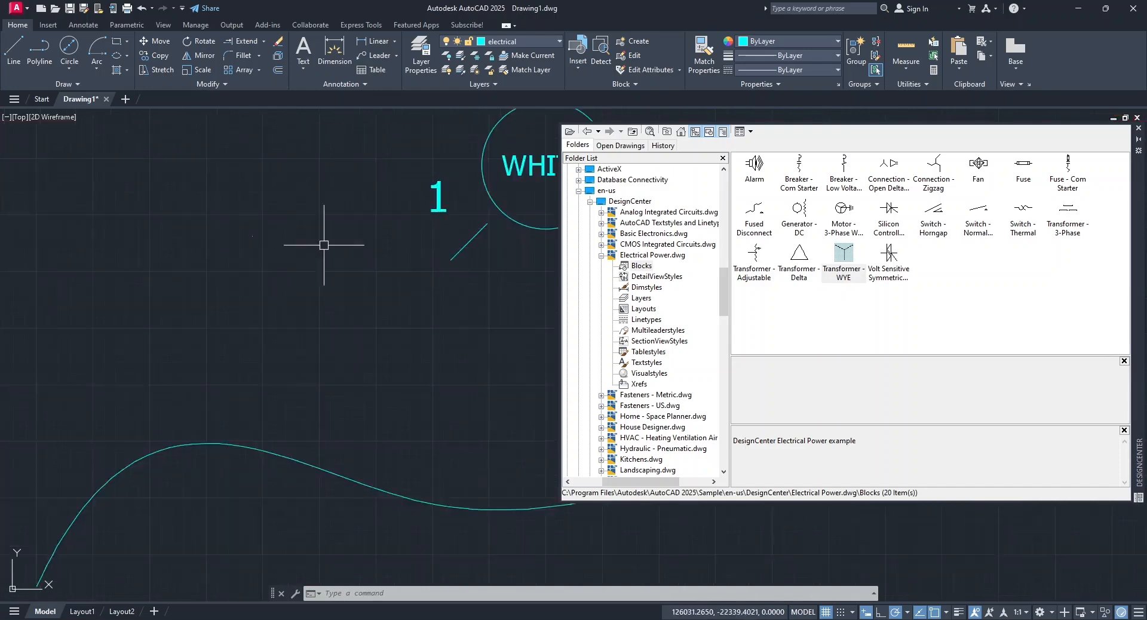
scroll(133, 225, "up", 3)
scroll(171, 195, "down", 2)
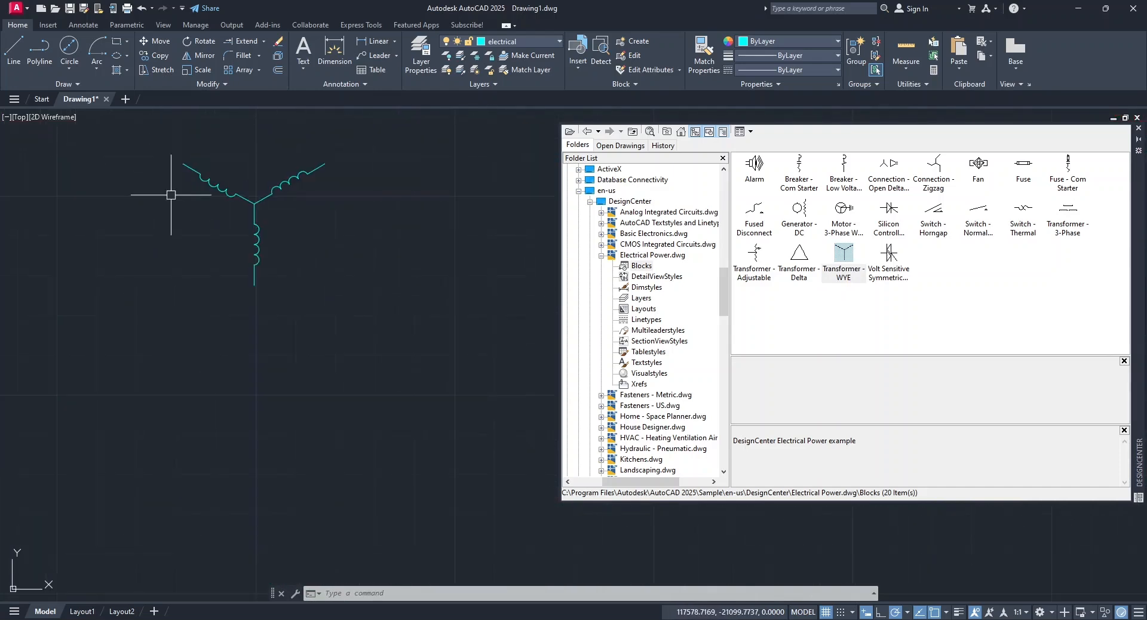
scroll(171, 195, "down", 5)
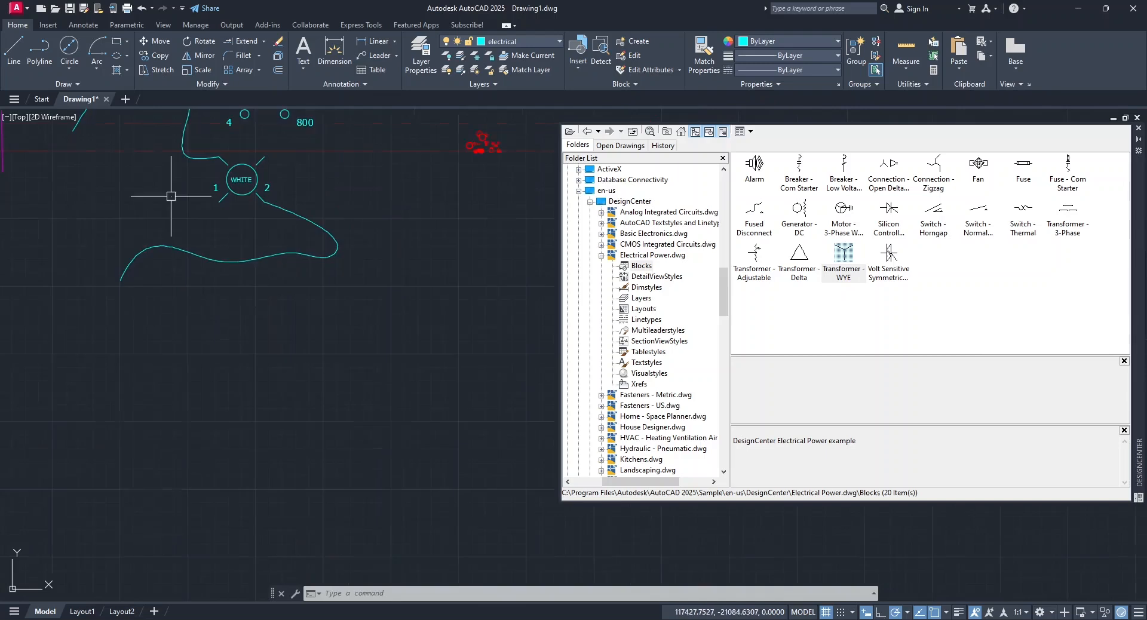
middle_click_drag(184, 219, 254, 330)
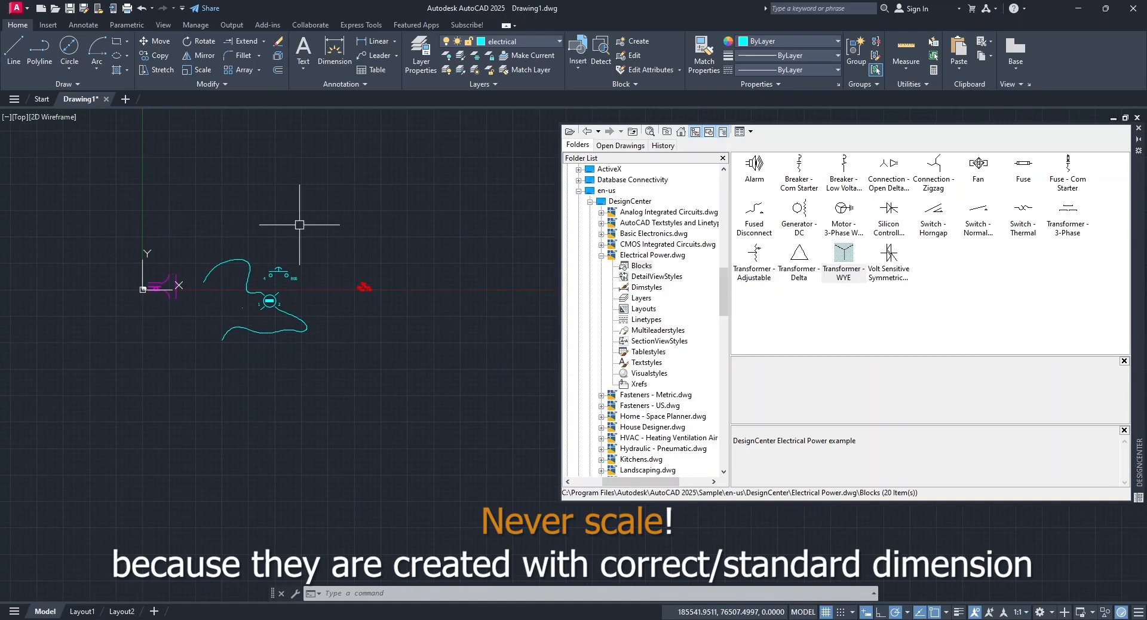
scroll(123, 305, "up", 5)
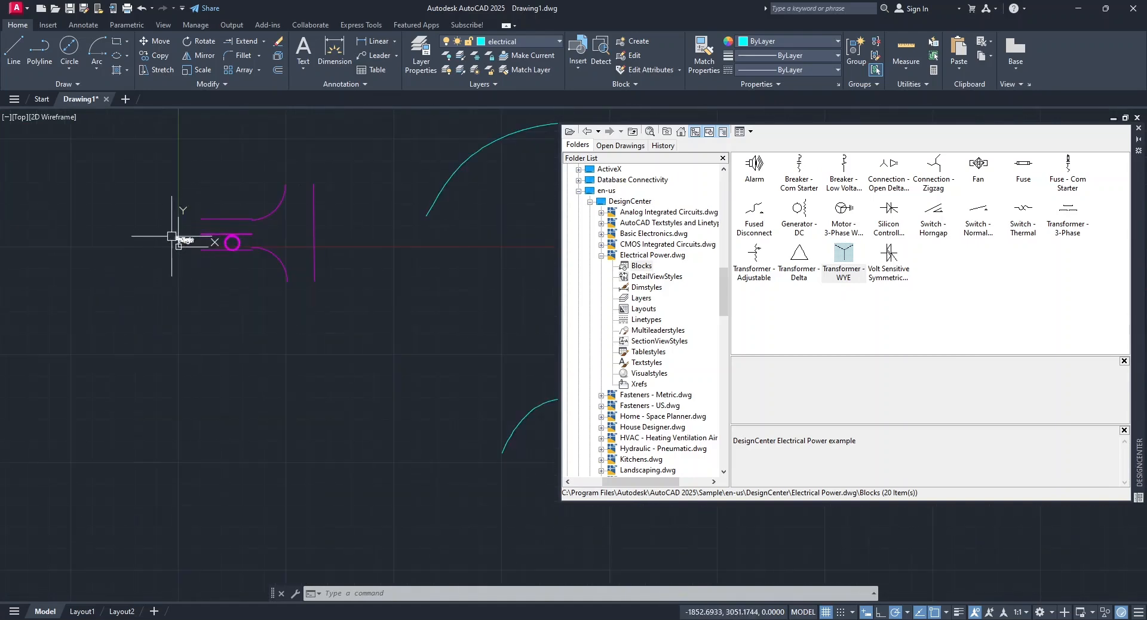
scroll(173, 237, "up", 10)
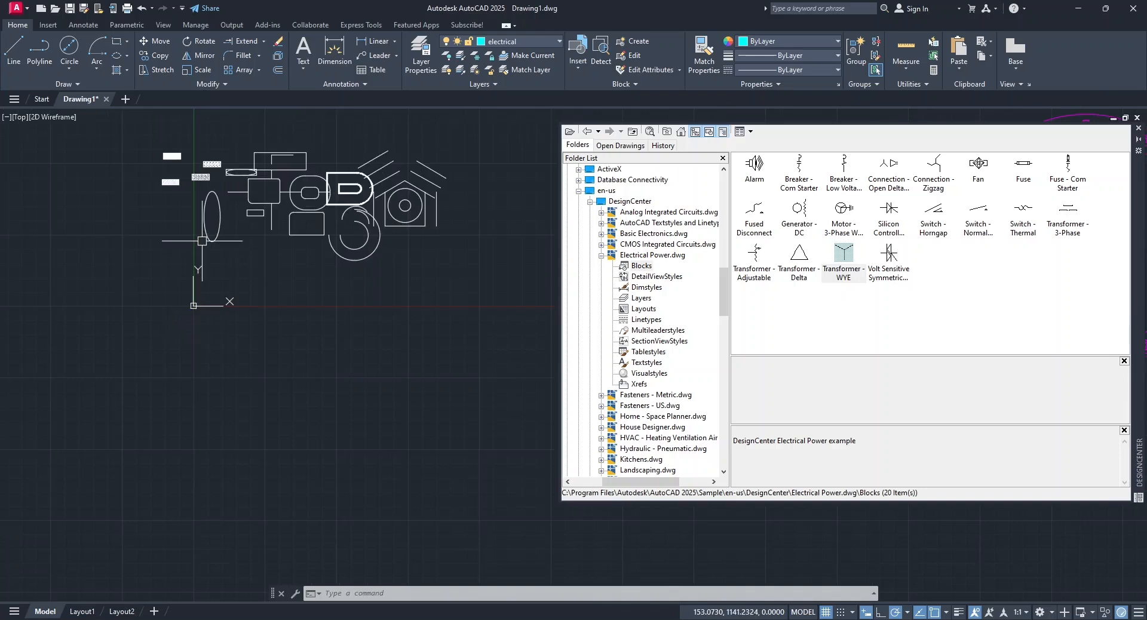
scroll(202, 240, "up", 4)
scroll(203, 256, "down", 6)
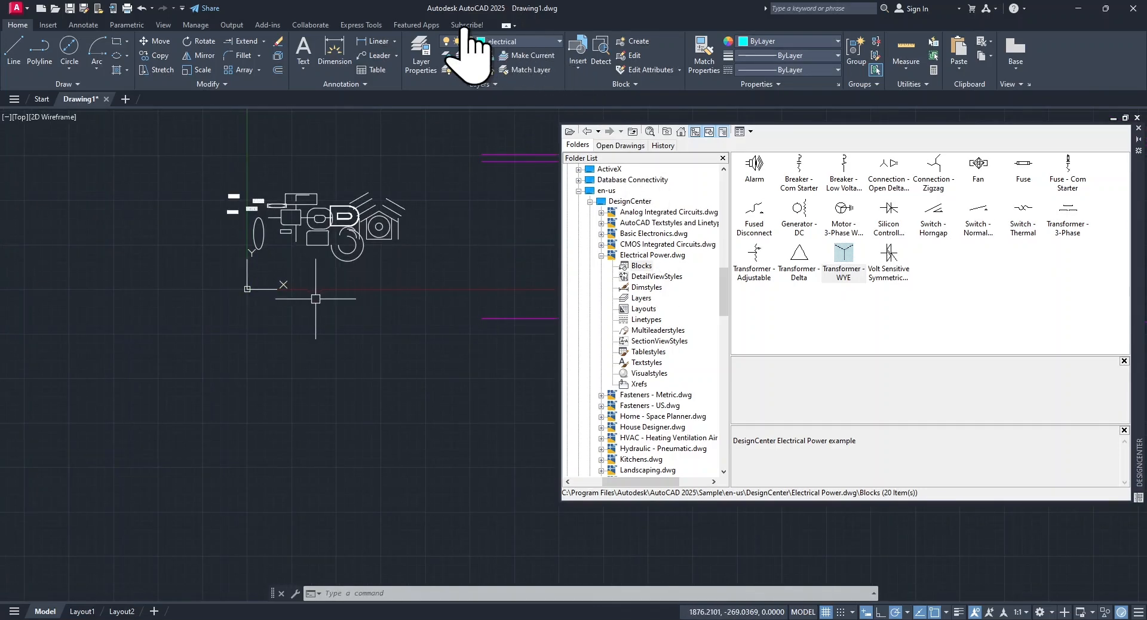
scroll(669, 230, "down", 1)
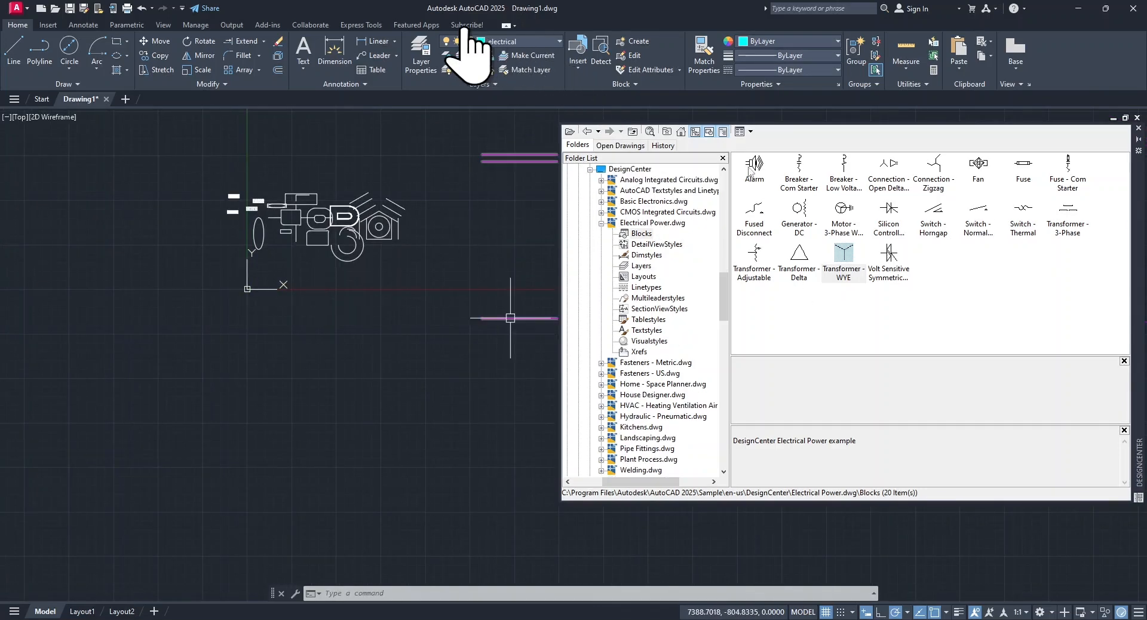
Go back up from the Electrical Power.dwg blocks to the DesignCenter folder and close DesignCenter.
left_click(633, 131)
left_click(632, 131)
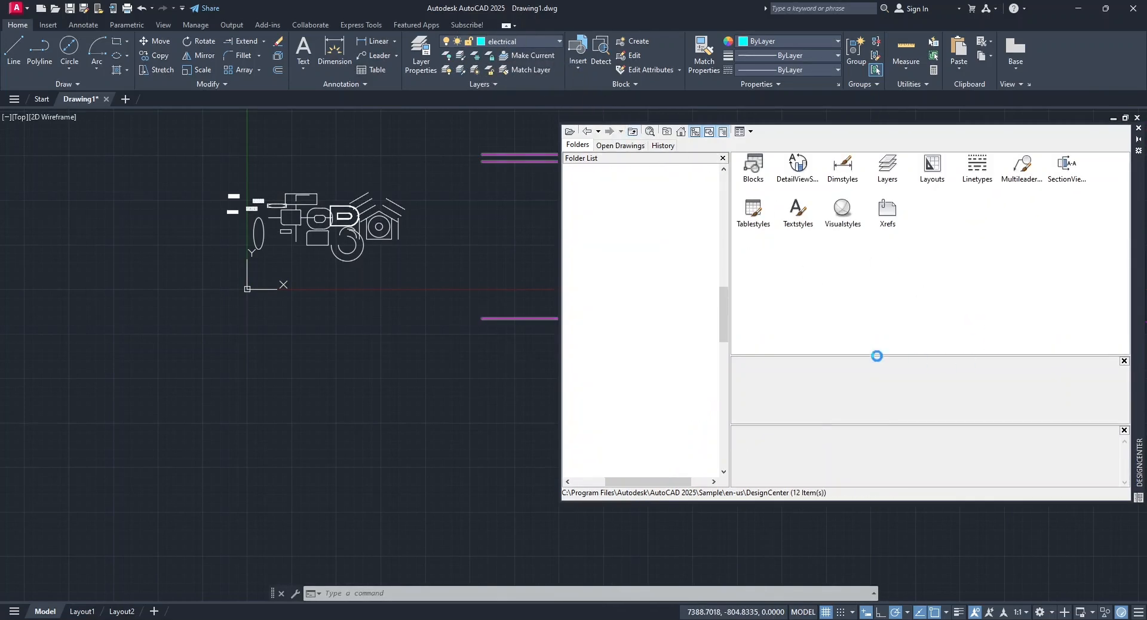
left_click(1138, 128)
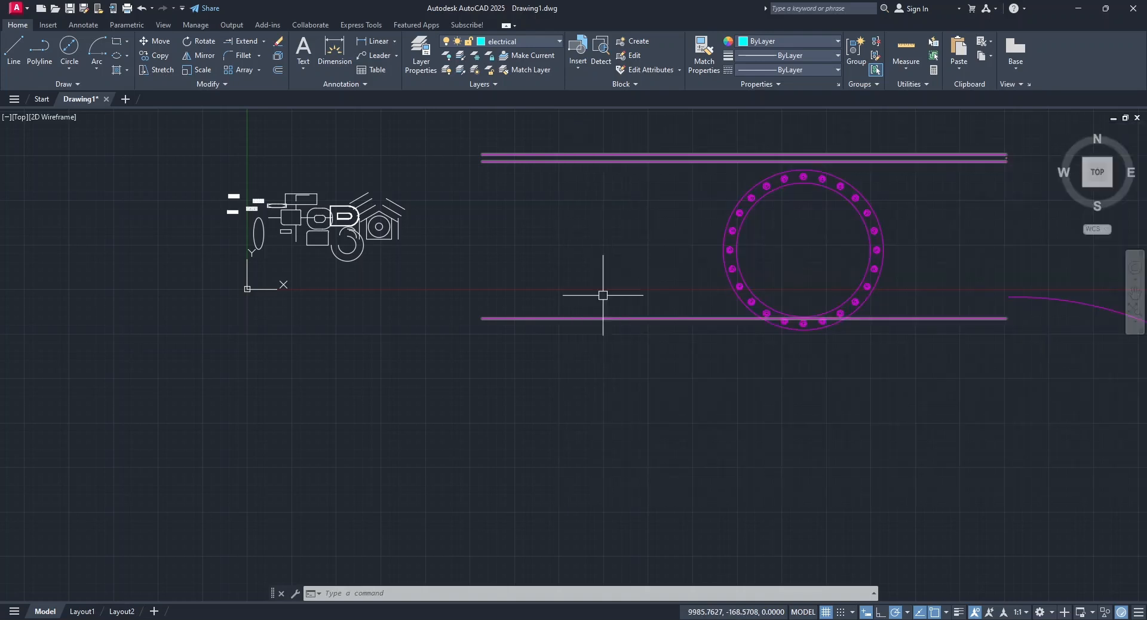
Turn the Arch layer off, back on and off again to demonstrate layer visibility.
scroll(602, 299, "down", 15)
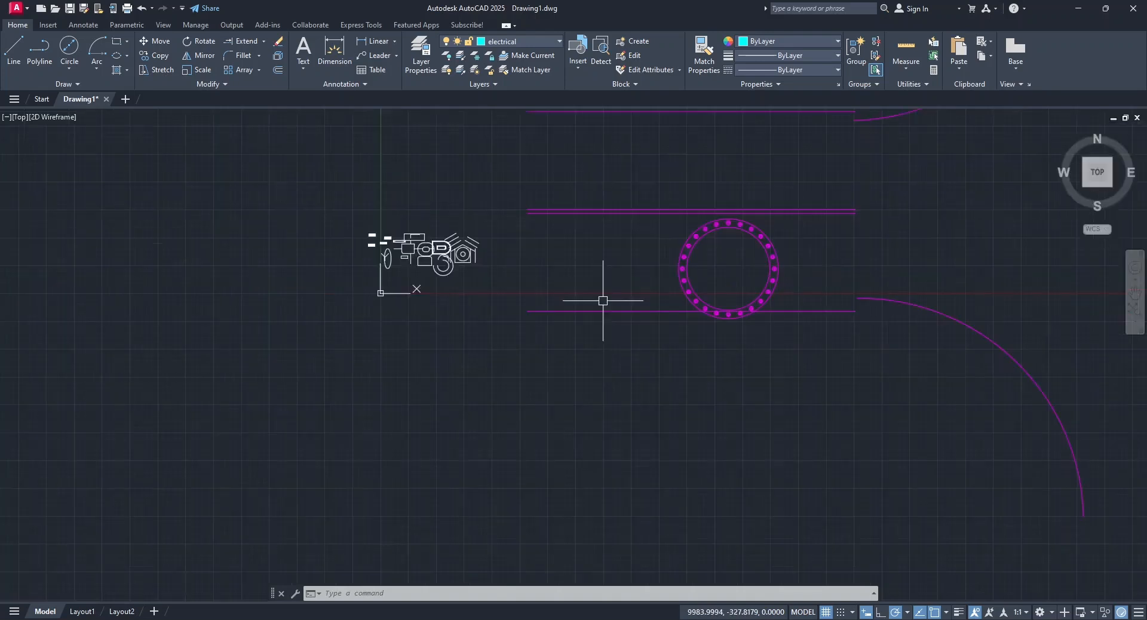
left_click(515, 44)
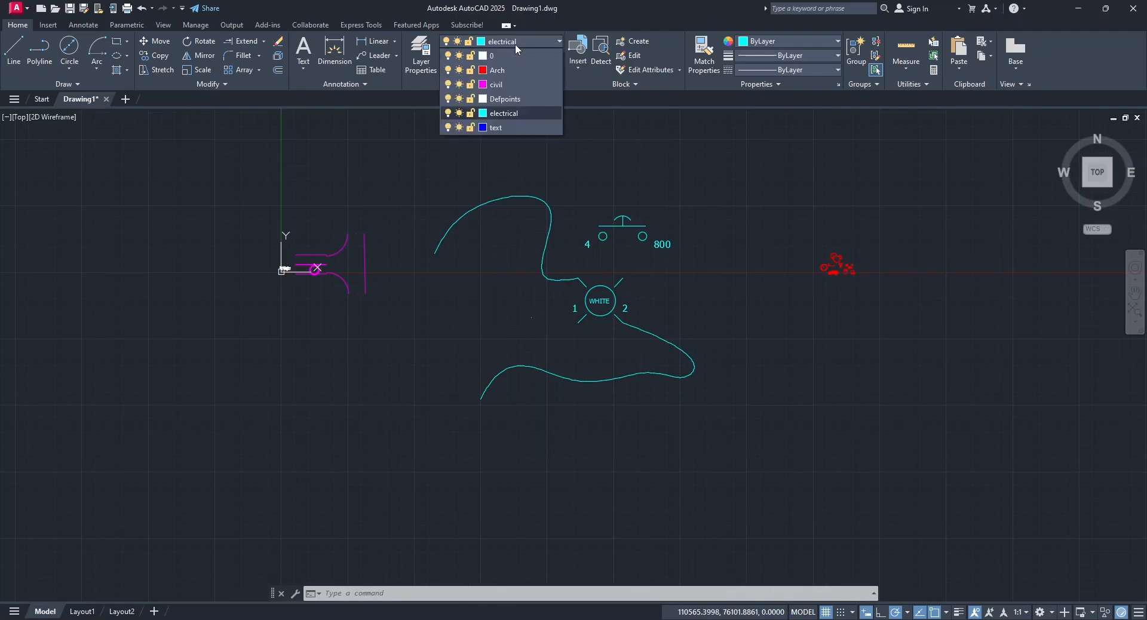
left_click(447, 71)
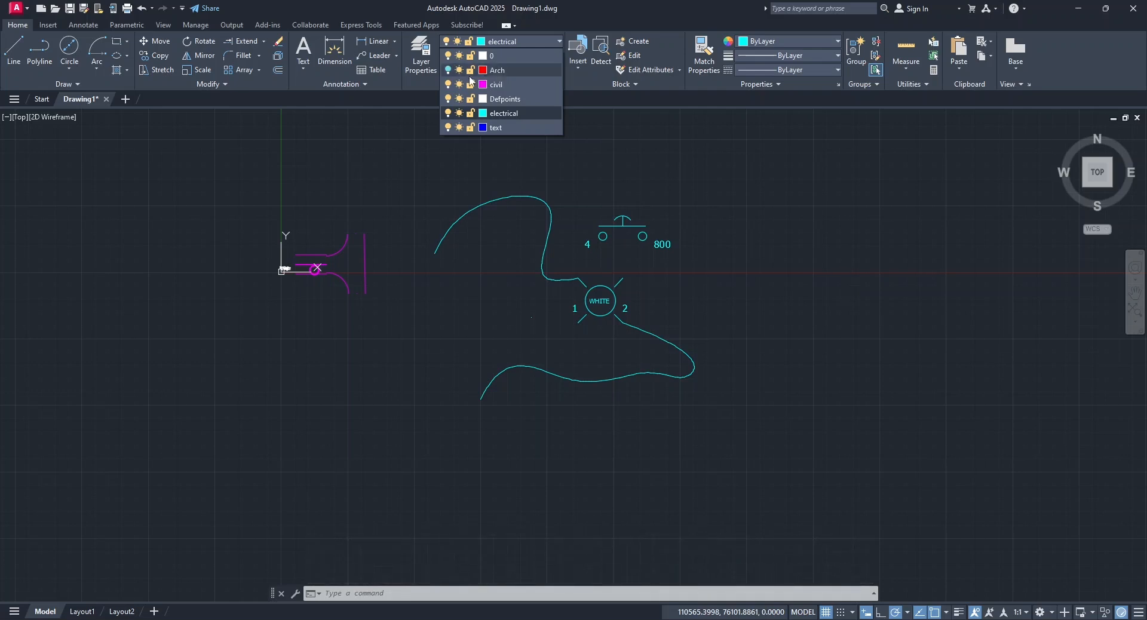
left_click(448, 69)
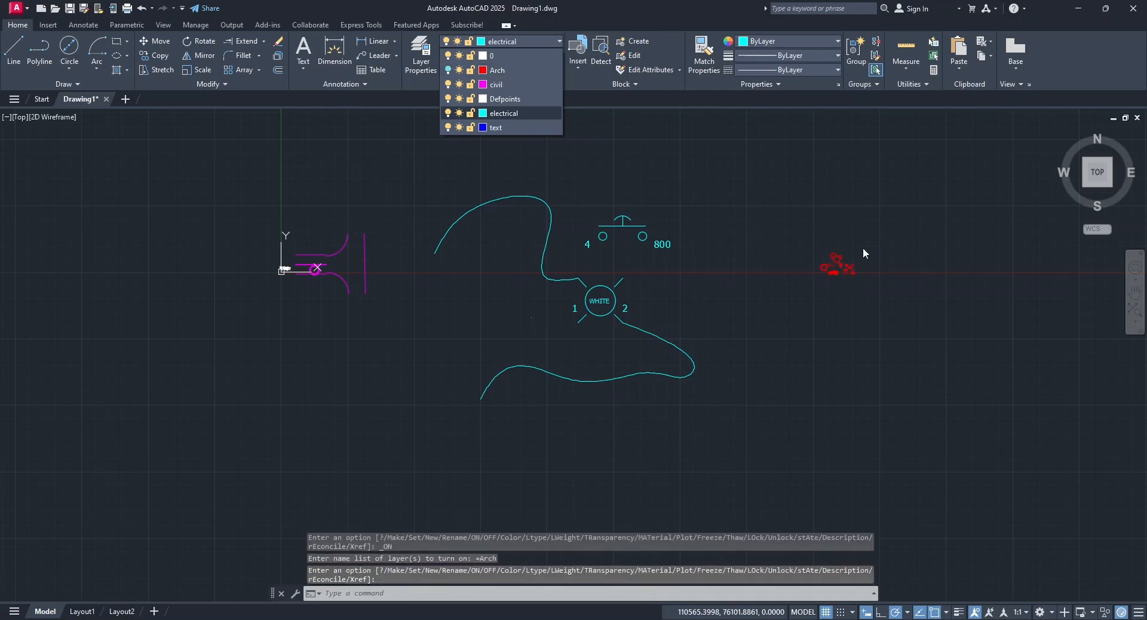
left_click(448, 70)
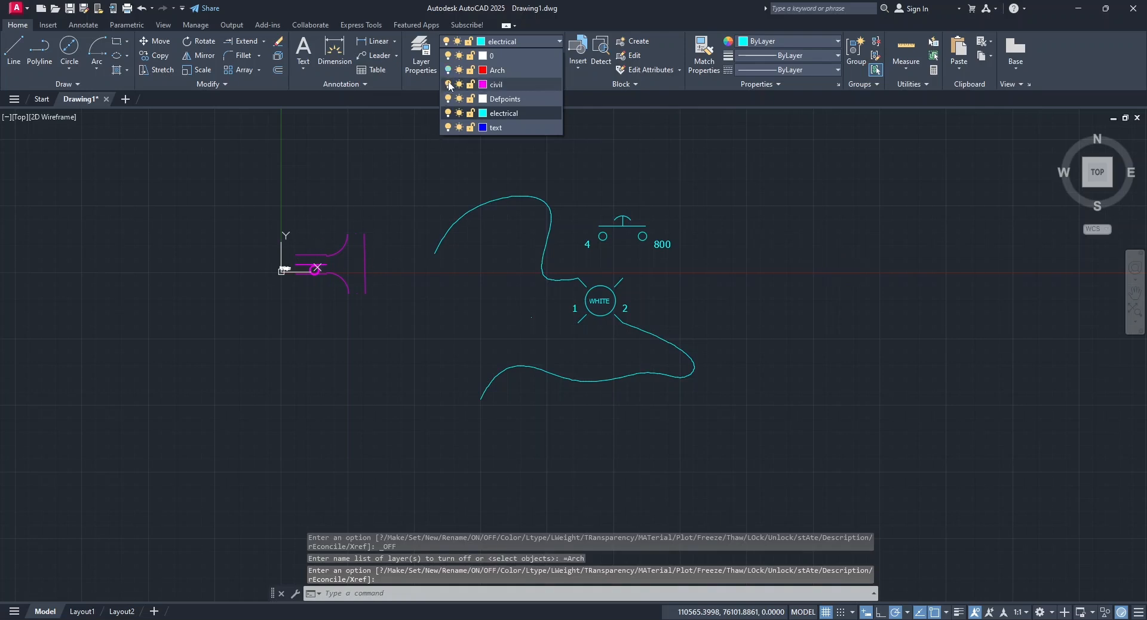
Turn off the civil layer and the current electrical layer, accepting that the current layer is switched off.
left_click(449, 84)
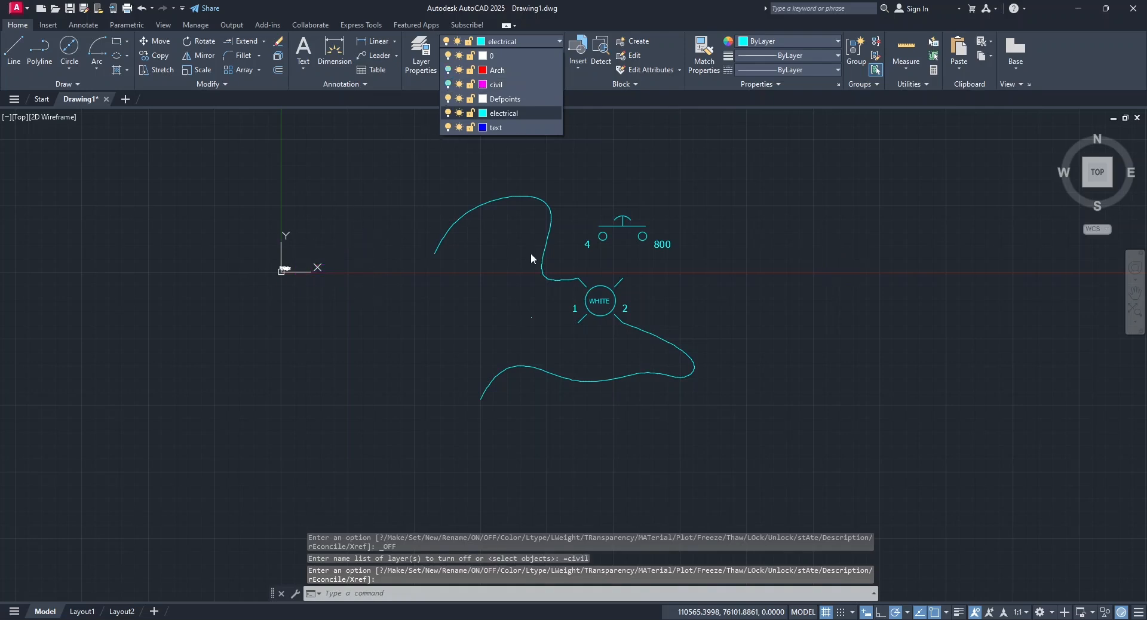
left_click(447, 113)
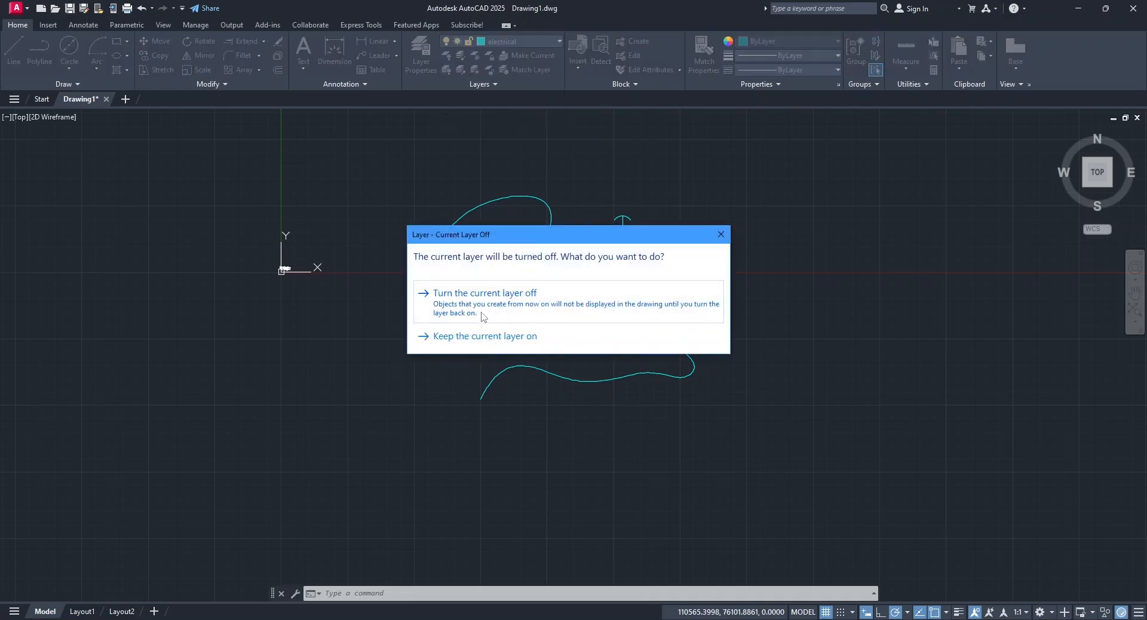
left_click(484, 316)
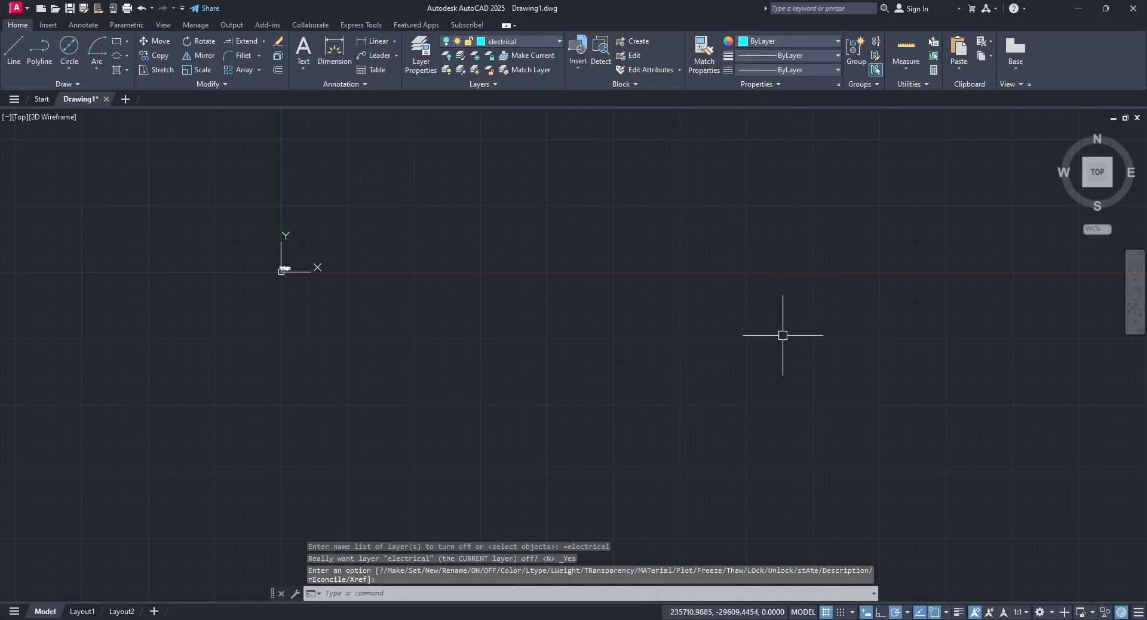
Save the drawing in the Documents folder as Tutorial in AutoCAD 2018 drawing format.
middle_click_drag(197, 253, 285, 276)
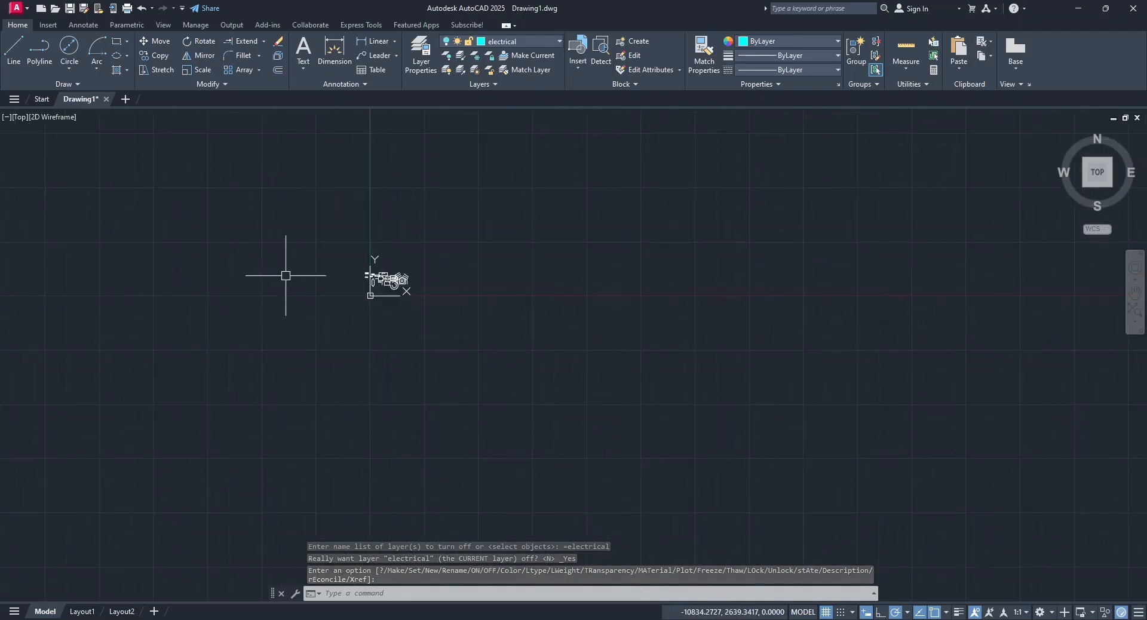
scroll(311, 263, "up", 4)
scroll(612, 311, "up", 3)
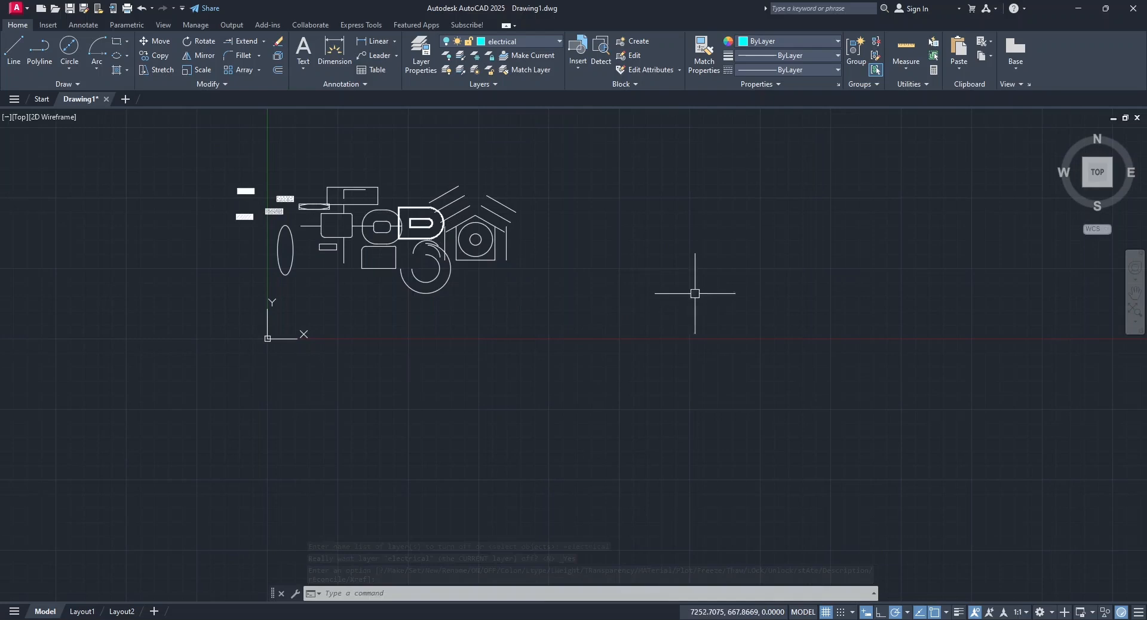
middle_click_drag(699, 276, 623, 292)
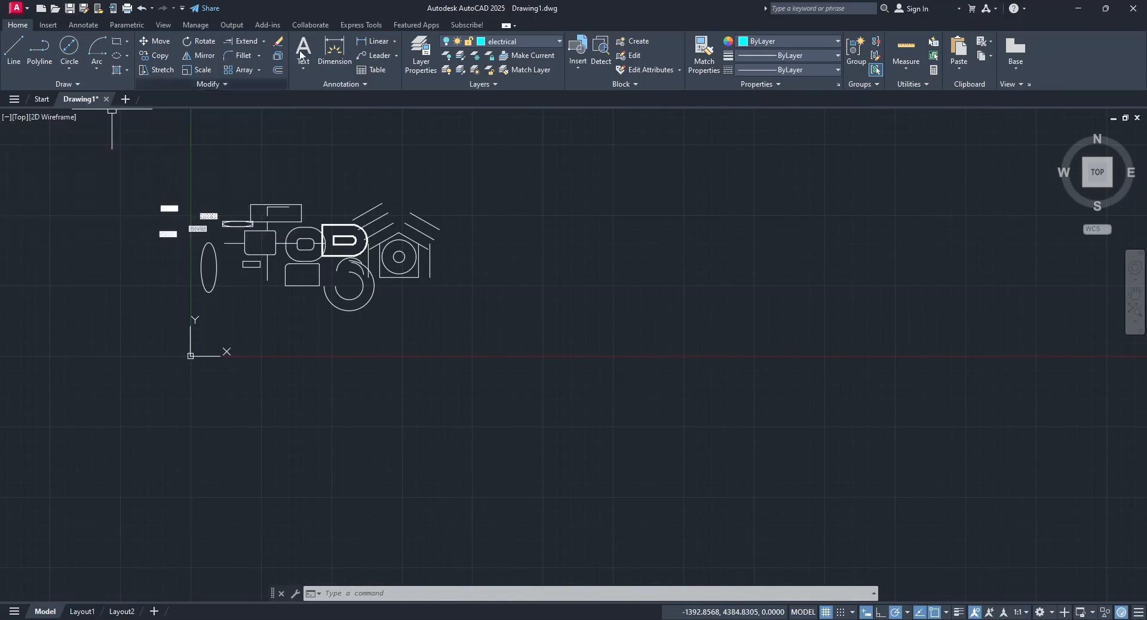
left_click(71, 11)
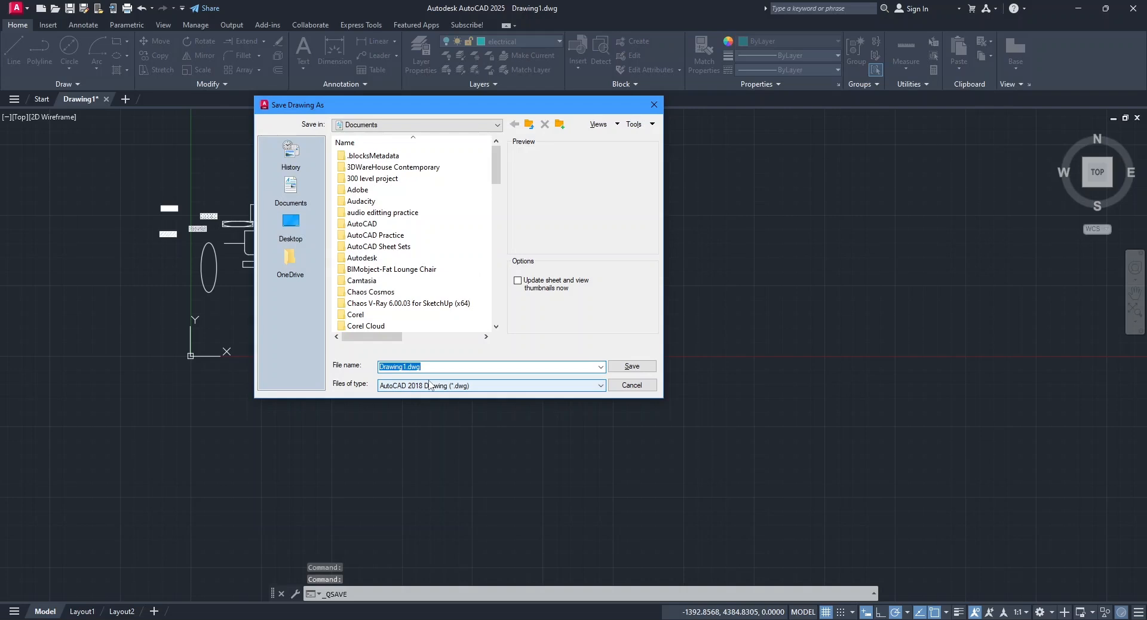
type("Tutorial")
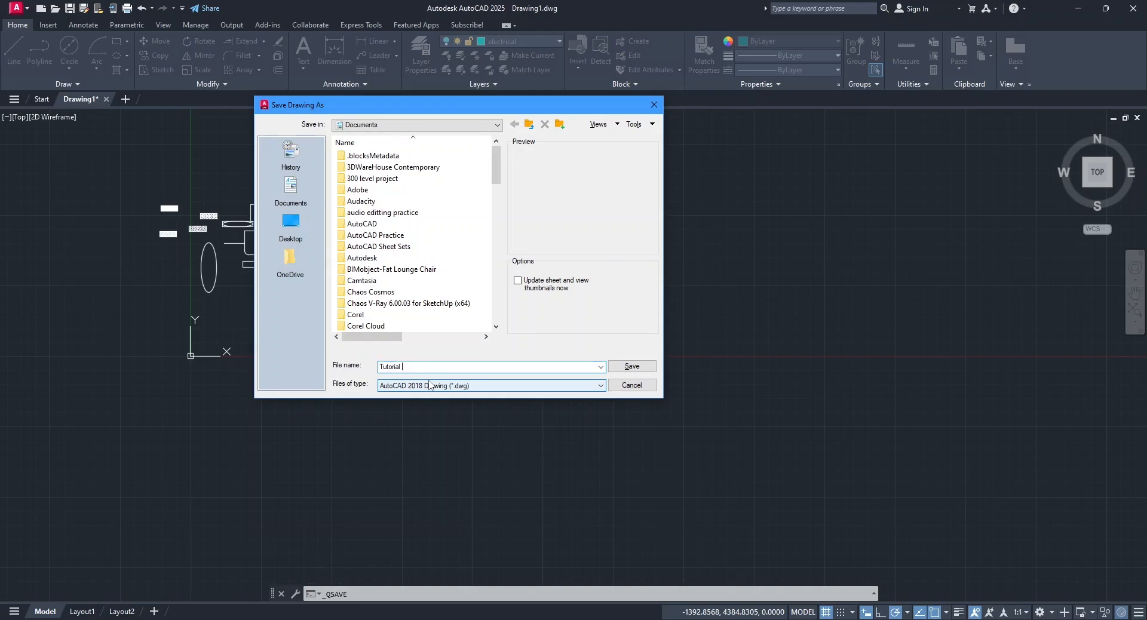
left_click(631, 367)
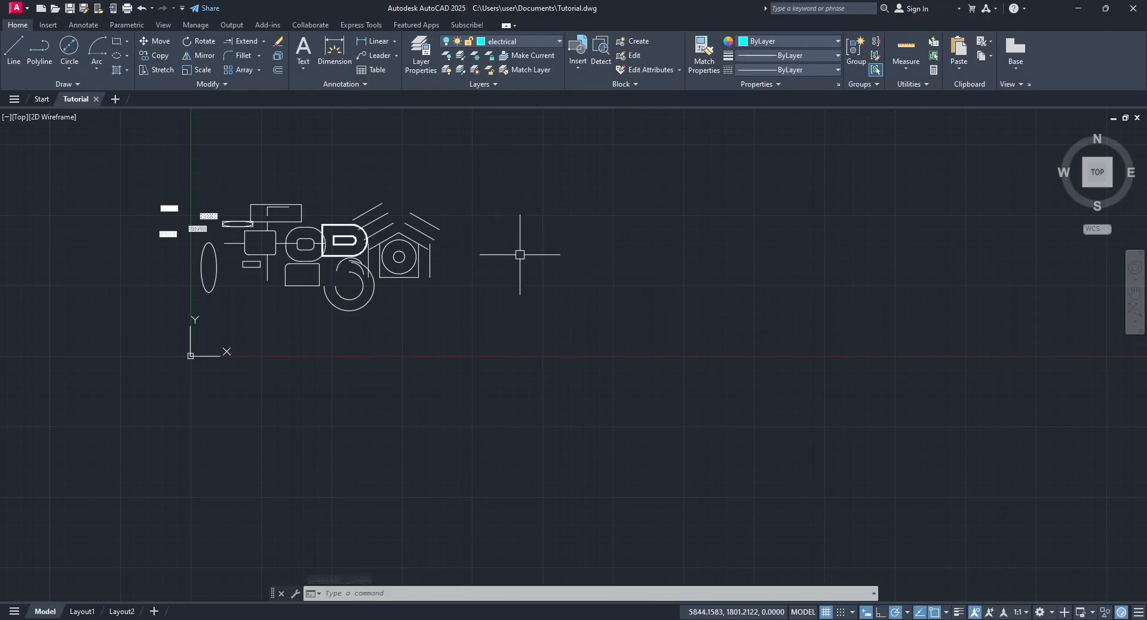
type("un")
key("Return")
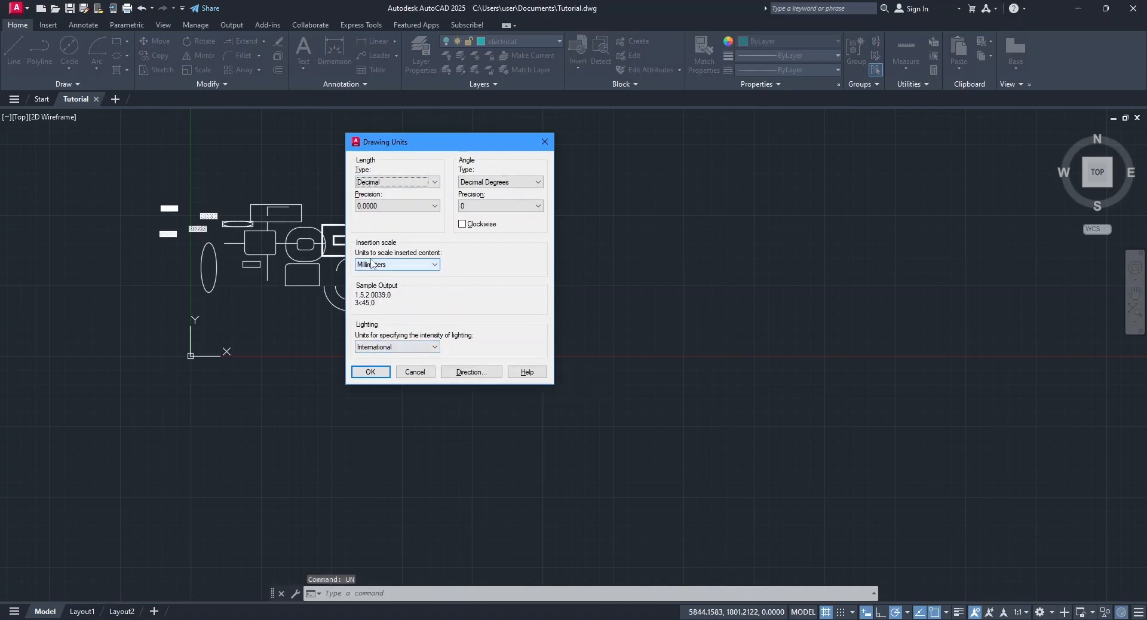
key("Return")
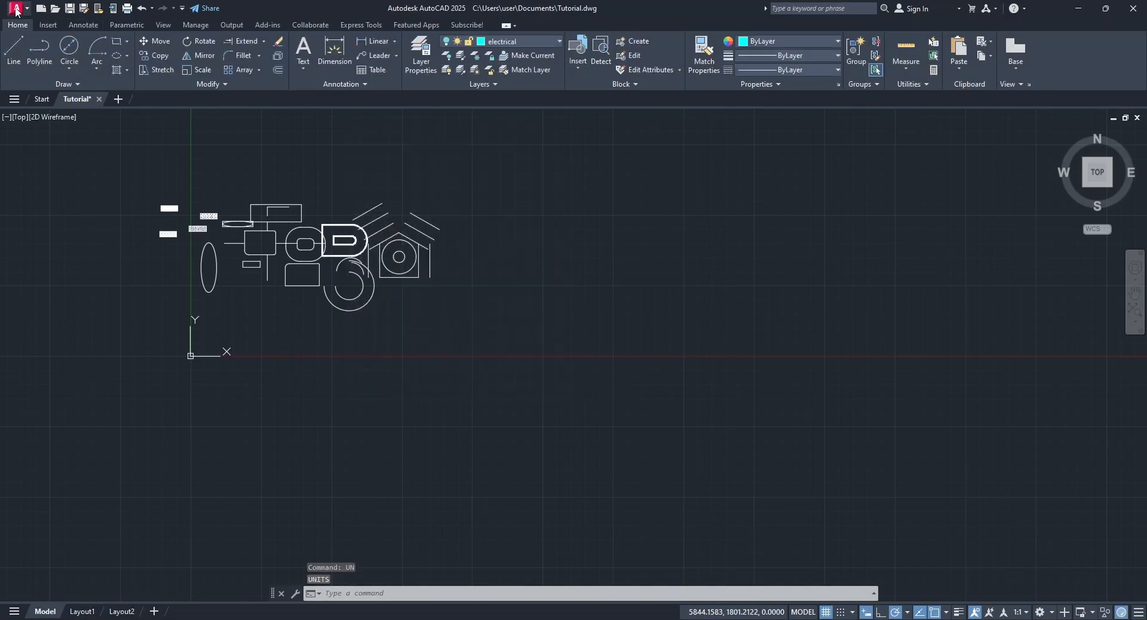
Set the length precision of the drawing units to 0.
left_click(16, 9)
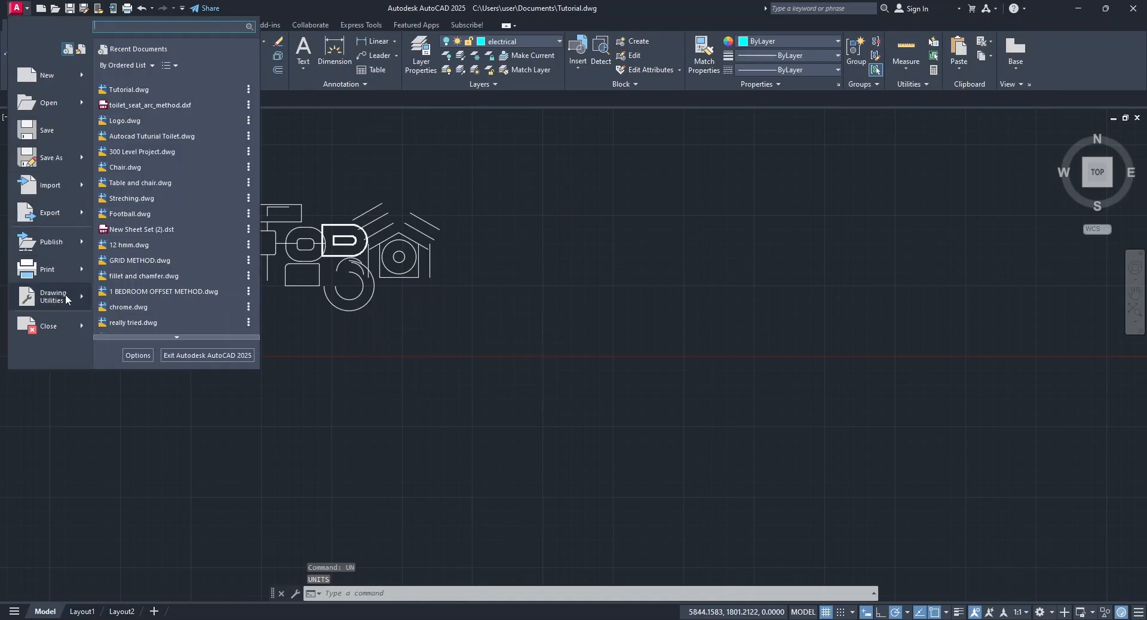
mouse_move(66, 300)
left_click(156, 178)
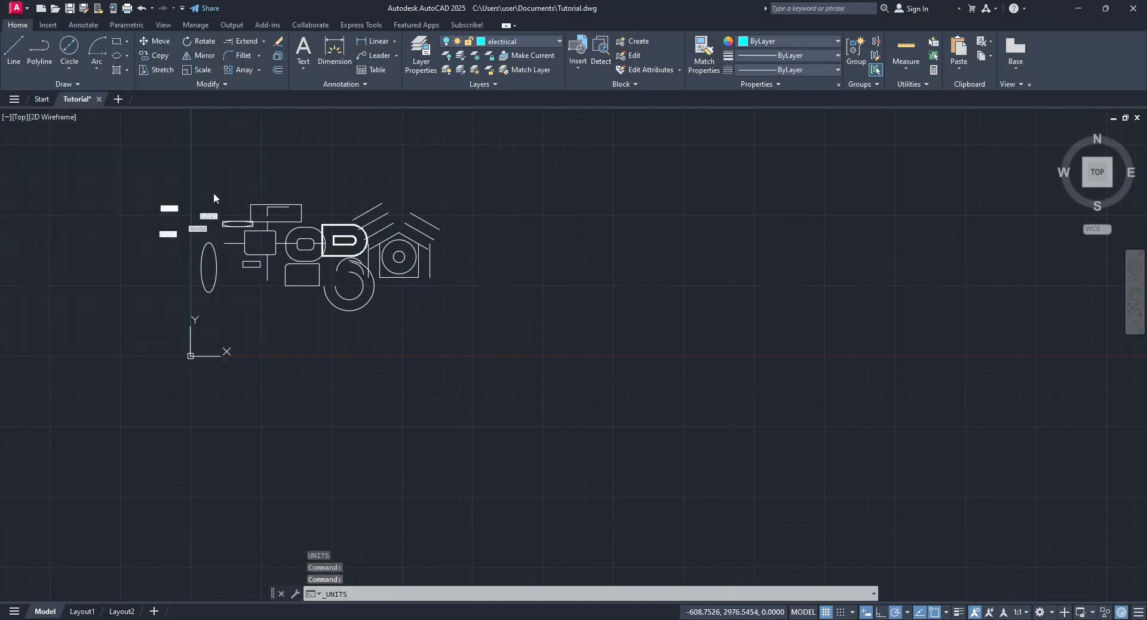
left_click_drag(426, 142, 606, 168)
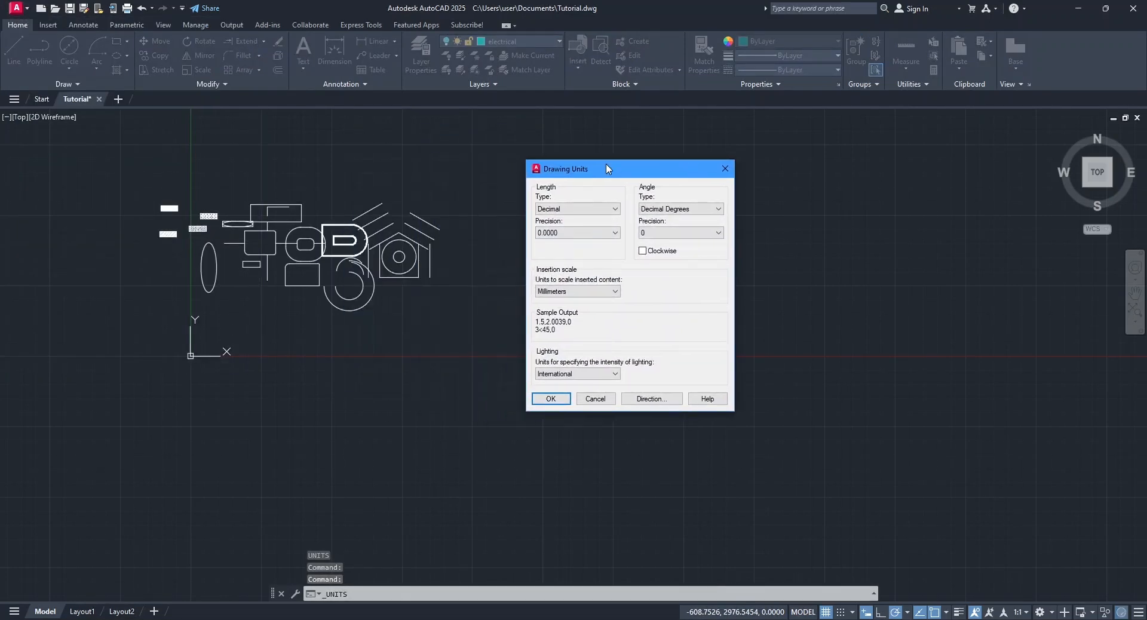
left_click(571, 233)
left_click(553, 242)
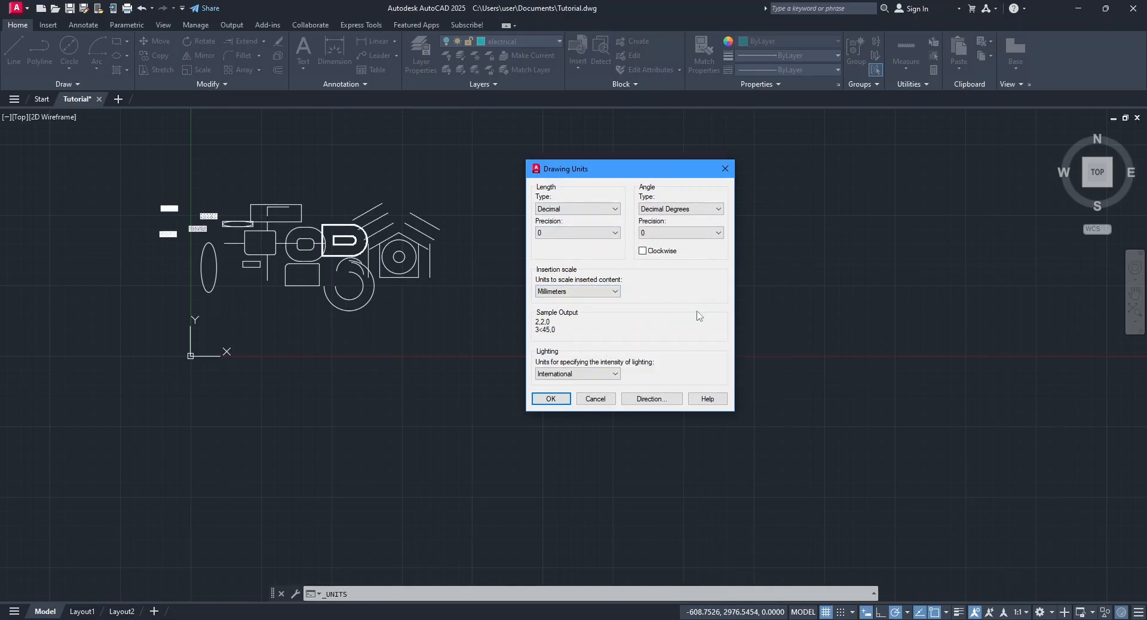
key("Return")
Make layer 0 current and draw a 1500 by 1500 mm rectangle to the right of the existing shapes.
left_click(502, 43)
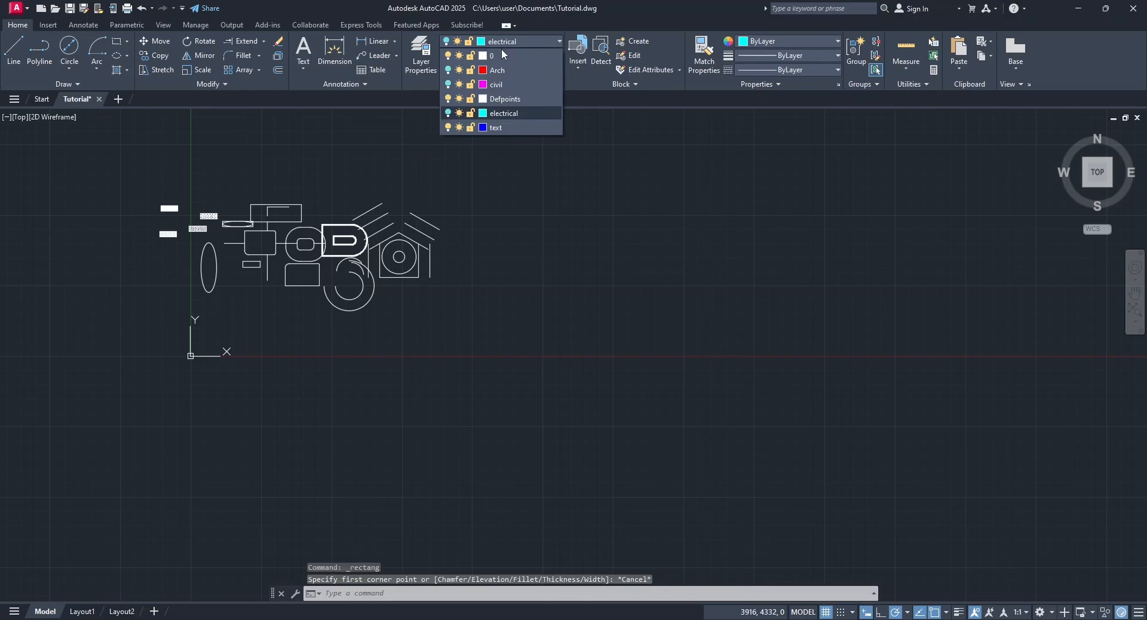
left_click(498, 57)
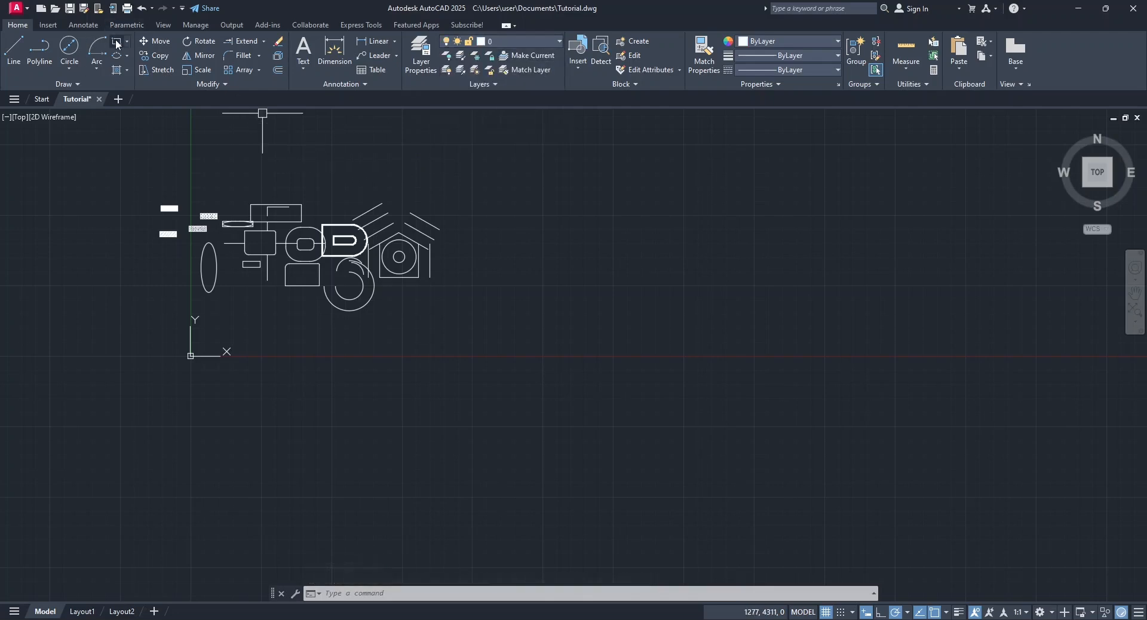
left_click(117, 44)
left_click(479, 258)
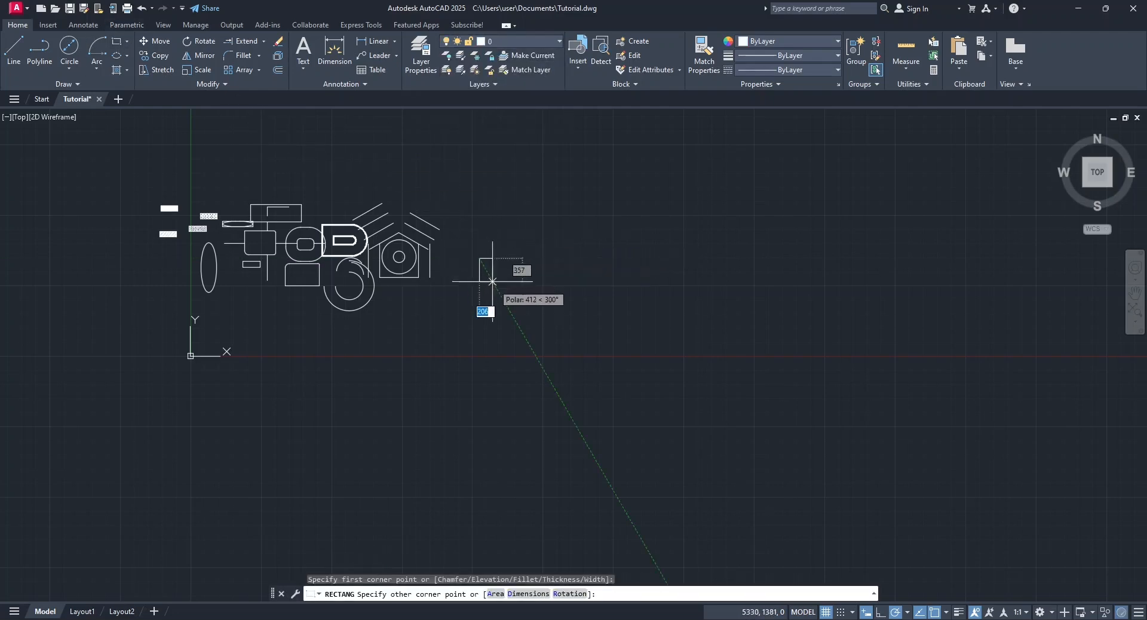
scroll(543, 320, "up", 6)
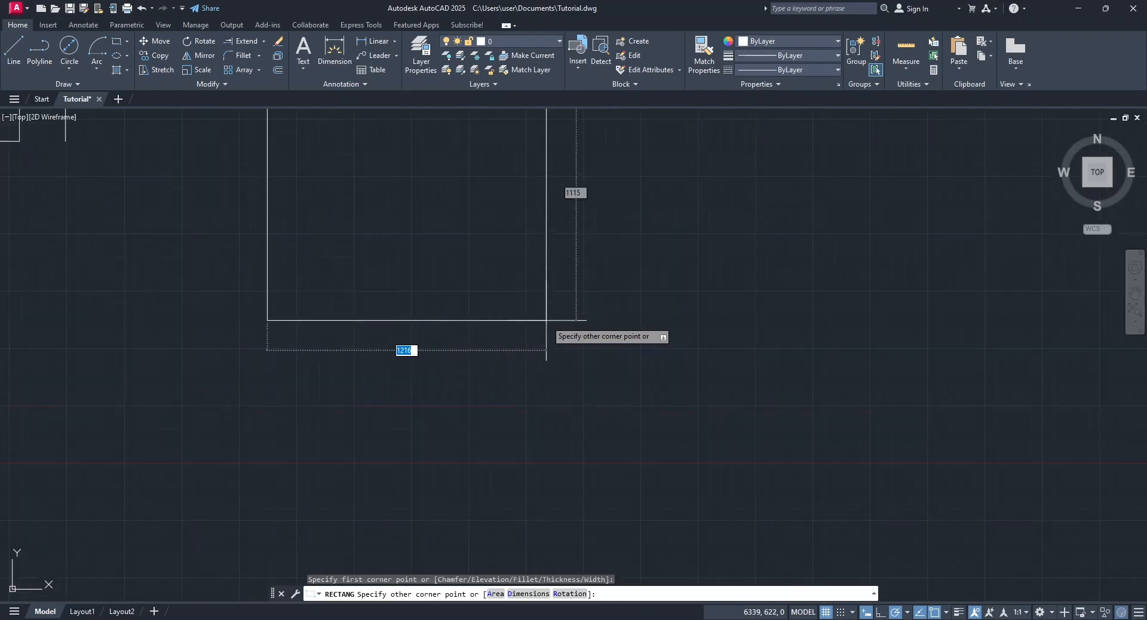
scroll(546, 320, "down", 2)
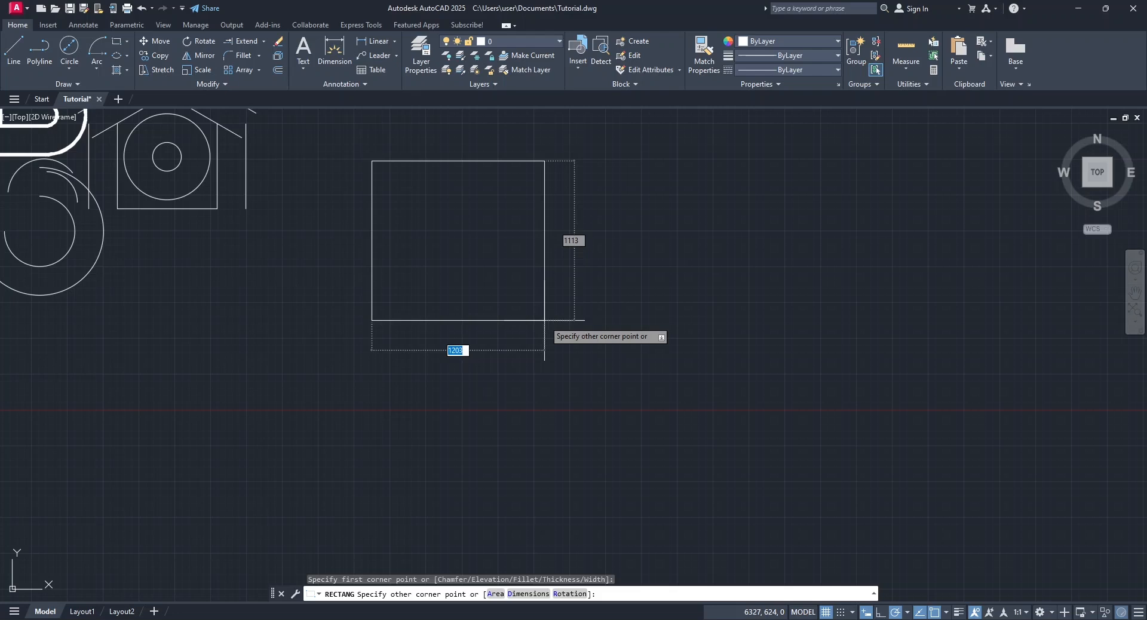
type("1500")
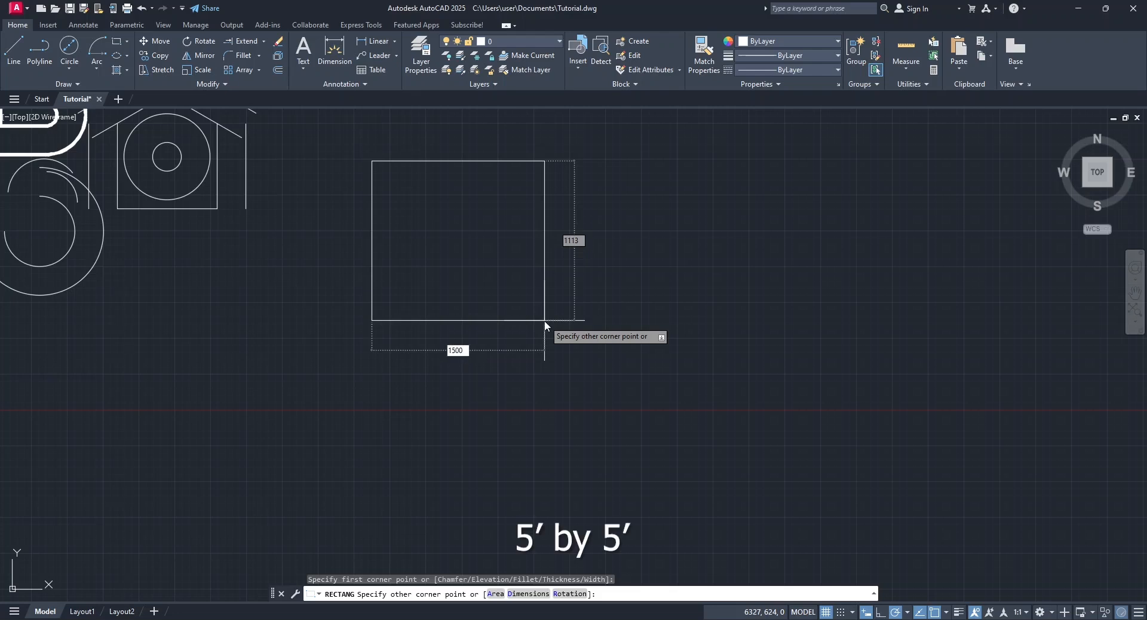
key("Tab")
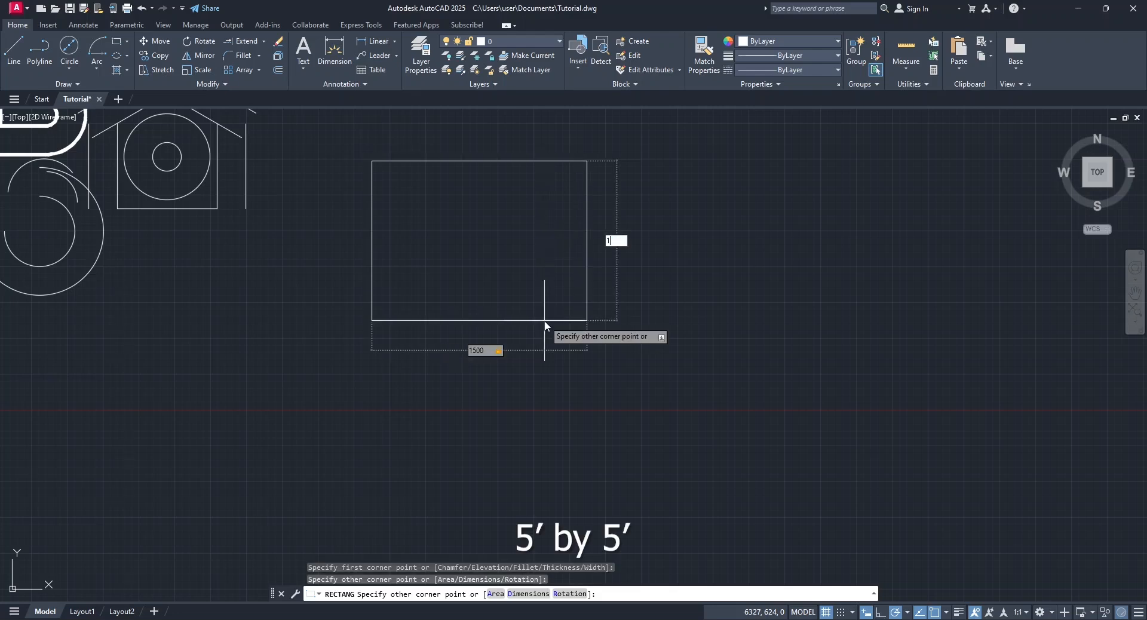
type("1500")
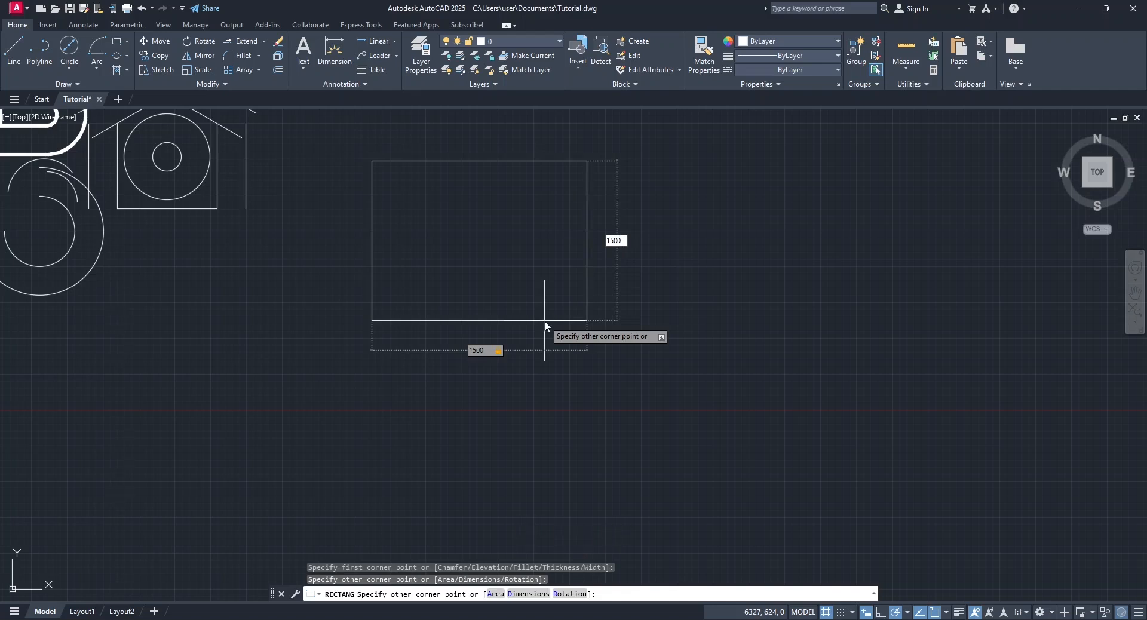
key("Return")
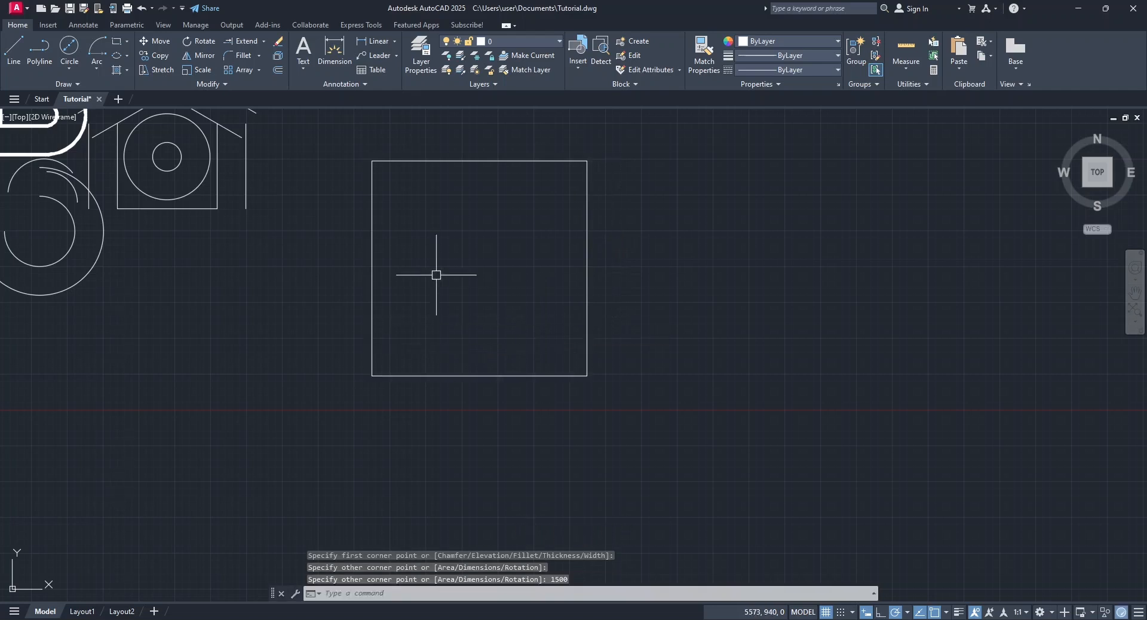
Offset the 1500 mm square outward by 230 mm to form the wall thickness.
left_click(278, 71)
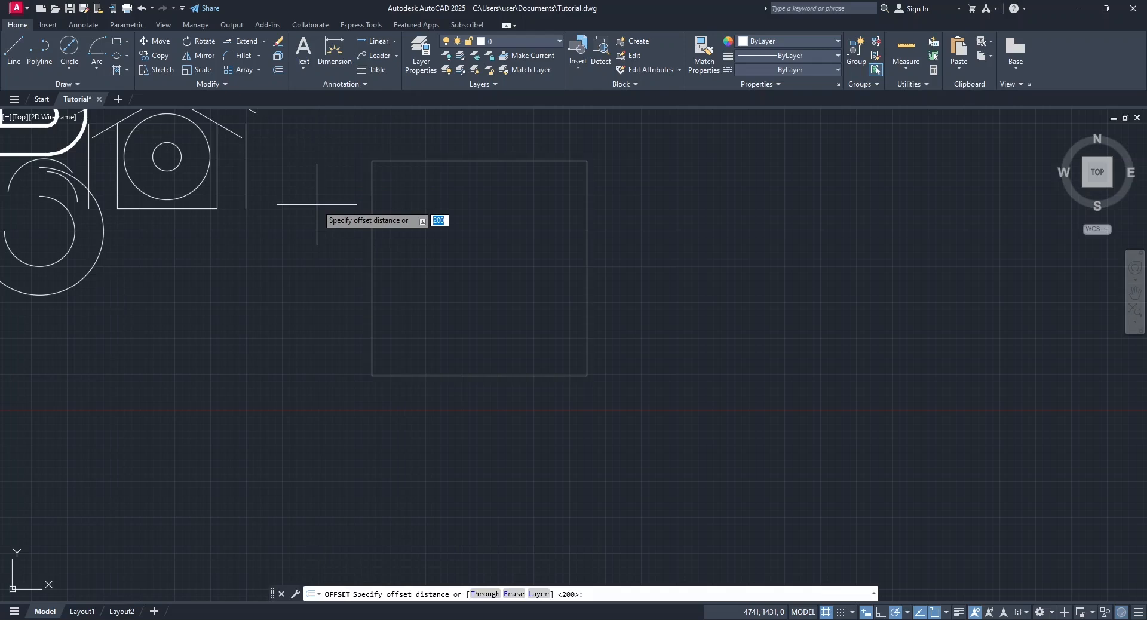
type("2")
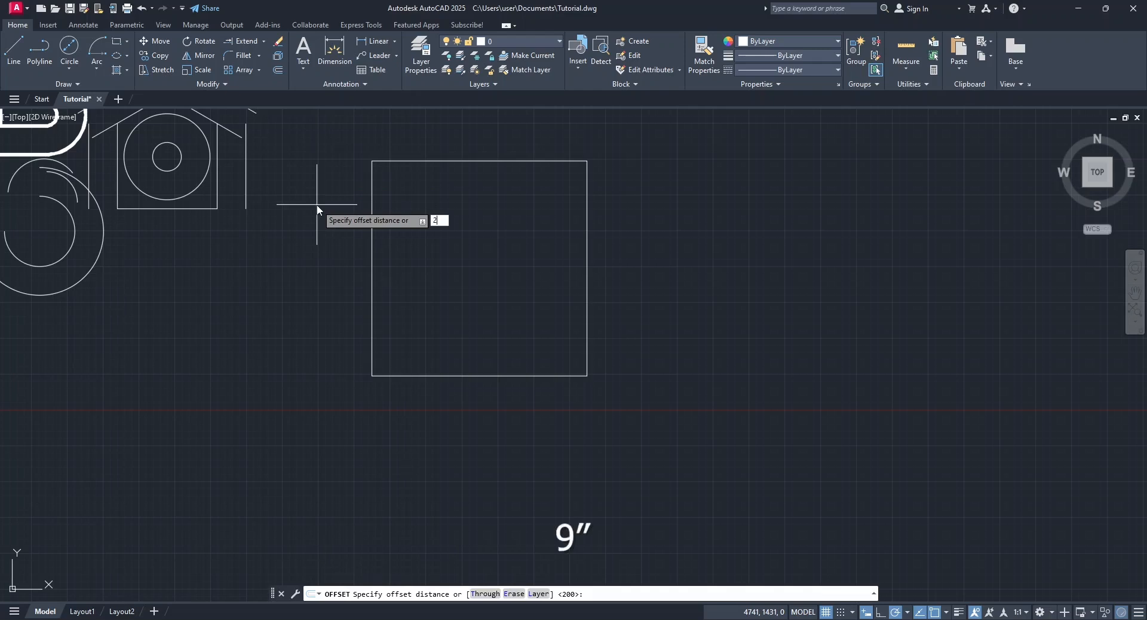
type("30")
key("Return")
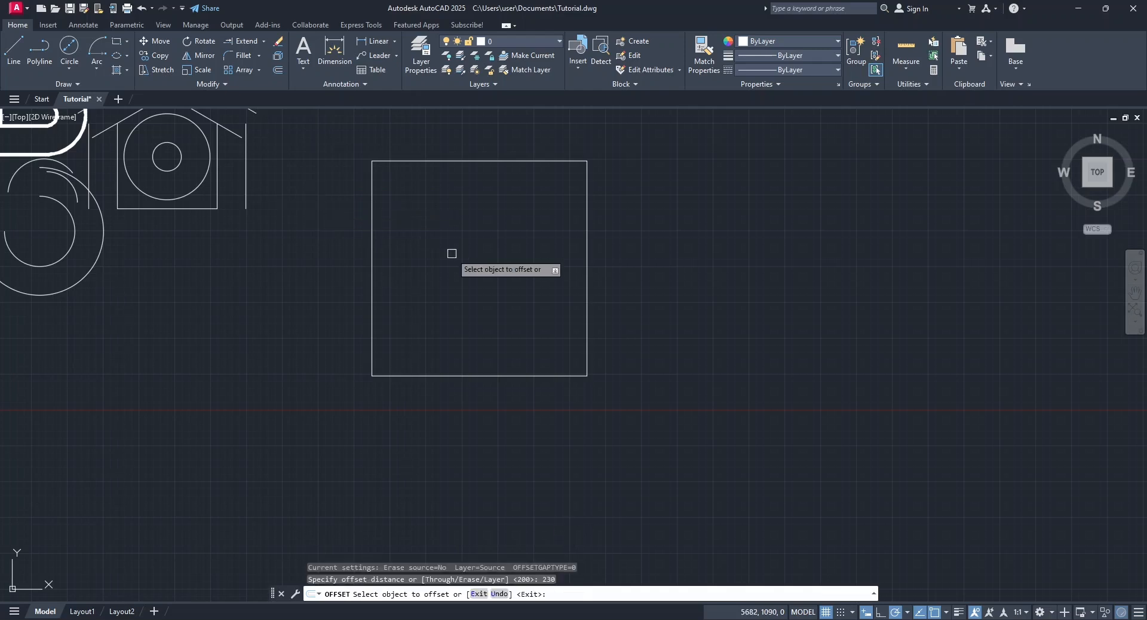
left_click(372, 268)
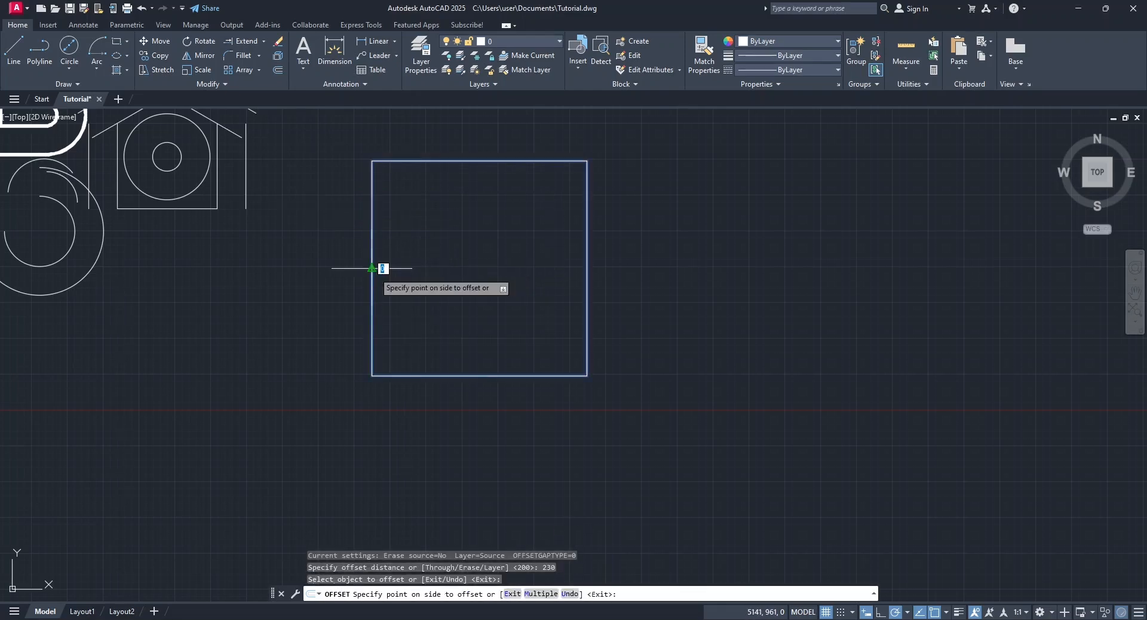
left_click(298, 259)
key("Escape")
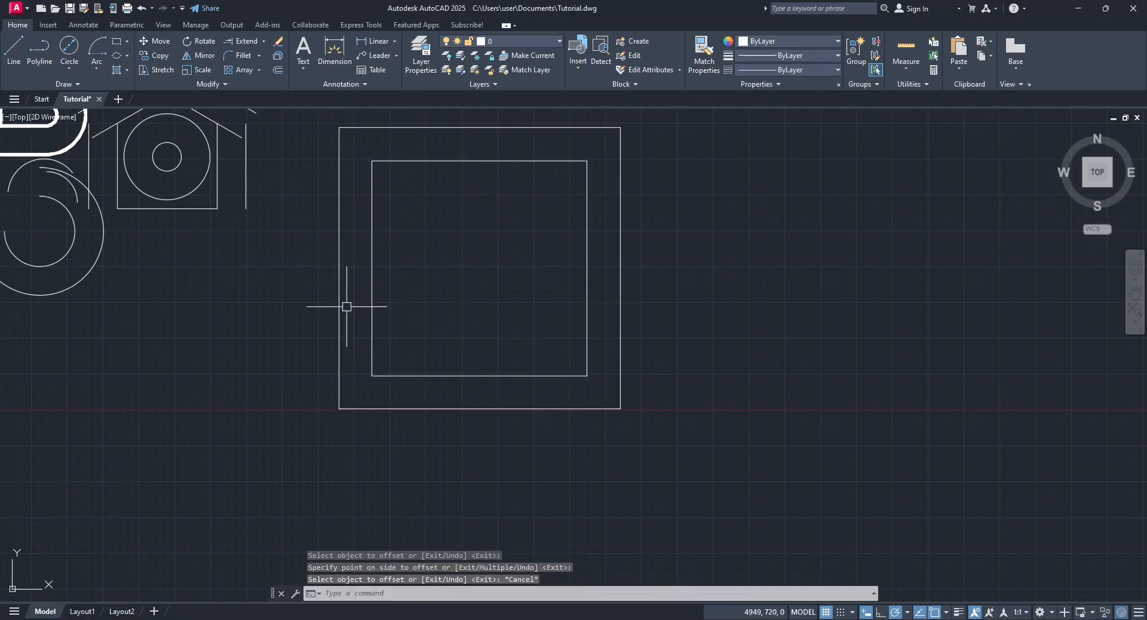
Examine the earlier practice shapes, then check the inner square's object type and whether it selects as one object.
scroll(347, 307, "down", 2)
middle_click_drag(245, 300, 466, 308)
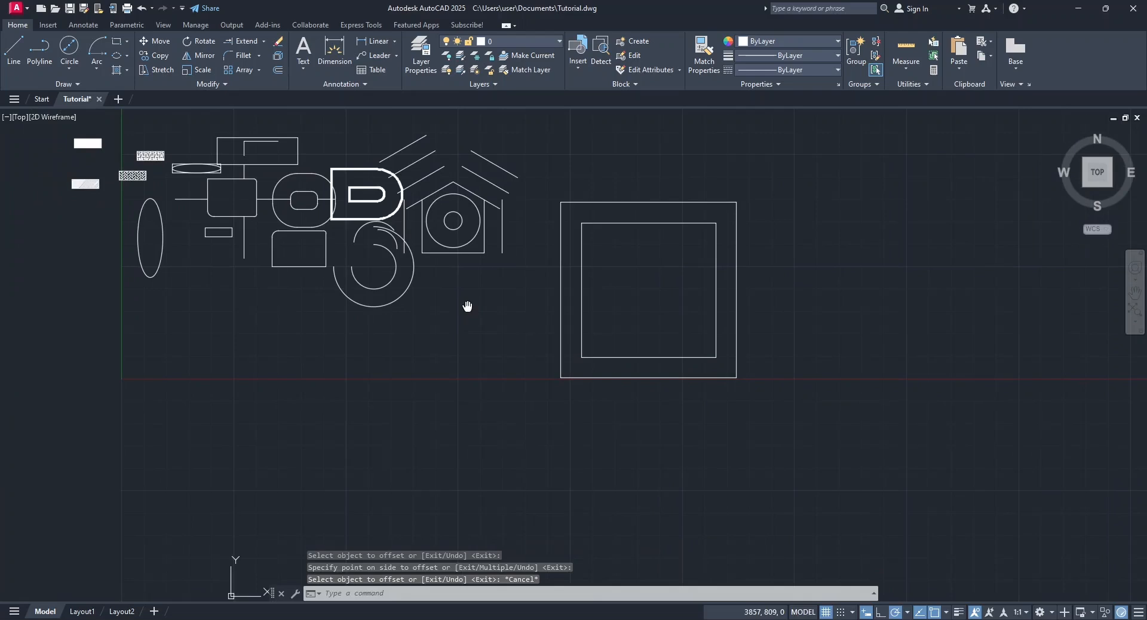
scroll(242, 186, "up", 5)
scroll(243, 187, "up", 2)
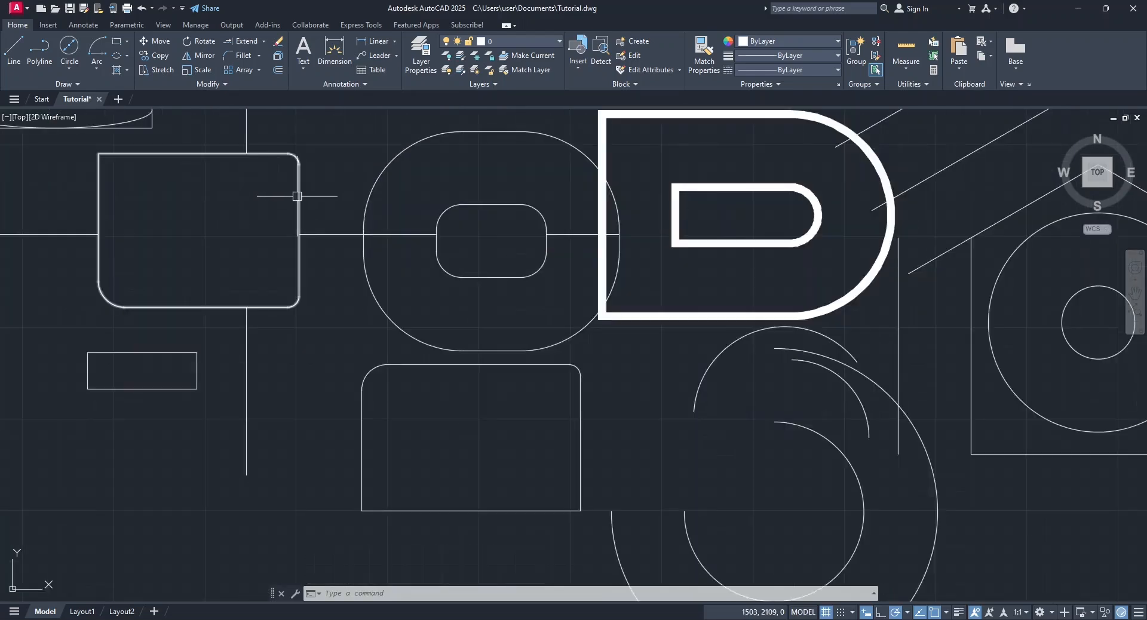
scroll(297, 196, "down", 4)
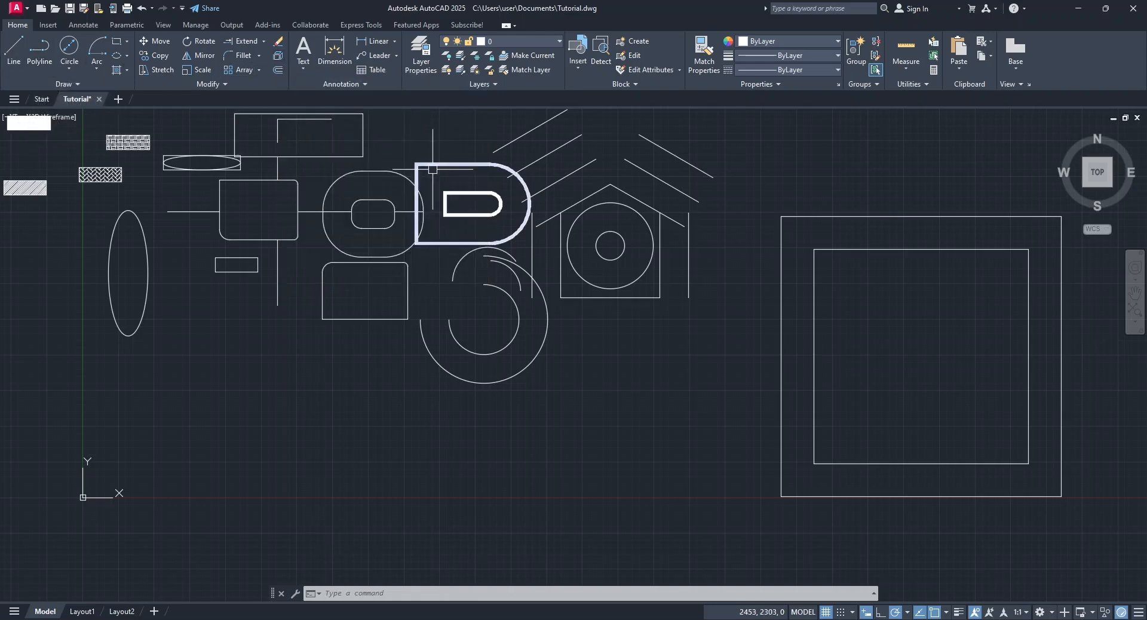
mouse_move(821, 376)
middle_mouse_down()
mouse_move(725, 376)
mouse_move(577, 332)
middle_mouse_up()
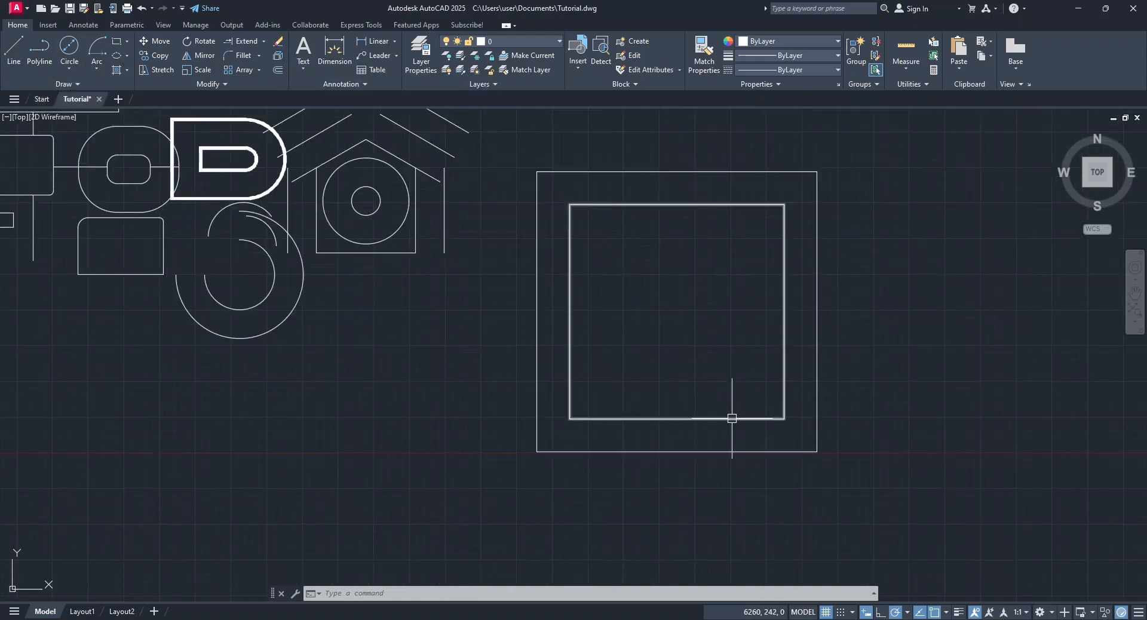
mouse_move(732, 418)
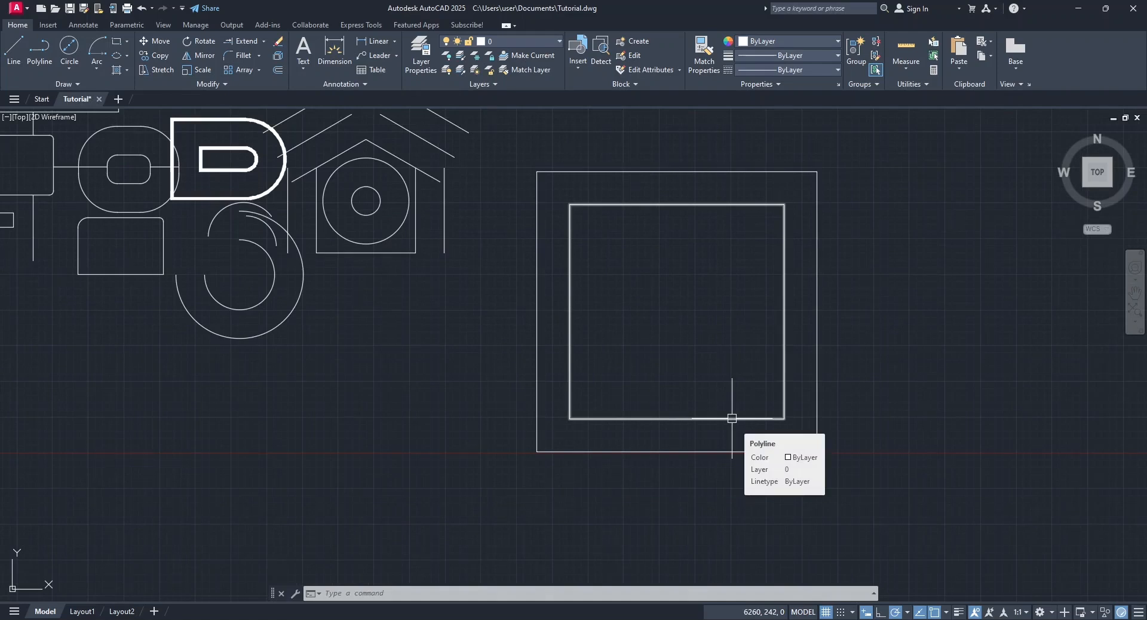
left_click(732, 418)
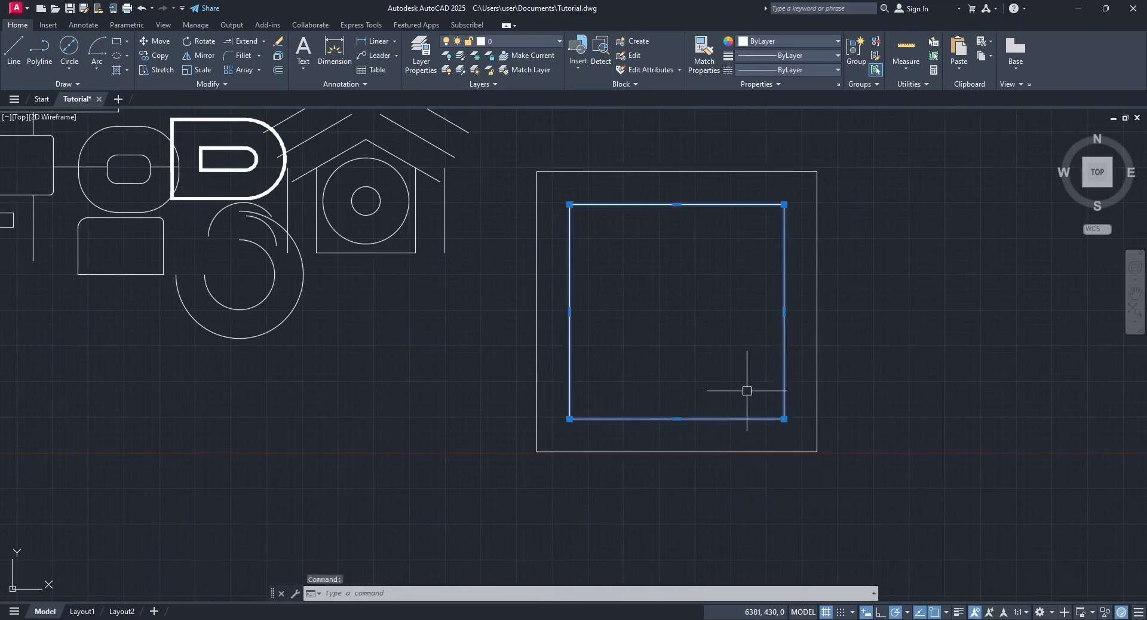
key("Escape")
Explode the inner square into separate lines and select its right side.
left_click(278, 57)
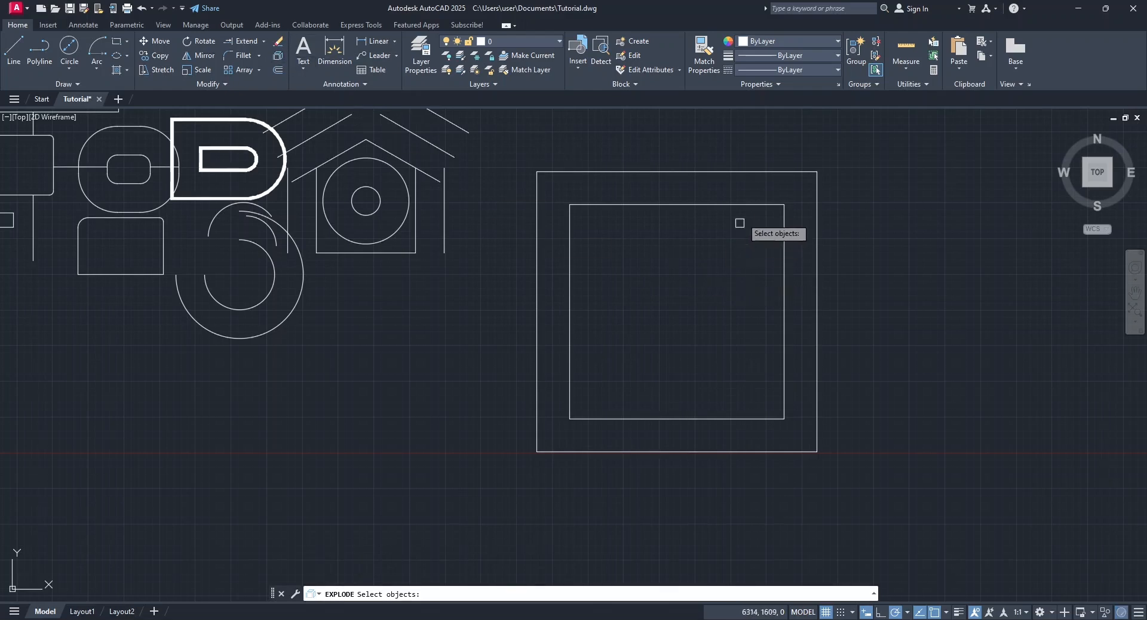
left_click(741, 204)
key("Return")
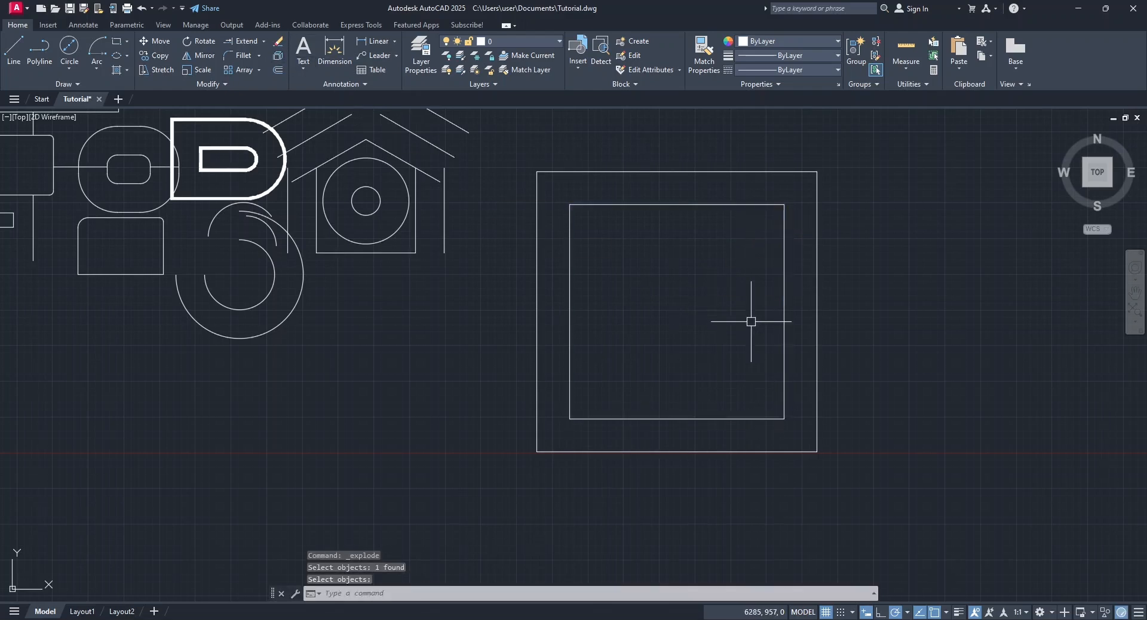
left_click(784, 297)
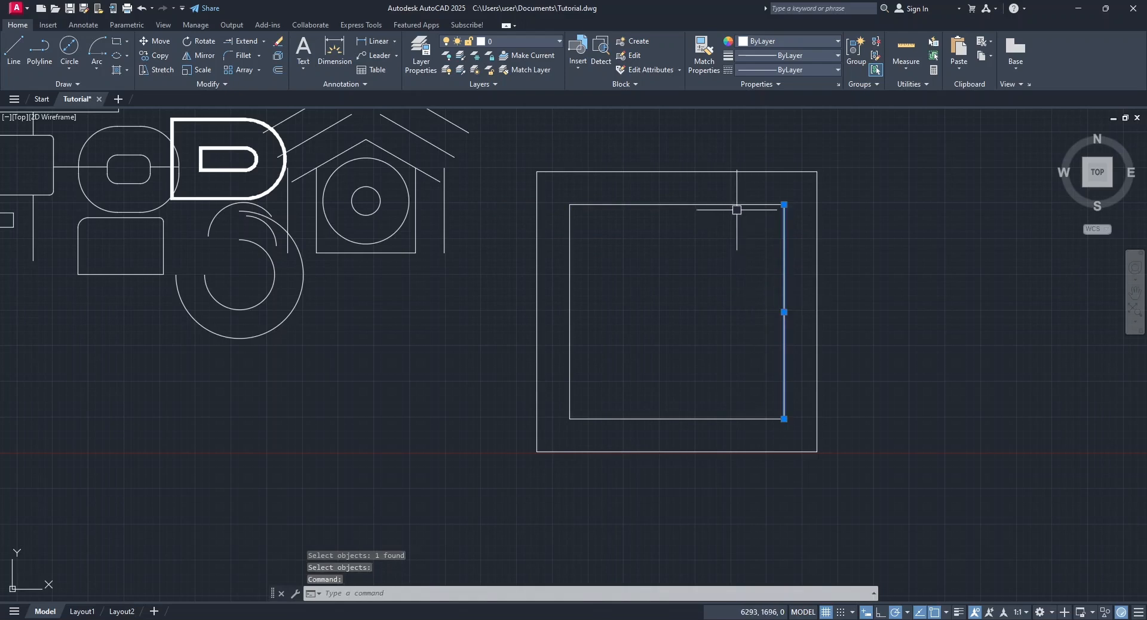
Offset the right side of the inner square inward by 230 mm.
left_click(737, 204)
key("Escape")
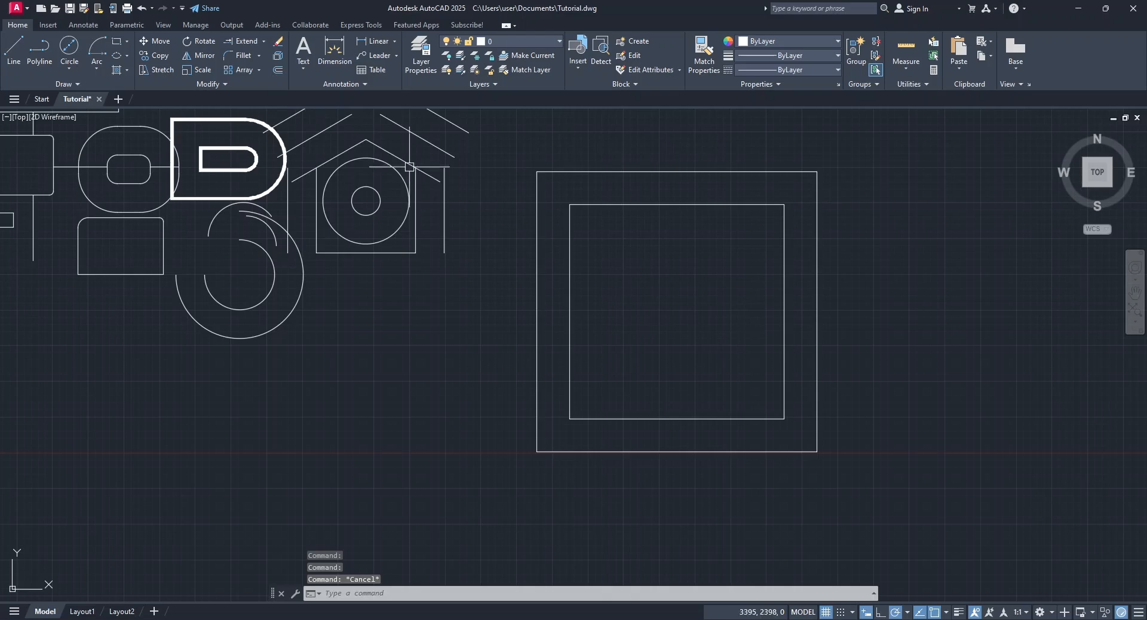
left_click(278, 70)
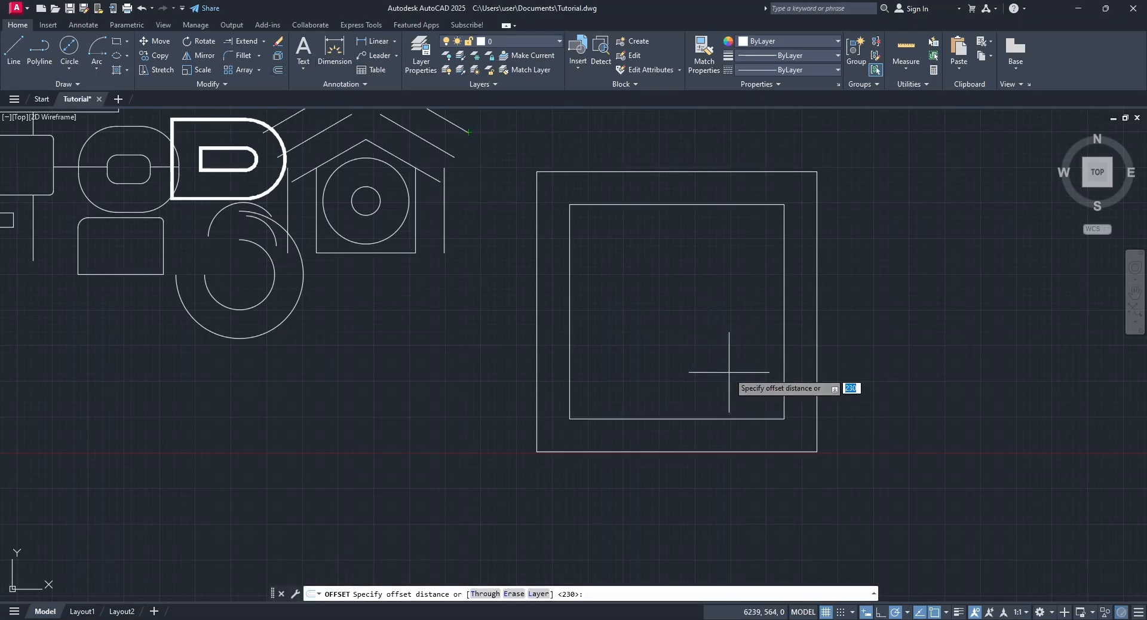
key("Return")
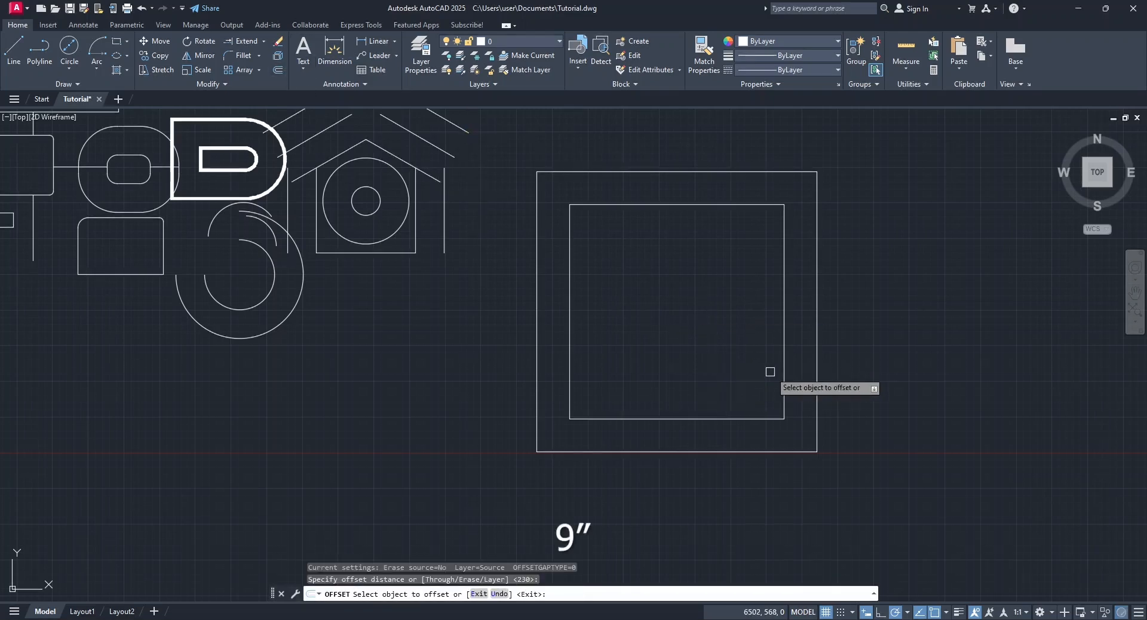
left_click(784, 367)
left_click(707, 368)
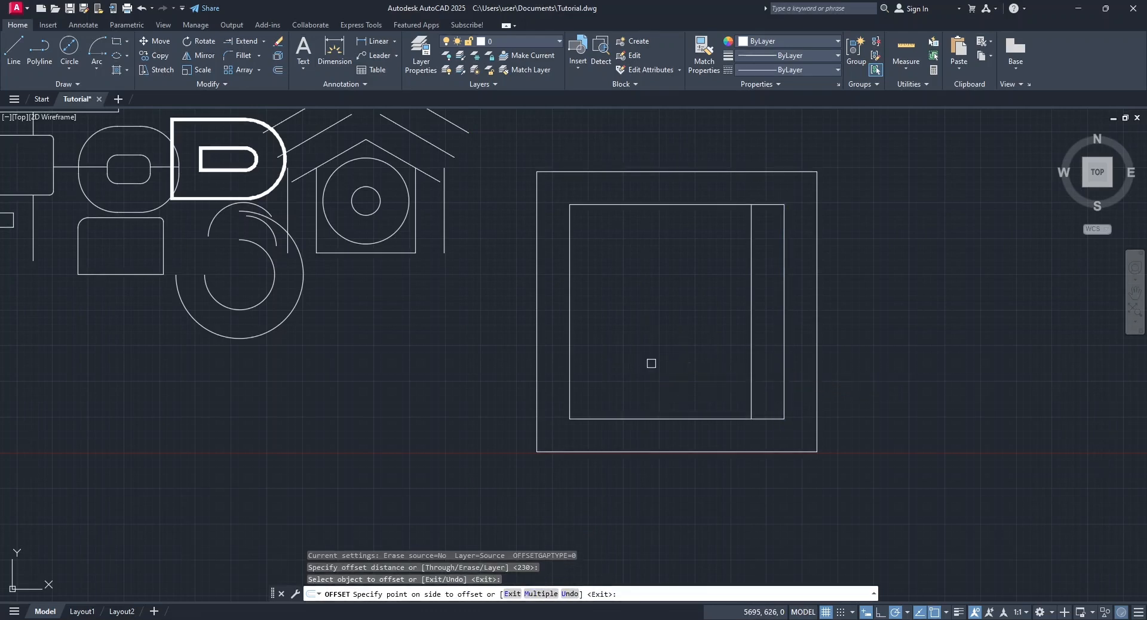
key("Escape")
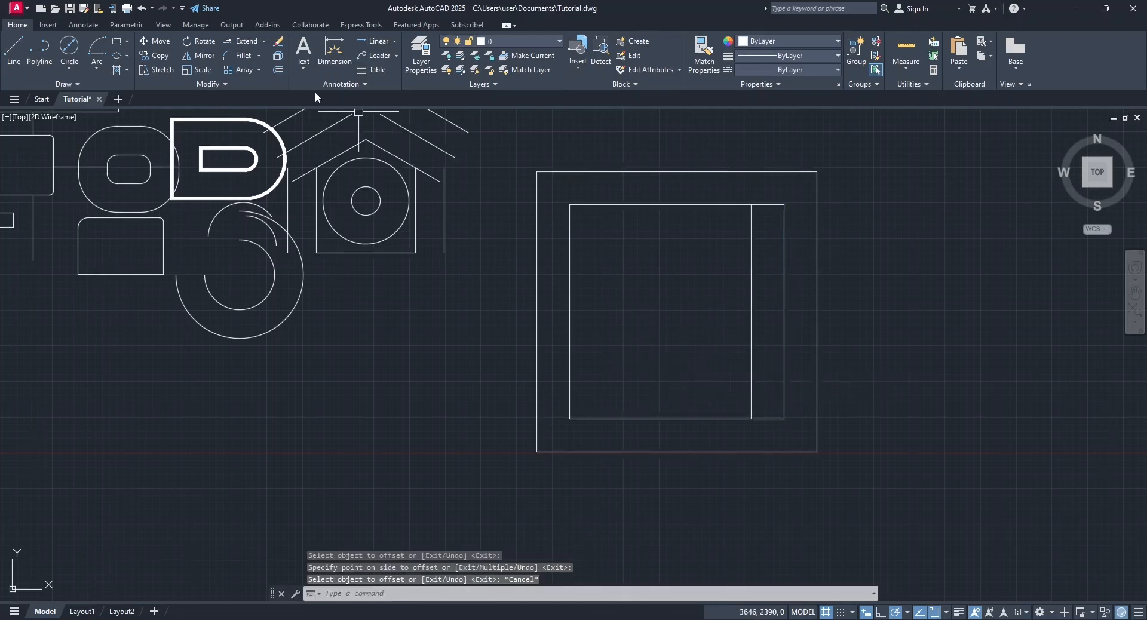
Extend the lower end of the offset vertical line to the outer wall line.
left_click(232, 44)
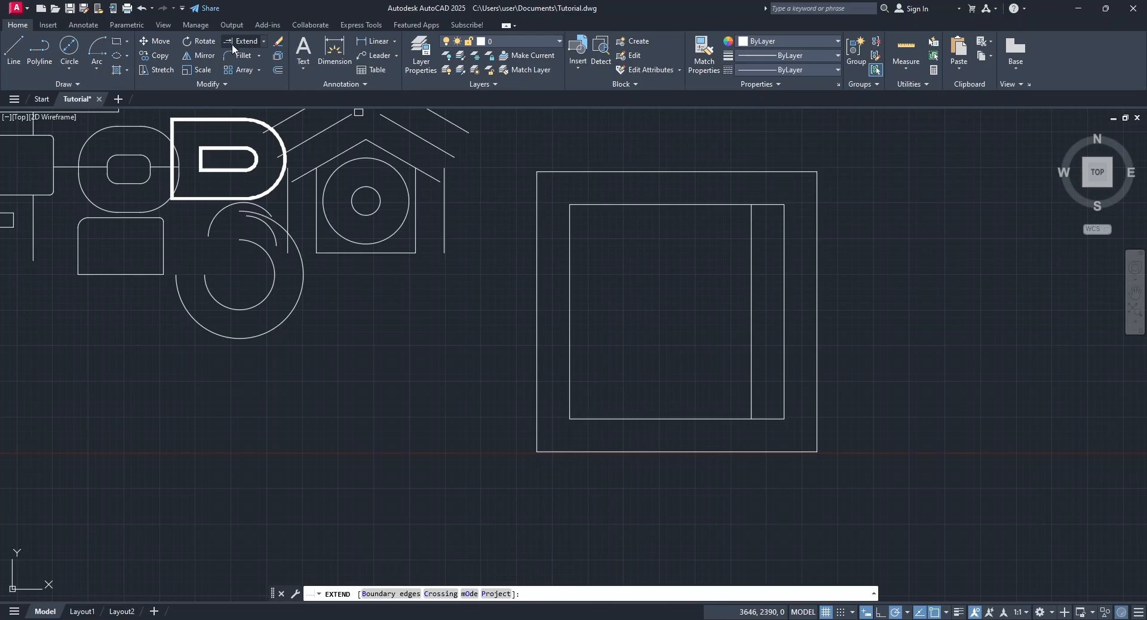
left_click(751, 403)
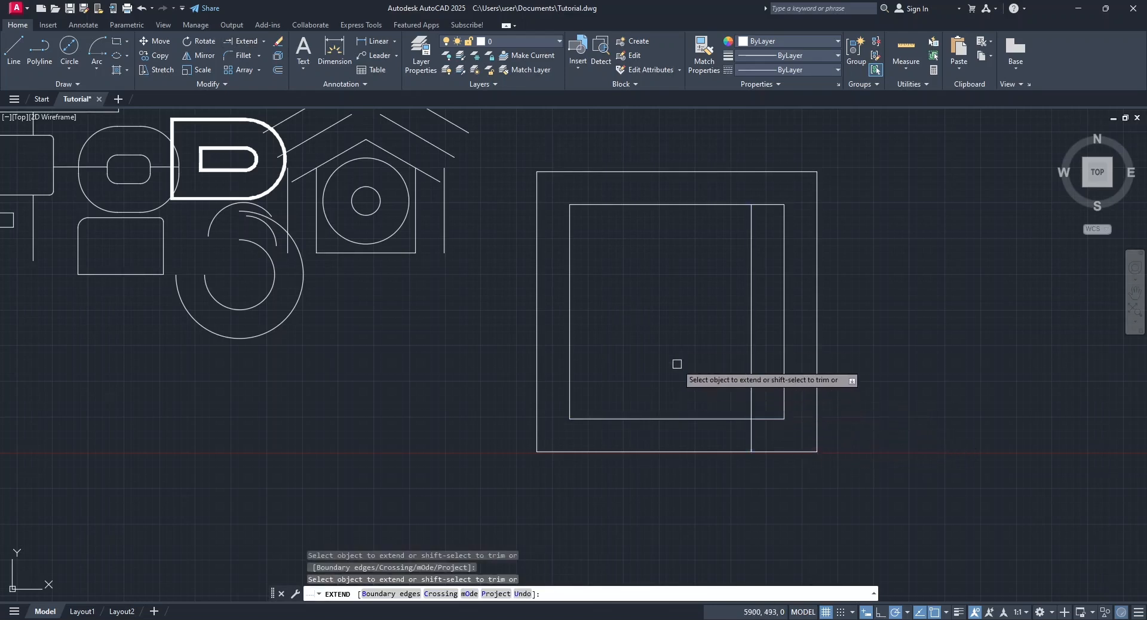
key("Return")
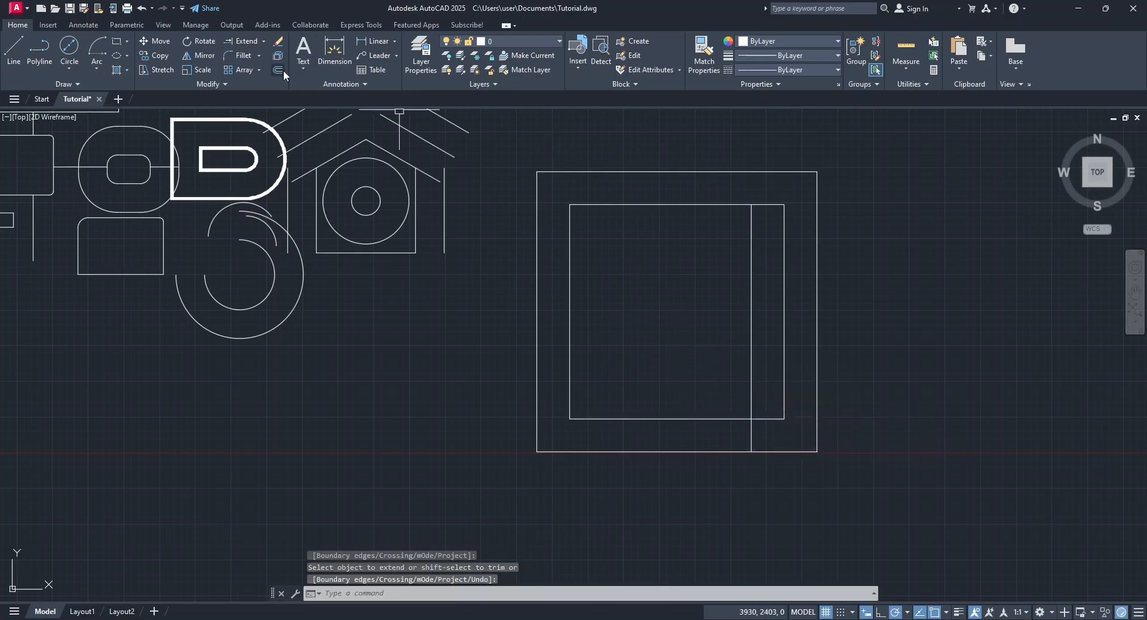
Offset the extended vertical line 600 mm to the left to mark the door opening's width.
left_click(279, 70)
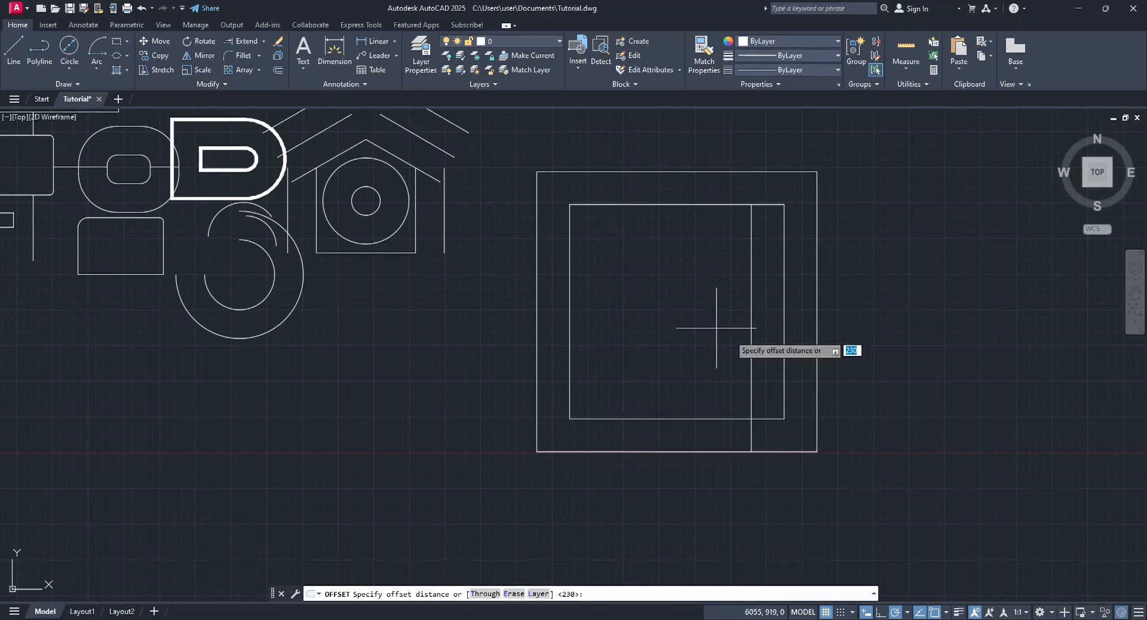
key("BackSpace")
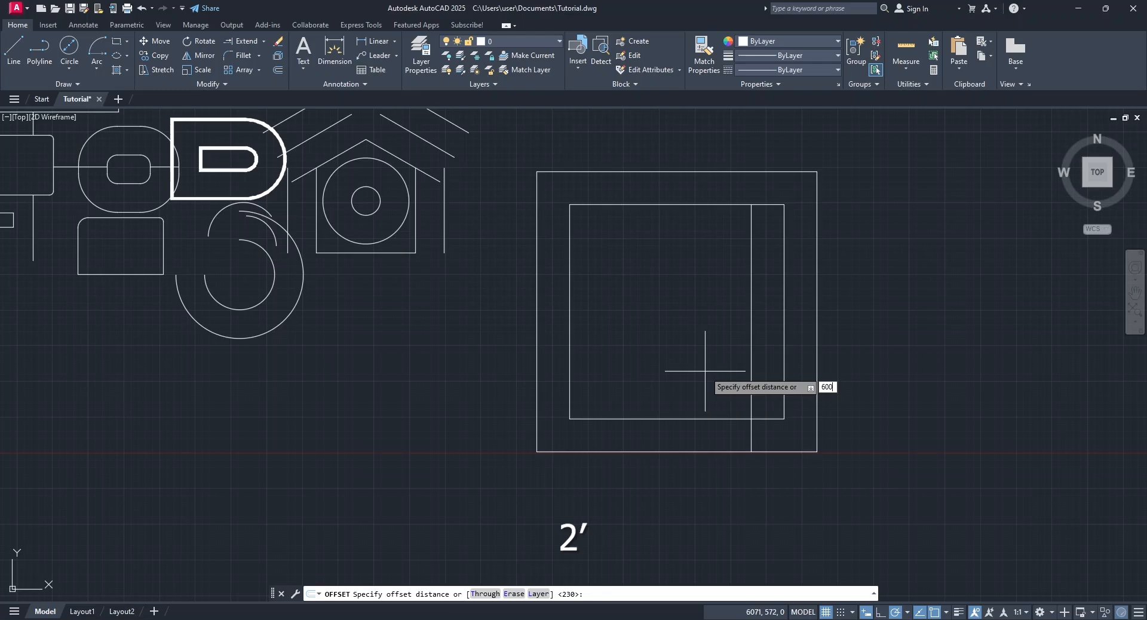
key("Return")
left_click(751, 370)
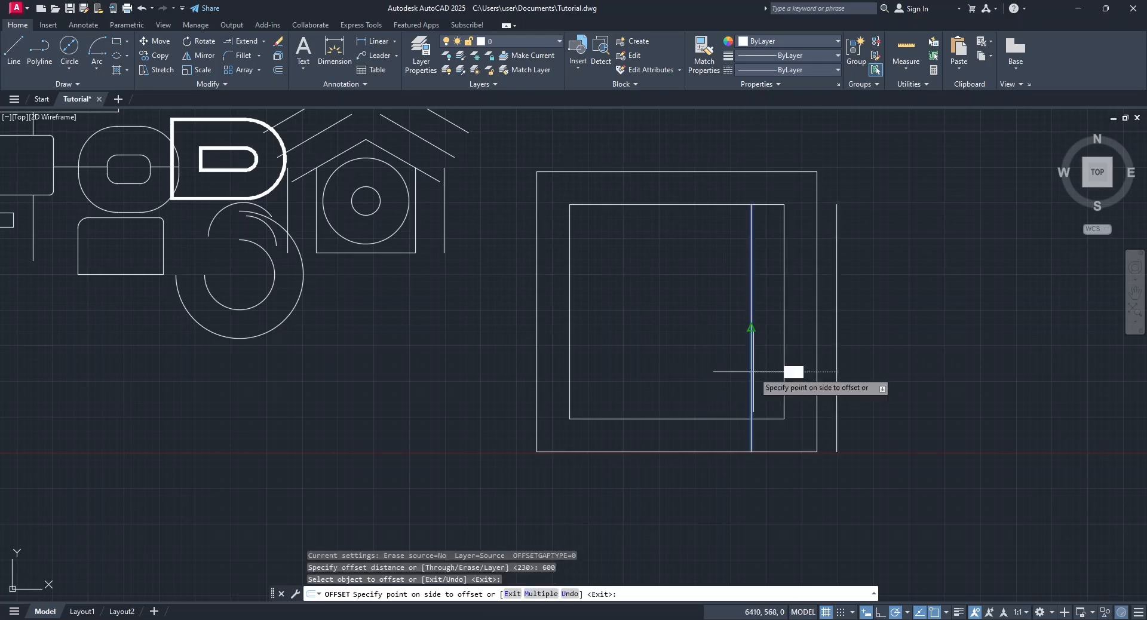
left_click(595, 356)
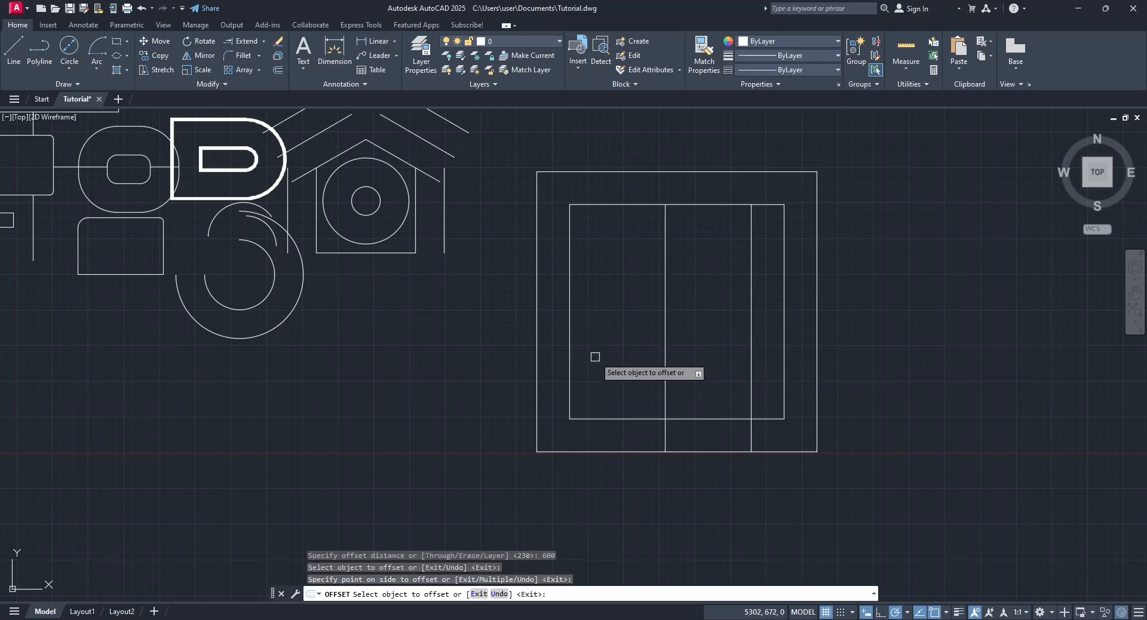
key("Escape")
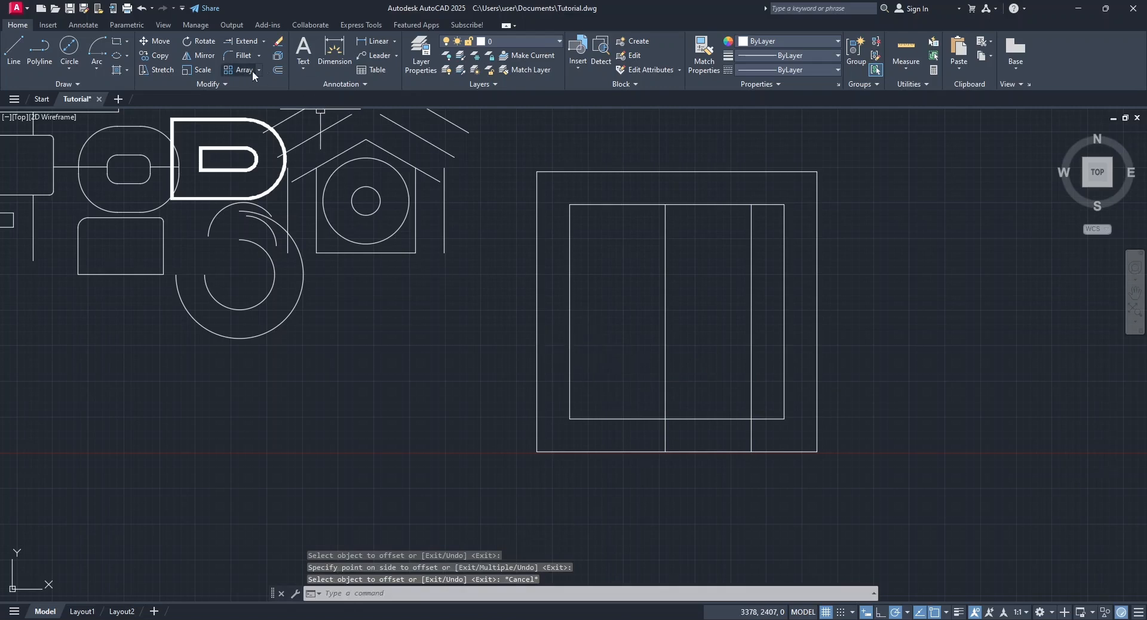
Trim both vertical lines inside the room and the wall lines between them to open a doorway in the lower wall.
left_click(264, 41)
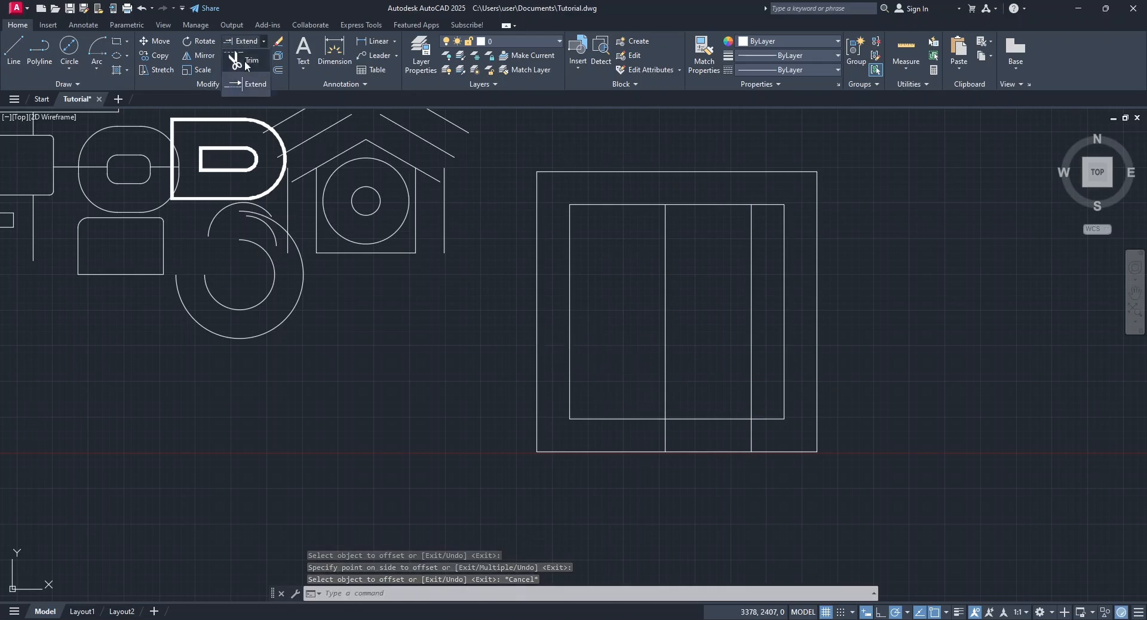
left_click(245, 60)
left_click(665, 286)
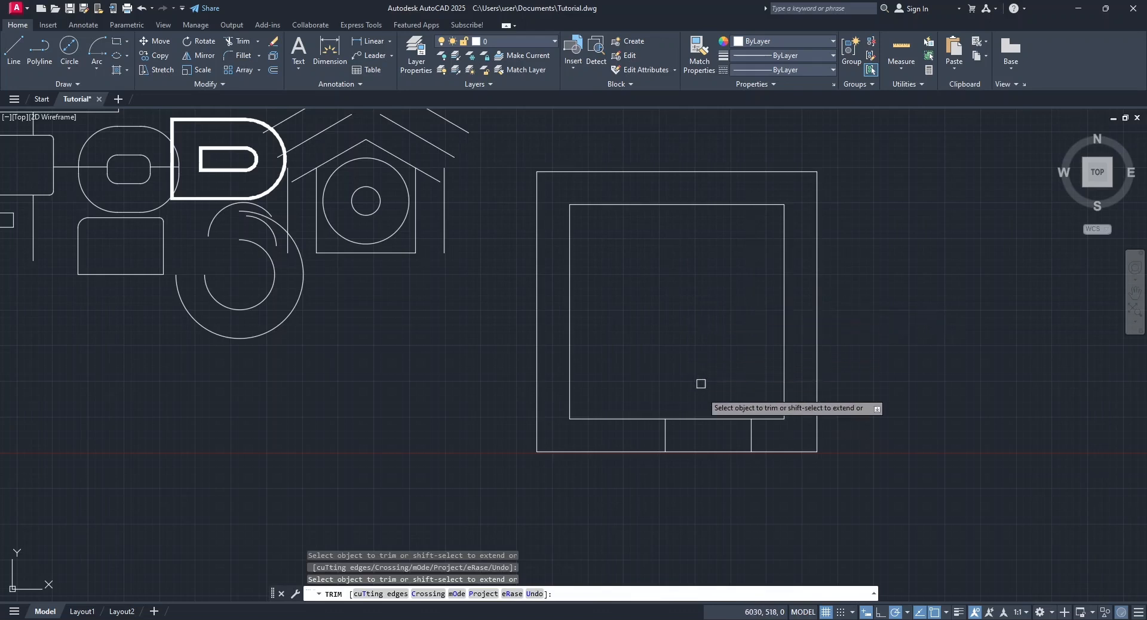
left_click(707, 418)
left_click(710, 451)
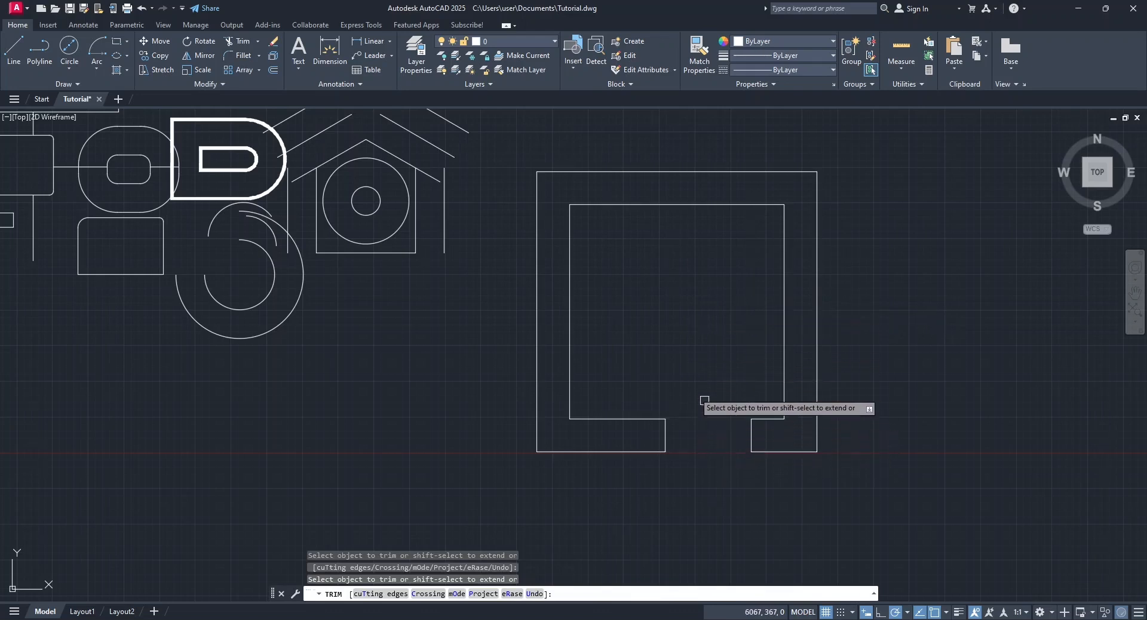
key("Escape")
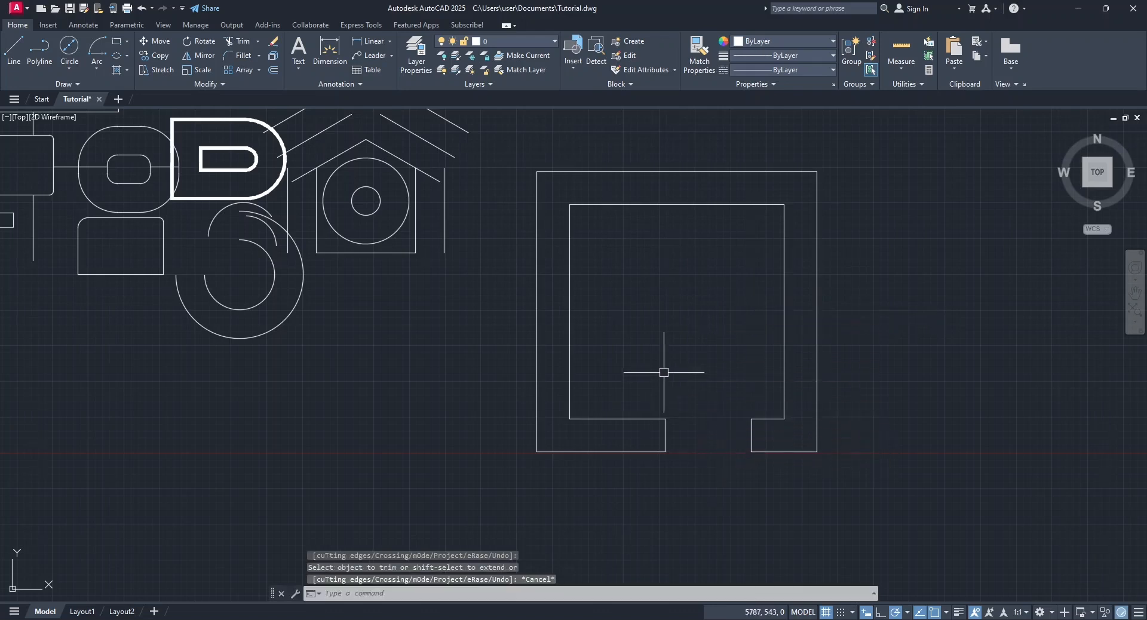
left_click(97, 70)
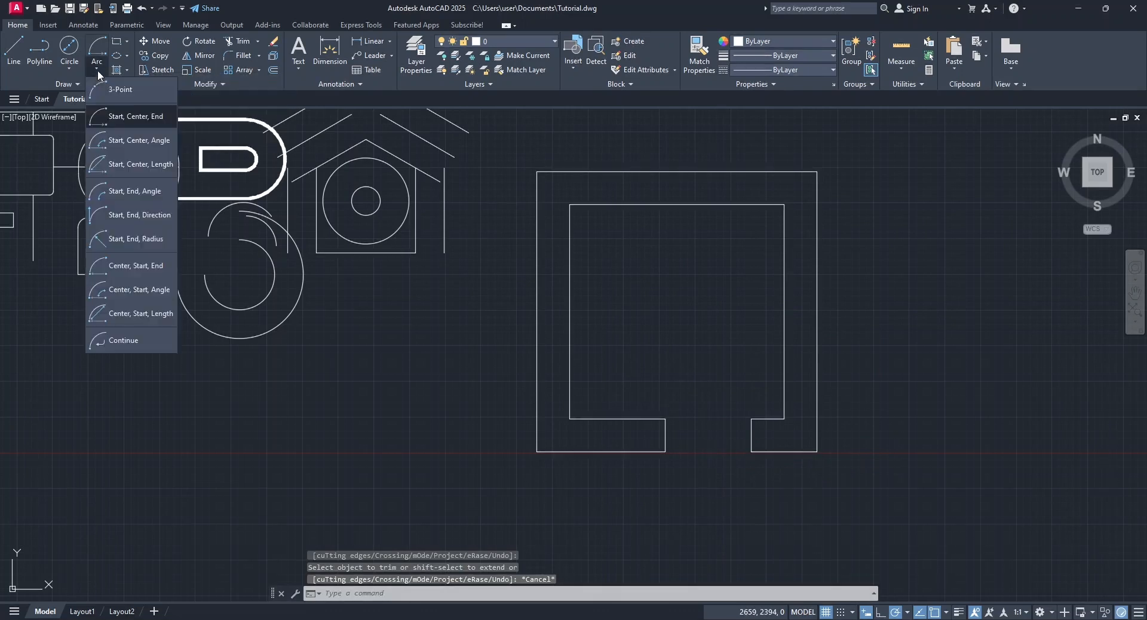
left_click(127, 117)
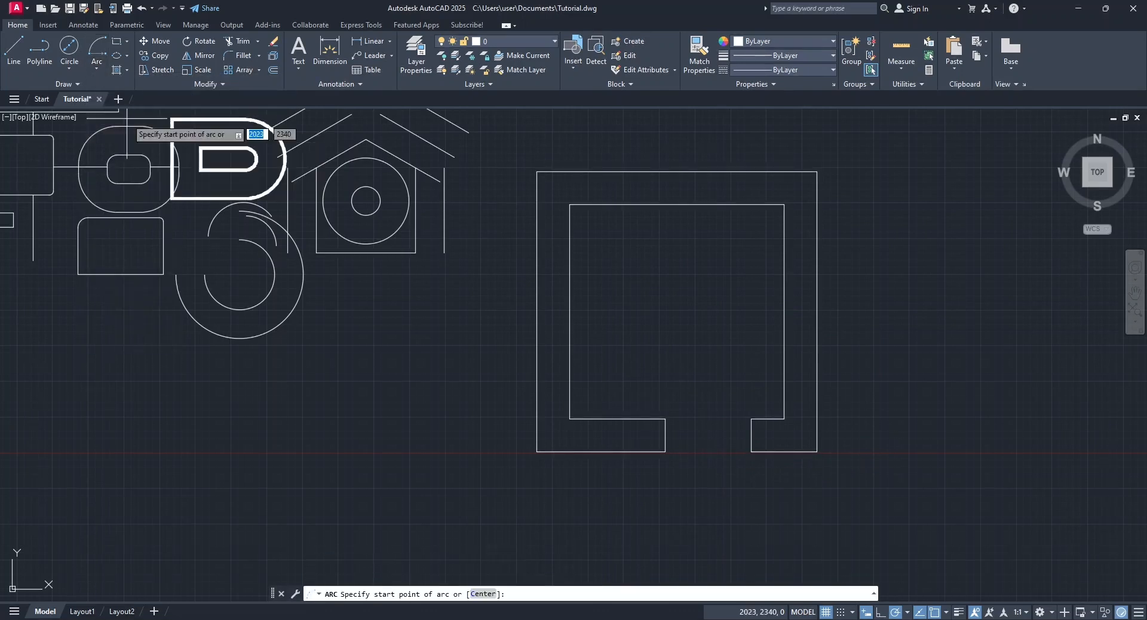
left_click(751, 419)
left_click(664, 419)
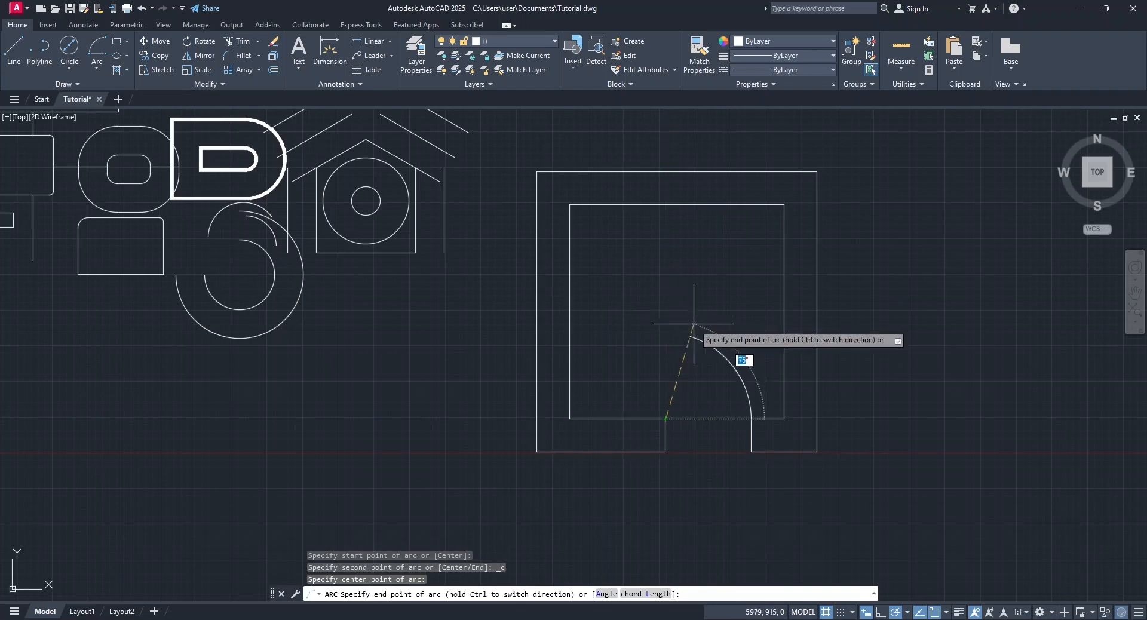
key("Escape")
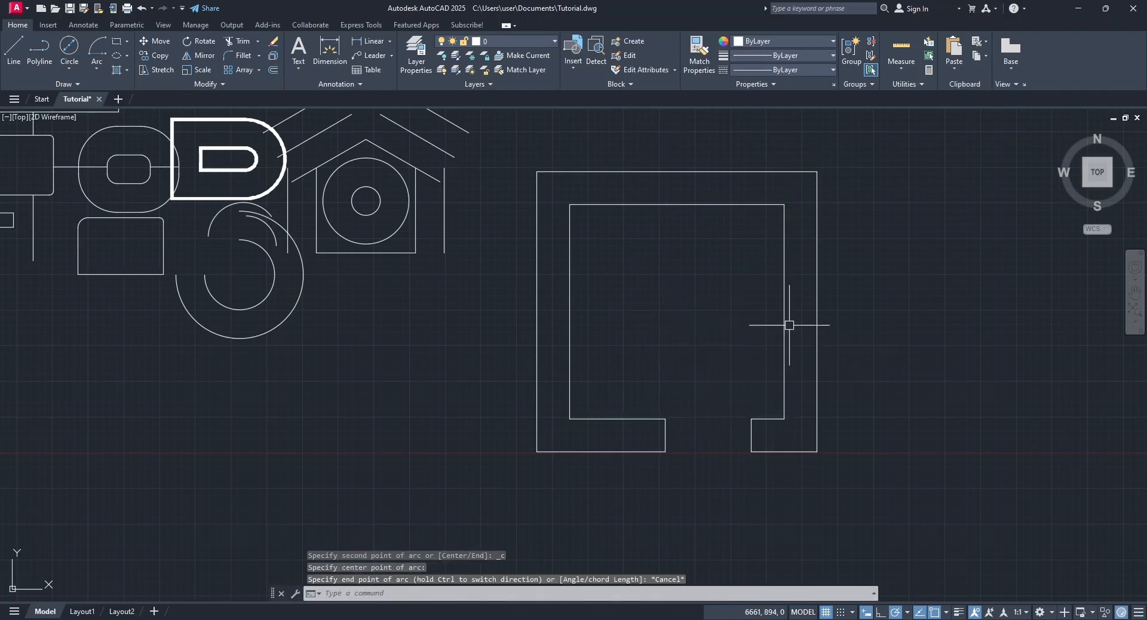
Draw a 90° Start, Center, End arc for the door swing, from the doorway's left inner corner, centred on its right inner corner.
left_click(96, 47)
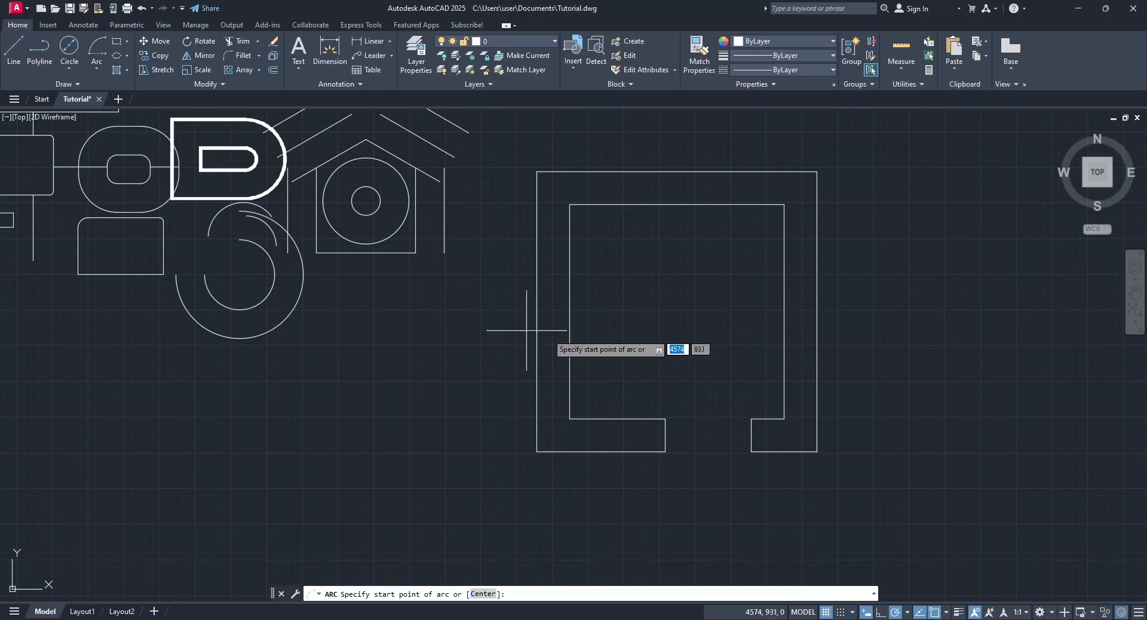
left_click(665, 418)
left_click(750, 418)
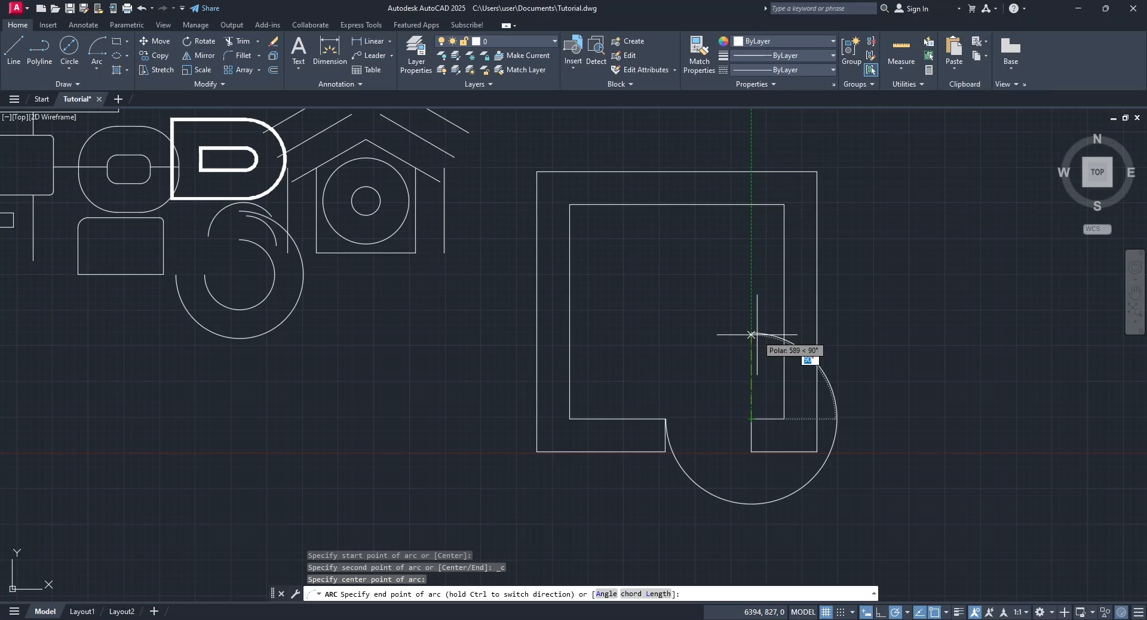
key("ctrl")
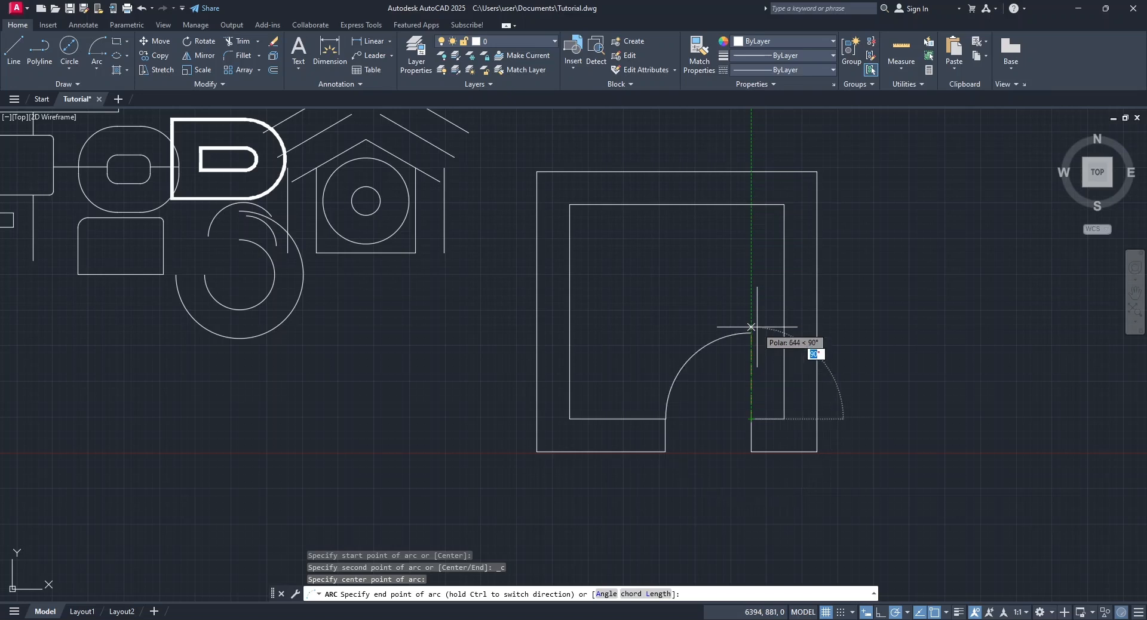
left_click(750, 327)
Draw a 50 by 600 mm rectangle as the door leaf, from the doorway's right inner corner up to the arc's end.
left_click(116, 41)
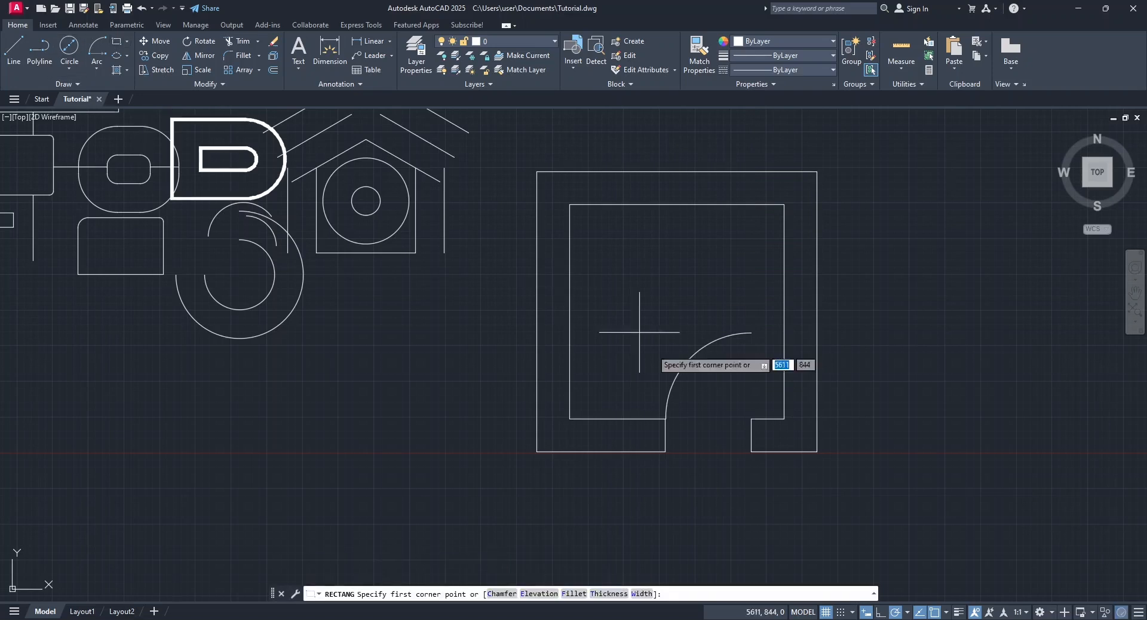
scroll(751, 418, "up", 5)
left_click(761, 430)
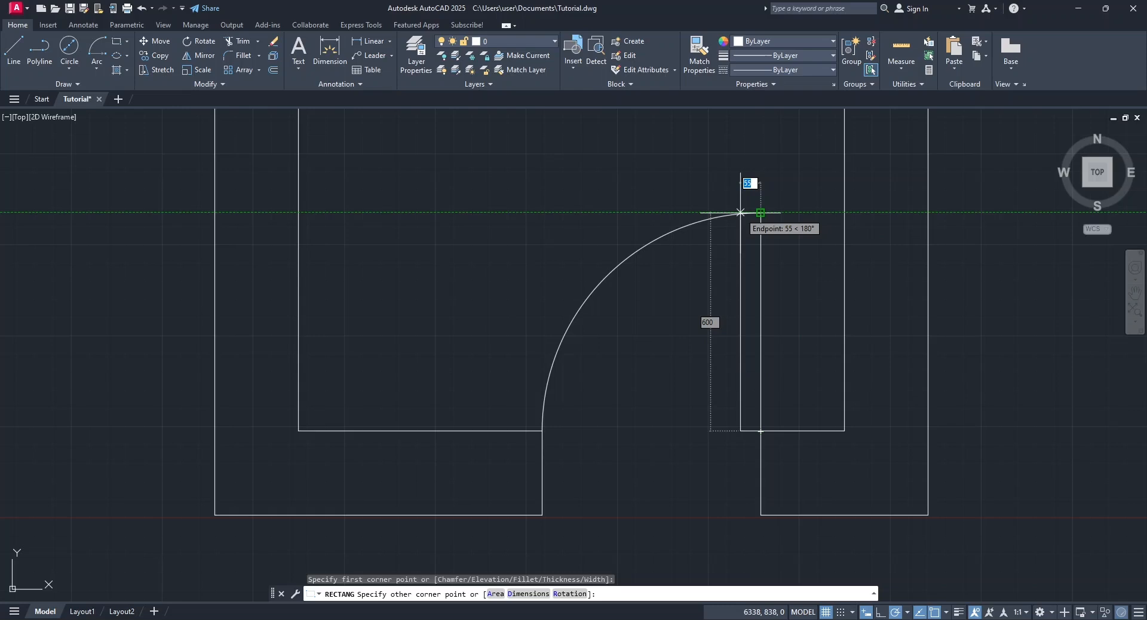
type("5")
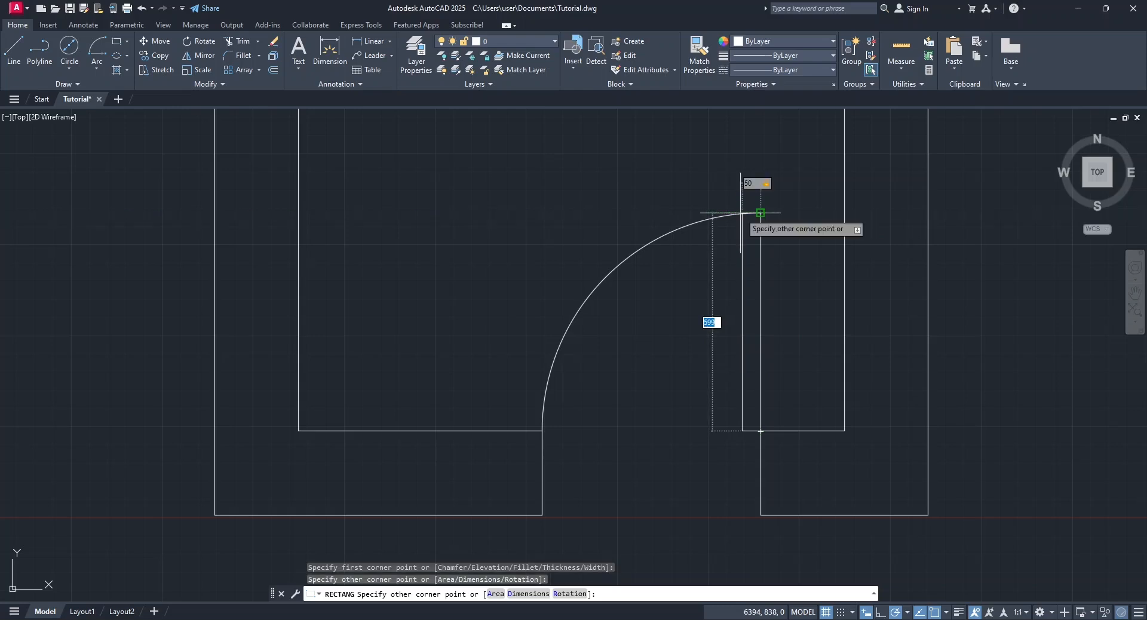
key("Tab")
key("Return")
scroll(717, 326, "down", 5)
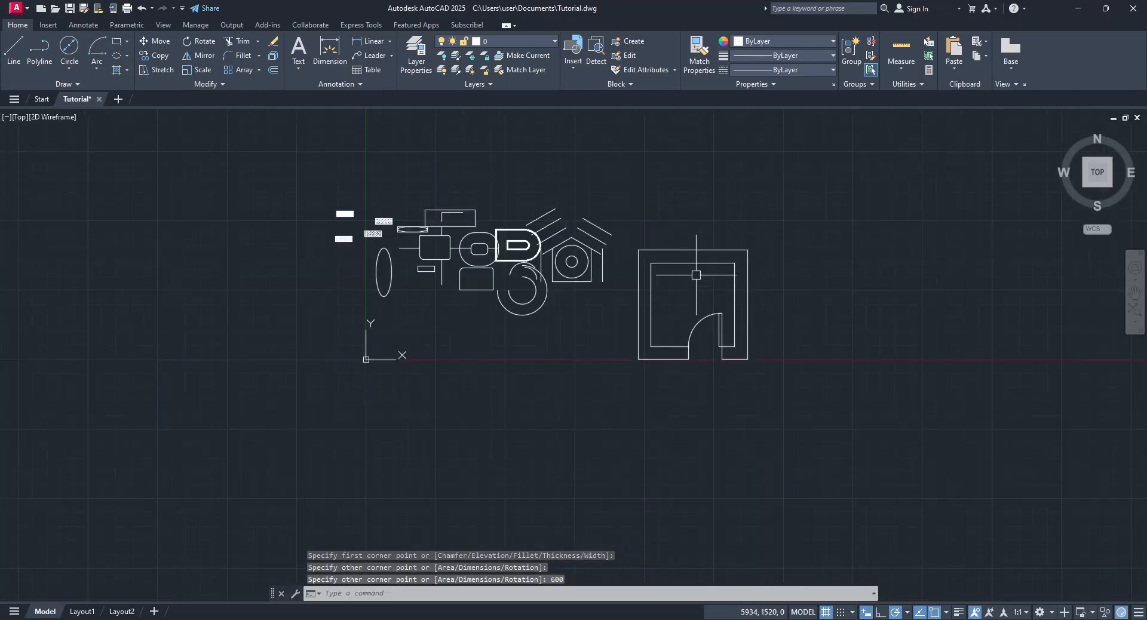
Look through the gallery of ready-made blocks available for insertion, such as doors, sinks and windows.
scroll(696, 275, "up", 4)
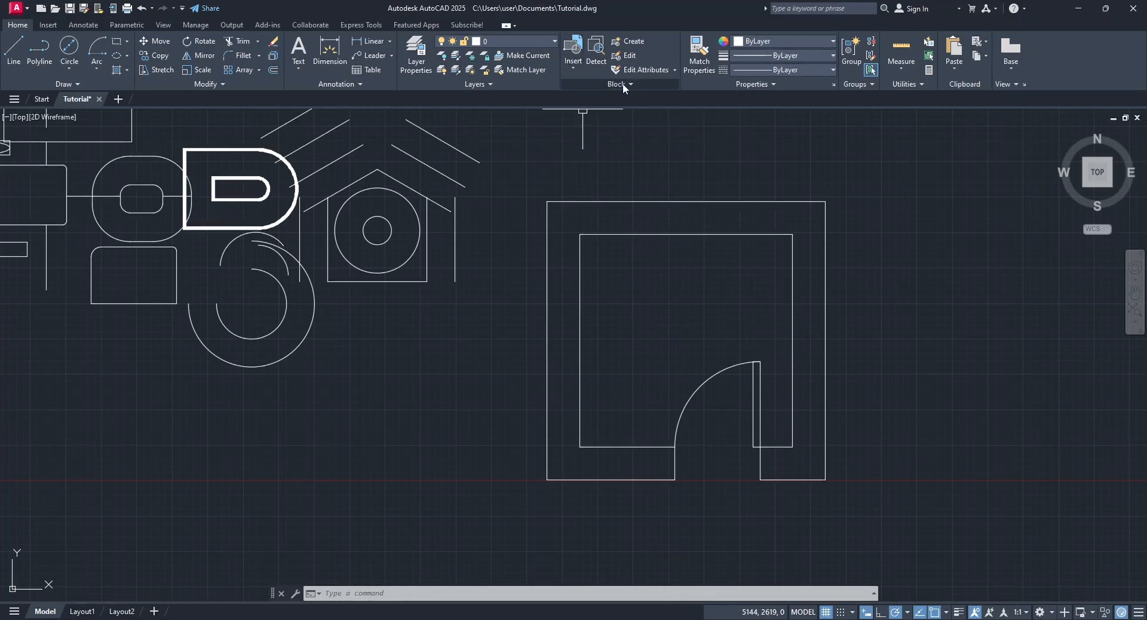
left_click(570, 71)
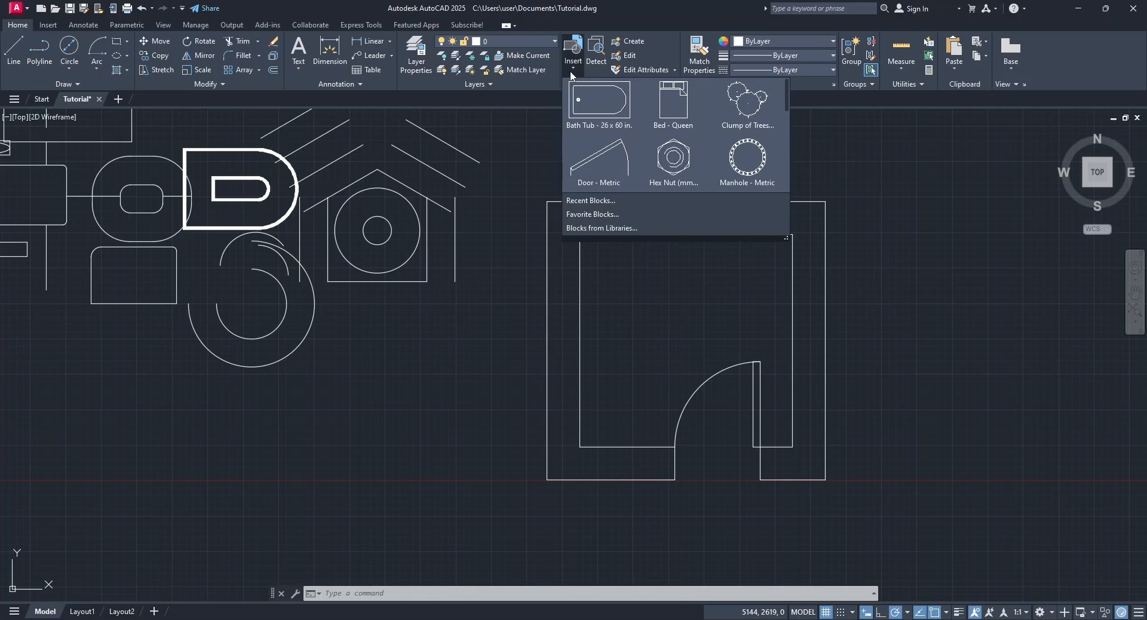
scroll(671, 126, "down", 1)
scroll(671, 126, "down", 3)
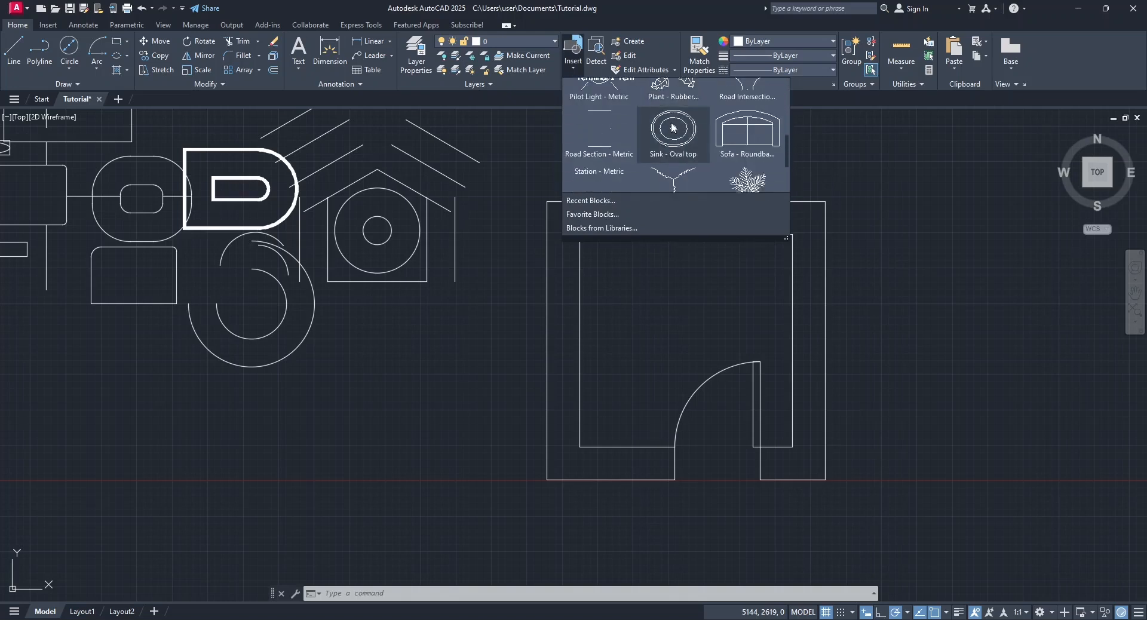
scroll(671, 127, "up", 4)
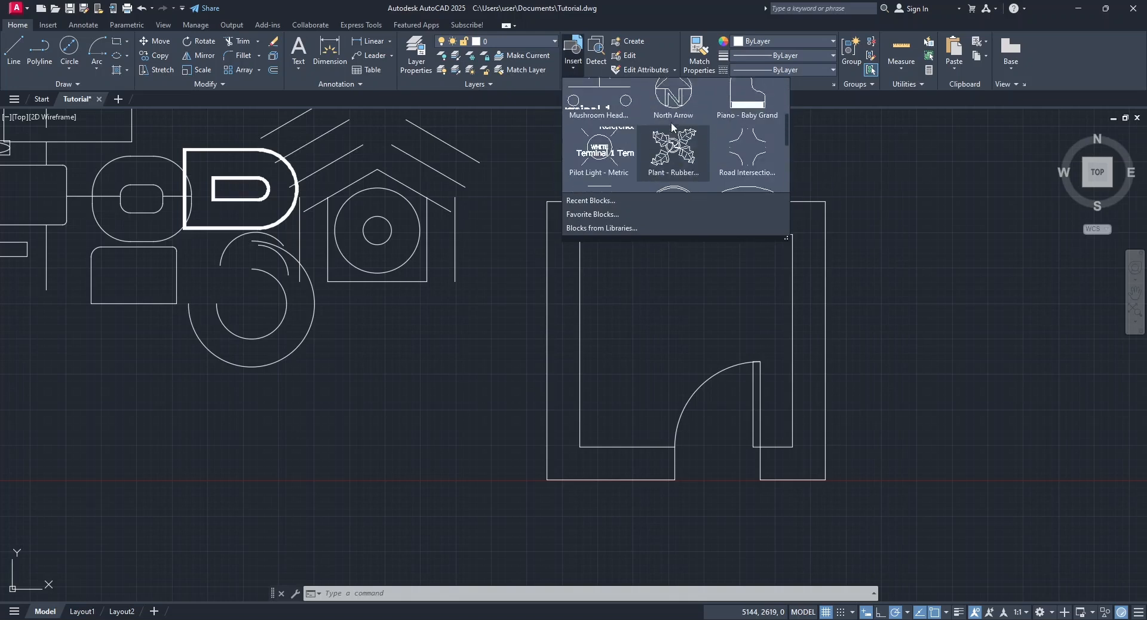
scroll(671, 127, "down", 3)
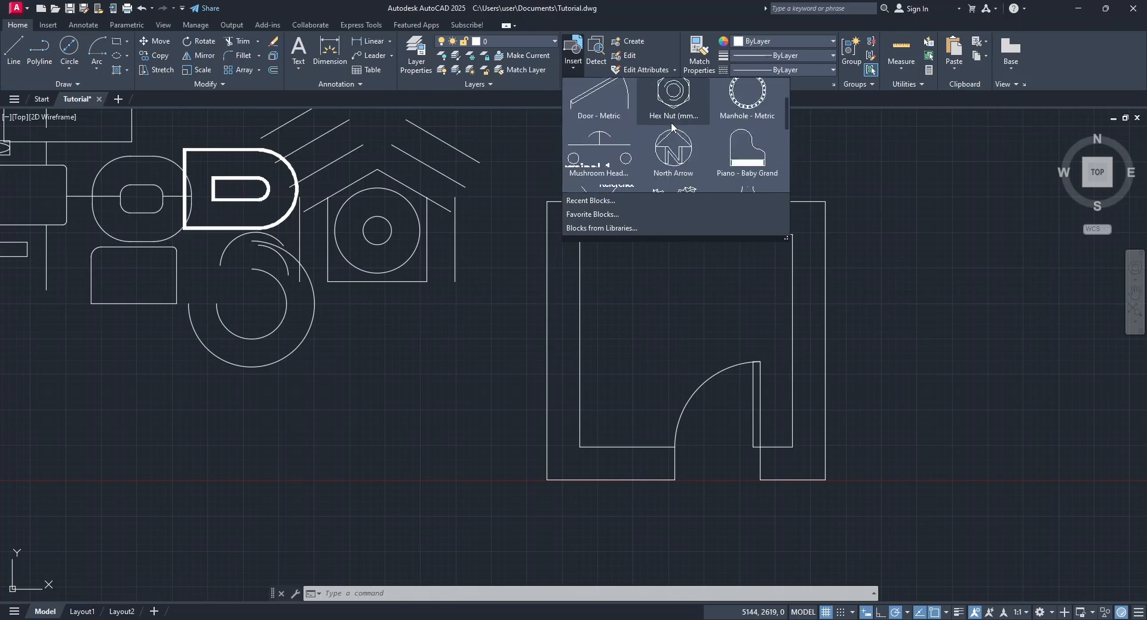
scroll(671, 127, "down", 1)
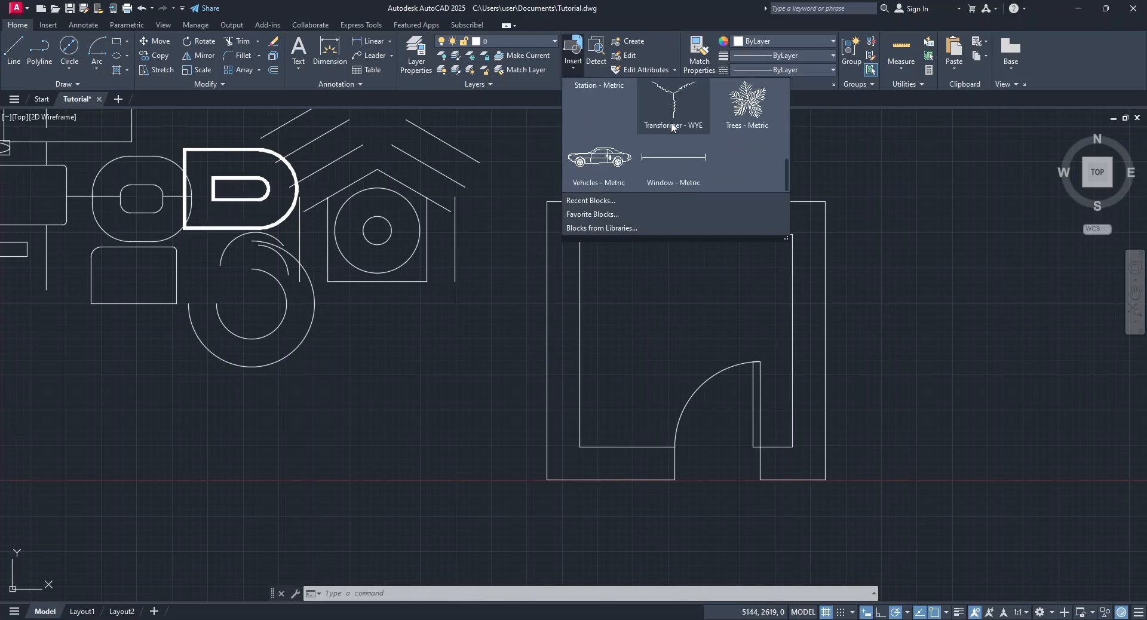
left_click(565, 256)
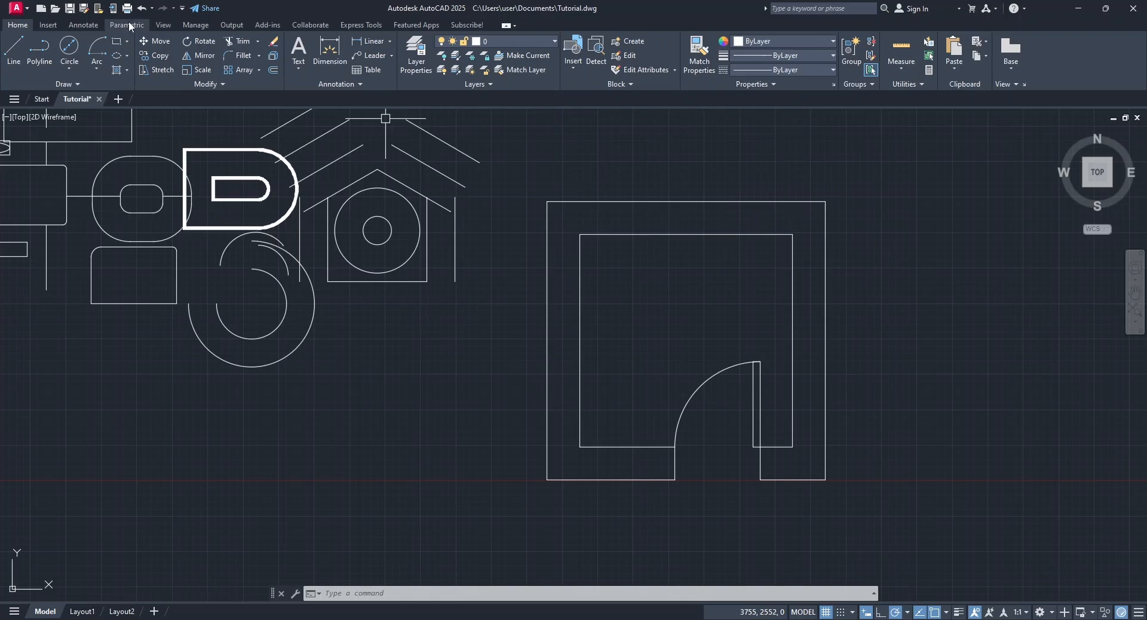
Display the tool palettes and bring up the architectural metric sample blocks.
left_click(163, 25)
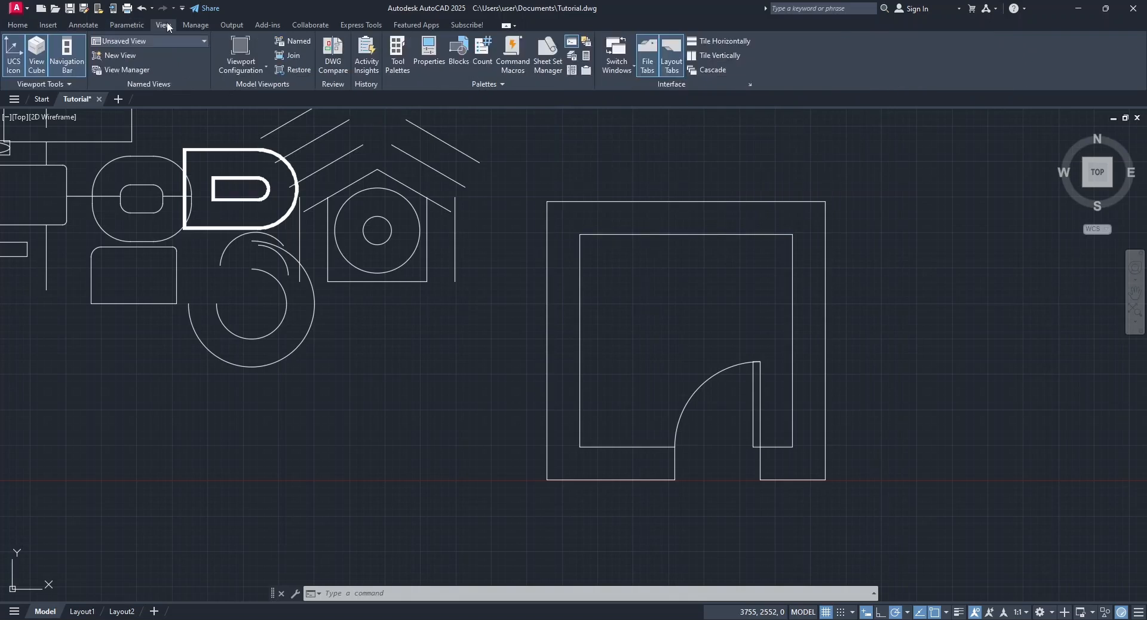
left_click(397, 53)
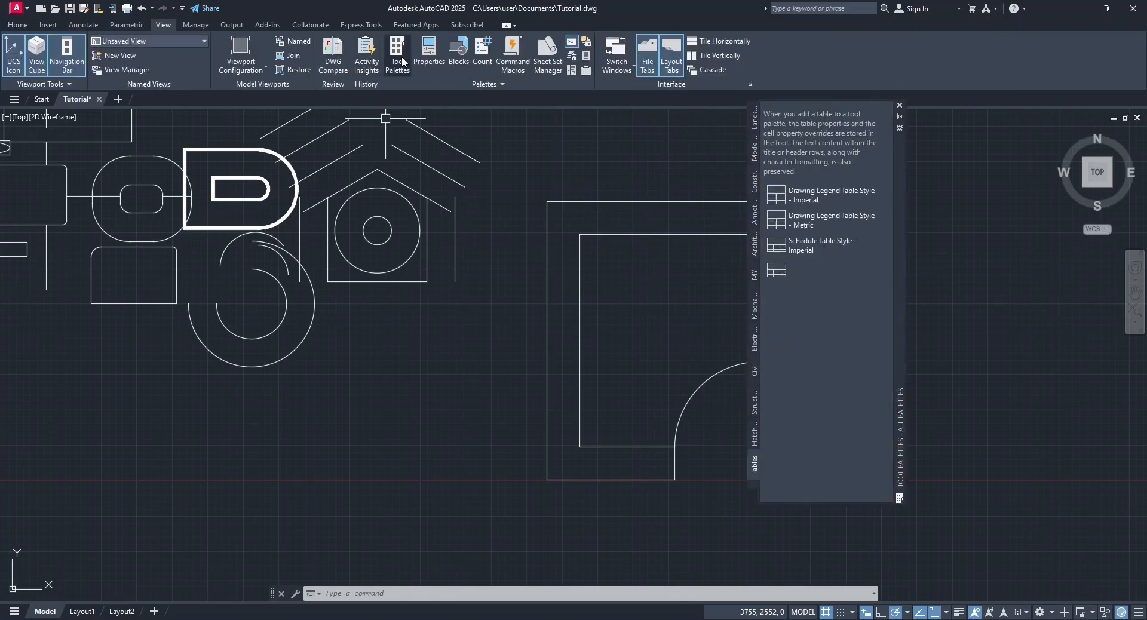
left_click(755, 250)
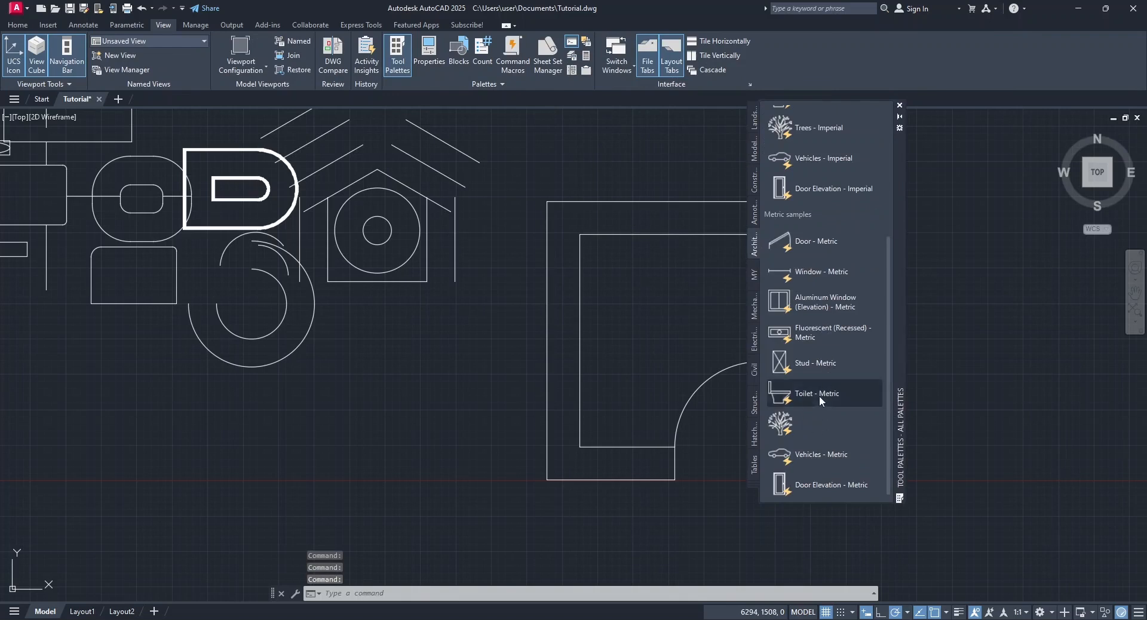
Turn on the switched-off layers, including civil and electrical, and make Arch the current layer.
left_click(18, 25)
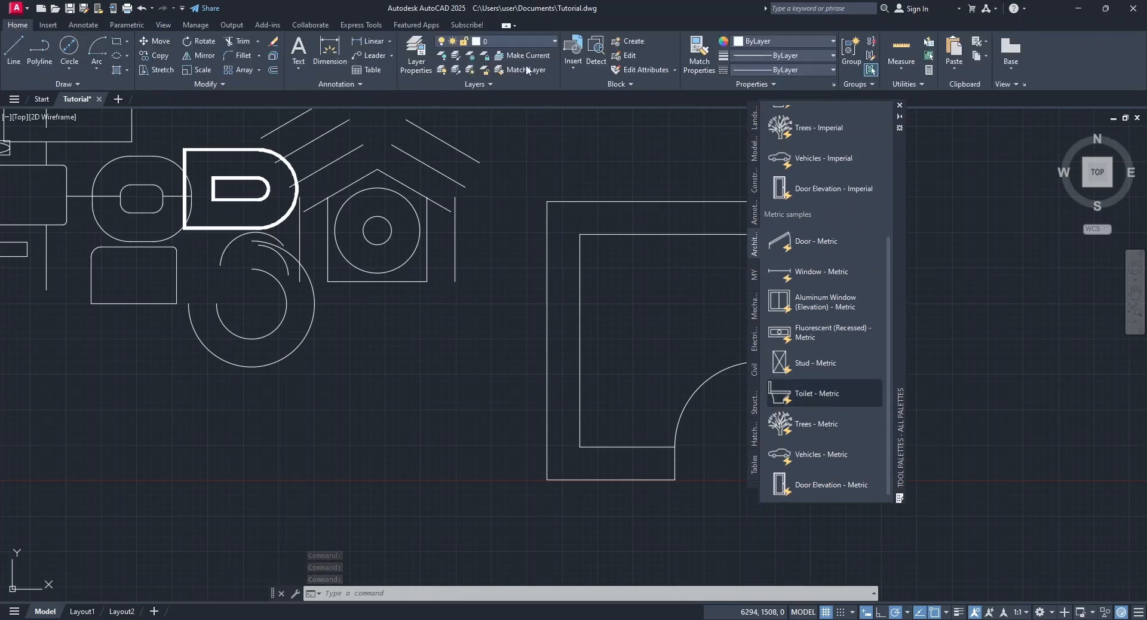
left_click(507, 47)
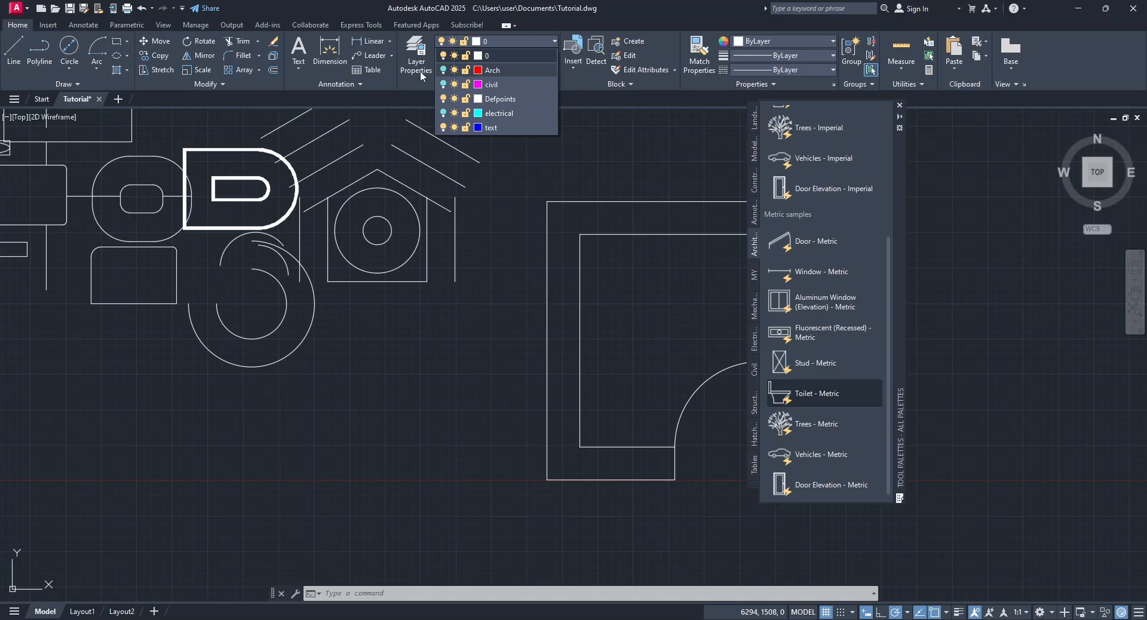
left_click(442, 84)
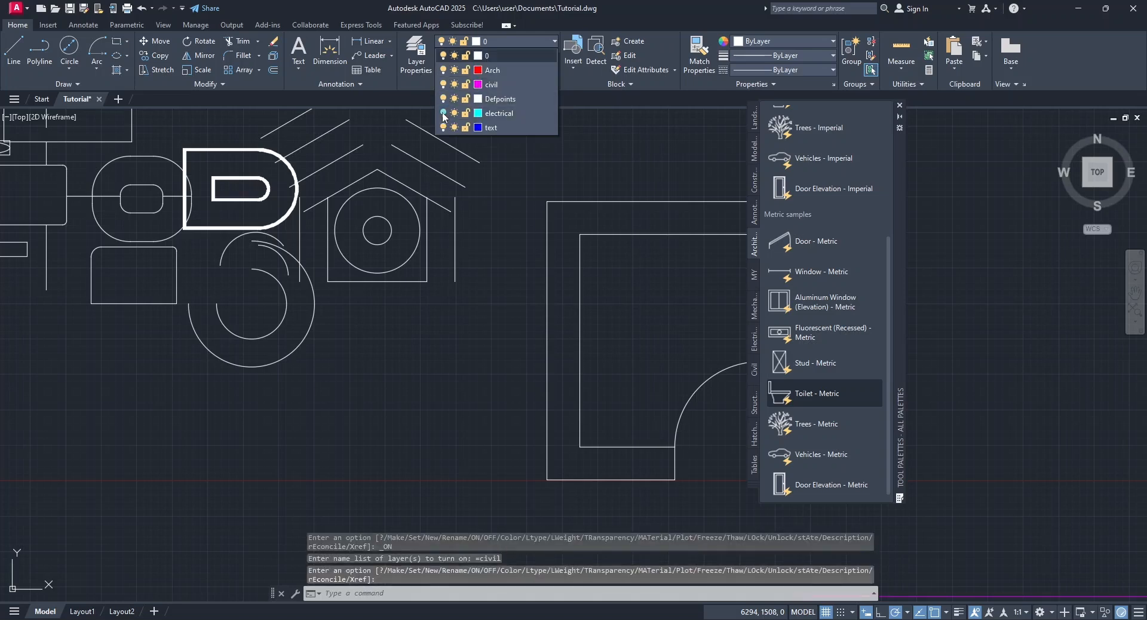
left_click(493, 69)
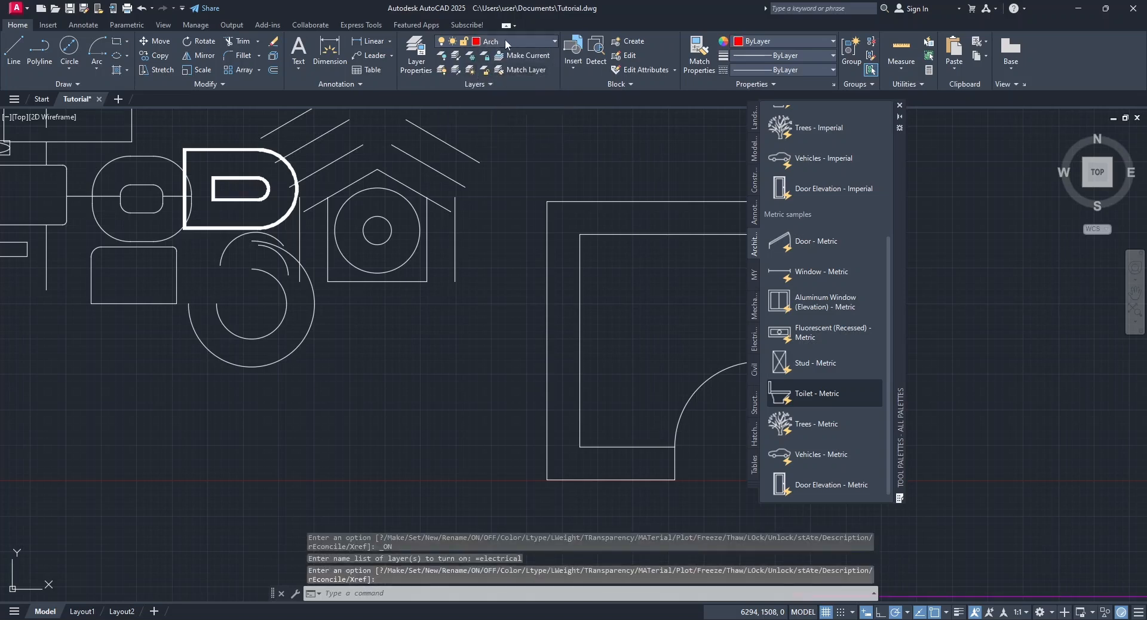
Insert the Toilet - Metric block in the upper-left part of the room and close the tool palettes.
left_click(821, 393)
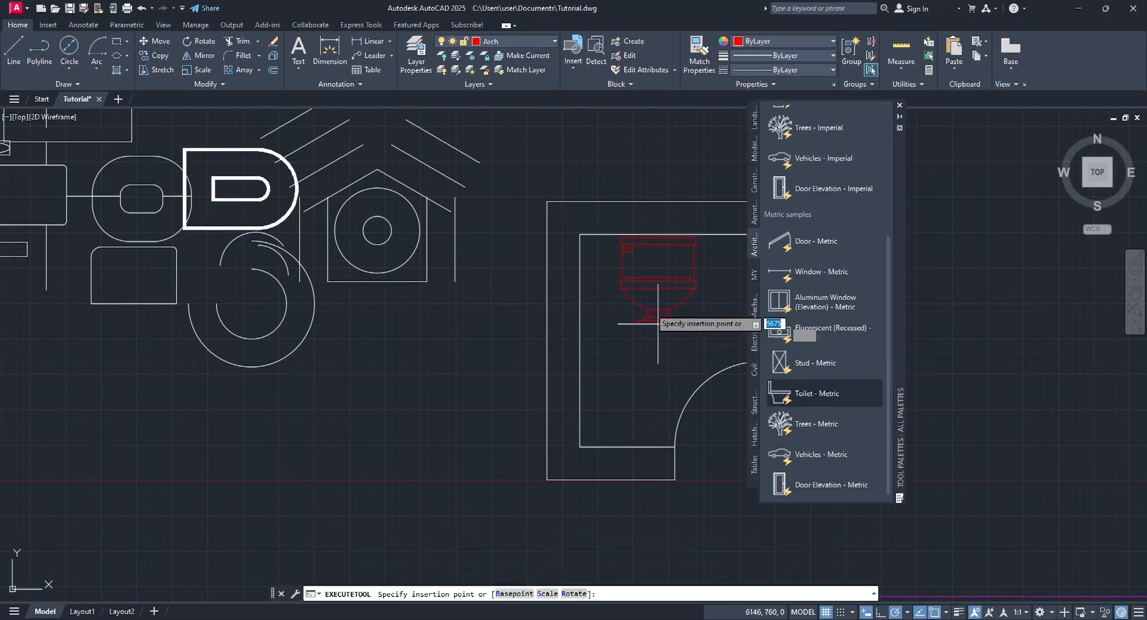
left_click(648, 330)
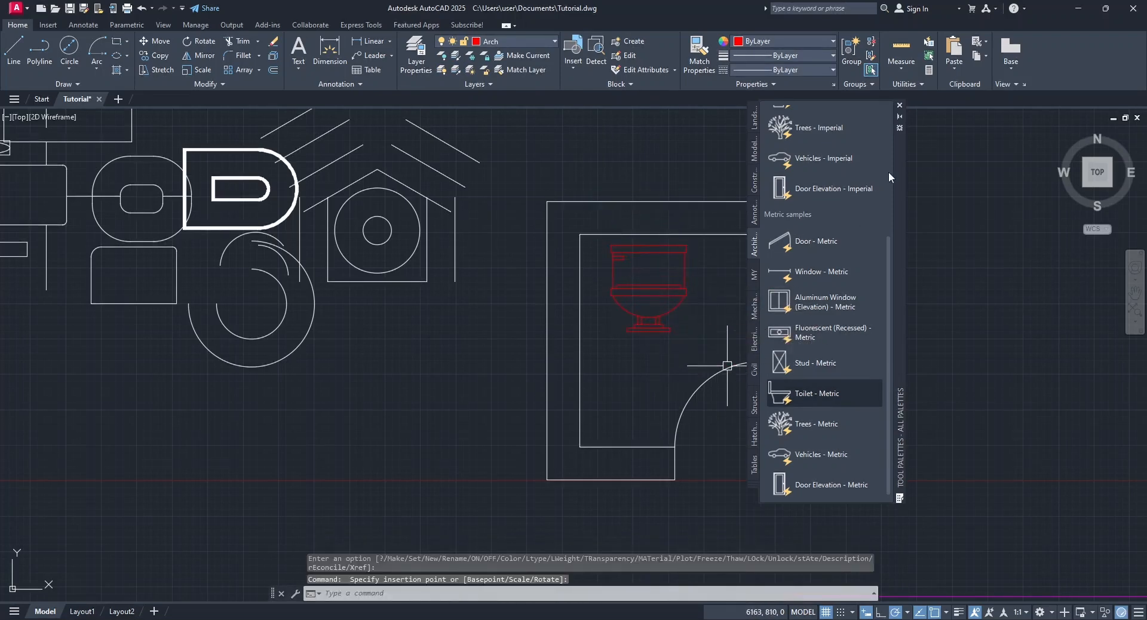
left_click(899, 105)
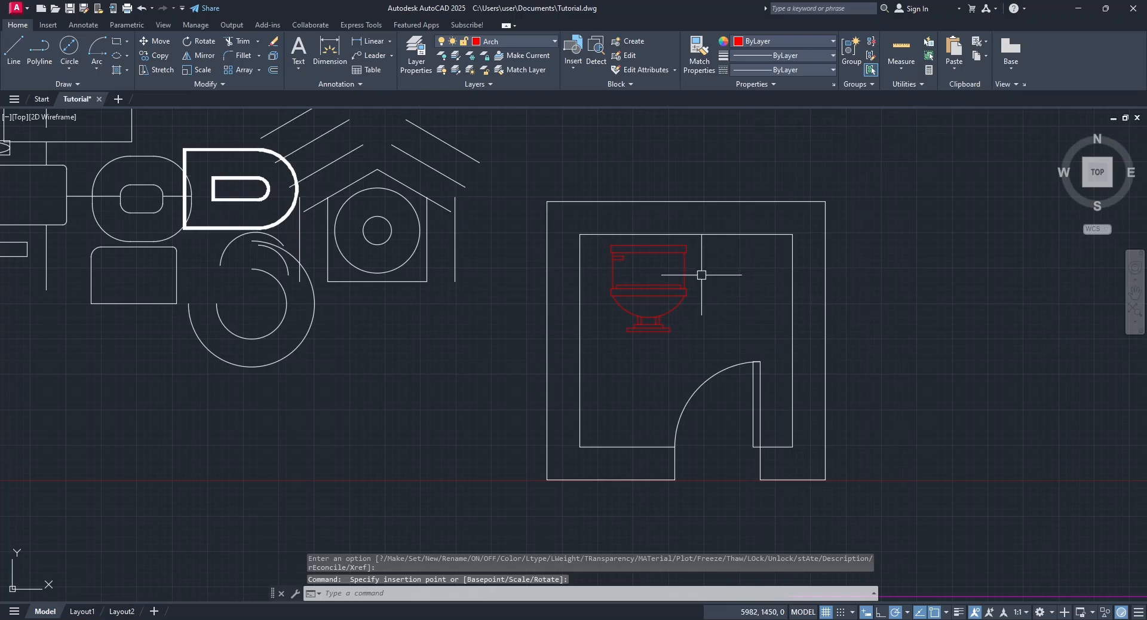
Switch the inserted toilet block from its front elevation to its plan view.
left_click(685, 283)
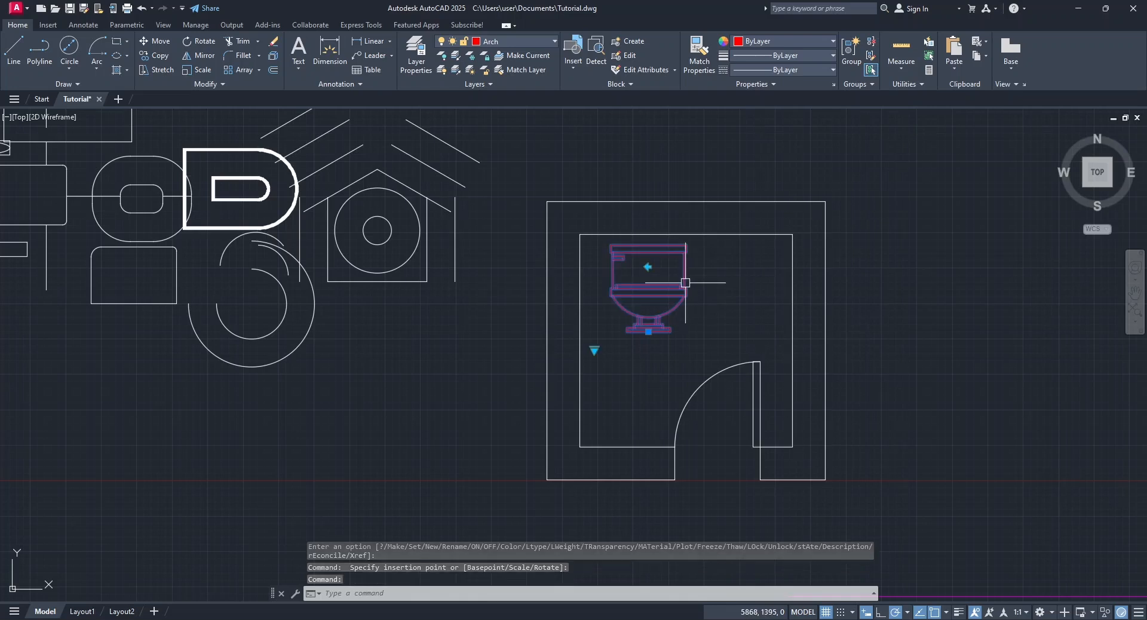
left_click(594, 347)
left_click(649, 373)
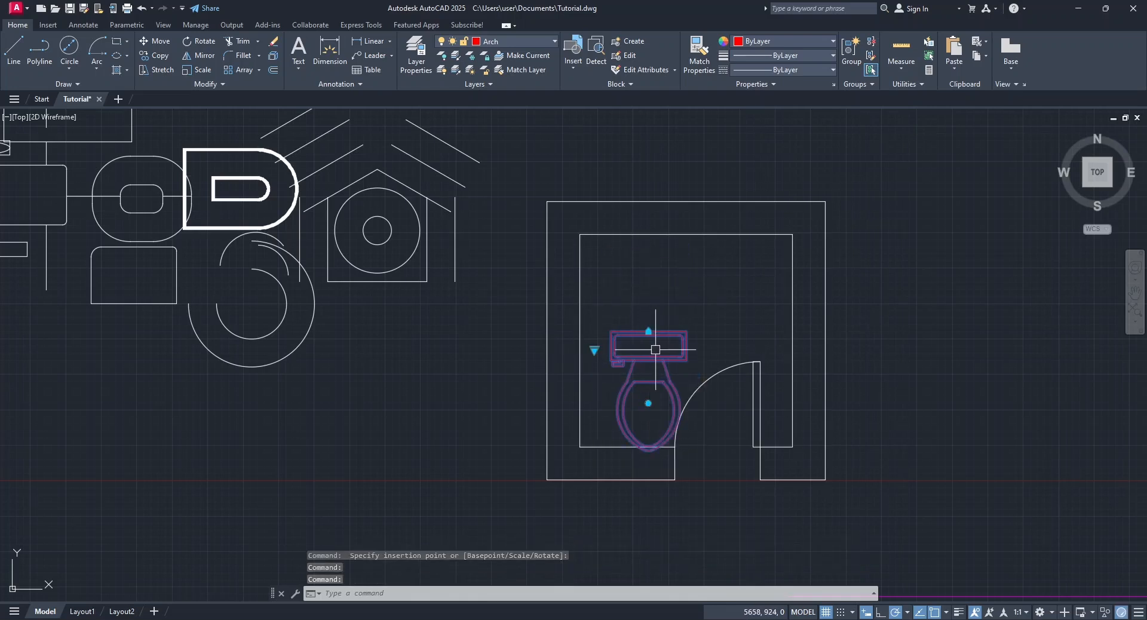
middle_click_drag(691, 342, 654, 334)
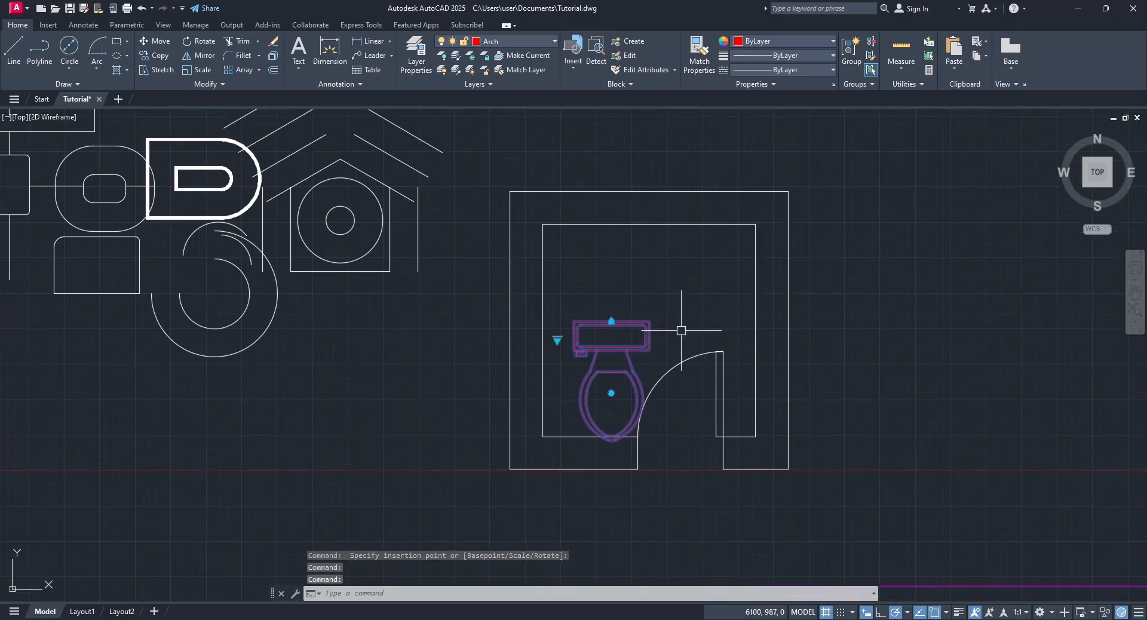
key("Escape")
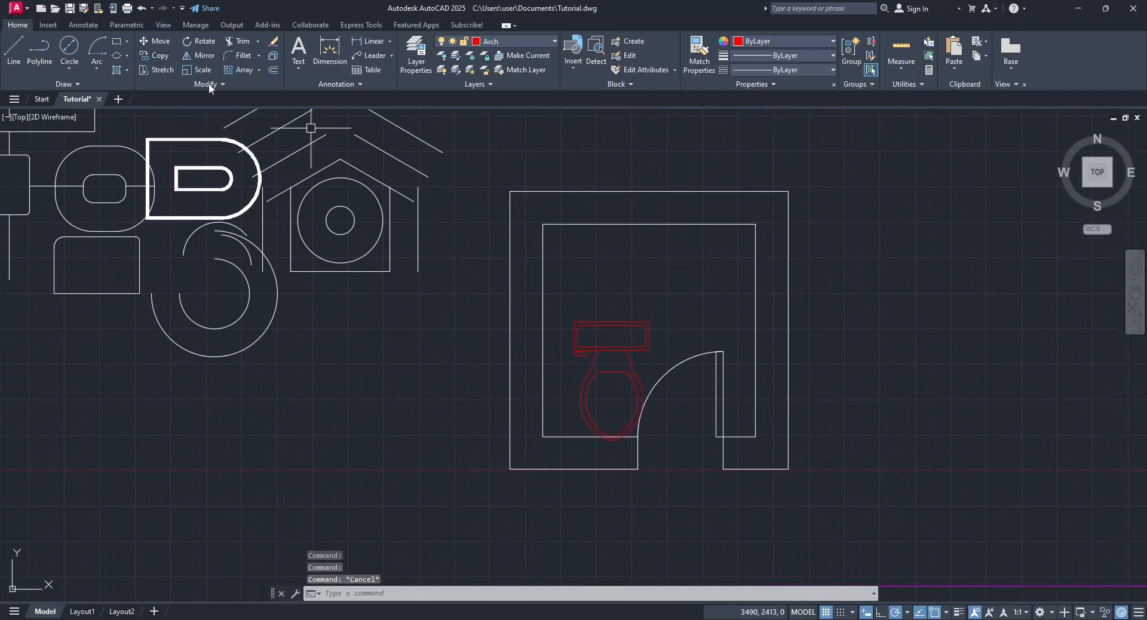
Rotate the toilet block 90° counterclockwise about a point just above its tank.
left_click(196, 41)
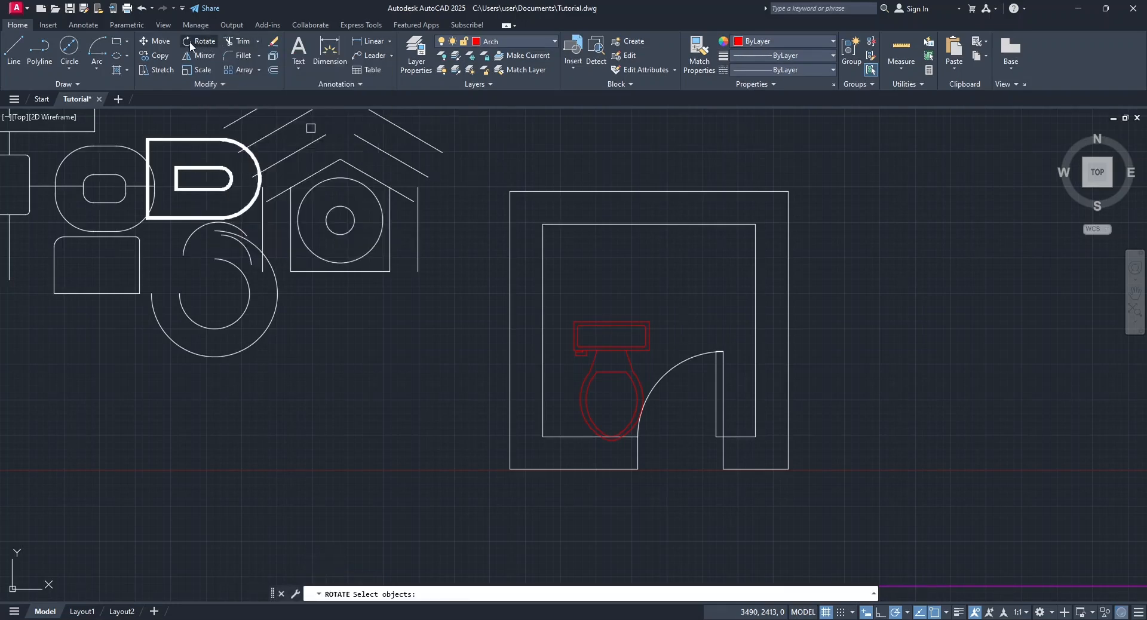
left_click(615, 328)
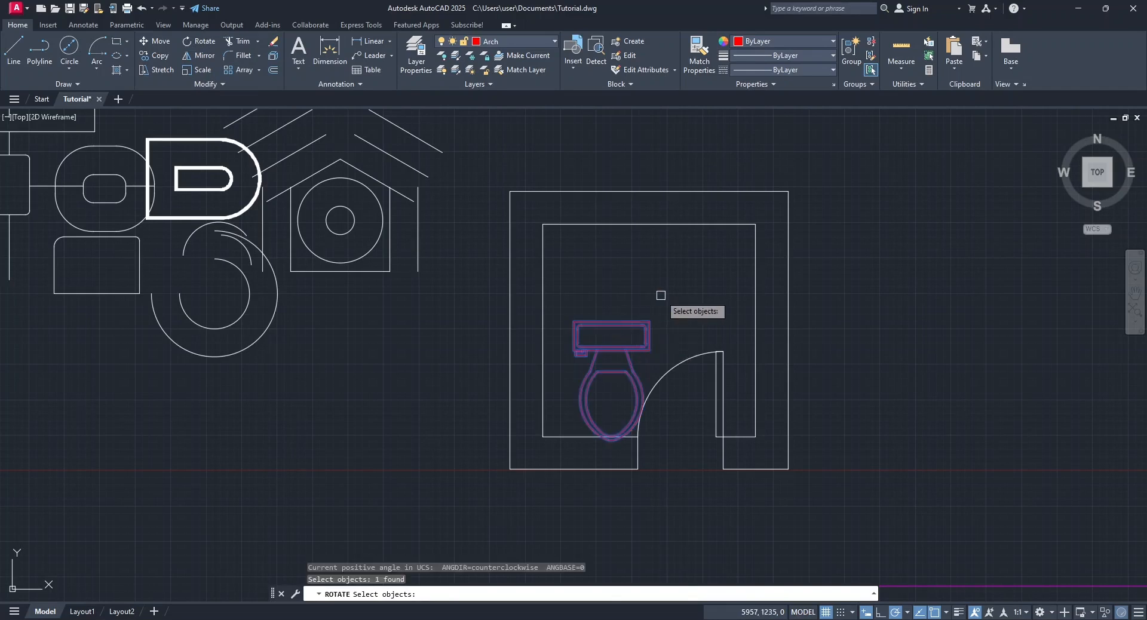
key("Return")
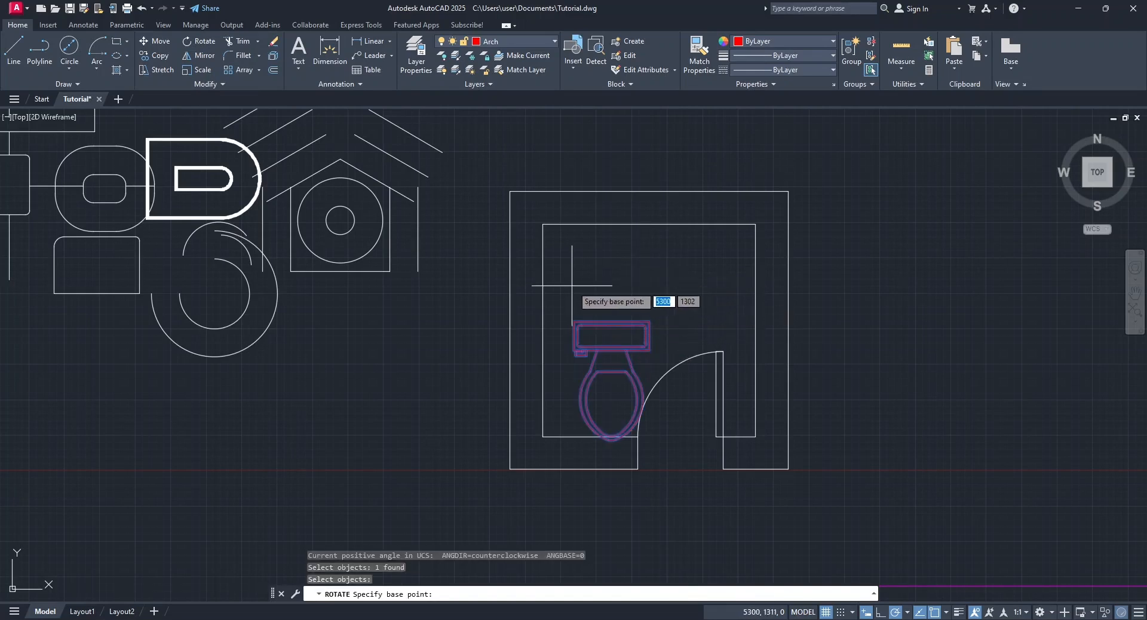
left_click(607, 307)
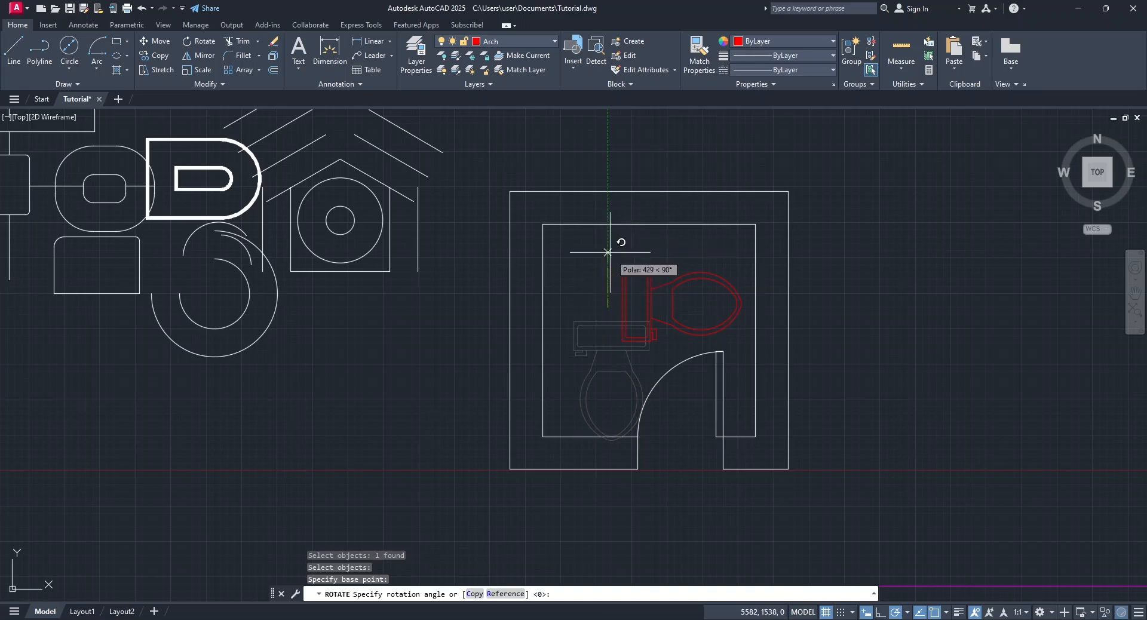
left_click(610, 254)
Move the toilet block by its insertion grip so its tank sits beside the room's left inner wall, near the upper corner.
left_click(623, 269)
left_click(622, 304)
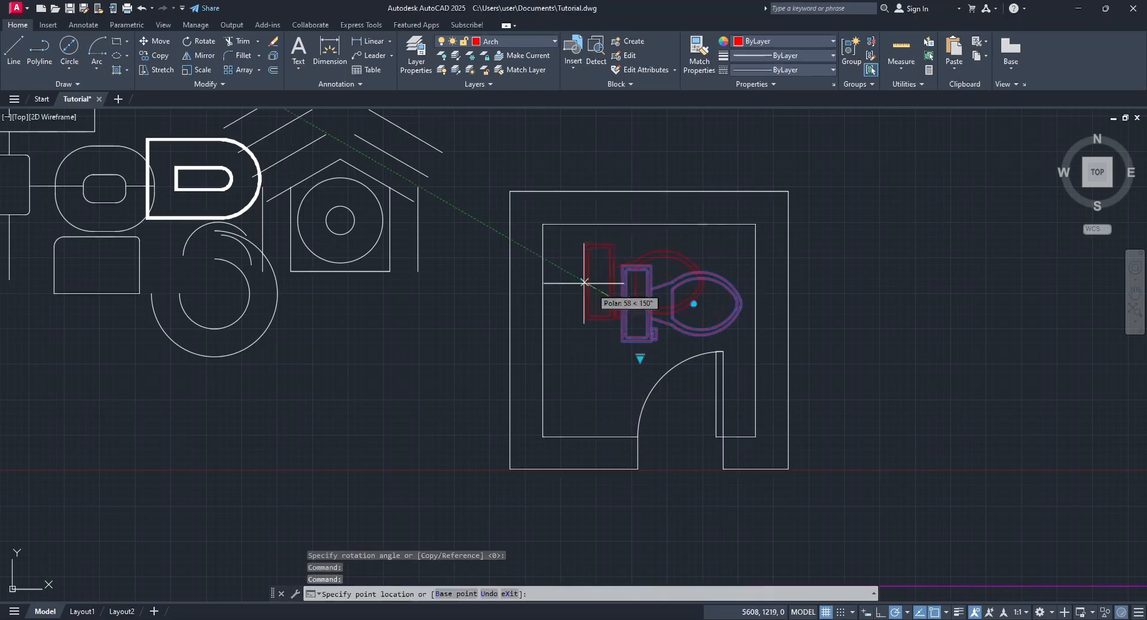
left_click(549, 275)
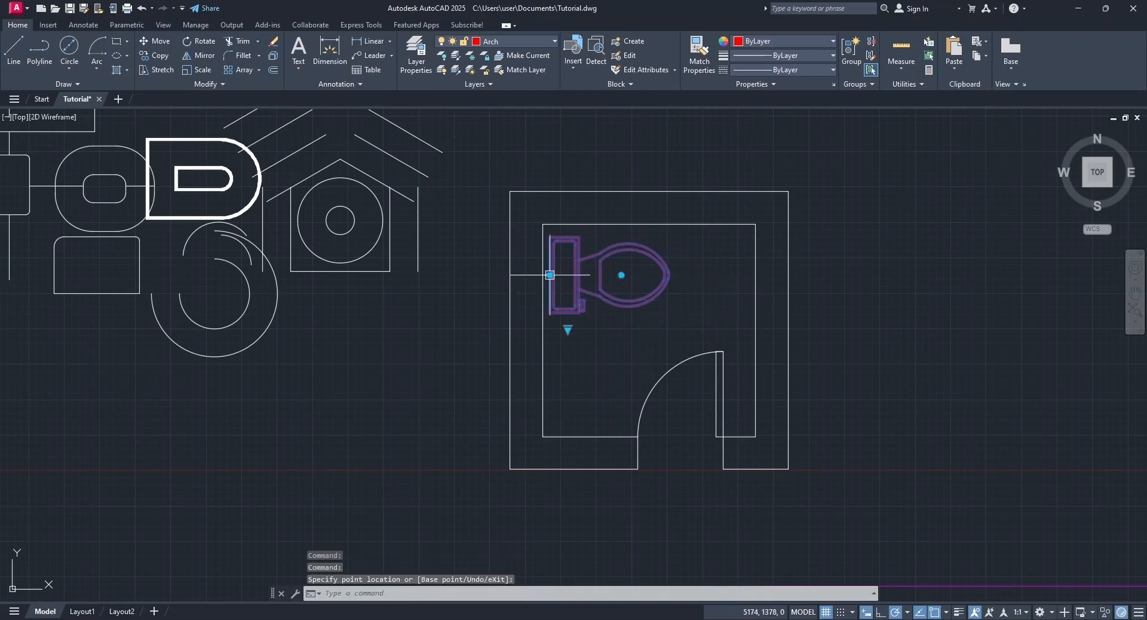
key("Escape")
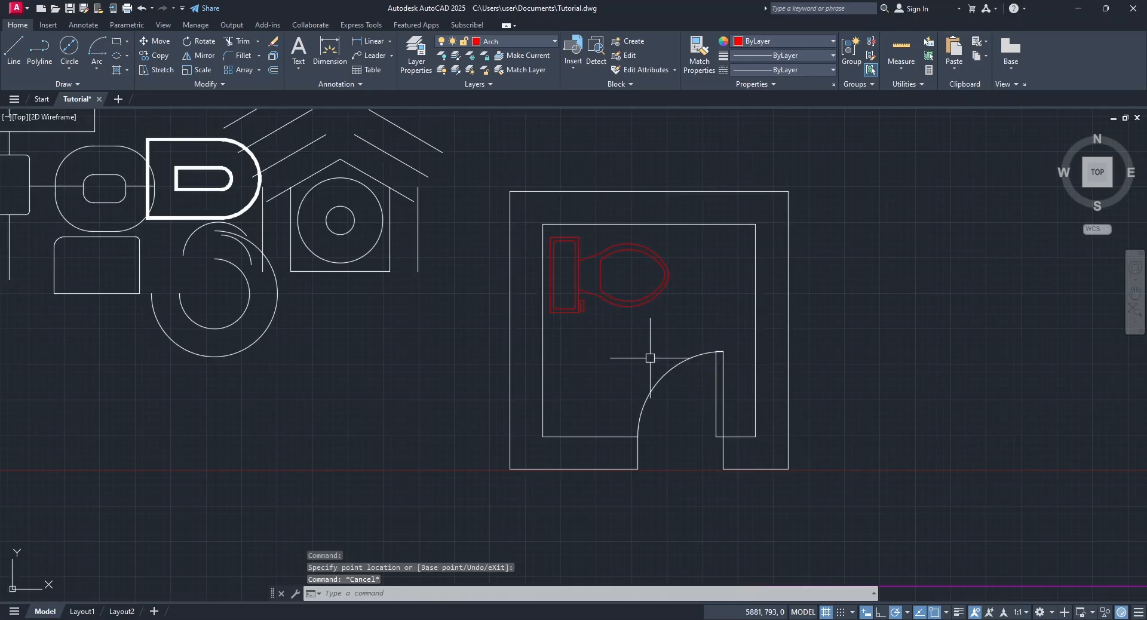
scroll(650, 358, "down", 2)
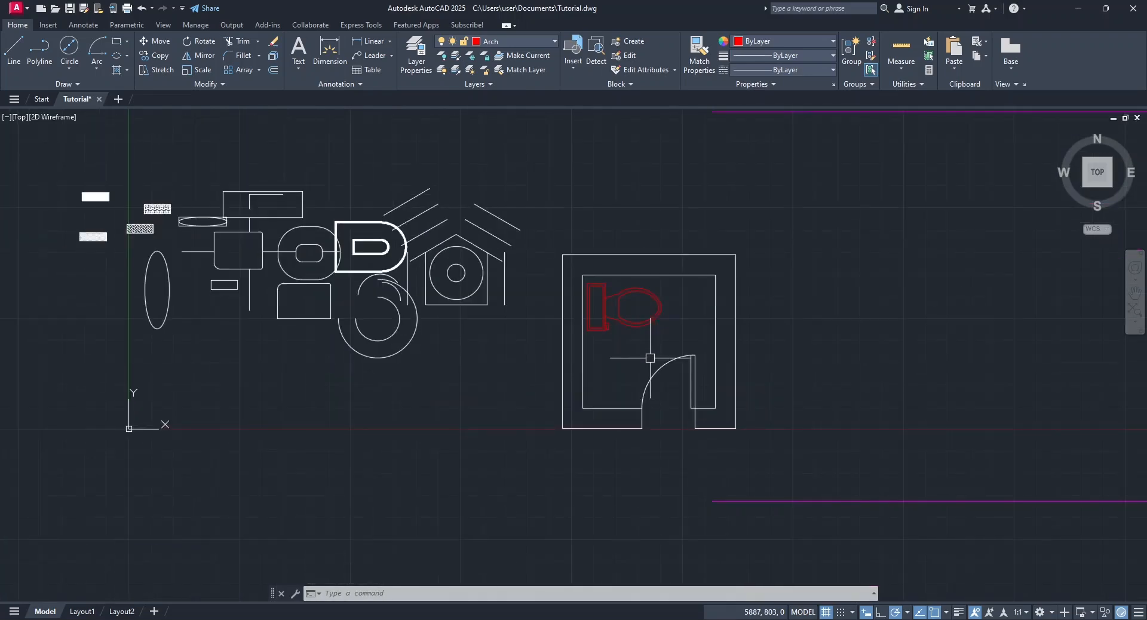
left_click(299, 70)
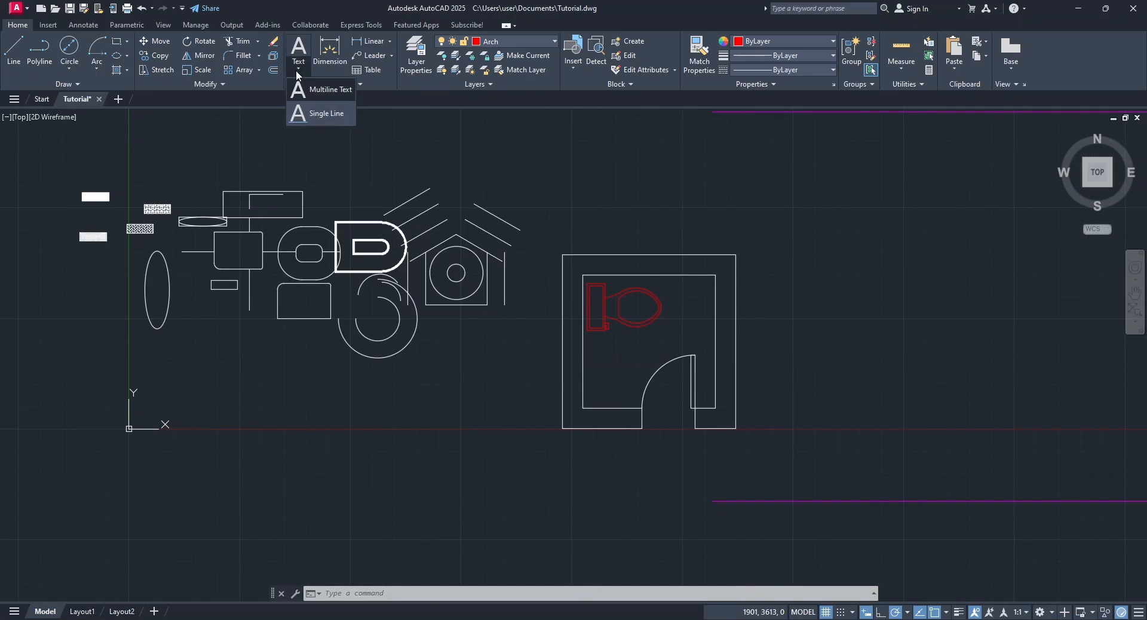
left_click(297, 66)
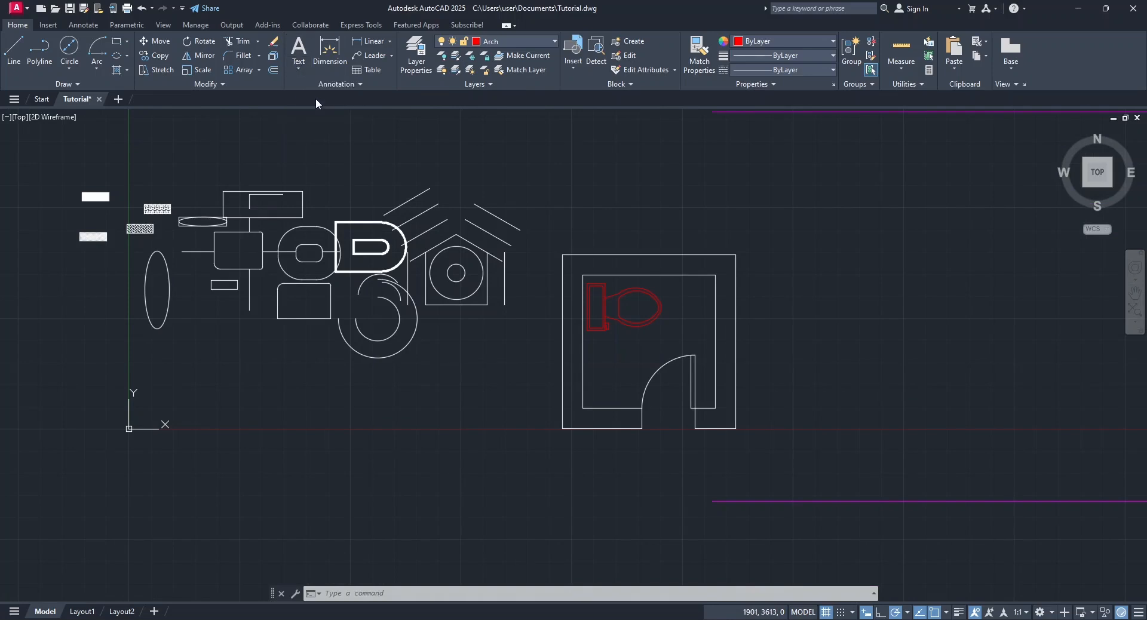
left_click(84, 25)
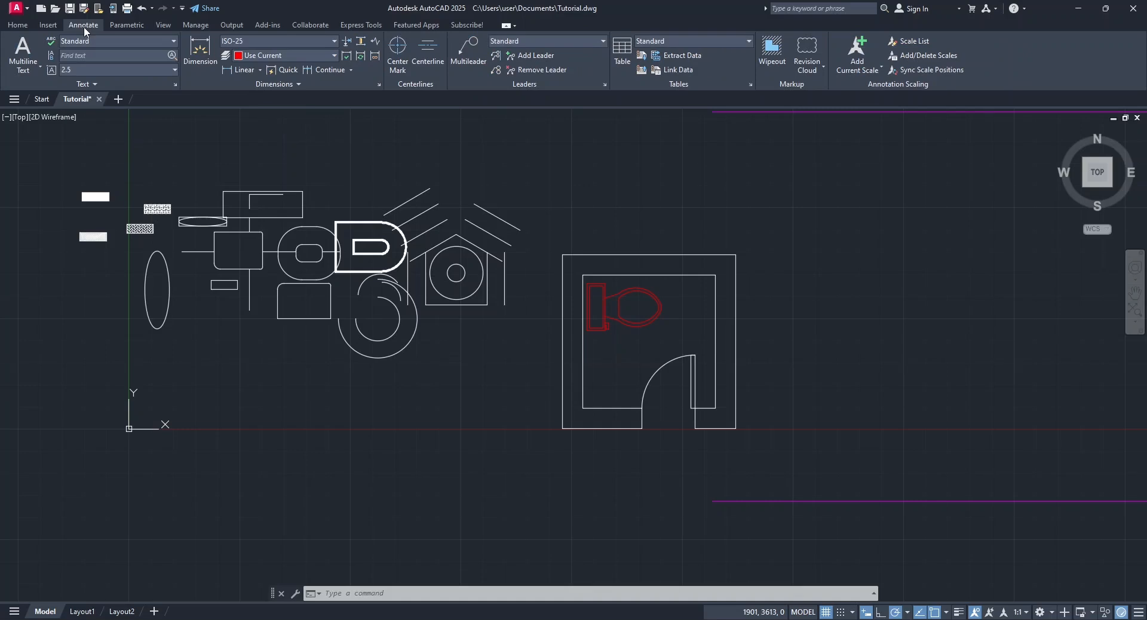
left_click(32, 64)
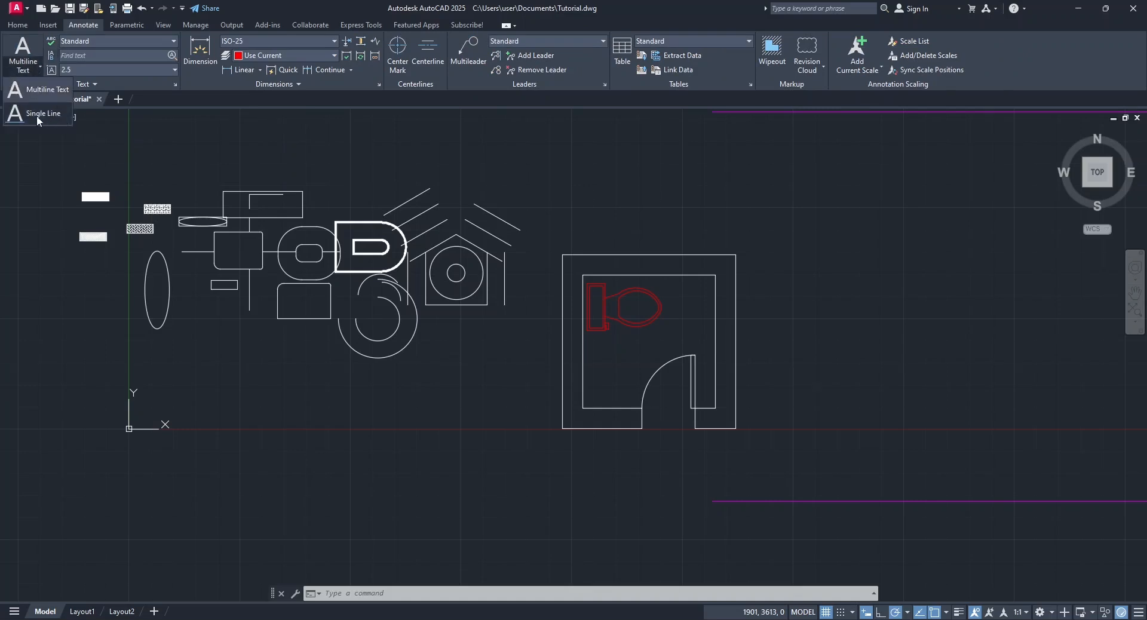
left_click(206, 122)
left_click(29, 26)
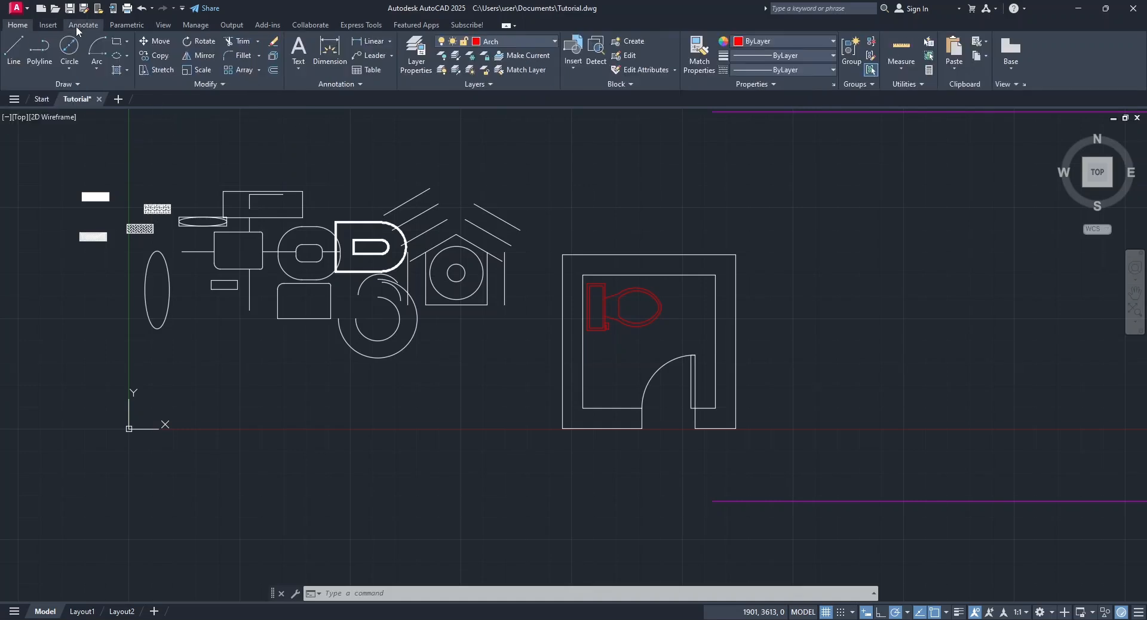
Add single-line text reading "Toilet" below the room, with a height of 300 and a rotation angle of 0.
left_click(298, 71)
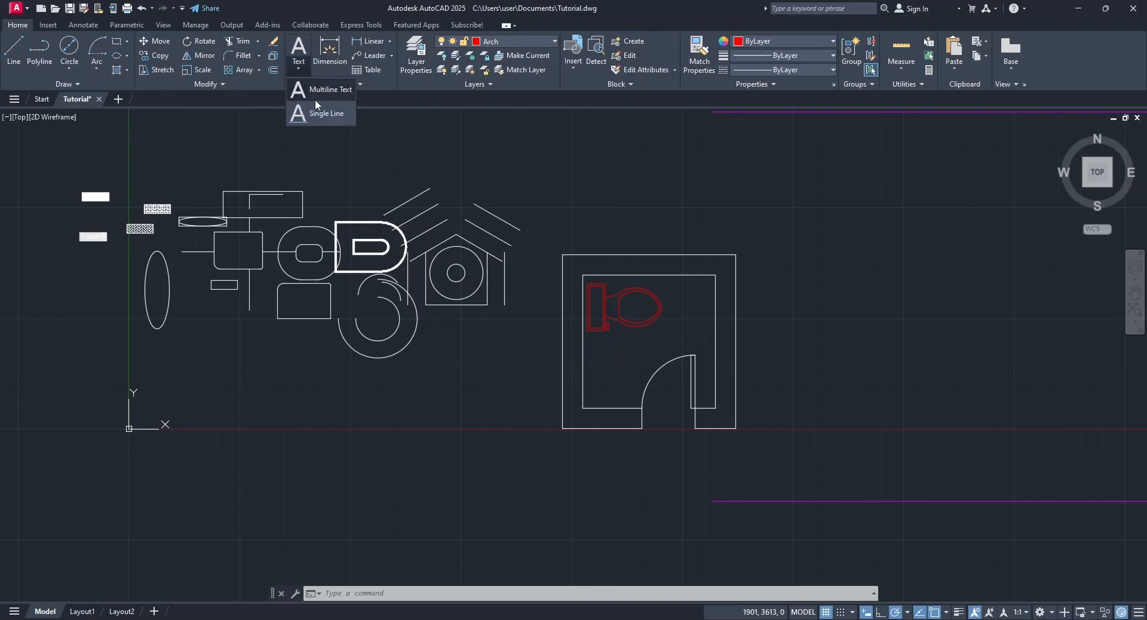
left_click(328, 113)
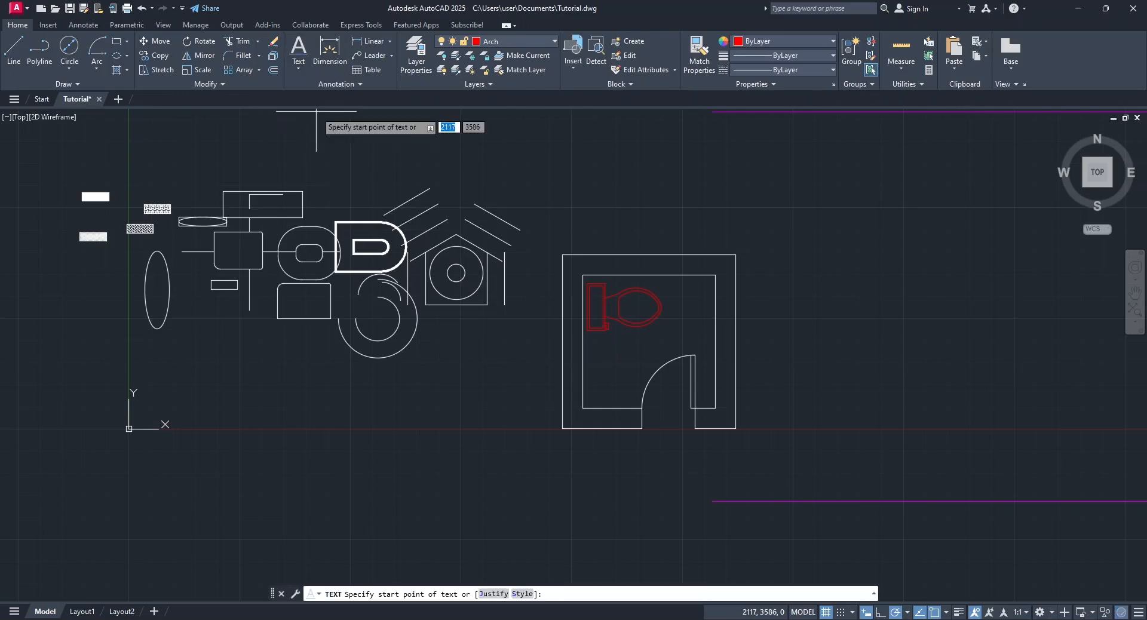
left_click(624, 501)
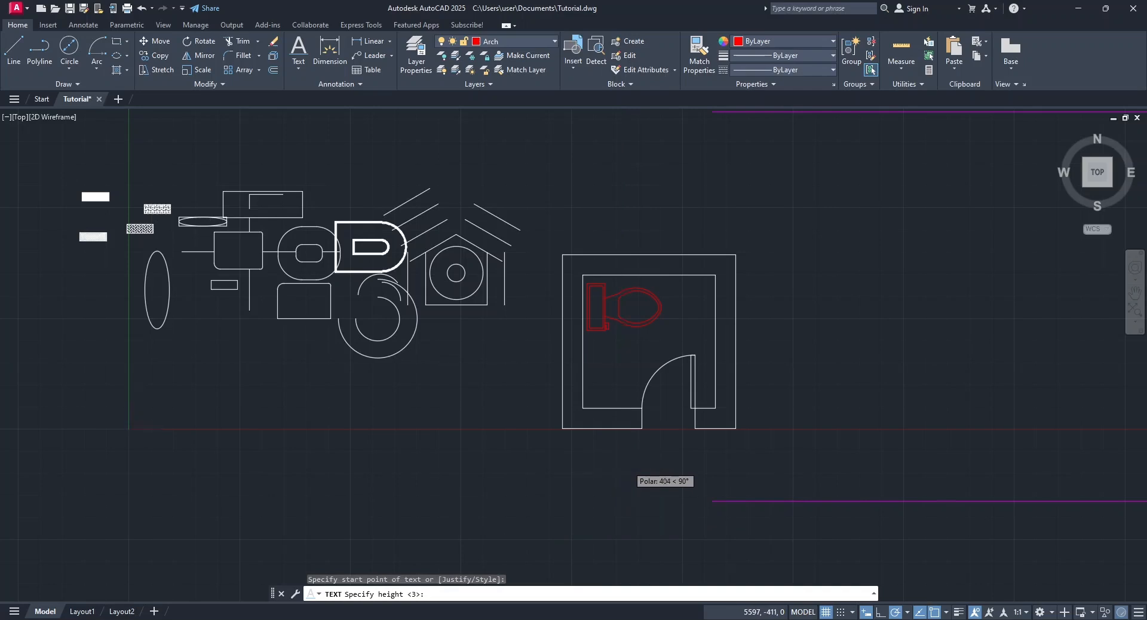
scroll(624, 472, "up", 5)
scroll(627, 469, "down", 3)
scroll(615, 486, "up", 1)
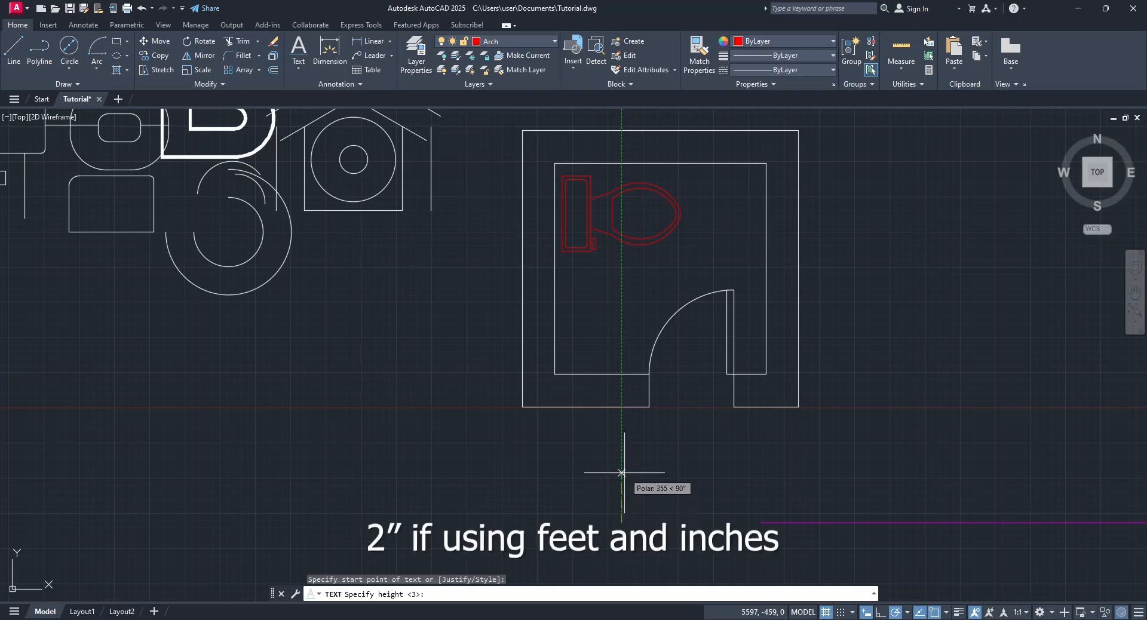
scroll(621, 472, "up", 4)
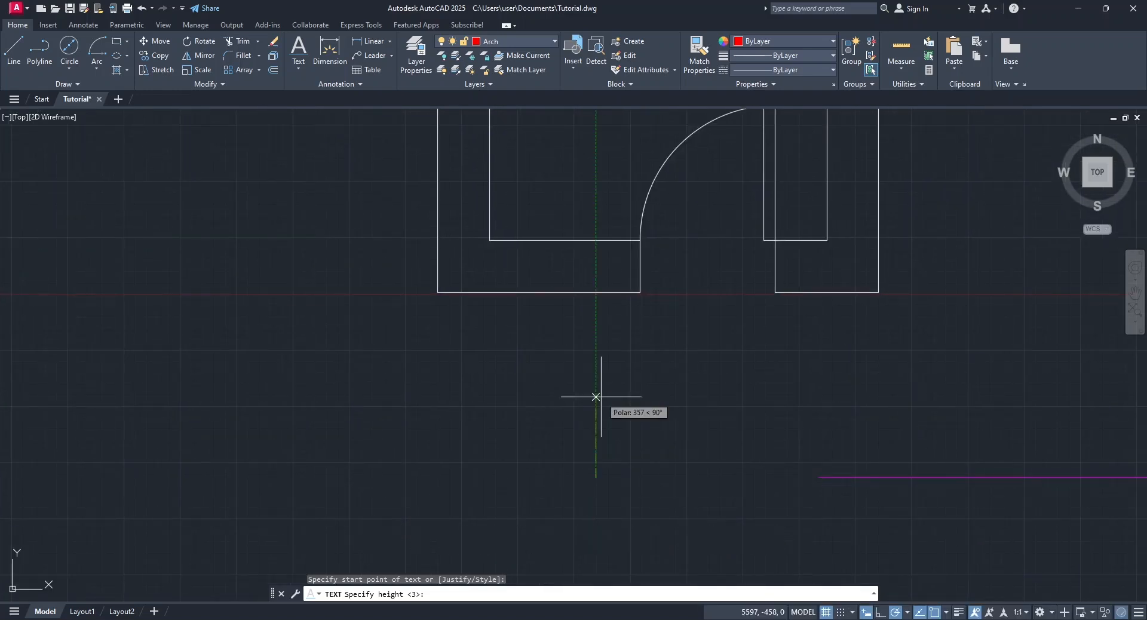
key("Return")
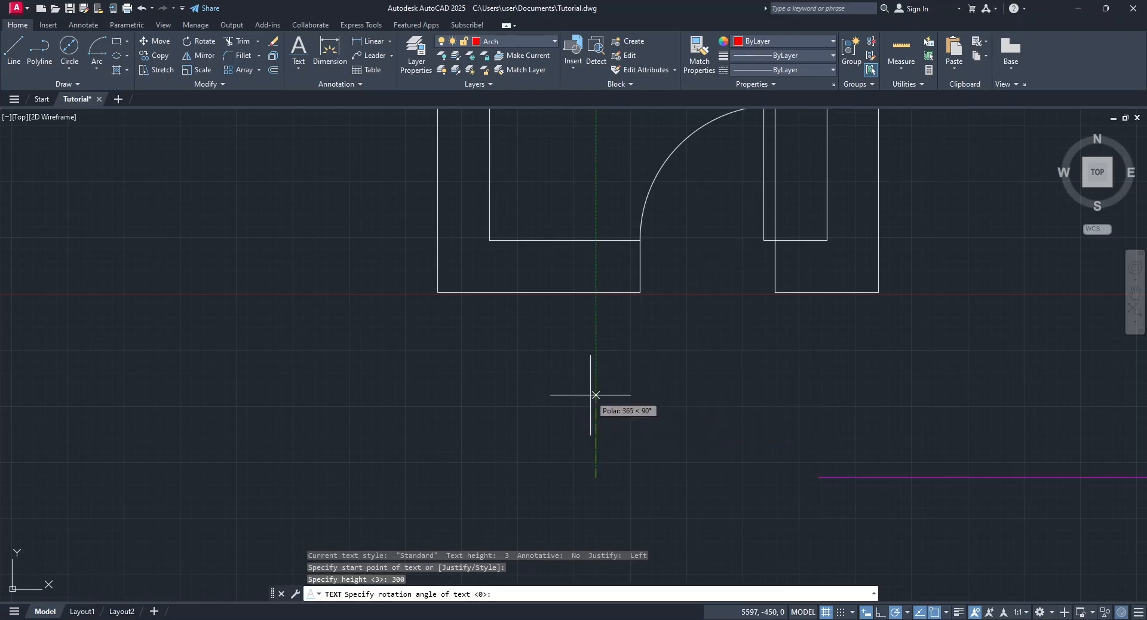
key("Return")
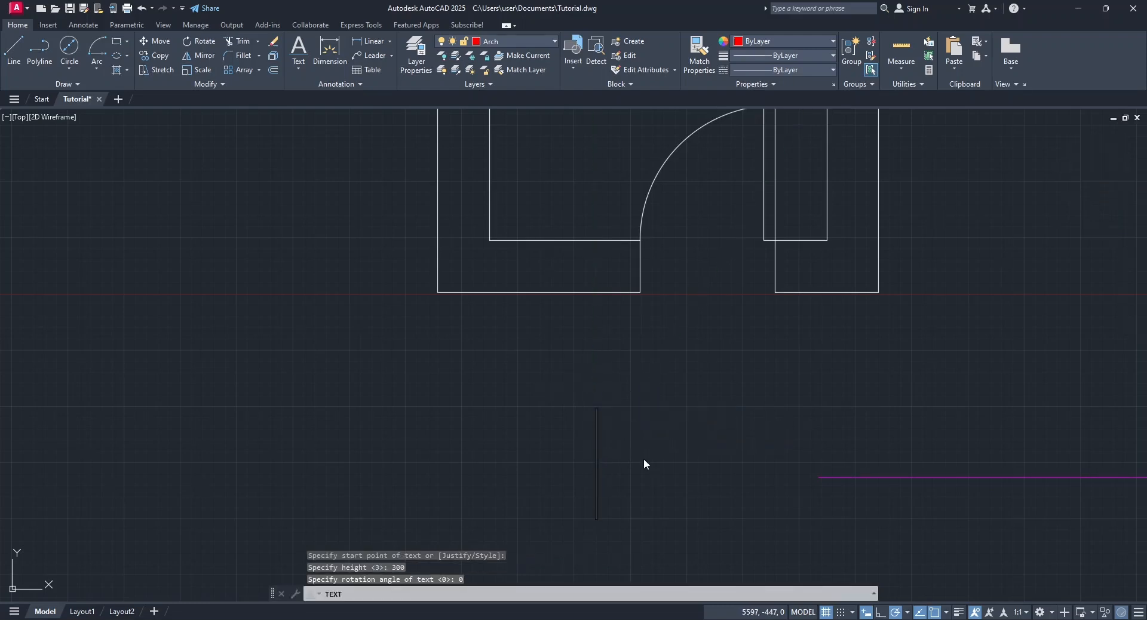
type("Toilet")
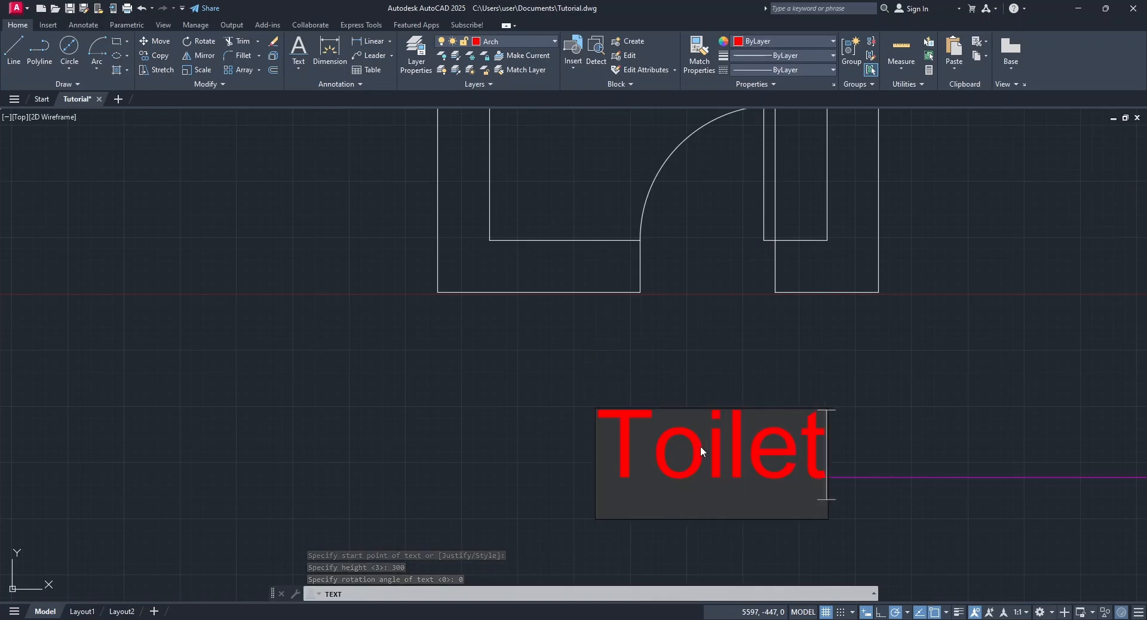
key("Return")
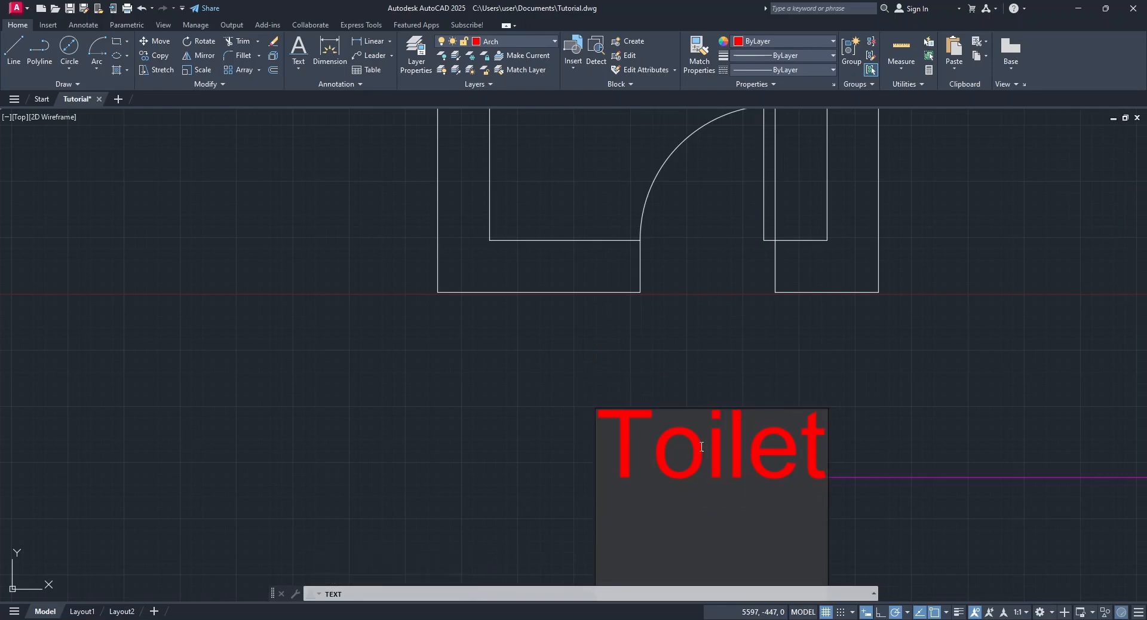
key("Return")
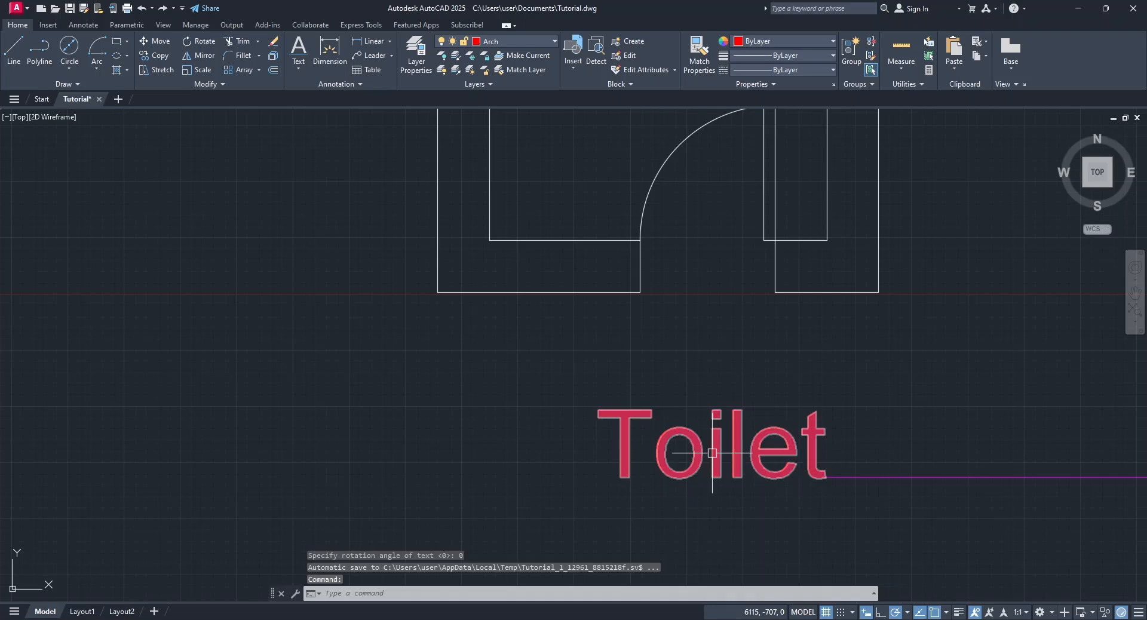
Move the Toilet text up and to the left by its grip so it sits just beneath the room's lower wall.
left_click(704, 451)
left_click(595, 477)
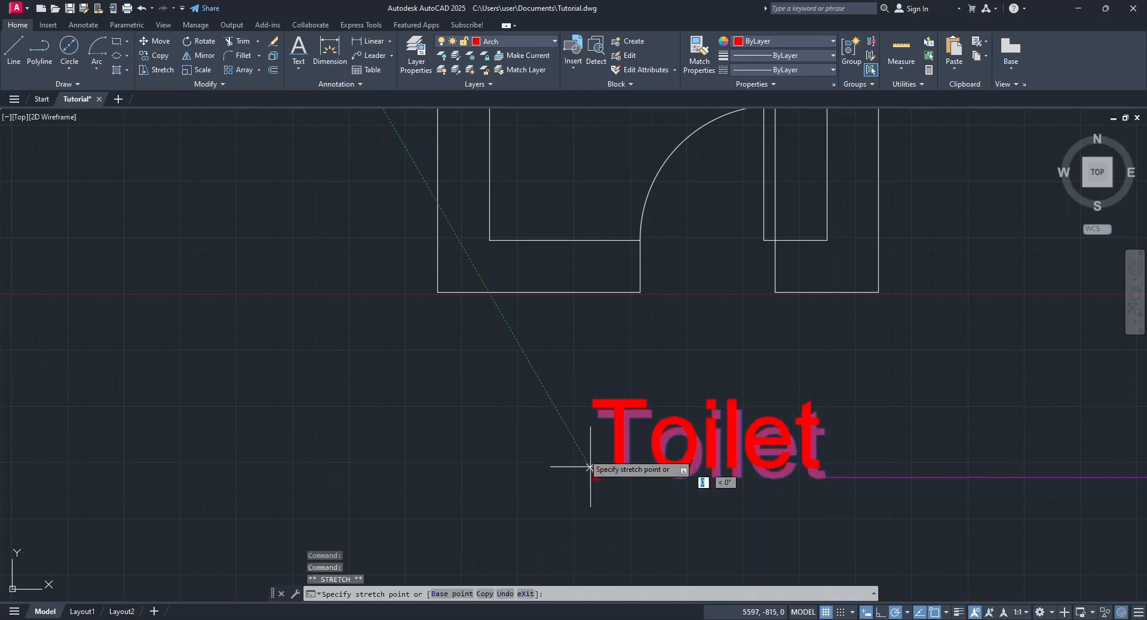
left_click(517, 391)
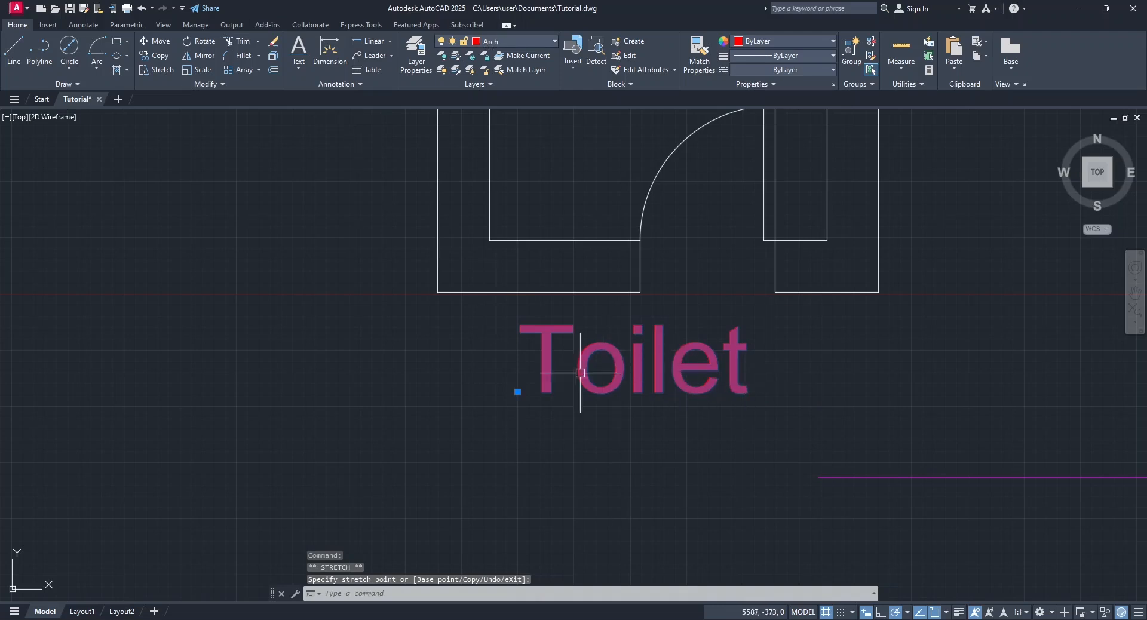
Assign the Toilet label to the text layer and deselect it.
left_click(510, 41)
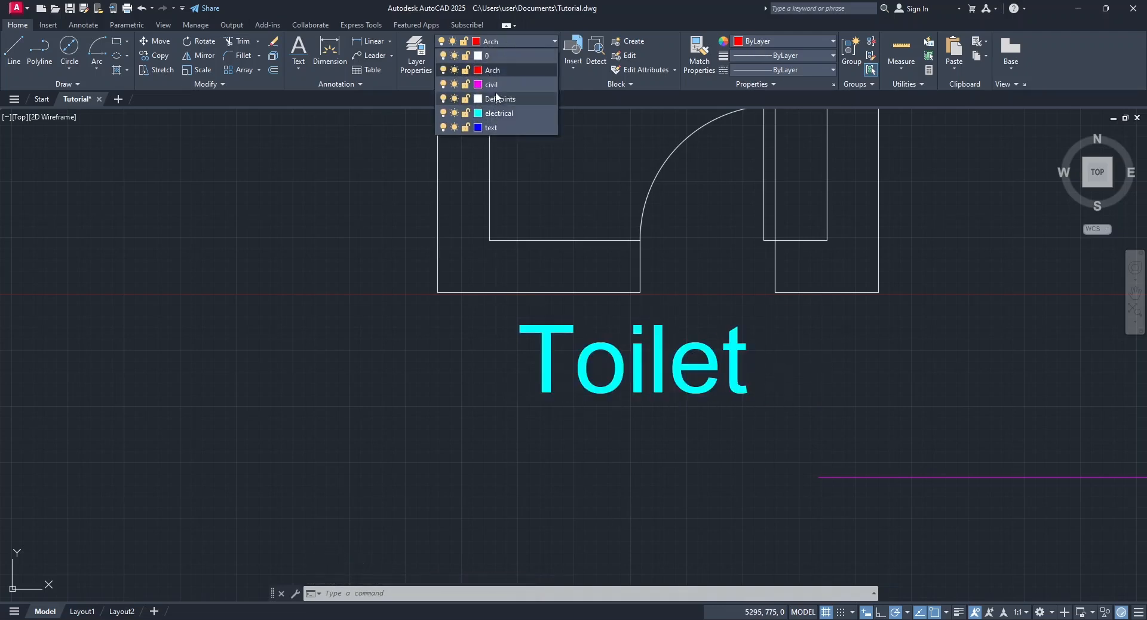
left_click(500, 127)
key("Escape")
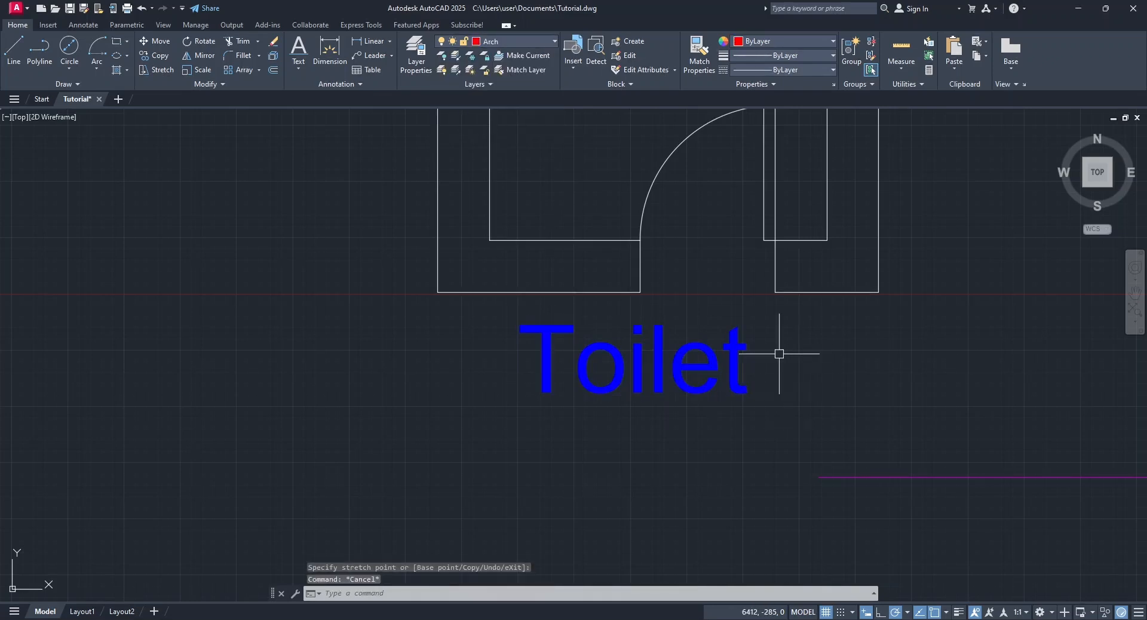
Make layer 0 the current layer.
scroll(783, 392, "down", 3)
scroll(781, 387, "up", 2)
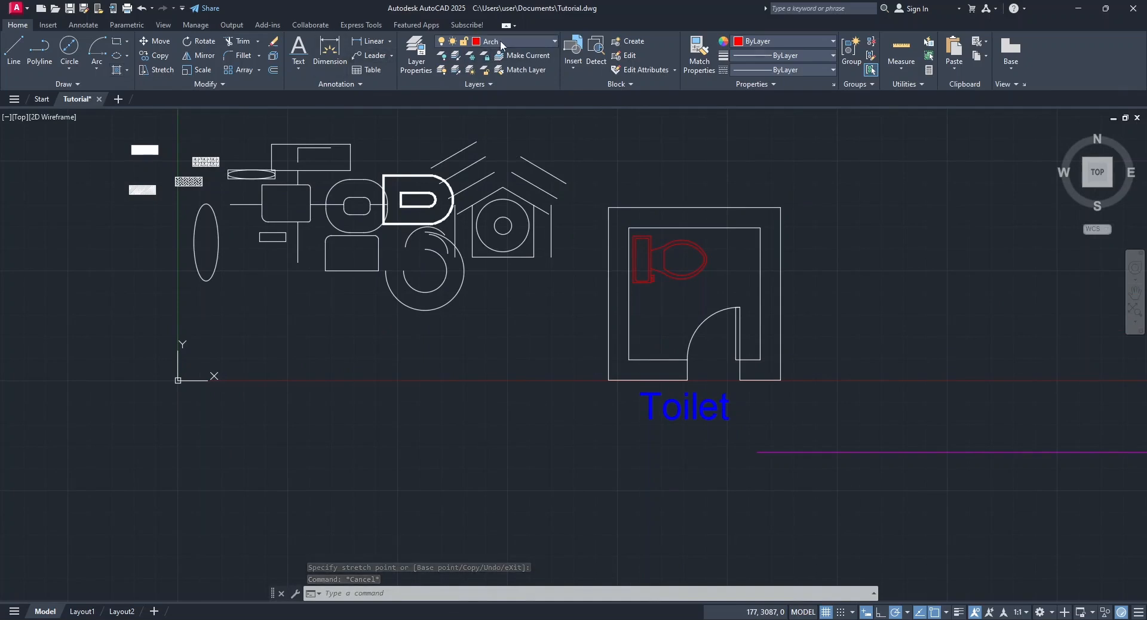
left_click(499, 41)
left_click(493, 52)
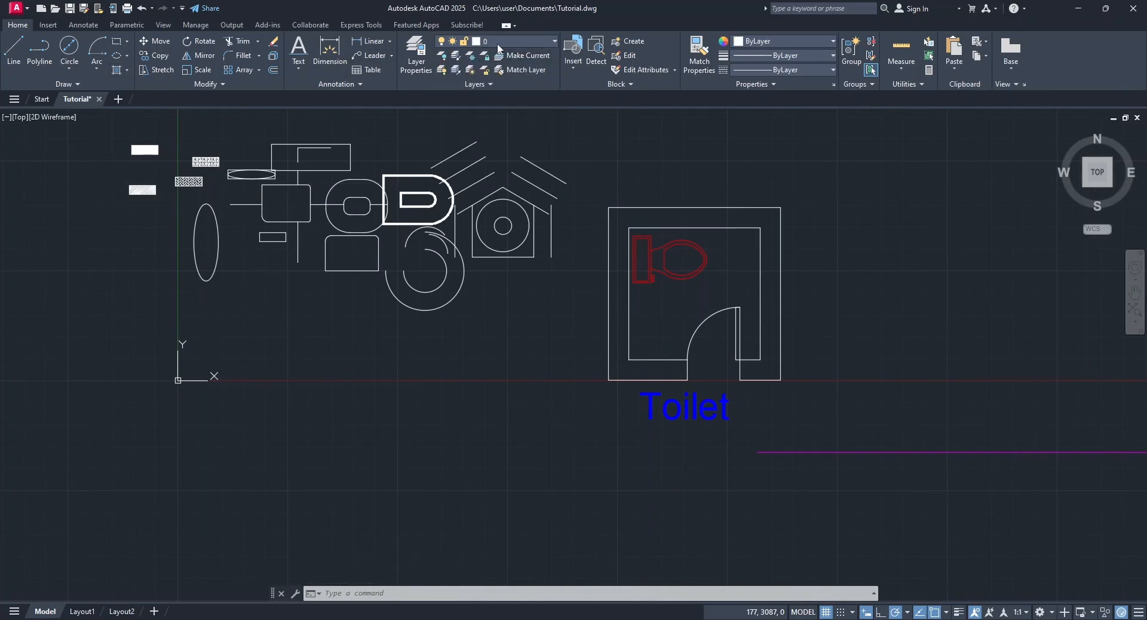
Fill the room's walls with a solid hatch in grey colour 99,100,102 and save the drawing.
left_click(115, 73)
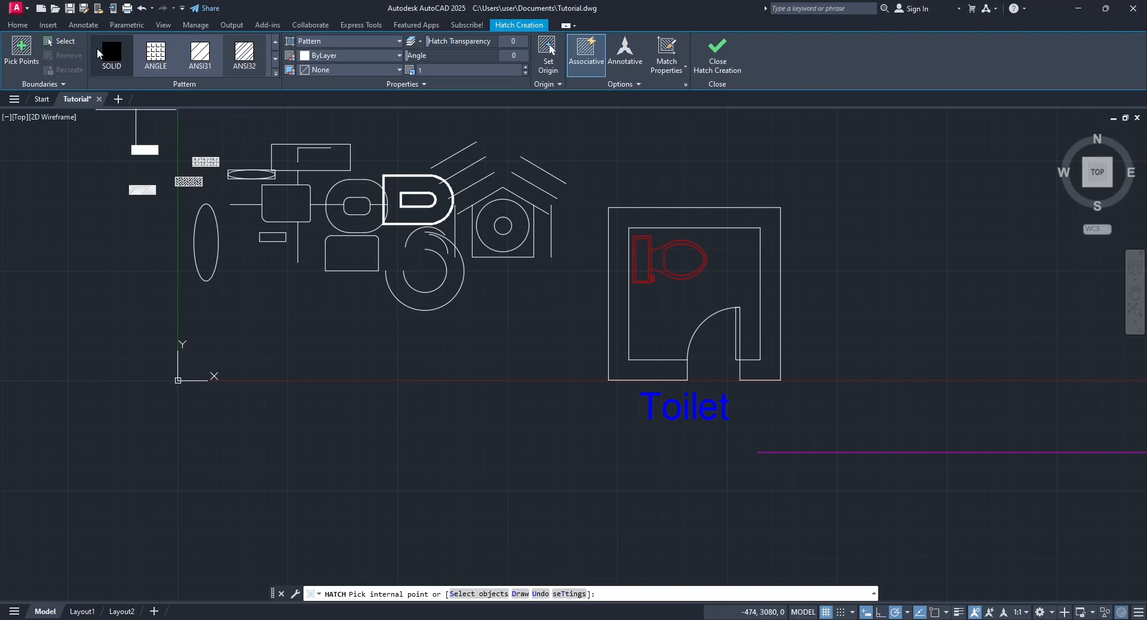
left_click(325, 55)
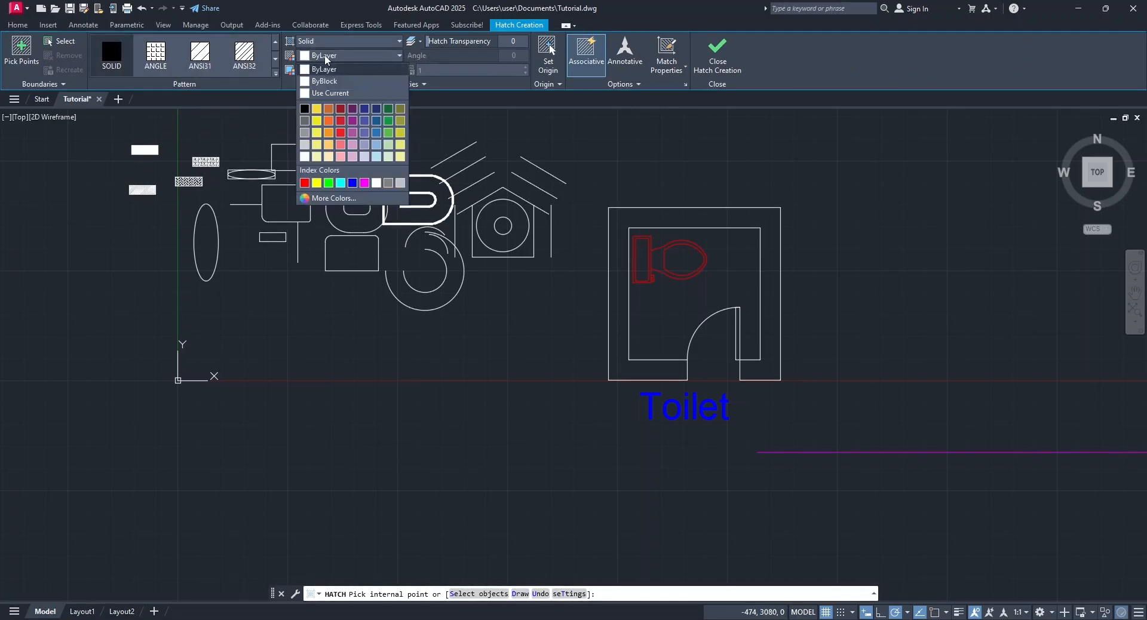
left_click(303, 123)
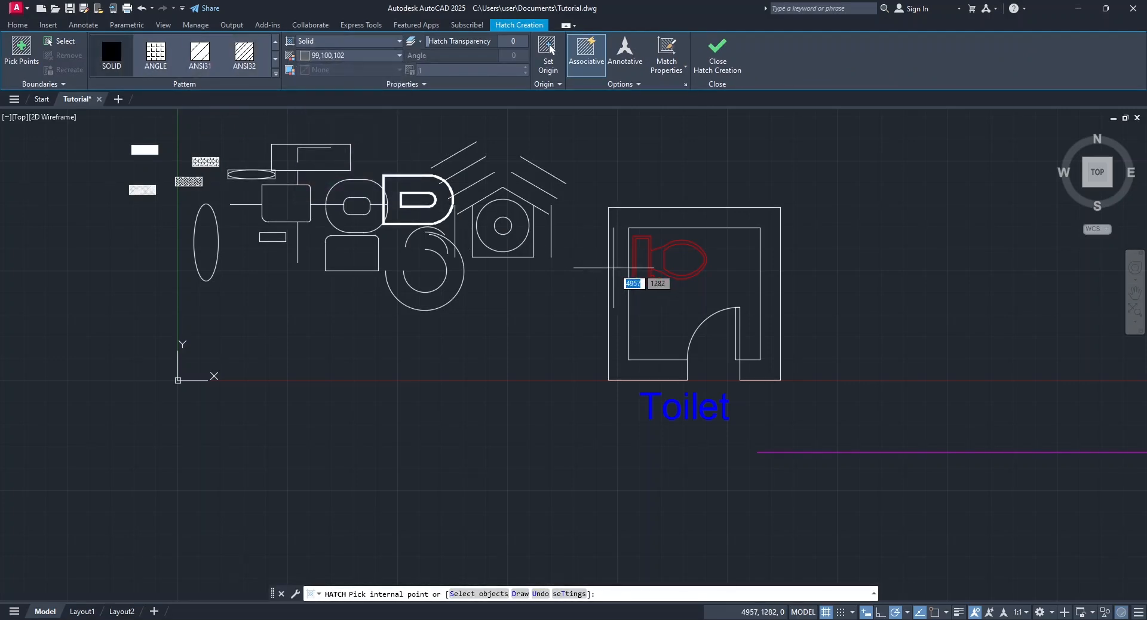
left_click(325, 55)
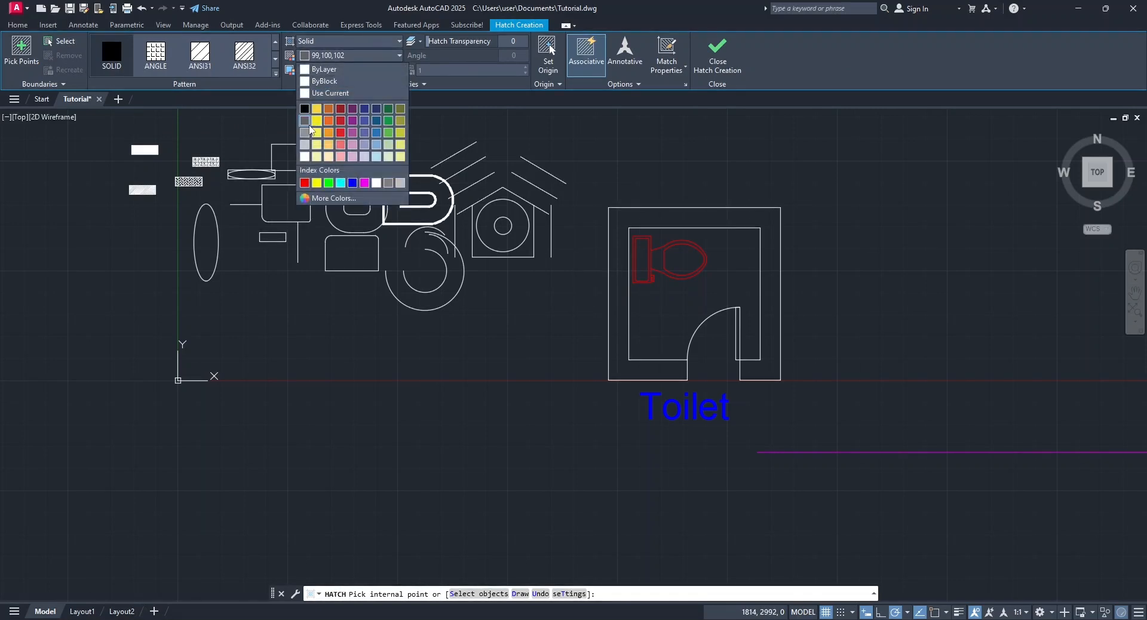
left_click(304, 121)
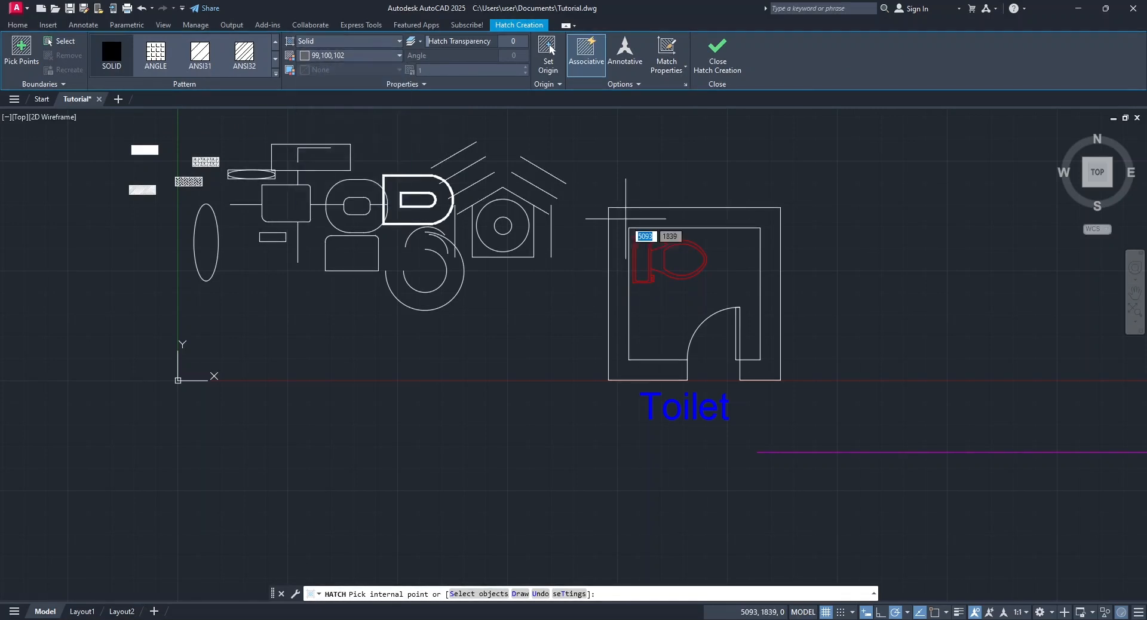
left_click(617, 248)
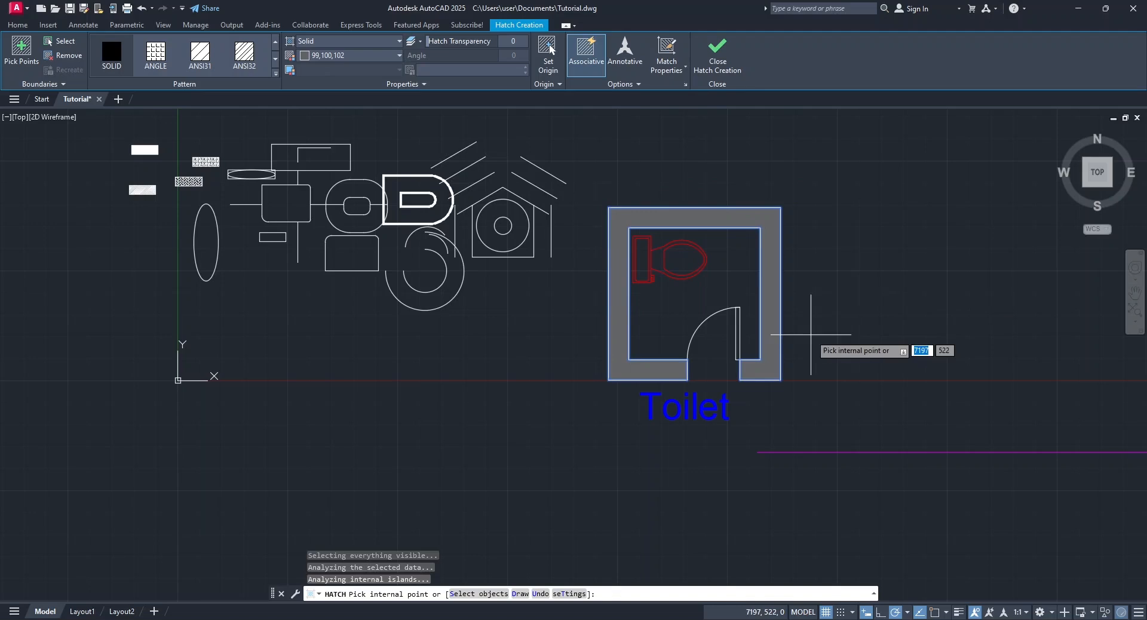
left_click(714, 55)
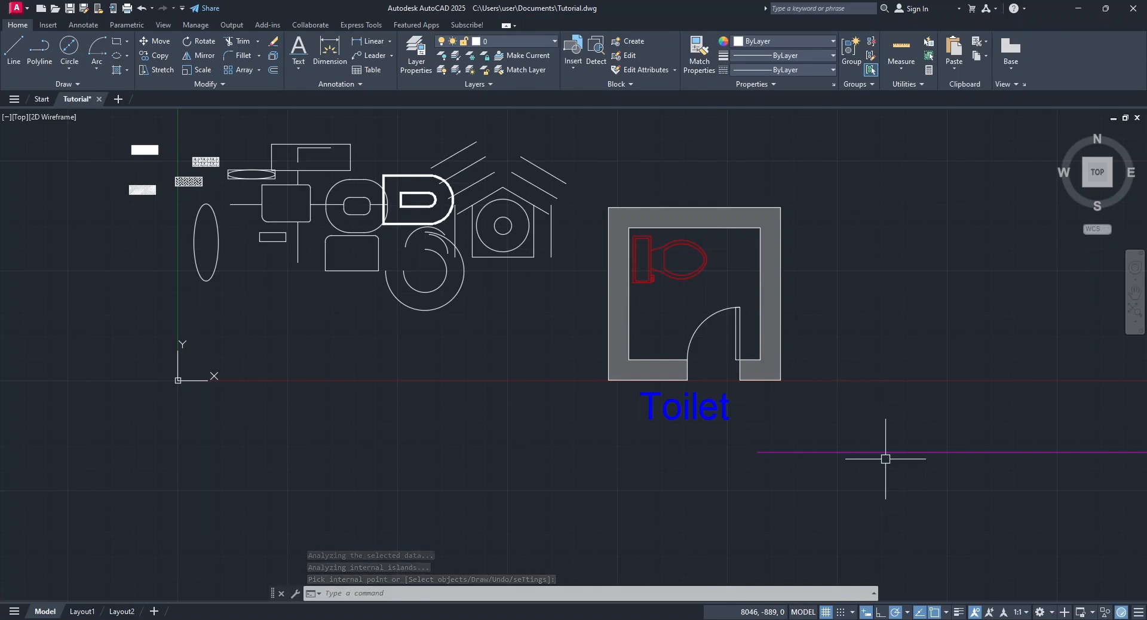
left_click(69, 14)
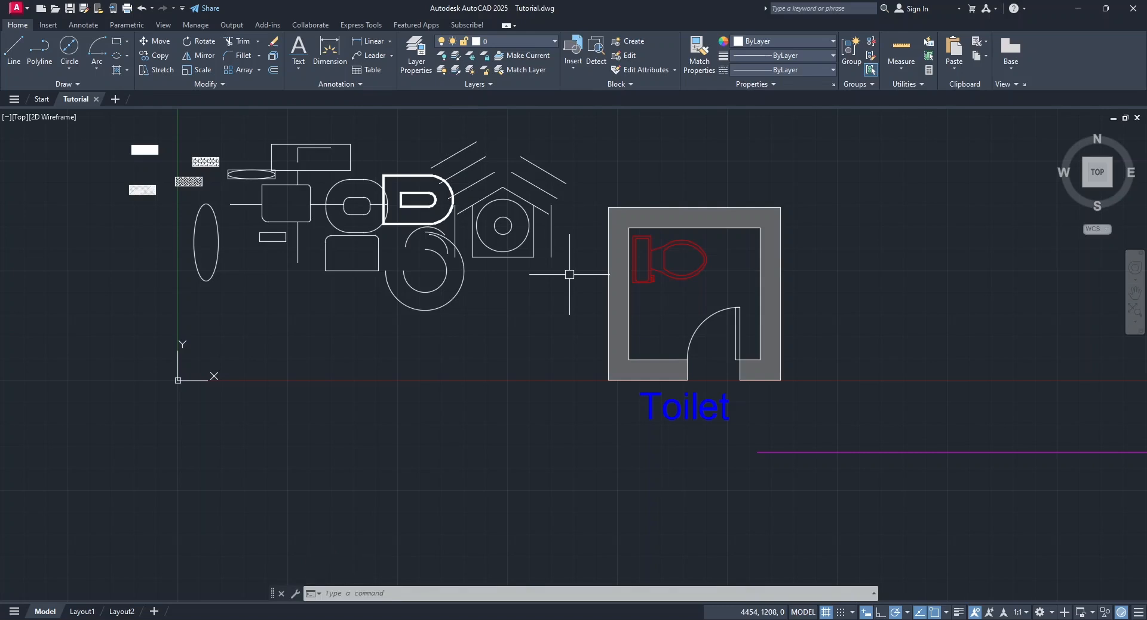
Start a plot of the model and choose DWG To PDF.pc3 as the plotter.
left_click(128, 9)
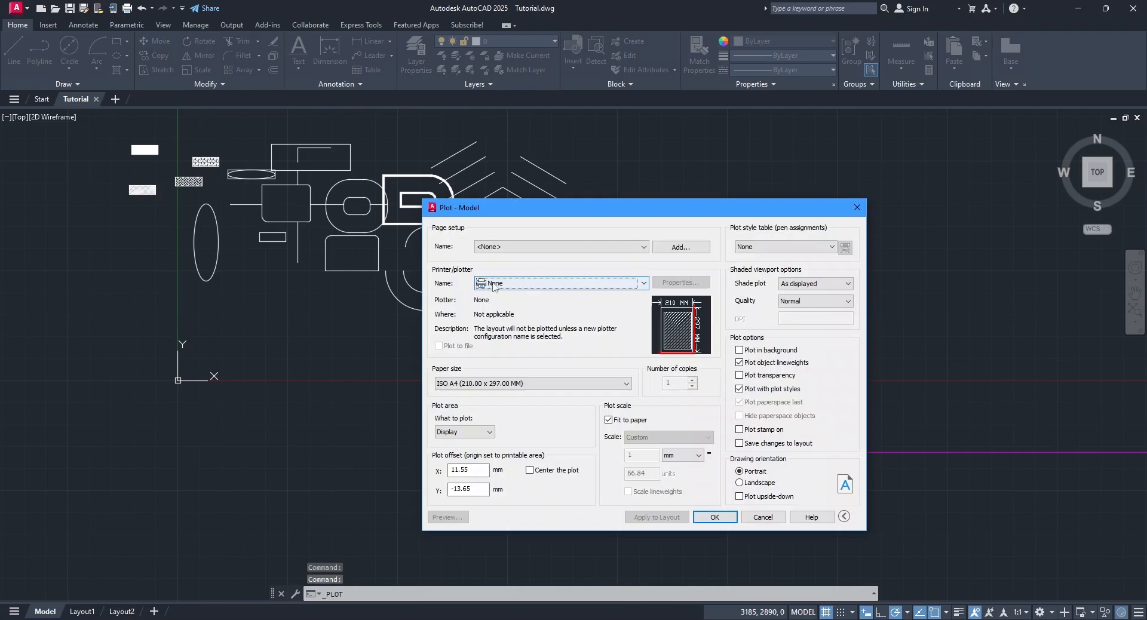
left_click(507, 284)
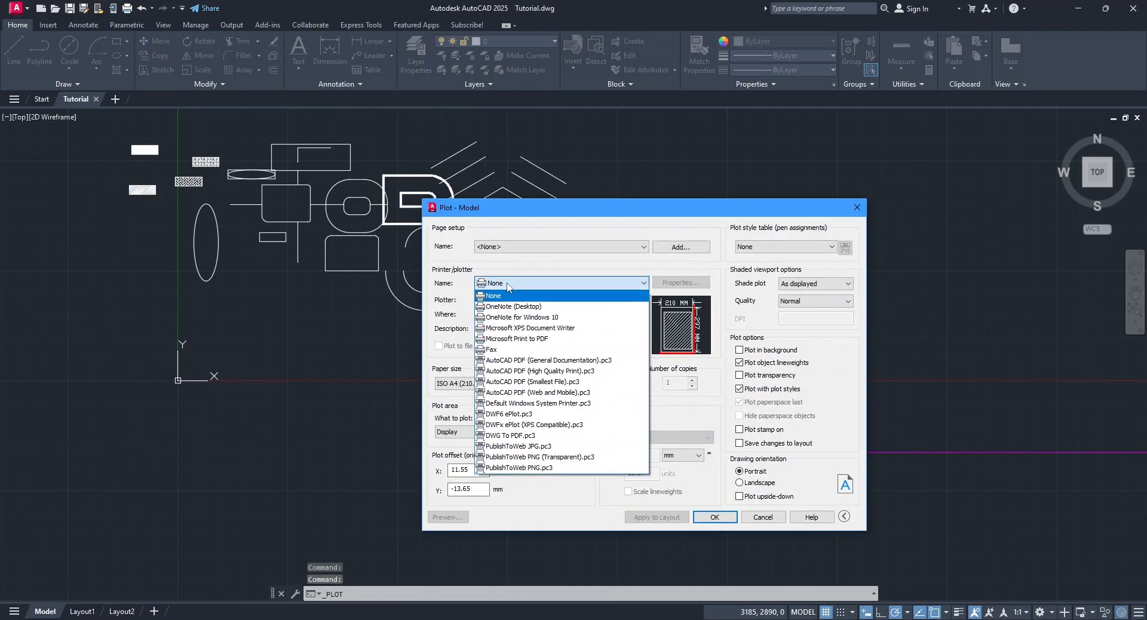
left_click(534, 436)
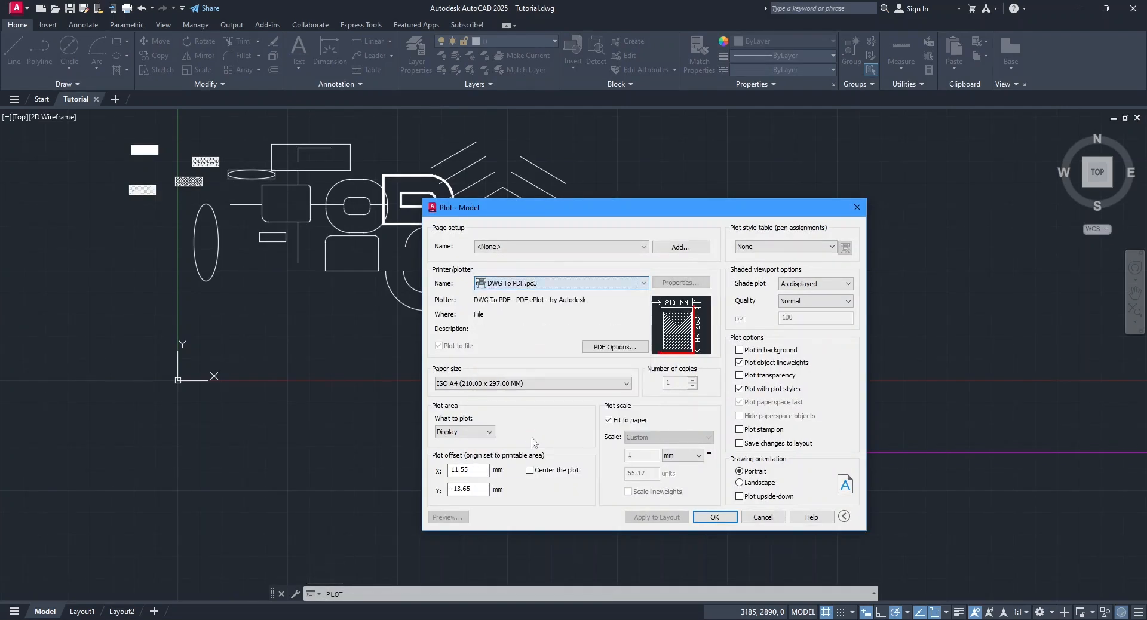
mouse_move(670, 353)
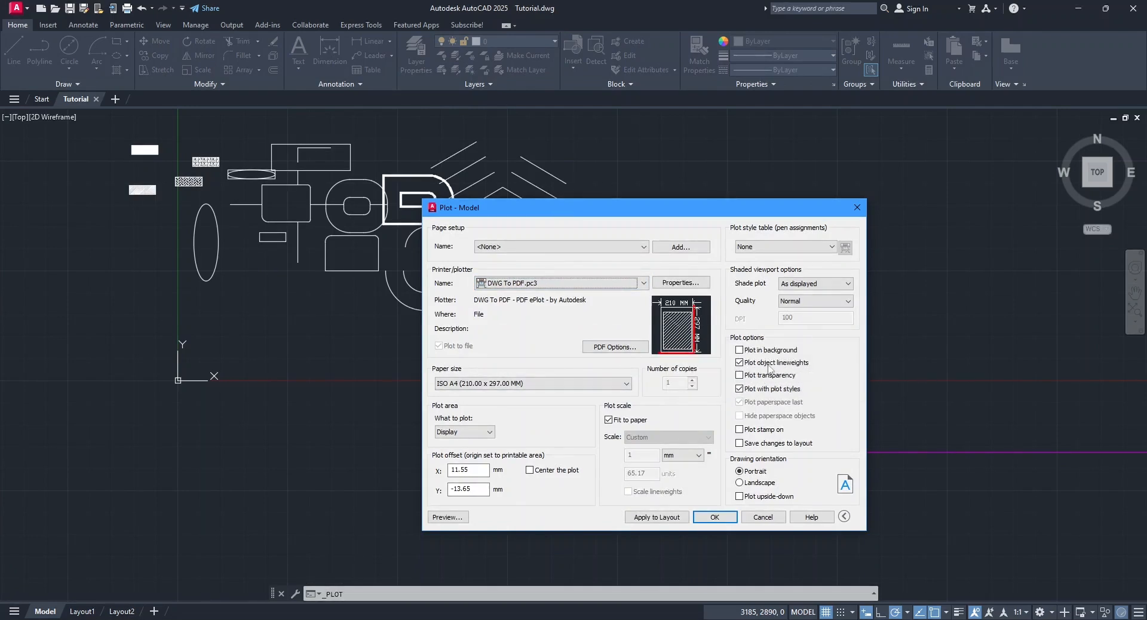
Set the plot area to a window enclosing the hatched room and its Toilet label.
left_click(465, 432)
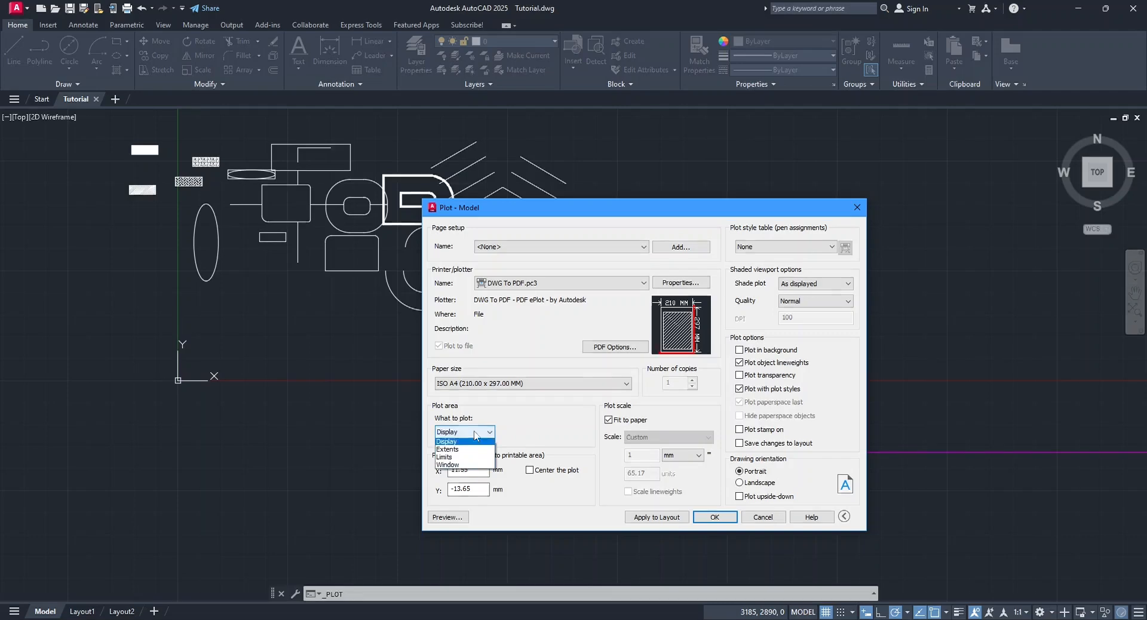
left_click(465, 467)
left_click(584, 186)
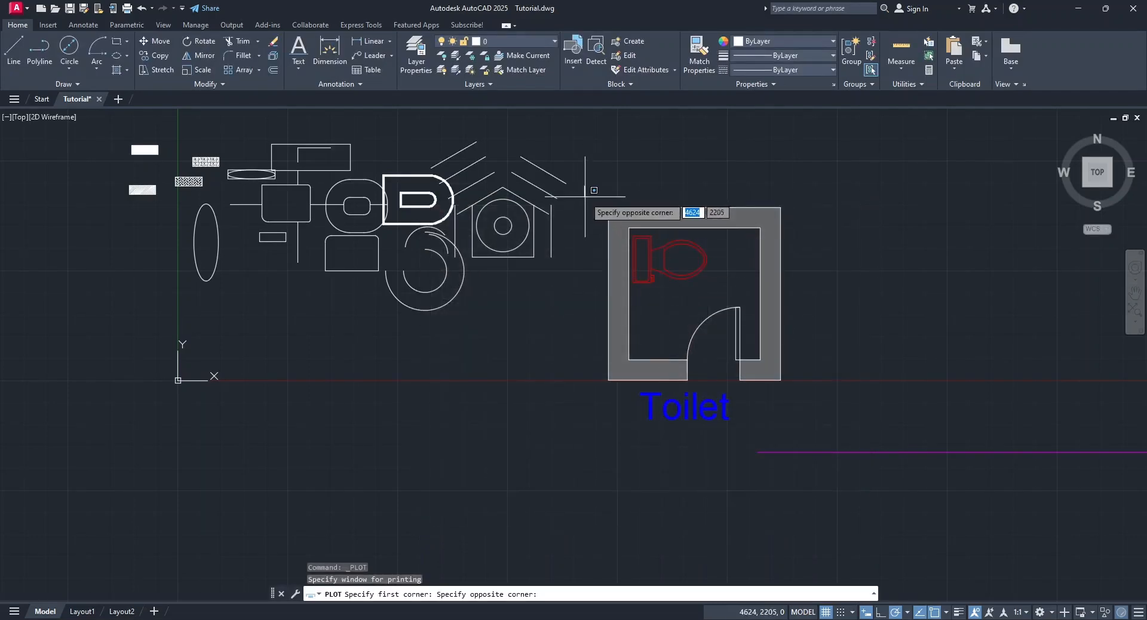
left_click(796, 426)
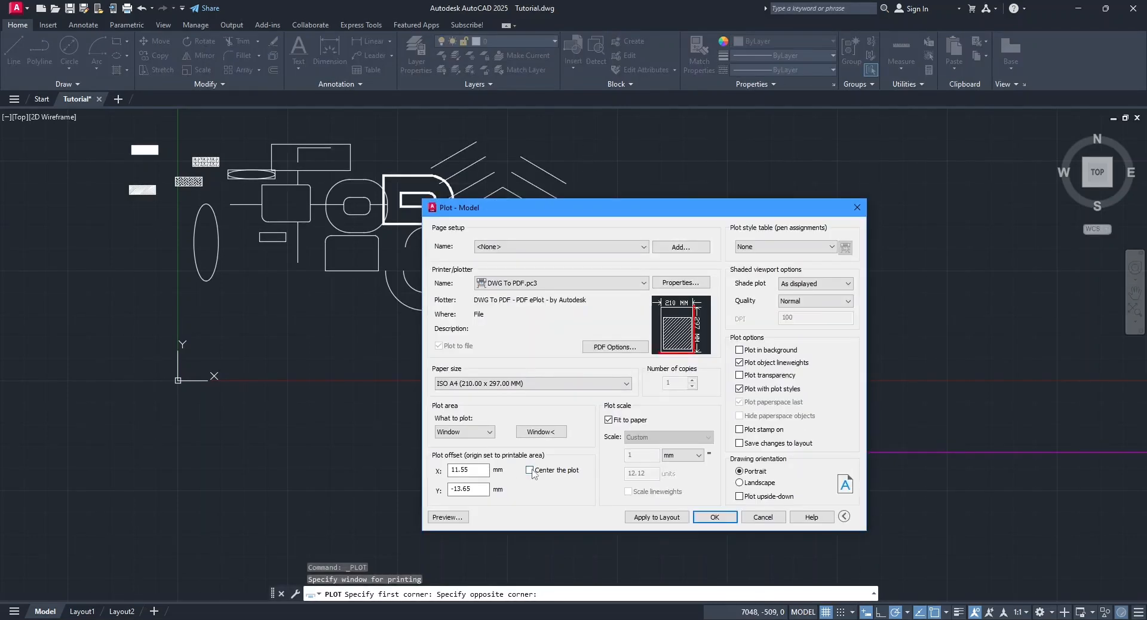
Center the plot on the sheet, check it in the plot preview and exit the preview.
left_click(447, 517)
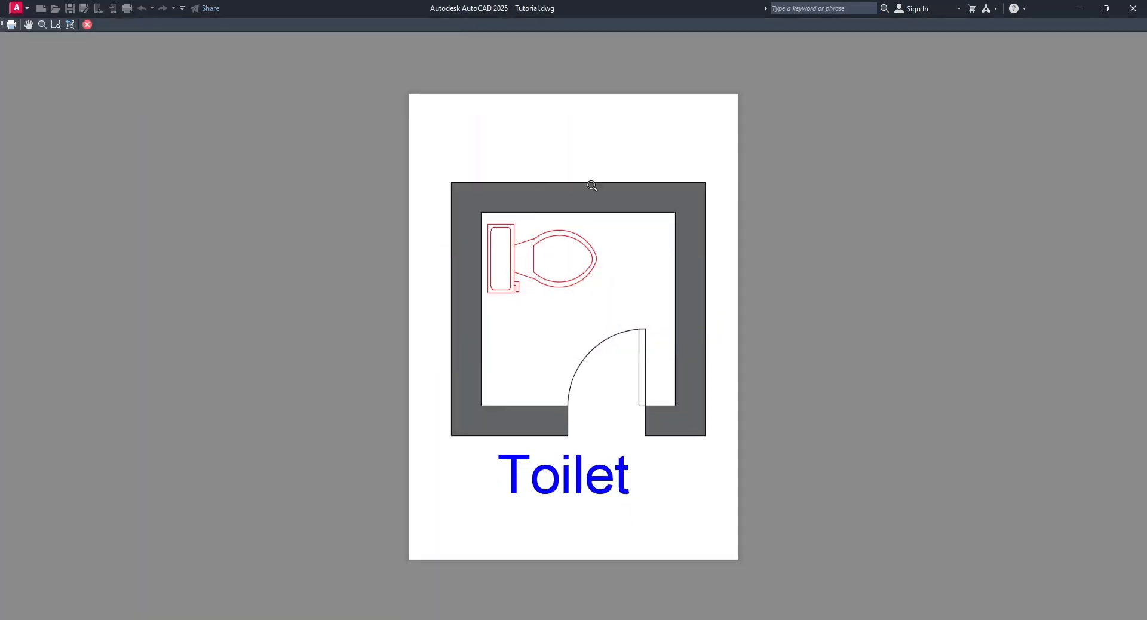
right_click(697, 311)
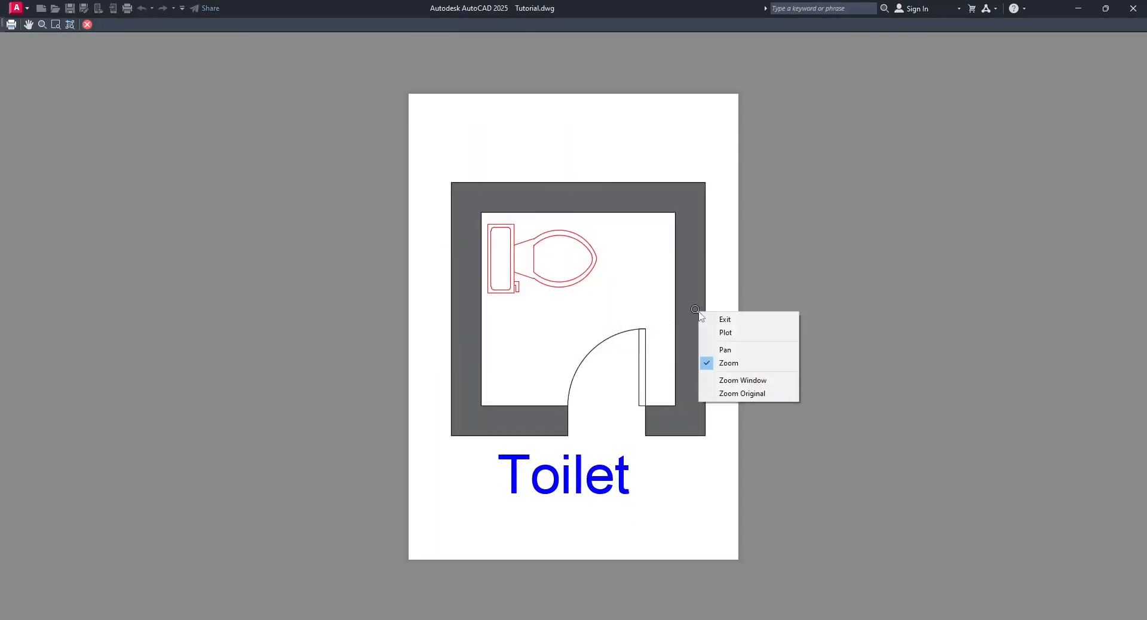
left_click(735, 321)
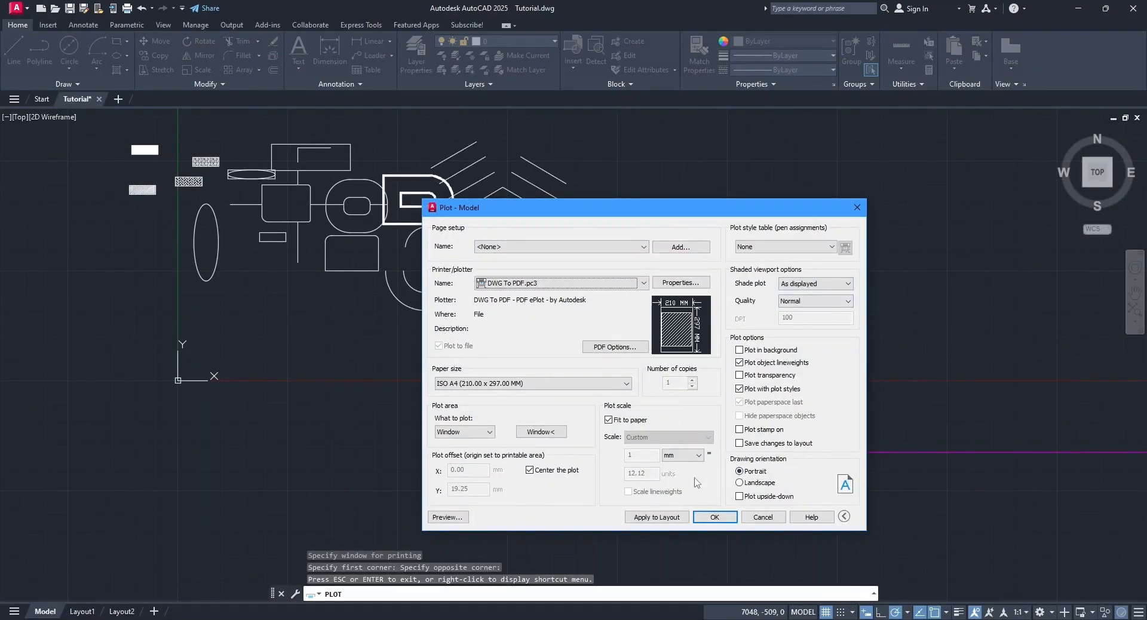
Plot the room to Tutorial-Model.pdf in Documents, view the PDF without the bookmarks list and close it.
left_click(714, 517)
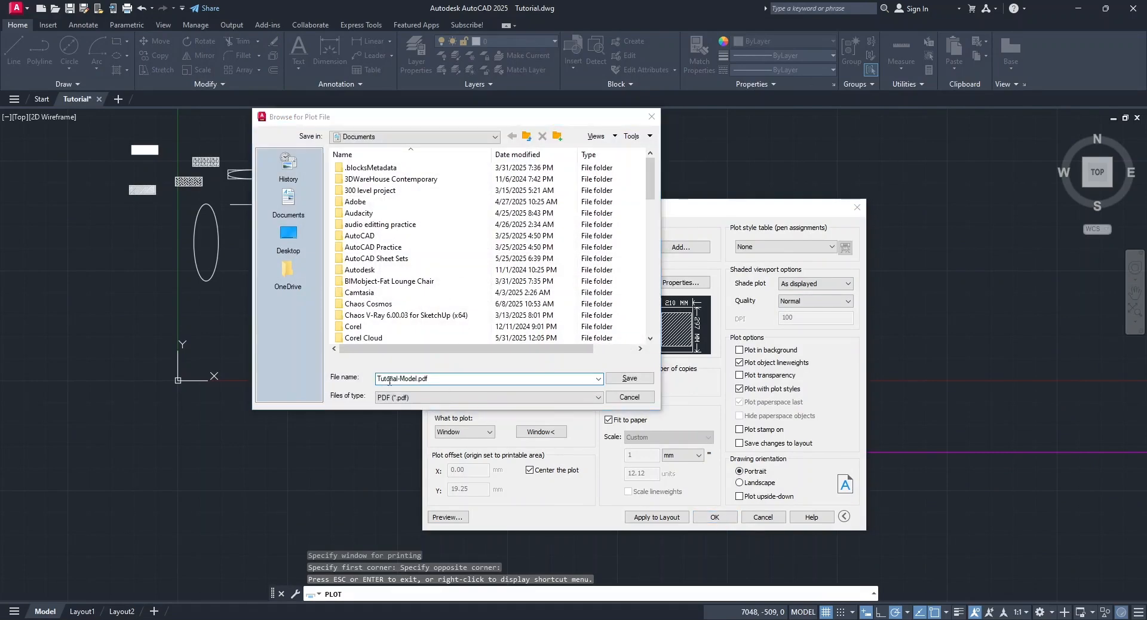
left_click(630, 379)
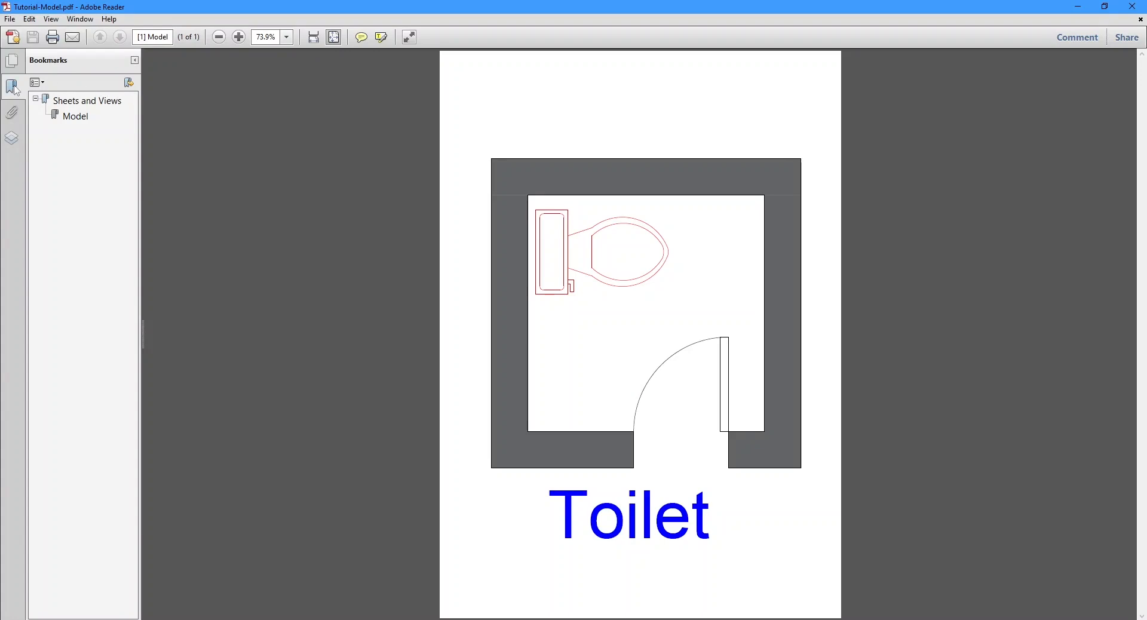
left_click(13, 87)
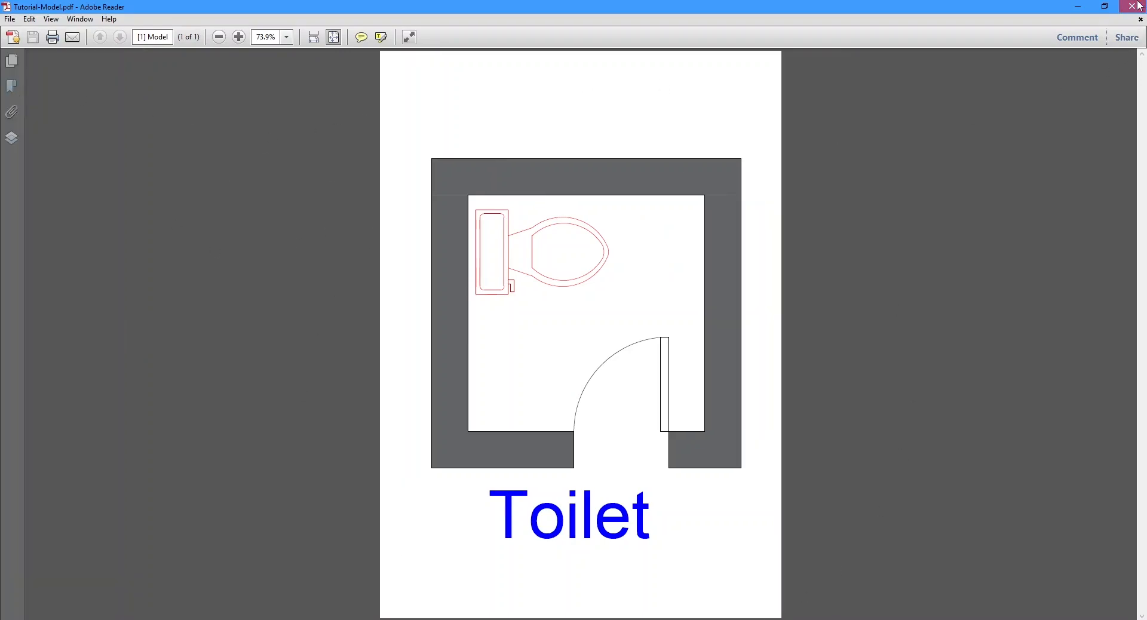
left_click(1138, 6)
Start another plot of the model and choose DWG To PDF.pc3 as the plotter.
scroll(394, 329, "down", 3)
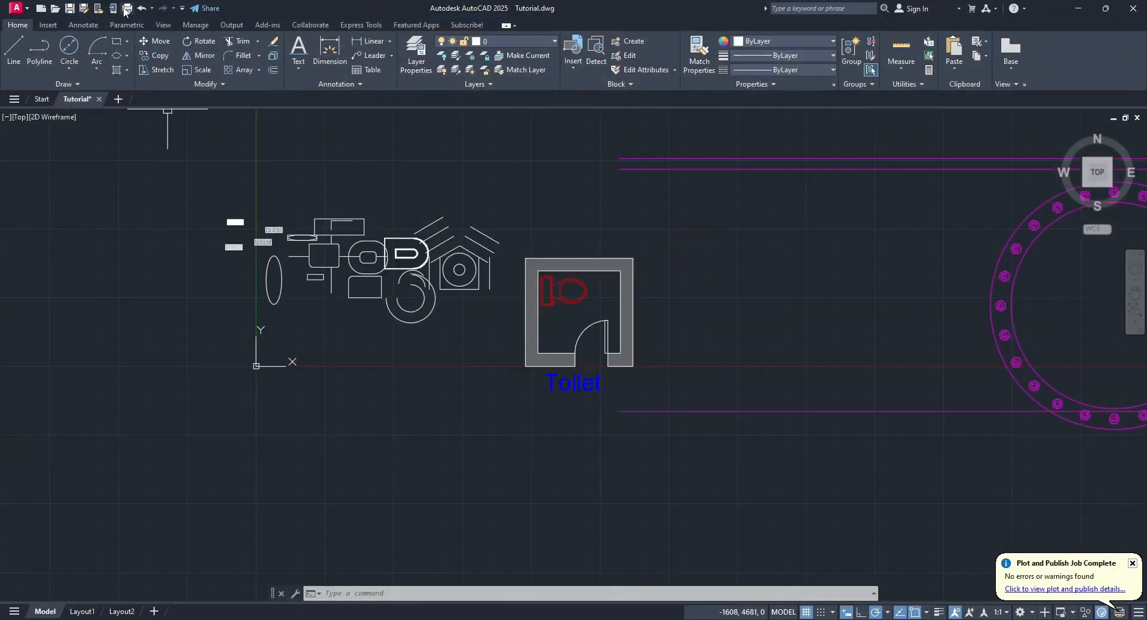
key("ctrl+p")
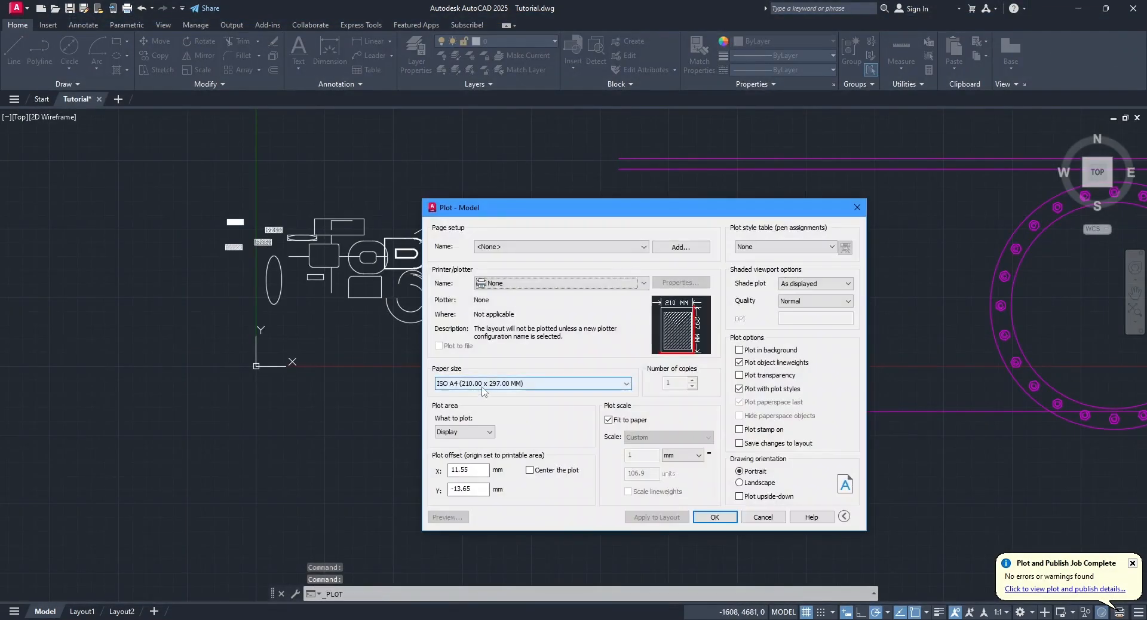
left_click(561, 283)
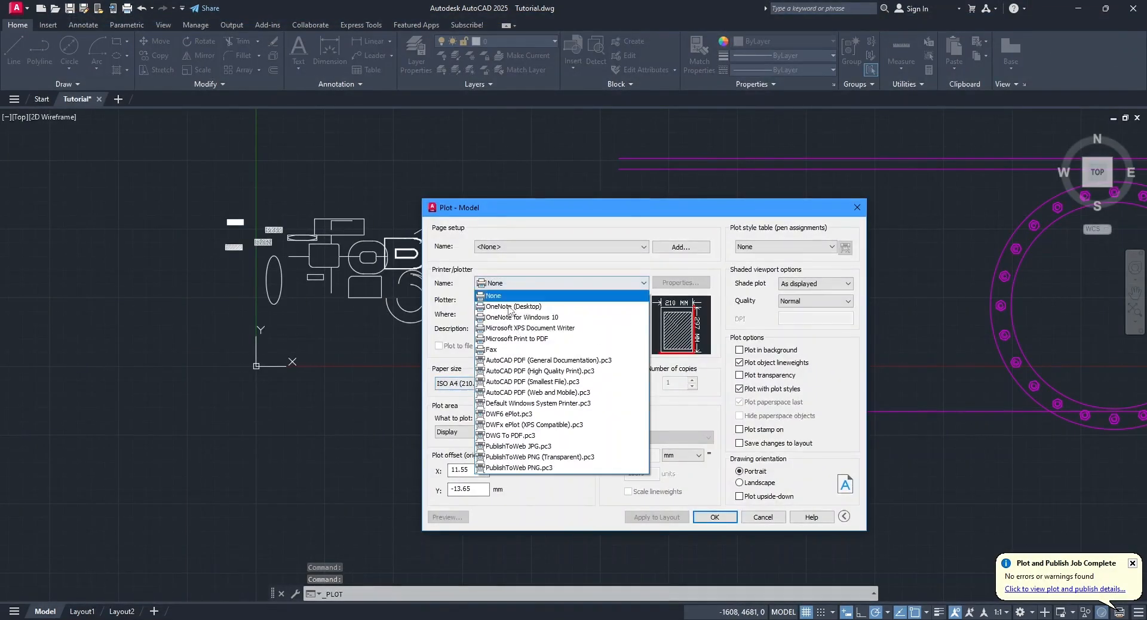
left_click(514, 436)
Set the plot area to a wide window enclosing all the drawings in the model.
left_click(465, 432)
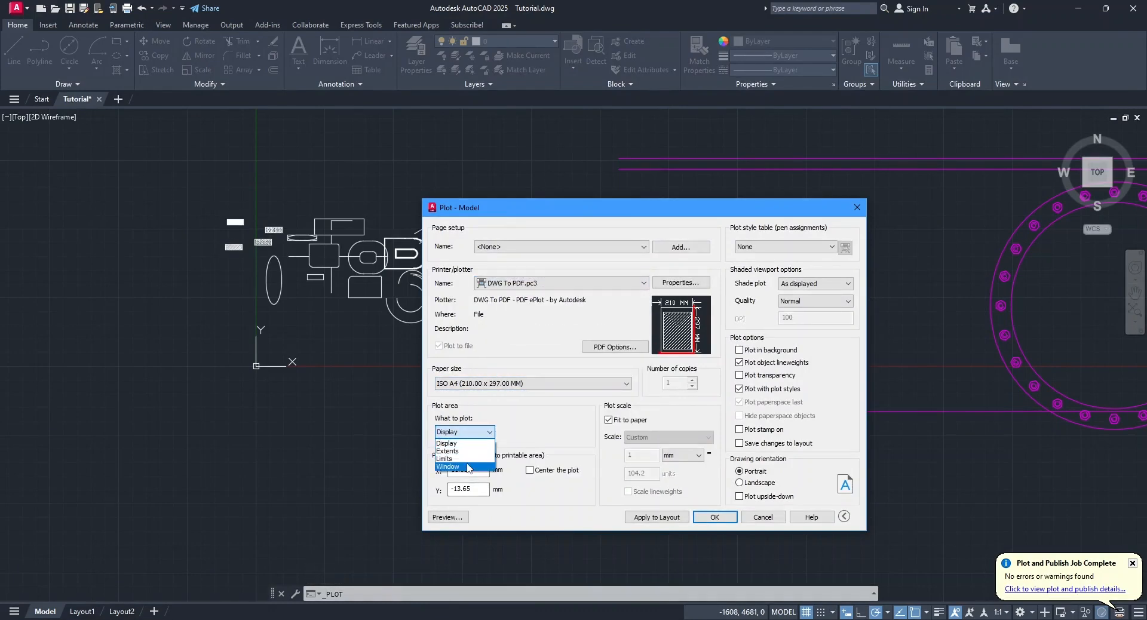
left_click(467, 466)
scroll(537, 334, "down", 6)
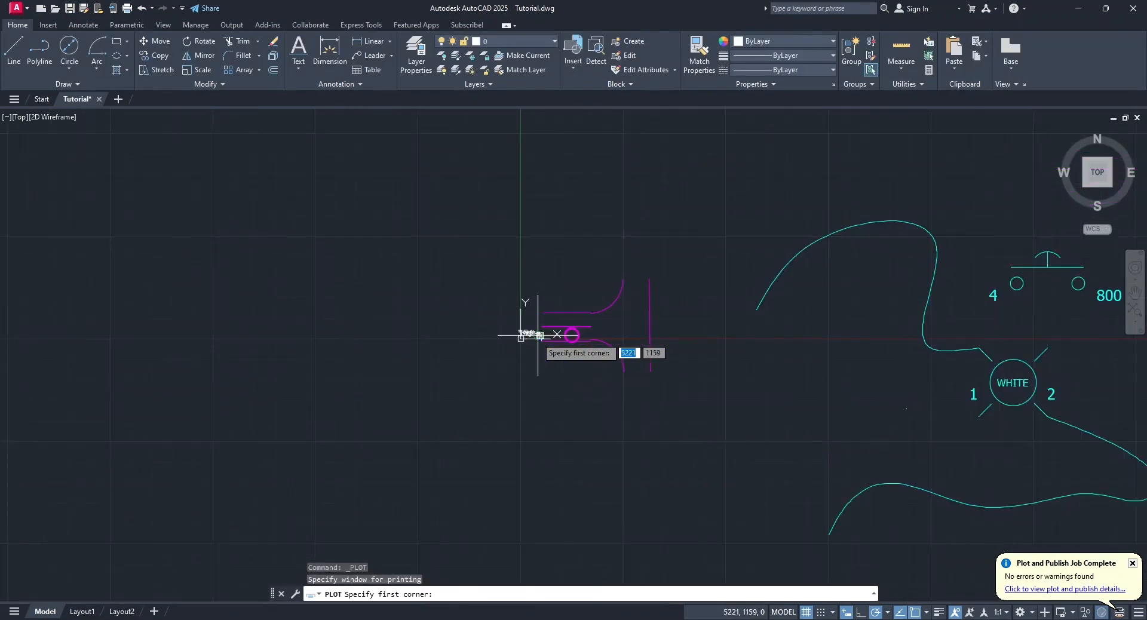
scroll(538, 334, "down", 4)
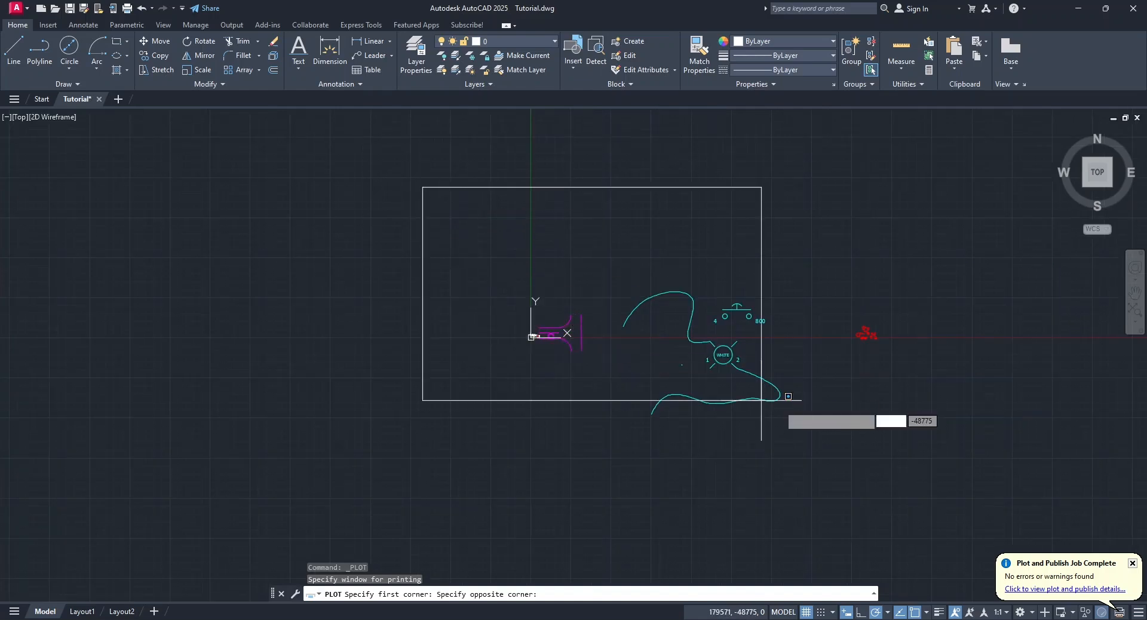
left_click(965, 474)
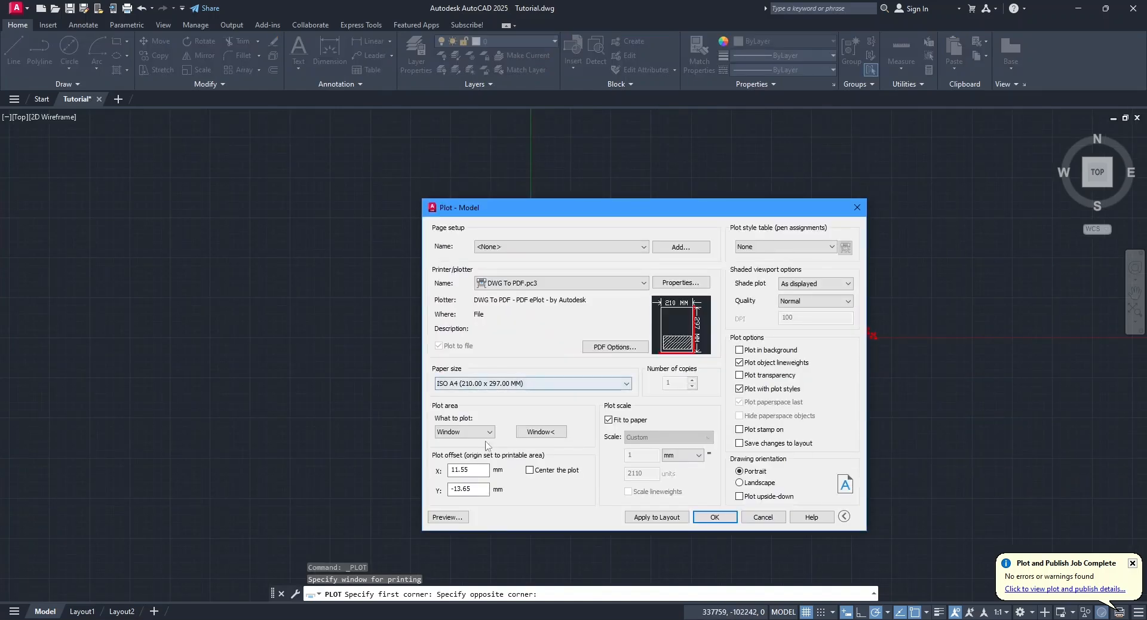
Check the placement of all the drawings on the sheet in the plot preview and exit it.
left_click(448, 517)
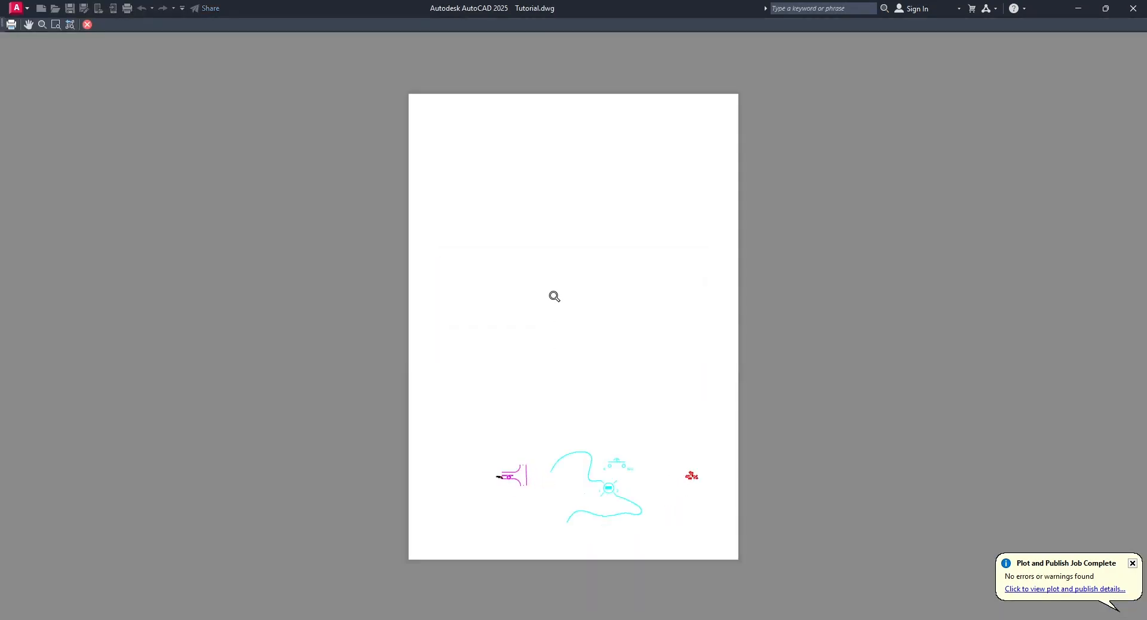
right_click(553, 295)
left_click(562, 302)
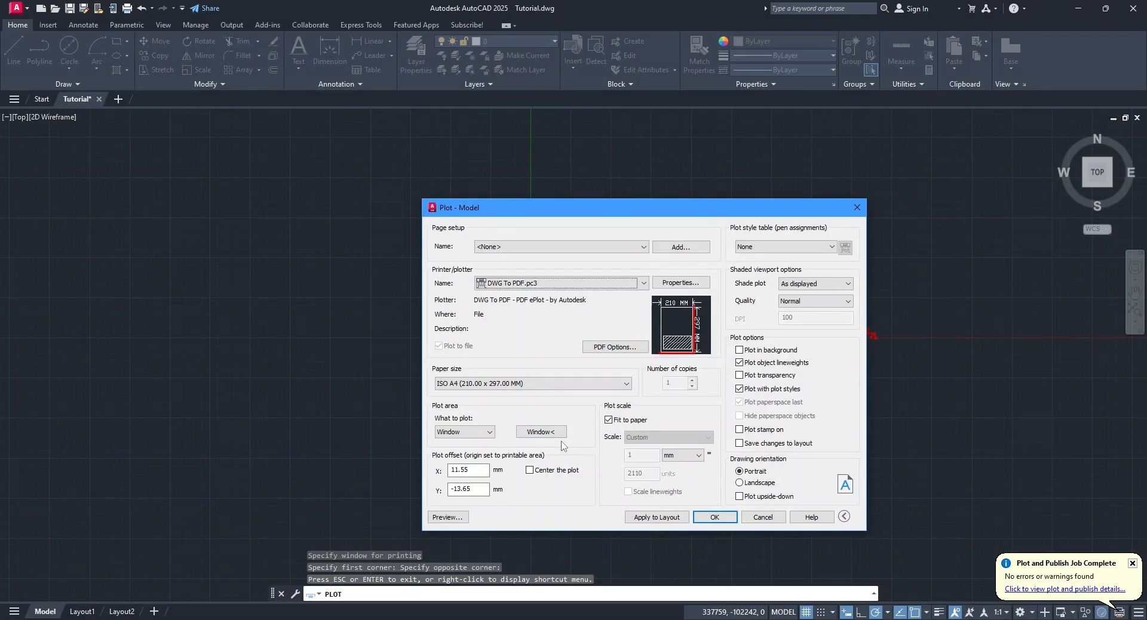
Center the plot of all the drawings on the portrait sheet, preview it and exit the preview.
left_click(529, 471)
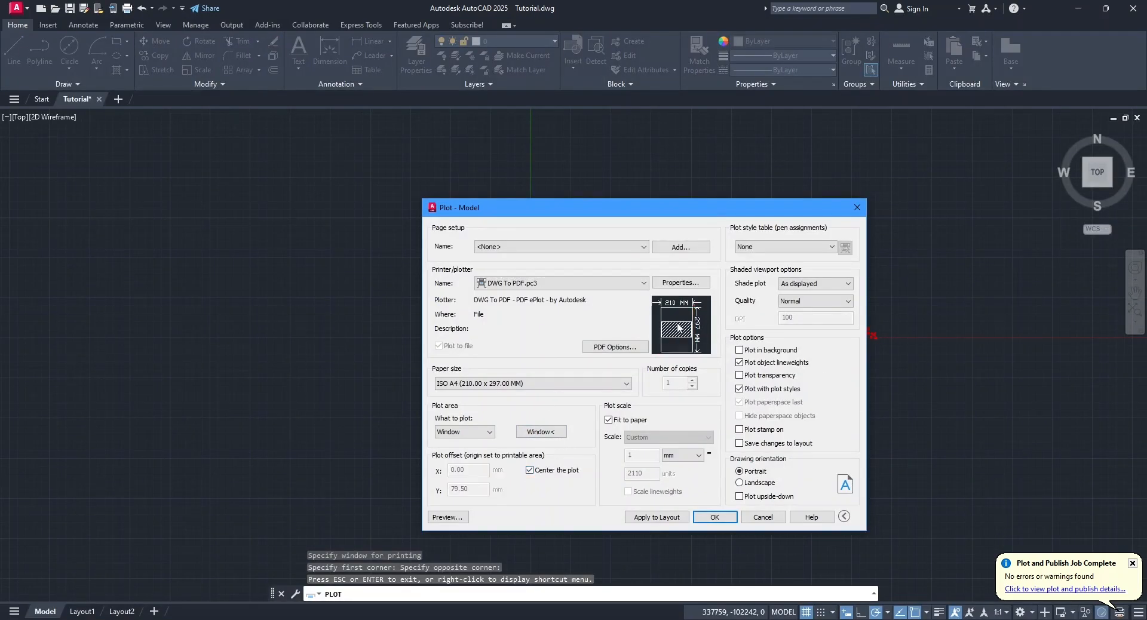
mouse_move(680, 323)
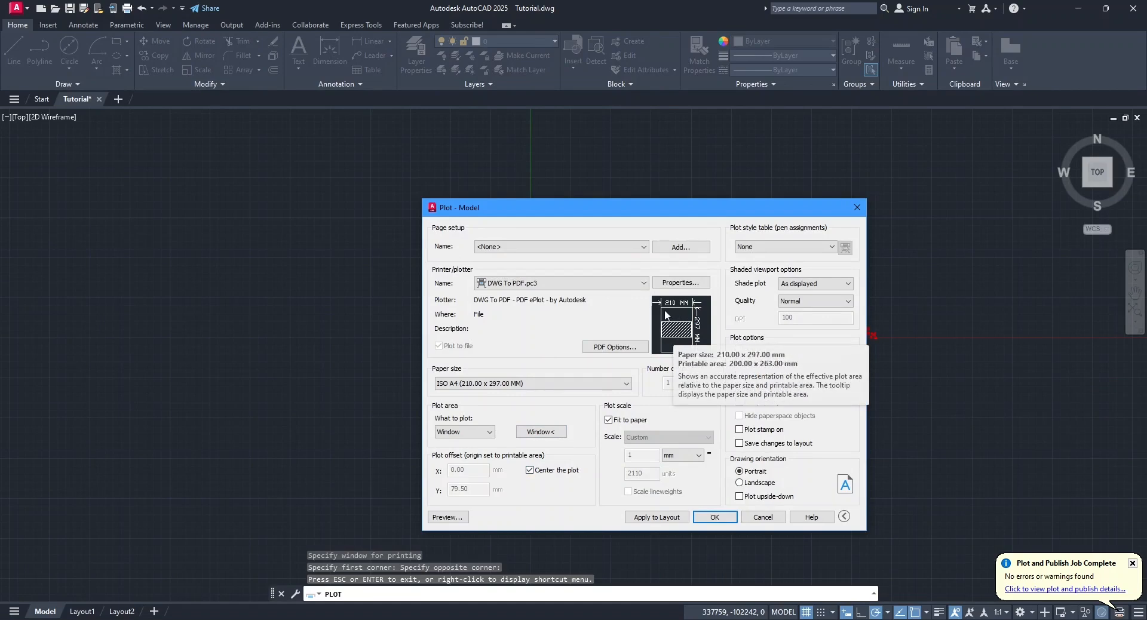
left_click(447, 516)
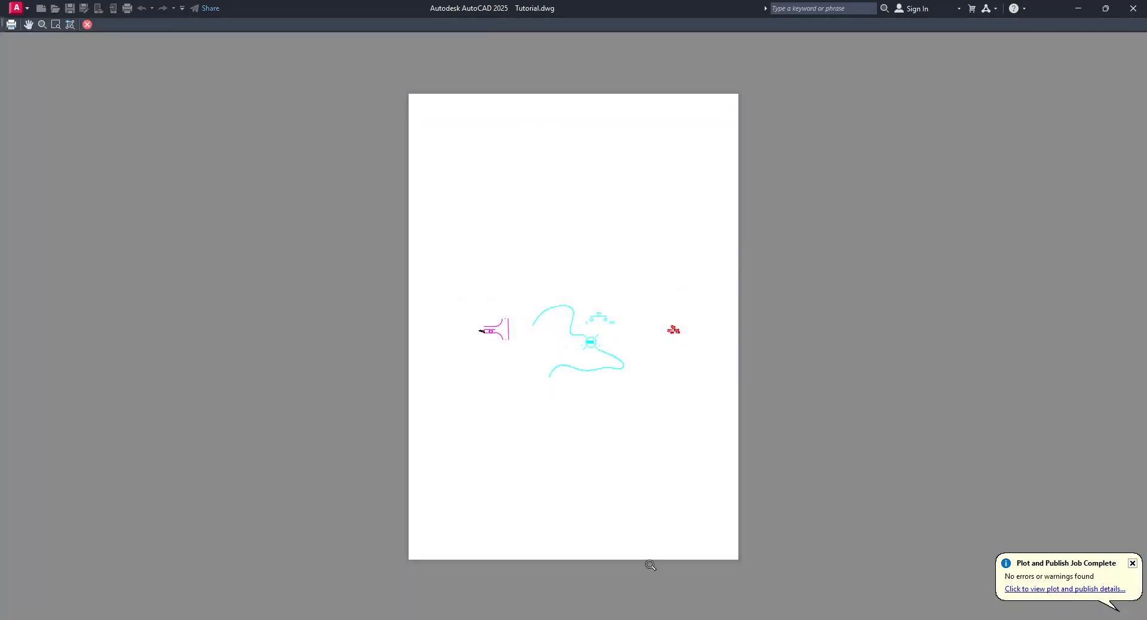
right_click(542, 214)
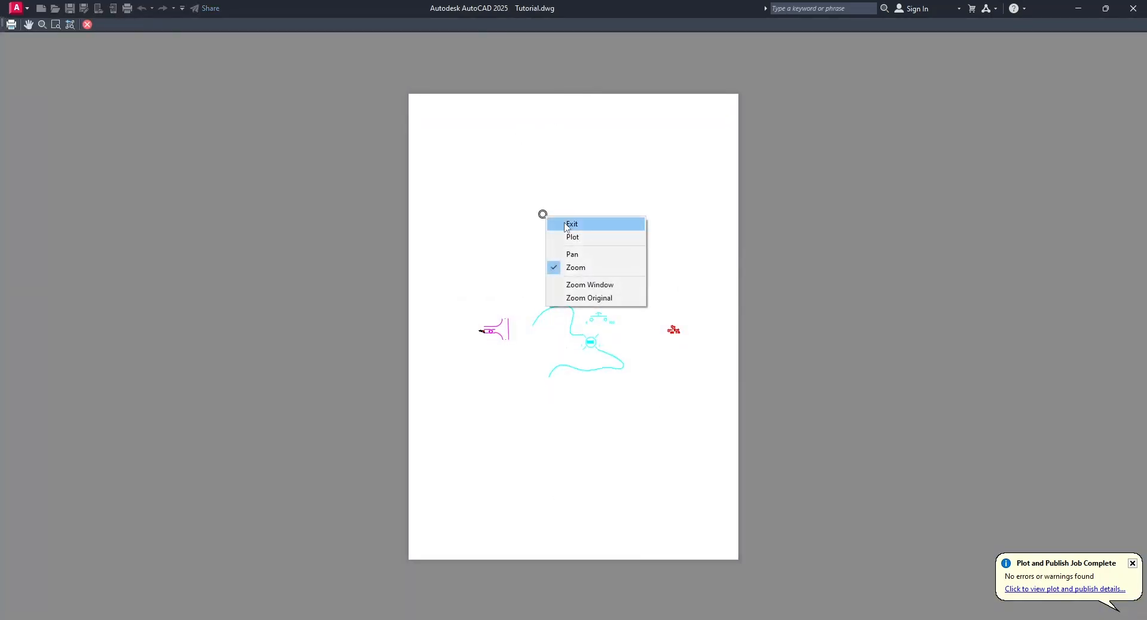
left_click(570, 224)
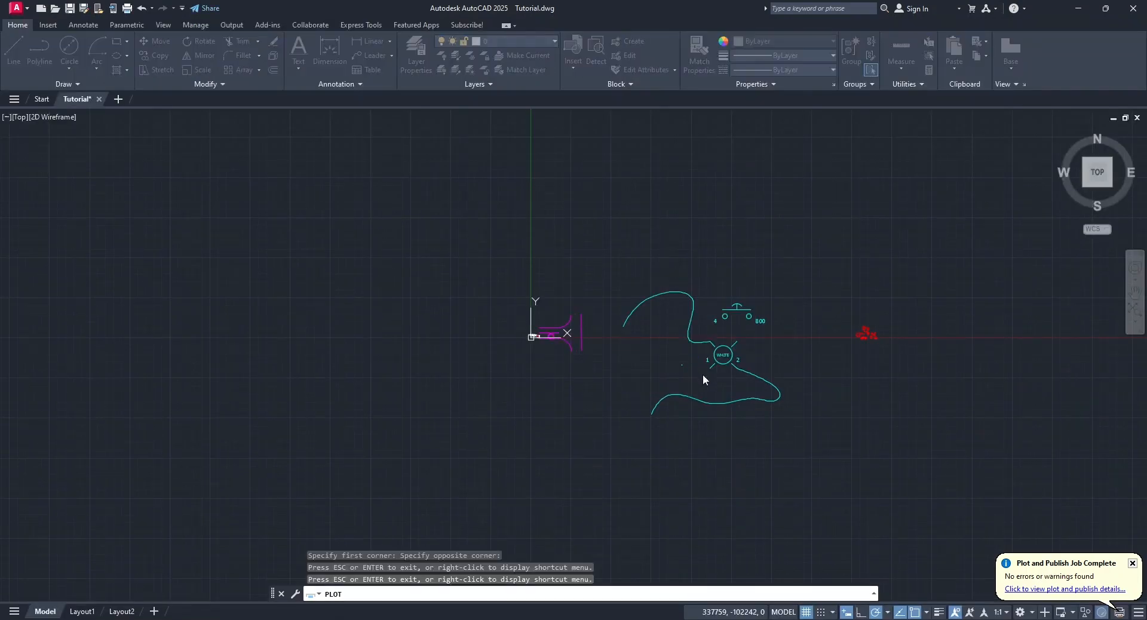
Set the drawing orientation to Landscape, check the plot preview and exit it.
left_click(740, 483)
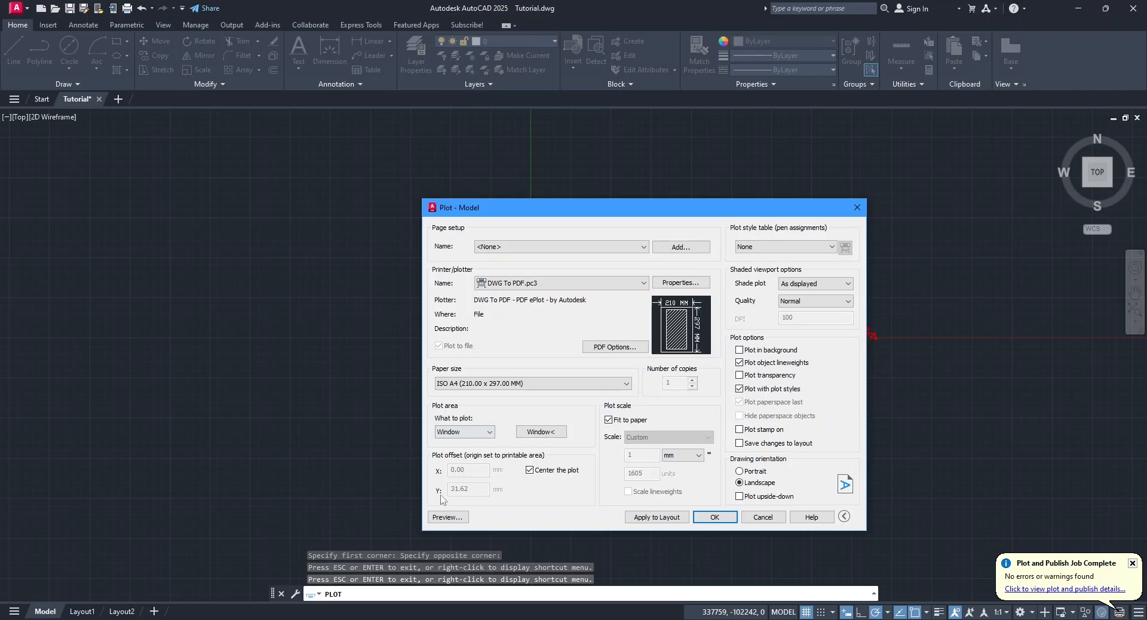
left_click(447, 517)
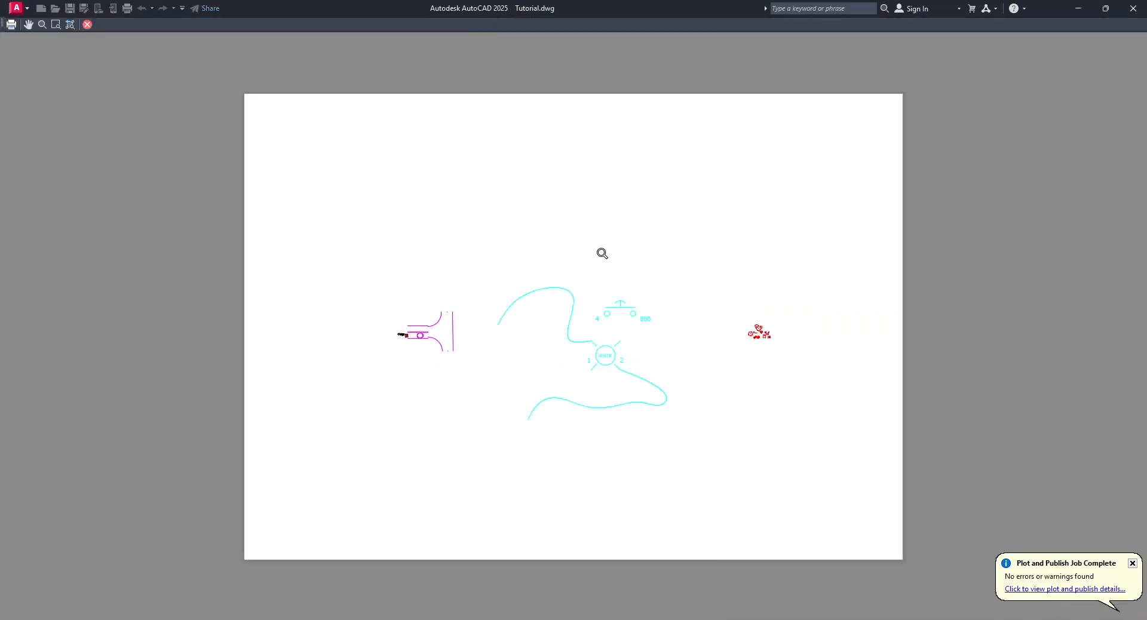
right_click(552, 236)
left_click(580, 245)
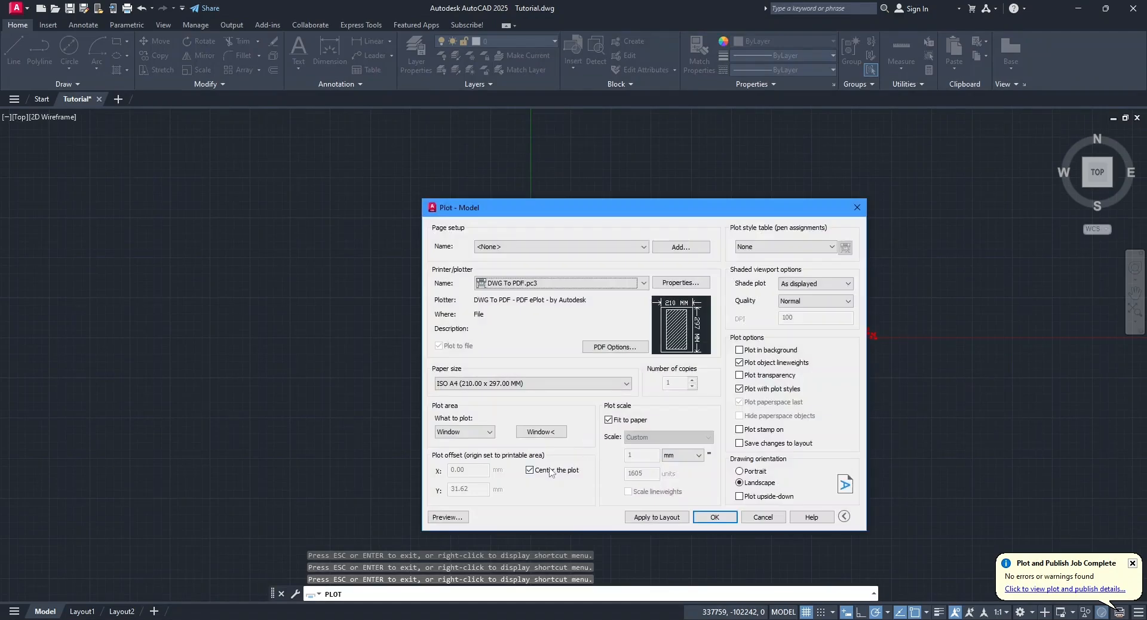
Redefine the plot window more tightly around all the drawings, check the preview and exit it.
left_click(545, 432)
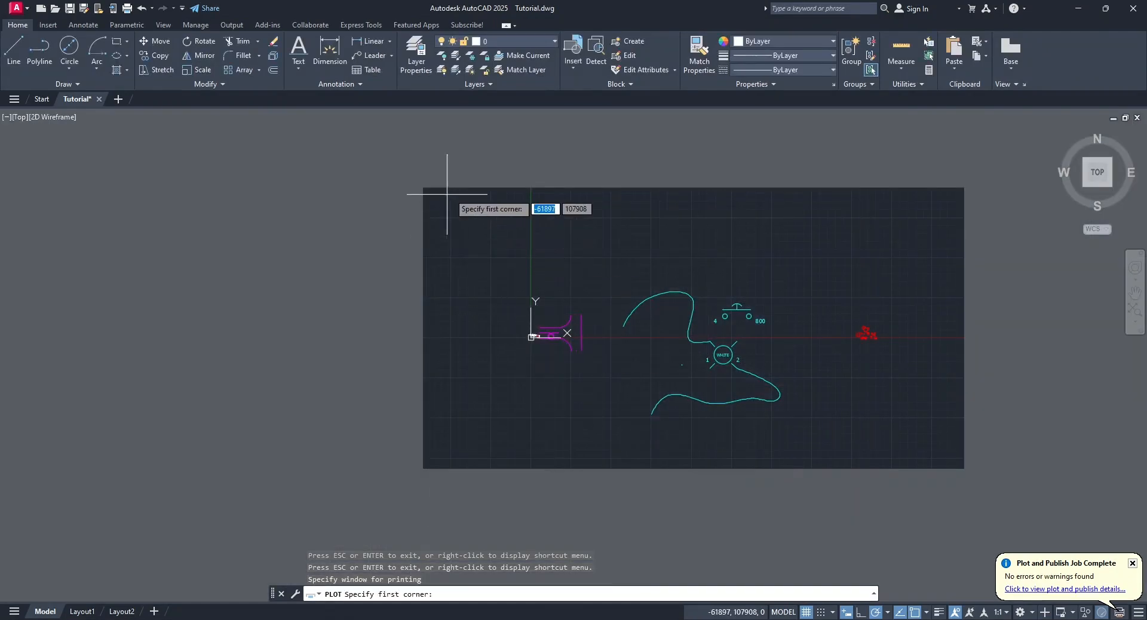
left_click(518, 288)
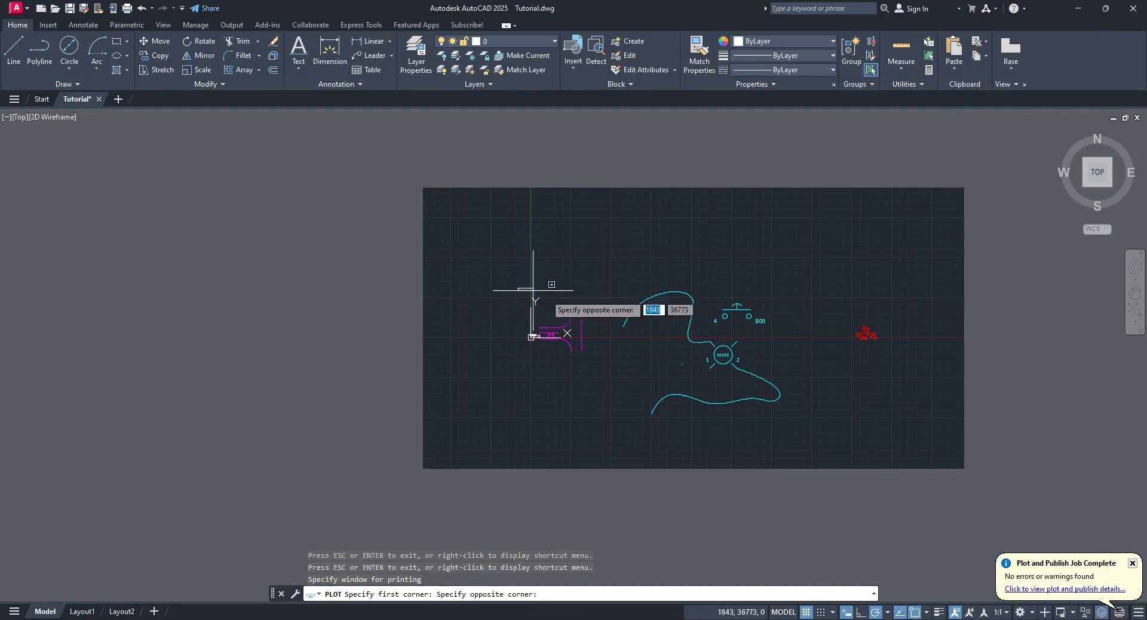
left_click(885, 430)
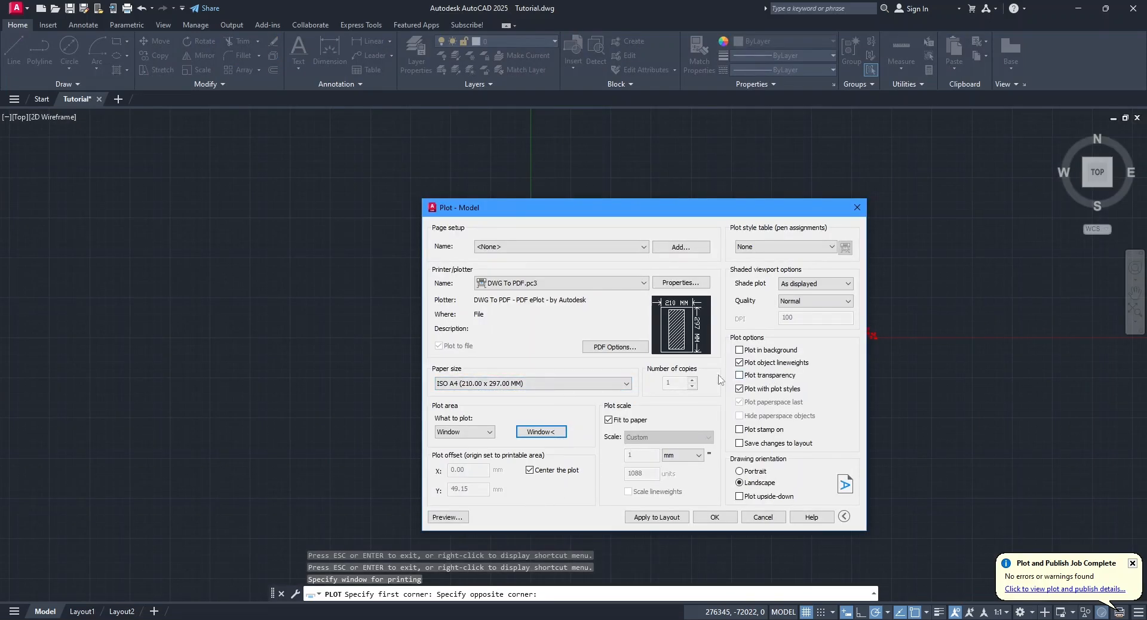
left_click(444, 518)
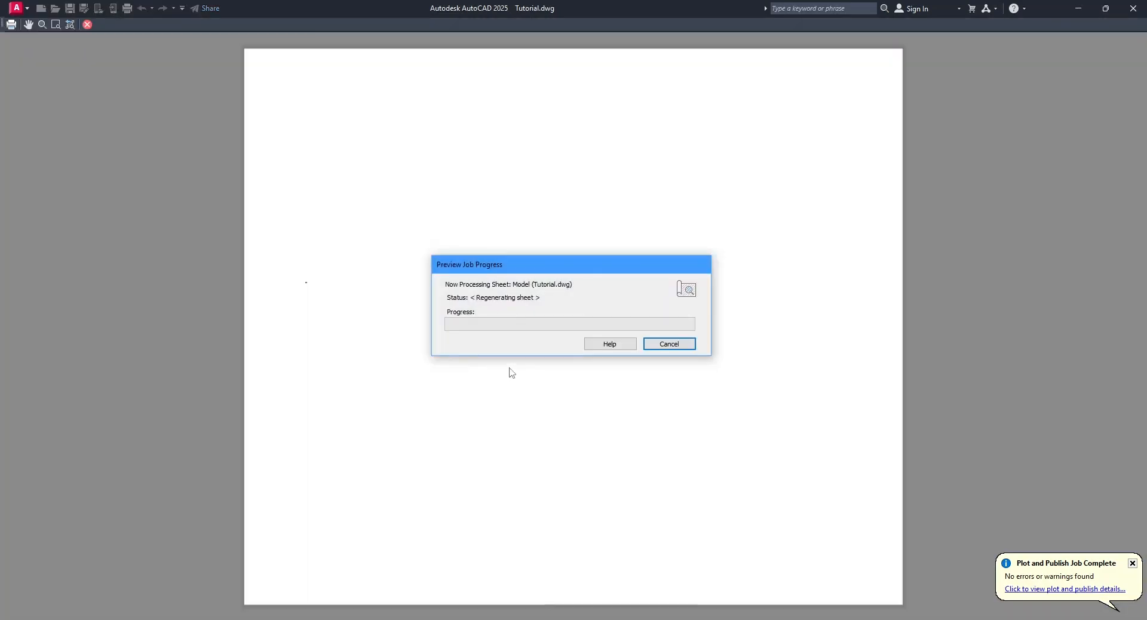
right_click(787, 451)
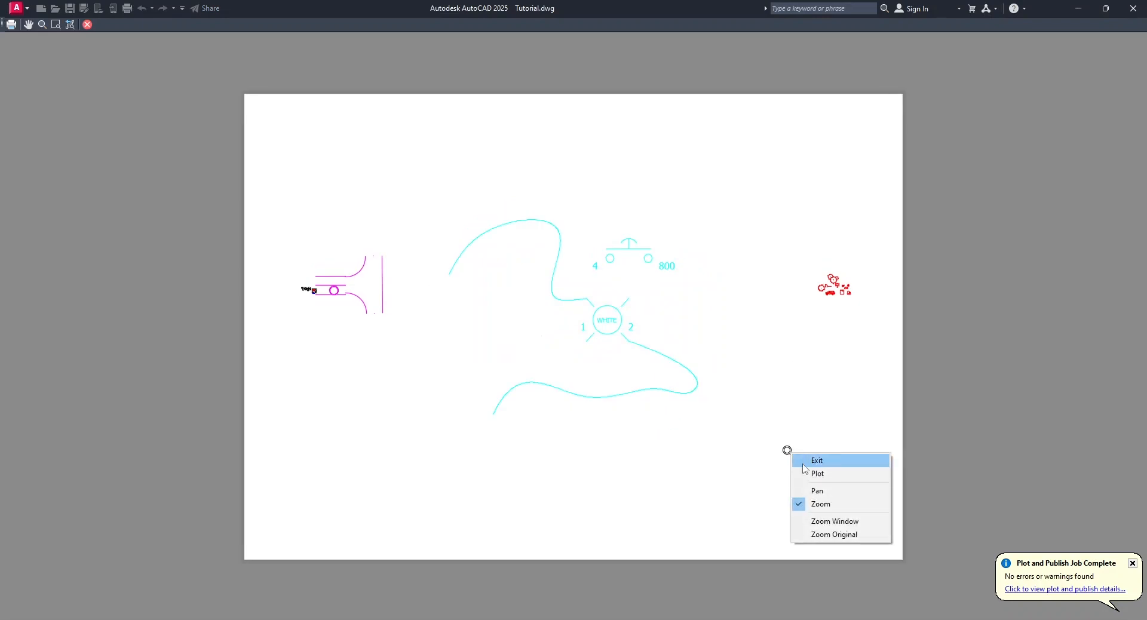
left_click(803, 460)
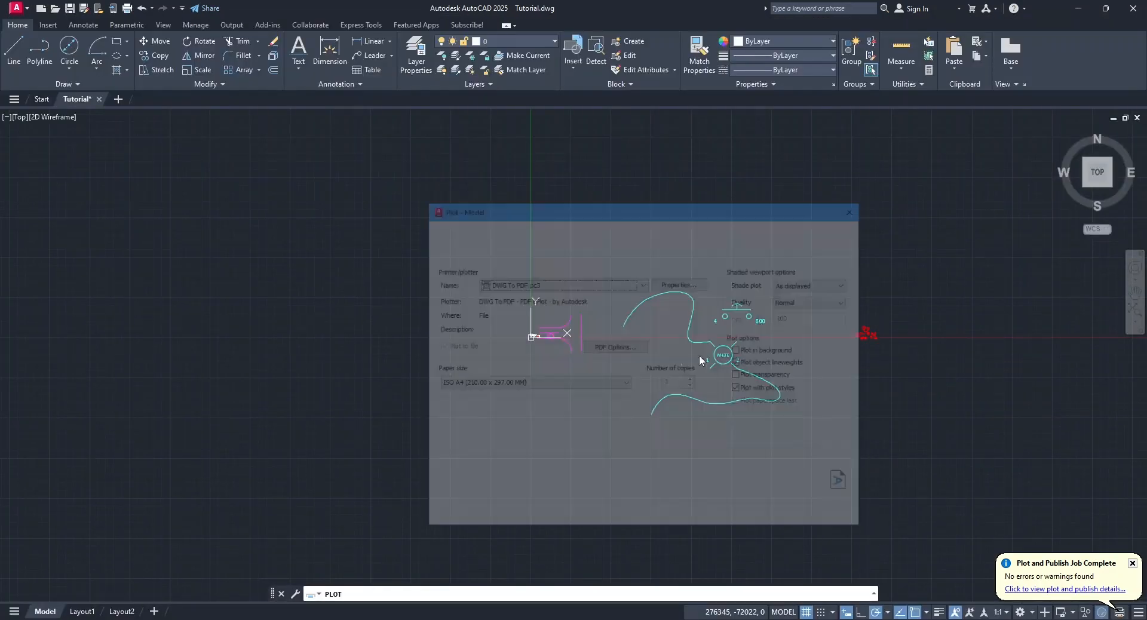
Assign the monochrome.ctb plot style table without applying it to all layouts, preview the plot and exit the preview.
left_click(789, 247)
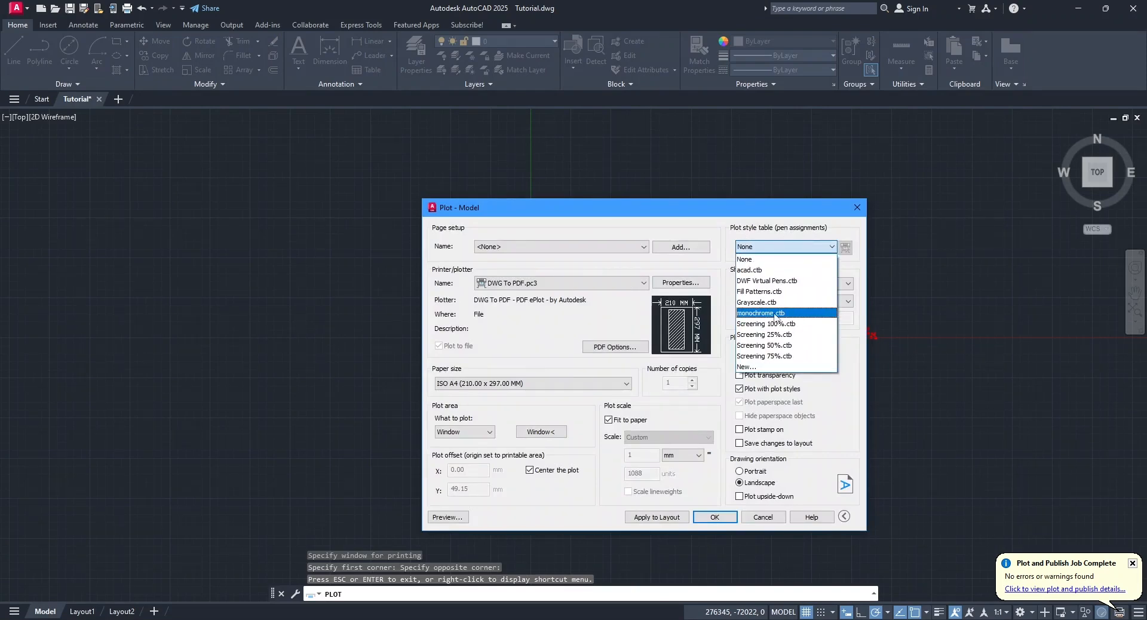
left_click(776, 313)
left_click(686, 401)
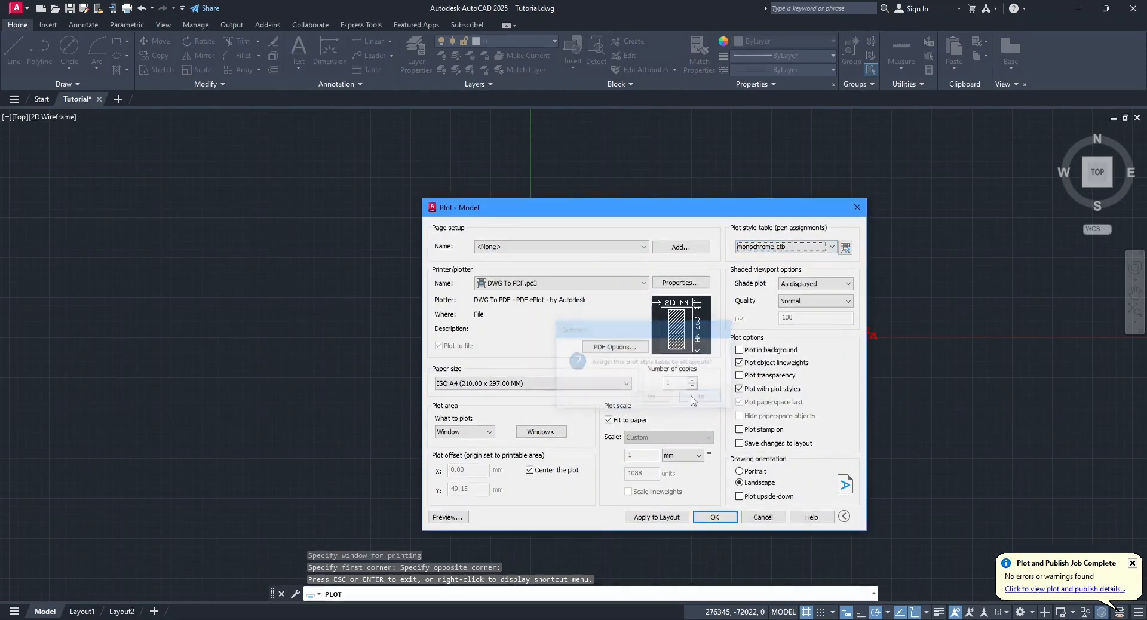
left_click(445, 517)
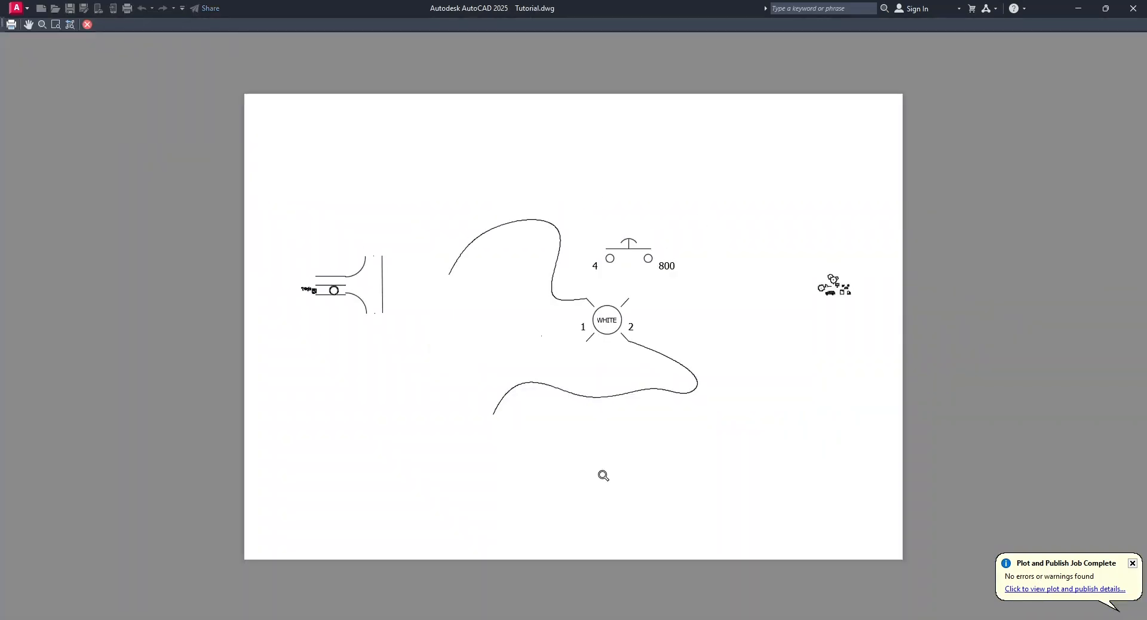
right_click(731, 431)
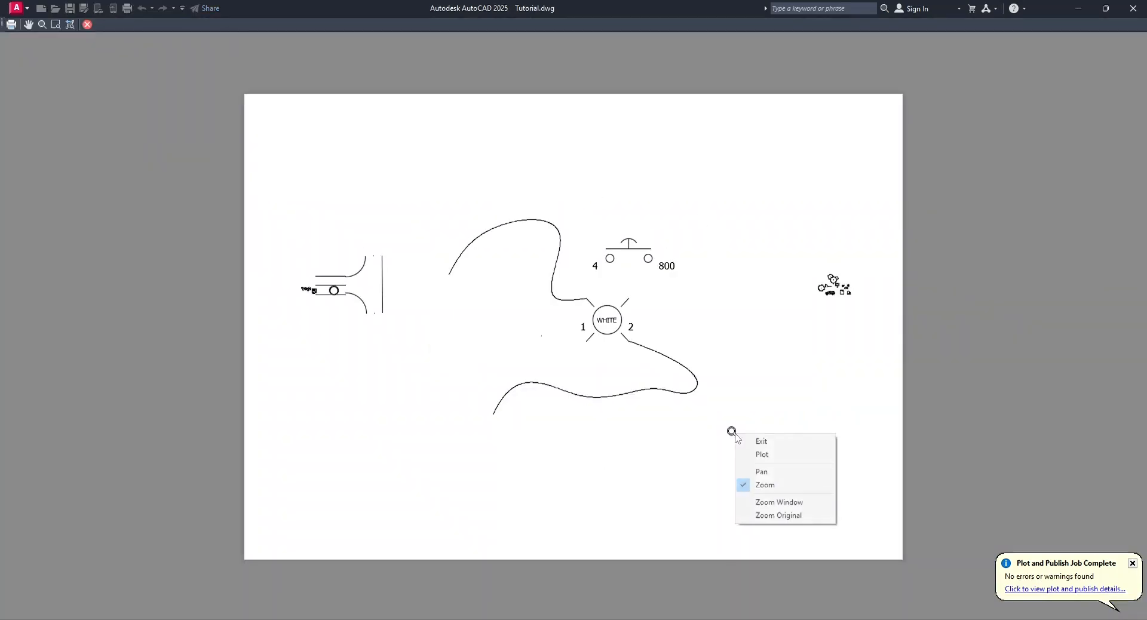
left_click(745, 443)
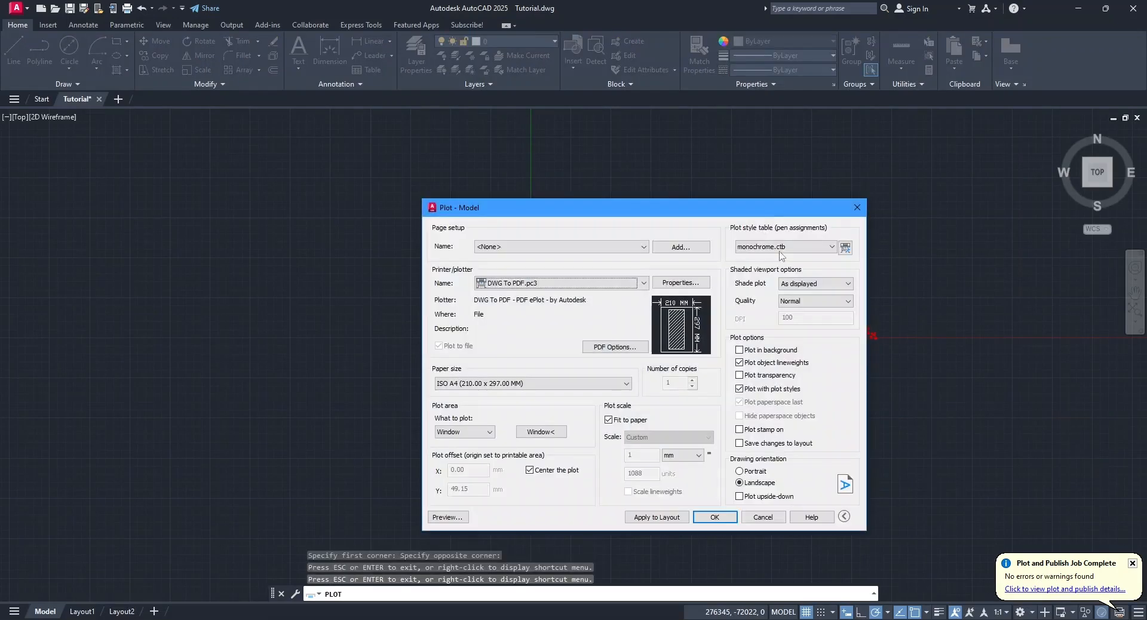
Assign the acad.ctb plot style table without applying it to all layouts.
left_click(780, 247)
left_click(780, 270)
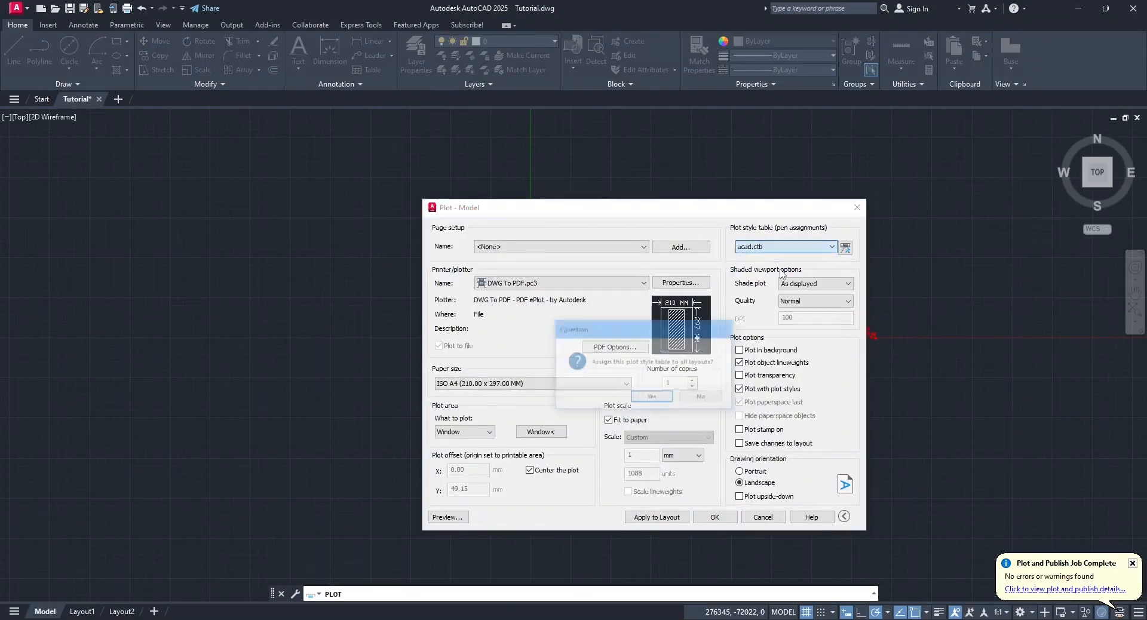
left_click(702, 398)
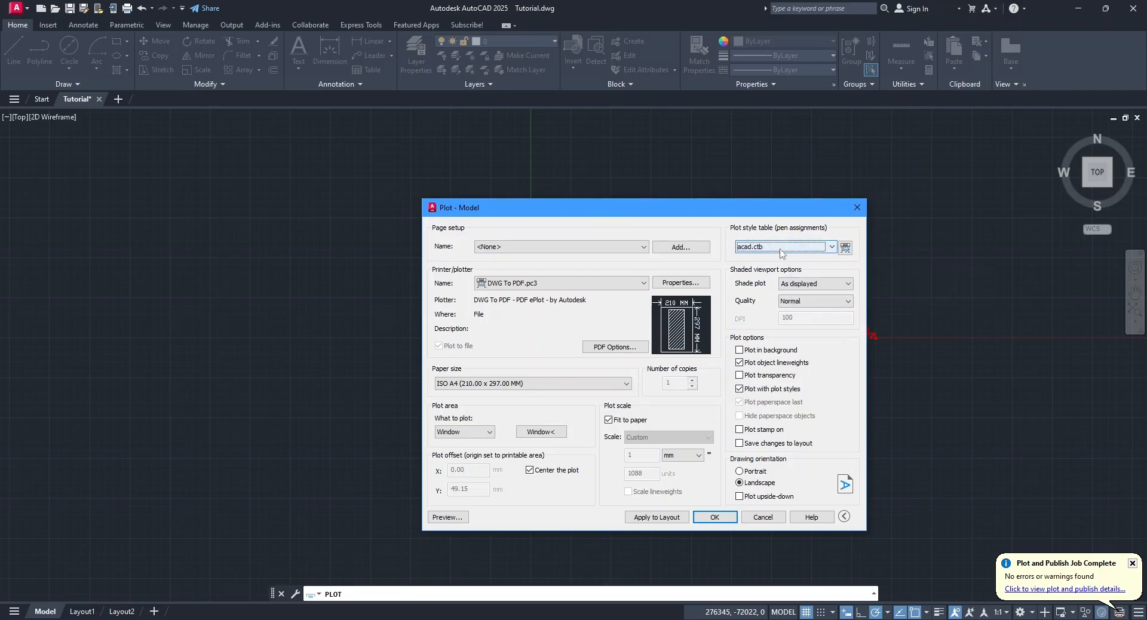
Plot all the drawings to a PDF in Documents named Tutorial-Model all drawing.
left_click(715, 518)
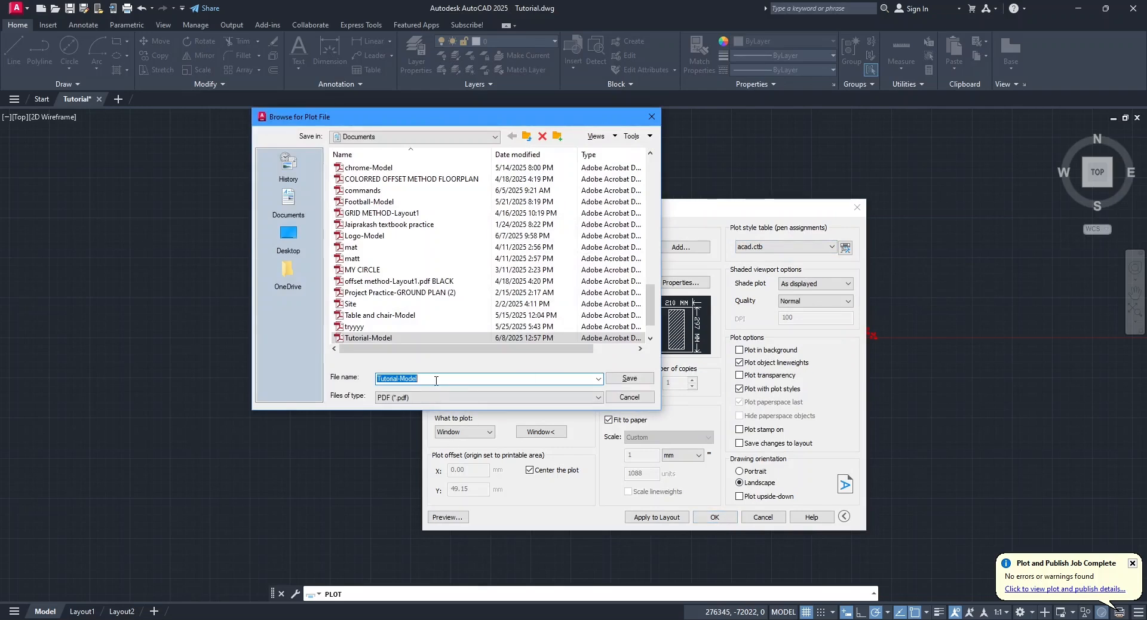
left_click(435, 381)
type("all drawing")
key("Return")
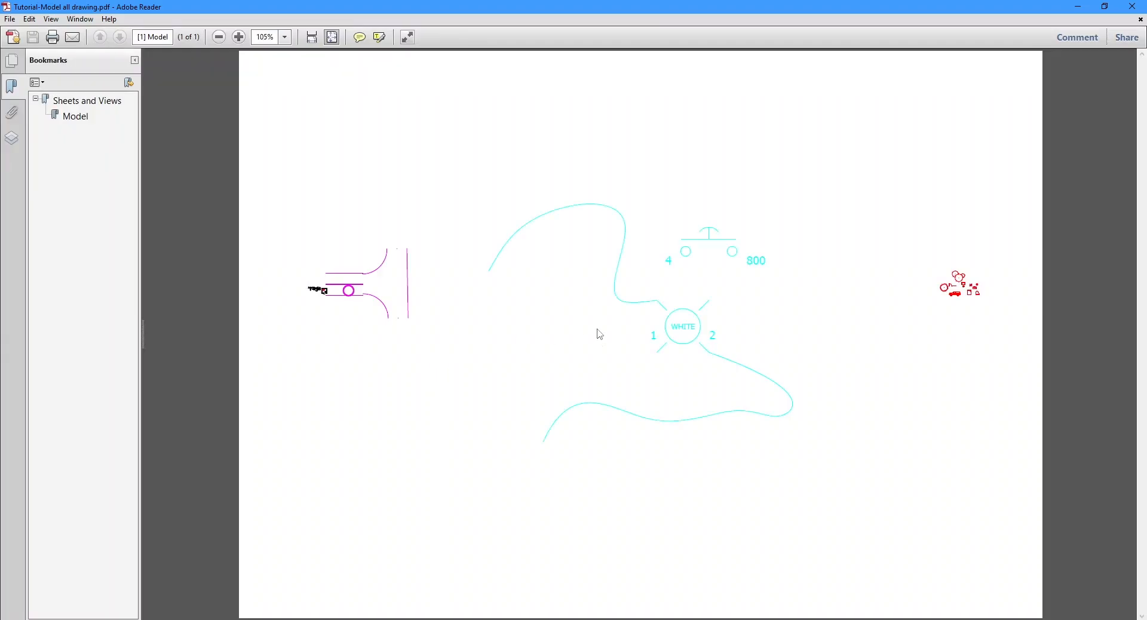
Hide layers 0, Arch, civil and electrical in the PDF's layer list and examine the Toilet label on the text layer.
left_click(10, 140)
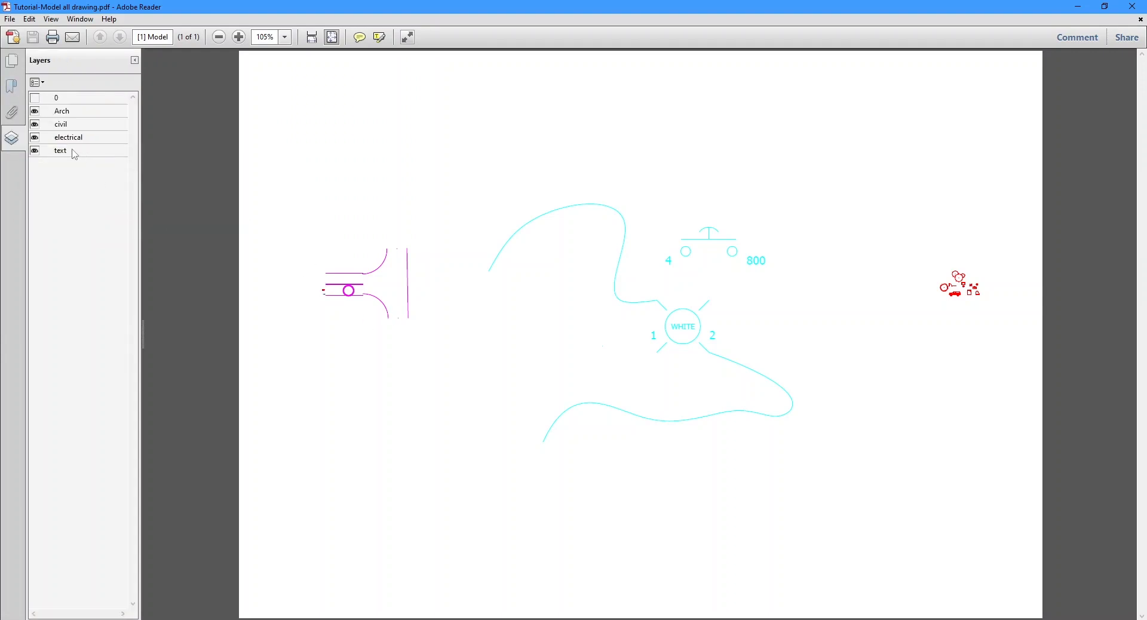
left_click(36, 138)
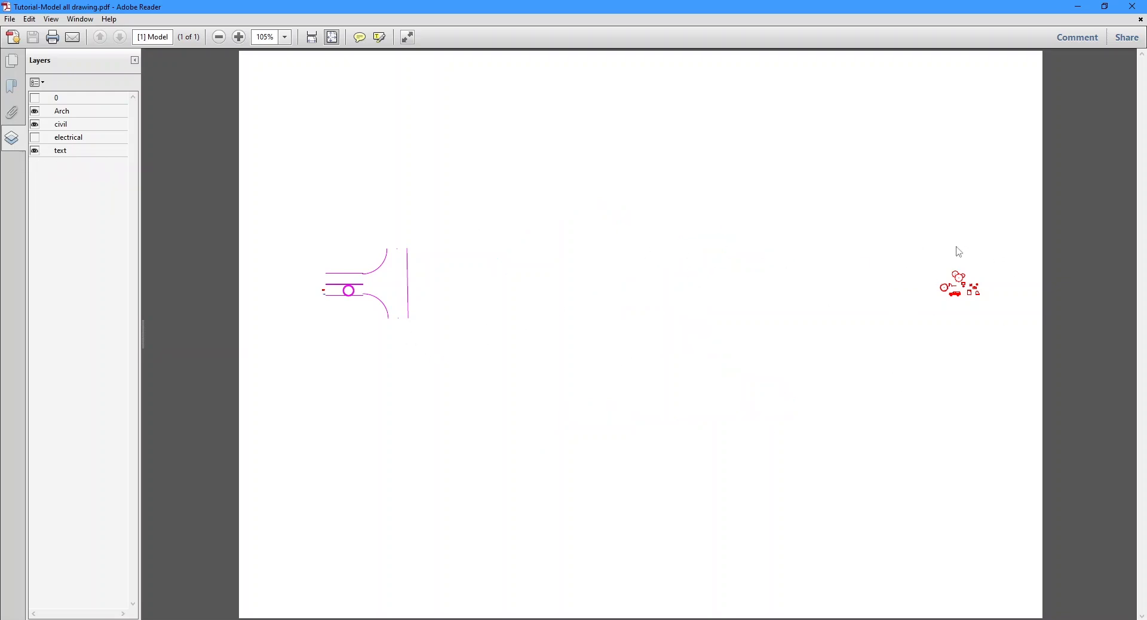
left_click(35, 112)
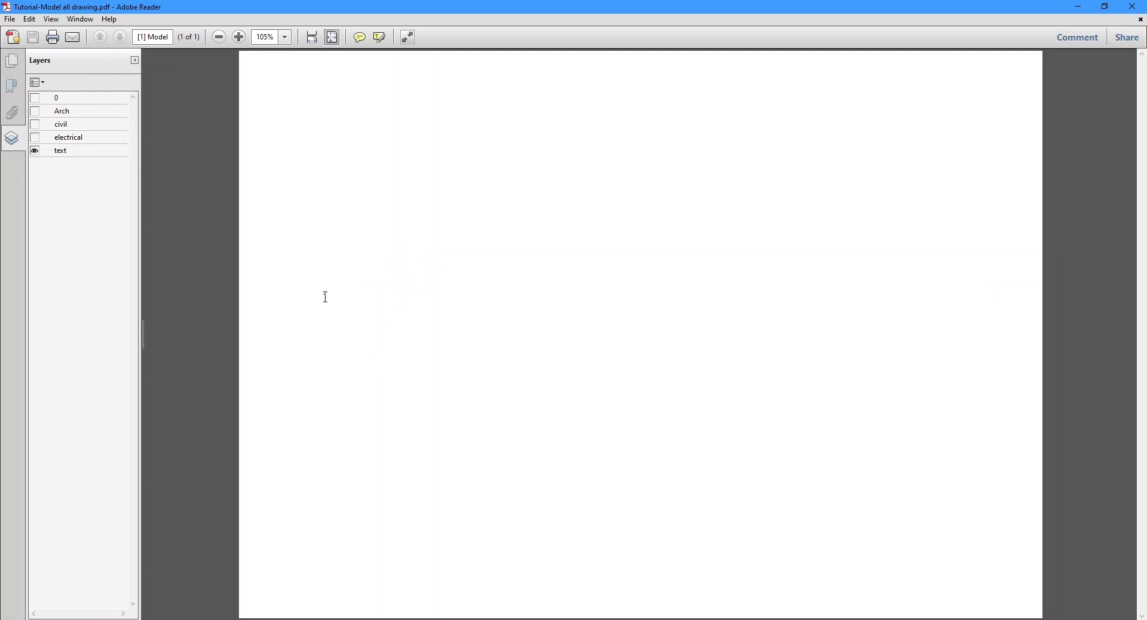
scroll(327, 306, "up", 8, "ctrl")
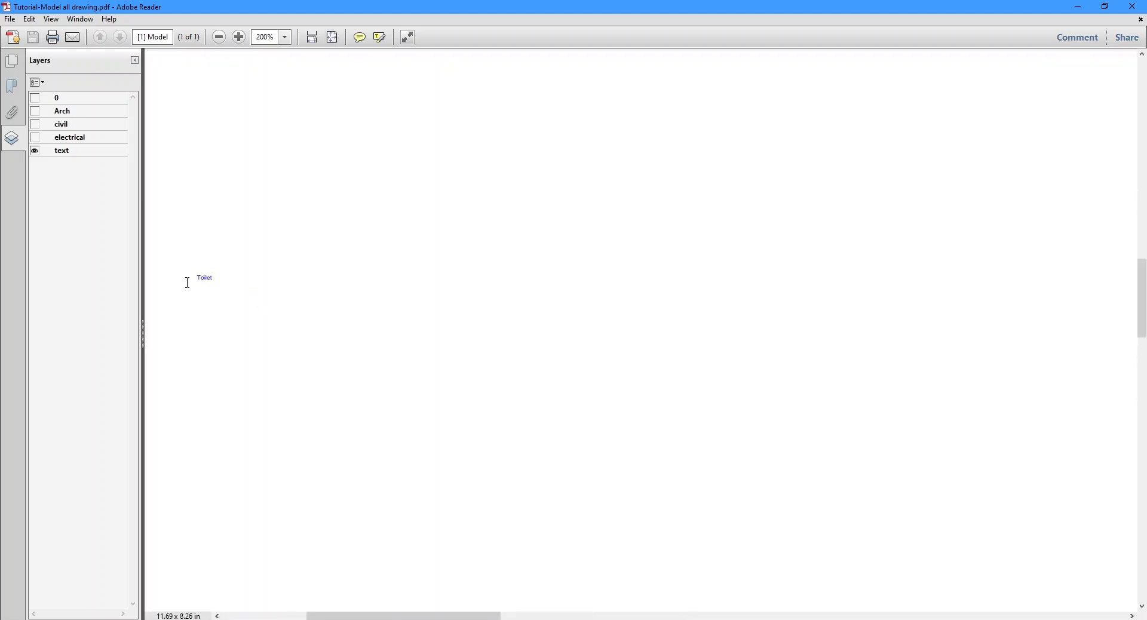
scroll(195, 279, "up", 3, "ctrl")
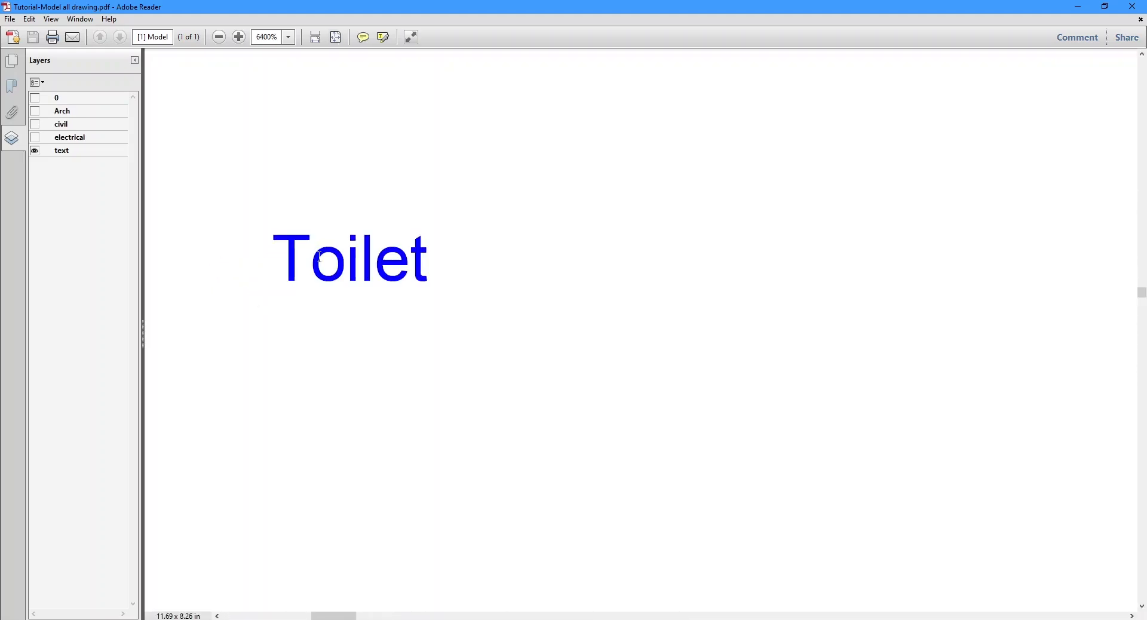
Toggle the text layer's visibility, show layers 0, Arch, civil and electrical again, and view the whole page.
left_click(35, 152)
left_click(35, 151)
left_click(35, 124)
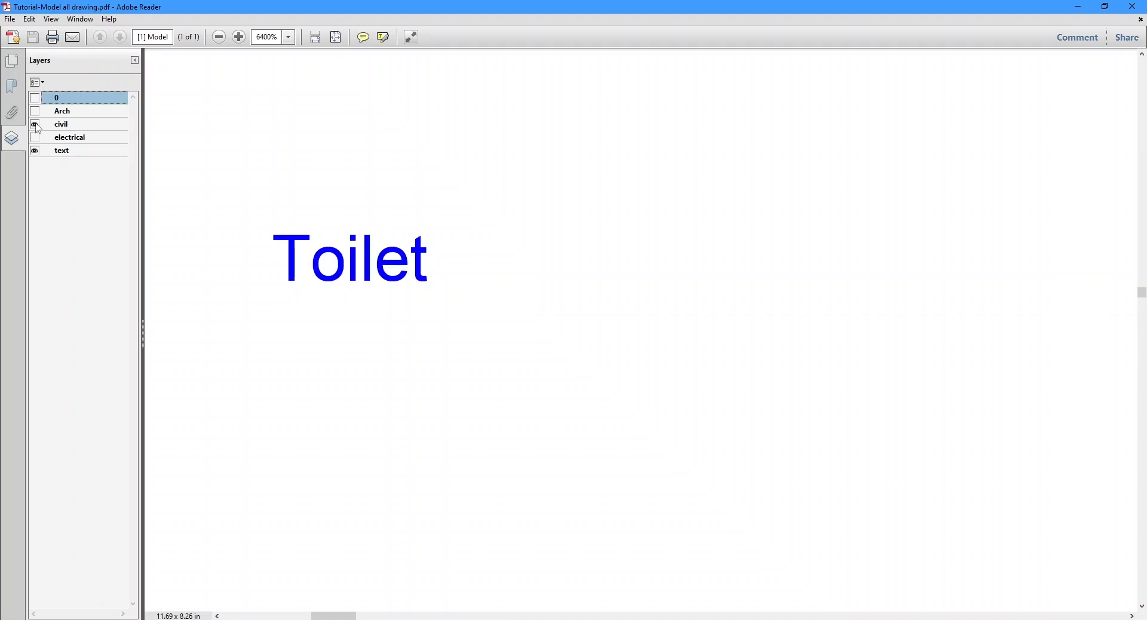
left_click(35, 97)
left_click(35, 111)
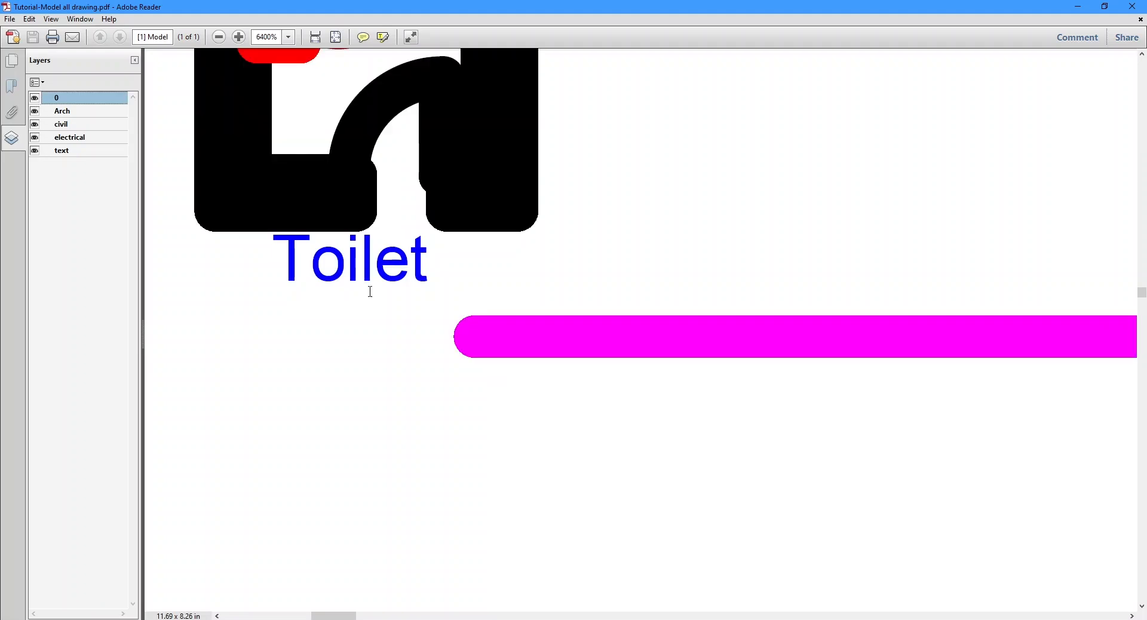
scroll(449, 323, "down", 4, "ctrl")
scroll(398, 296, "down", 2, "ctrl")
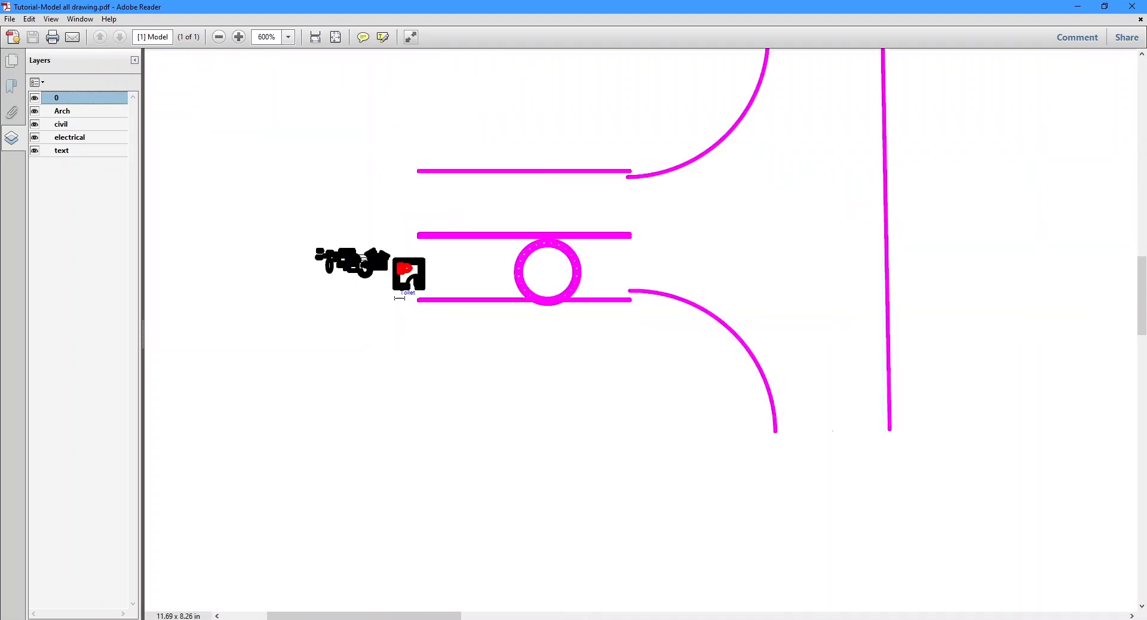
scroll(400, 301, "down", 3, "ctrl")
scroll(636, 328, "up", 3, "ctrl")
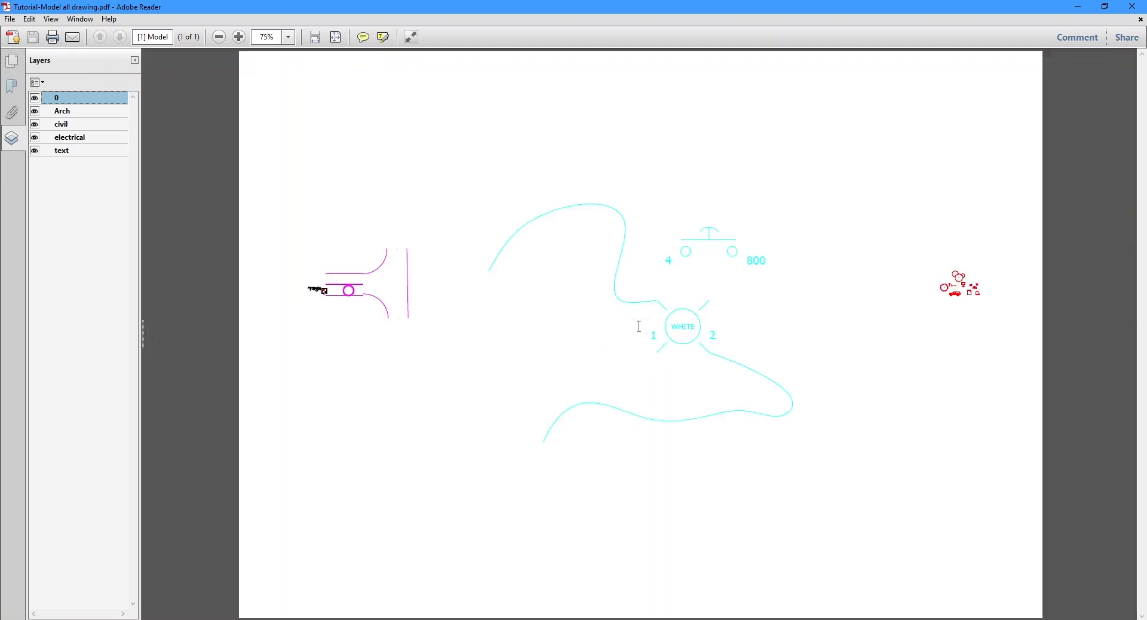
Leave the PDF for AutoCAD, save the Tutorial drawing and close the program.
left_click(1132, 6)
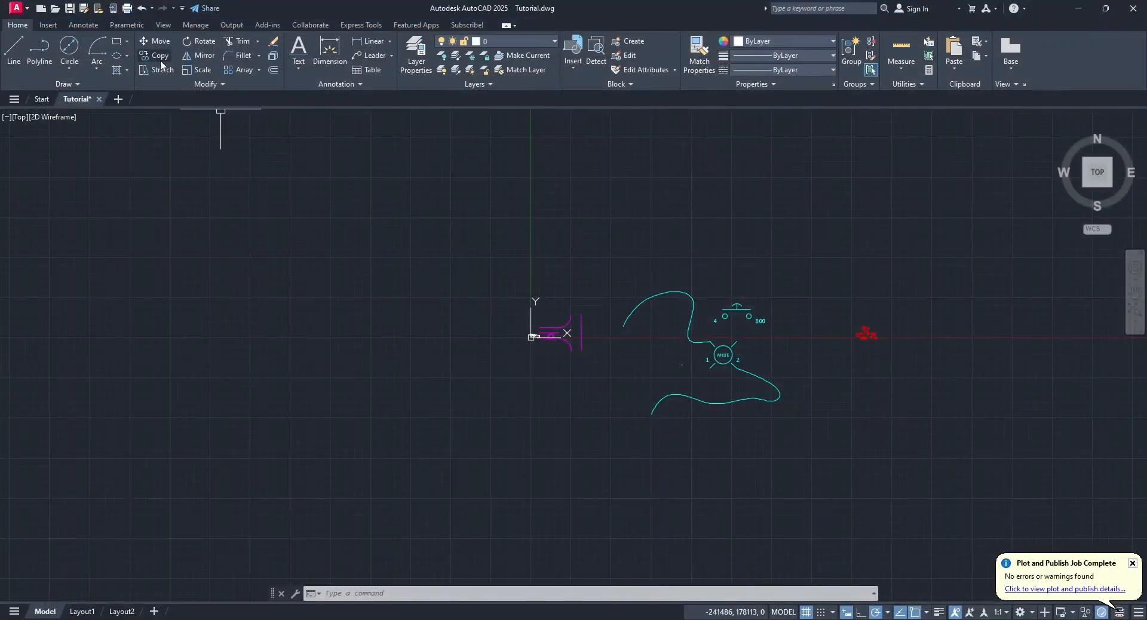
key("ctrl+s")
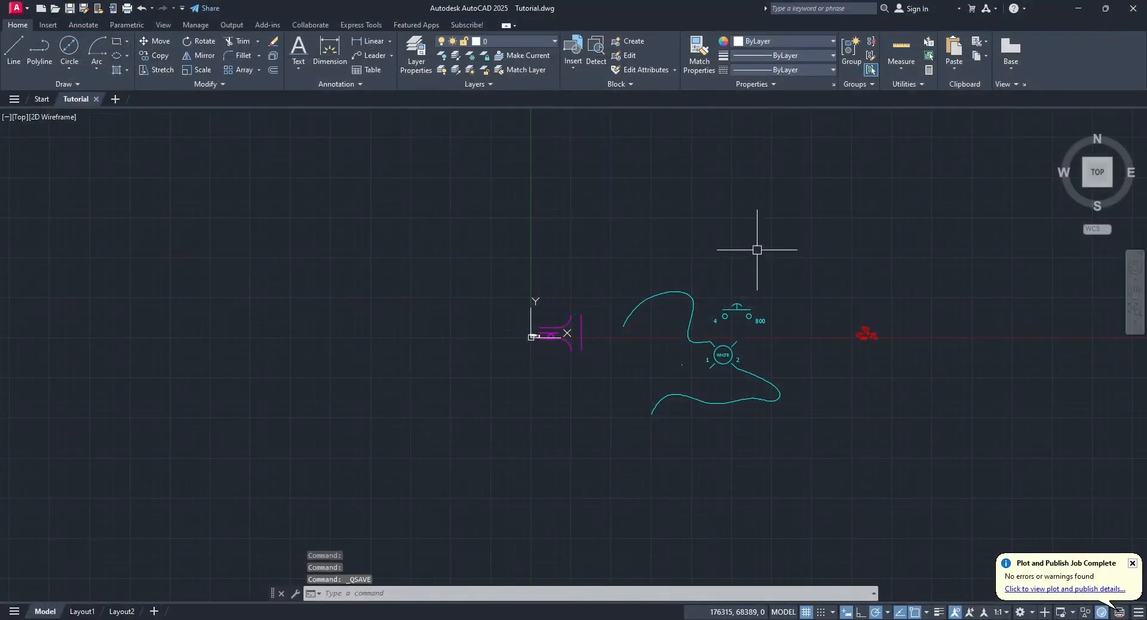
left_click(1133, 9)
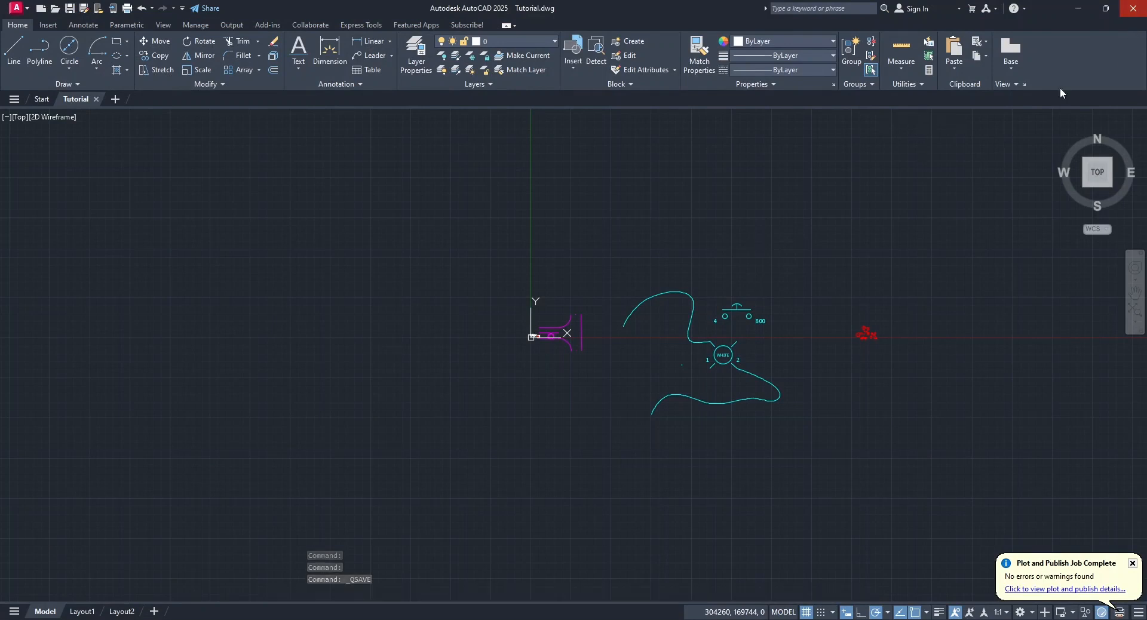